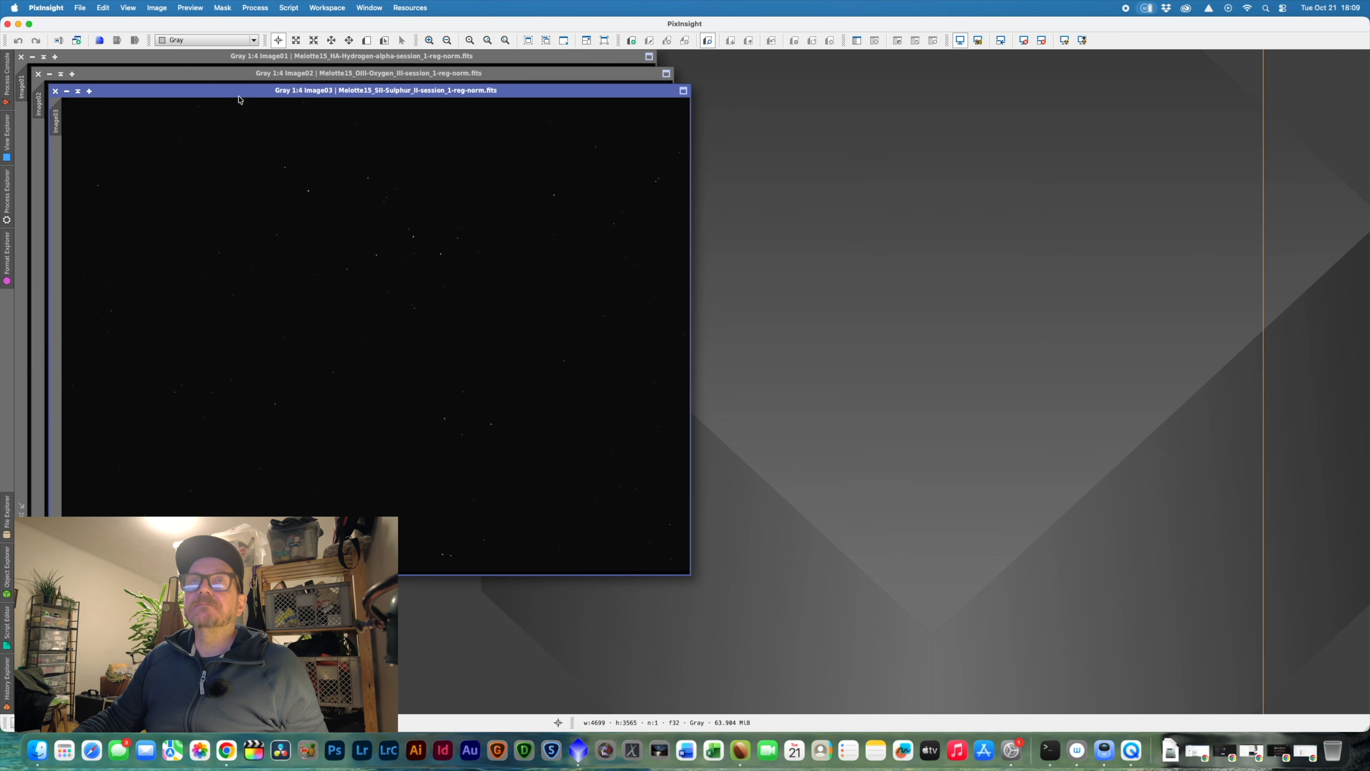
# - Move the Sulphur II image window clear of the others and rename its identifier to S
pyautogui.moveTo(171, 96); pyautogui.dragTo(823, 150)
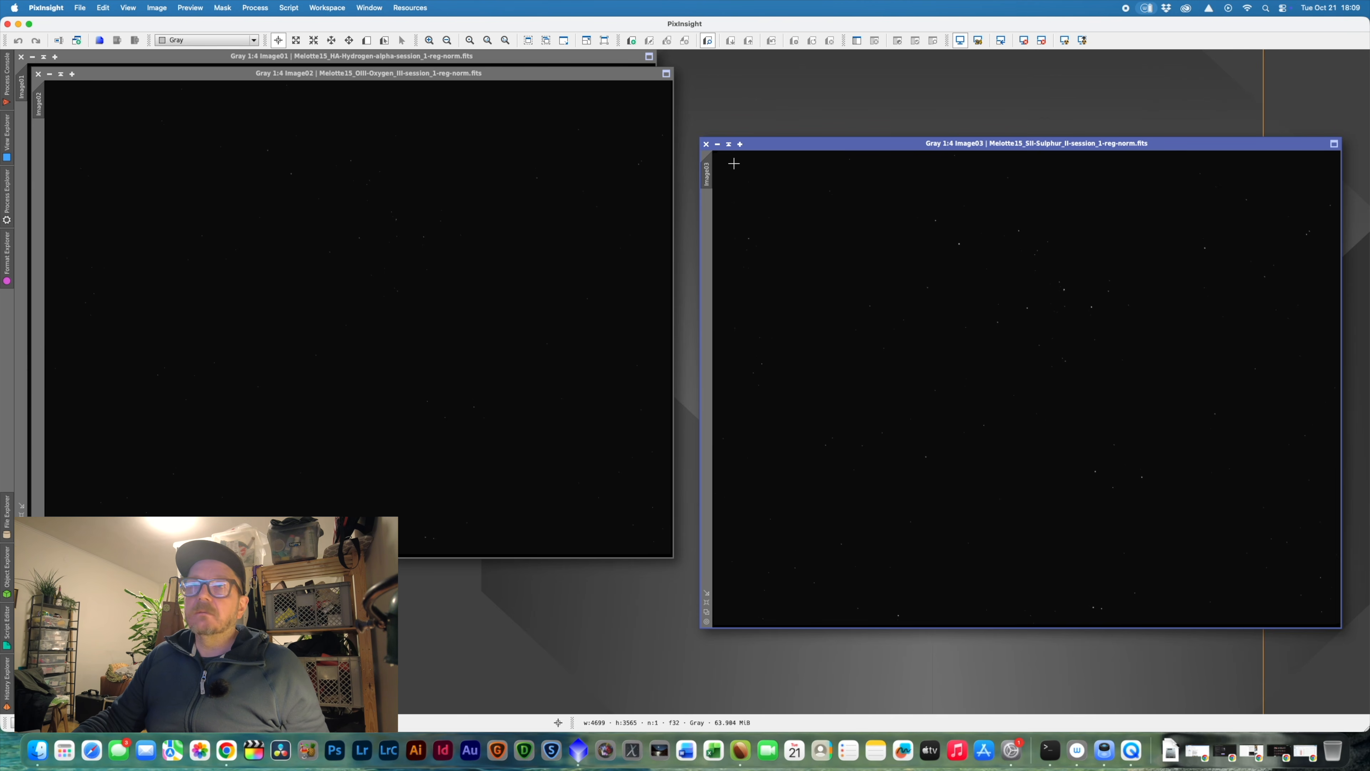
pyautogui.doubleClick(707, 175)
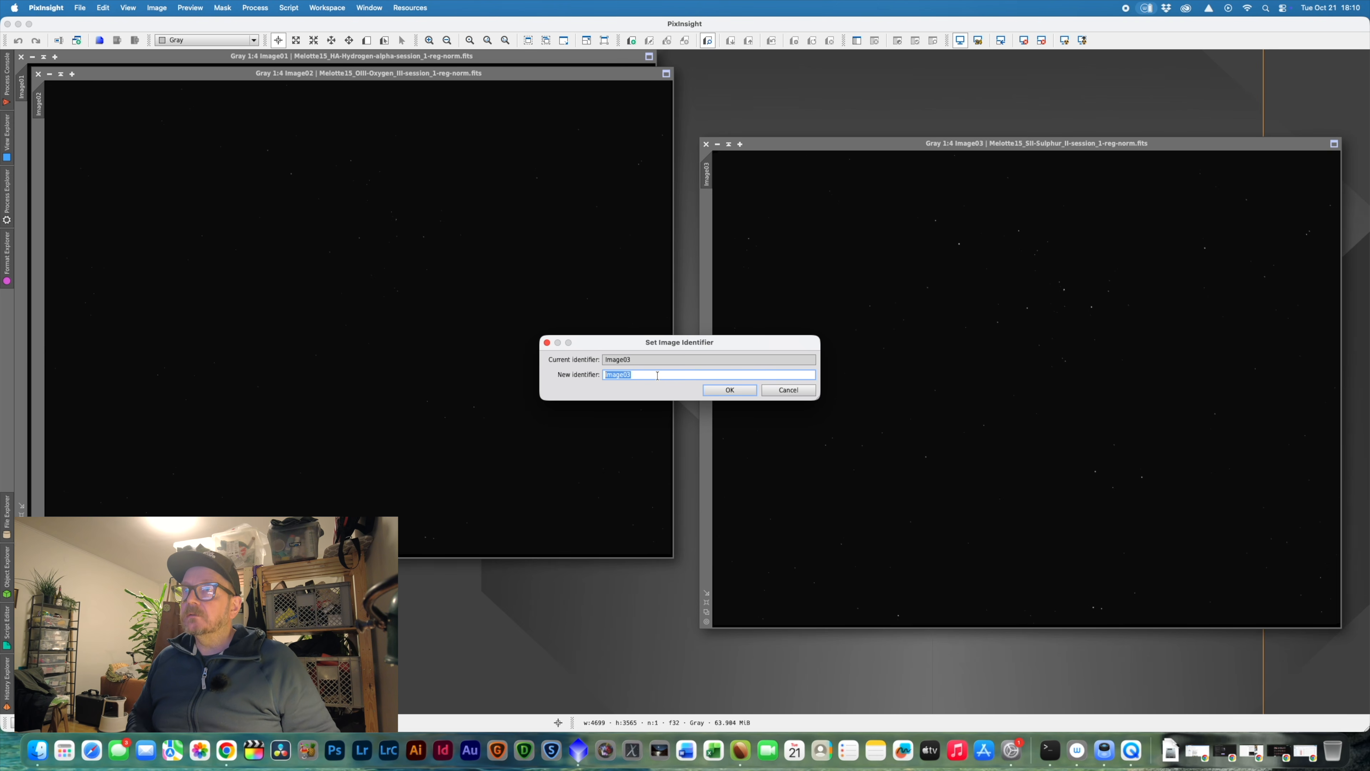
pyautogui.write('S')
pyautogui.press('Return')
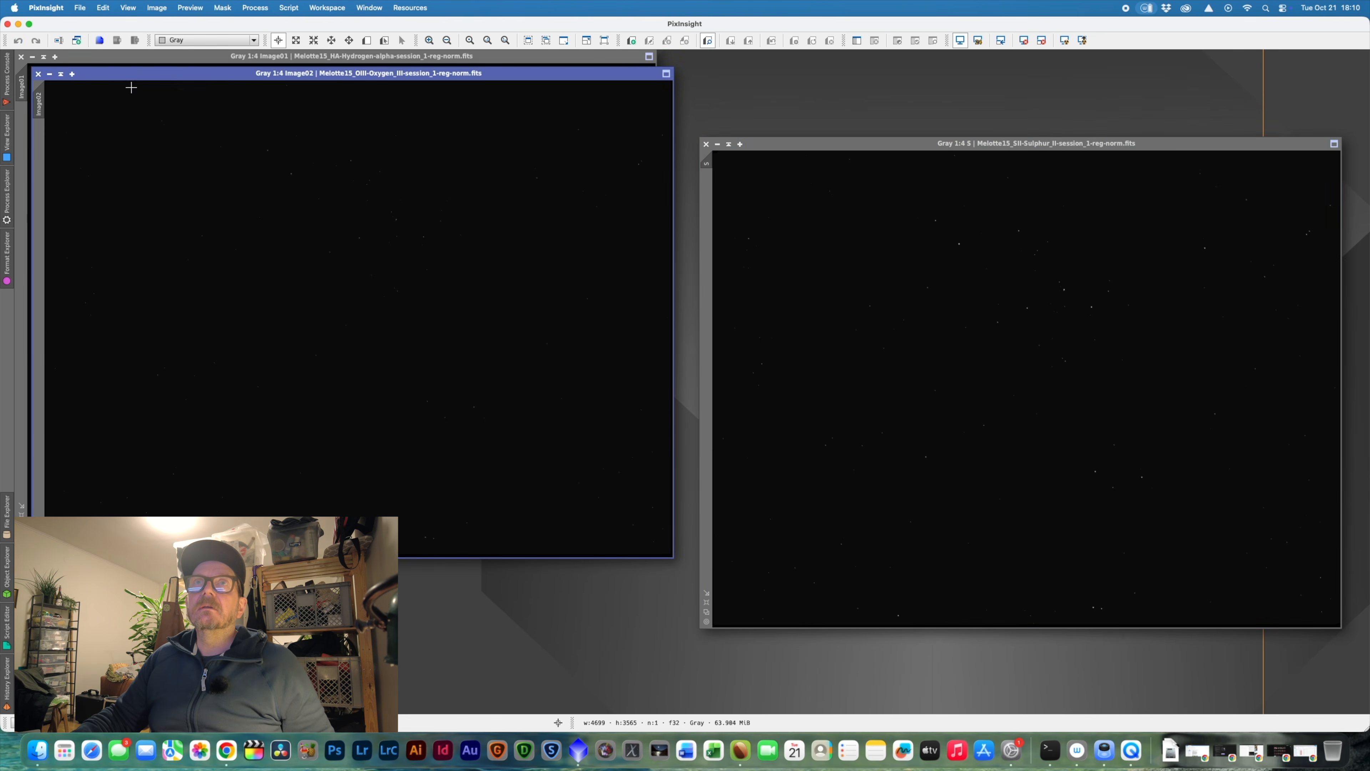
# - Move the Oxygen III image window away from the hydrogen-alpha image and rename its identifier to O
pyautogui.moveTo(131, 77); pyautogui.dragTo(281, 195)
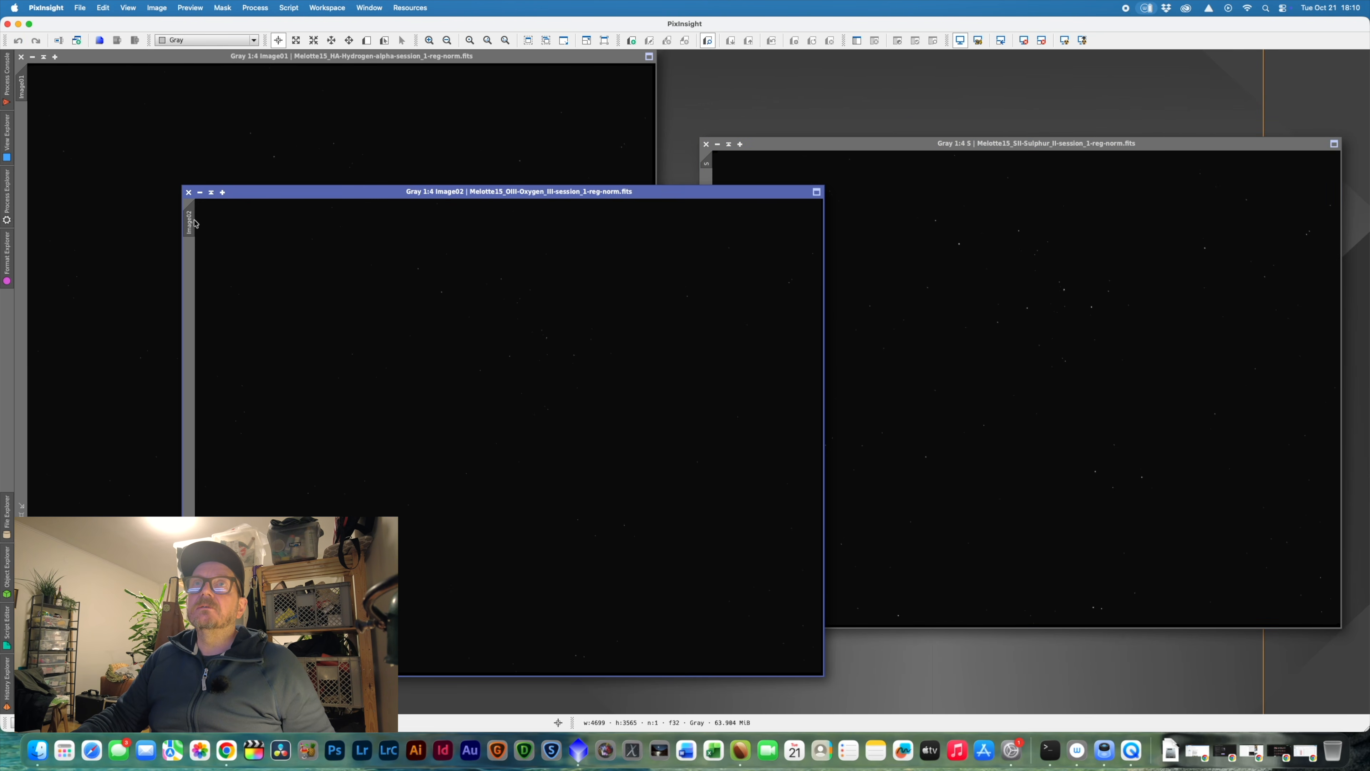
pyautogui.doubleClick(191, 222)
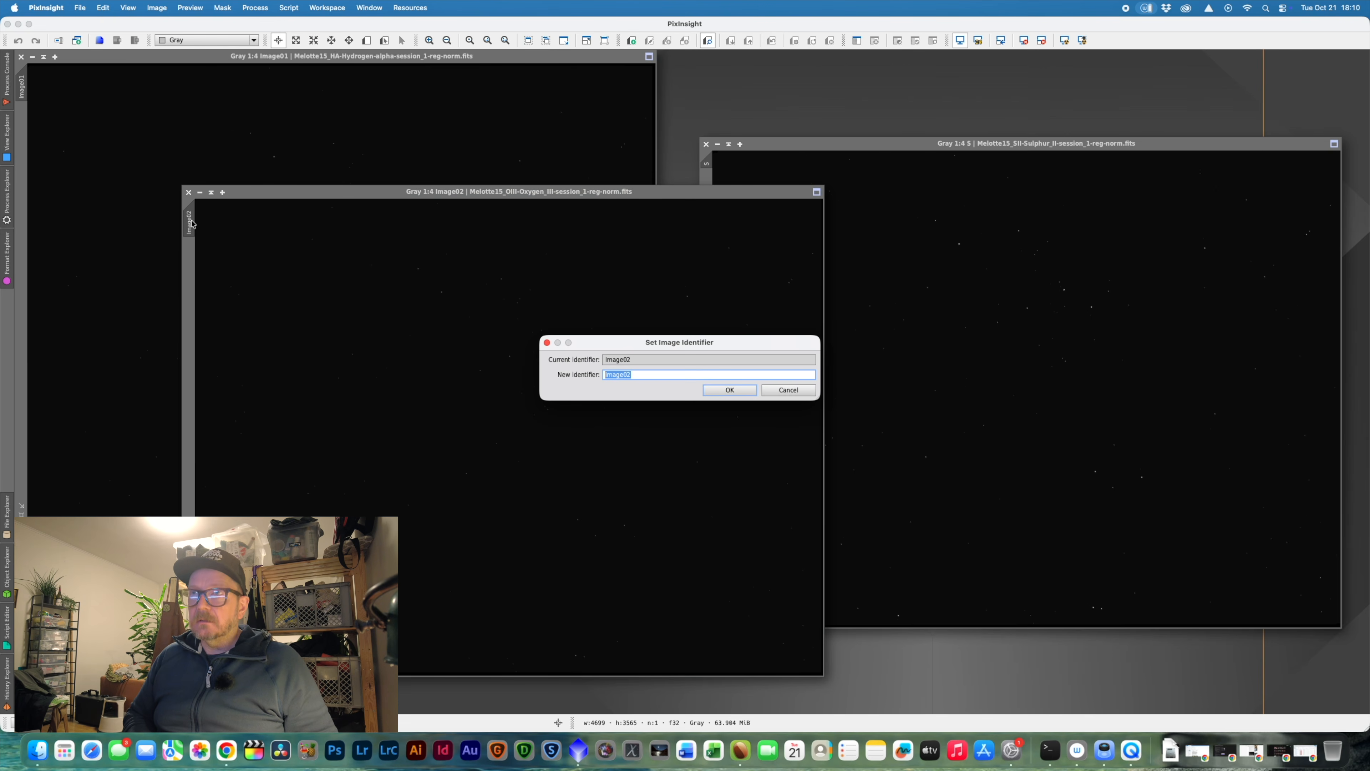
pyautogui.write('O')
pyautogui.press('Return')
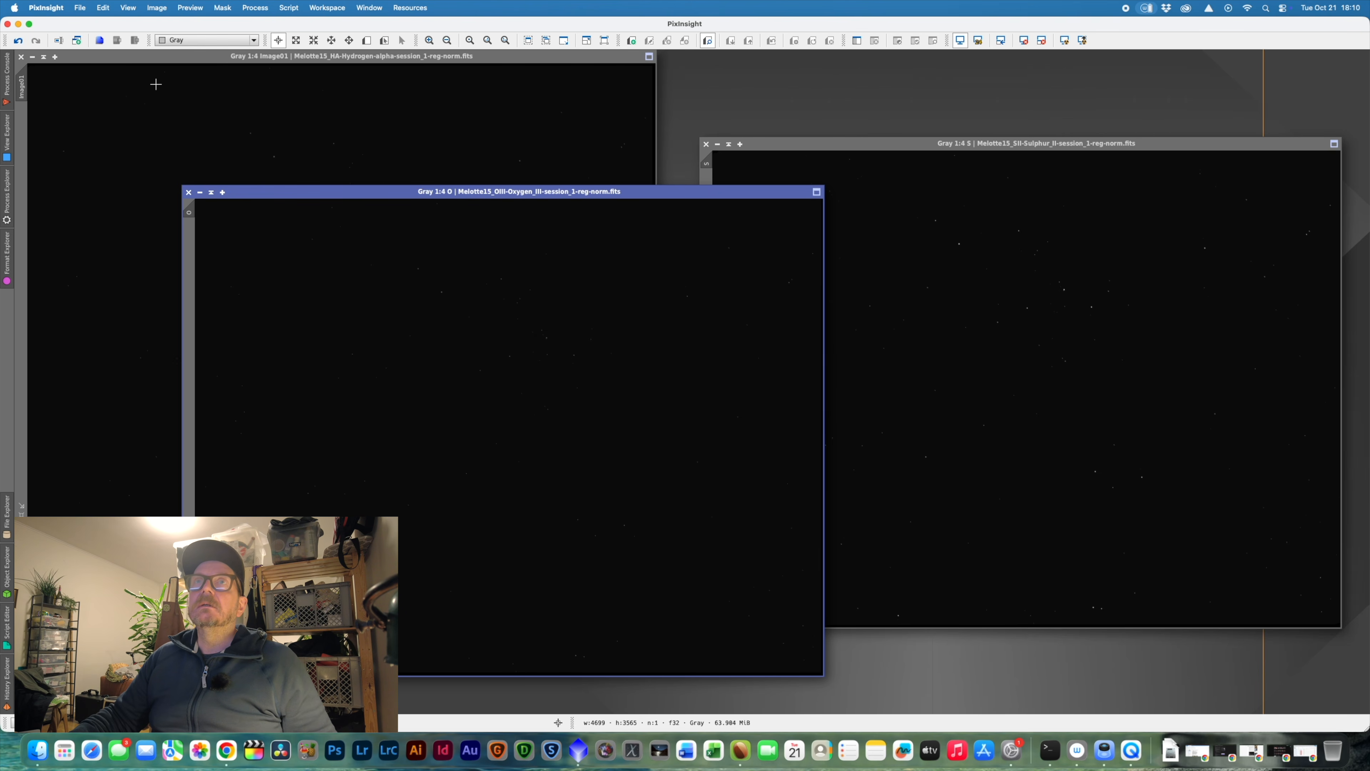
# - Rename the hydrogen-alpha image's identifier to HA and shift its window inward from the workspace corner
pyautogui.doubleClick(162, 60)
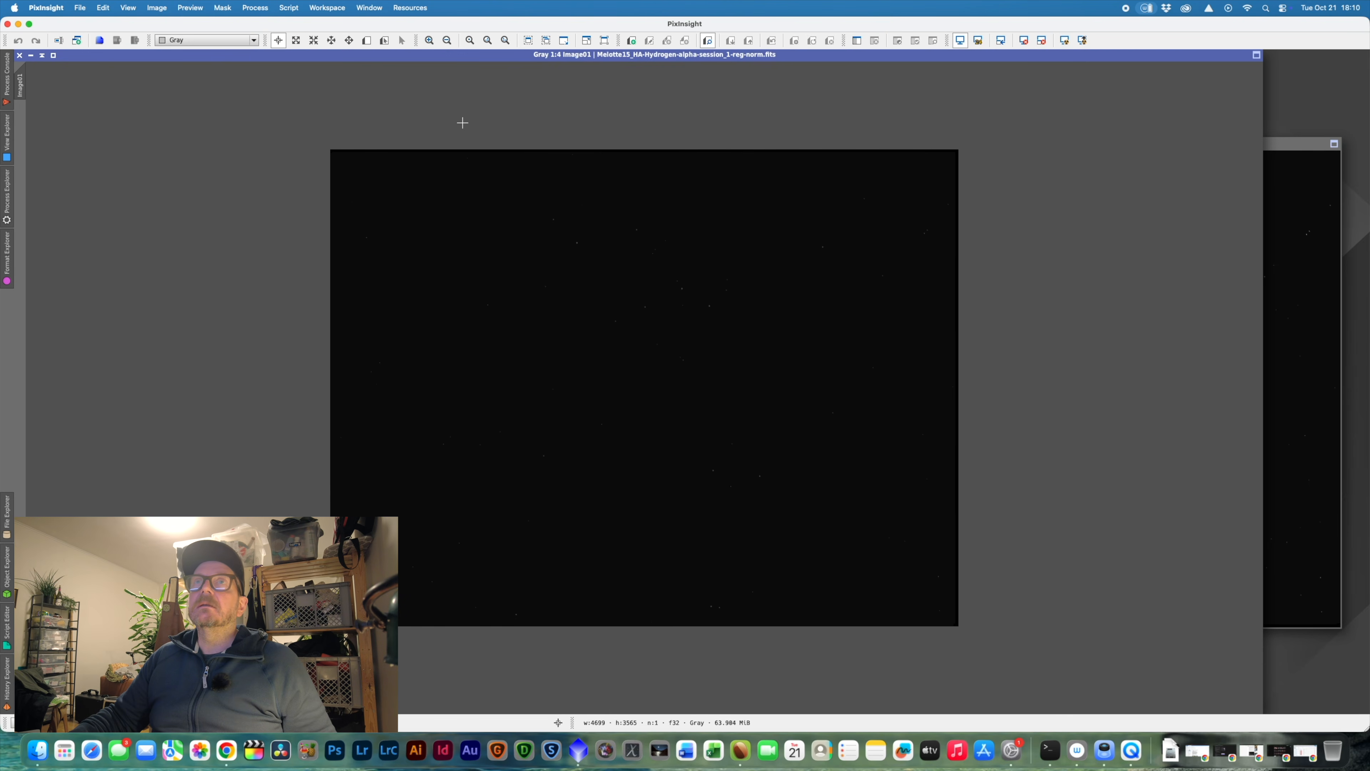
pyautogui.doubleClick(75, 55)
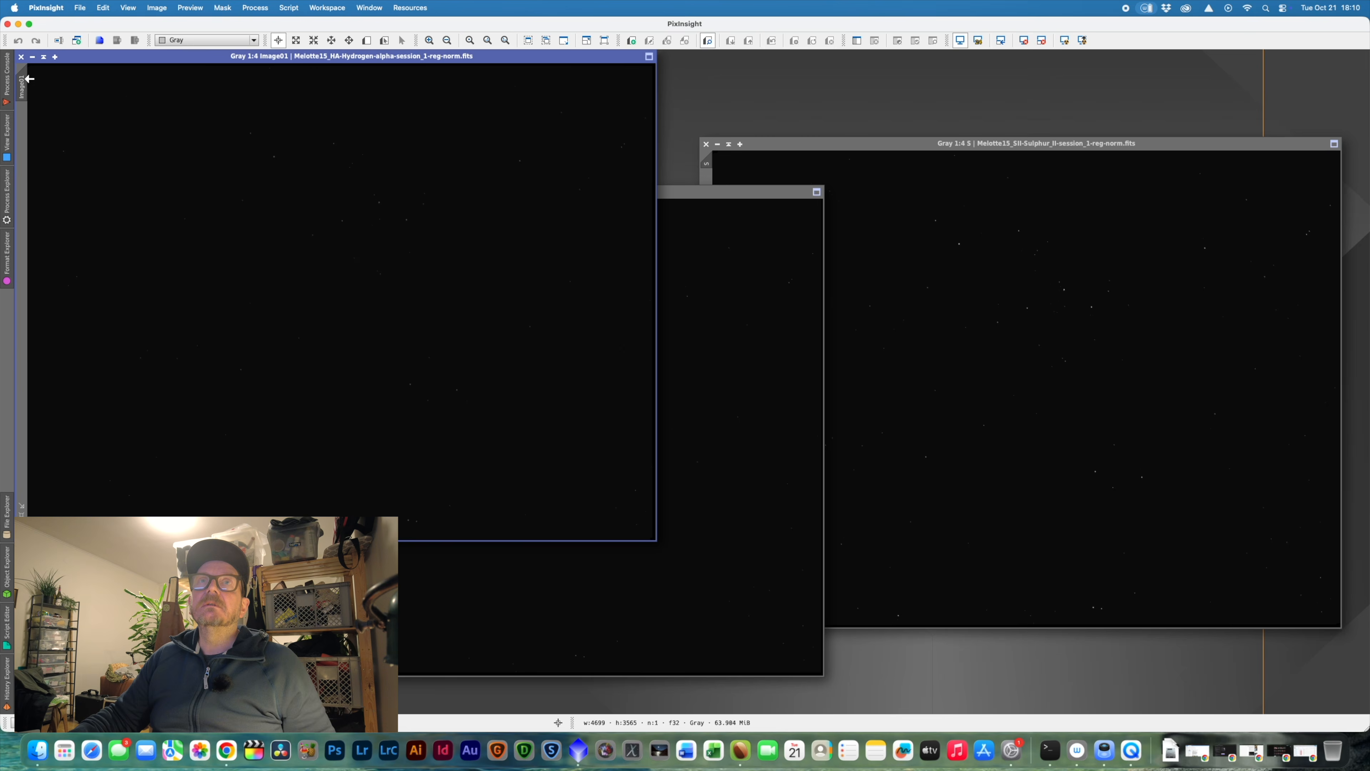
pyautogui.doubleClick(23, 84)
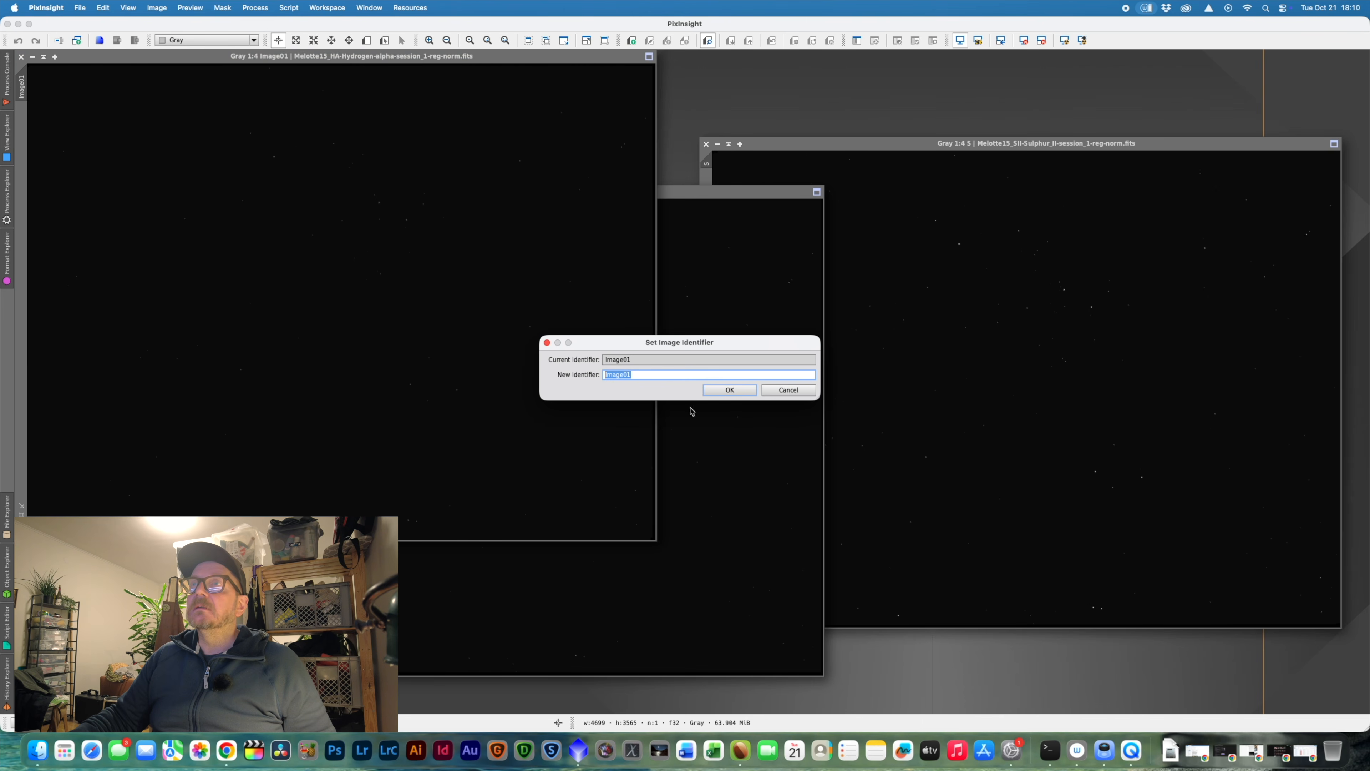
pyautogui.write('HA')
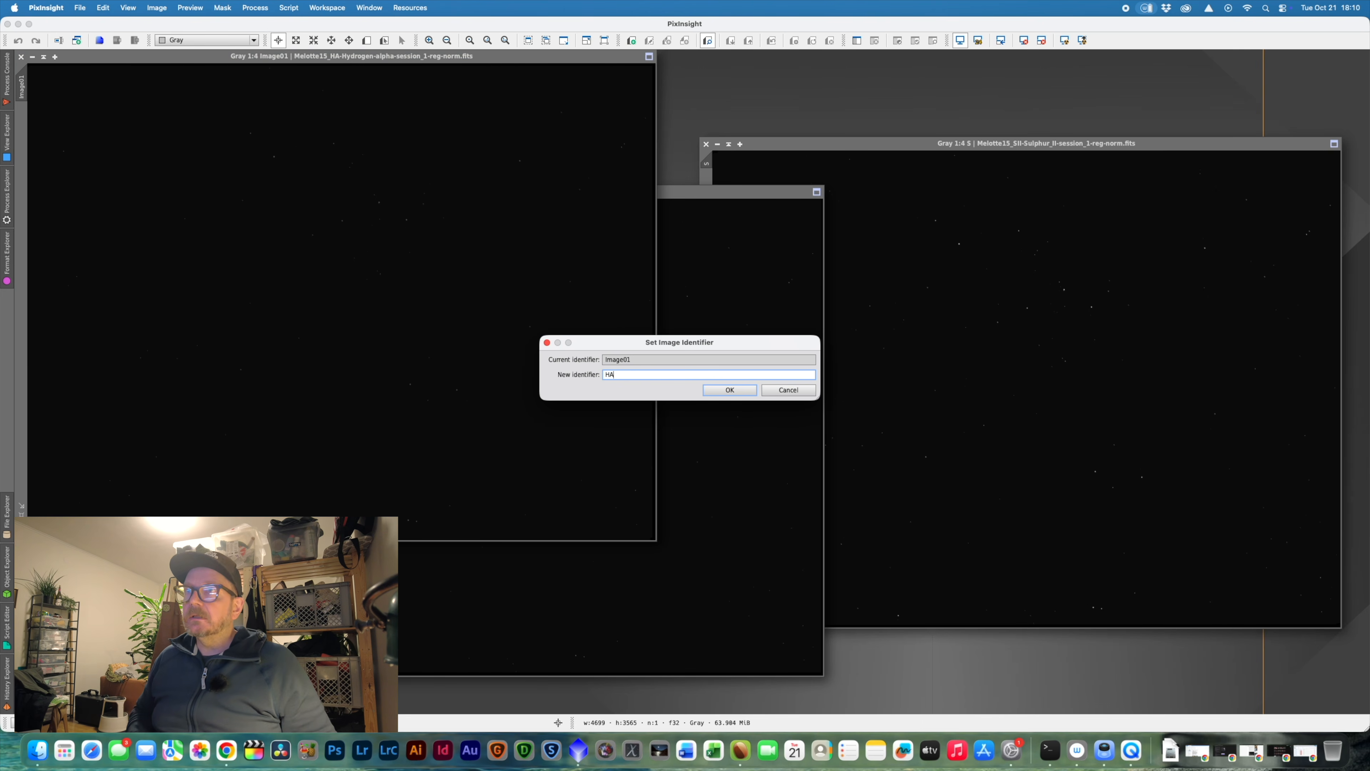
pyautogui.press('Return')
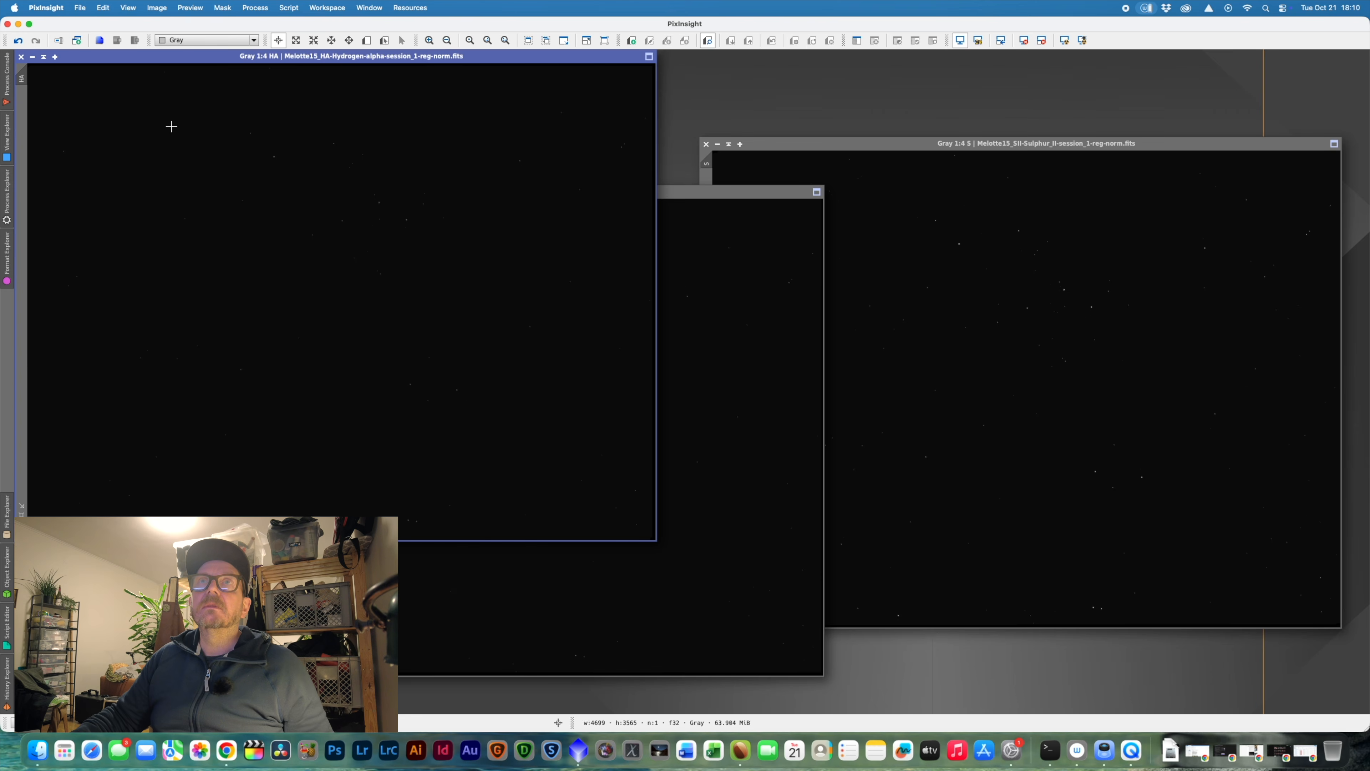
pyautogui.moveTo(152, 61); pyautogui.dragTo(214, 123)
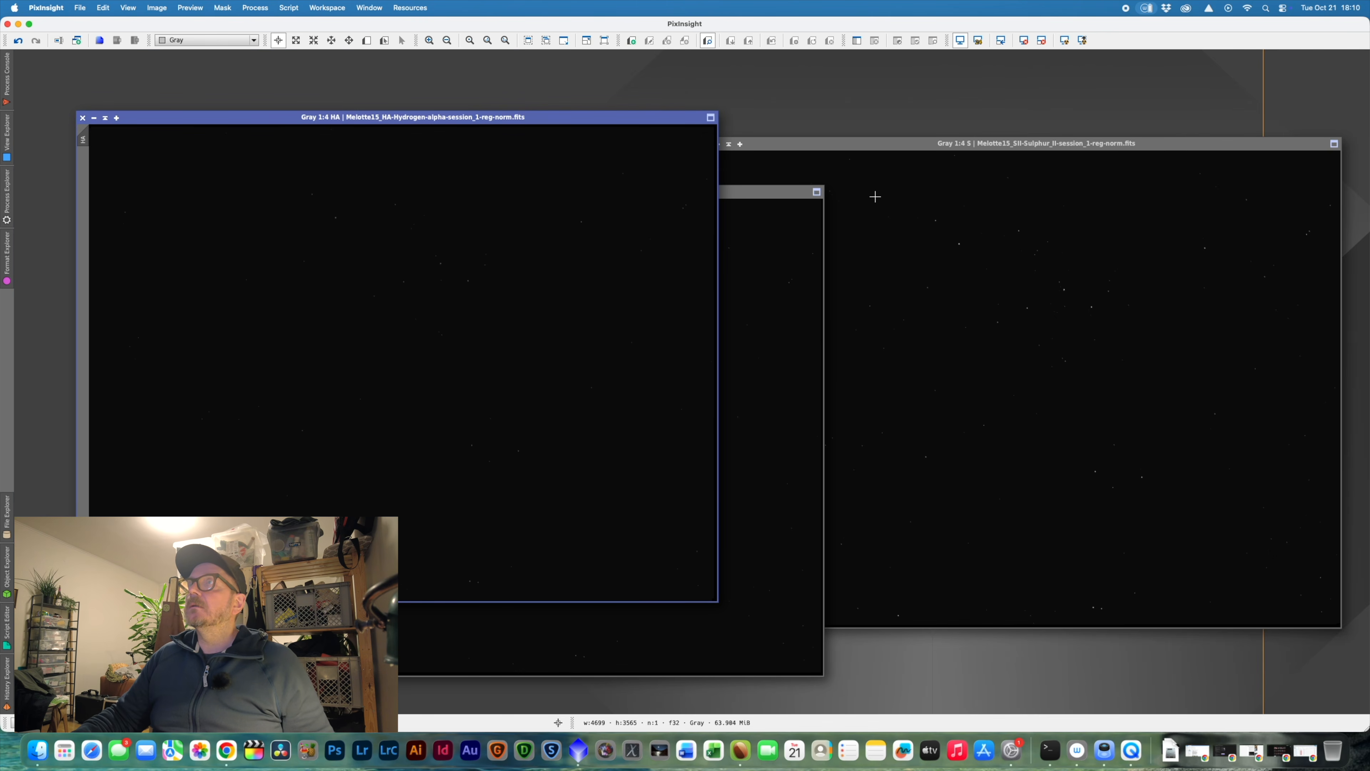
# - Apply an automatic screen stretch to the HA, O and S images in turn
pyautogui.click(1065, 41)
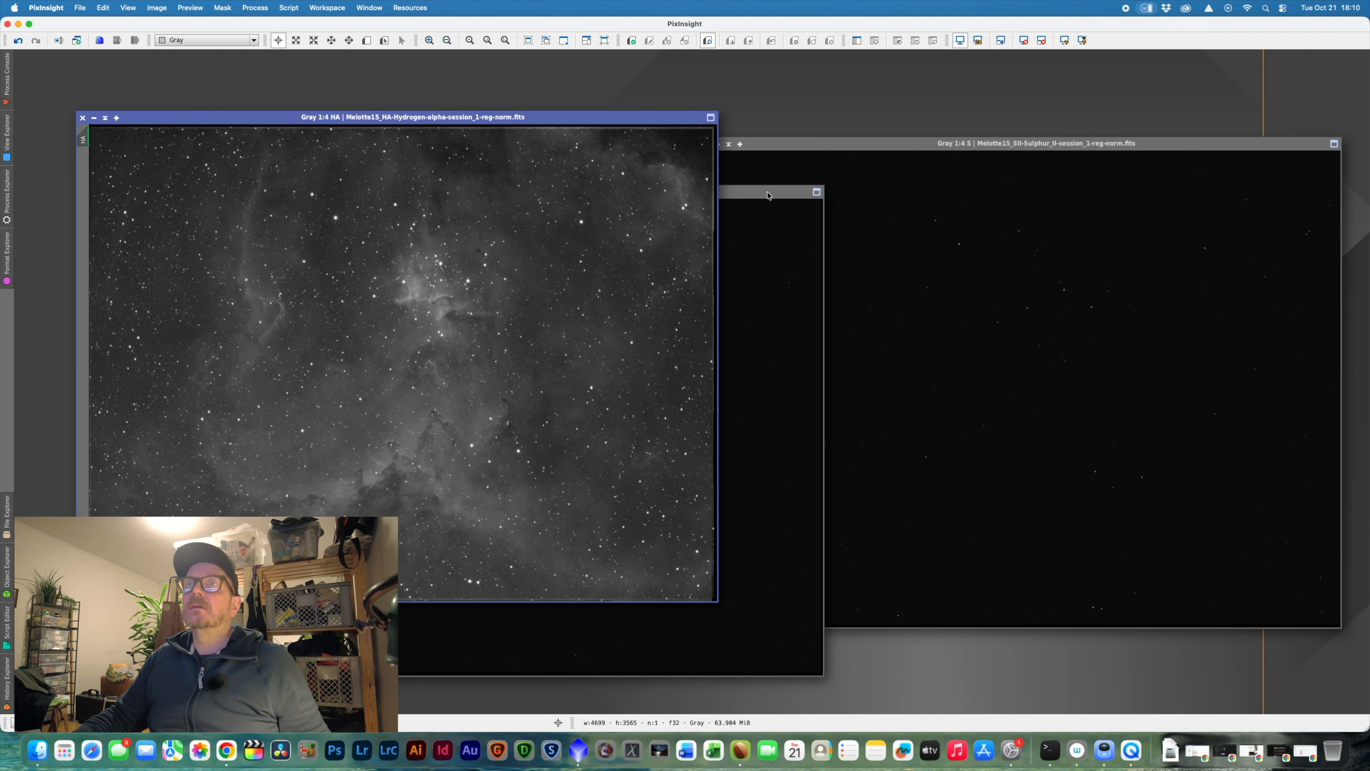
pyautogui.click(769, 196)
pyautogui.click(1063, 42)
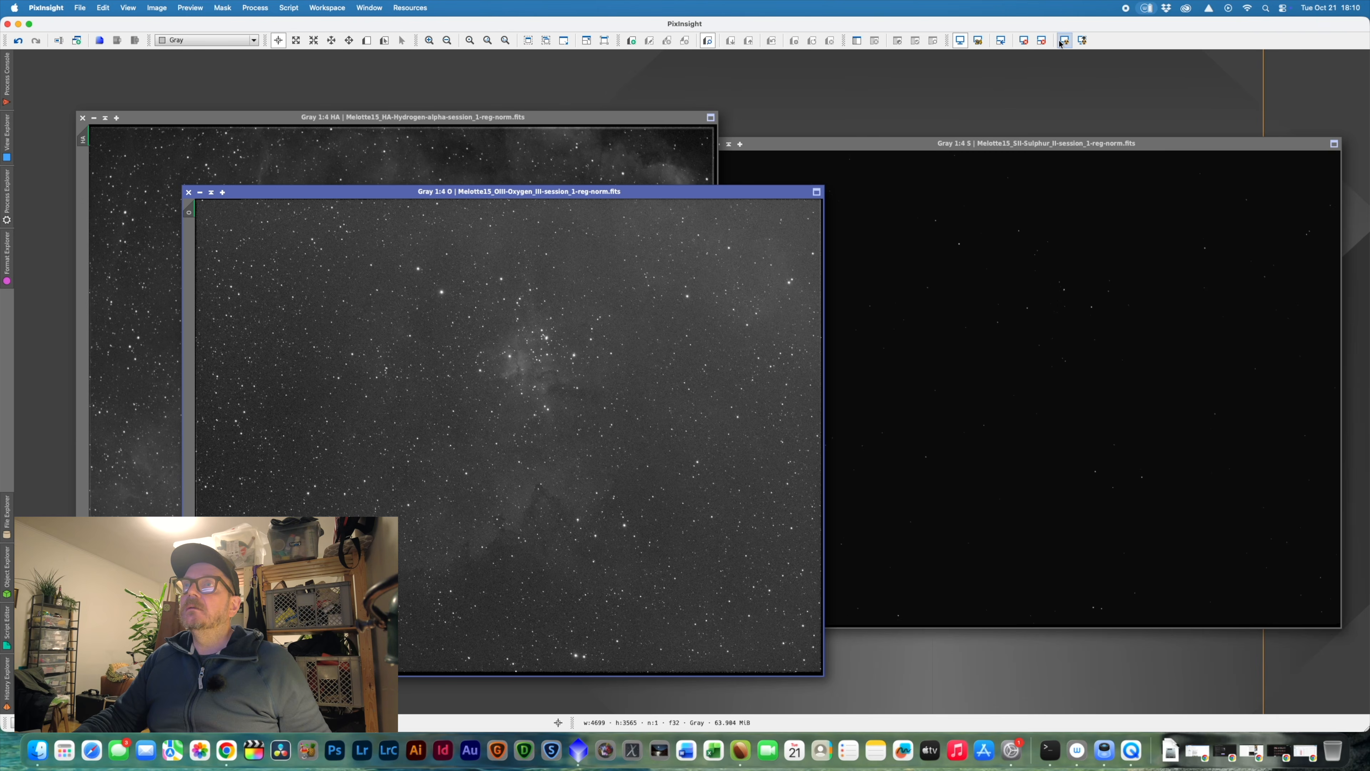
pyautogui.click(979, 143)
pyautogui.click(1066, 41)
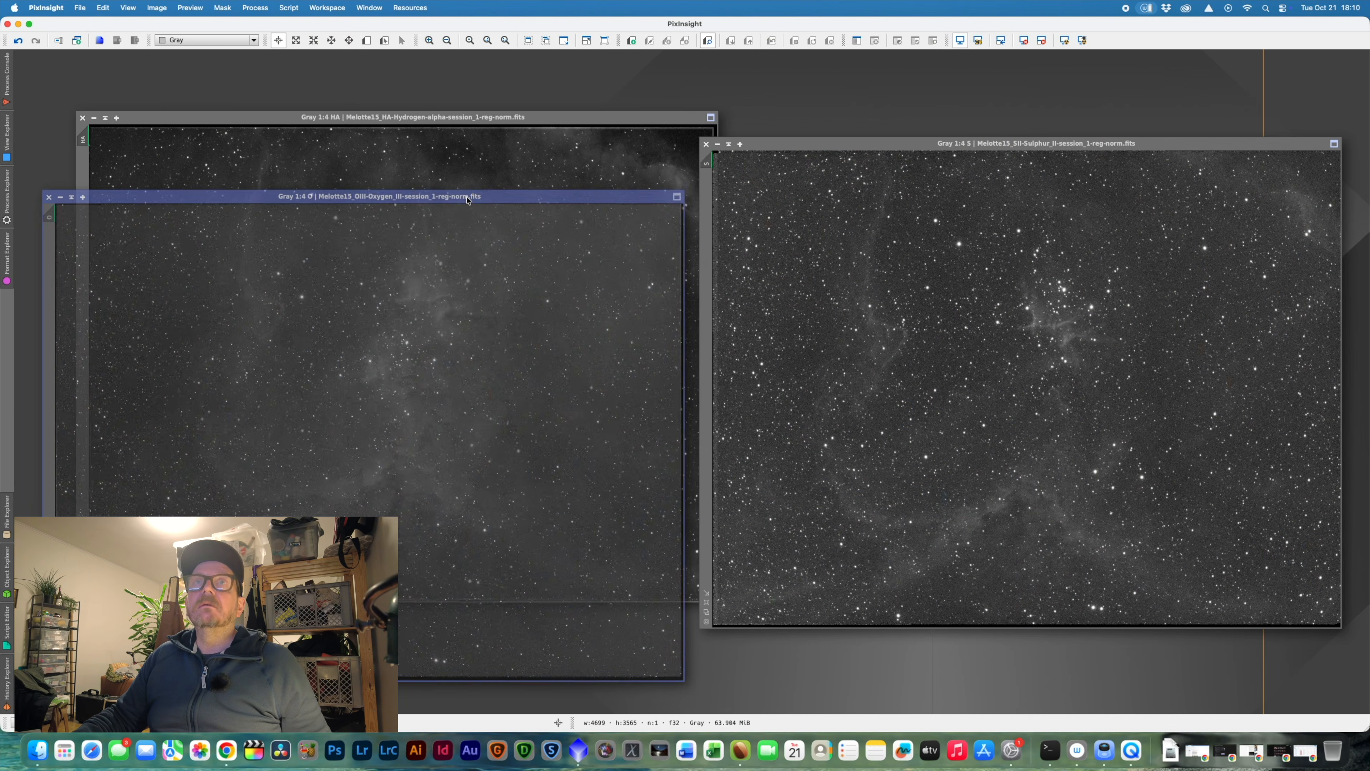
# - Rearrange the O, HA and S windows so the HA and S images sit side by side with O partly exposed
pyautogui.hotkey('ctrl', 'a')
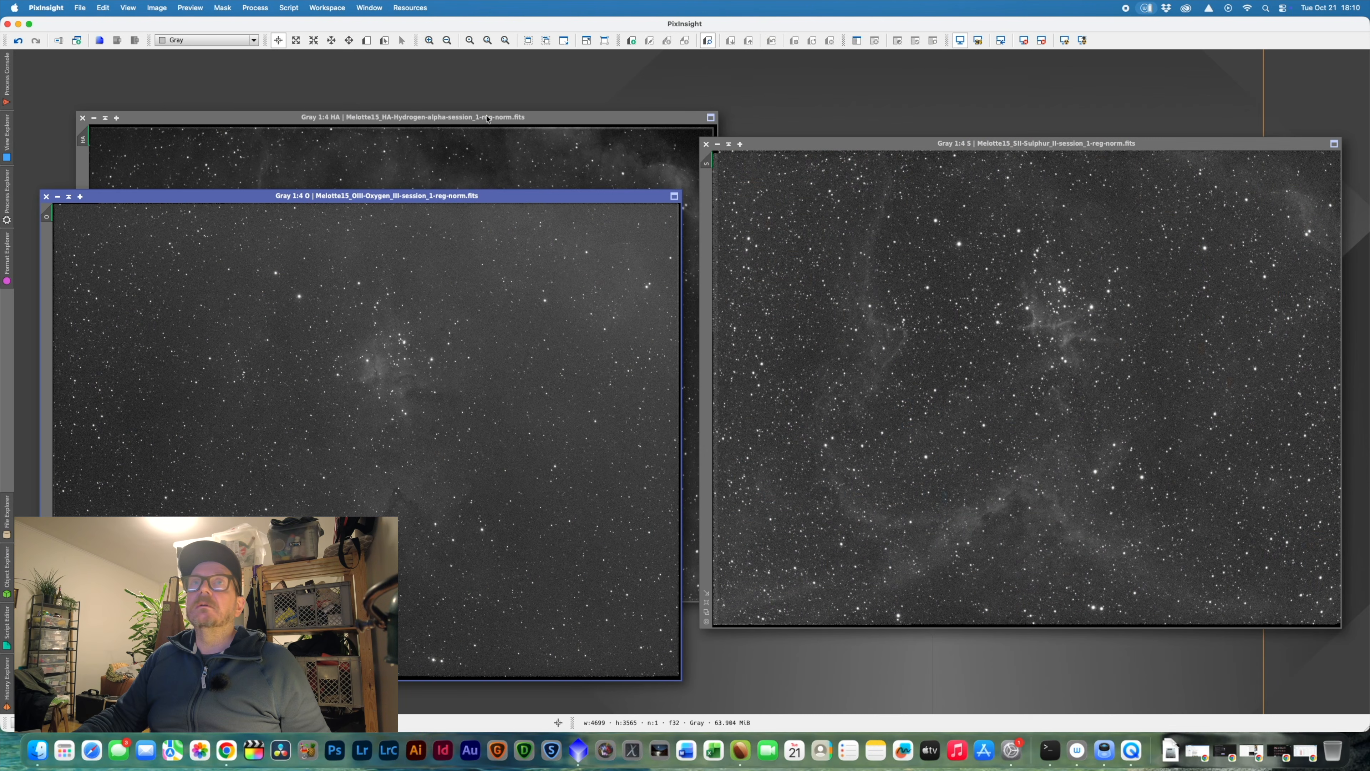
pyautogui.moveTo(486, 118); pyautogui.dragTo(466, 76)
pyautogui.click(858, 174)
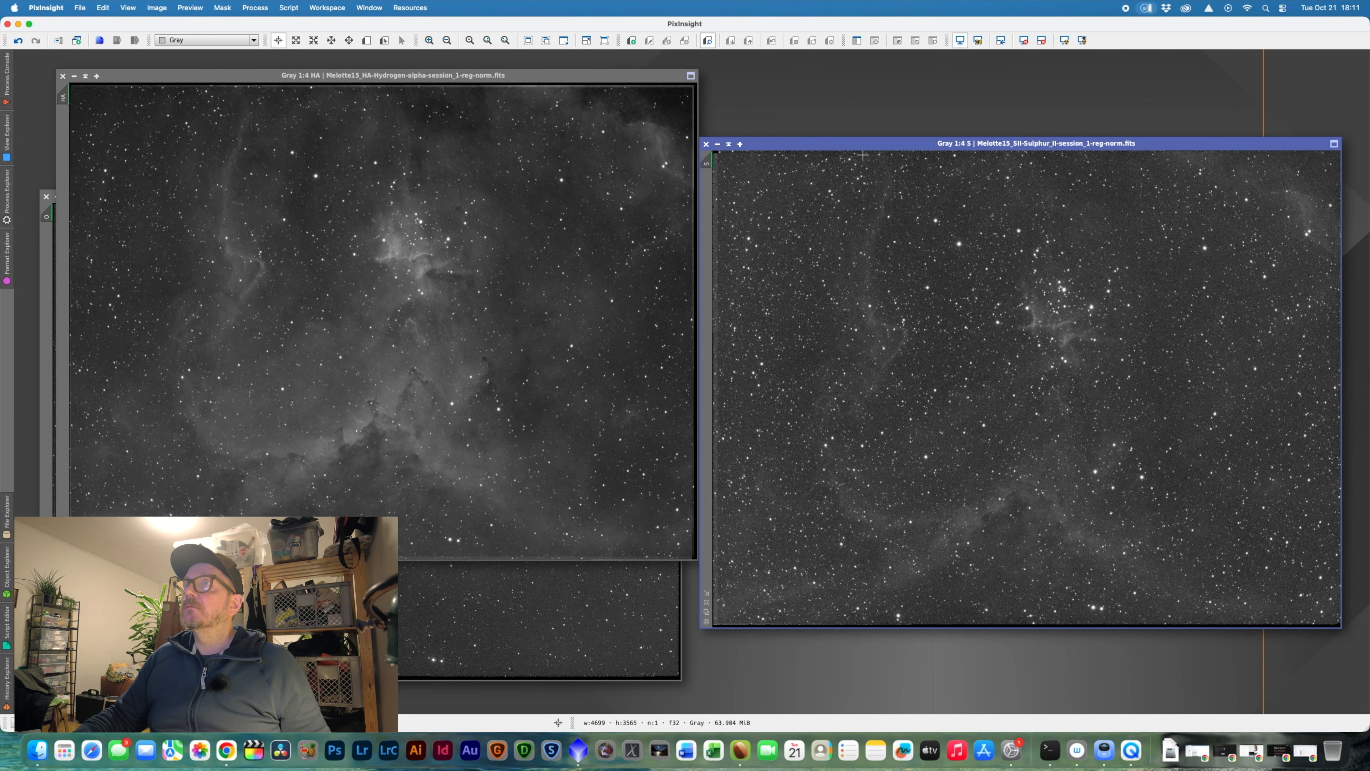
pyautogui.moveTo(862, 145); pyautogui.dragTo(821, 152)
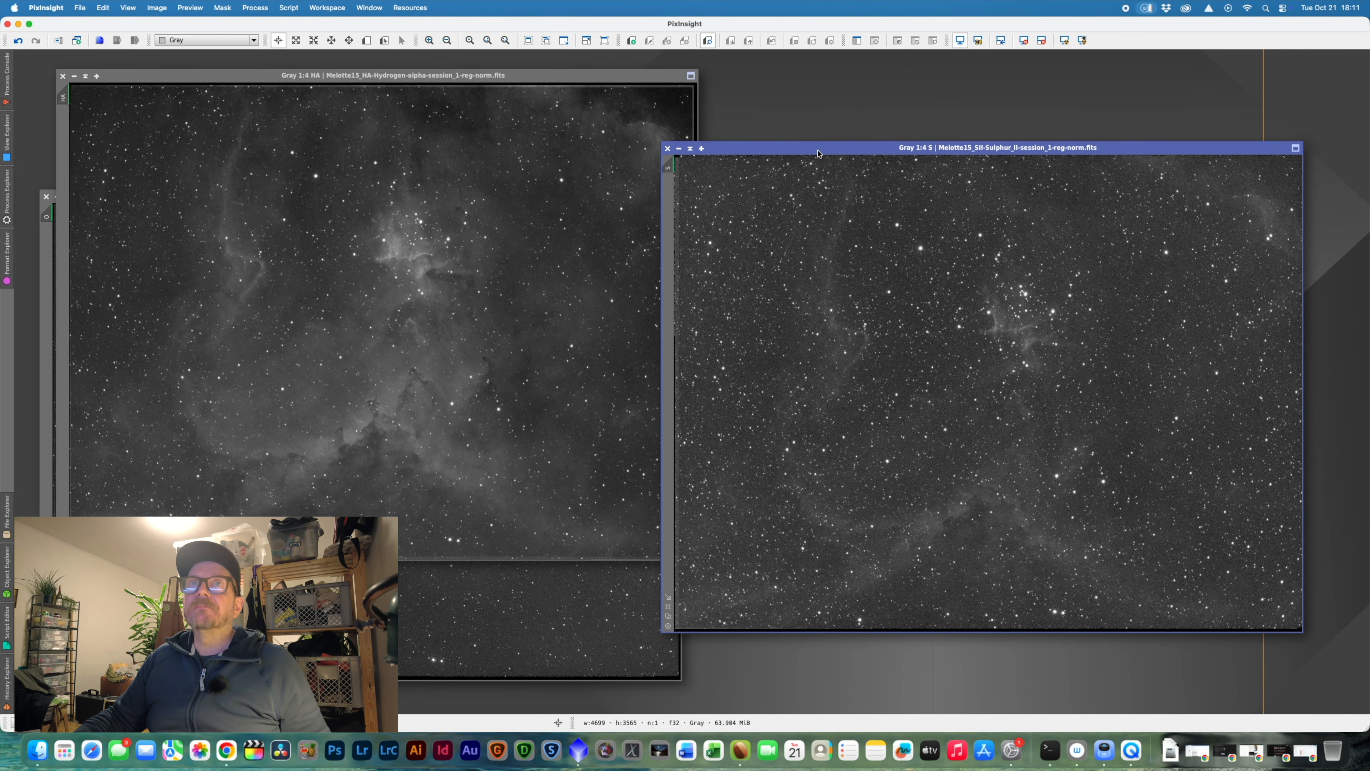
pyautogui.moveTo(795, 147); pyautogui.dragTo(833, 158)
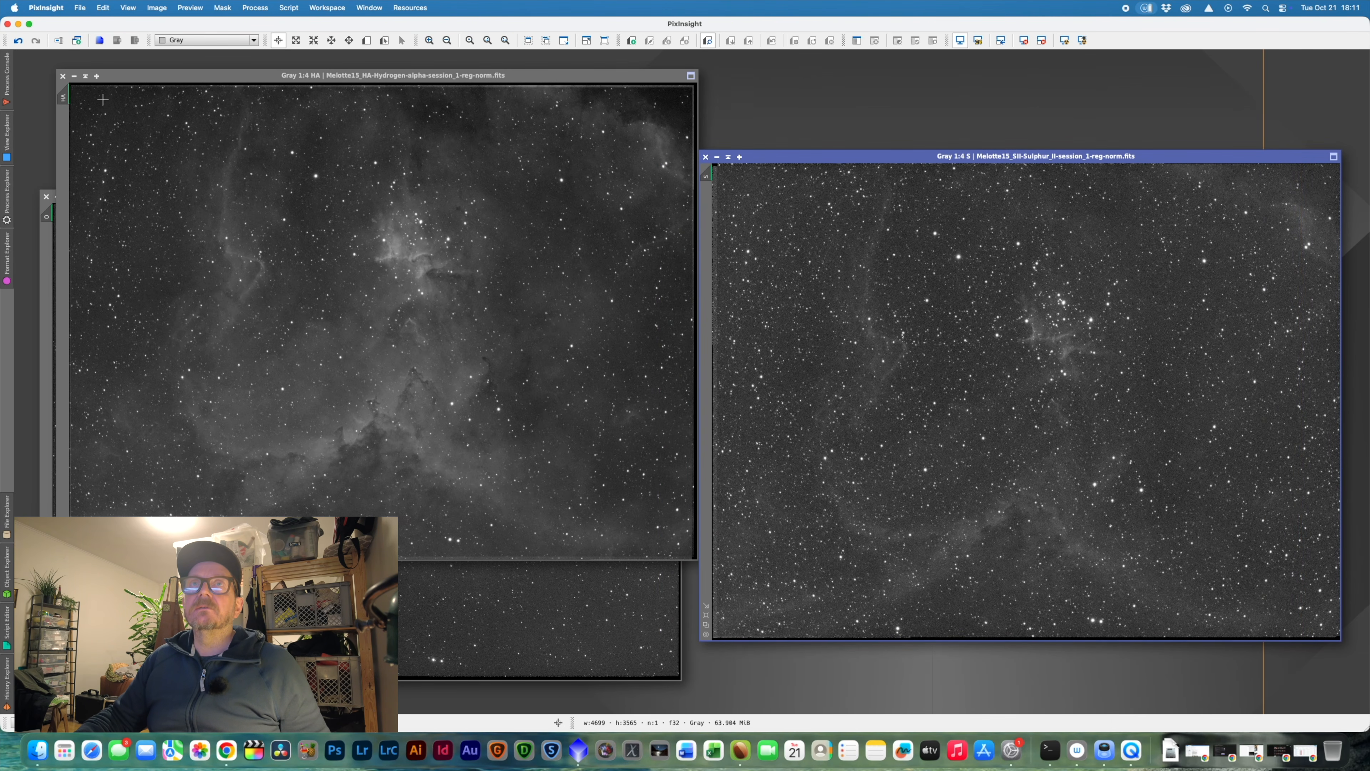
# - Define a DynamicCrop area of about 4544 × 3384 pixels on the HA image that excludes its dark stacking borders
pyautogui.click(261, 10)
pyautogui.moveTo(265, 25)
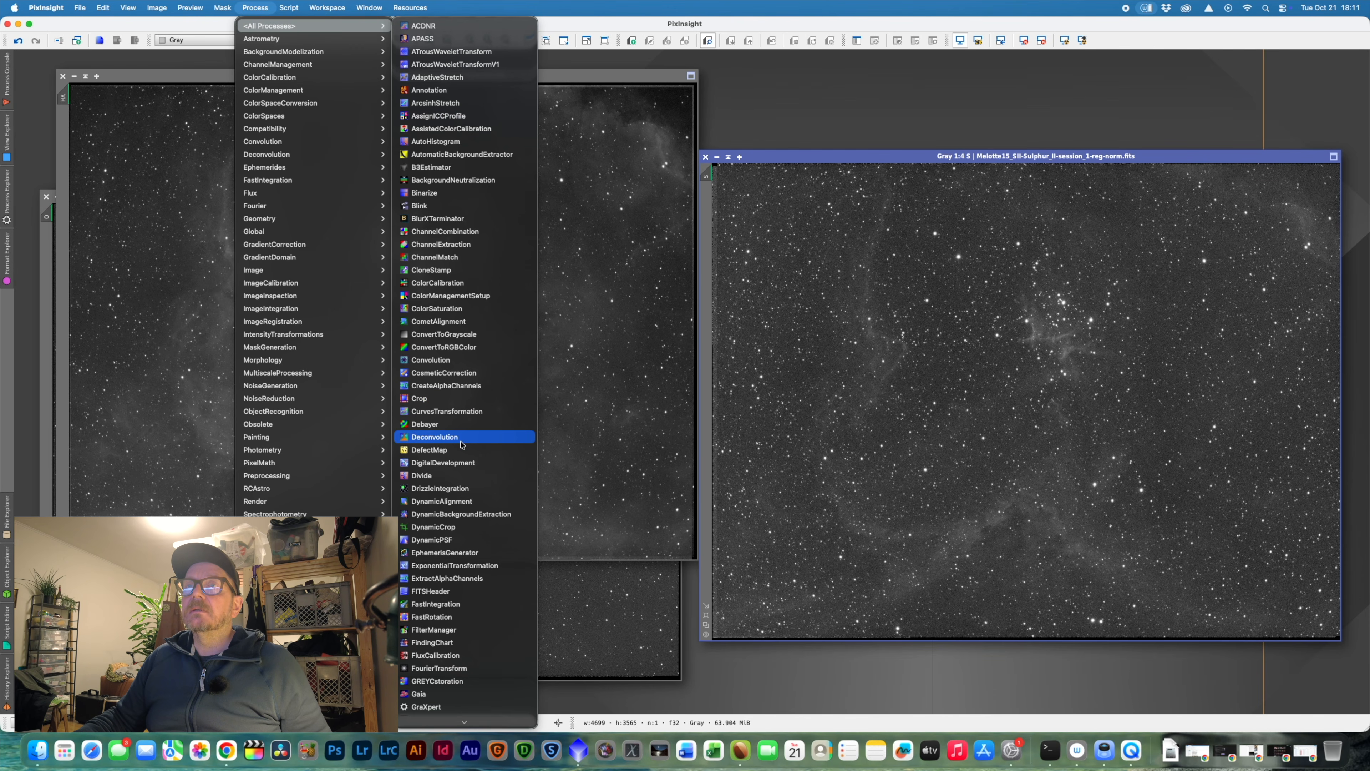
pyautogui.click(463, 529)
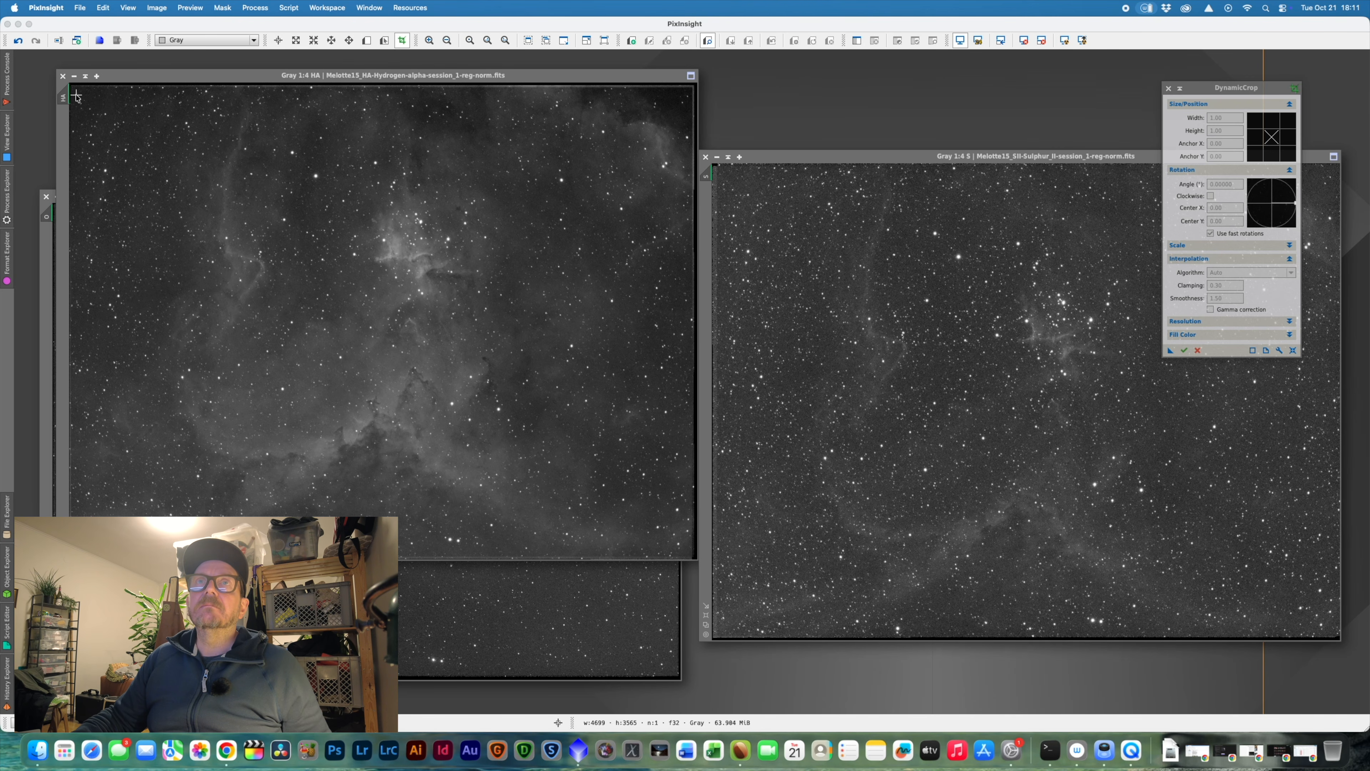
pyautogui.moveTo(77, 96); pyautogui.dragTo(682, 549)
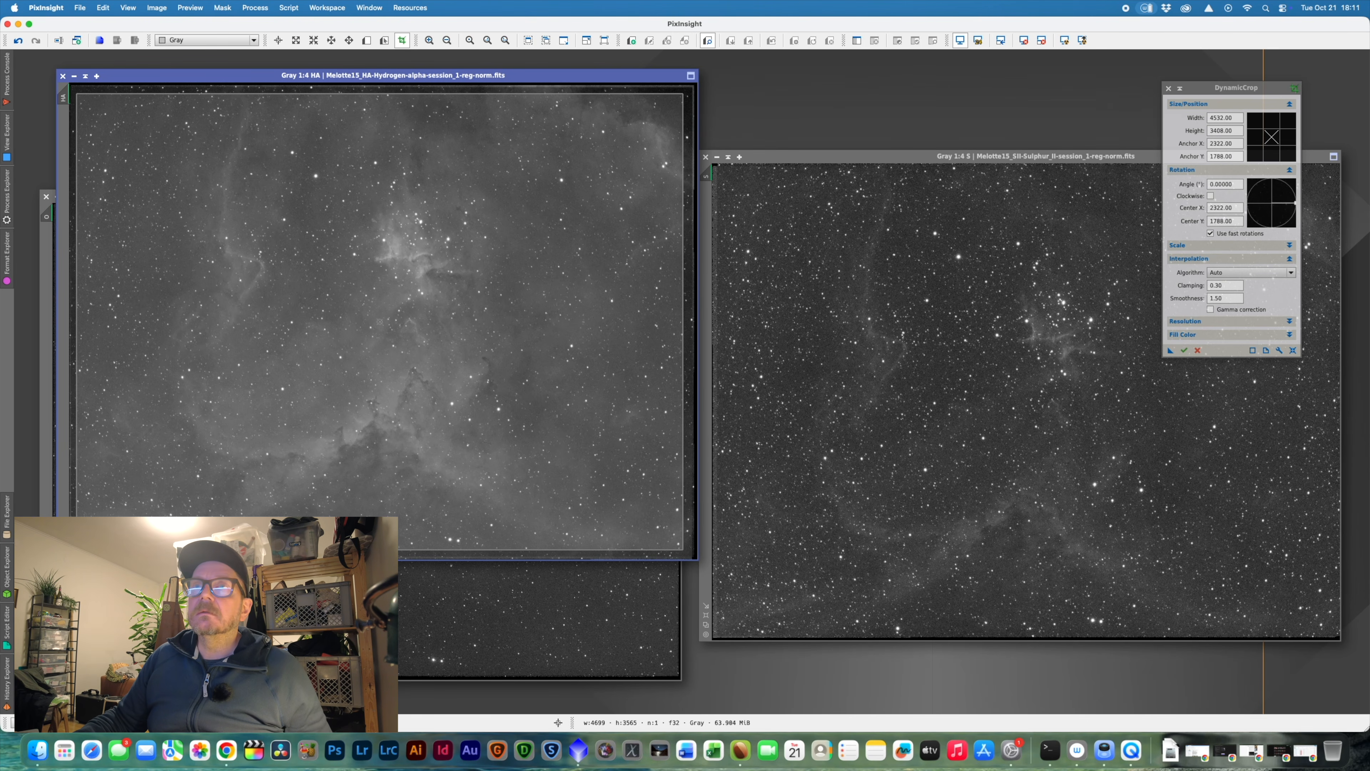
pyautogui.moveTo(253, 550); pyautogui.dragTo(253, 544)
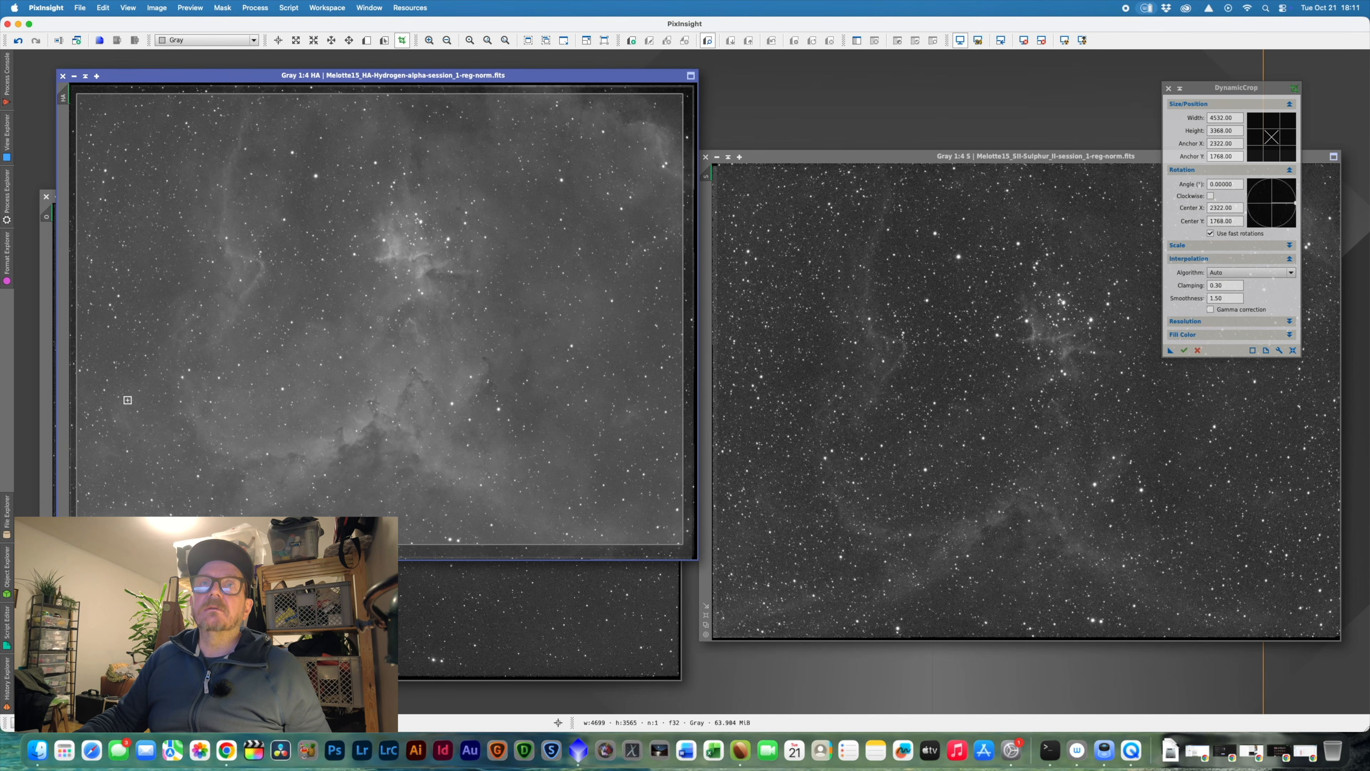
pyautogui.moveTo(78, 351); pyautogui.dragTo(79, 351)
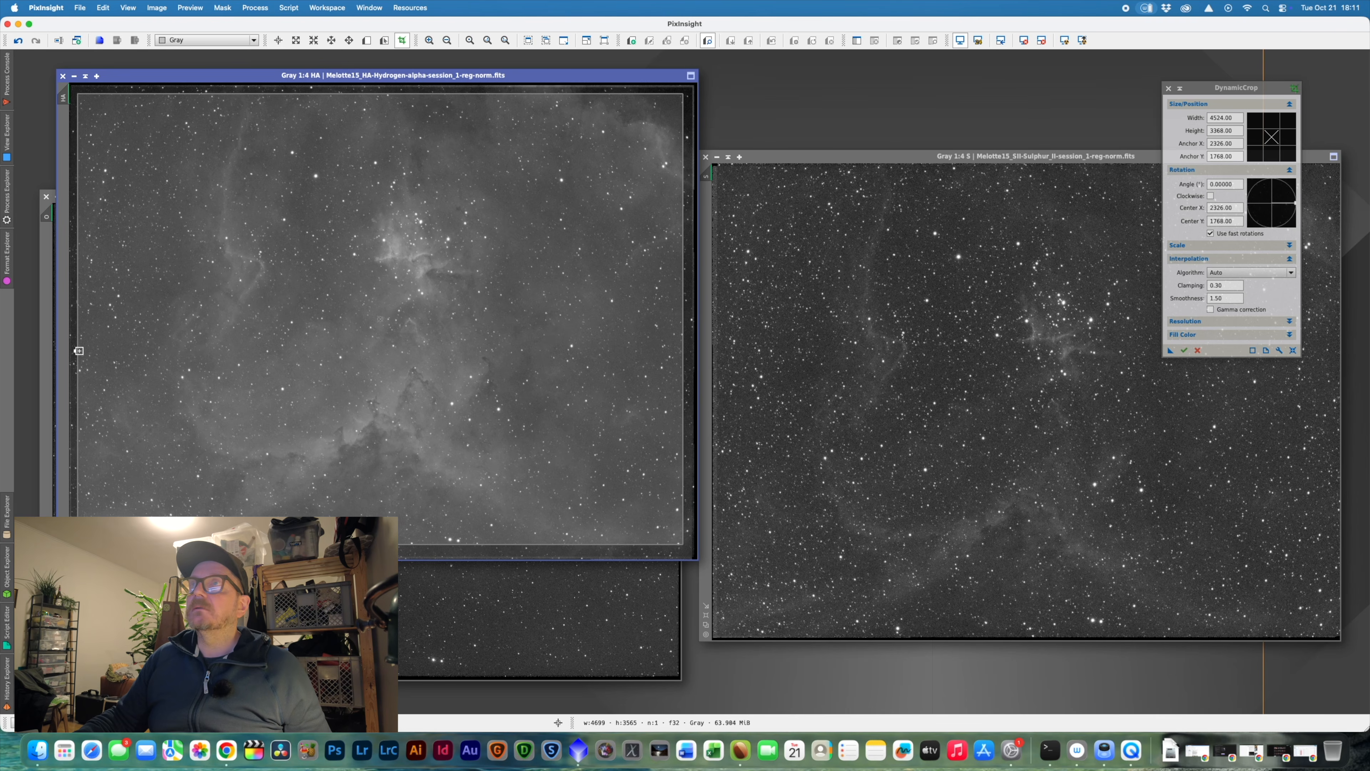
pyautogui.moveTo(683, 420); pyautogui.dragTo(686, 419)
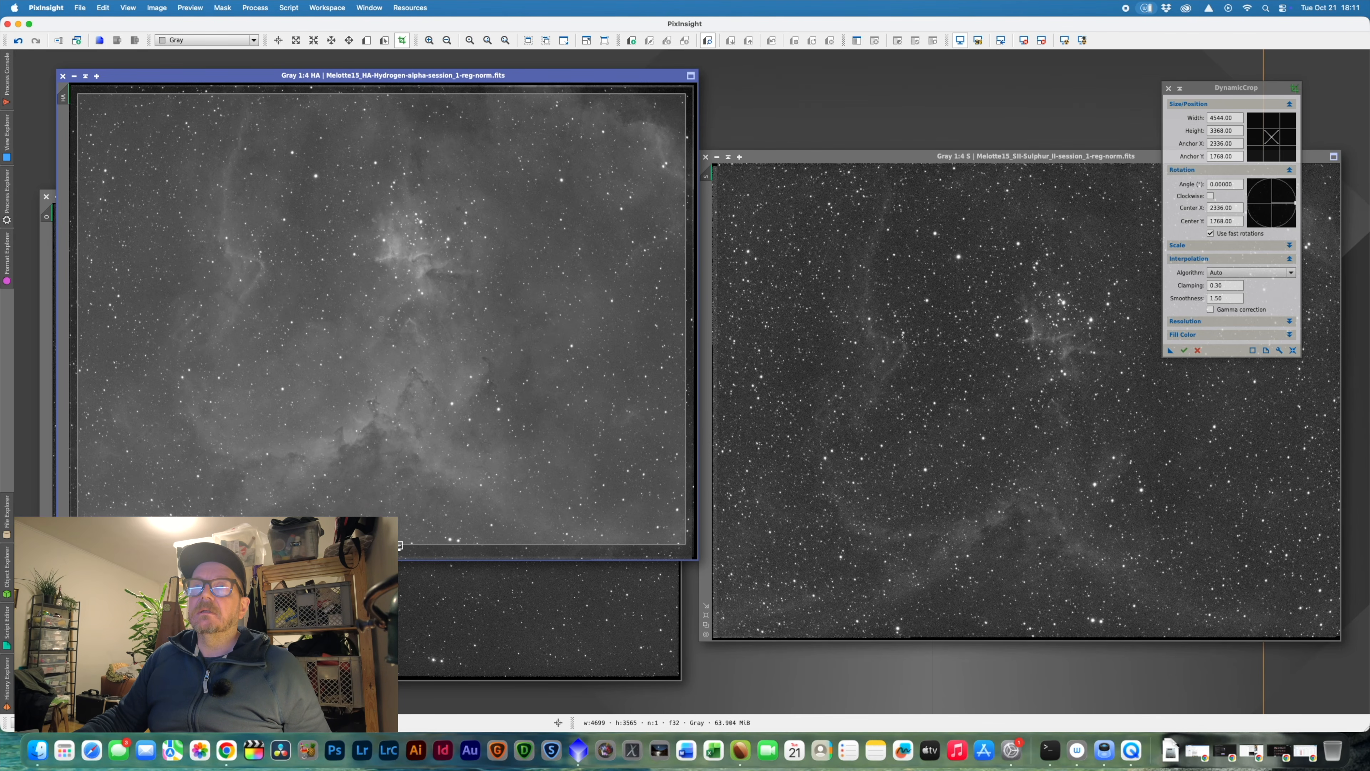
pyautogui.moveTo(399, 545); pyautogui.dragTo(400, 547)
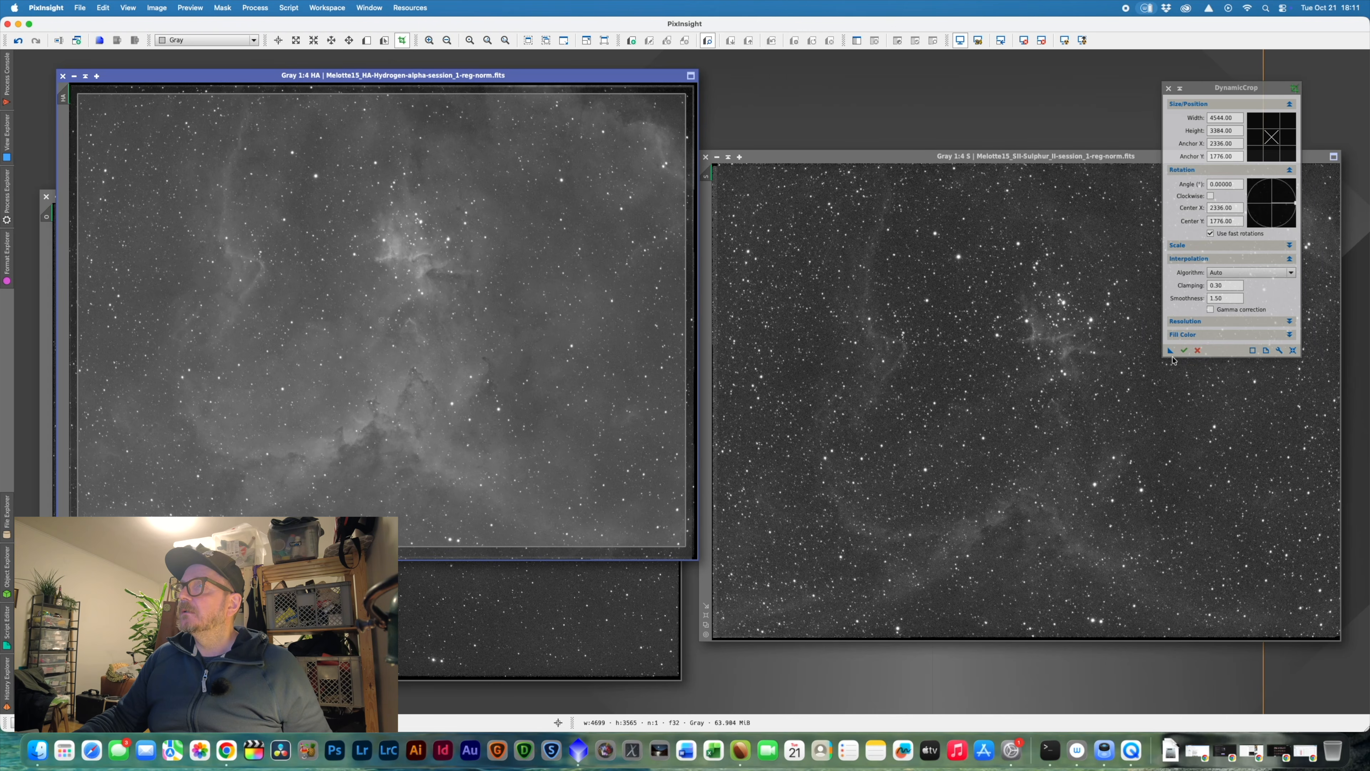
# - Apply the same DynamicCrop settings to the S and O images, execute the crop on HA, and close DynamicCrop
pyautogui.moveTo(1170, 352); pyautogui.dragTo(1058, 384)
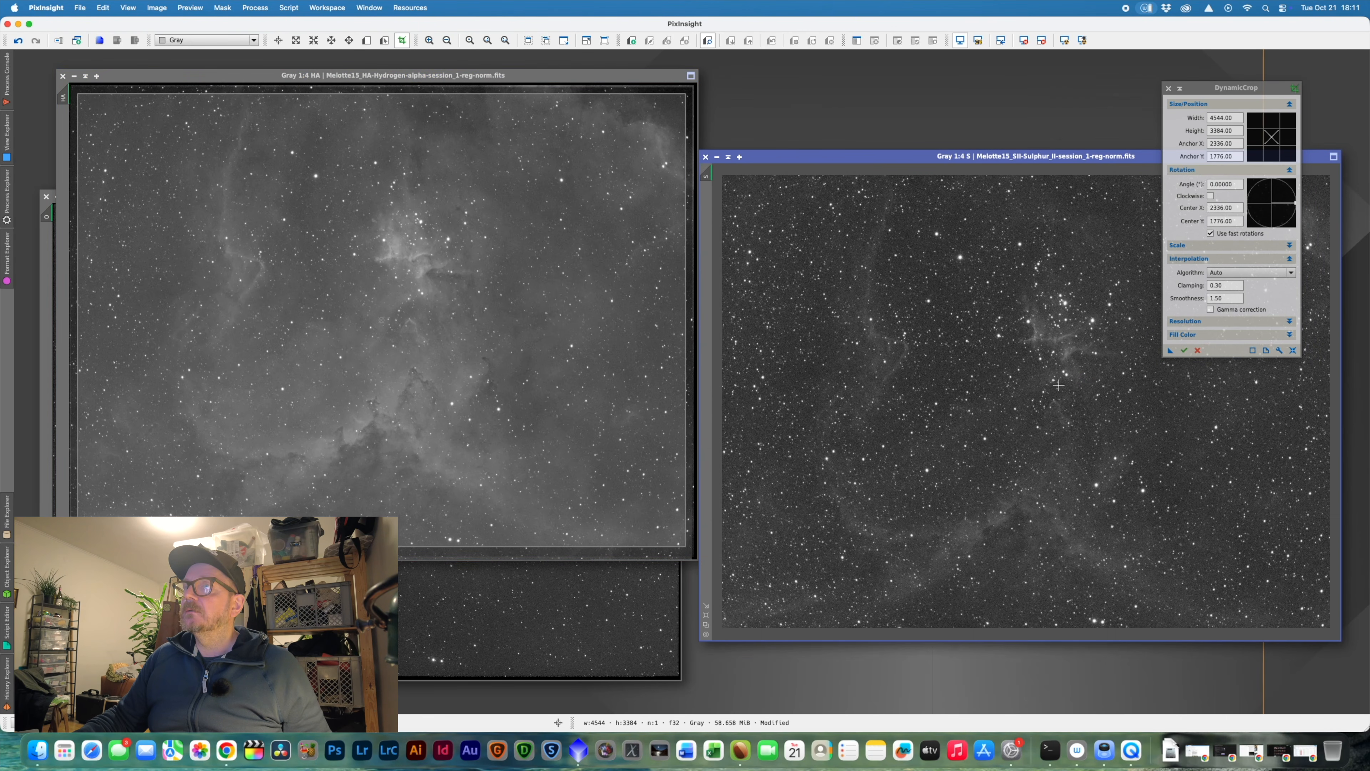
pyautogui.moveTo(1170, 354); pyautogui.dragTo(561, 612)
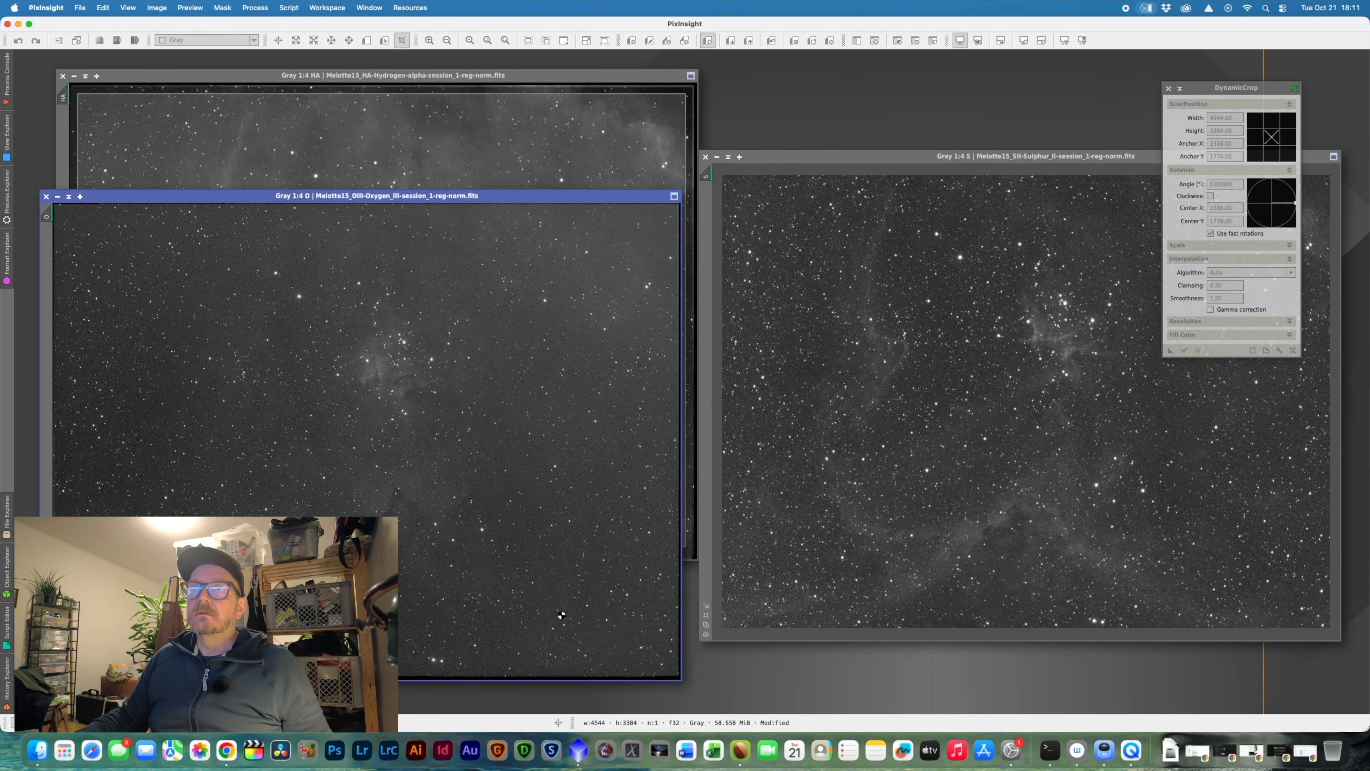
pyautogui.click(605, 78)
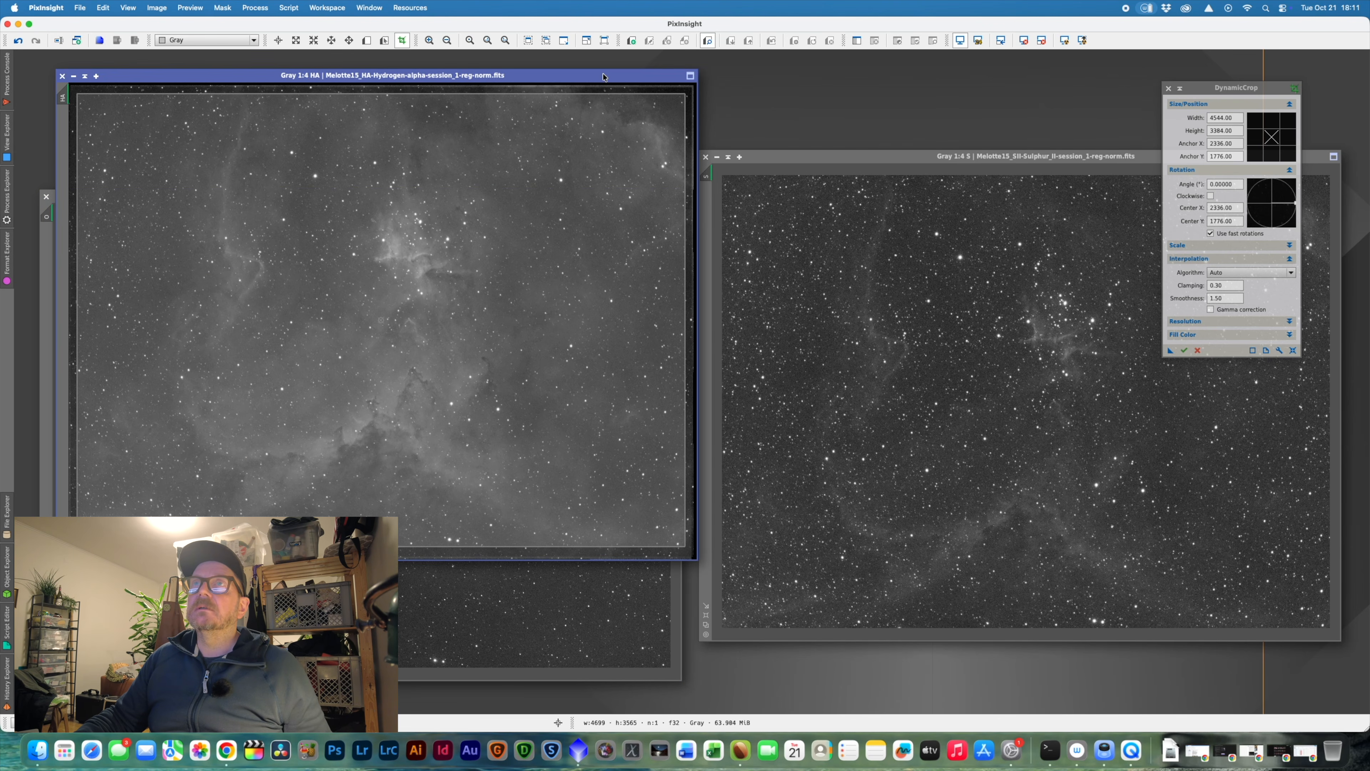
pyautogui.click(1183, 350)
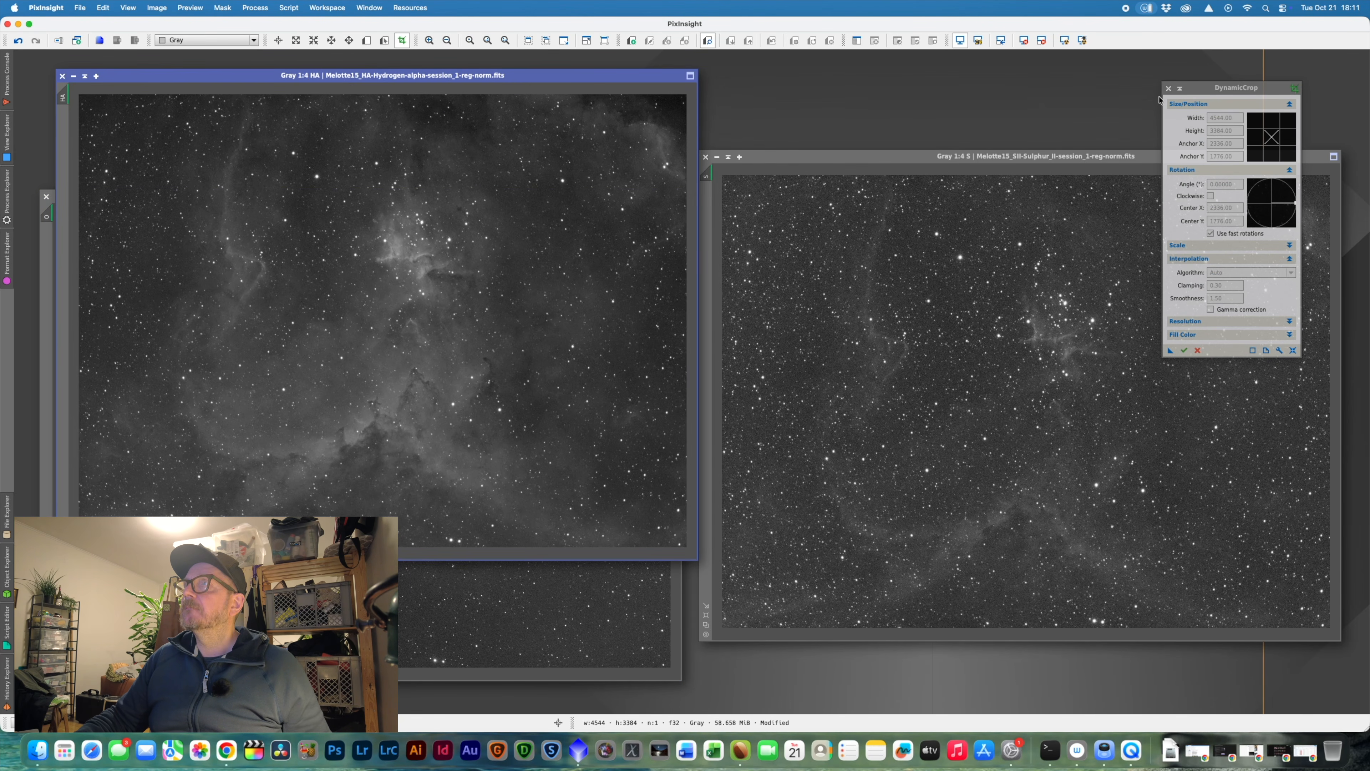
pyautogui.click(1169, 89)
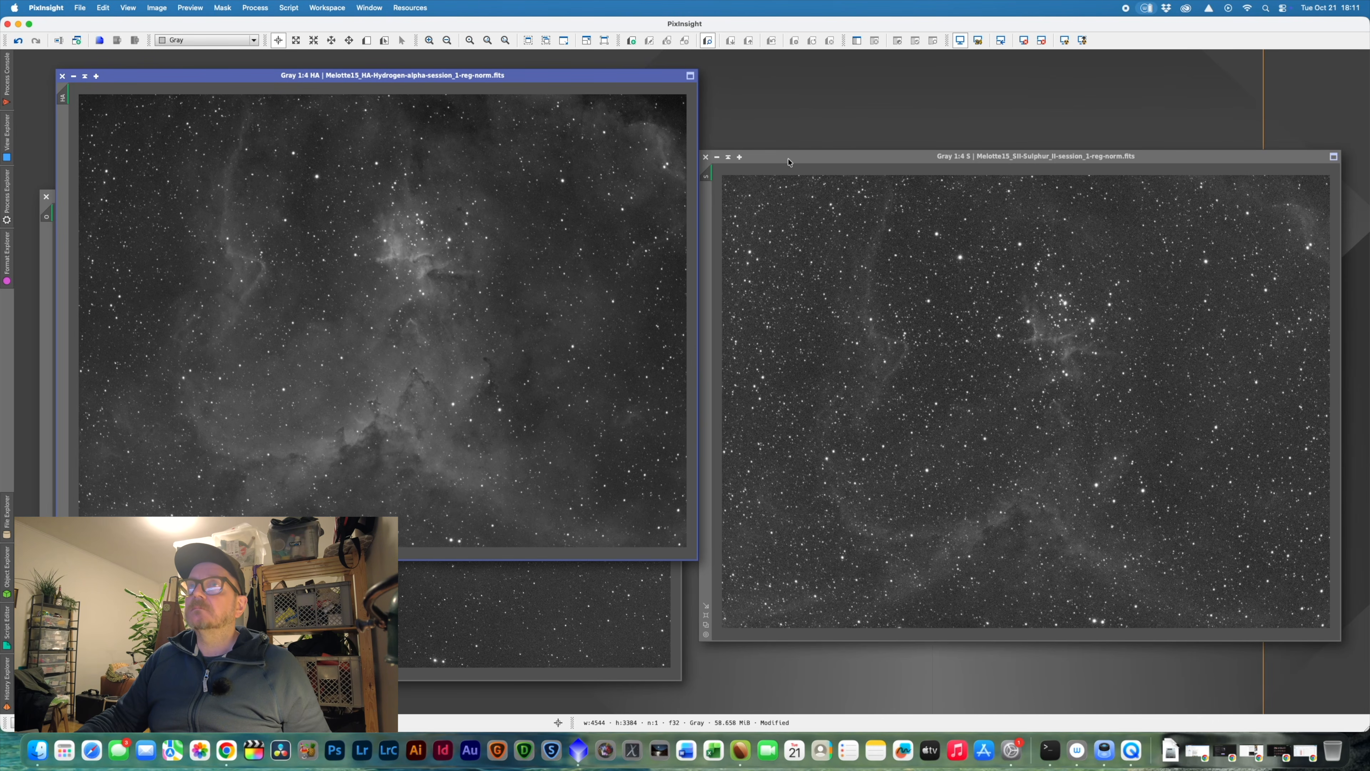
# - Open GraXpert, enable Background Extraction with Subtraction correction and smoothing 0.0, and apply it to the HA image
pyautogui.moveTo(788, 162)
pyautogui.mouseDown()
pyautogui.moveTo(773, 181)
pyautogui.moveTo(699, 182)
pyautogui.moveTo(770, 182)
pyautogui.mouseUp()
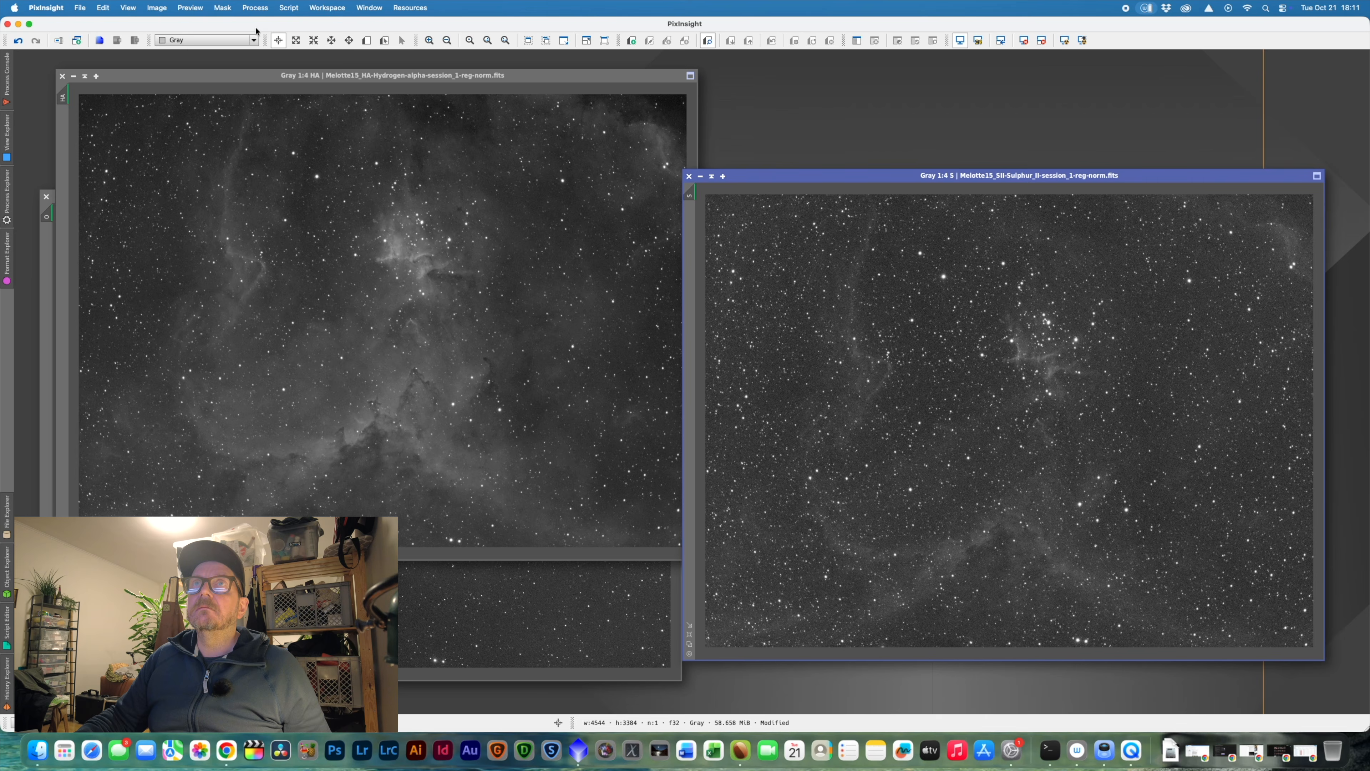
pyautogui.click(265, 7)
pyautogui.moveTo(264, 24)
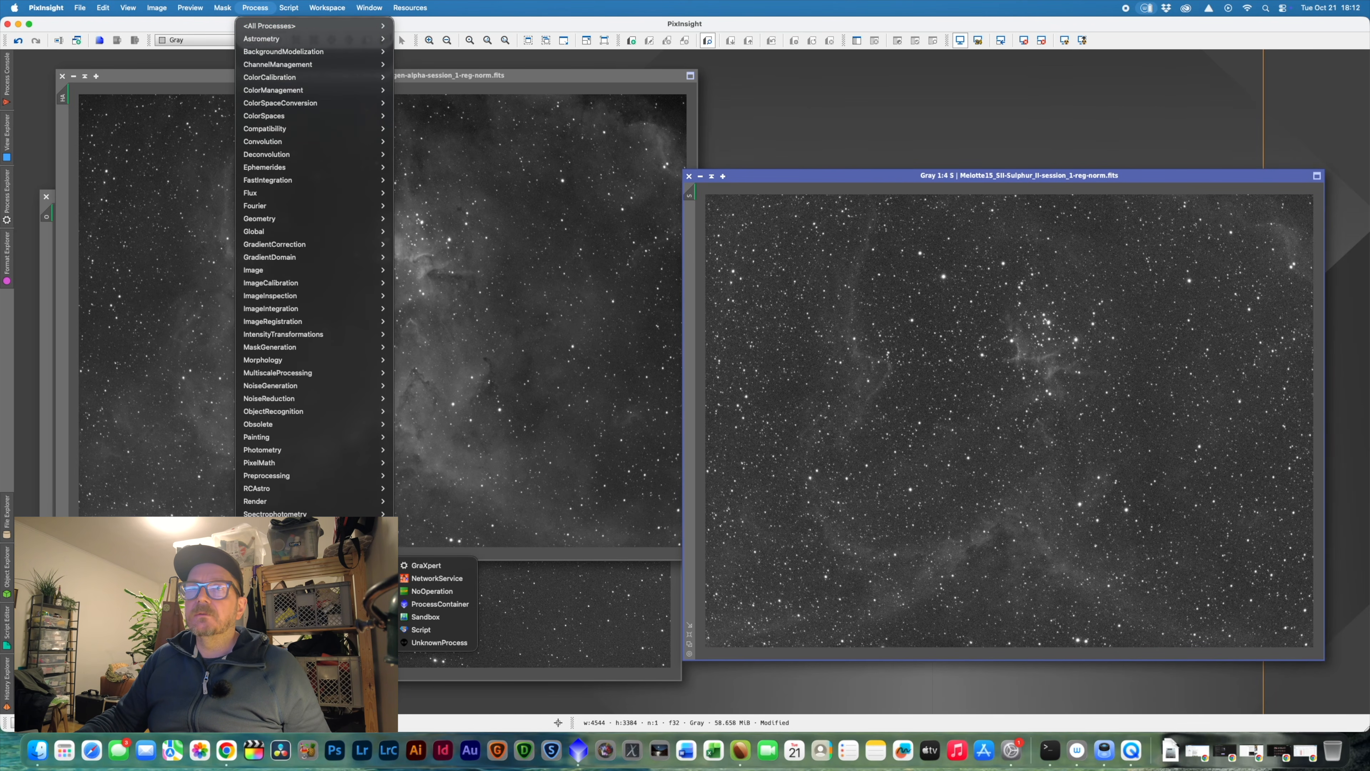
pyautogui.click(425, 565)
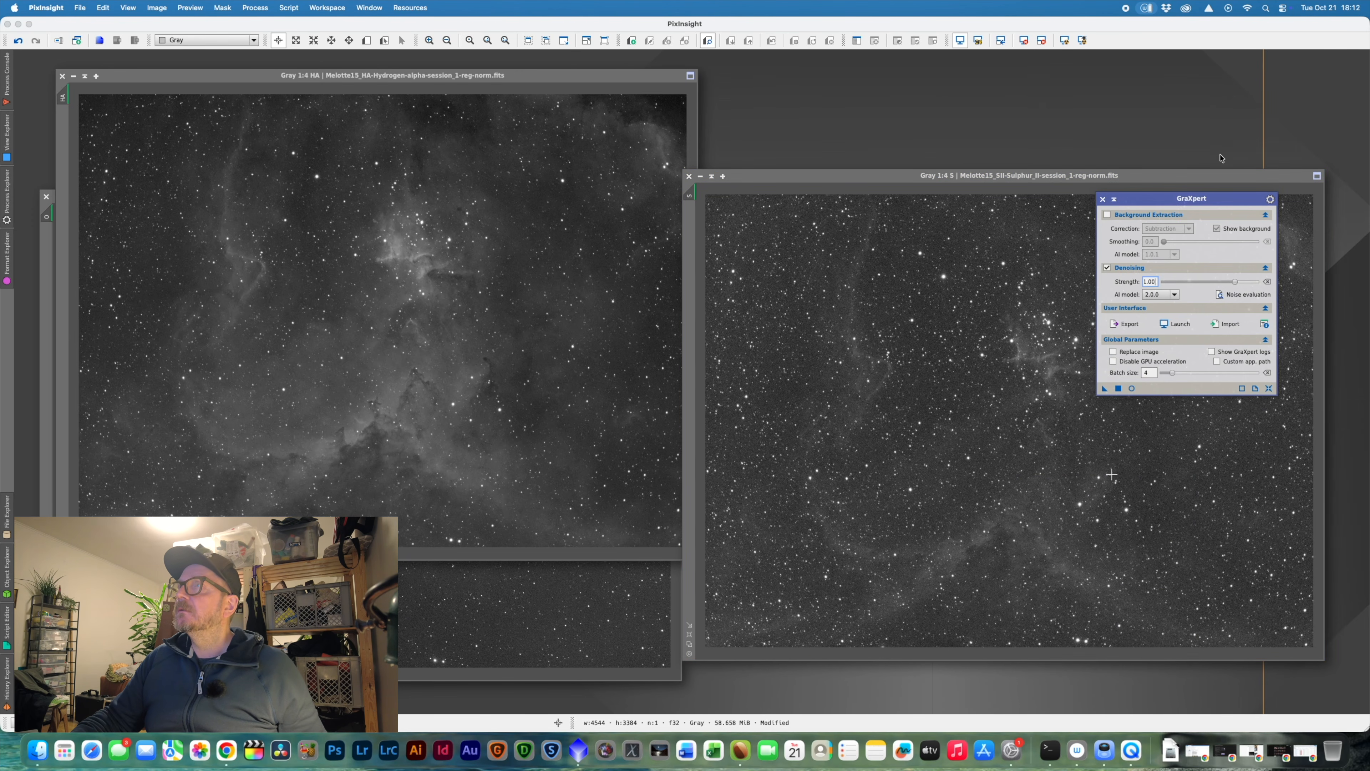
pyautogui.moveTo(1192, 198); pyautogui.dragTo(1224, 144)
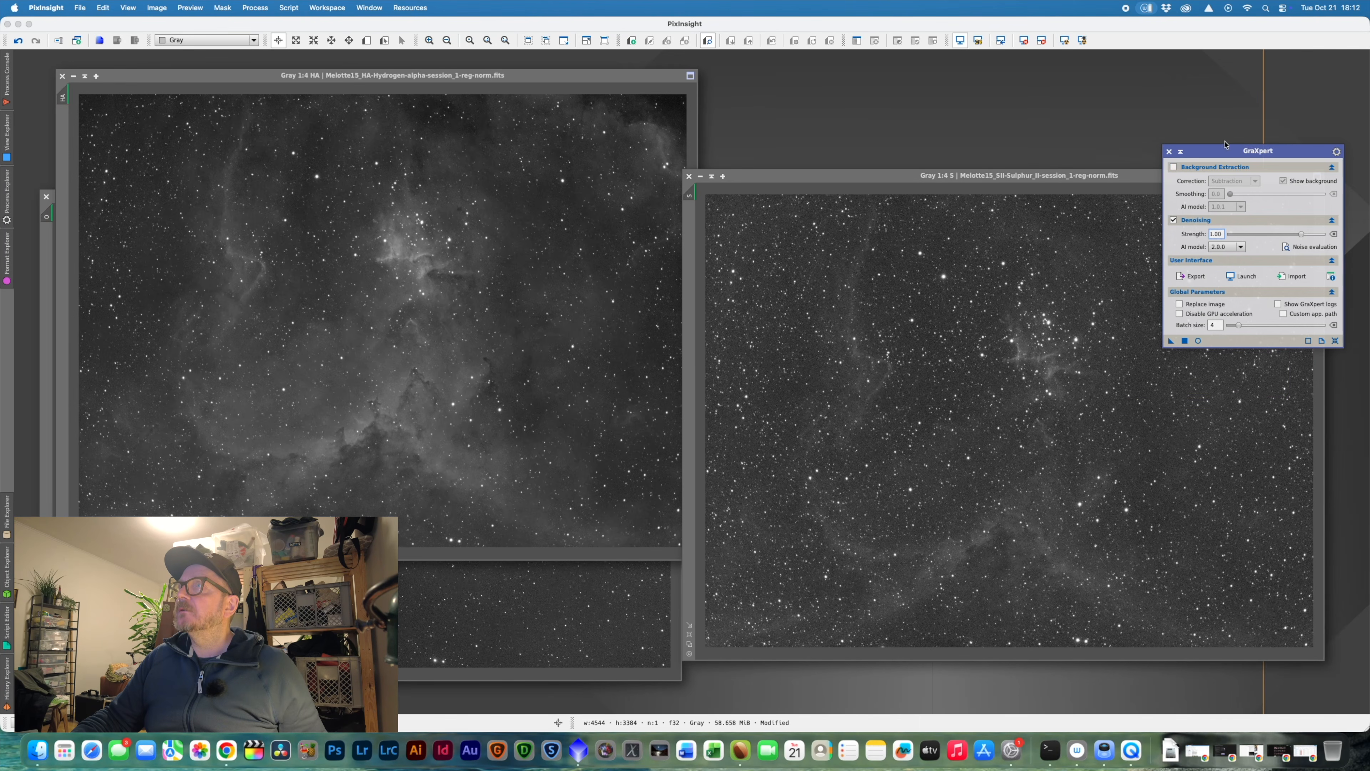
pyautogui.click(1173, 167)
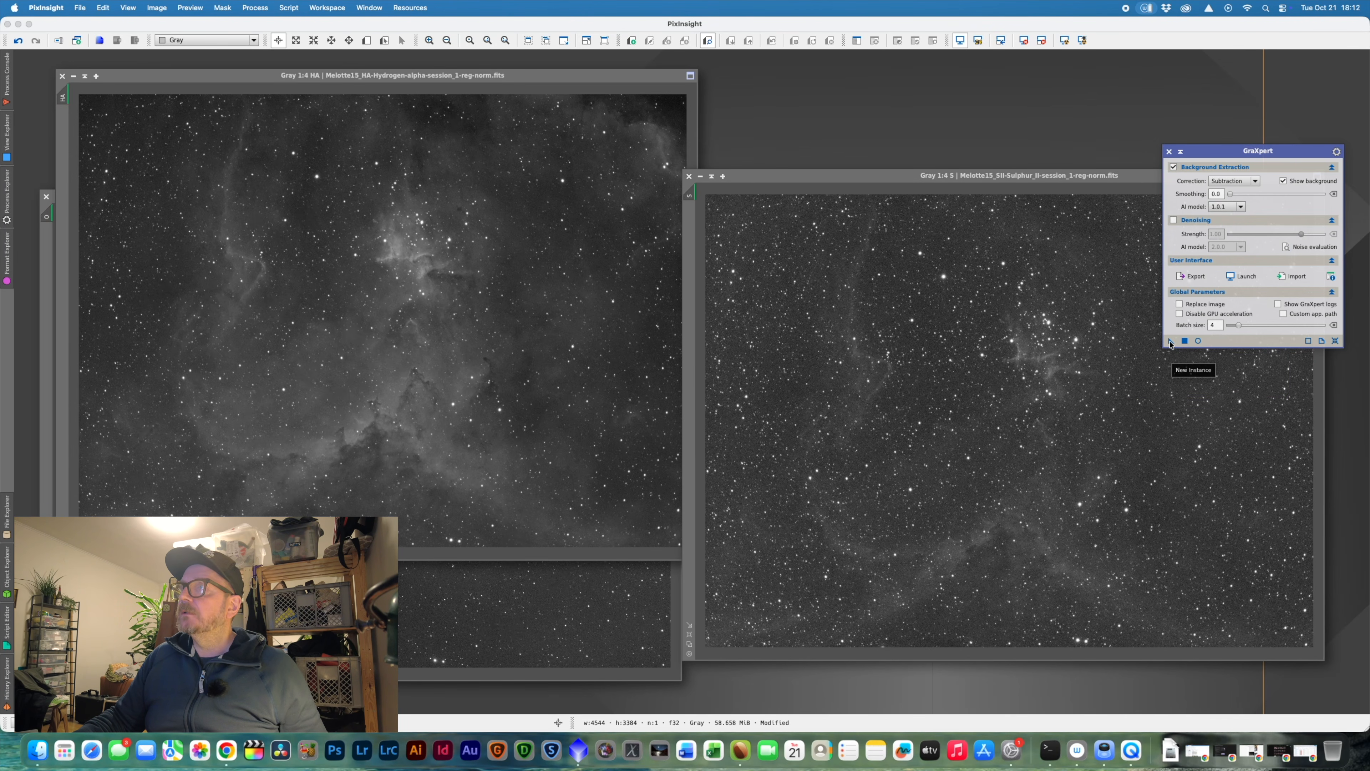
pyautogui.moveTo(1171, 342); pyautogui.dragTo(495, 216)
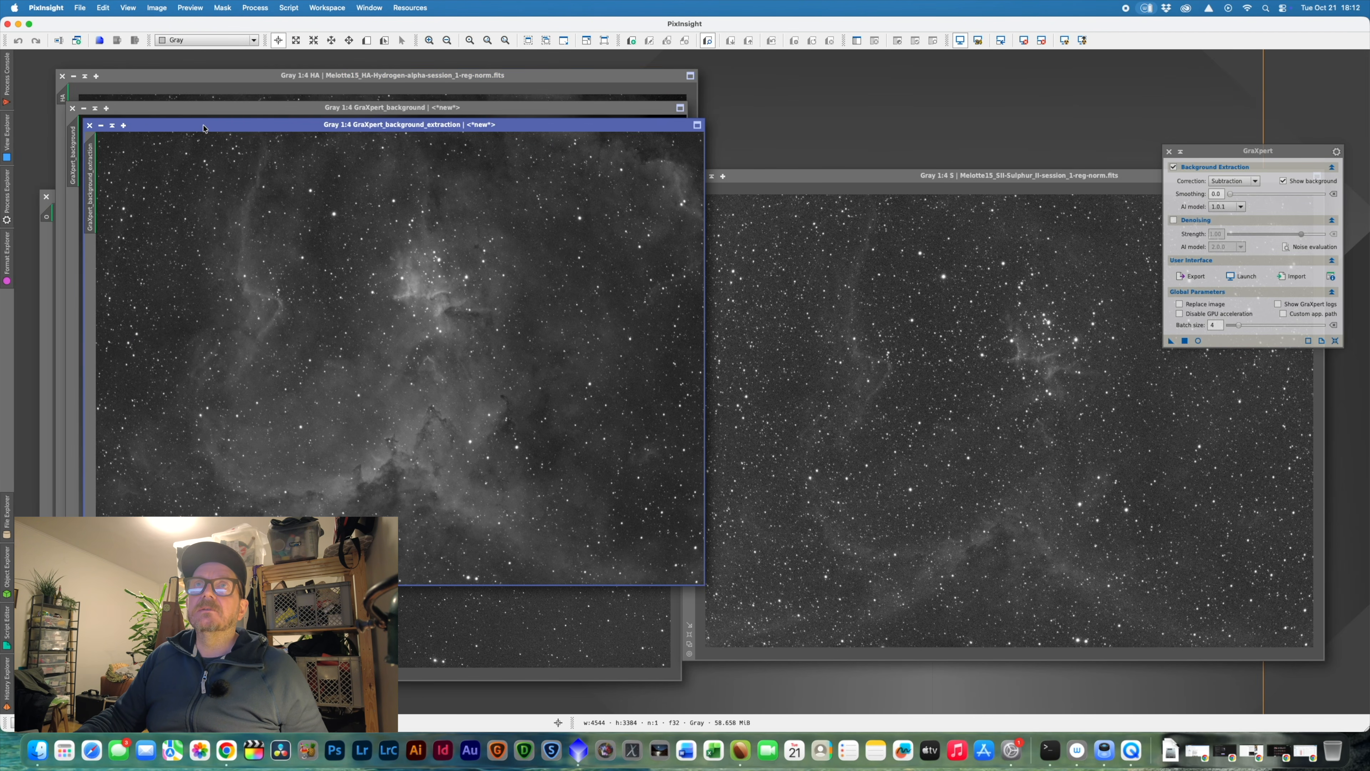
# - Move the background-extracted HA result clear of the other windows and rename it HA1
pyautogui.moveTo(204, 128); pyautogui.dragTo(257, 155)
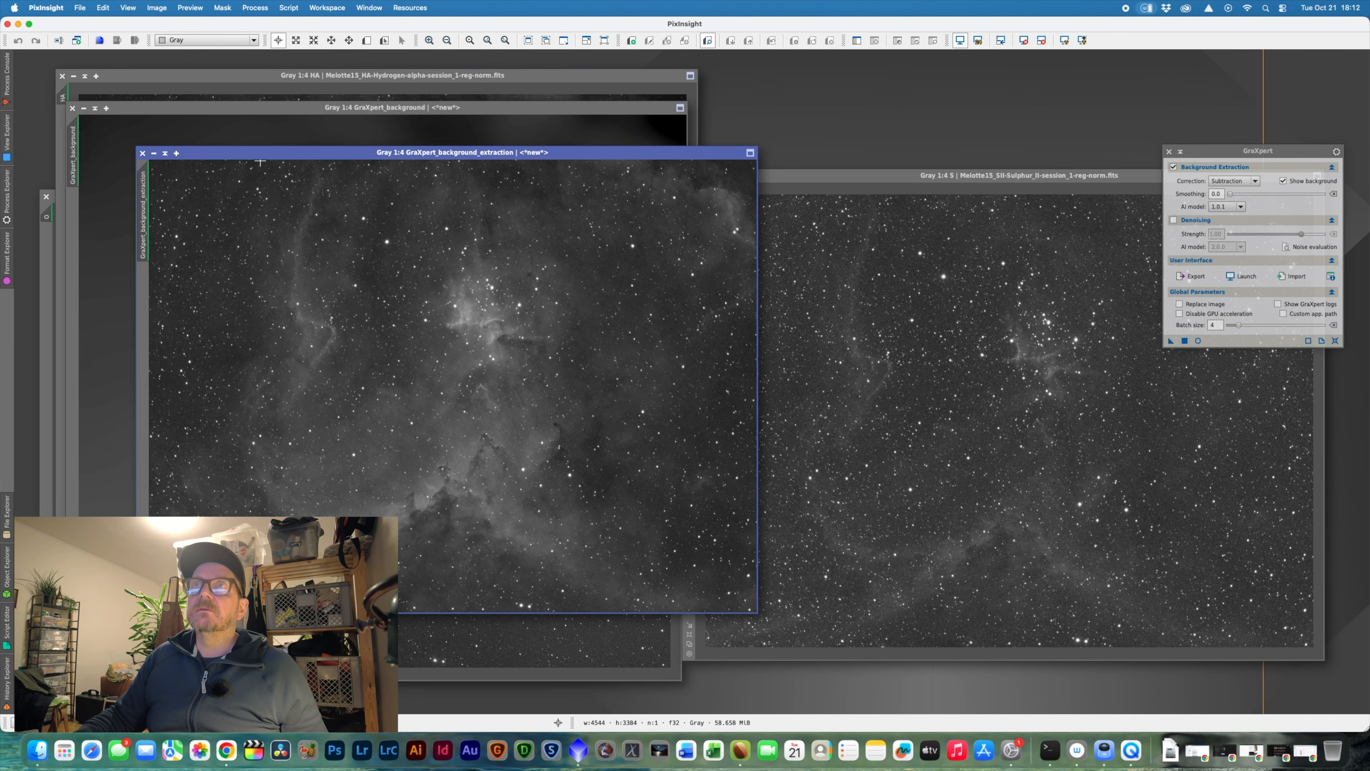
pyautogui.doubleClick(143, 222)
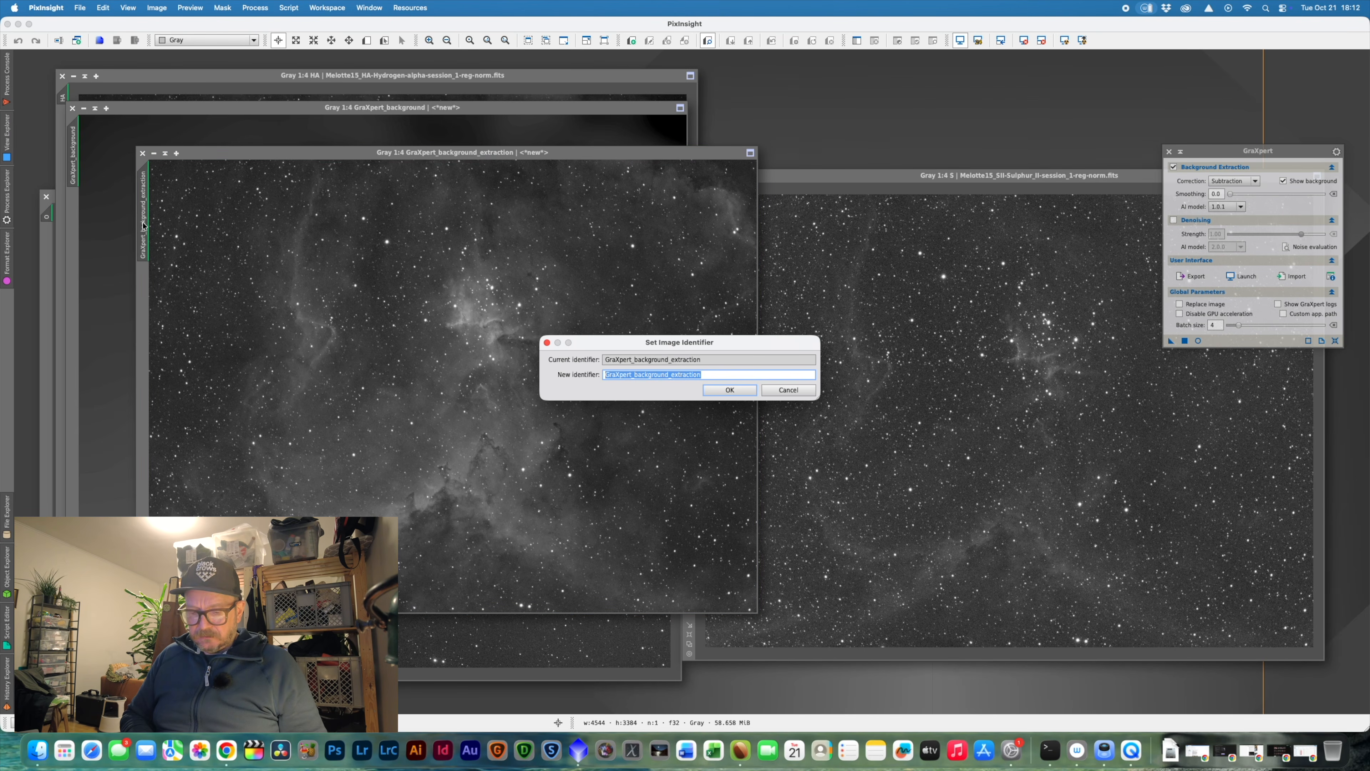
pyautogui.write('HA1')
pyautogui.press('Return')
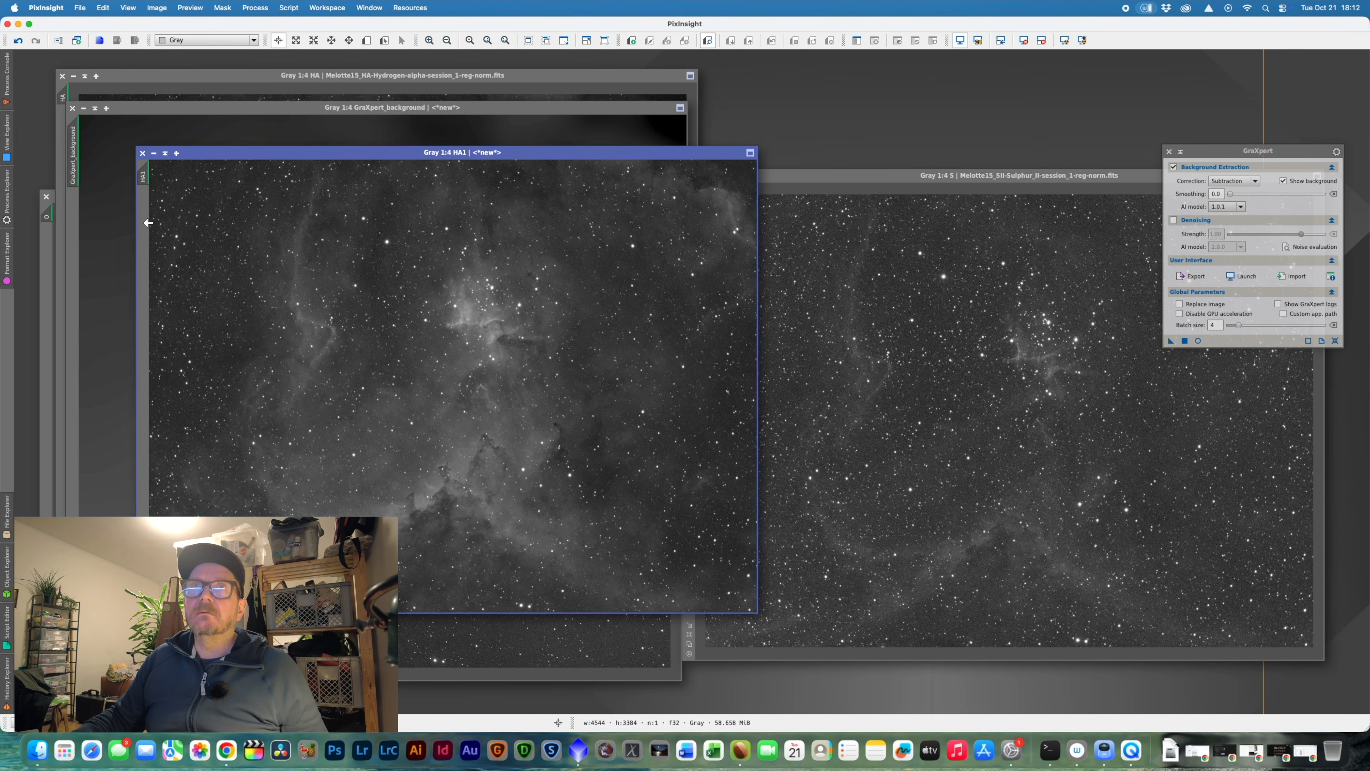
# - Close the extracted HA background model and minimise the original HA image to an icon in a free corner of the workspace
pyautogui.click(139, 109)
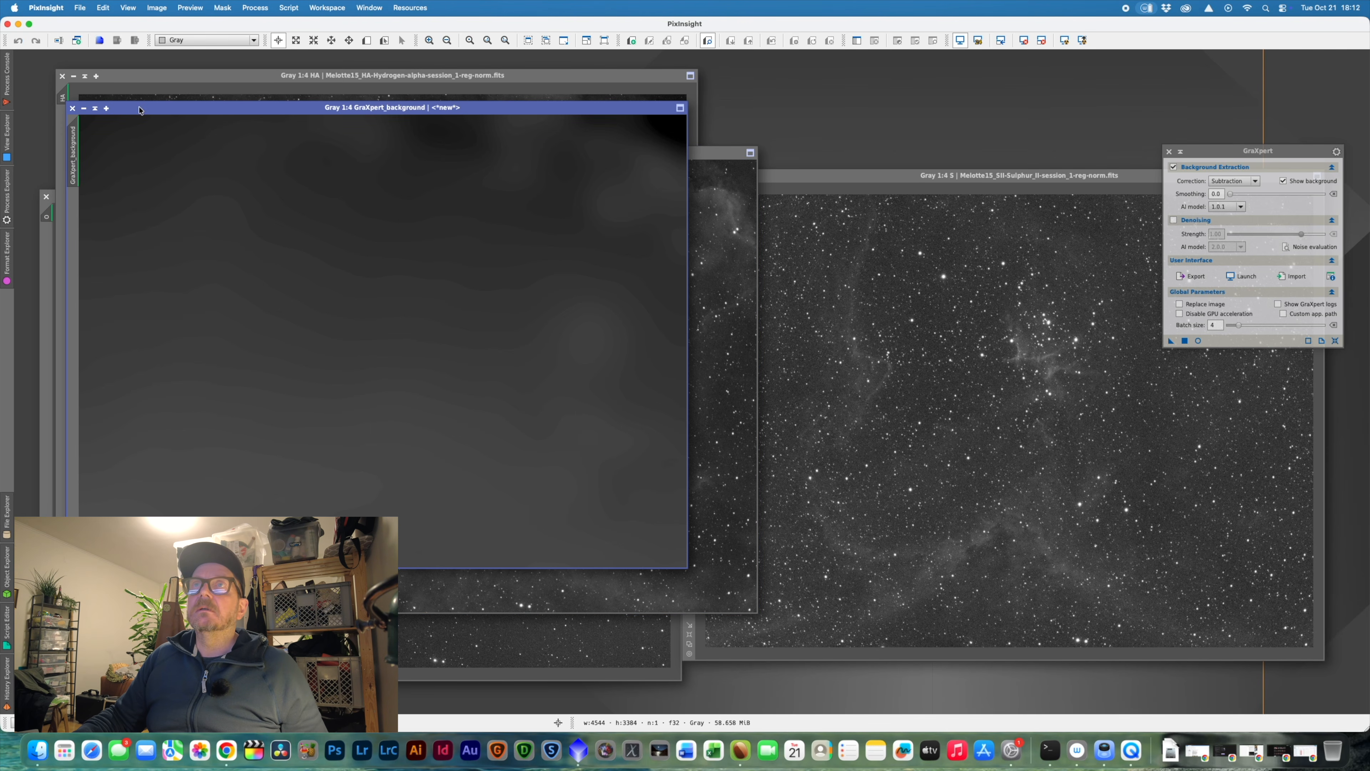
pyautogui.click(72, 109)
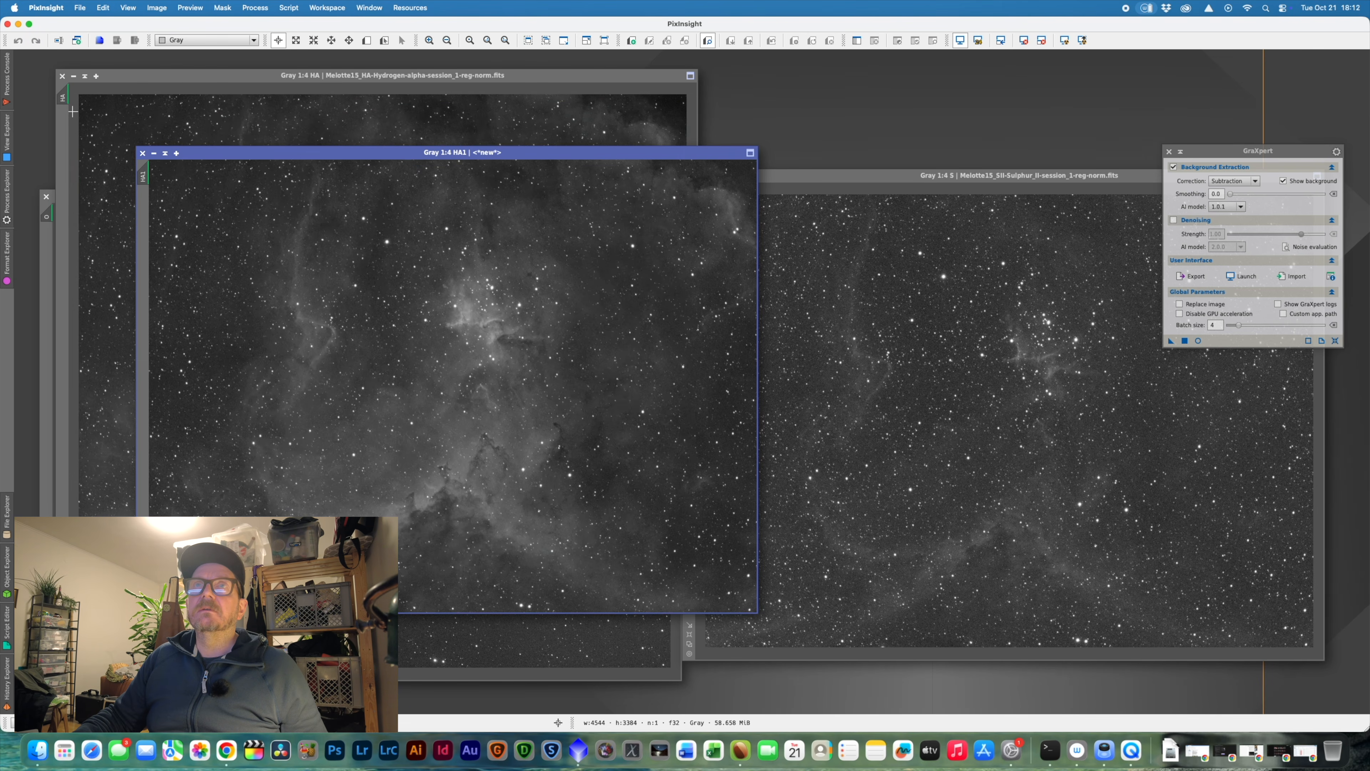
pyautogui.click(74, 79)
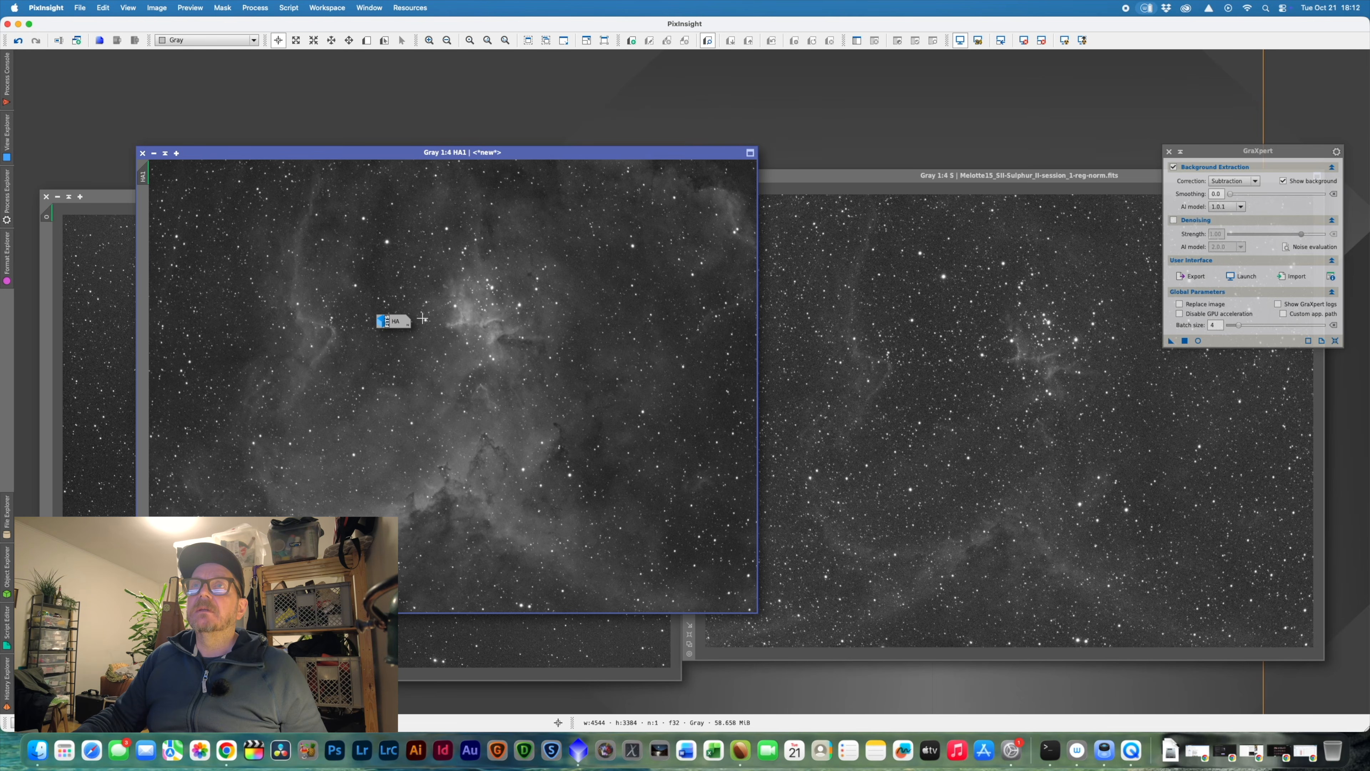
pyautogui.moveTo(393, 324); pyautogui.dragTo(47, 73)
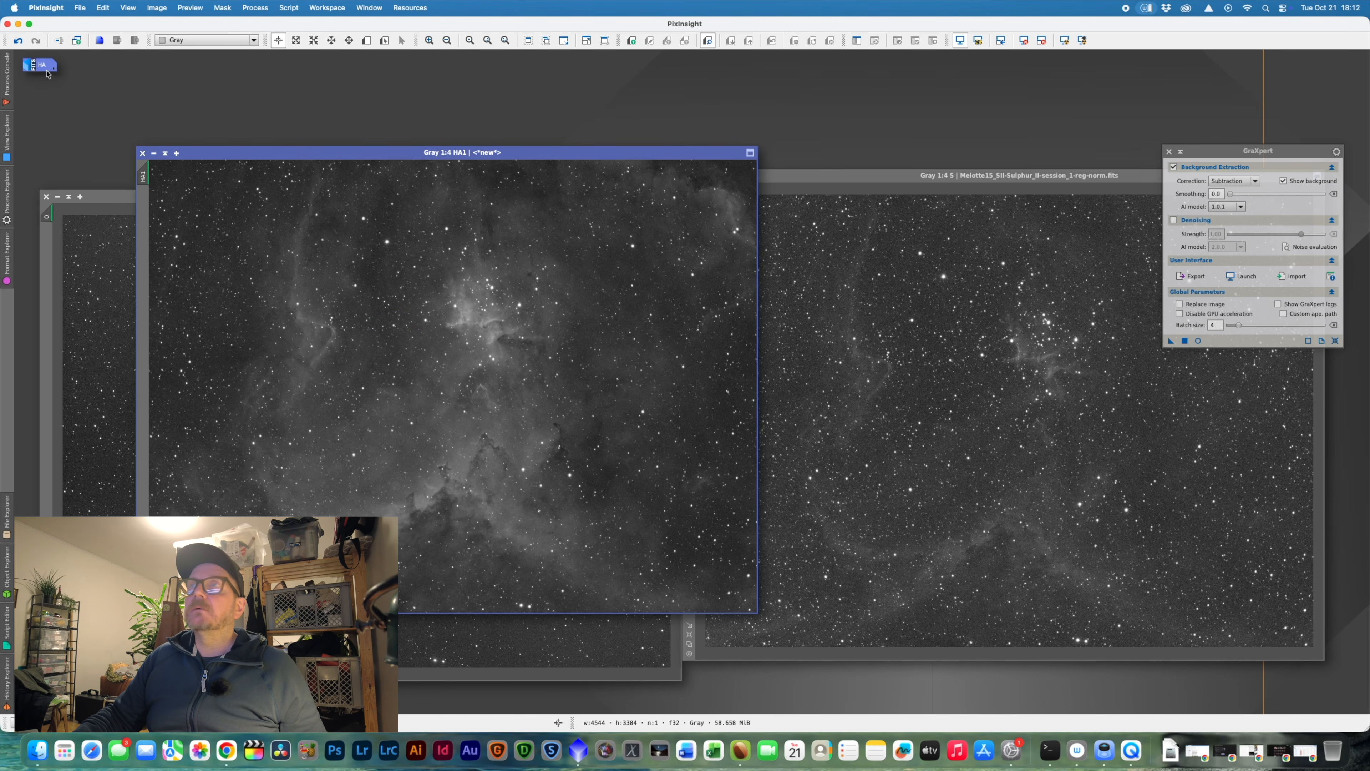
# - Apply the GraXpert background extraction to the S image and close the extracted background model
pyautogui.click(936, 180)
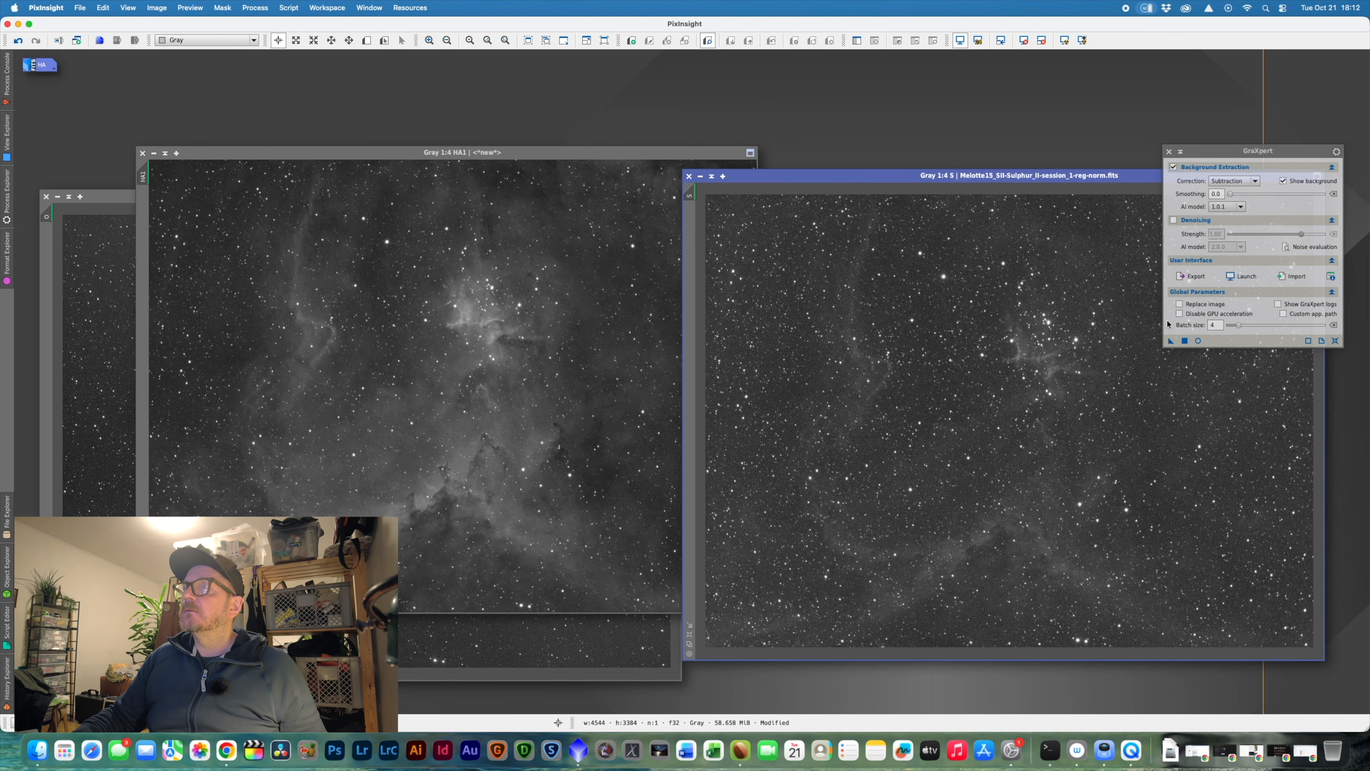
pyautogui.click(1171, 340)
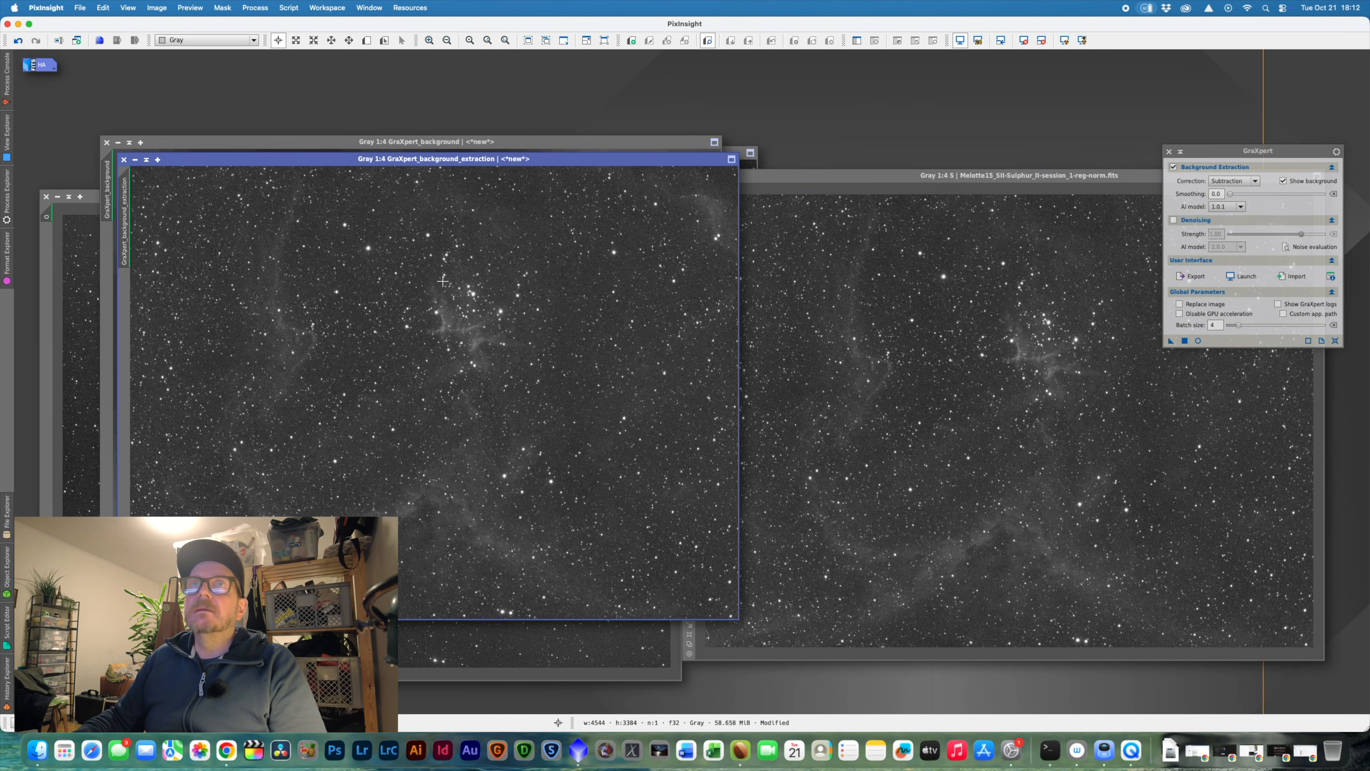
pyautogui.click(113, 144)
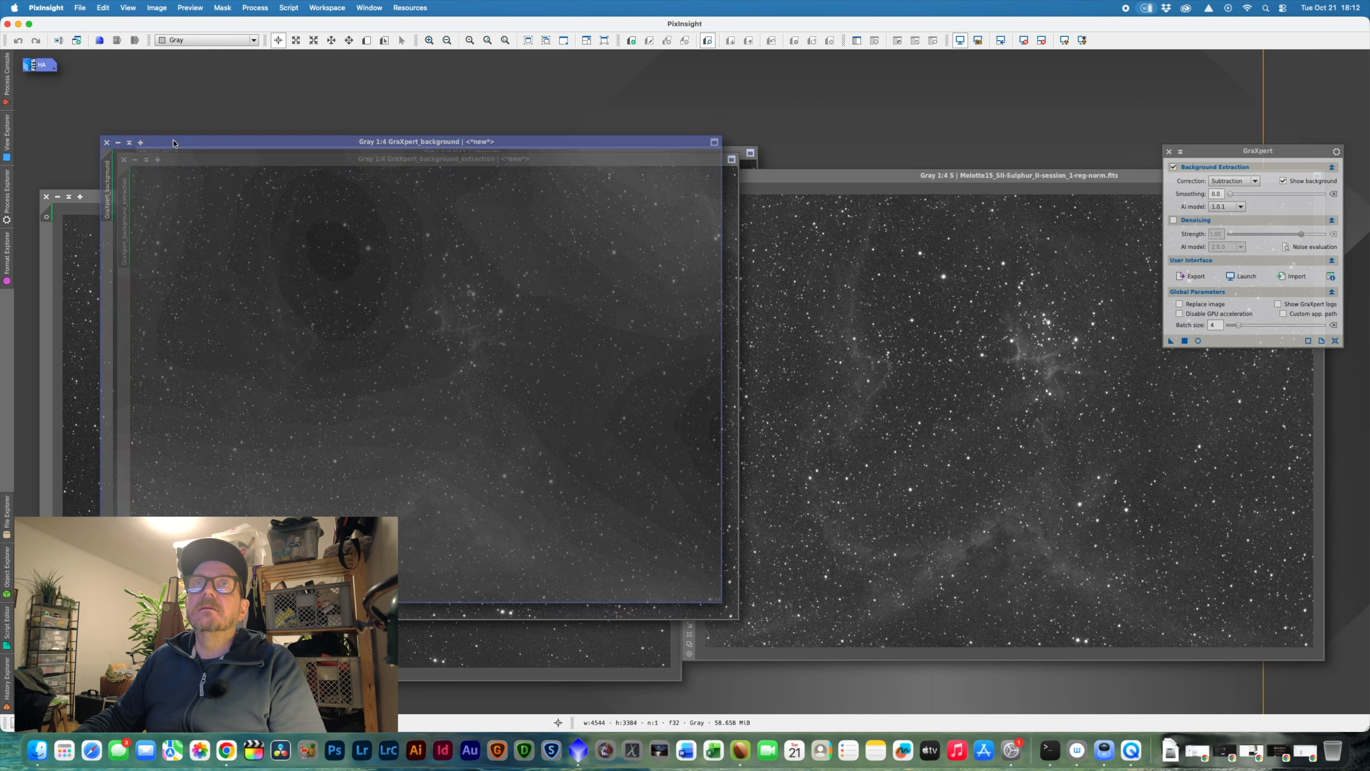
pyautogui.click(106, 143)
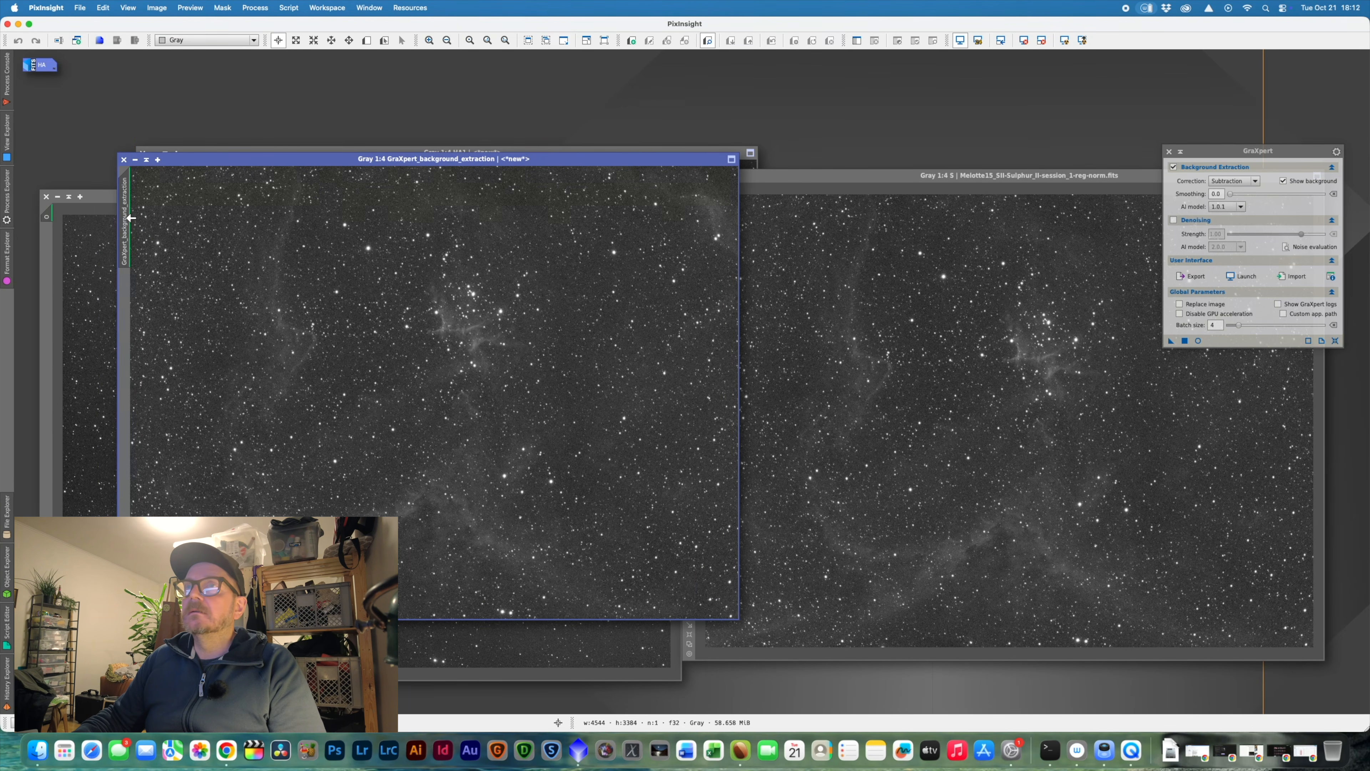
# - Rename the background-extracted S result S1 and park the original S image as an icon beside the HA icon
pyautogui.doubleClick(131, 217)
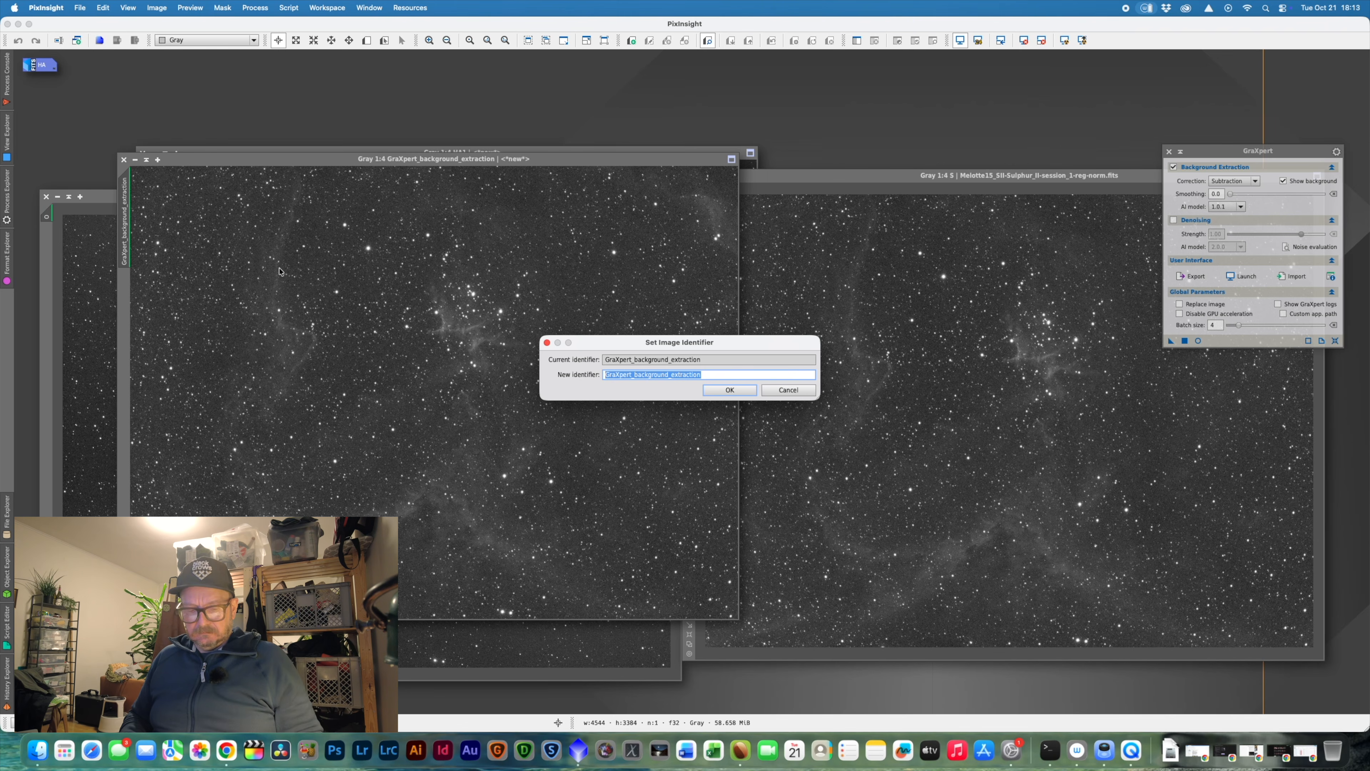
pyautogui.write('S1')
pyautogui.press('Return')
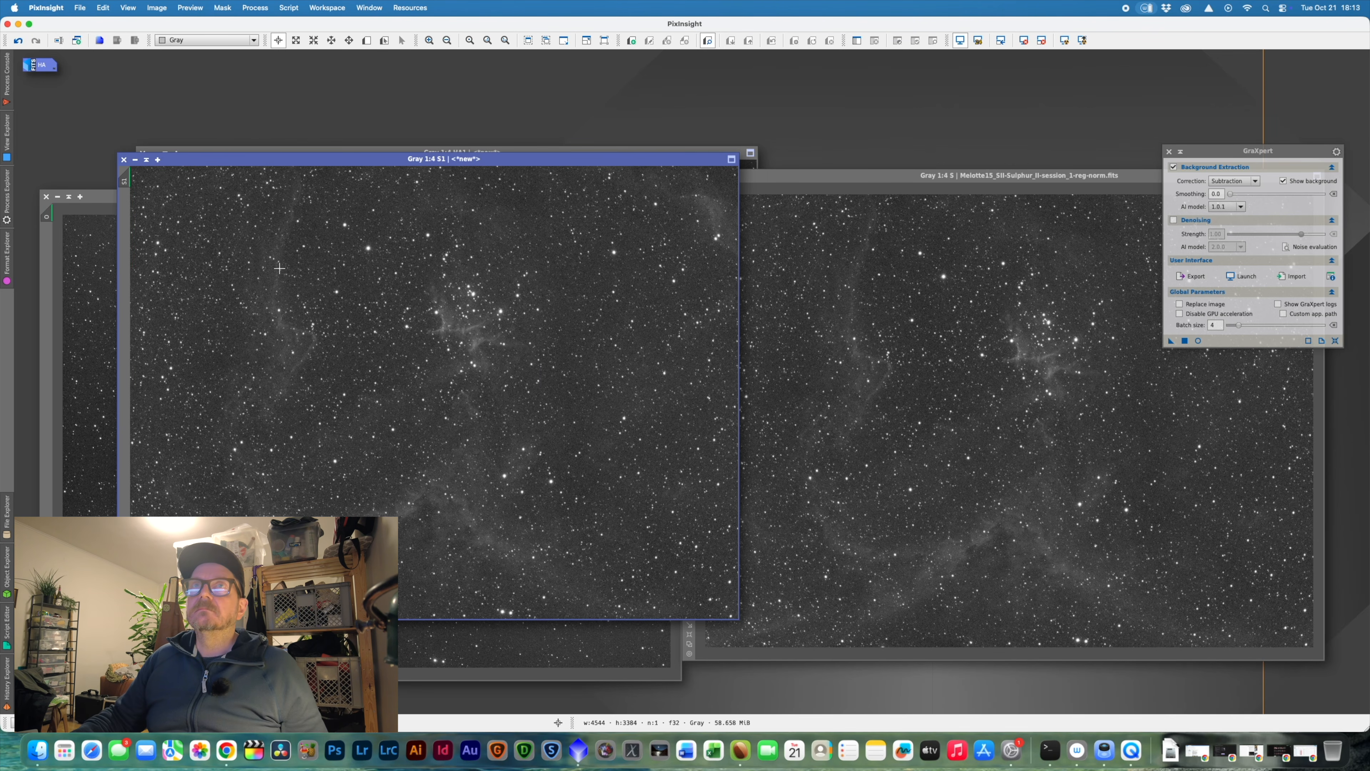
pyautogui.click(761, 175)
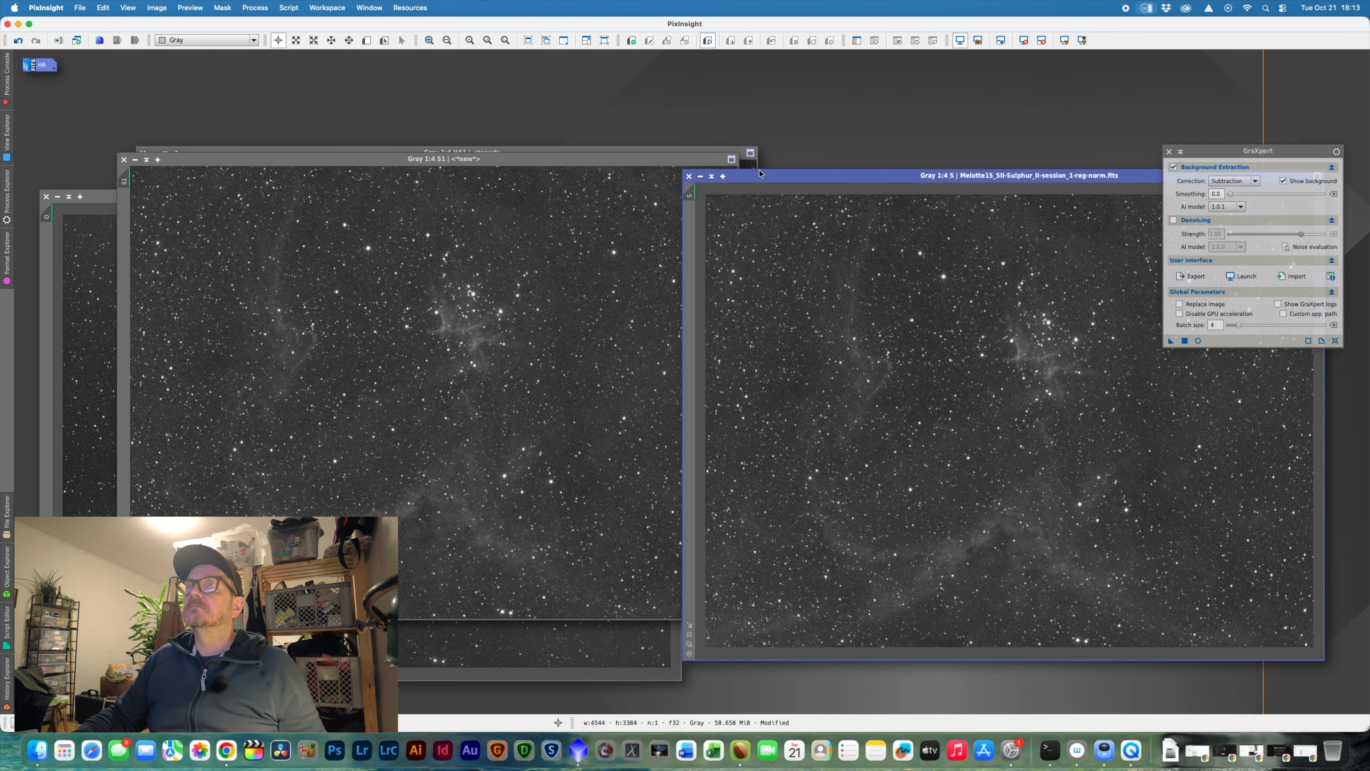
pyautogui.click(700, 176)
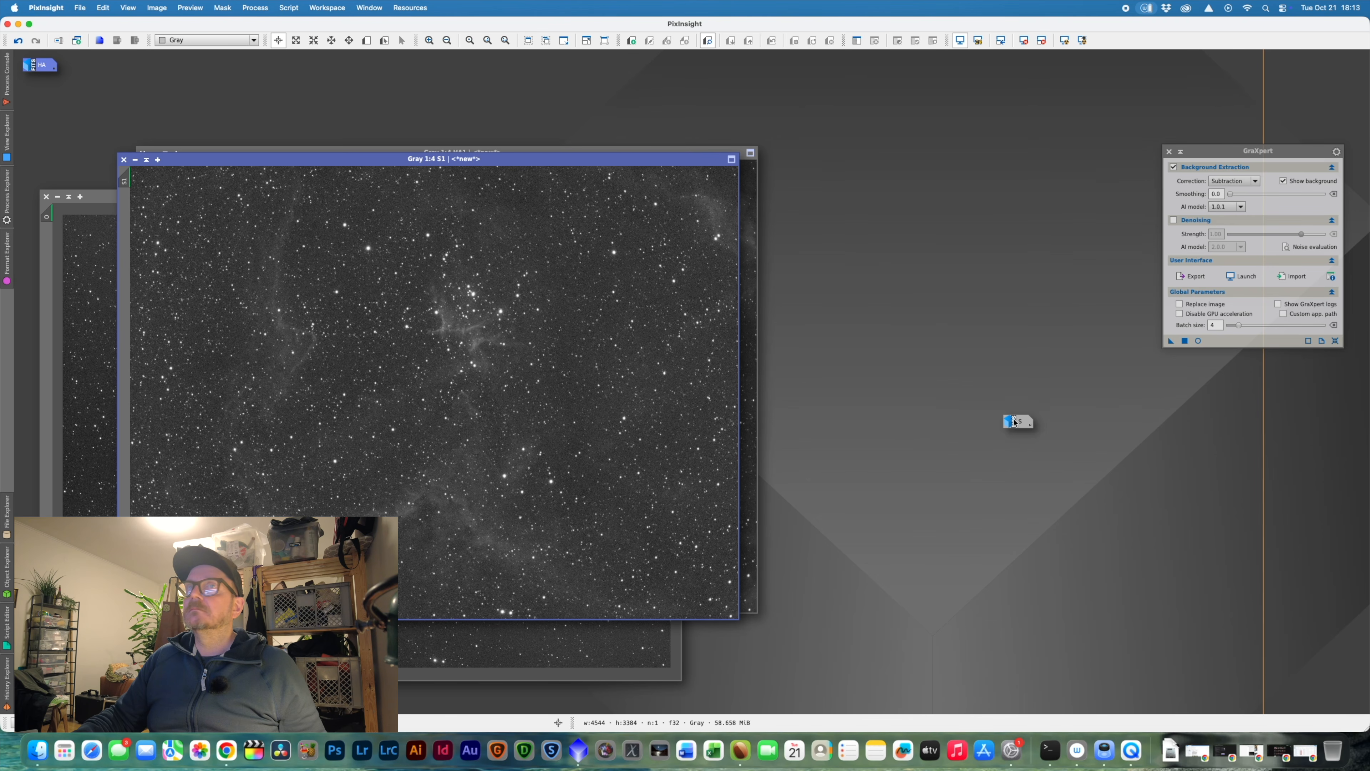
pyautogui.moveTo(1014, 422); pyautogui.dragTo(76, 71)
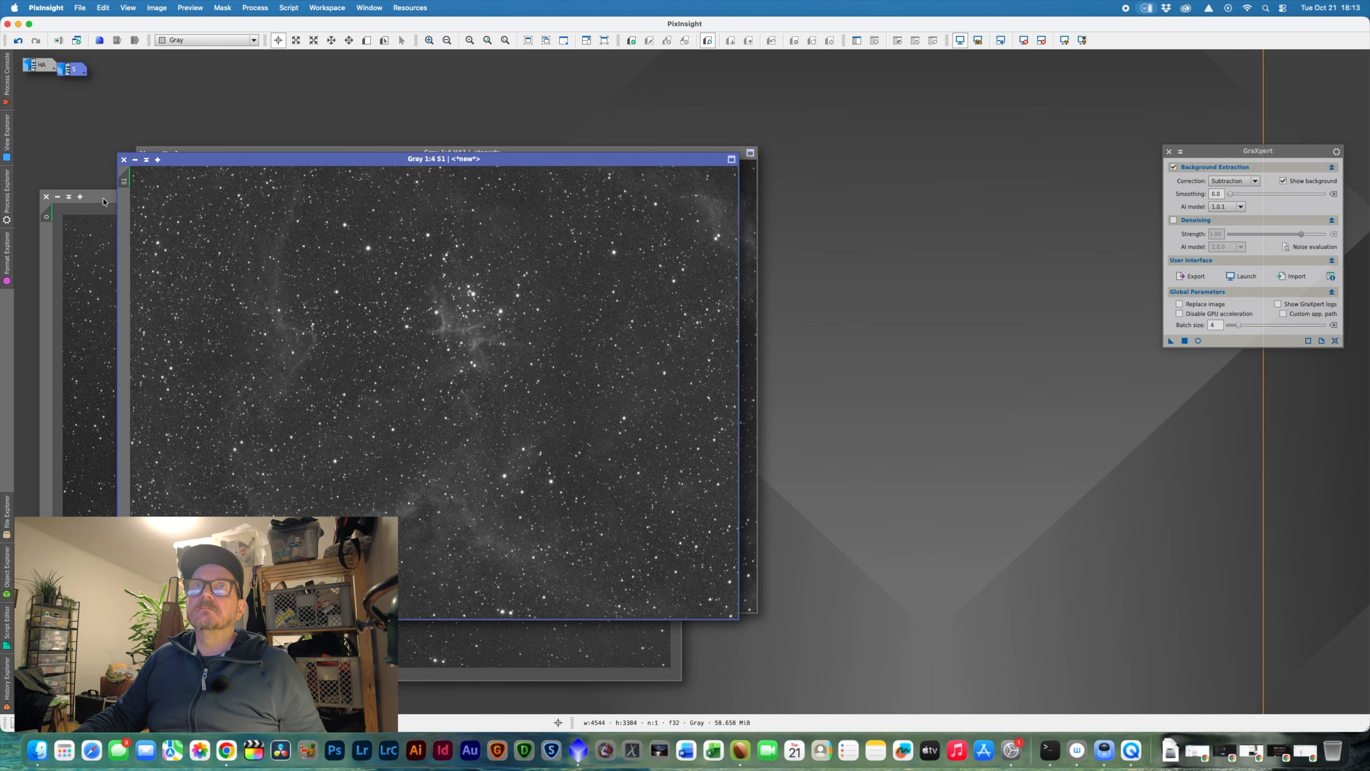
# - Apply the GraXpert background extraction to the O image and rename the extracted result O1
pyautogui.moveTo(104, 202); pyautogui.dragTo(412, 158)
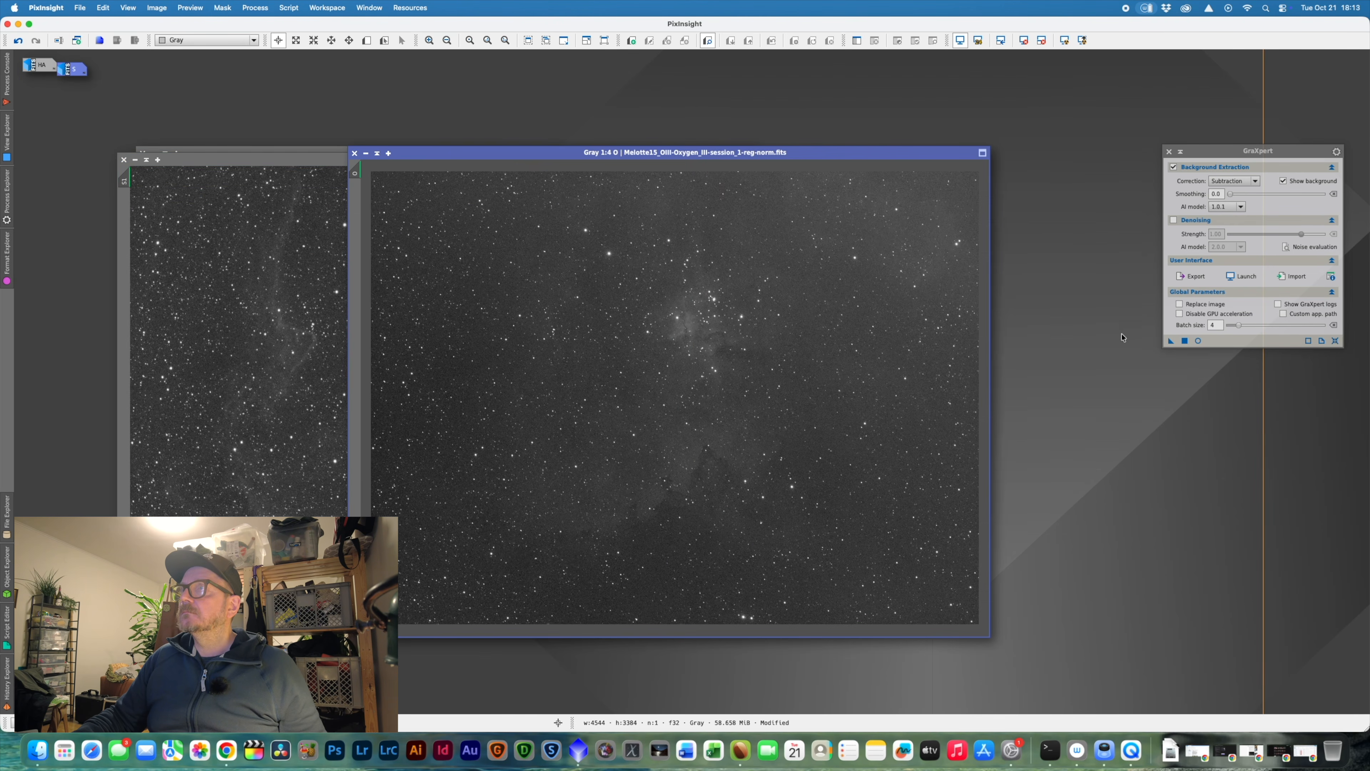
pyautogui.click(1170, 341)
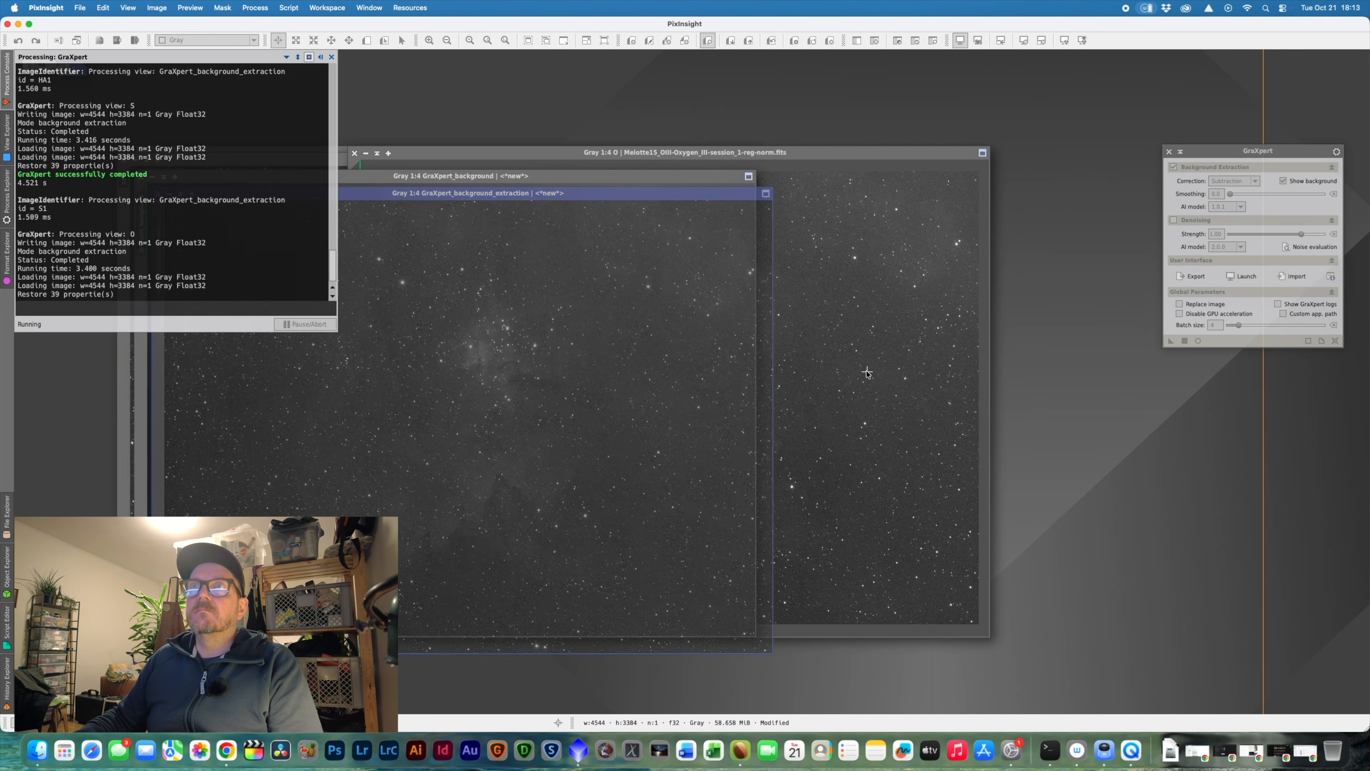
pyautogui.moveTo(171, 189); pyautogui.dragTo(251, 199)
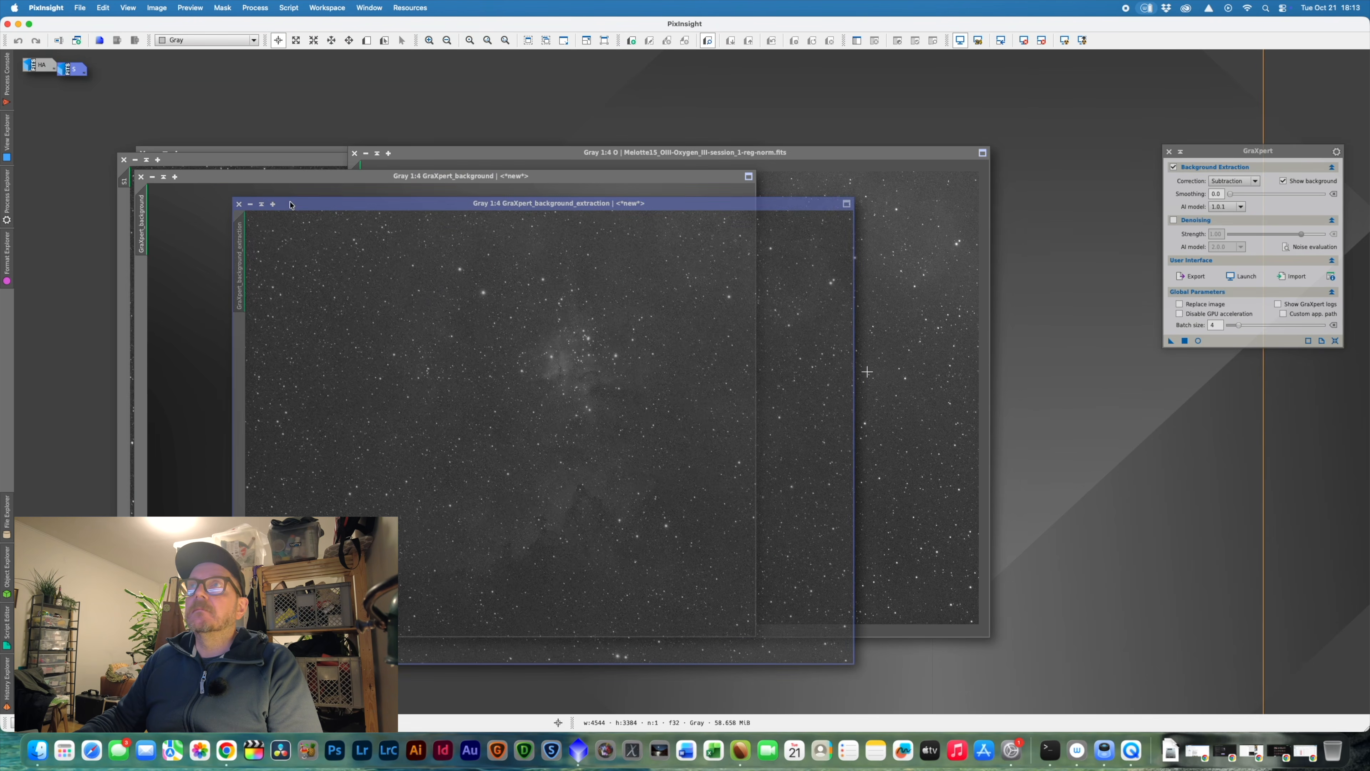
pyautogui.doubleClick(244, 253)
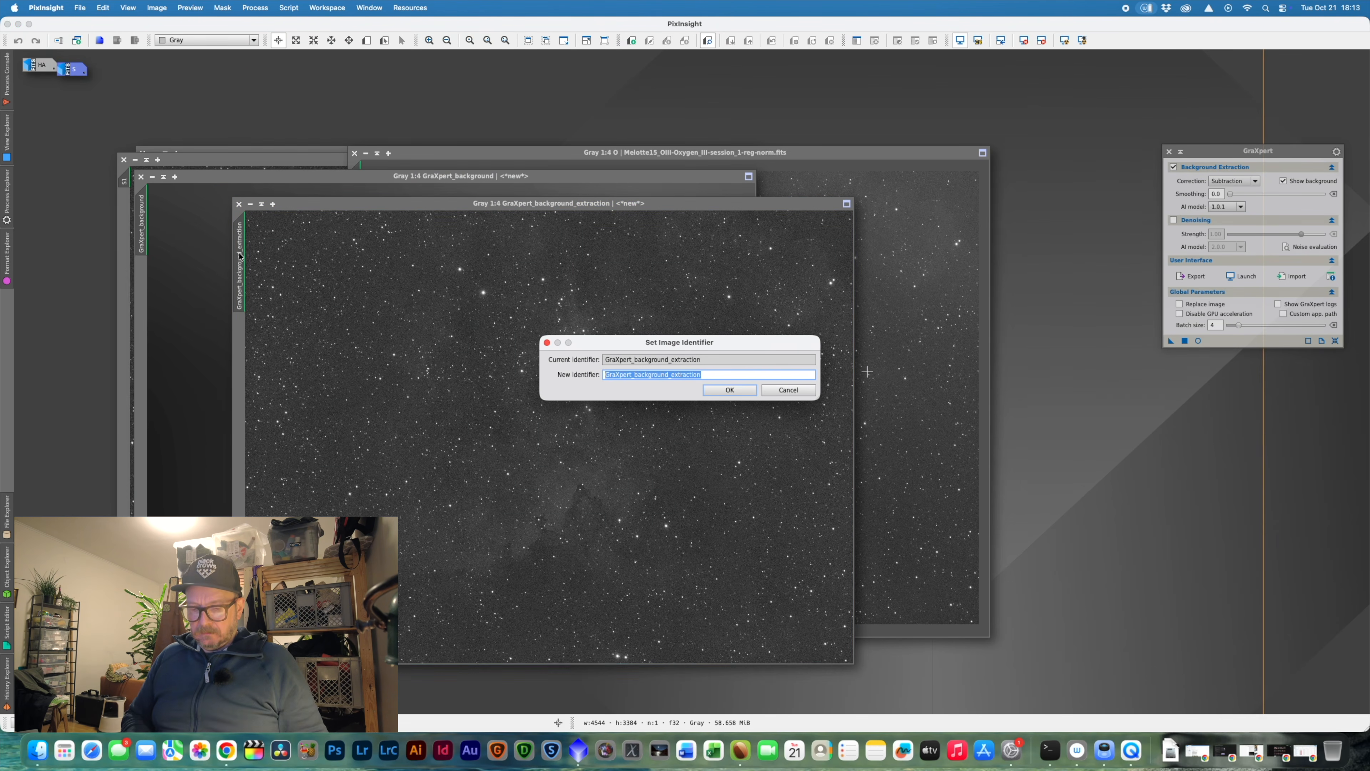
pyautogui.write('O1')
pyautogui.press('Return')
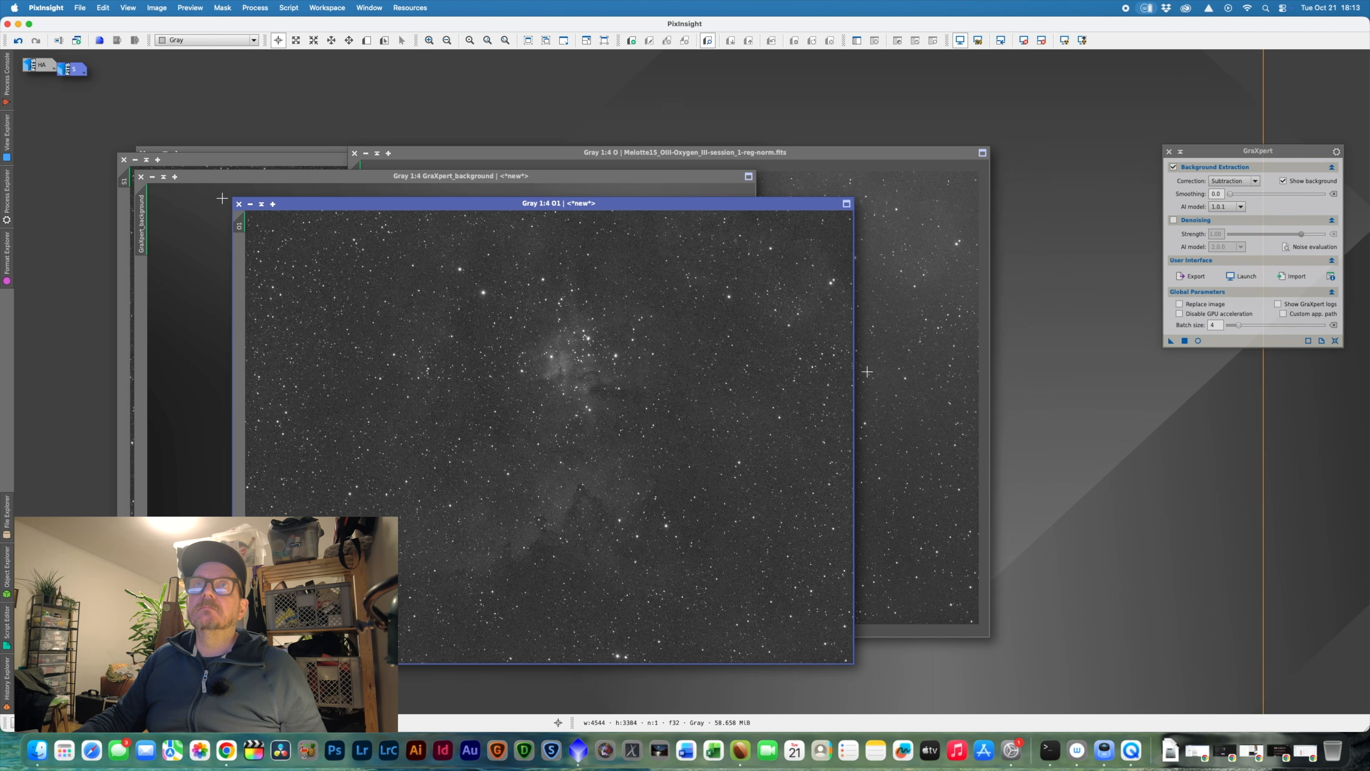
# - Close the extracted O background model and park the original O image as an icon beside the HA and S icons
pyautogui.click(212, 178)
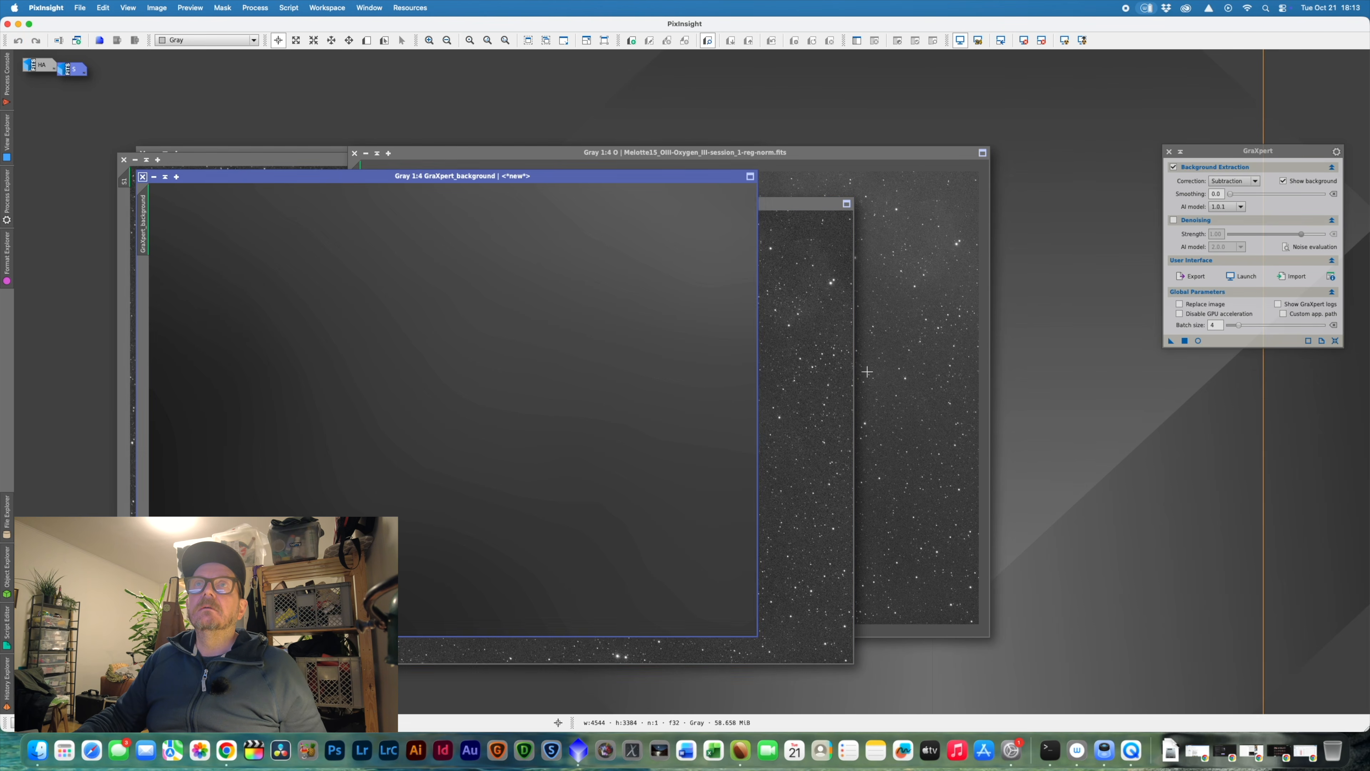
pyautogui.click(143, 176)
pyautogui.click(365, 154)
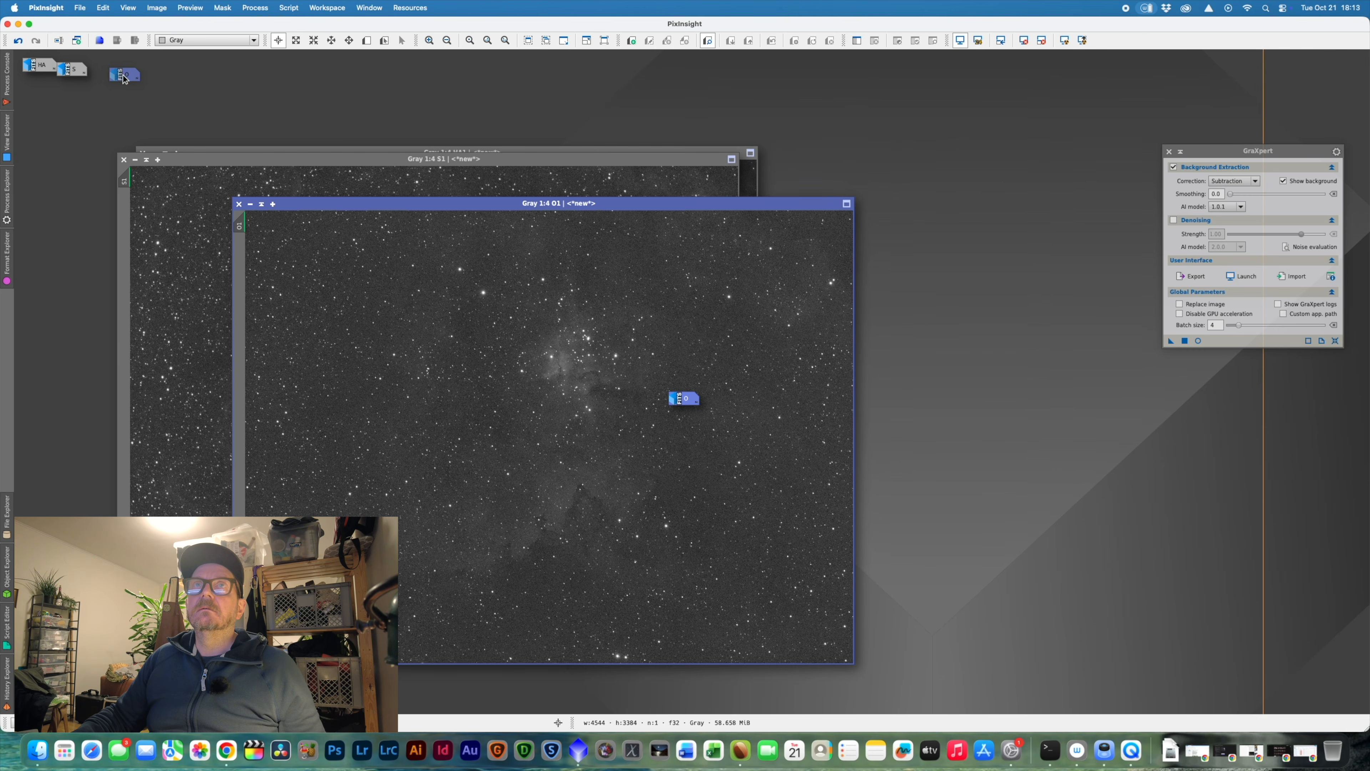
# - Spread the O1, S1 and HA1 windows apart and park the collapsed GraXpert dialog clear of the images
pyautogui.moveTo(321, 208); pyautogui.dragTo(750, 228)
pyautogui.moveTo(365, 160); pyautogui.dragTo(292, 214)
pyautogui.moveTo(319, 153); pyautogui.dragTo(310, 63)
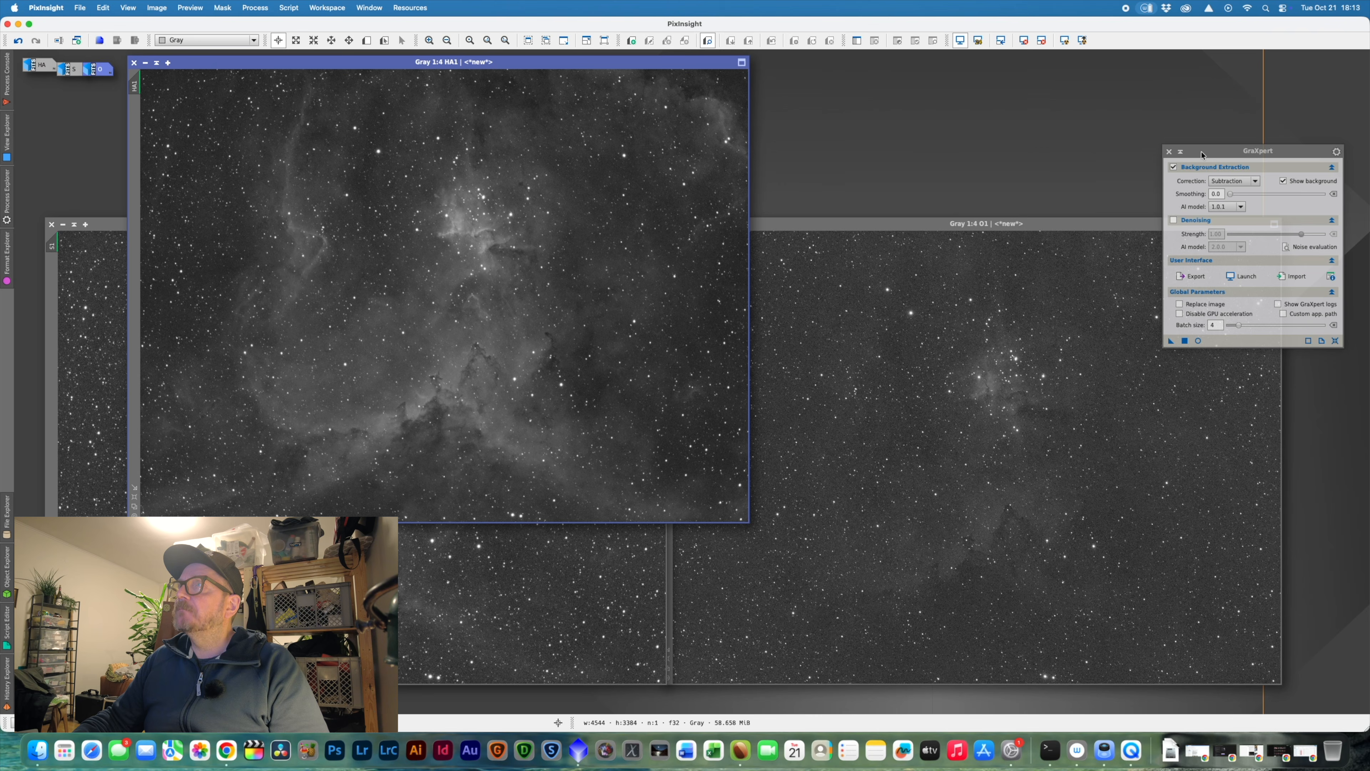
pyautogui.moveTo(1182, 151); pyautogui.dragTo(1193, 196)
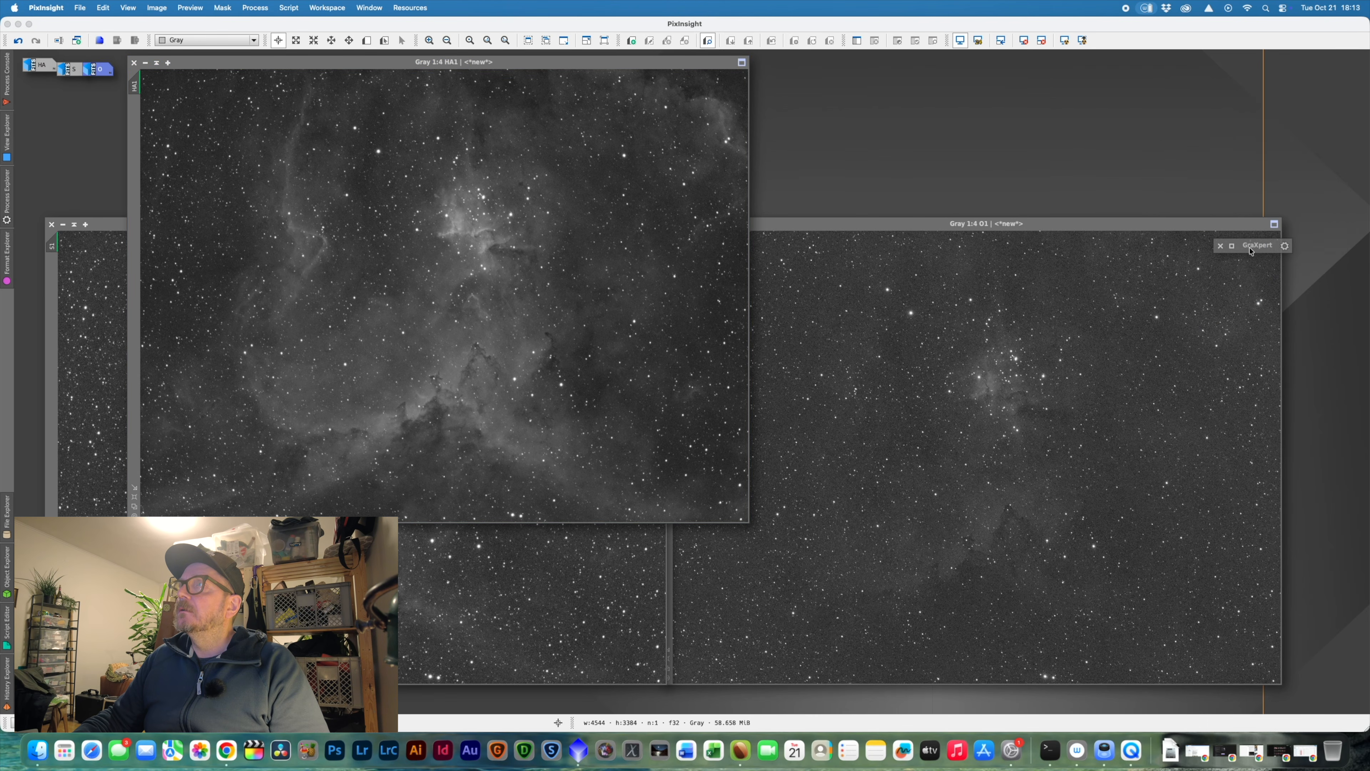
pyautogui.moveTo(1249, 248); pyautogui.dragTo(1312, 69)
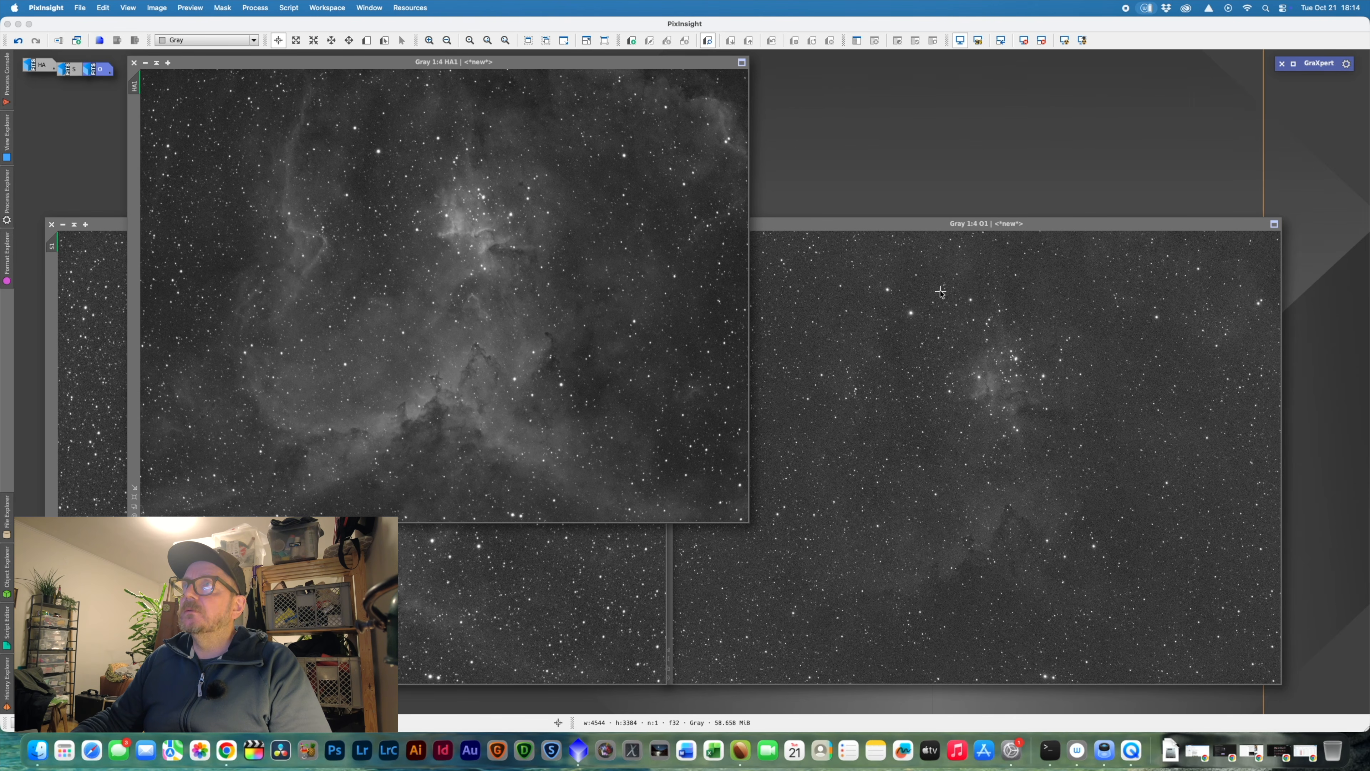
# - Stack the O1 window over S1, bring HA1 to the front, and inspect its central nebula up close
pyautogui.click(936, 237)
pyautogui.moveTo(1064, 226); pyautogui.dragTo(434, 206)
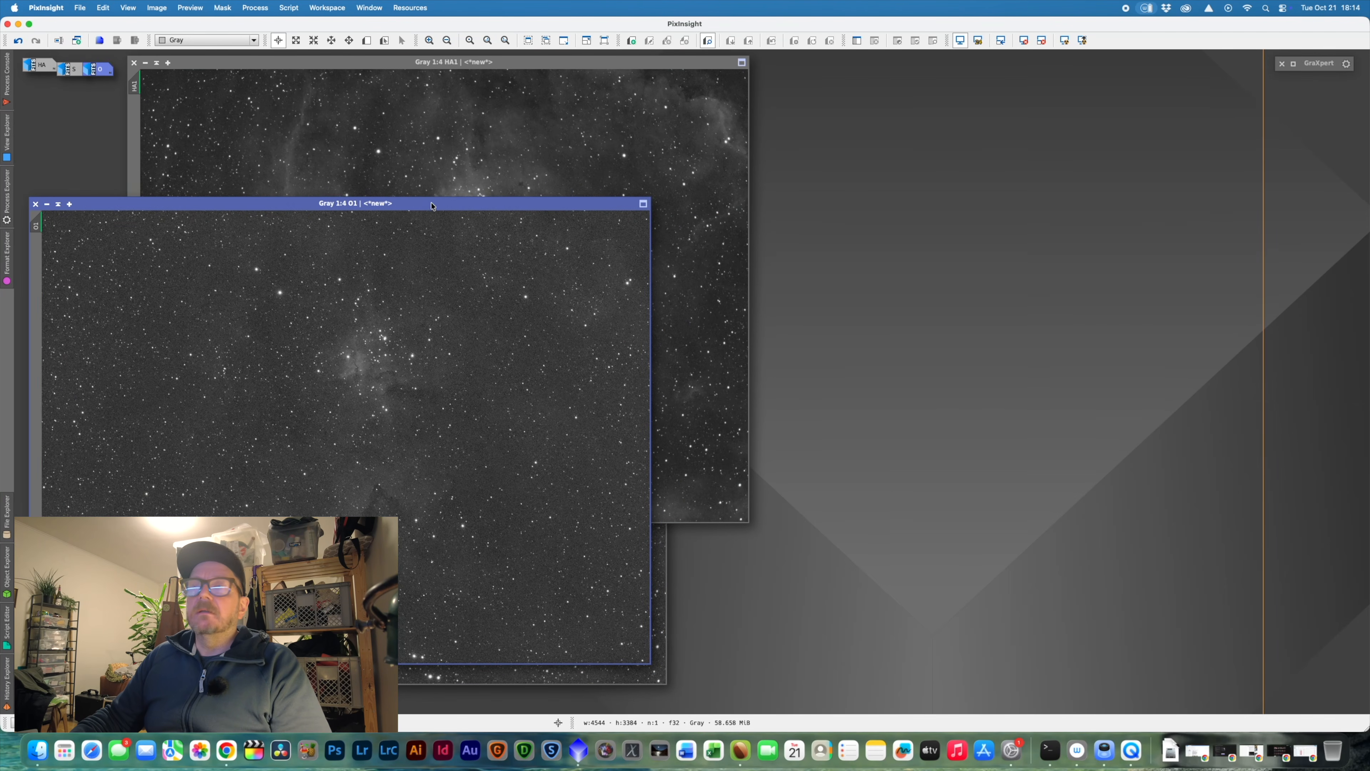
pyautogui.click(465, 117)
pyautogui.scroll(1, 465, 117)
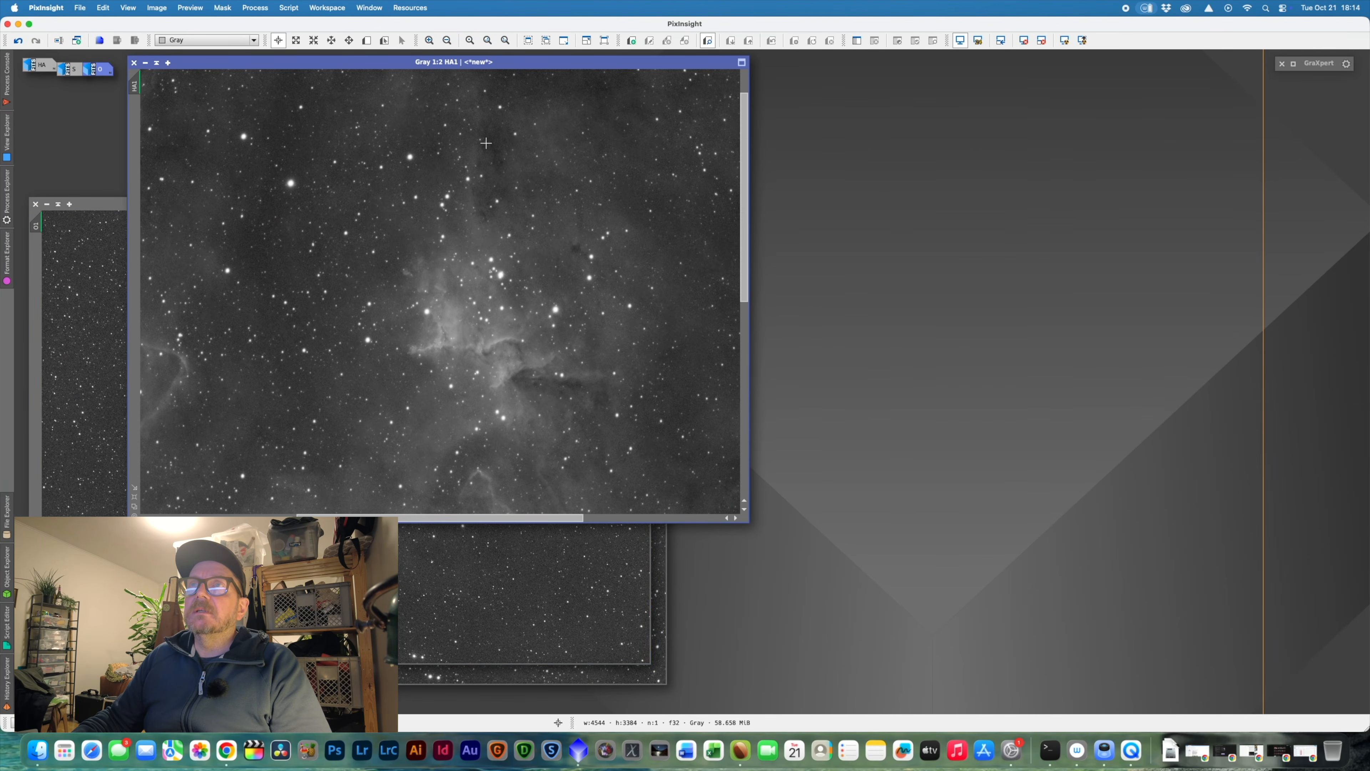
pyautogui.scroll(1, 485, 144)
pyautogui.scroll(-1, 486, 143)
pyautogui.scroll(-1, 486, 143)
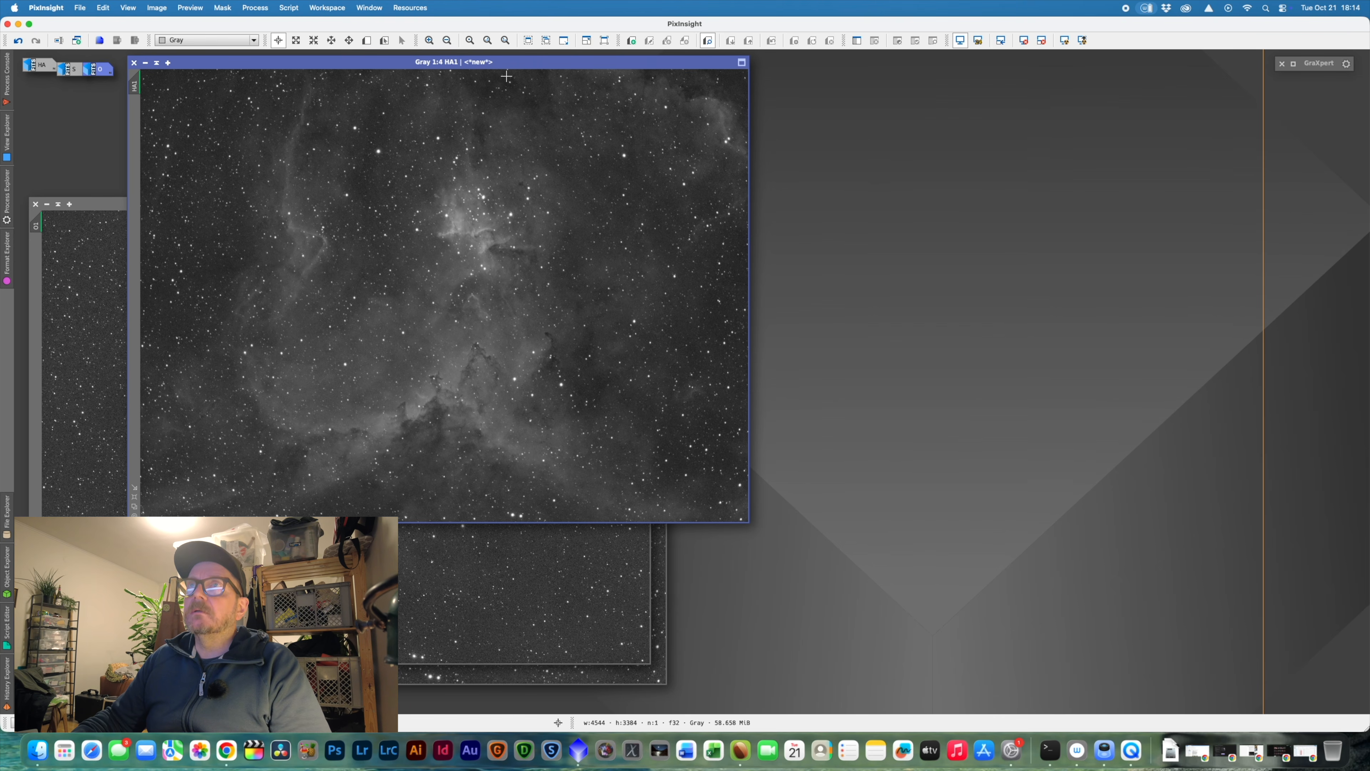
# - Stack HA1 over the other images and open PixelMath in the free workspace beside it with the single RGB/K expression turned off
pyautogui.moveTo(527, 63); pyautogui.dragTo(445, 98)
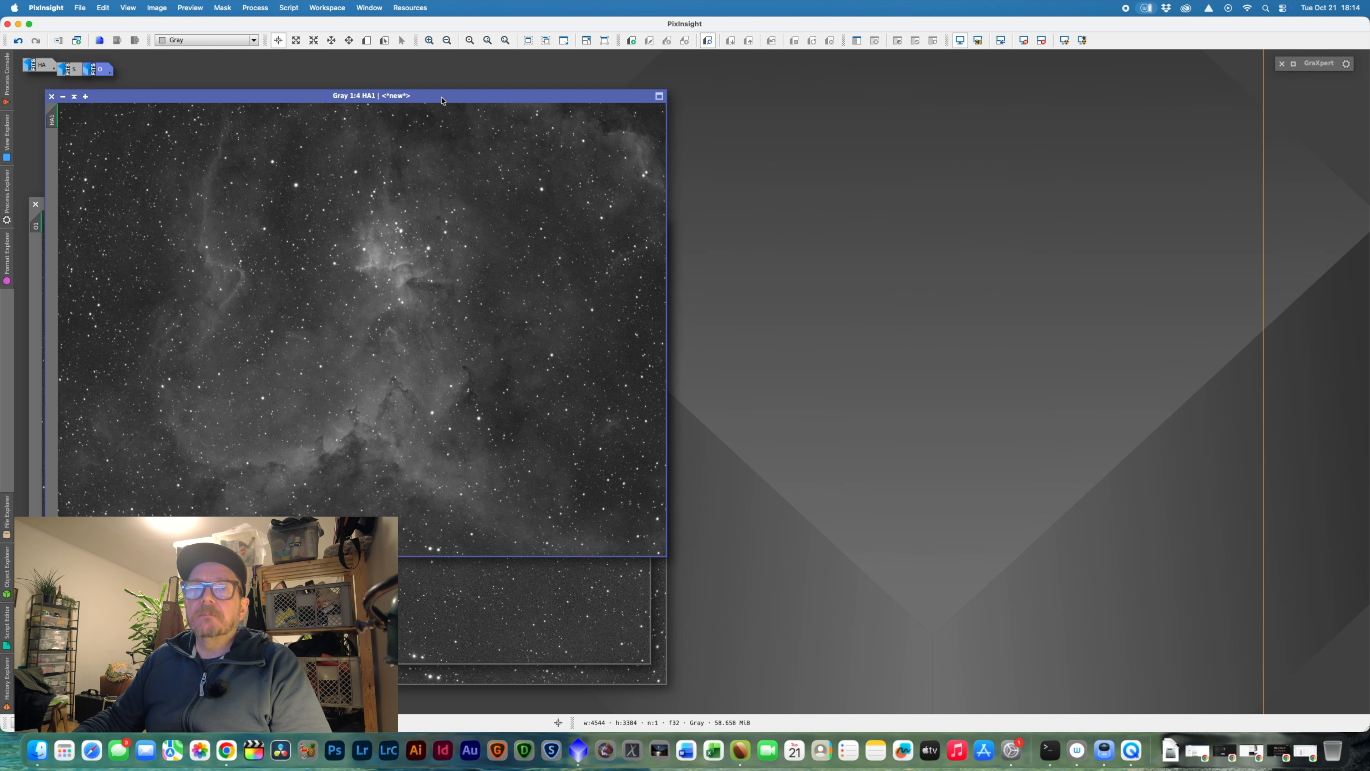
pyautogui.click(265, 8)
pyautogui.moveTo(324, 25)
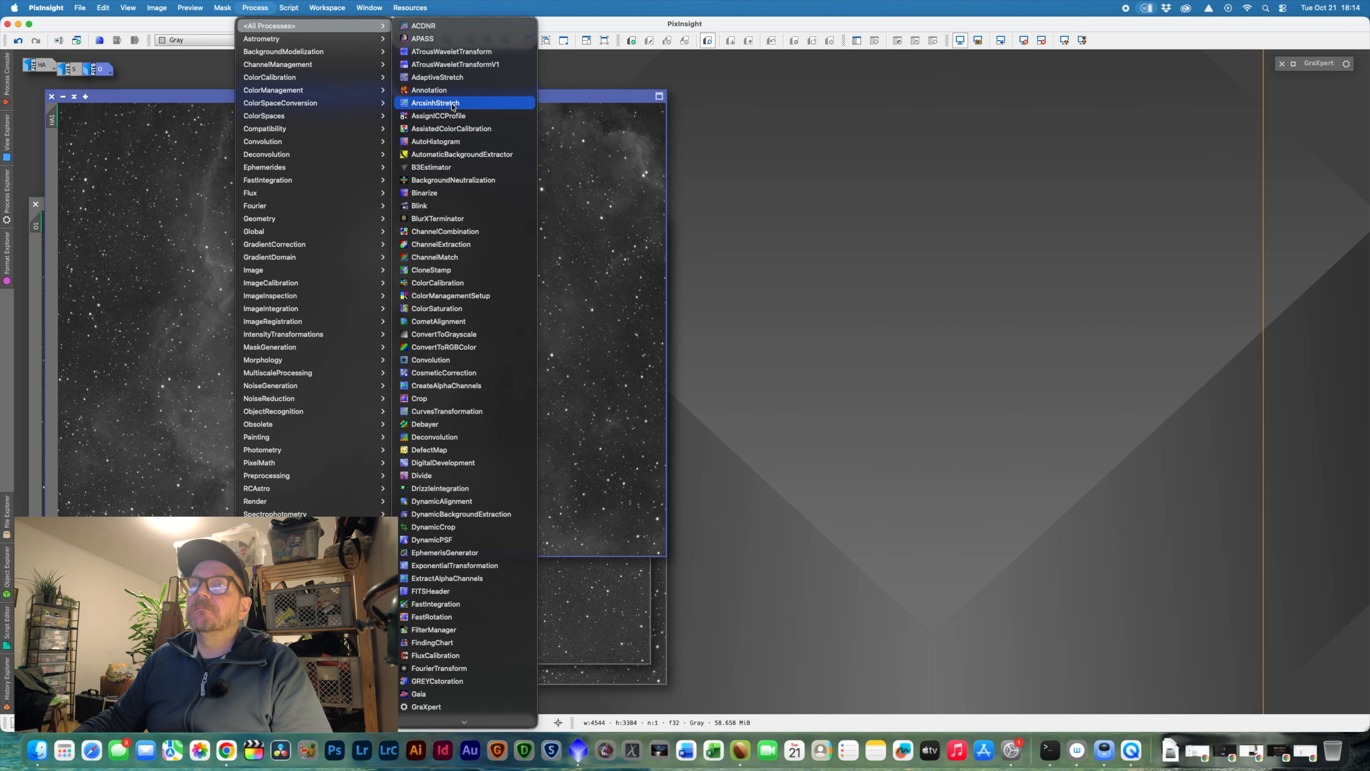
pyautogui.scroll(-5, 507, 578)
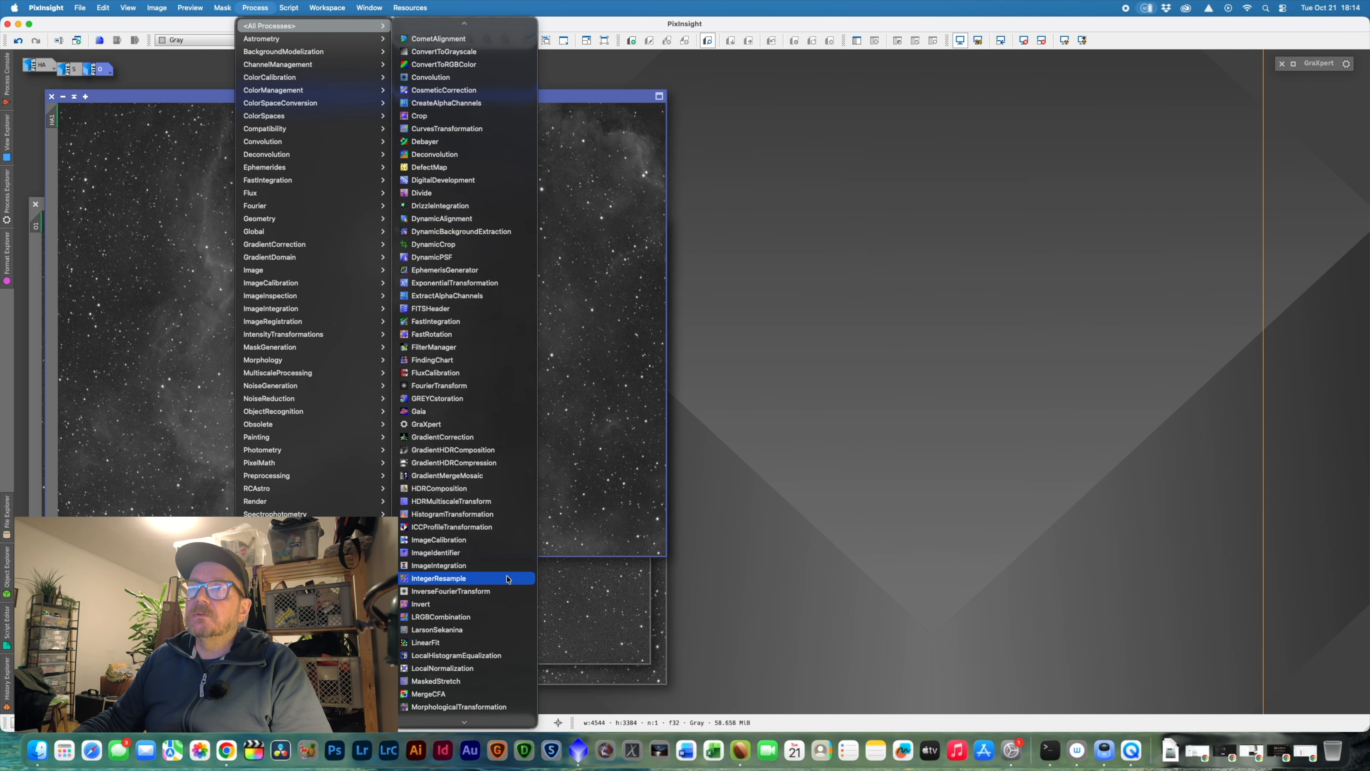
pyautogui.scroll(-2, 507, 578)
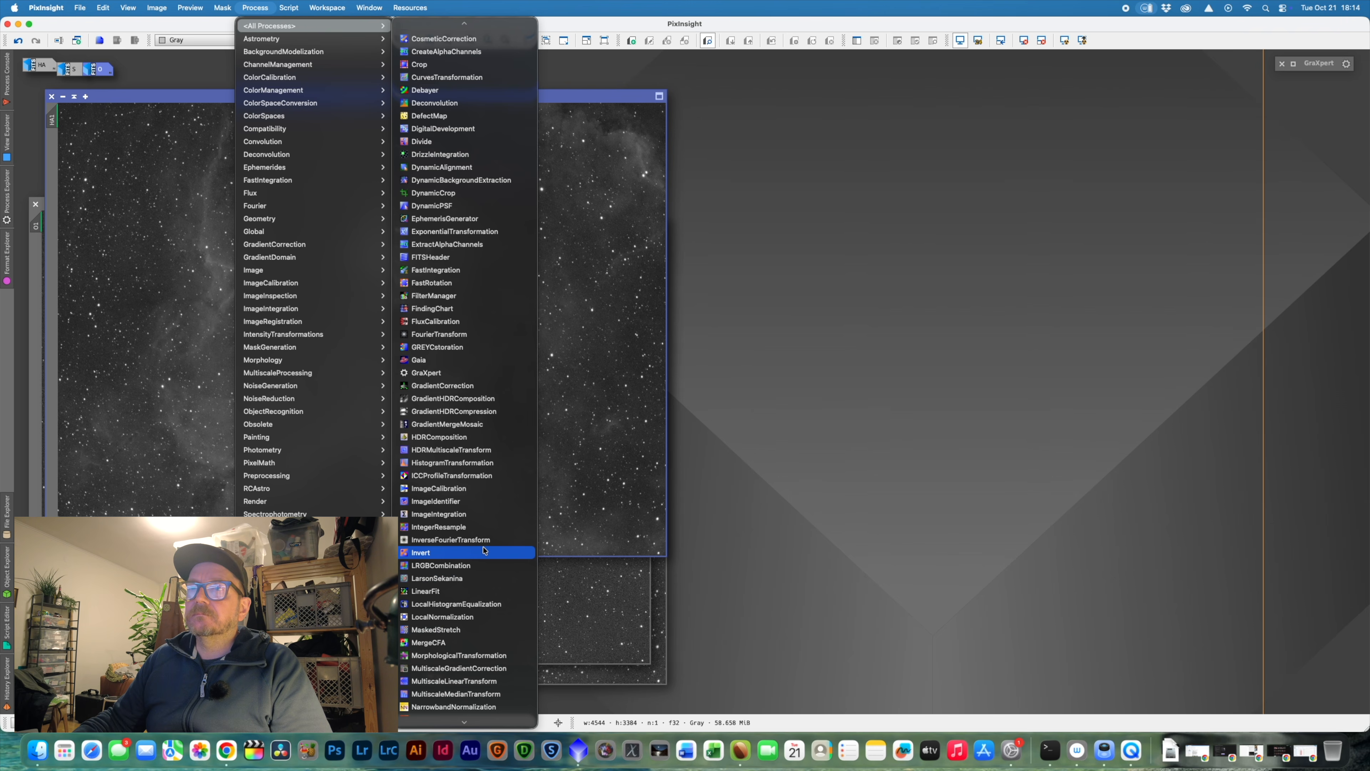
pyautogui.scroll(-4, 484, 550)
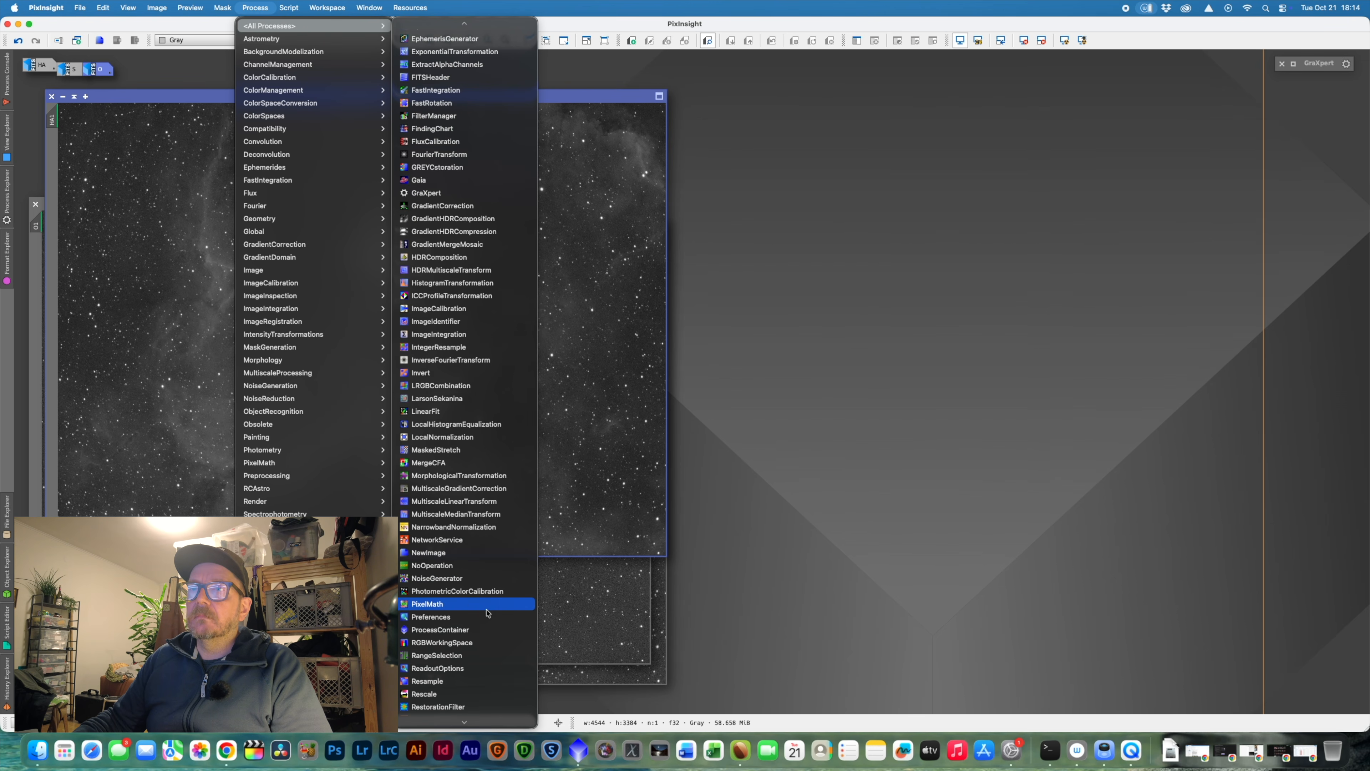
pyautogui.click(485, 607)
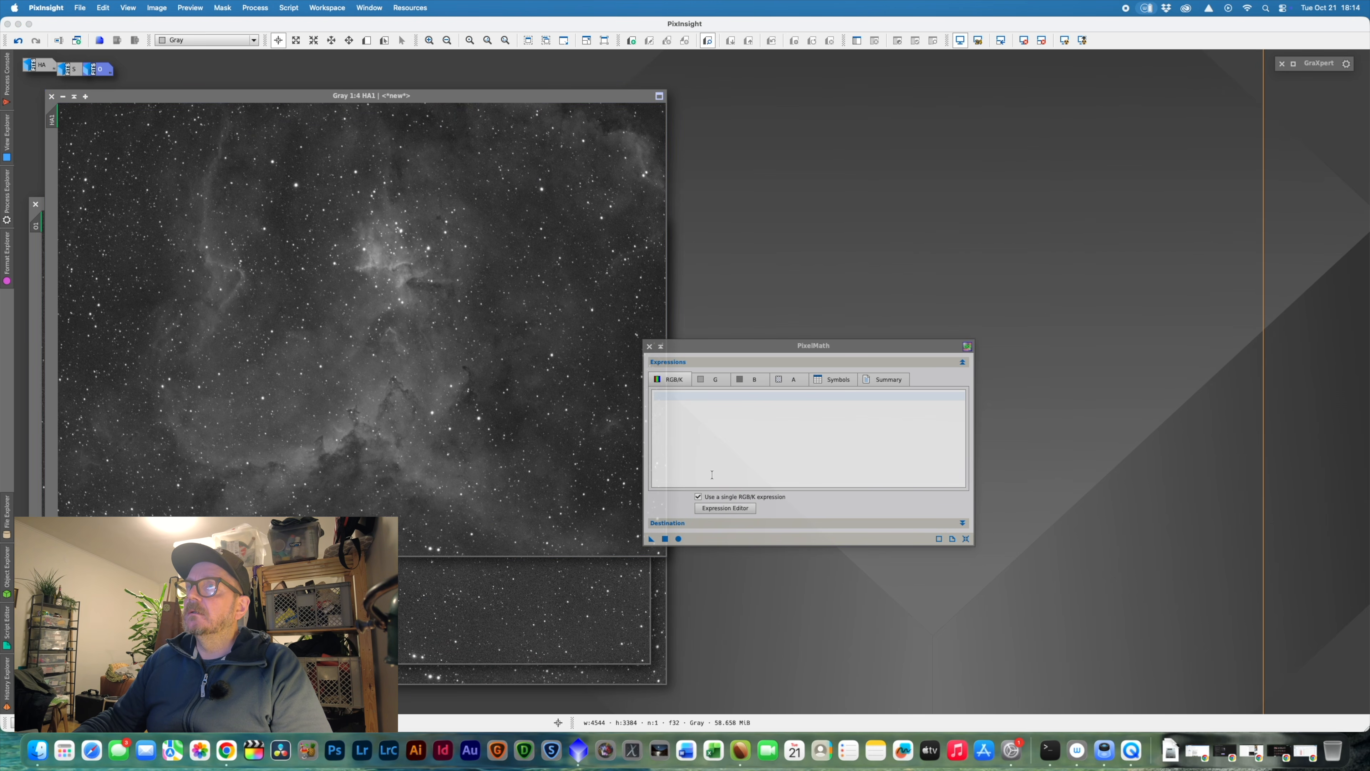
pyautogui.moveTo(799, 352); pyautogui.dragTo(1054, 95)
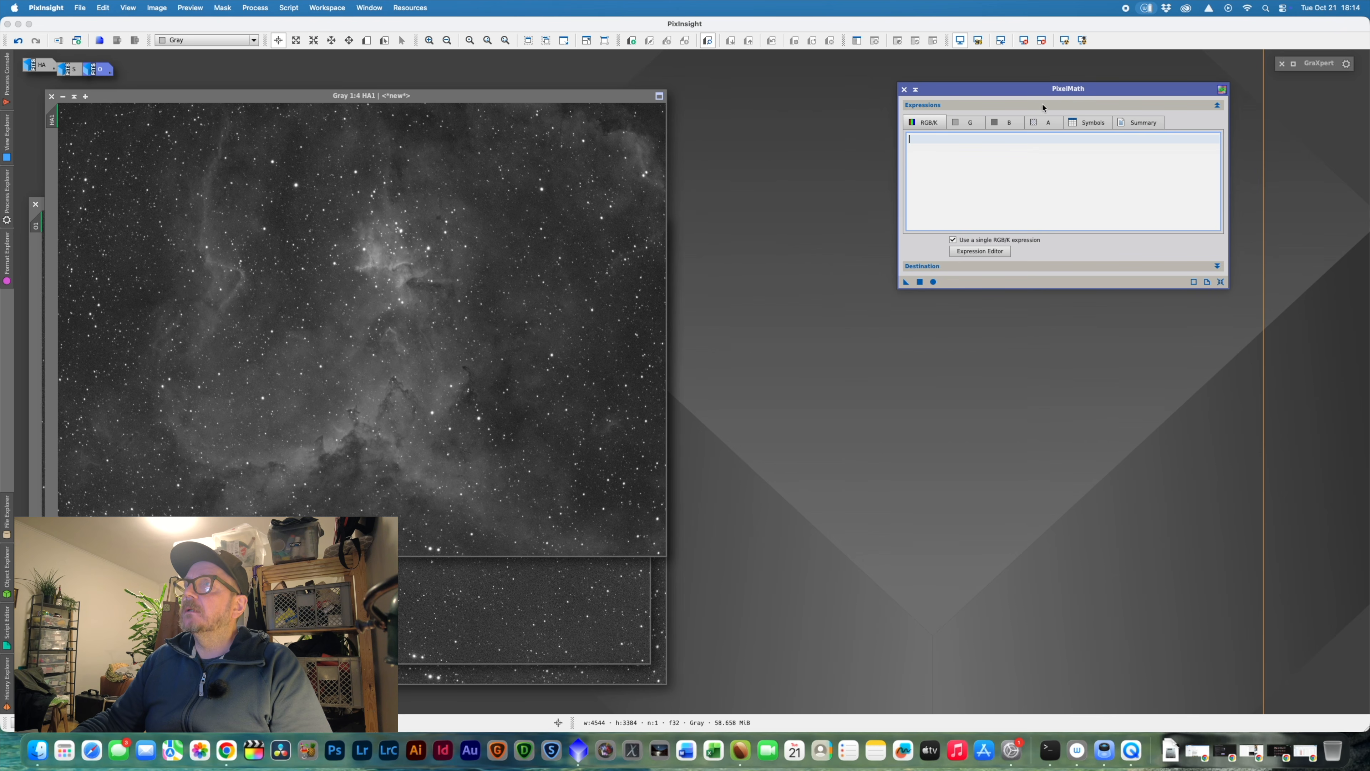
pyautogui.click(953, 241)
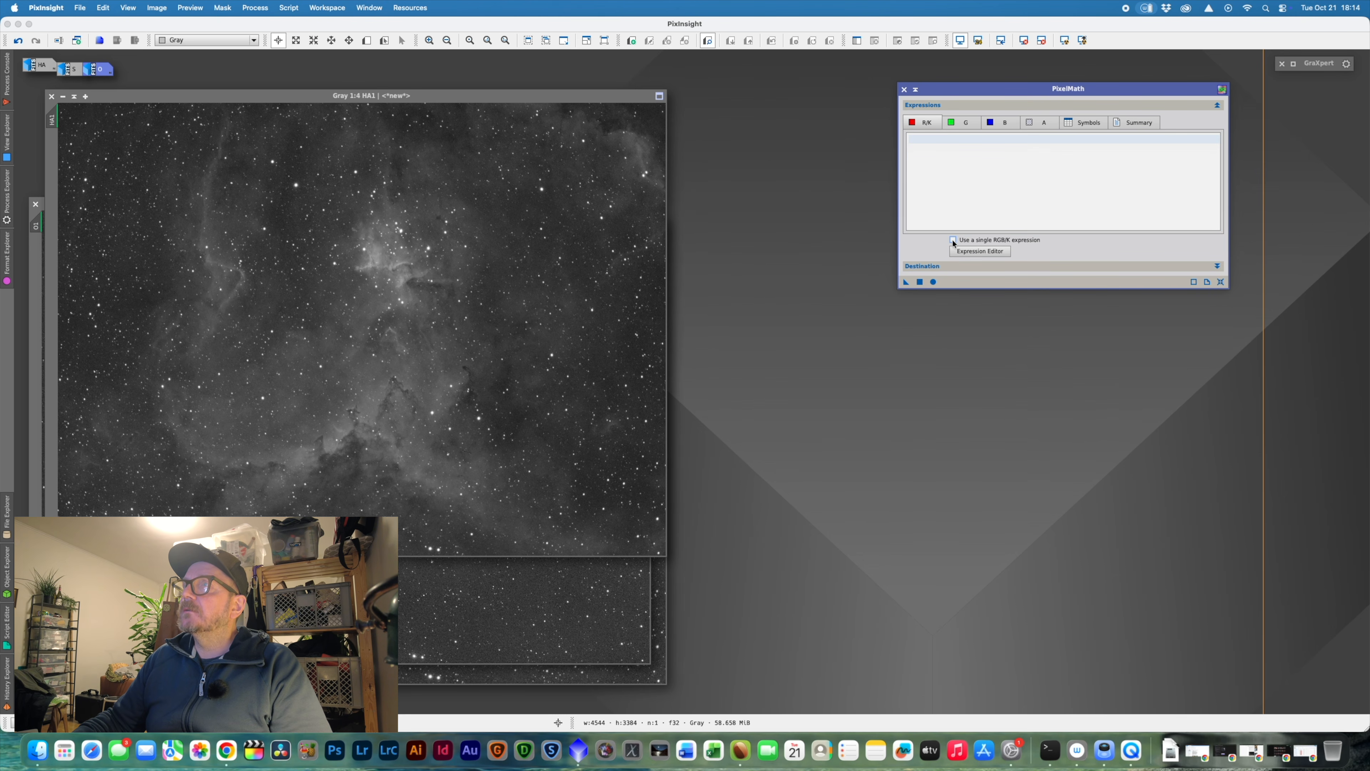
# - In the PixelMath Expression Editor, enter the red channel expression 0.4 * HA1 + 0.6 * S1
pyautogui.click(991, 252)
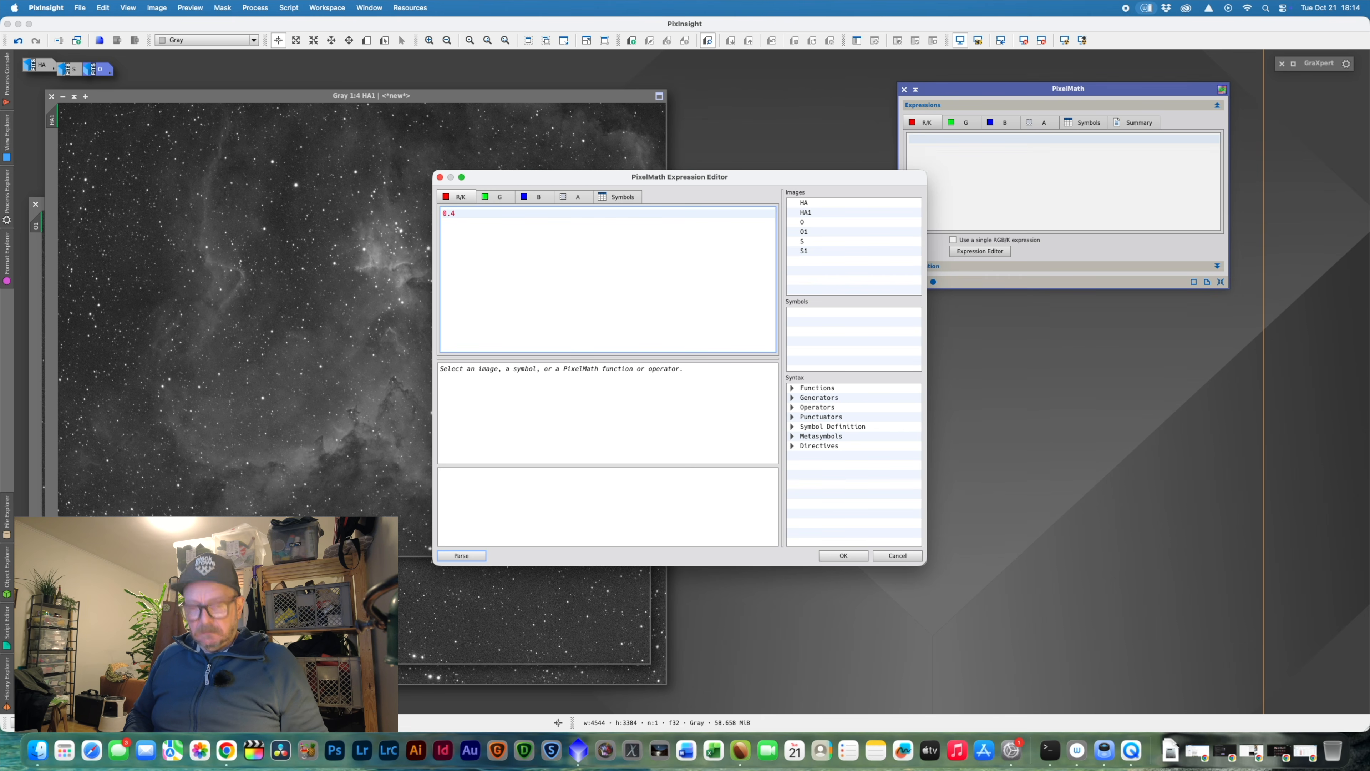
pyautogui.write('*')
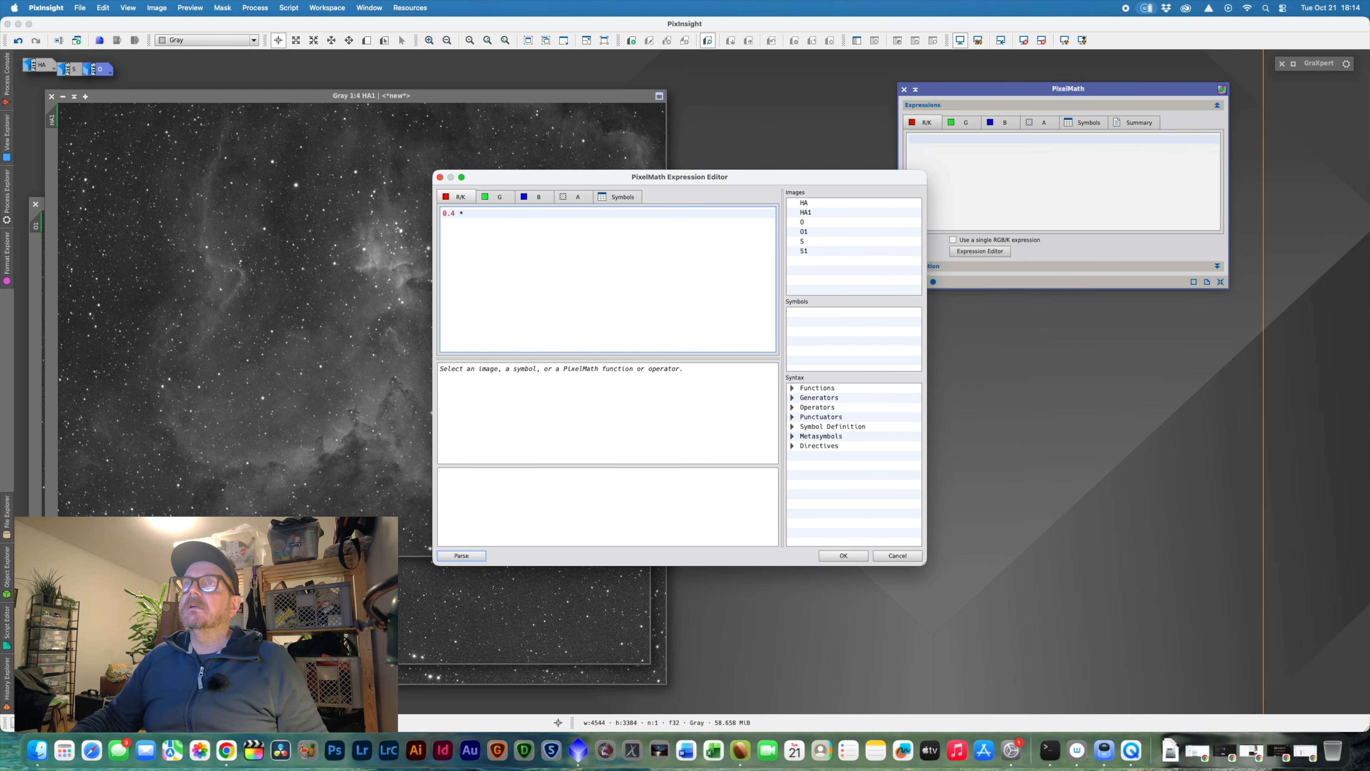
pyautogui.doubleClick(813, 212)
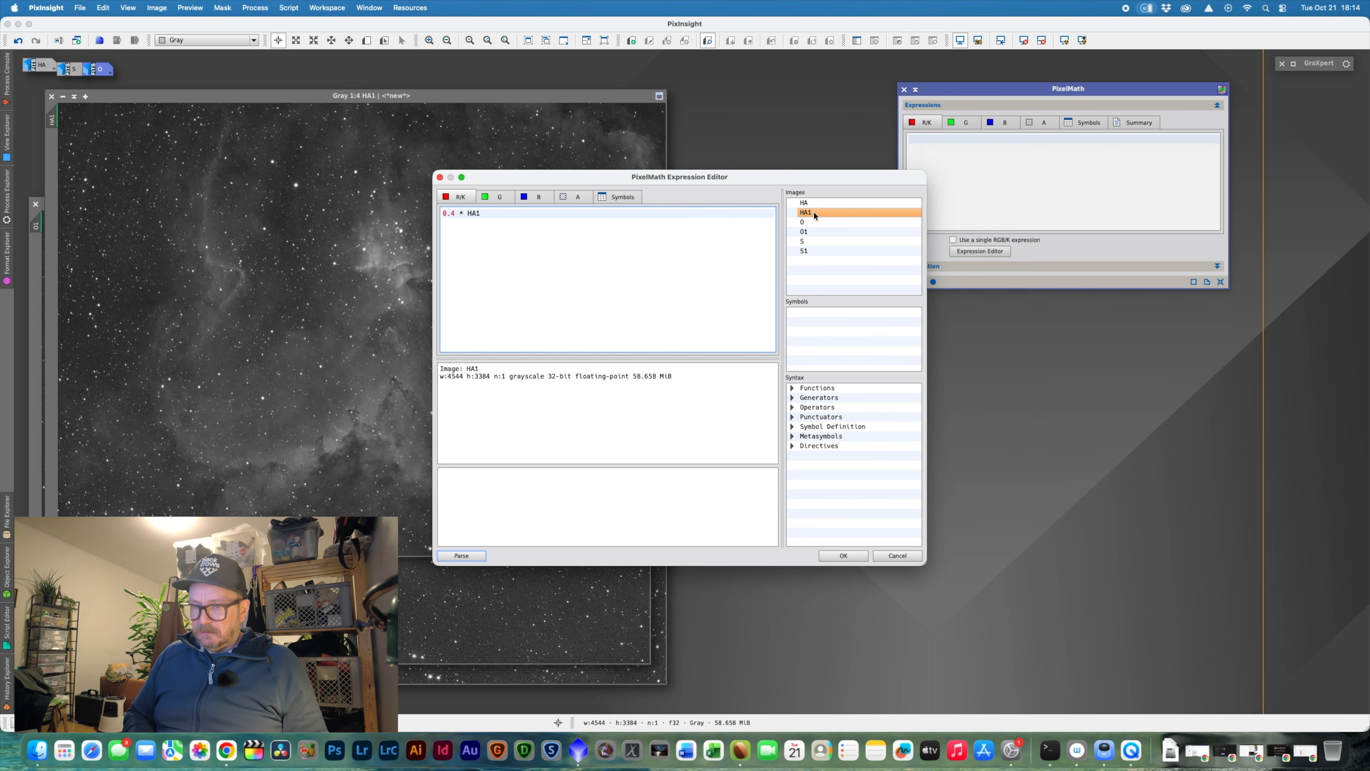
pyautogui.write('+')
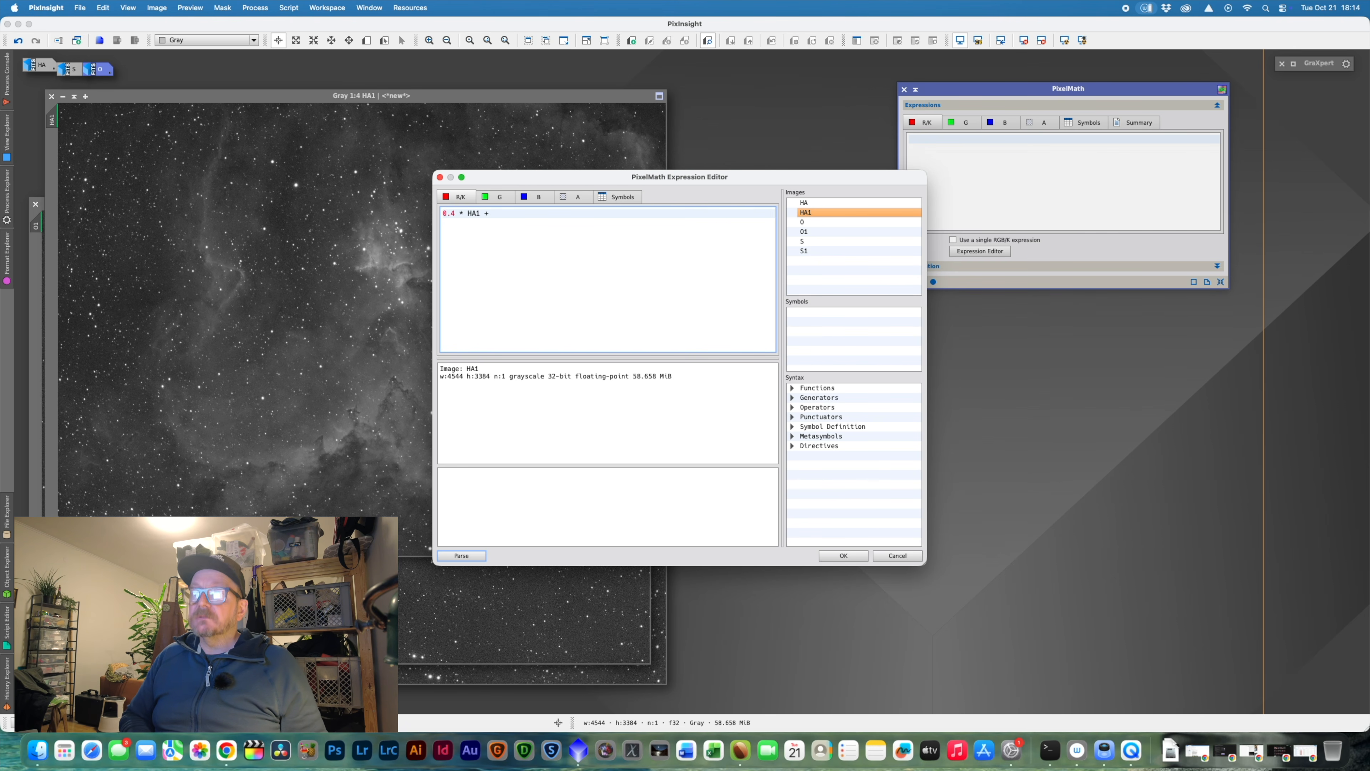
pyautogui.write(' 0.6 ')
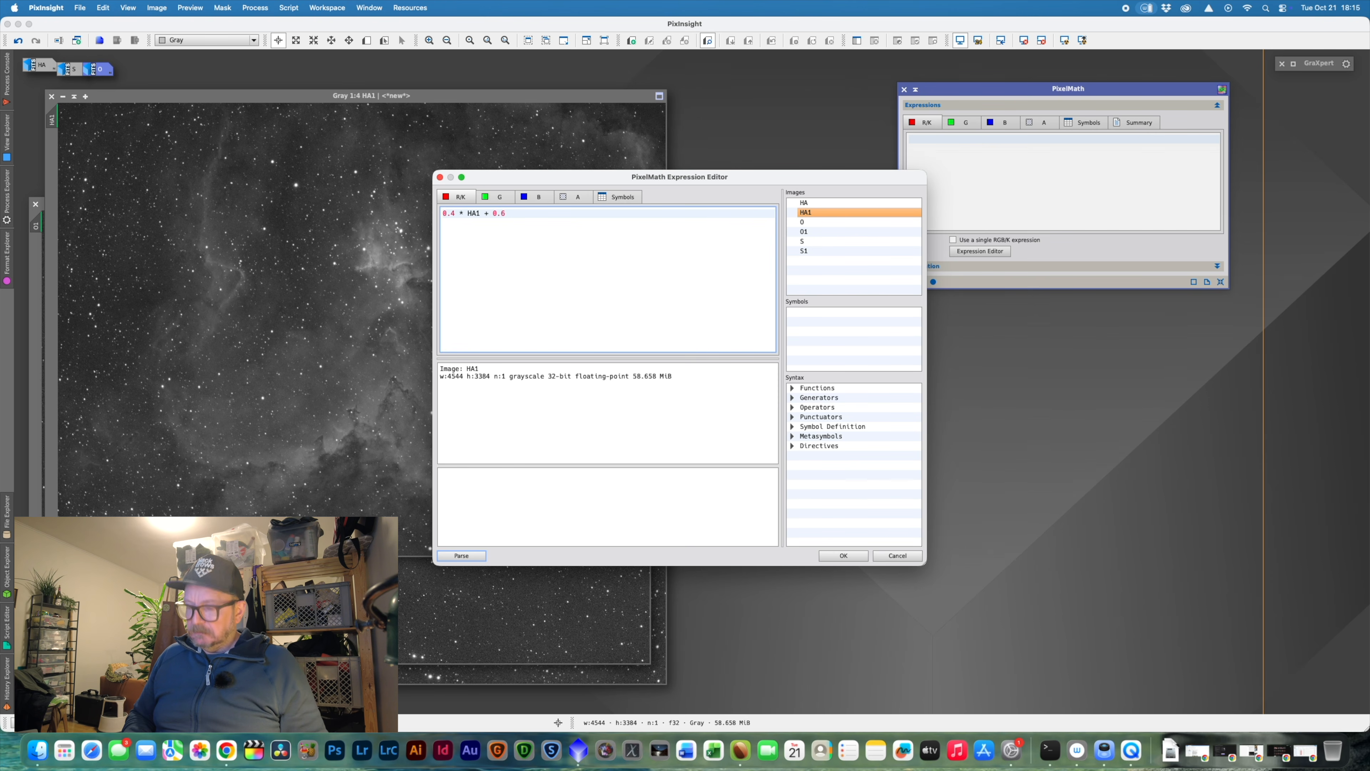
pyautogui.write('*')
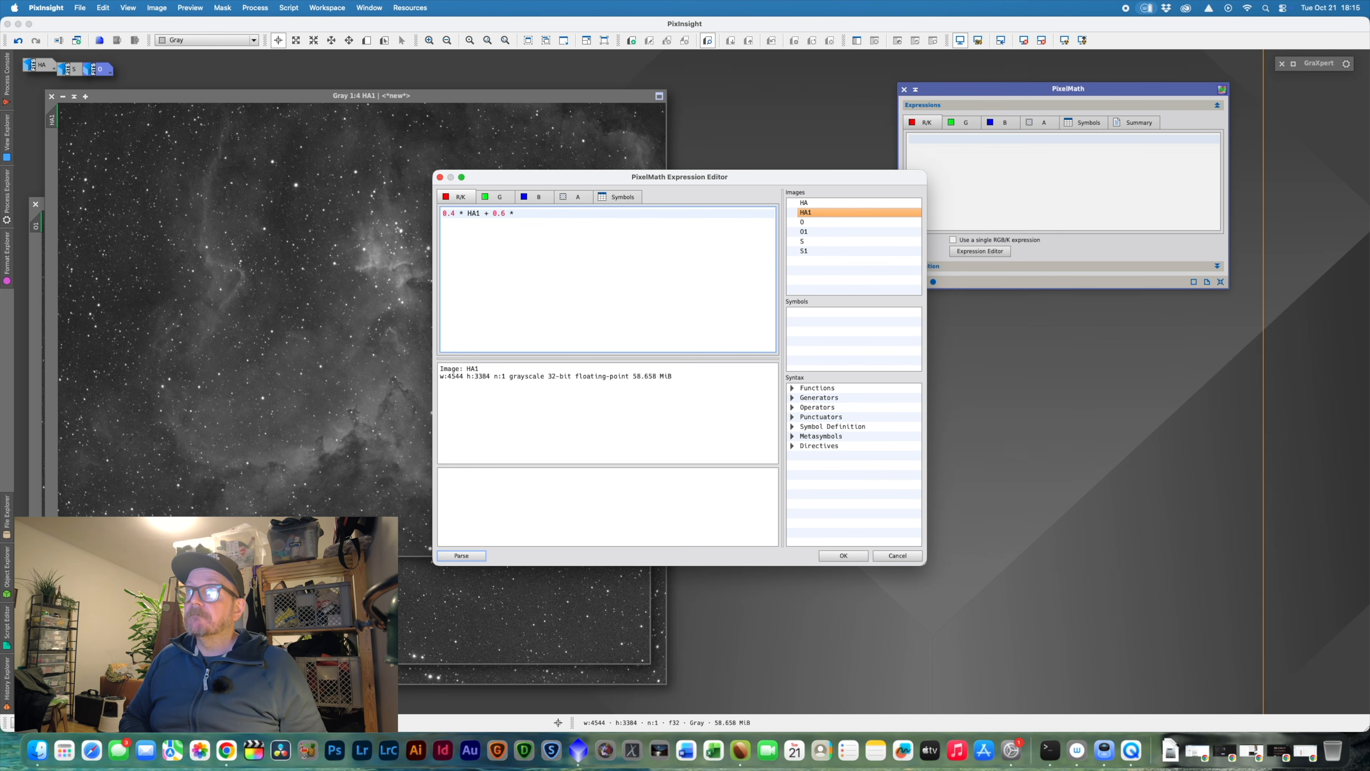
pyautogui.doubleClick(811, 251)
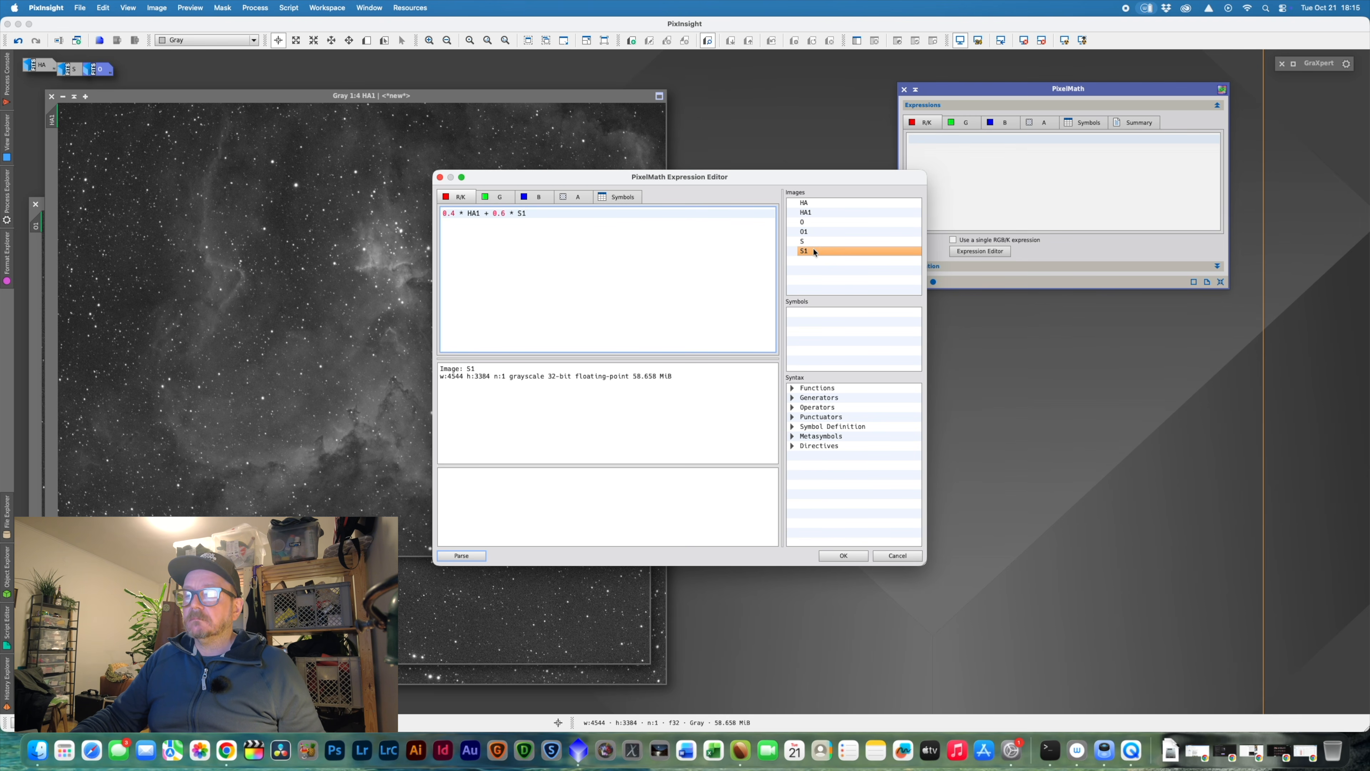
# - Enter the green channel expression 0.4 * O1 + 0.3 * HA1 + 0.3 * S1
pyautogui.click(495, 197)
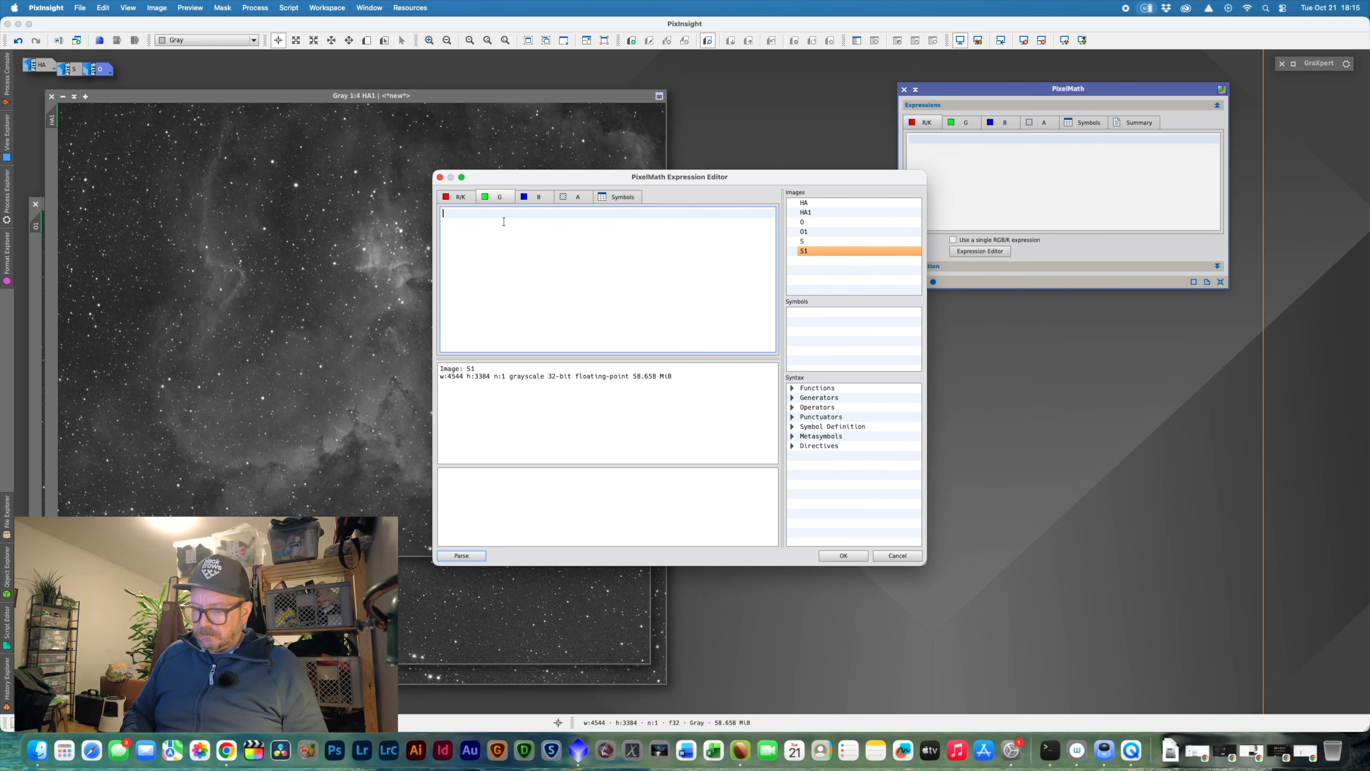
pyautogui.write('0.4')
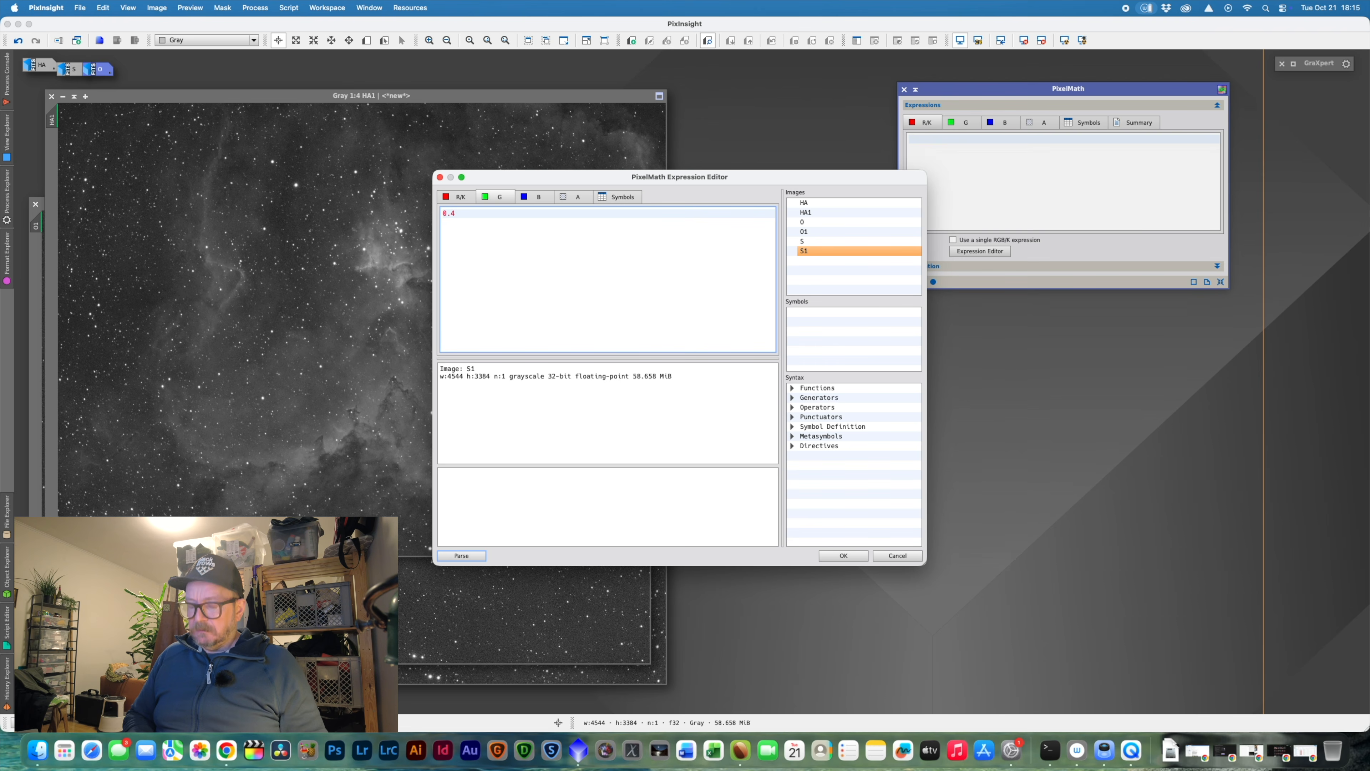
pyautogui.write(' *')
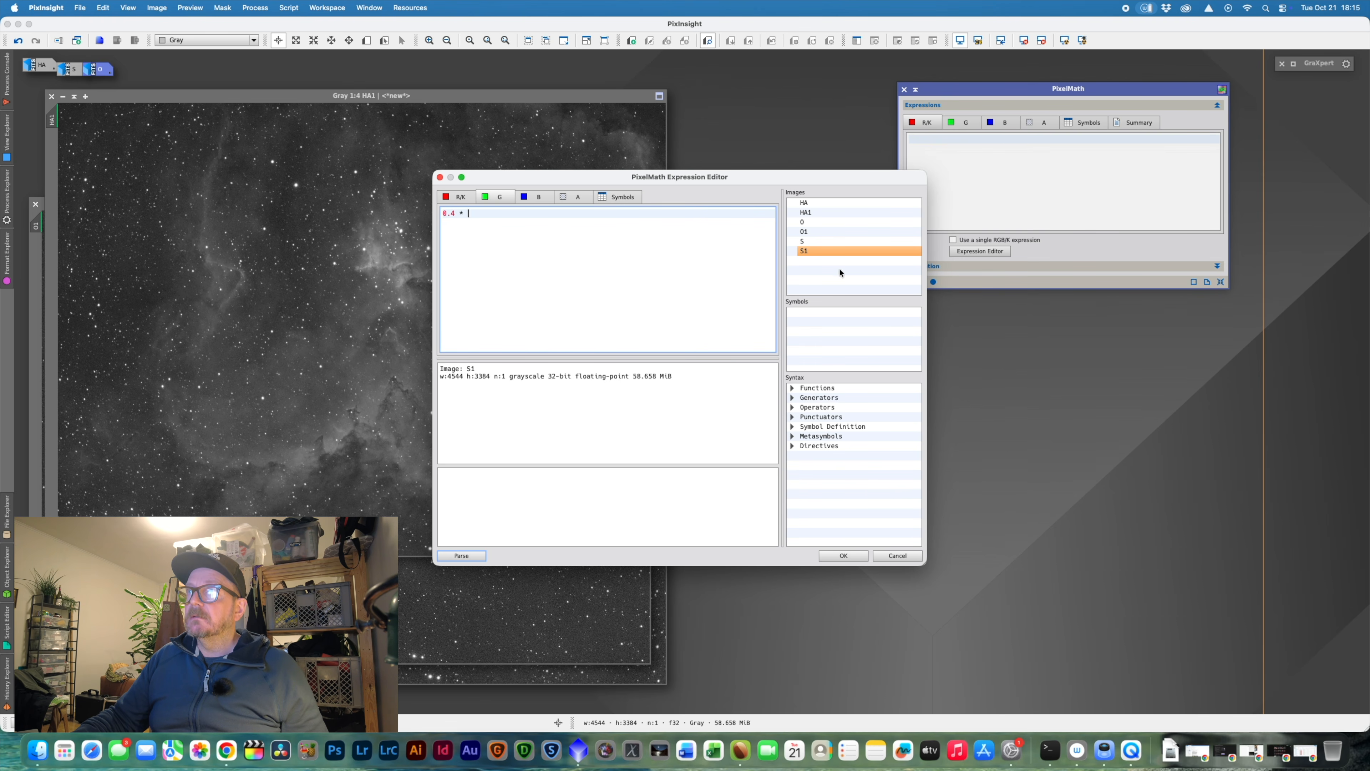
pyautogui.doubleClick(816, 231)
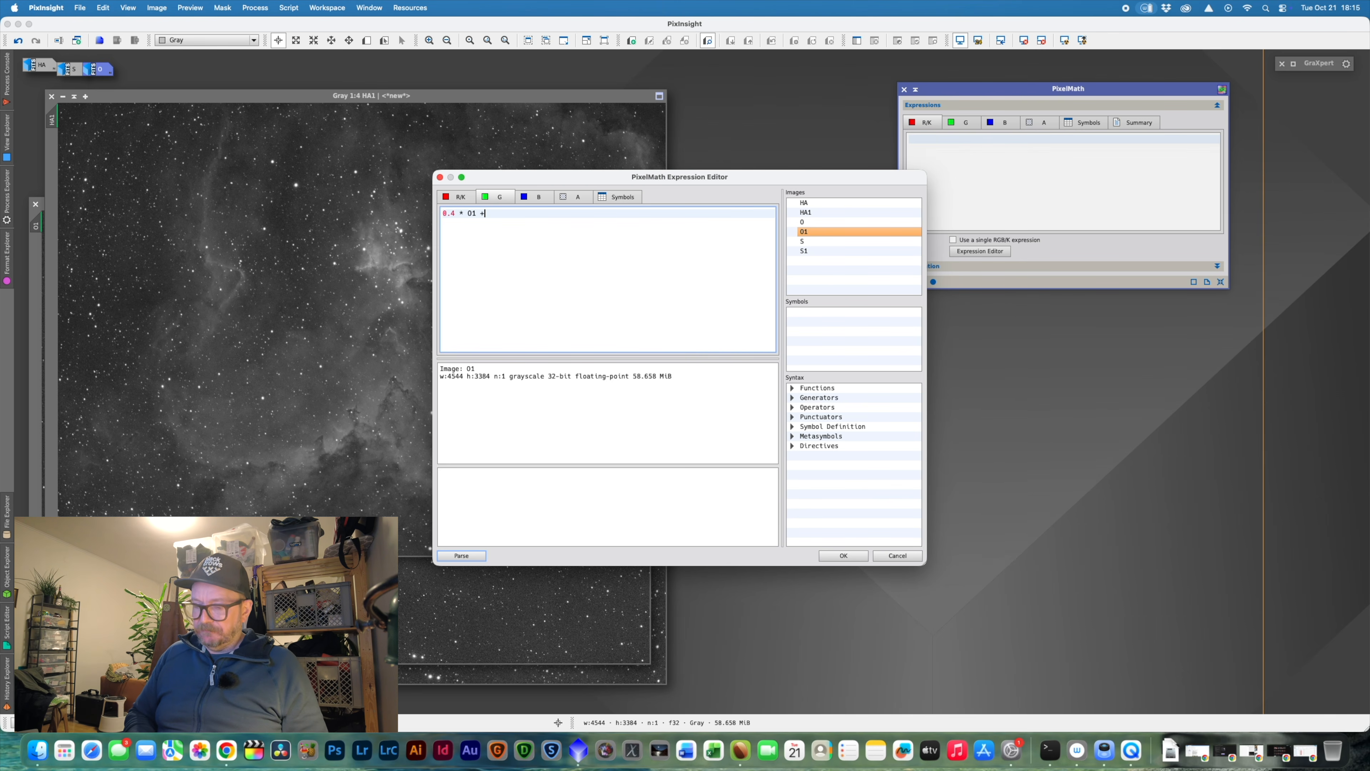
pyautogui.write('+ 0.3')
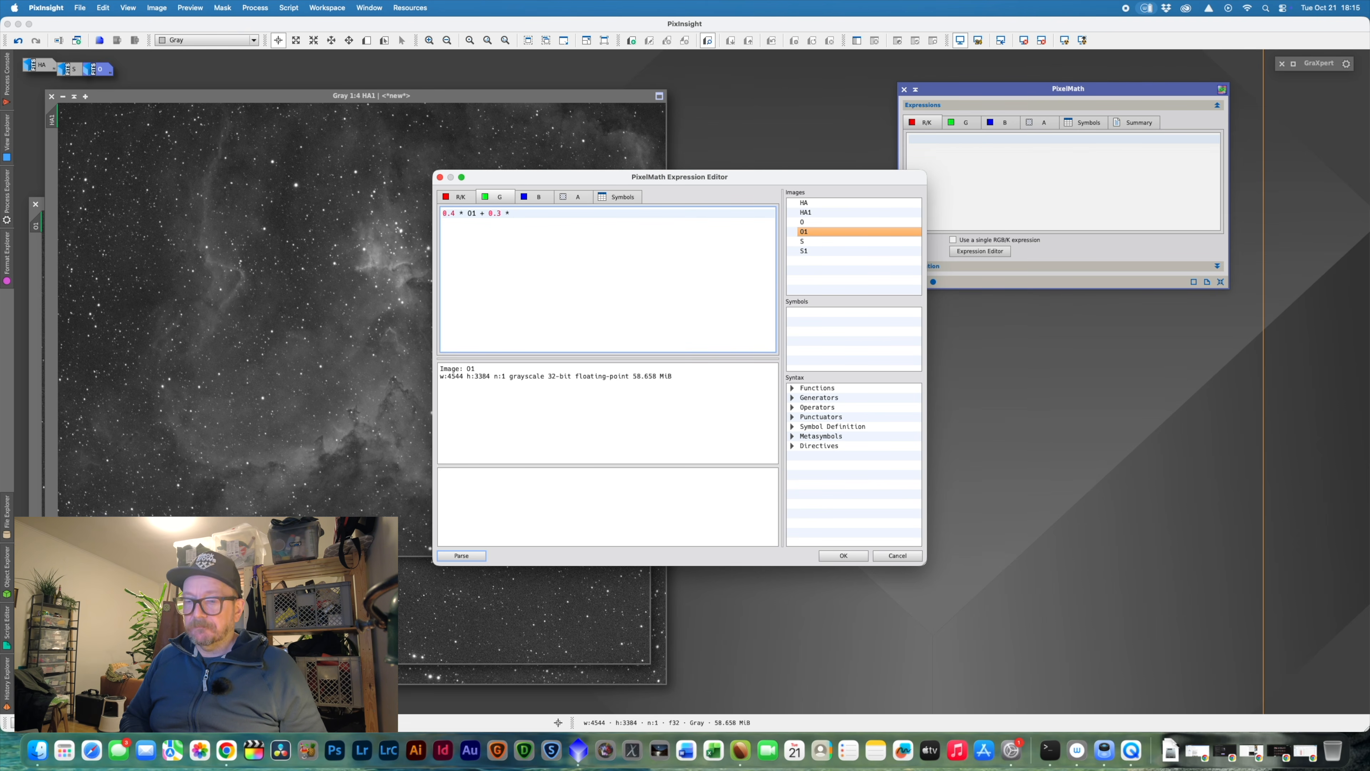
pyautogui.write('*')
pyautogui.doubleClick(831, 212)
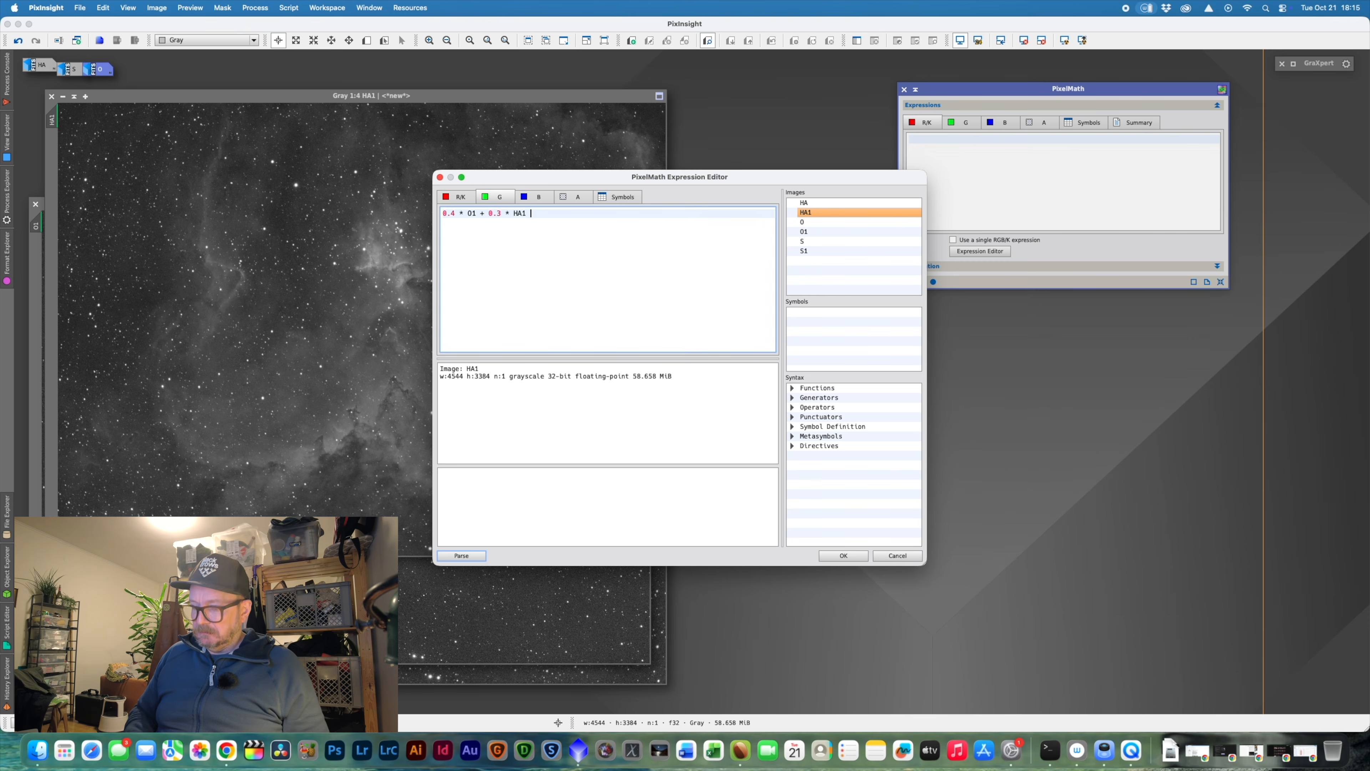
pyautogui.write('+ ')
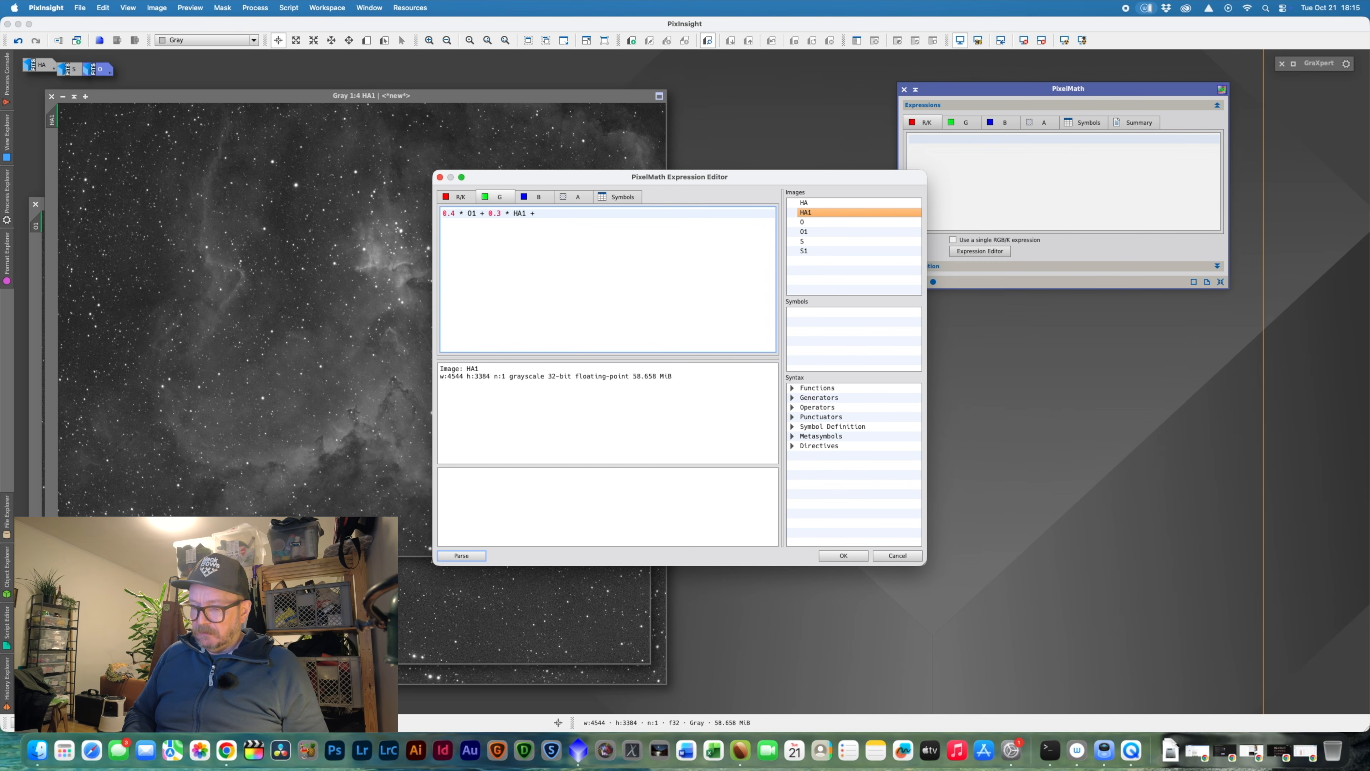
pyautogui.write('0.3 *')
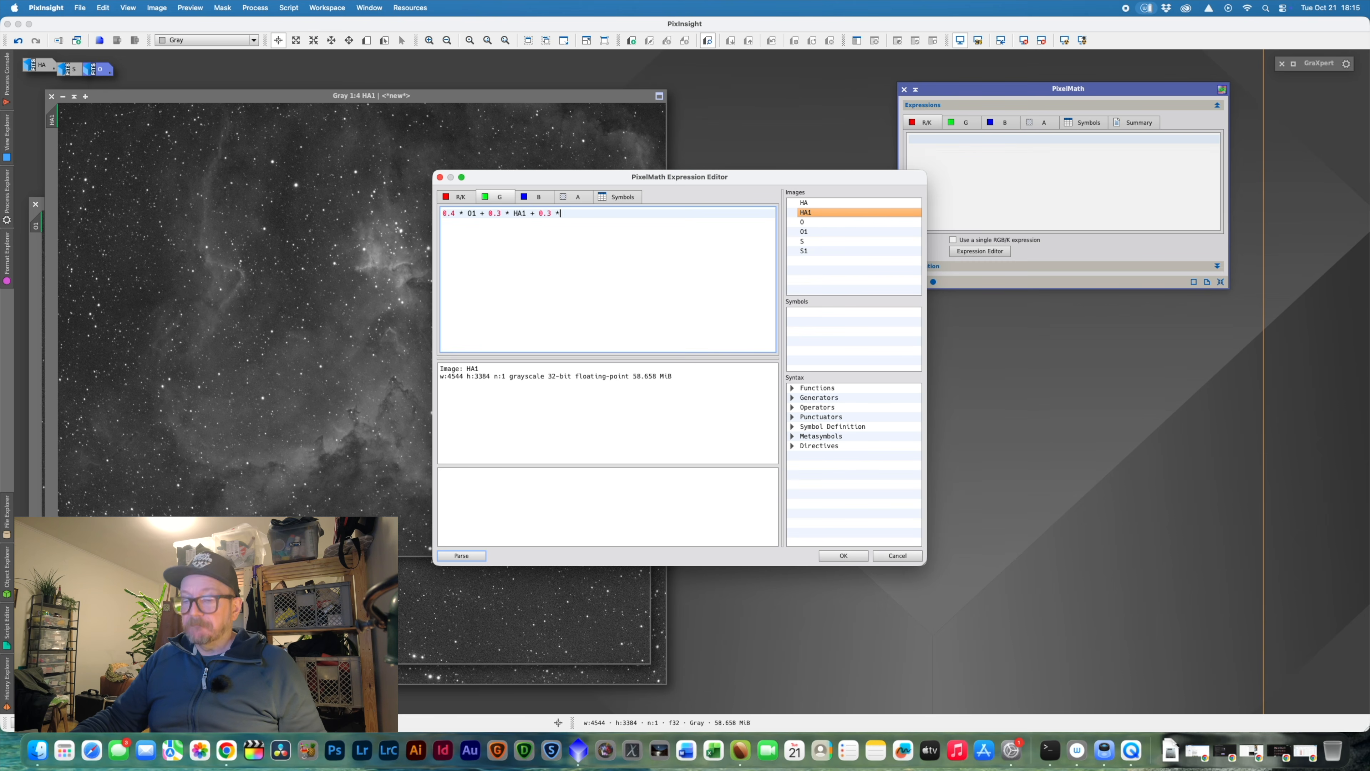
pyautogui.doubleClick(831, 249)
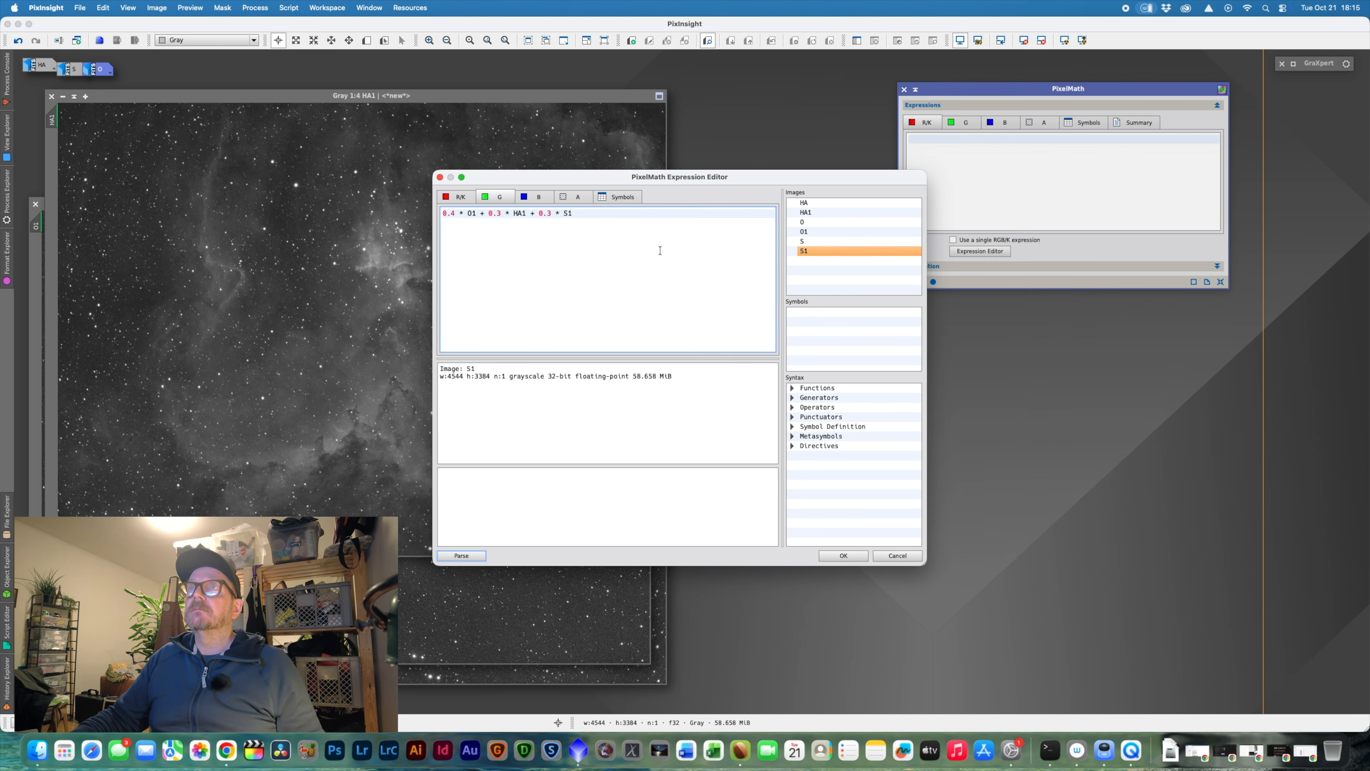
# - Set the blue channel expression to O1 and accept the three channel expressions
pyautogui.click(534, 199)
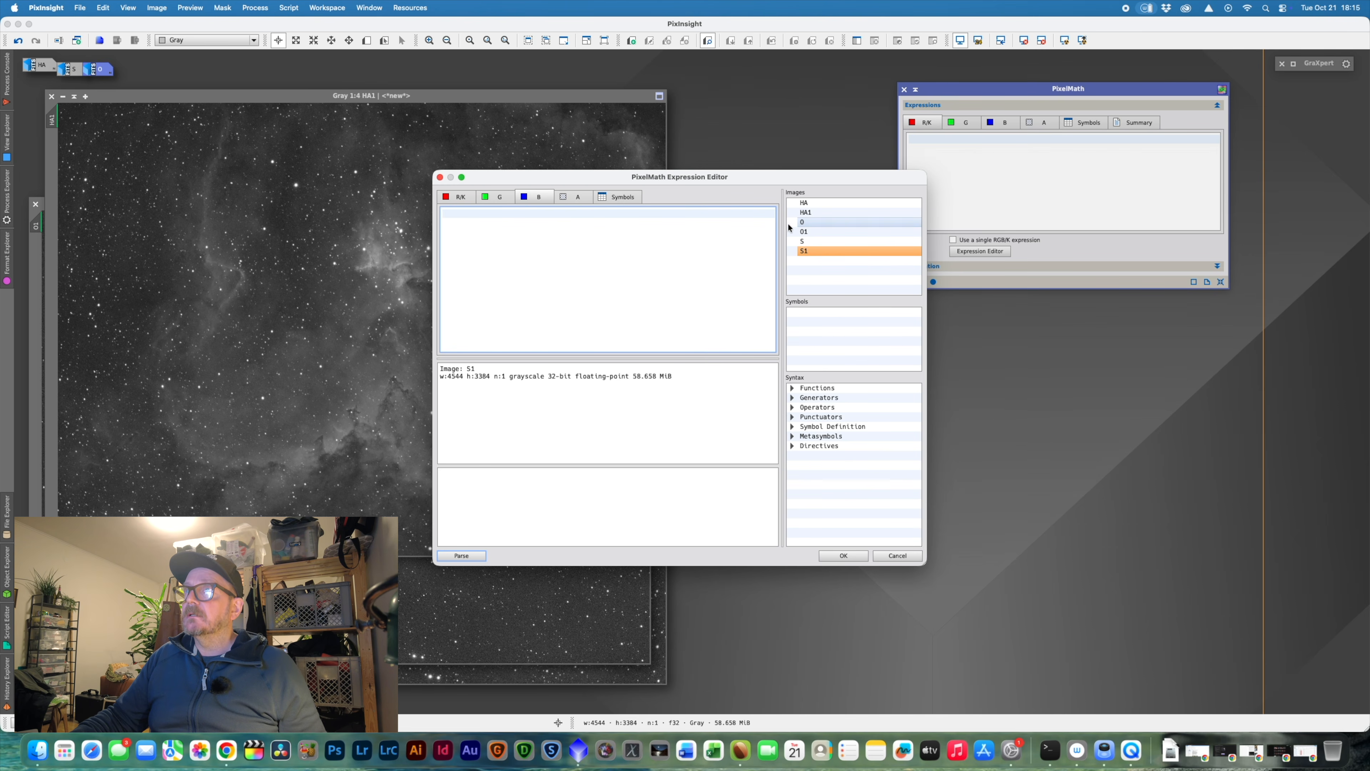
pyautogui.doubleClick(812, 230)
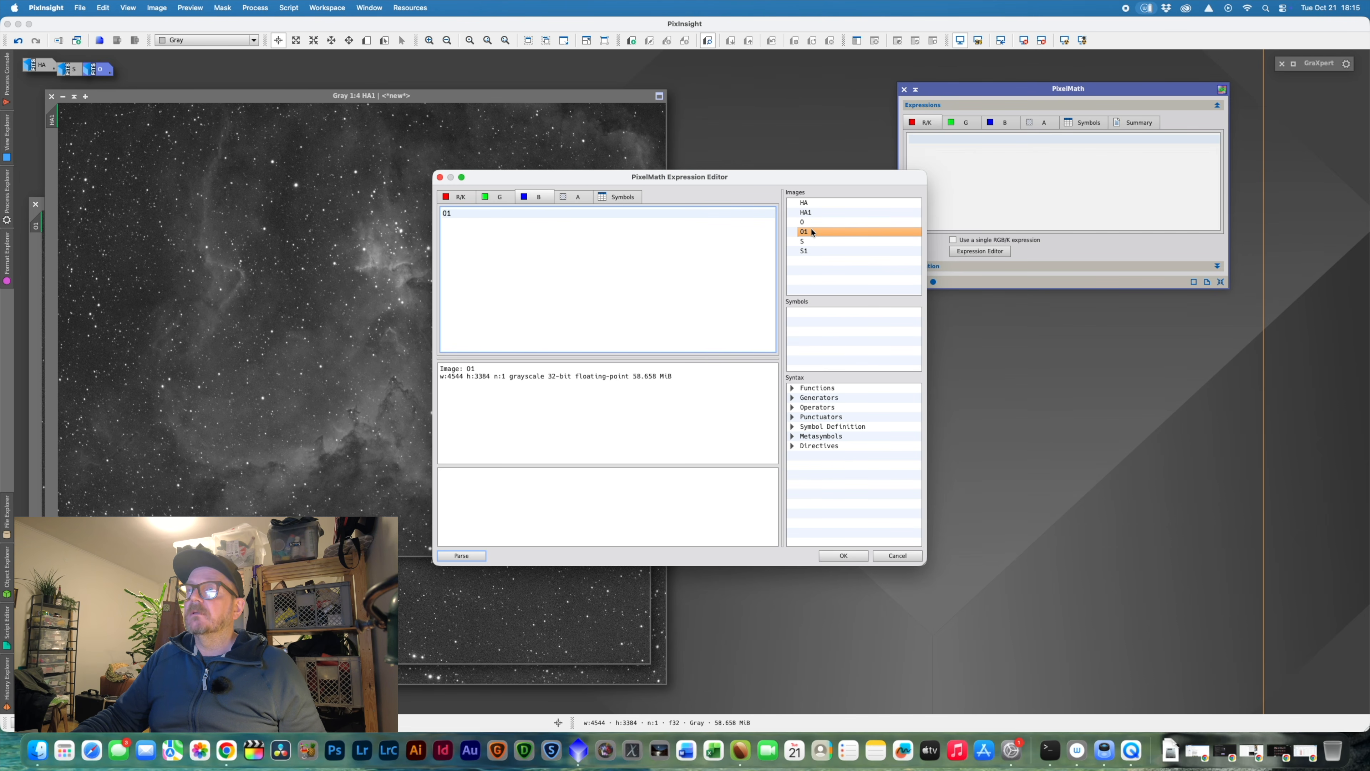
pyautogui.click(848, 554)
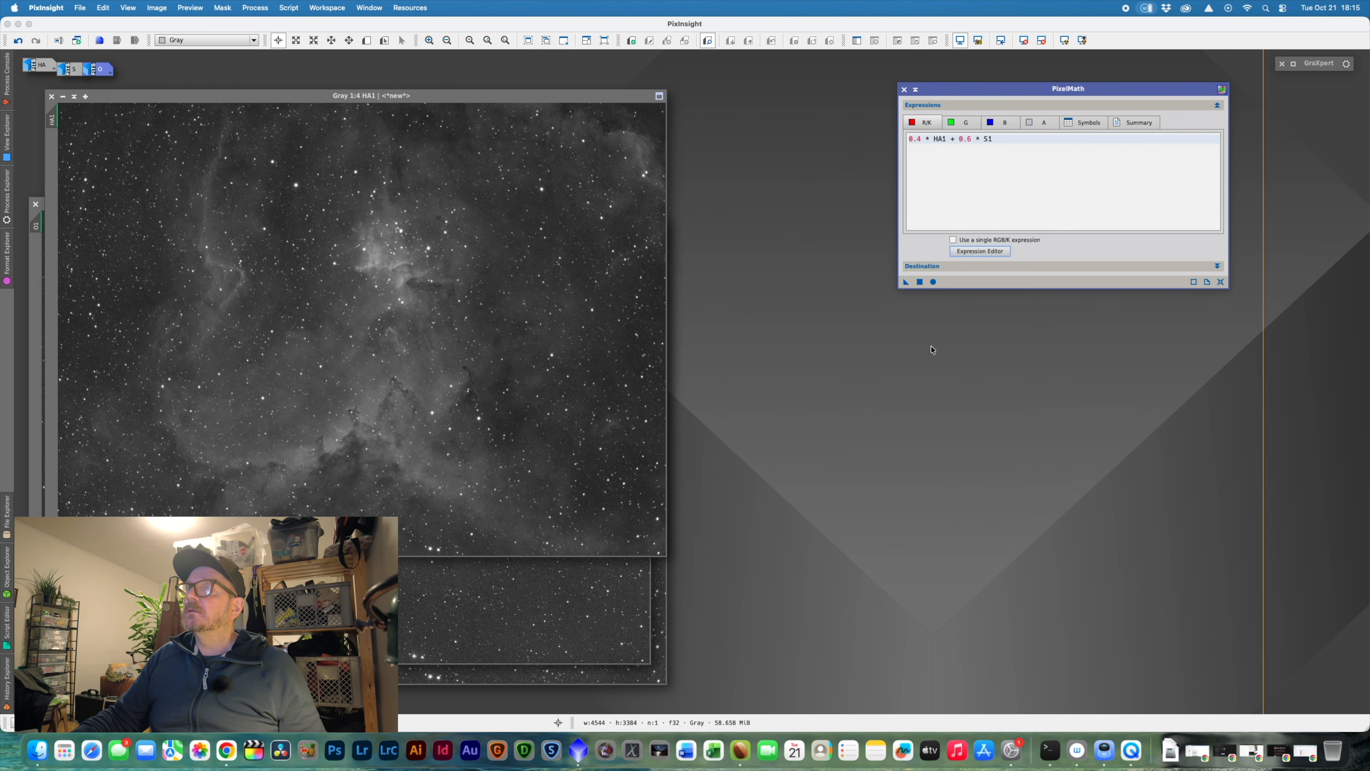
# - Set the PixelMath destination to a new image in RGB Color and apply the process to HA1
pyautogui.click(1217, 266)
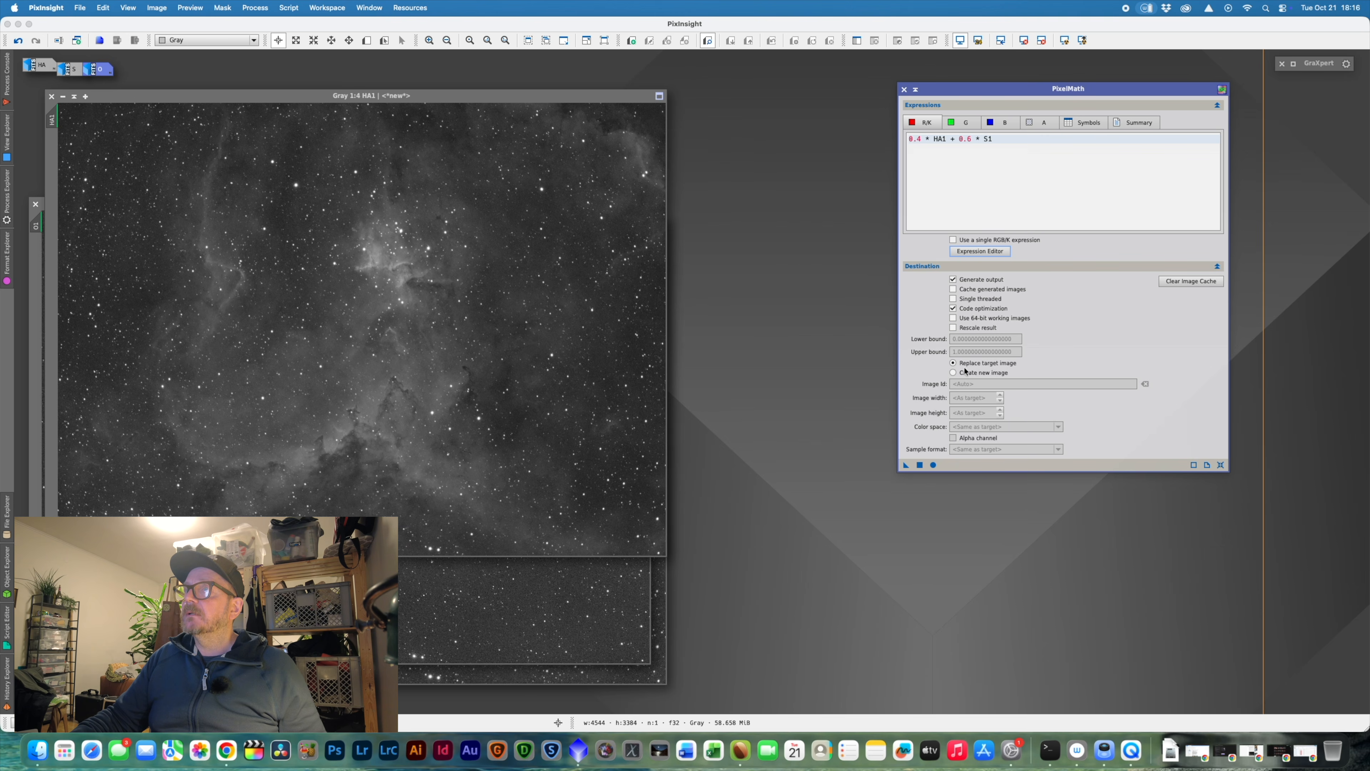
pyautogui.click(954, 373)
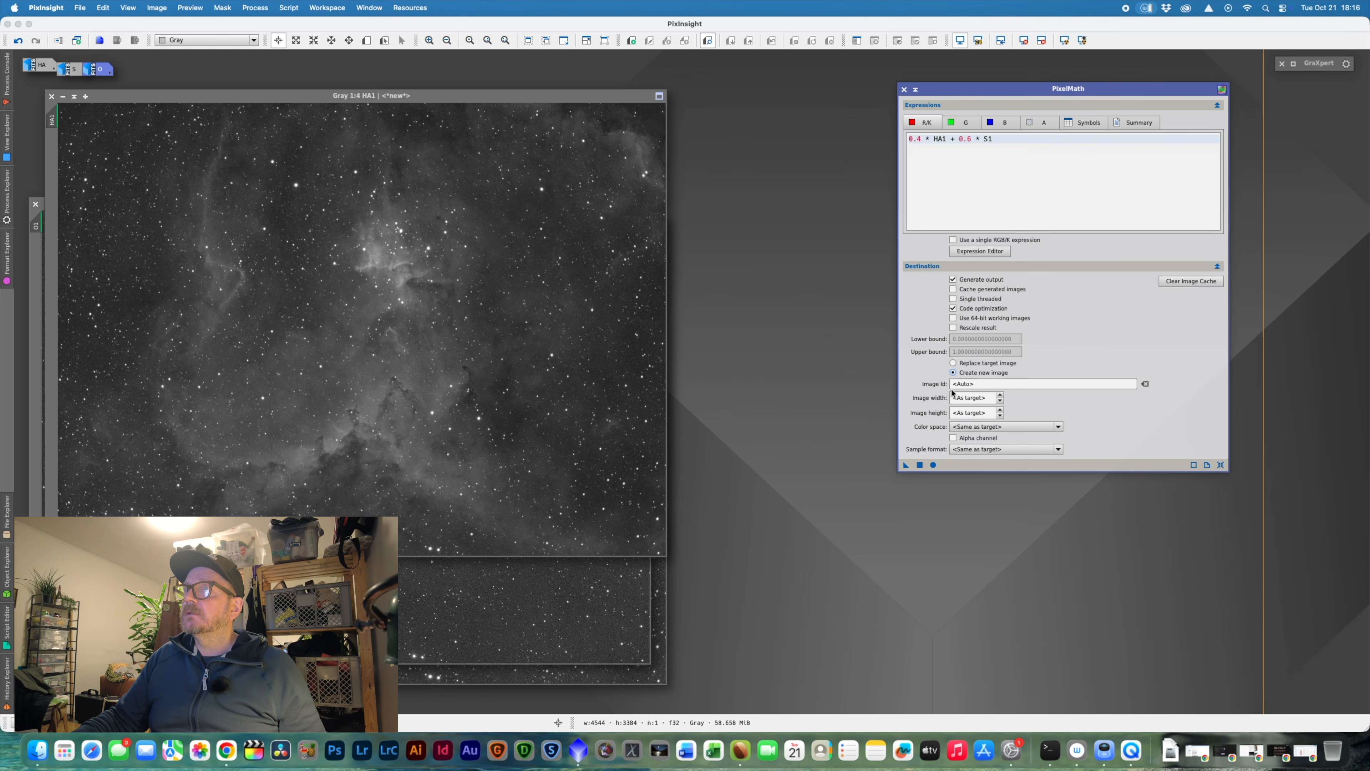
pyautogui.click(1041, 427)
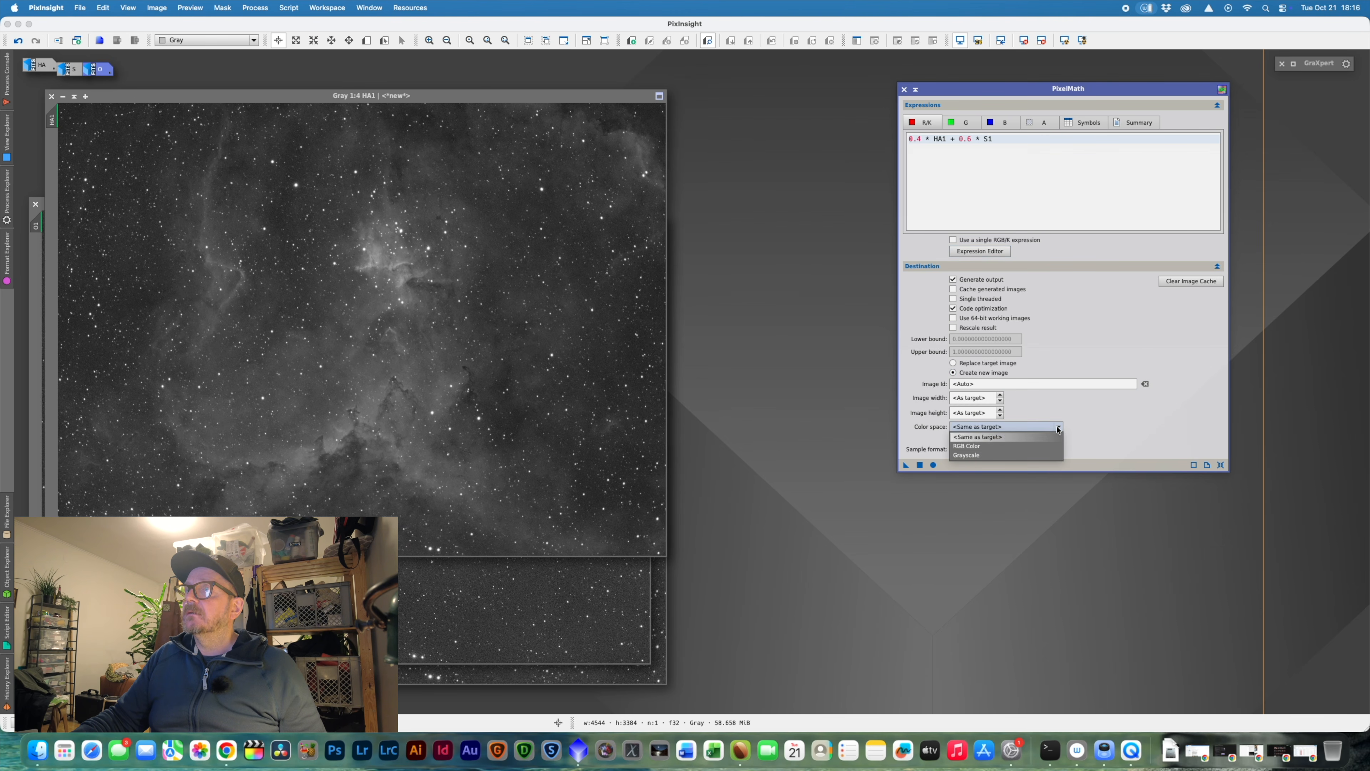
pyautogui.click(983, 447)
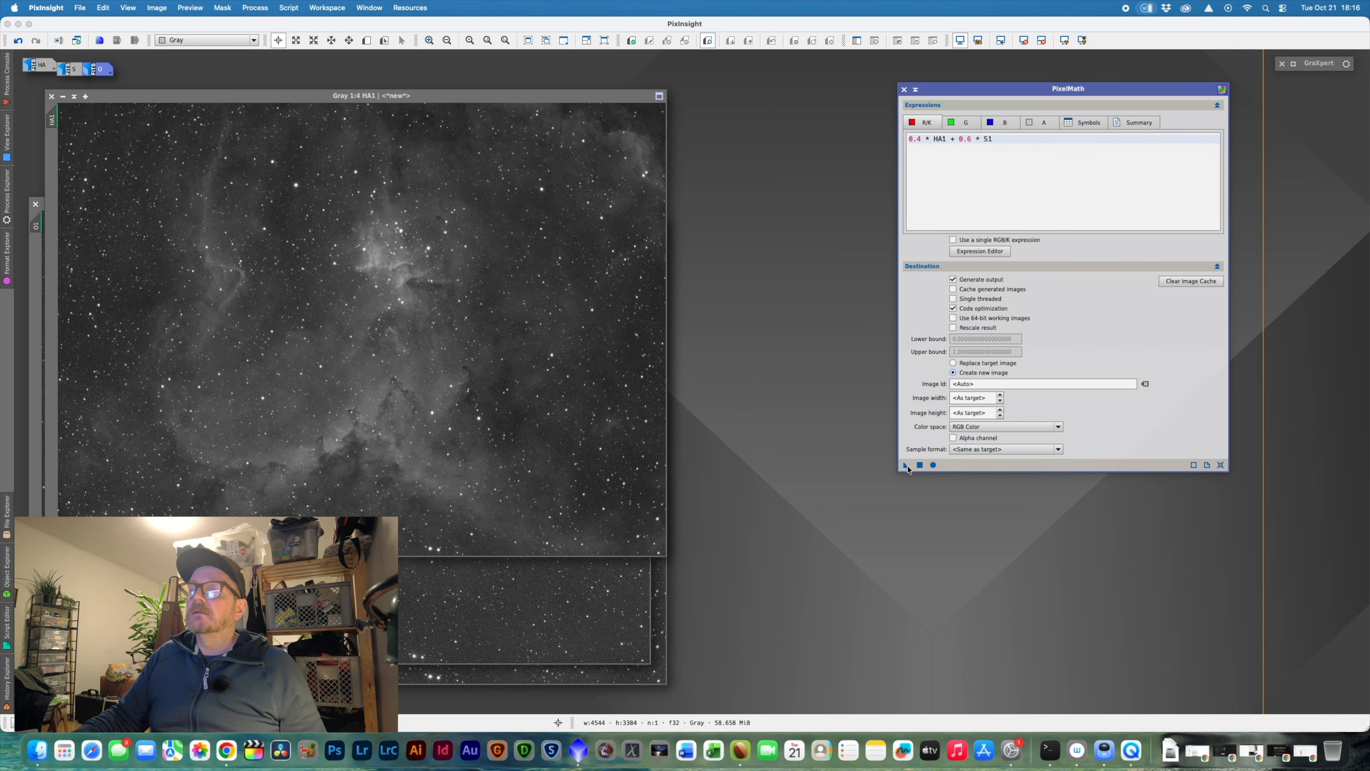
pyautogui.moveTo(906, 466); pyautogui.dragTo(539, 329)
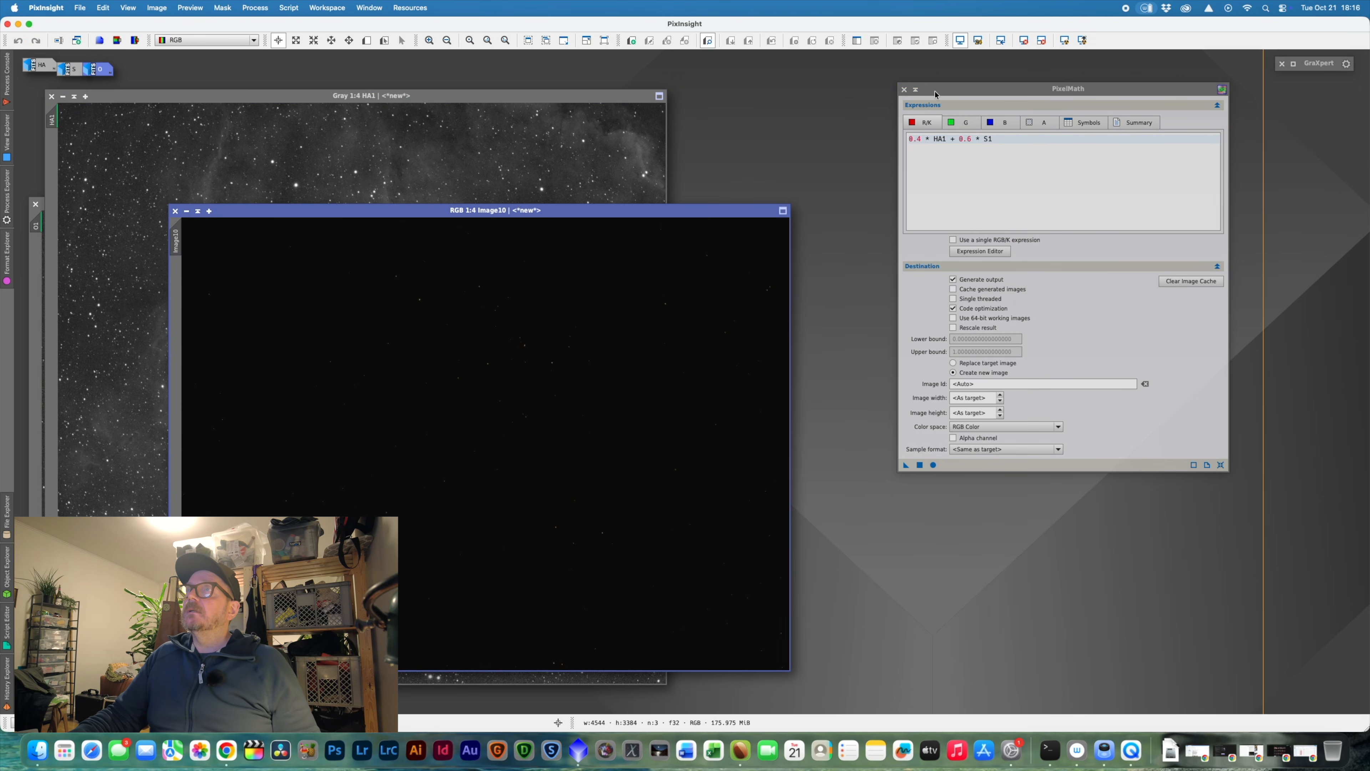
# - Park the collapsed PixelMath dialog below GraXpert and move the new RGB image clear of HA1's central nebula
pyautogui.click(916, 90)
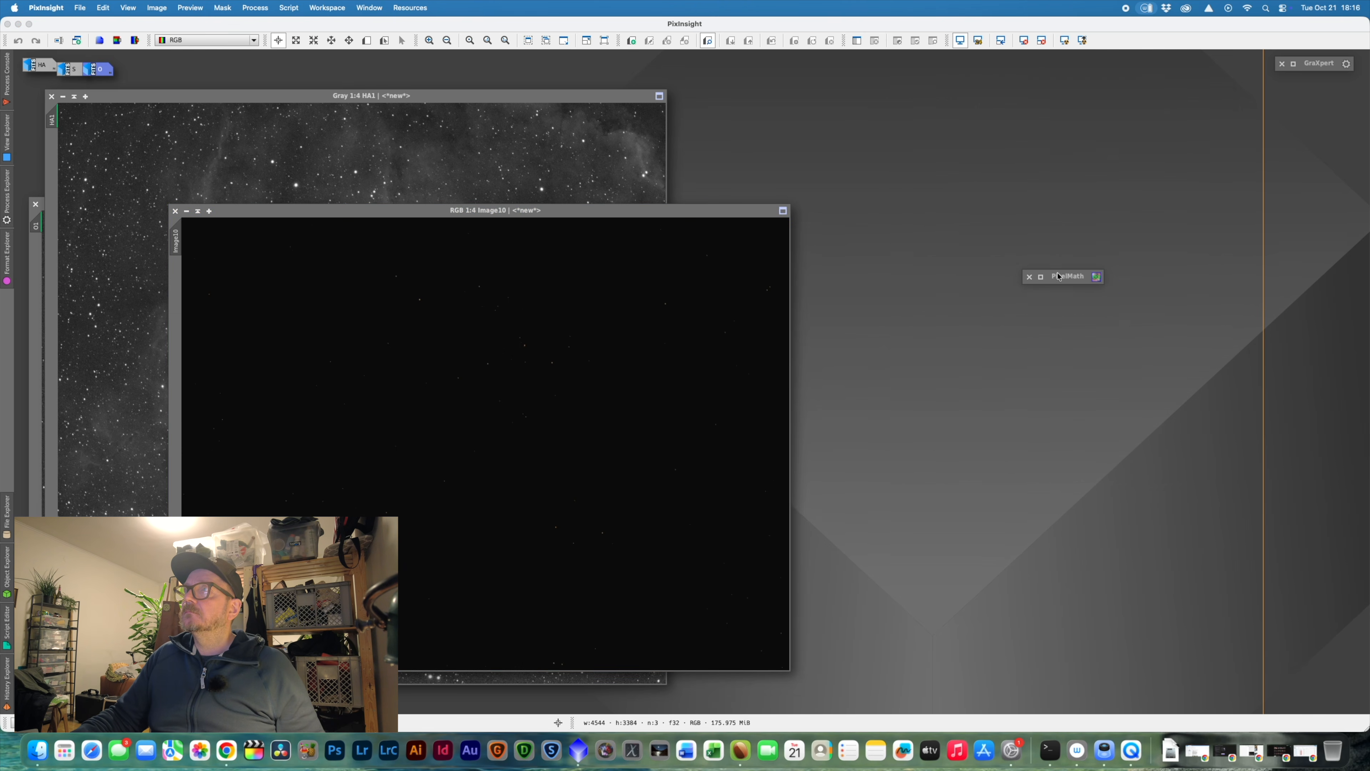
pyautogui.moveTo(1059, 276); pyautogui.dragTo(1302, 99)
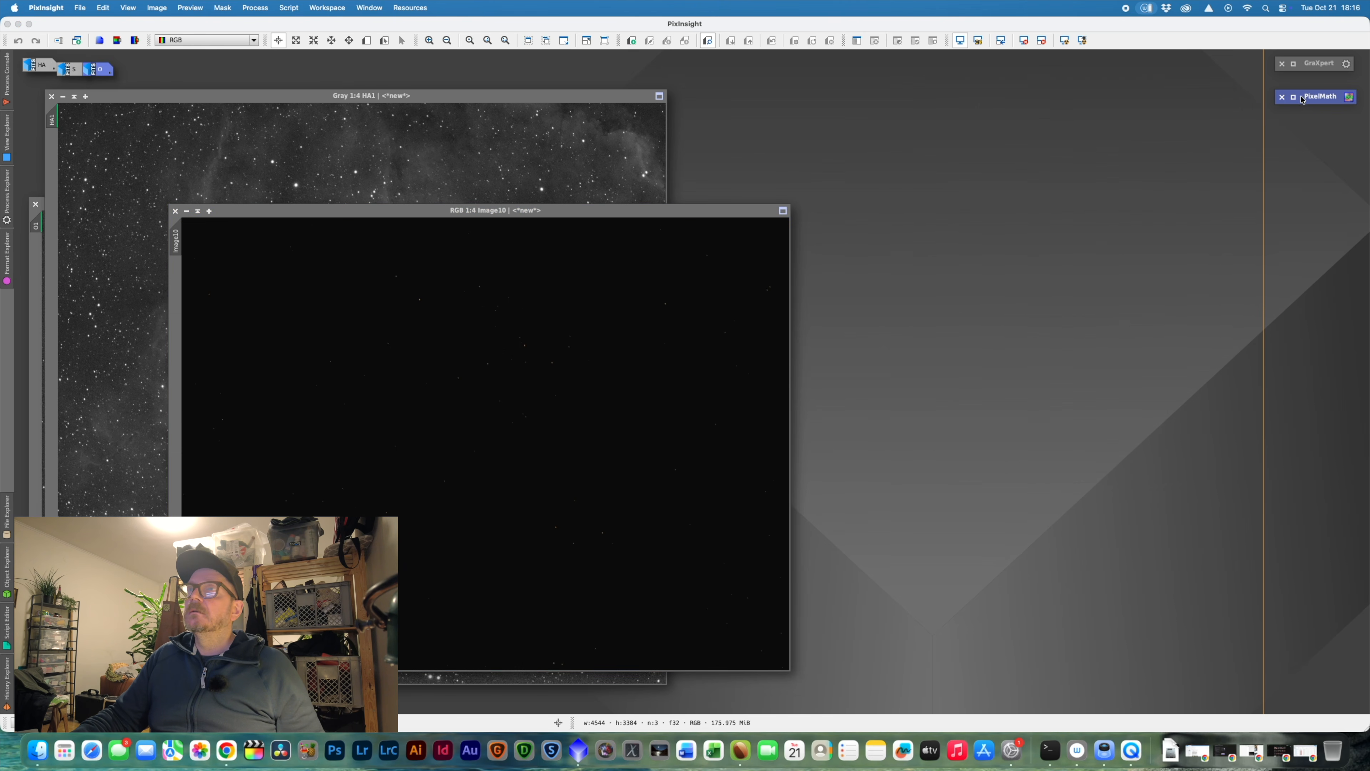
pyautogui.moveTo(669, 213); pyautogui.dragTo(989, 169)
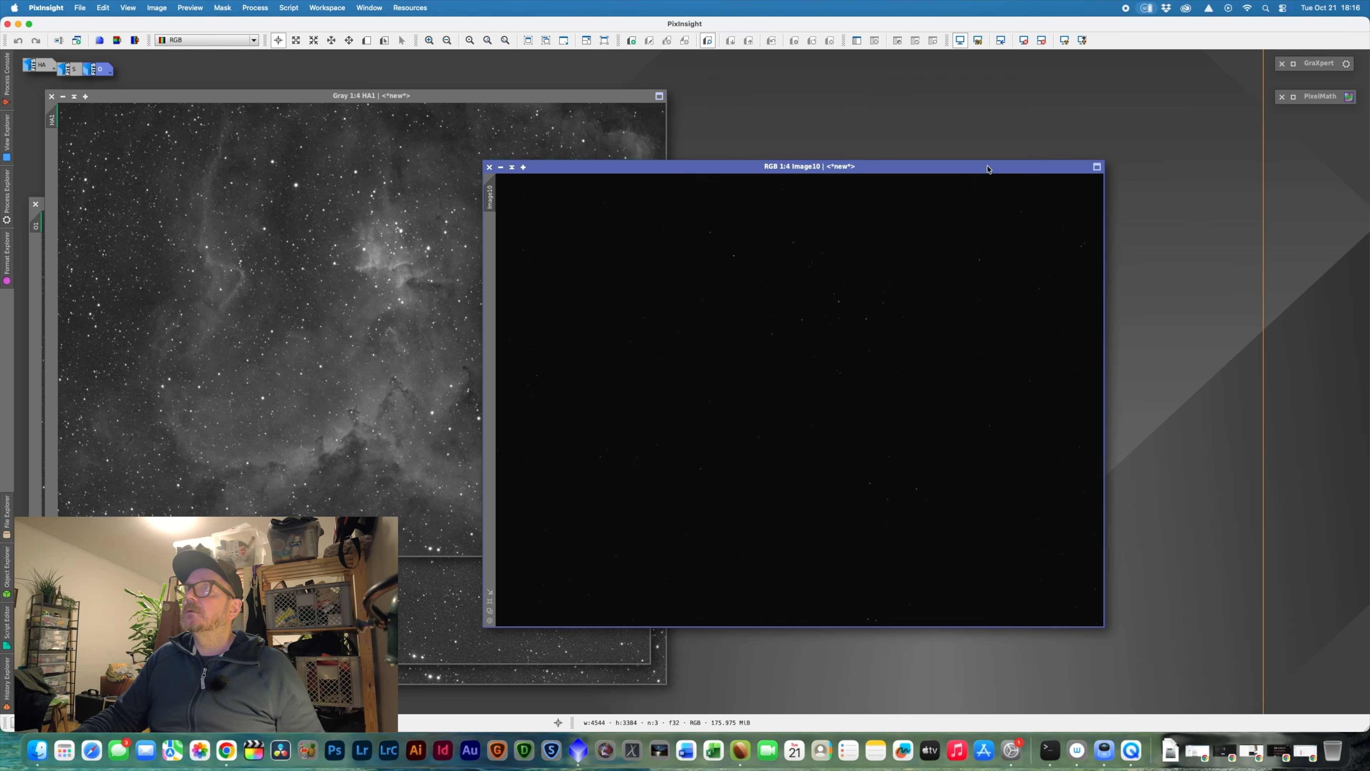
# - Auto-stretch the display of the new colour image and change its identifier to RGB
pyautogui.click(1065, 42)
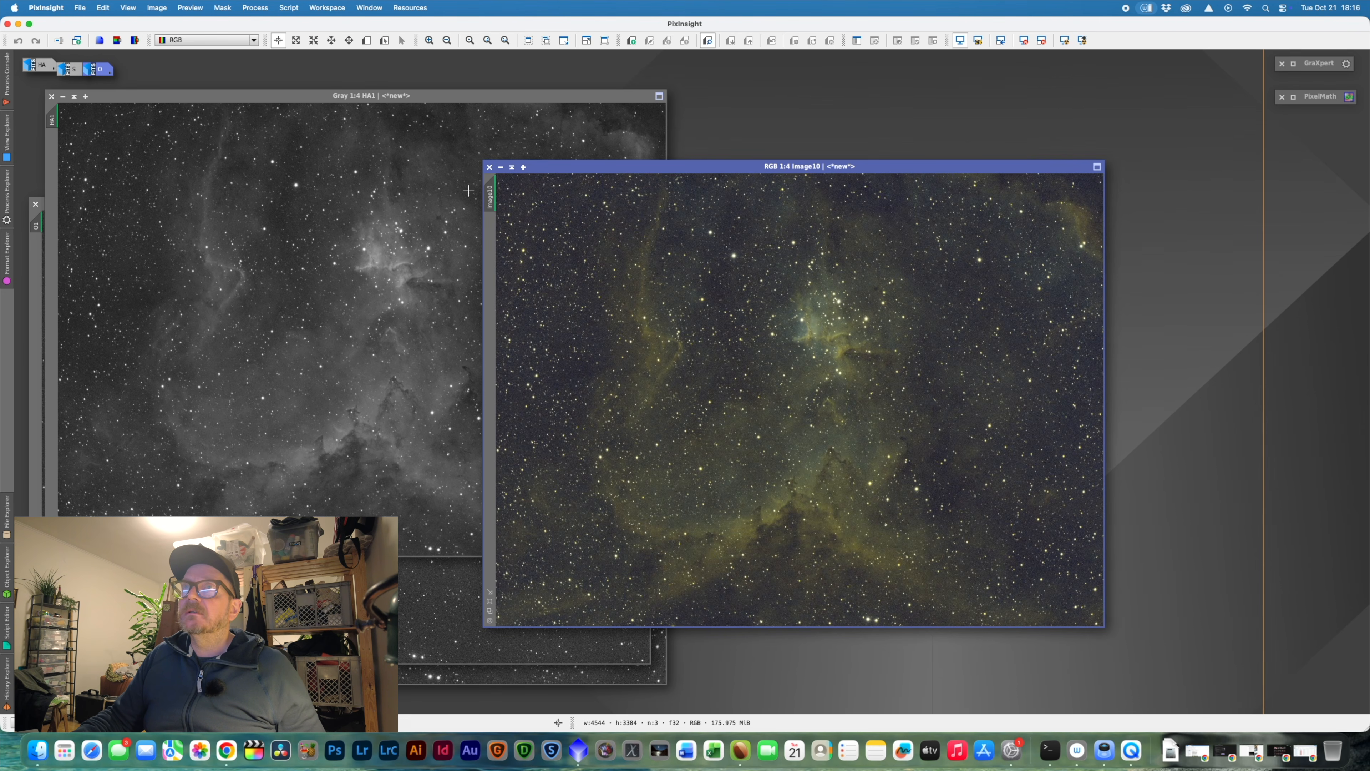
pyautogui.doubleClick(490, 198)
pyautogui.write('RGB')
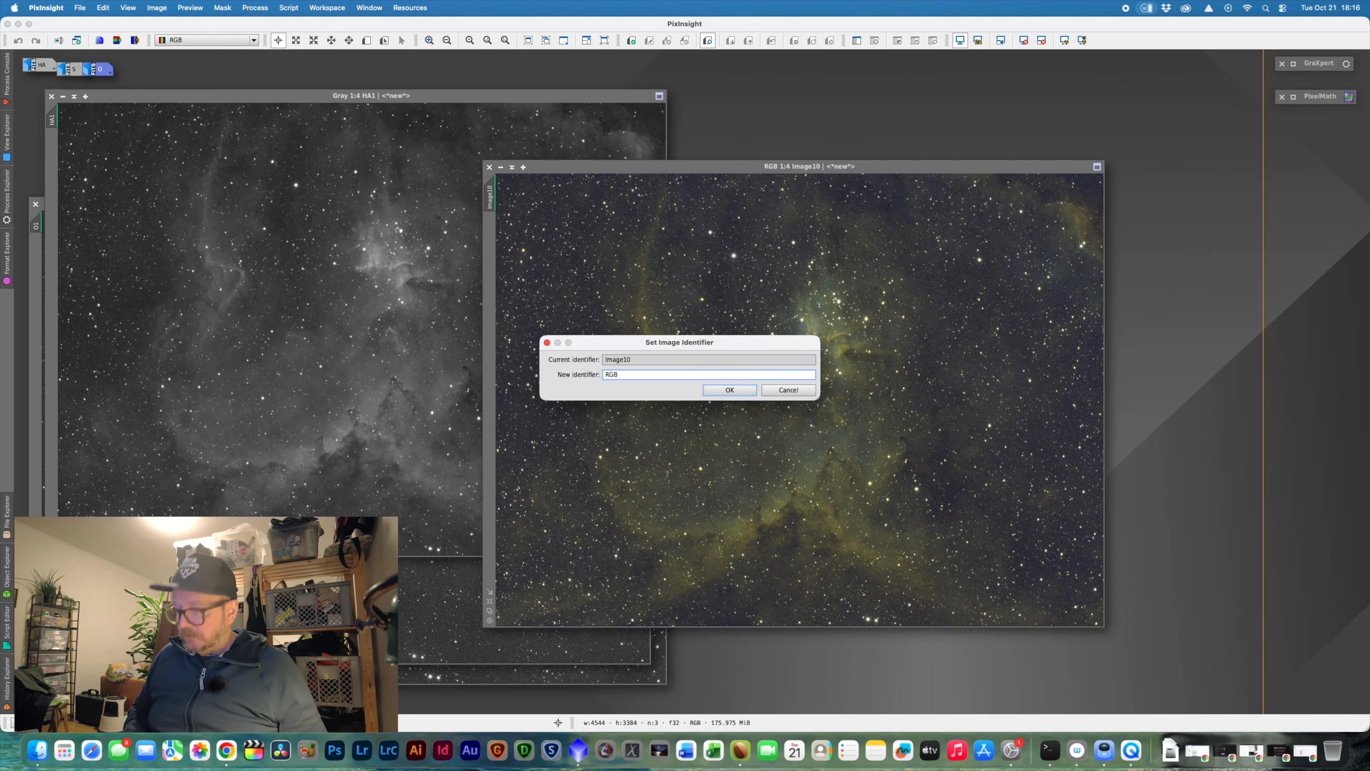
pyautogui.press('Return')
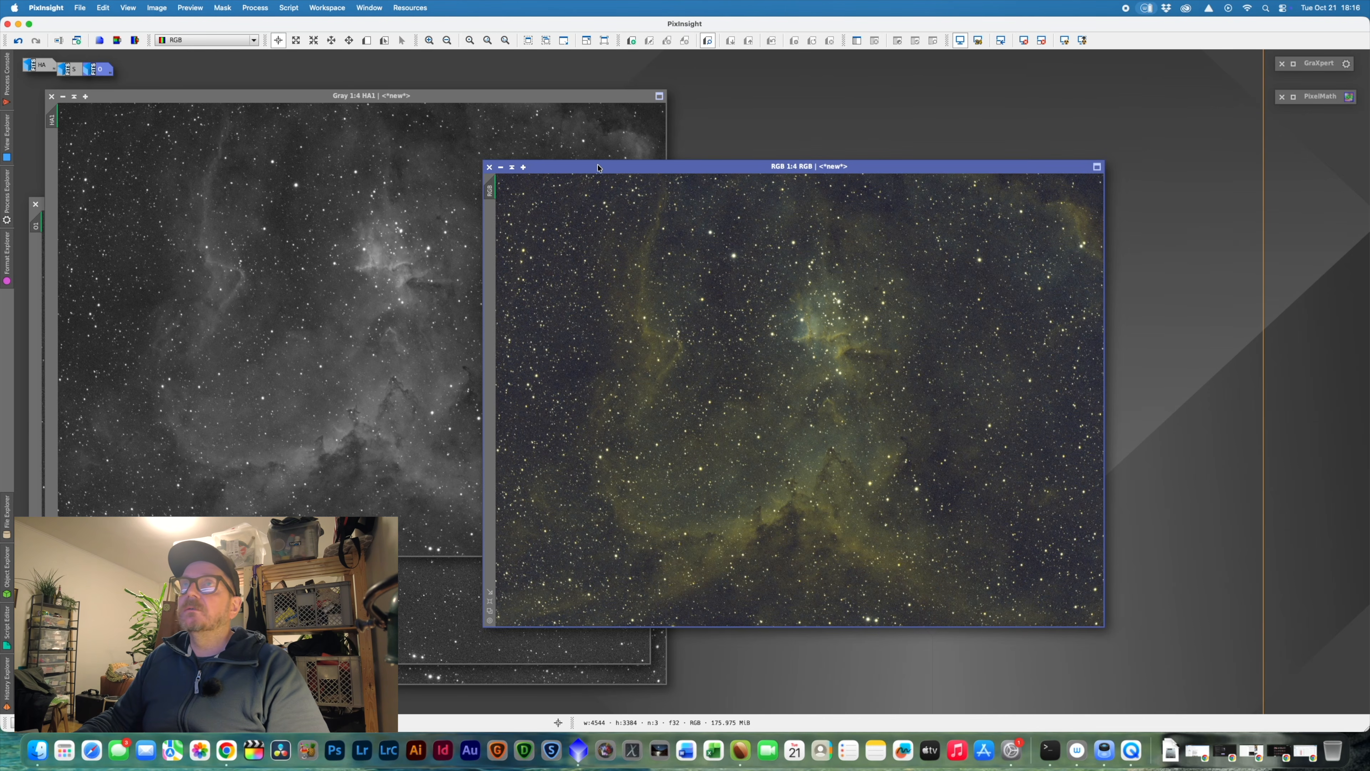
# - Start the ImageSolver script on the RGB image and search the online coordinates for IC1805
pyautogui.click(285, 8)
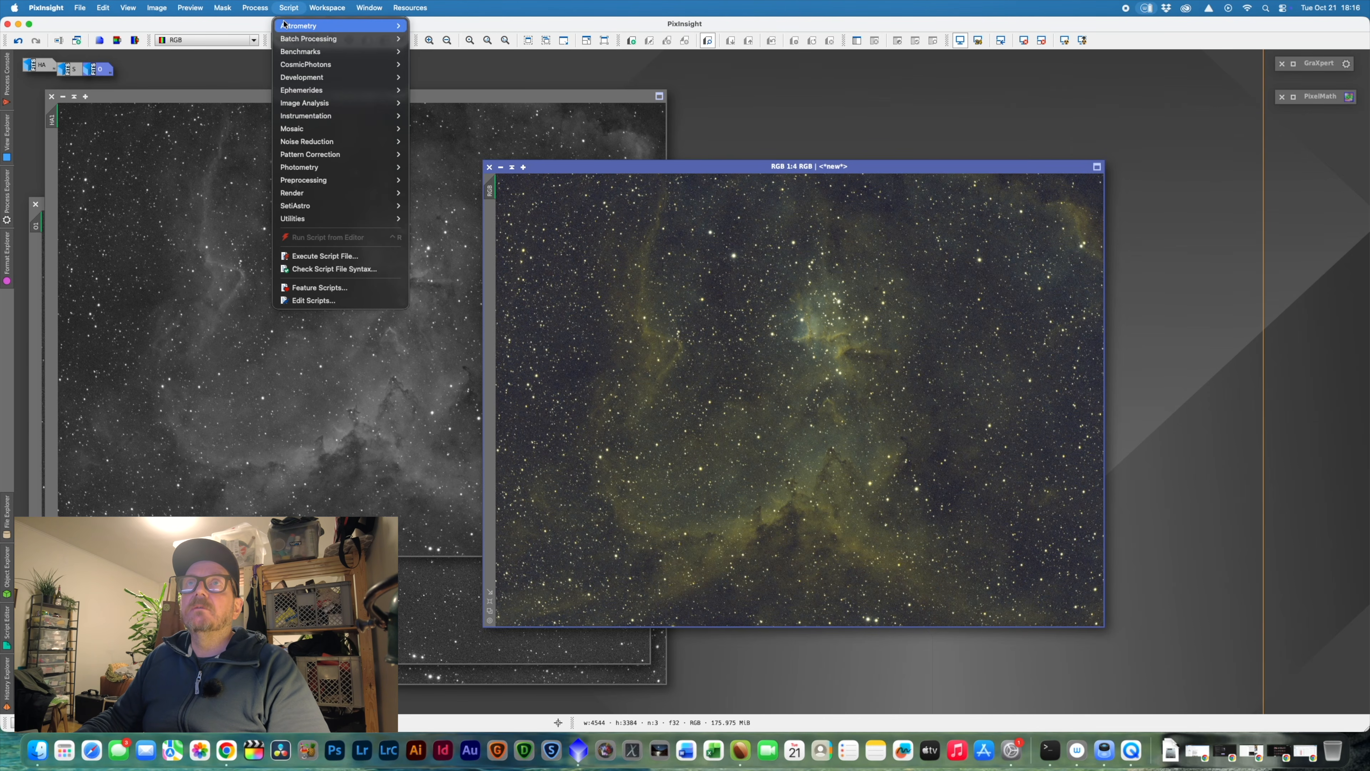
pyautogui.moveTo(285, 24)
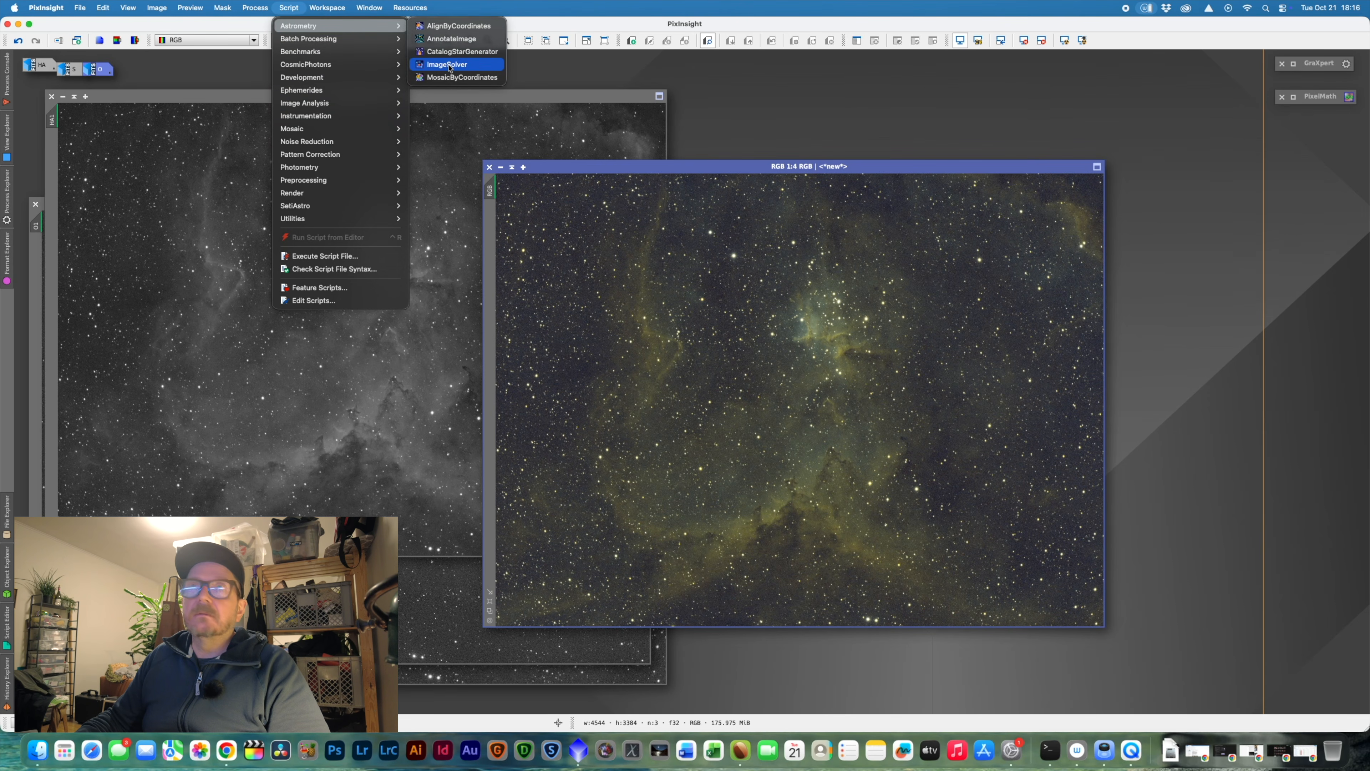
pyautogui.click(473, 66)
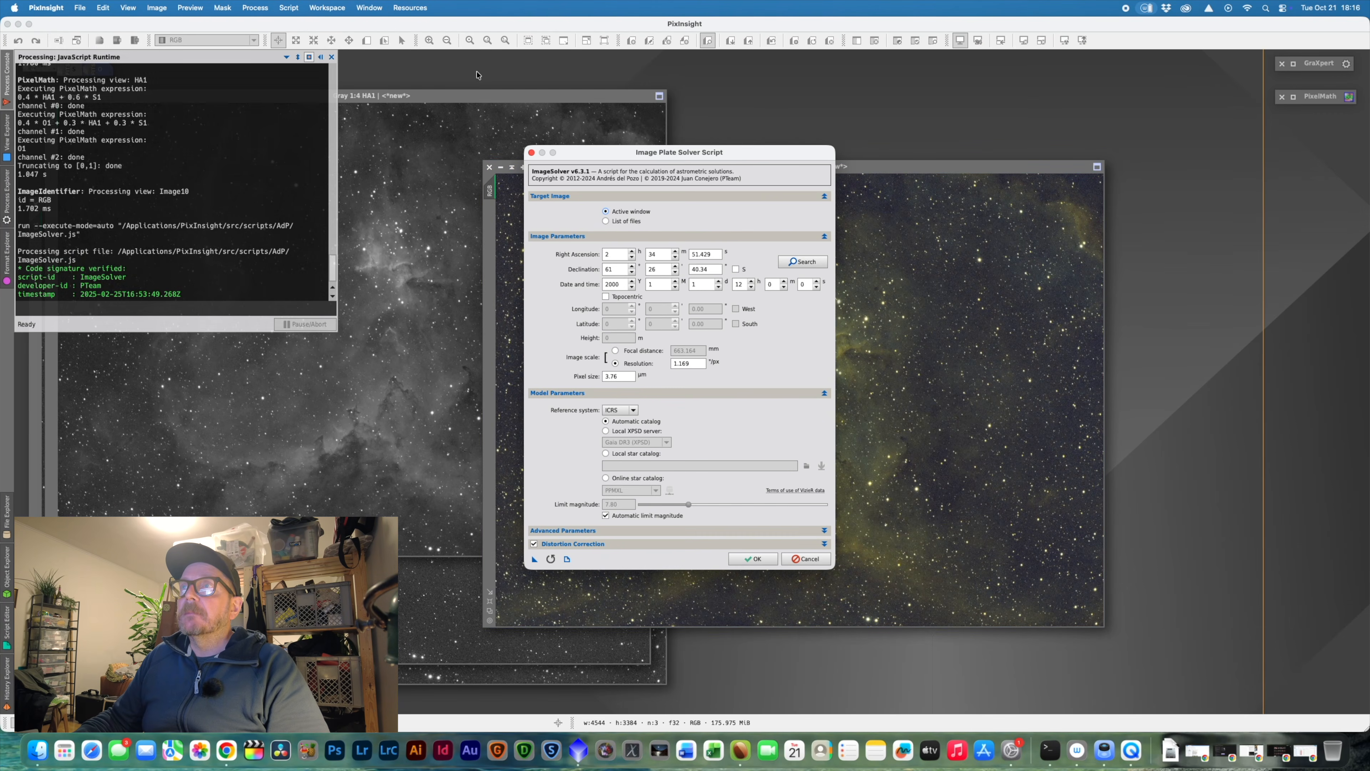
pyautogui.click(803, 261)
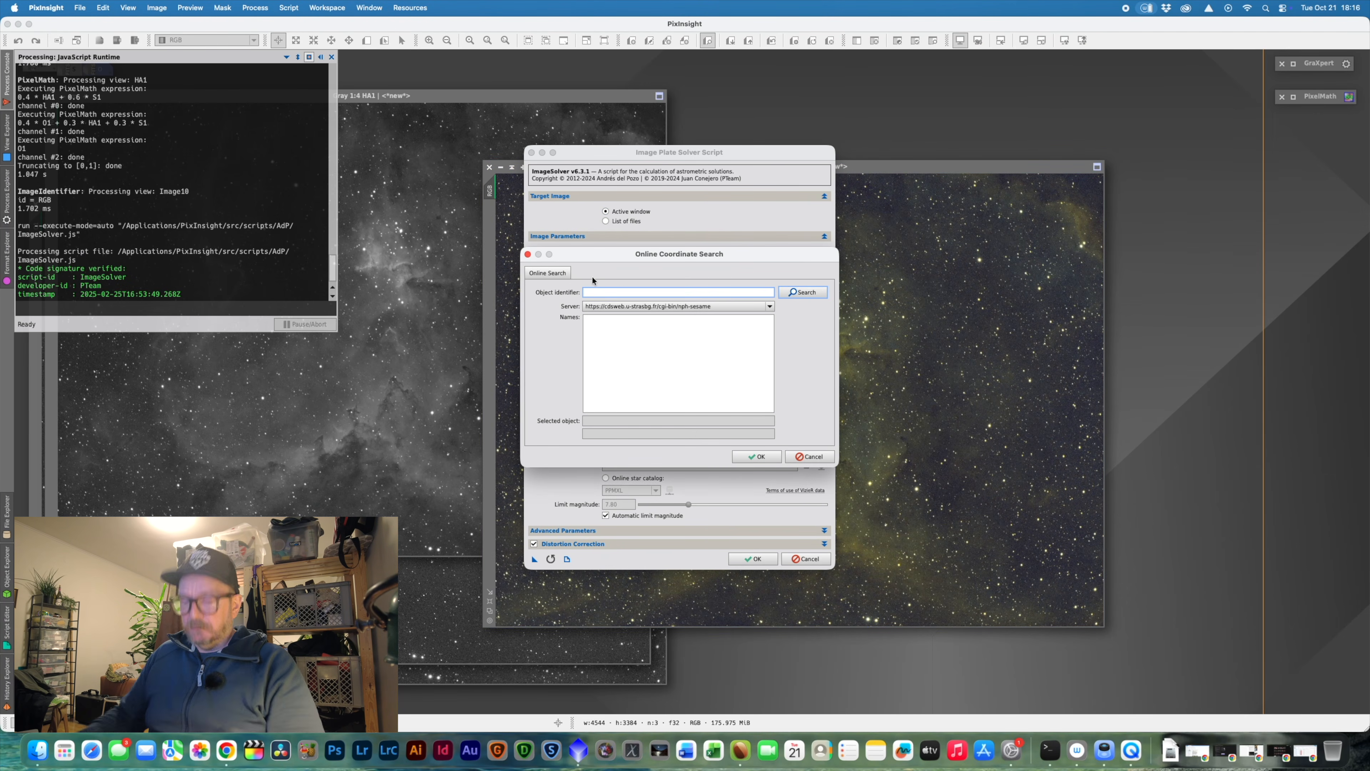
pyautogui.write('IC')
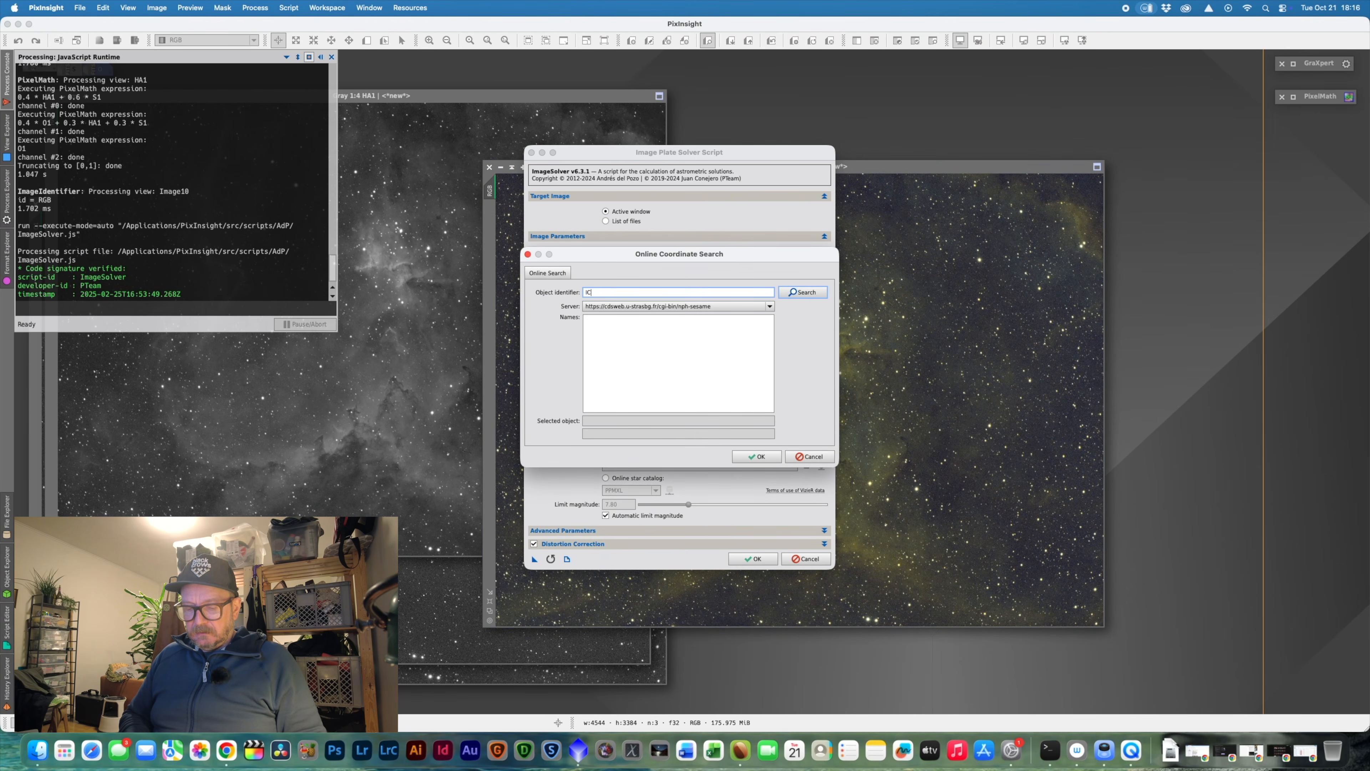
pyautogui.write('1805')
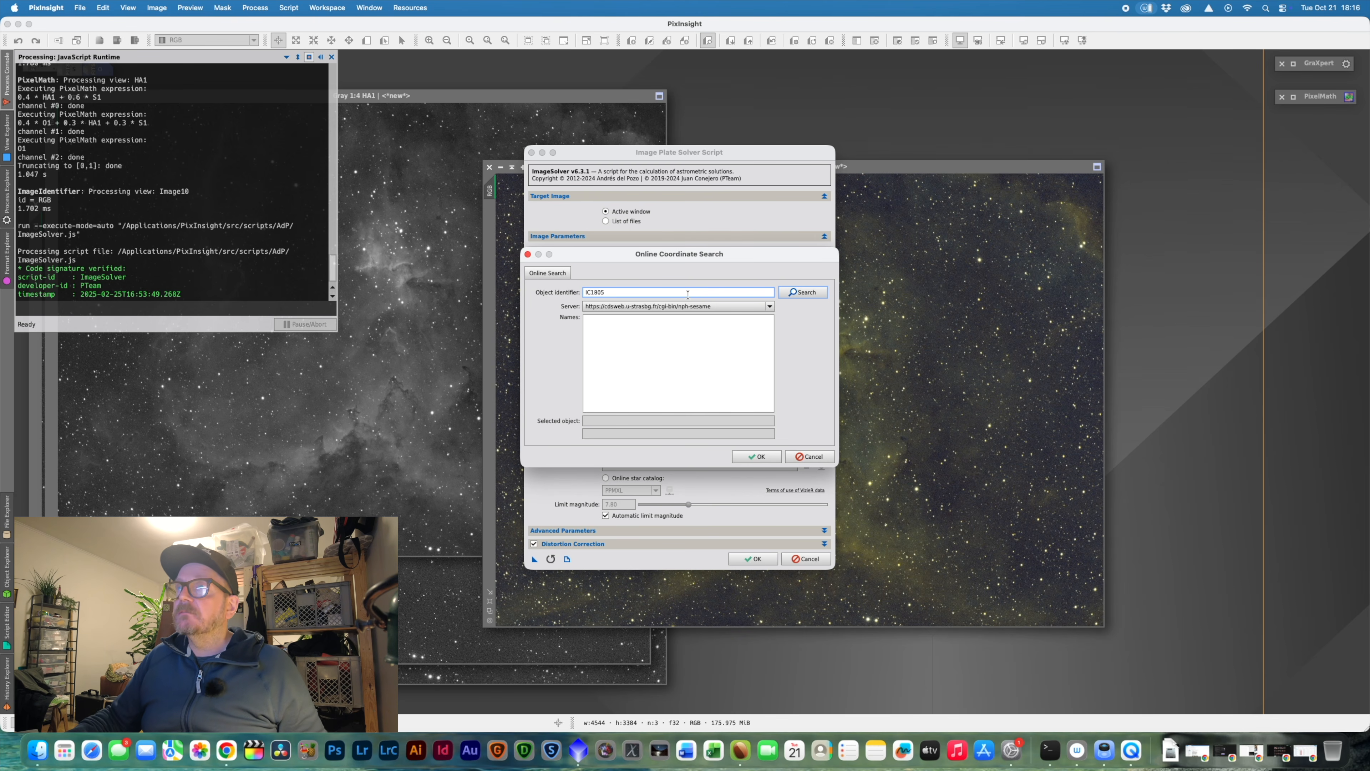
pyautogui.click(805, 295)
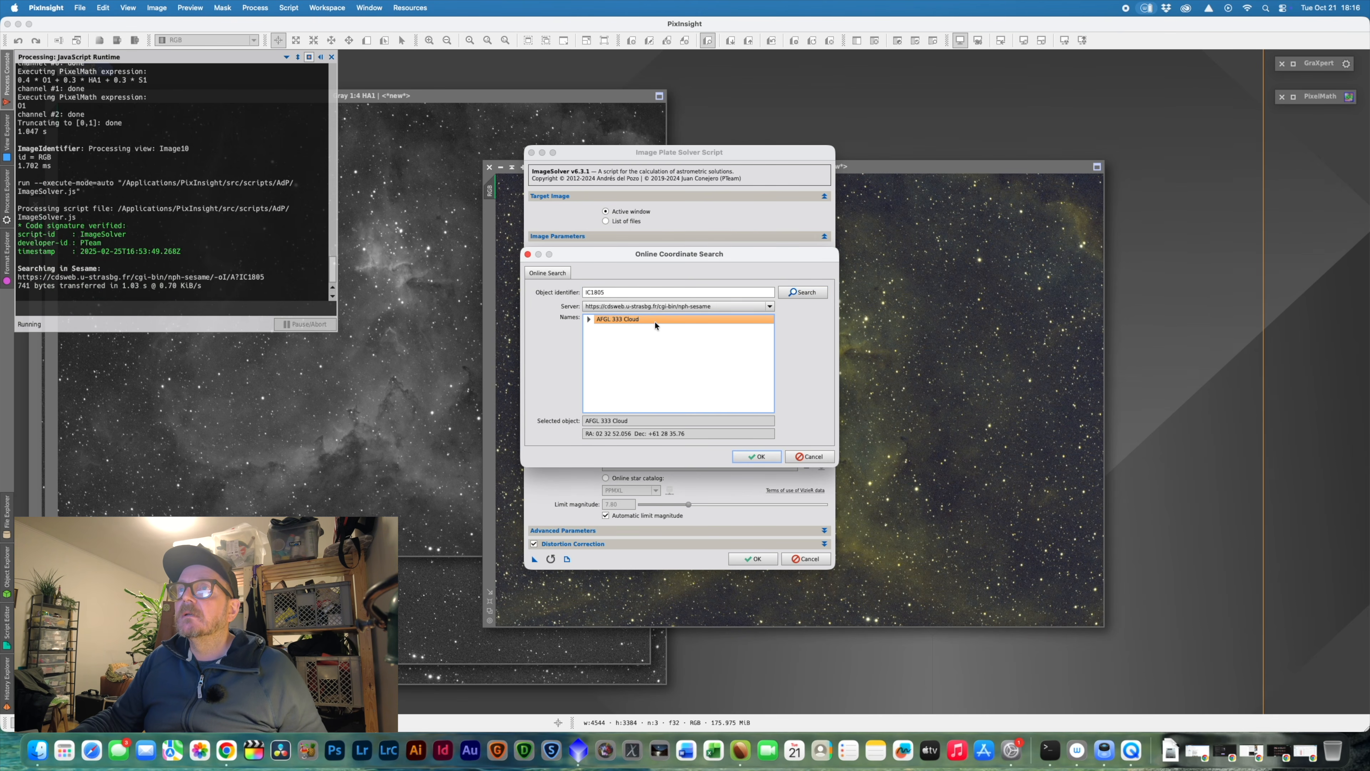
# - Repeat the coordinate search as IC 1805, choose IC 1805 from the names found and accept its coordinates
pyautogui.click(592, 292)
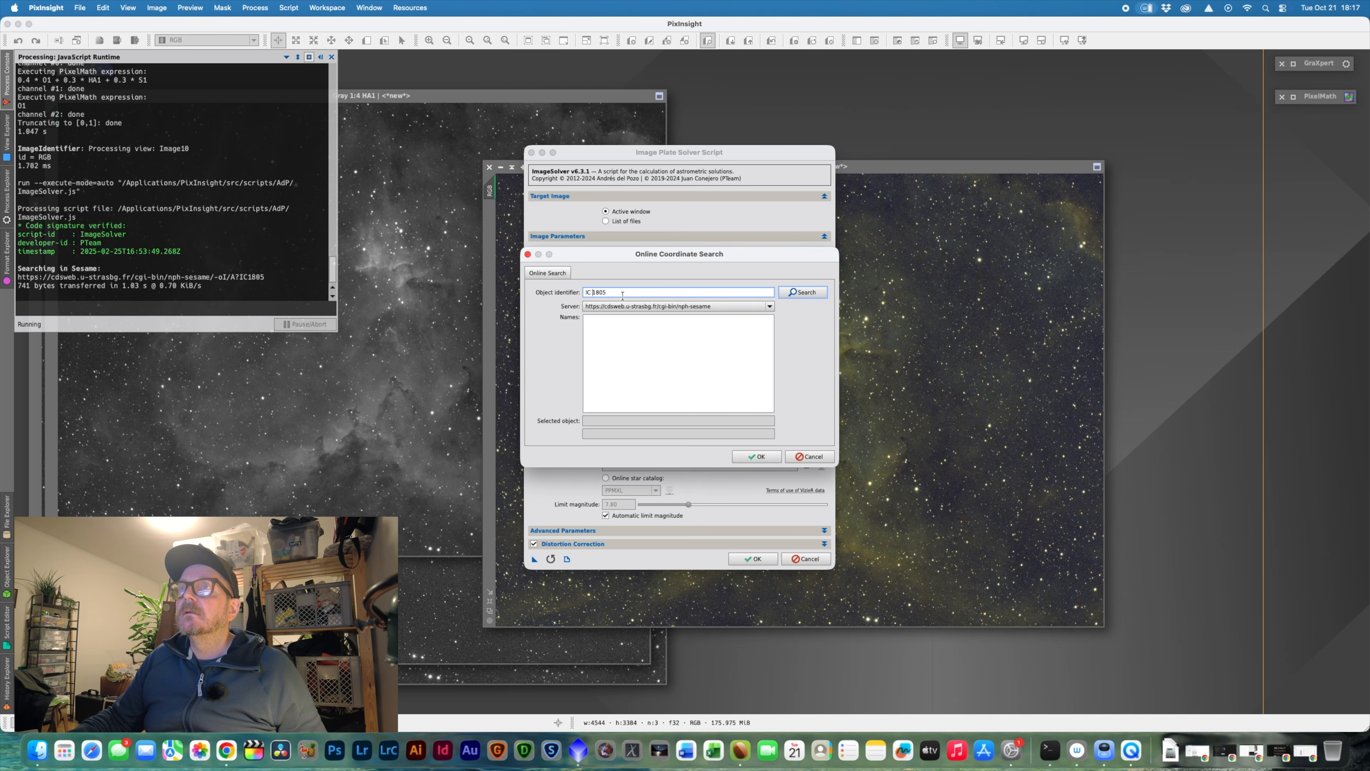
pyautogui.click(804, 292)
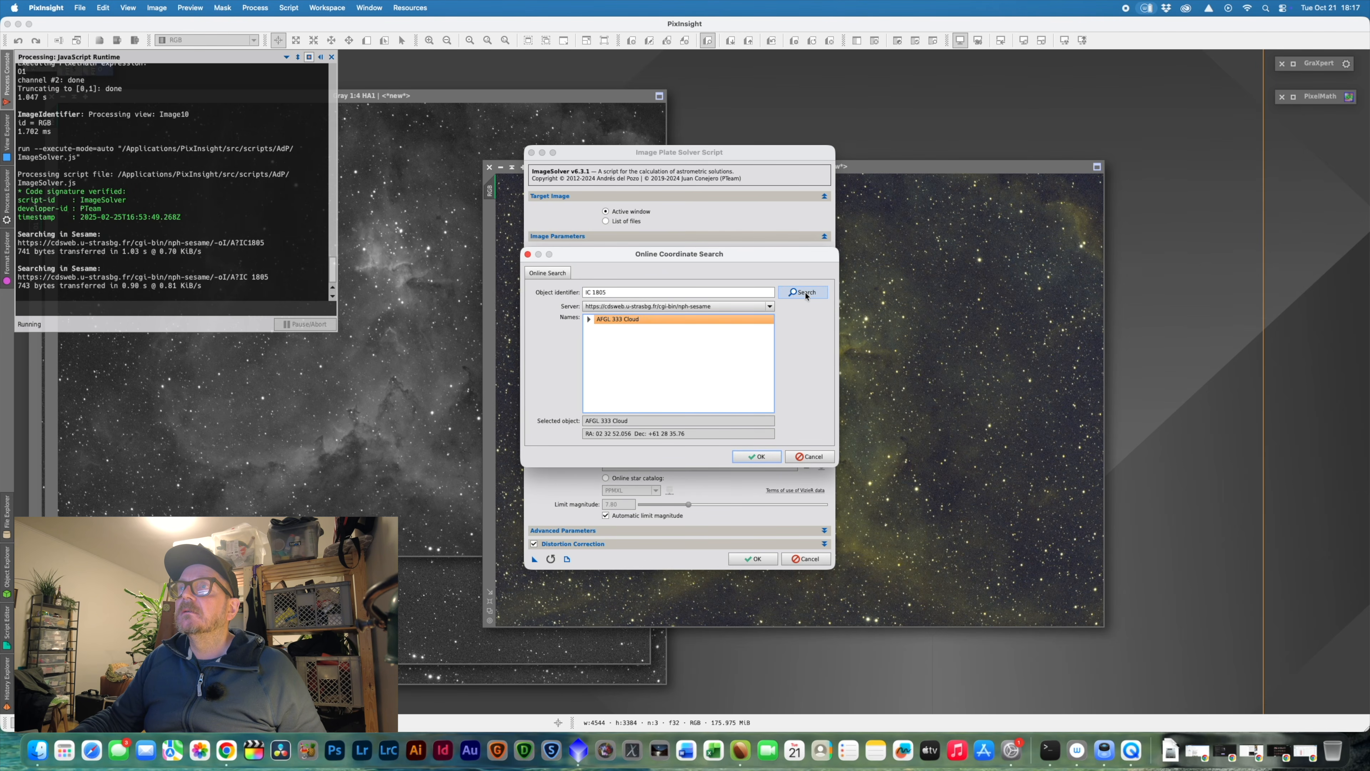
pyautogui.click(589, 319)
pyautogui.click(618, 328)
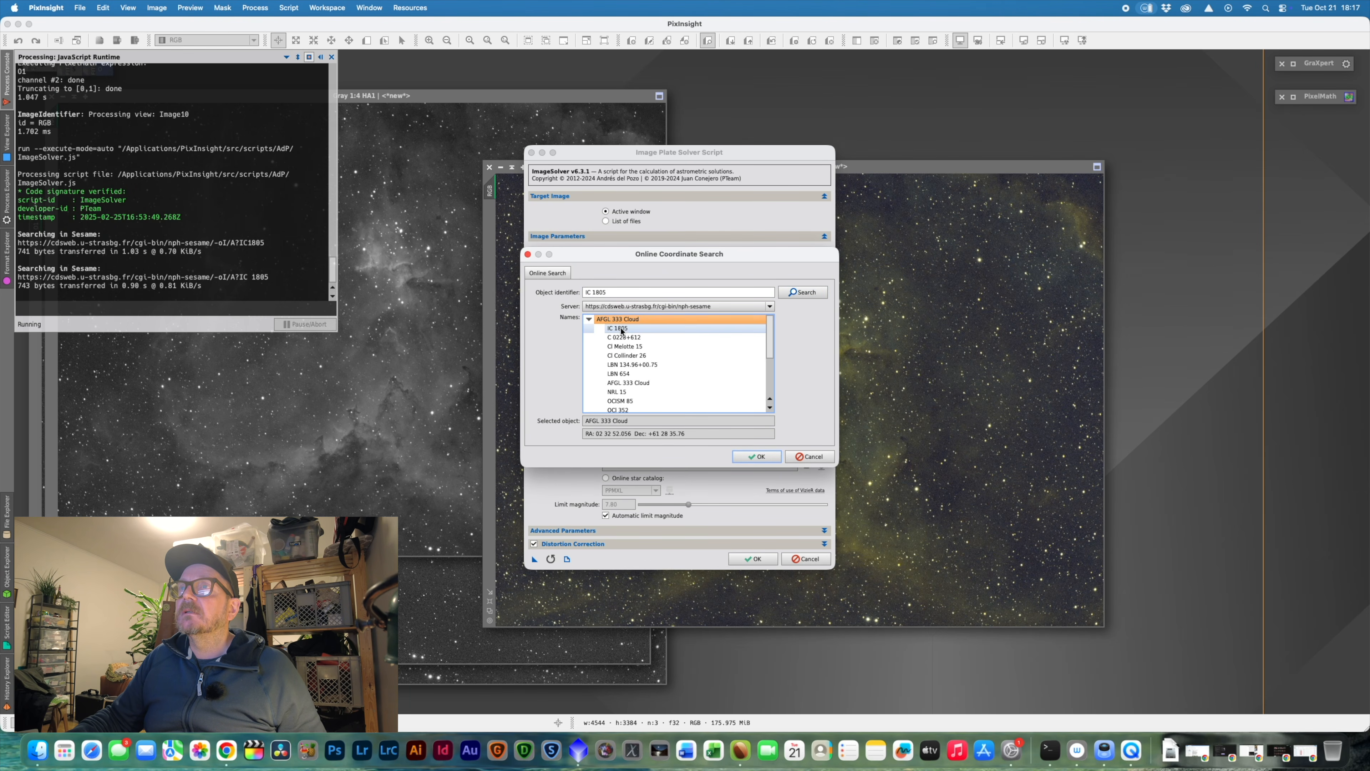
pyautogui.click(756, 456)
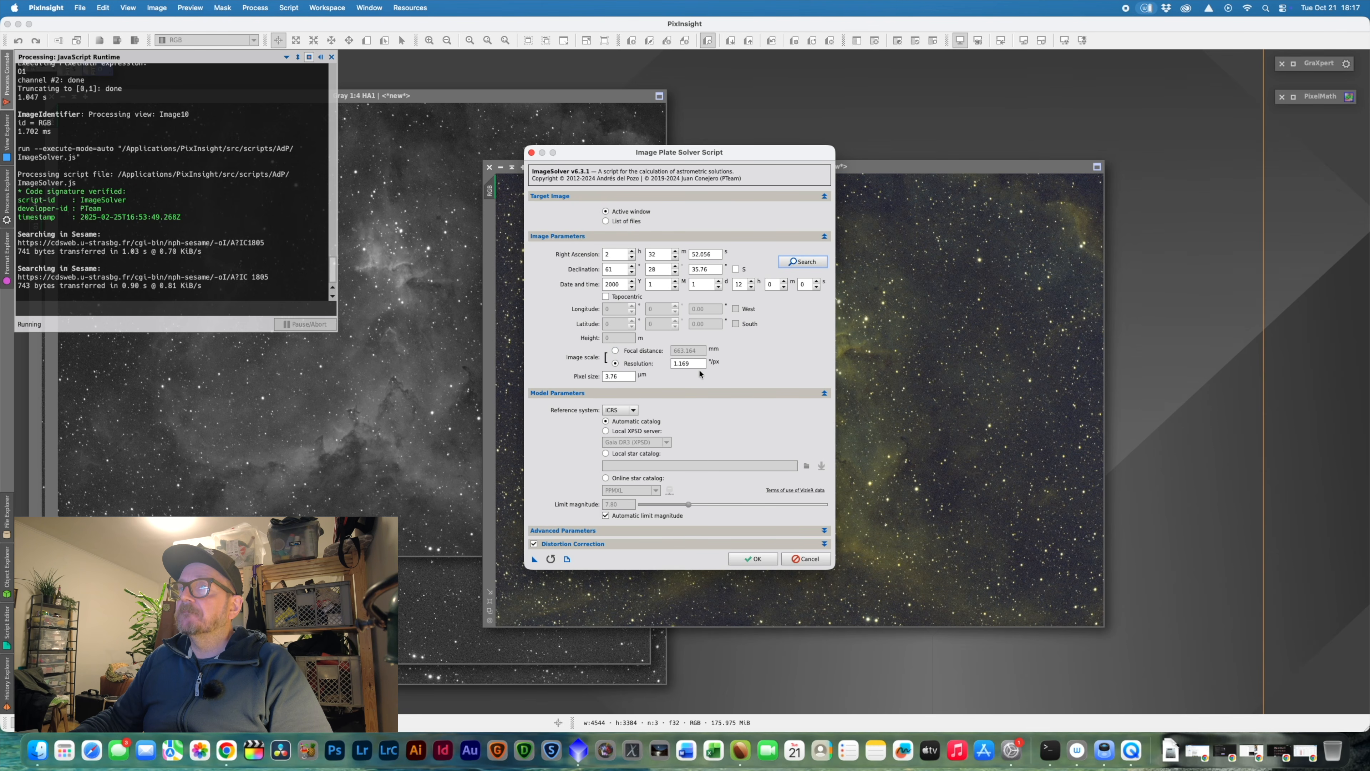
# - Plate-solve the RGB image without specifying an observation date and shift its window away from HA1
pyautogui.click(742, 558)
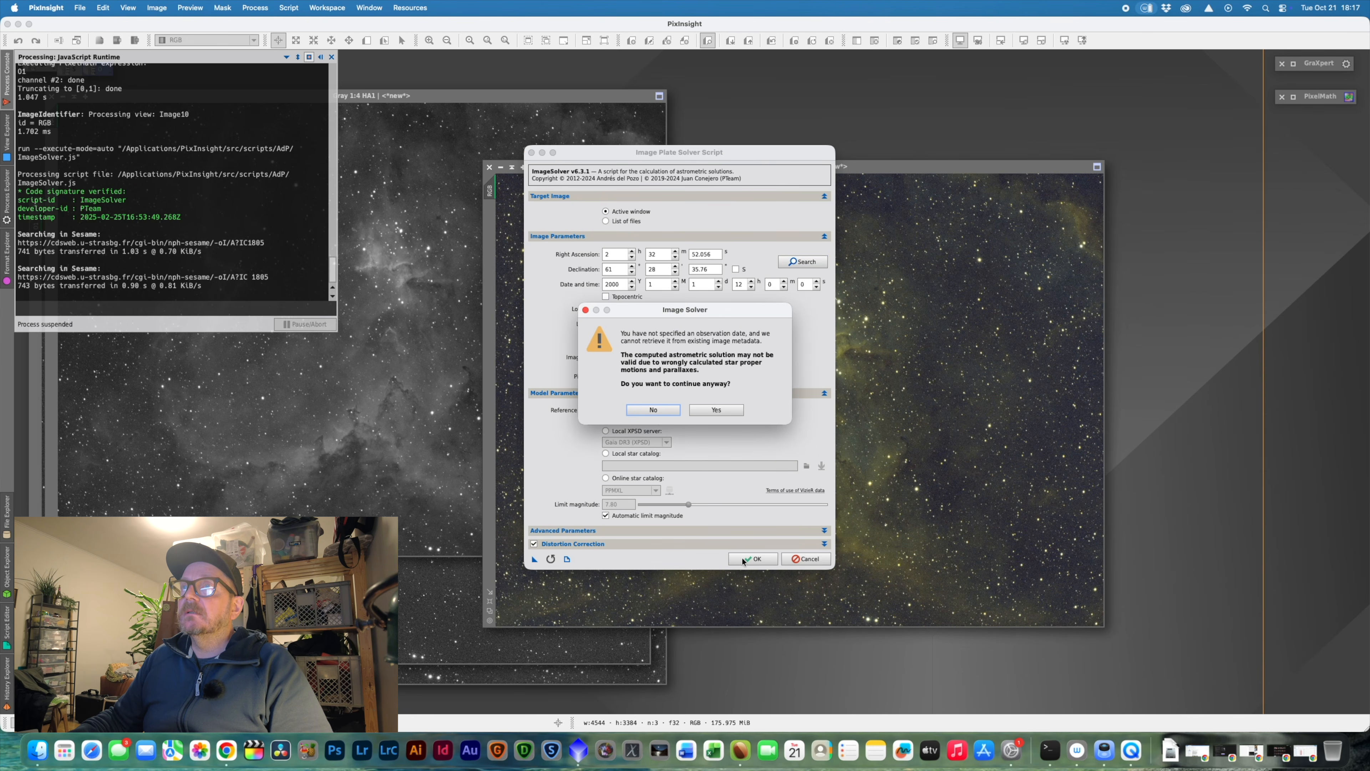
pyautogui.click(716, 411)
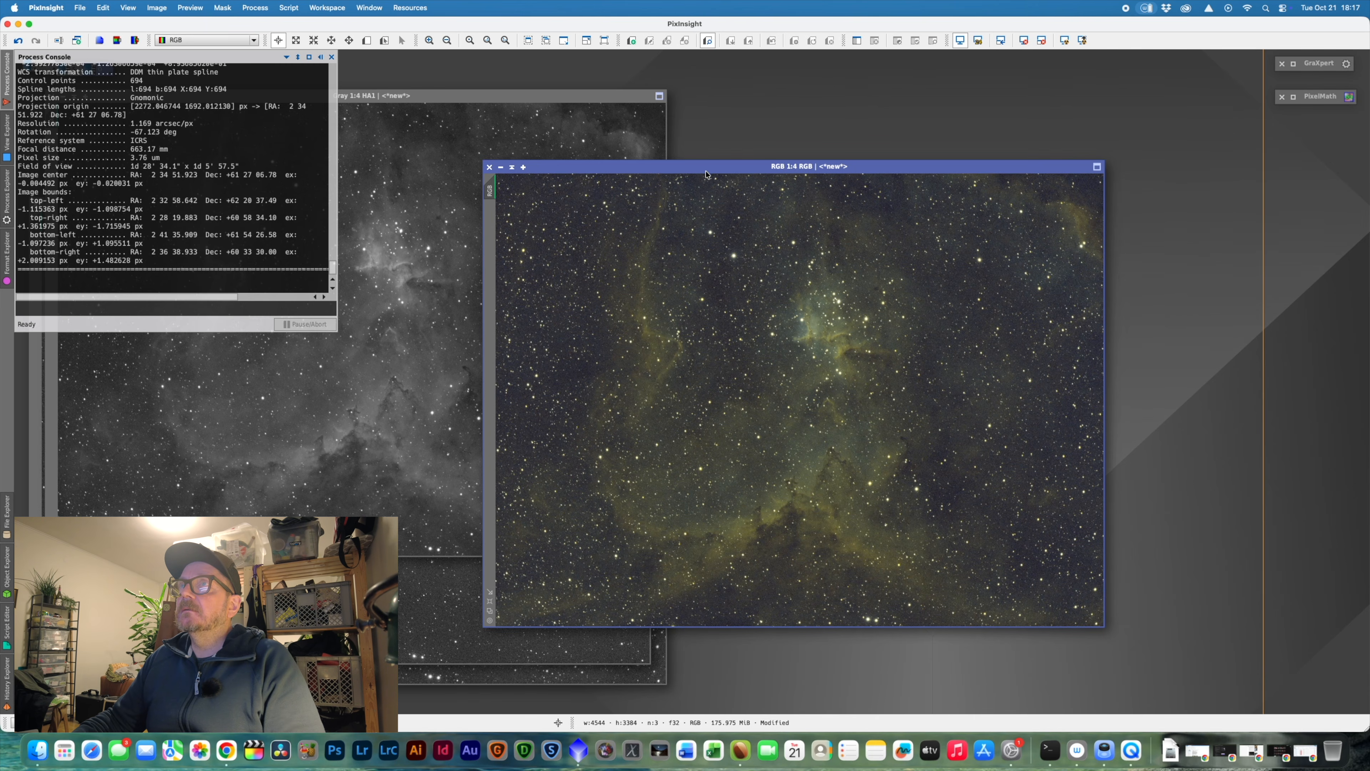
pyautogui.moveTo(706, 174); pyautogui.dragTo(795, 176)
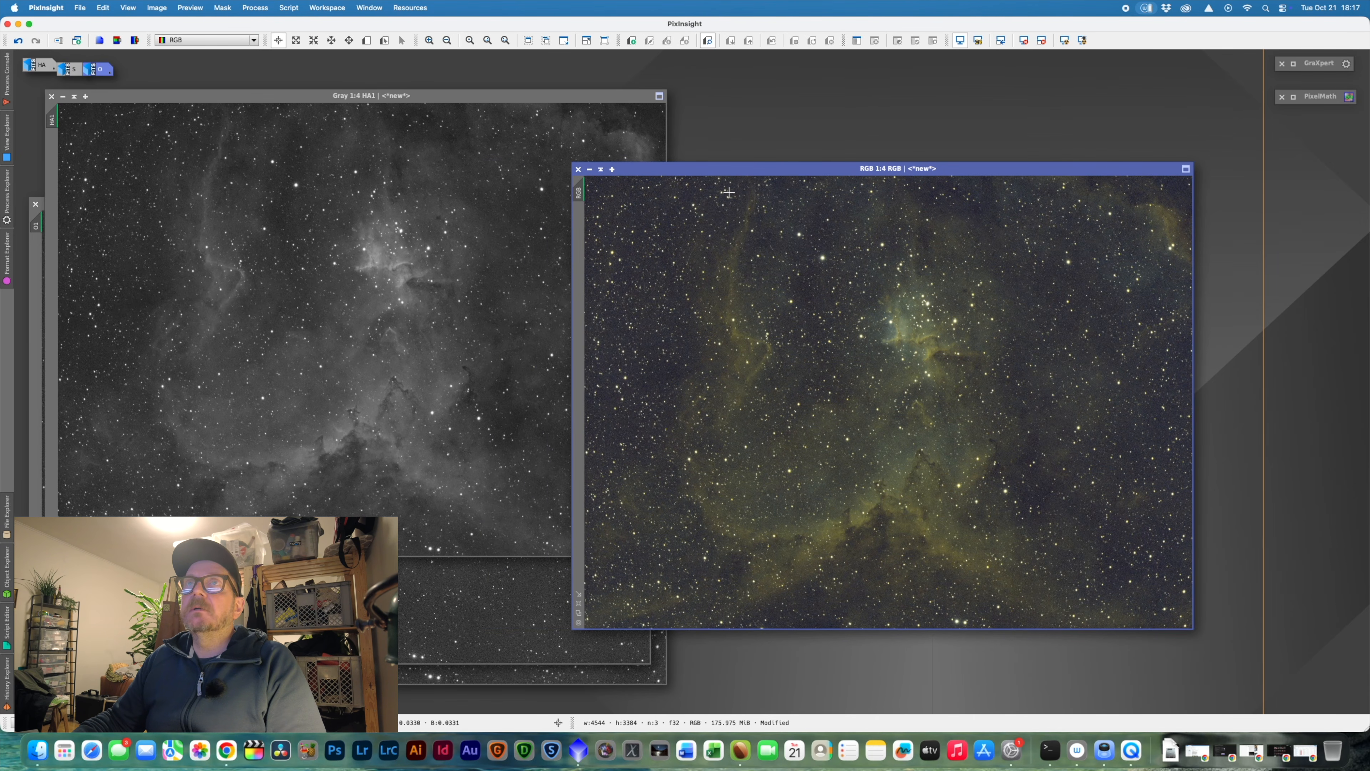
# - Apply SpectrophotometricColorCalibration to the RGB image using the Average Spiral Galaxy white reference and Sony Color Sensor UVIRcut filters
pyautogui.click(265, 12)
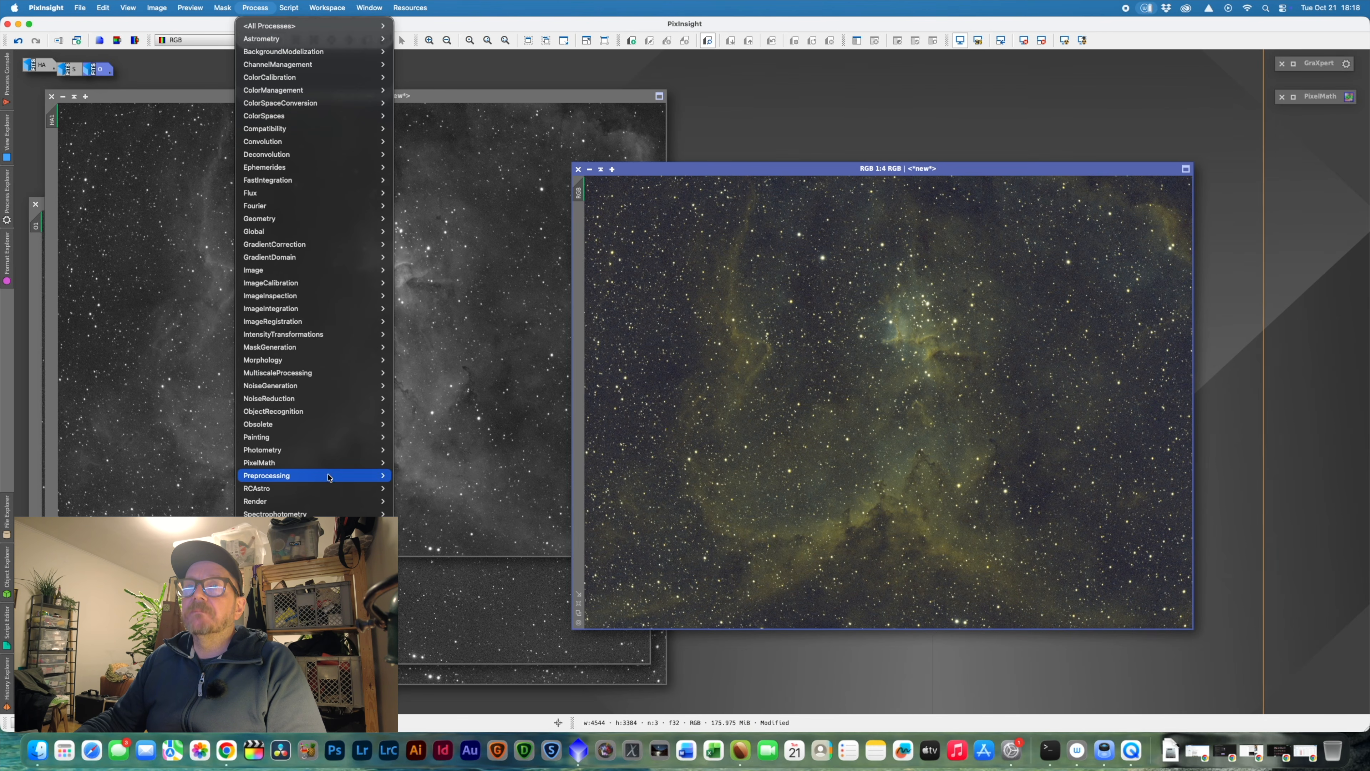
pyautogui.moveTo(323, 515)
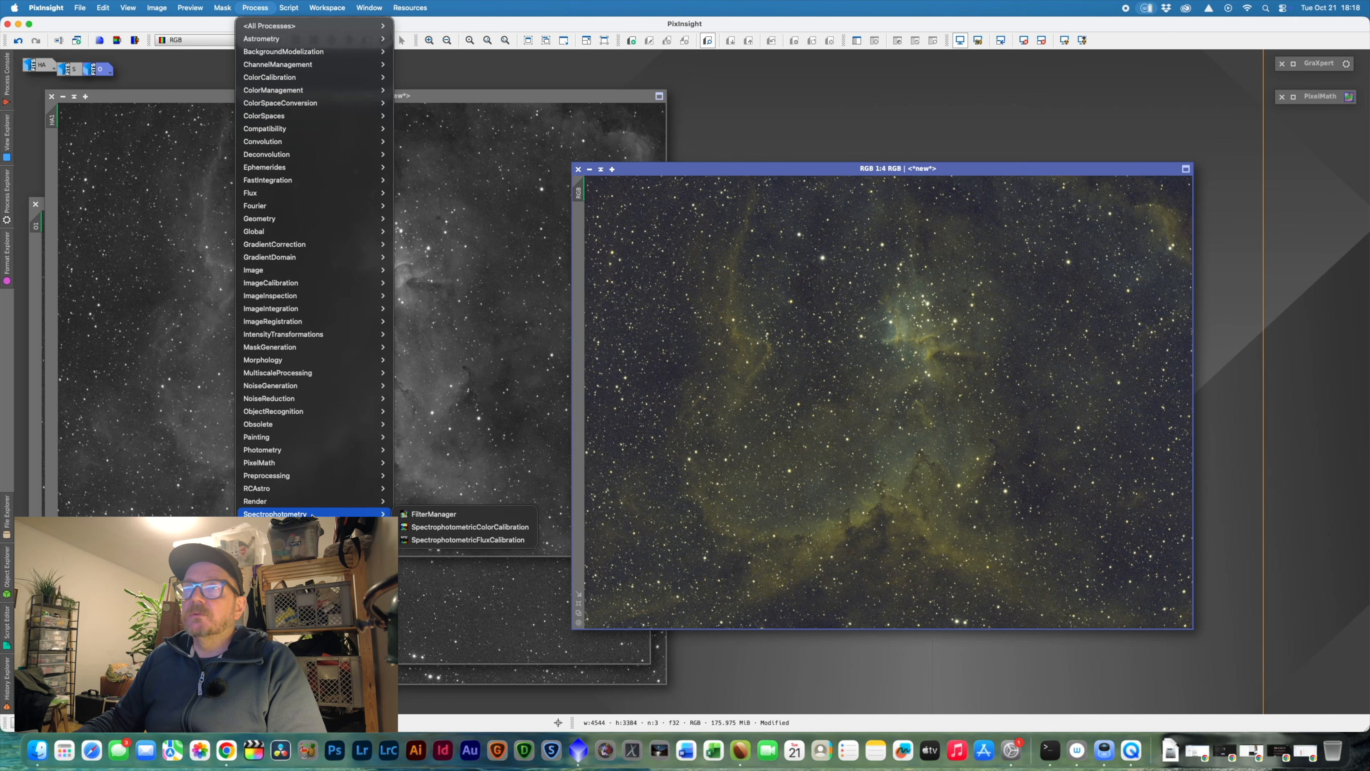
pyautogui.click(424, 527)
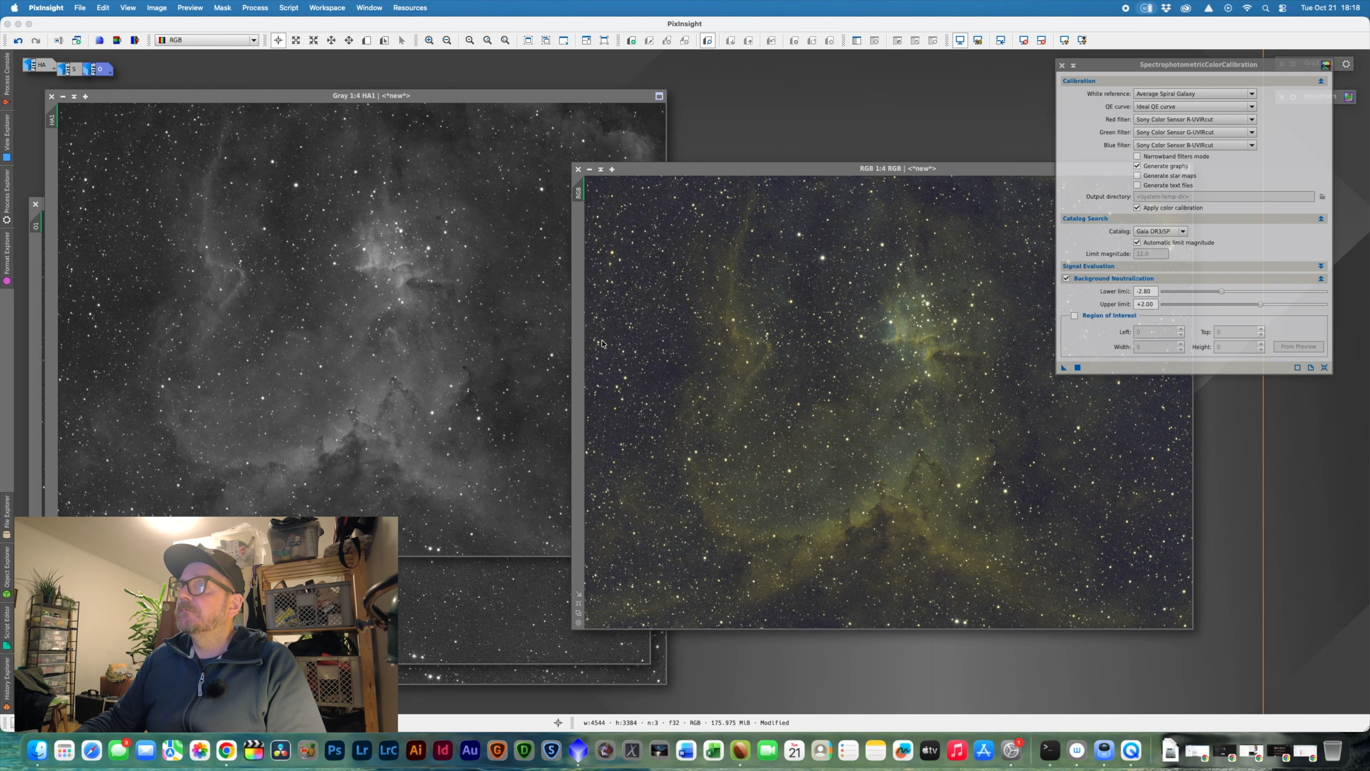
pyautogui.moveTo(834, 170); pyautogui.dragTo(646, 169)
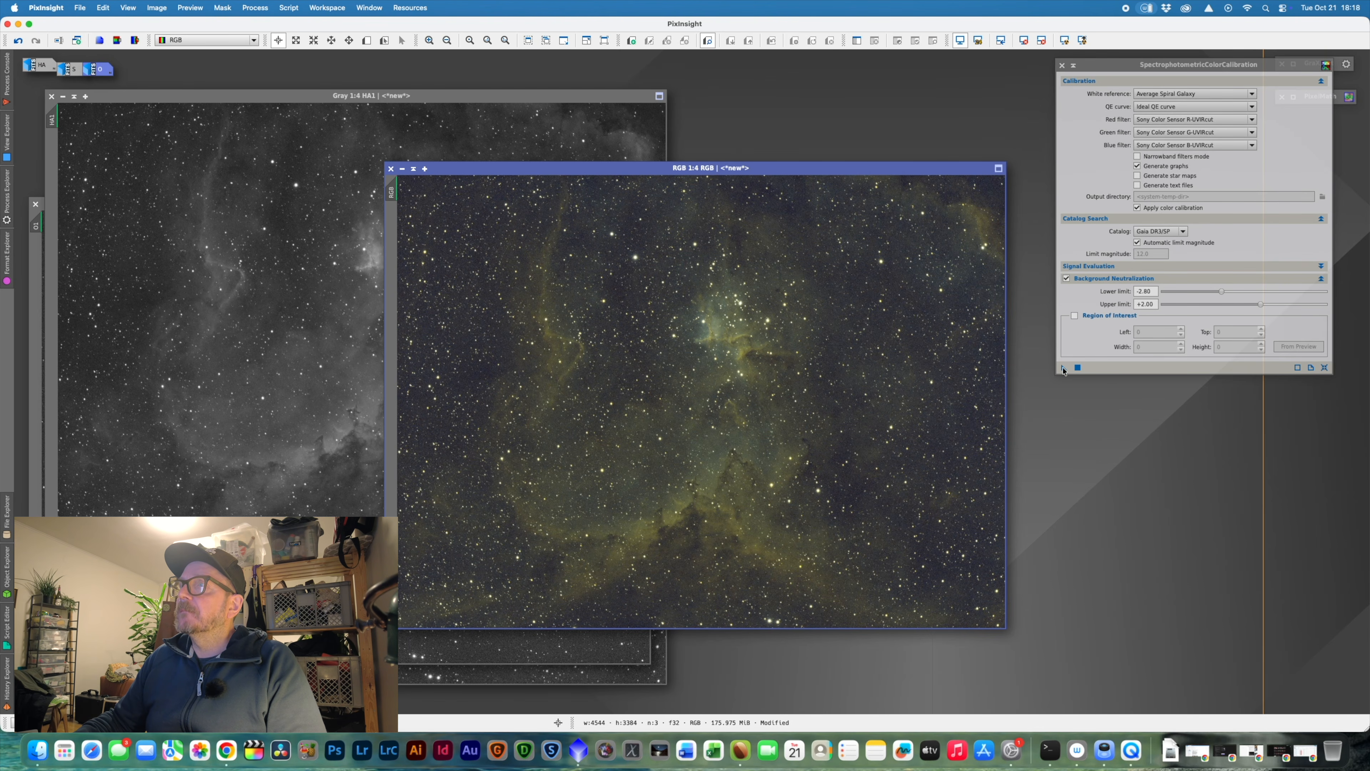
pyautogui.moveTo(1063, 369); pyautogui.dragTo(909, 359)
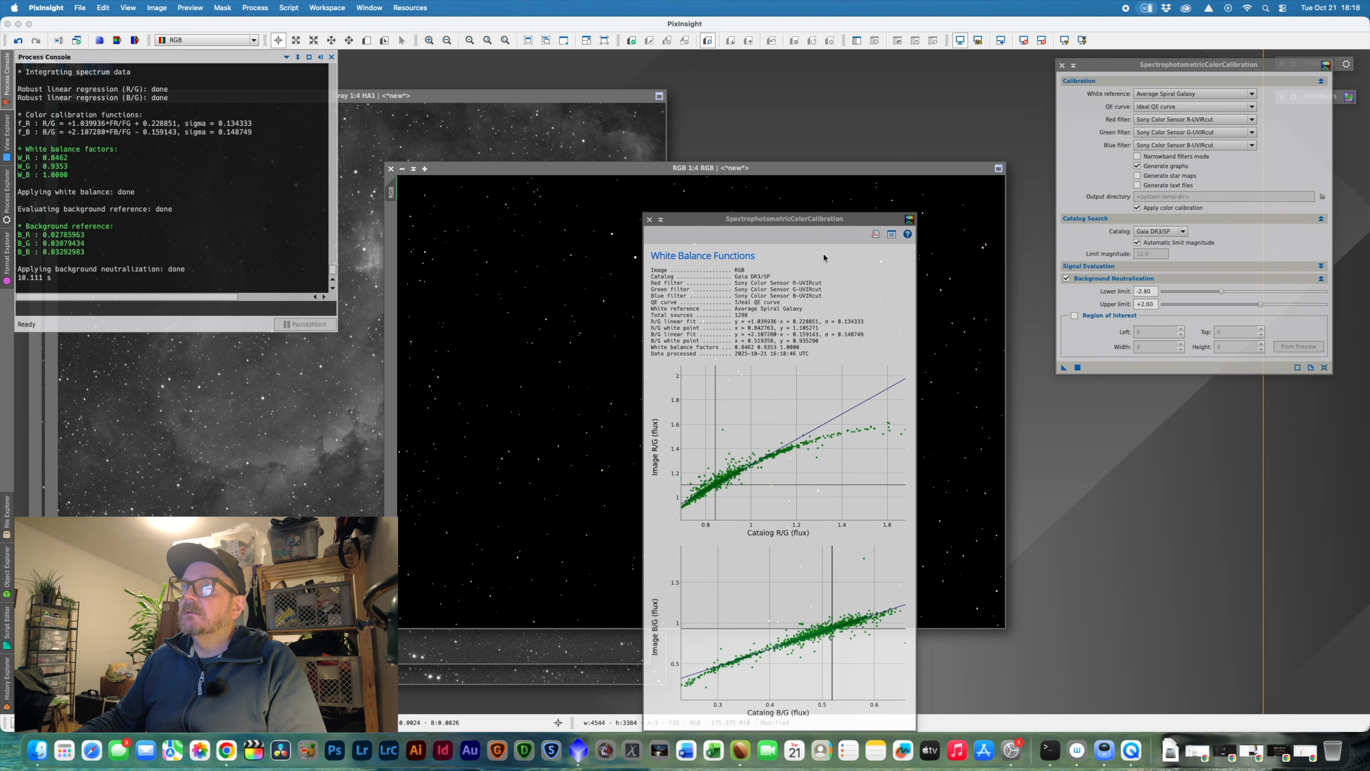
# - Examine the white balance function graphs from the colour calibration and close them
pyautogui.moveTo(818, 219); pyautogui.dragTo(868, 123)
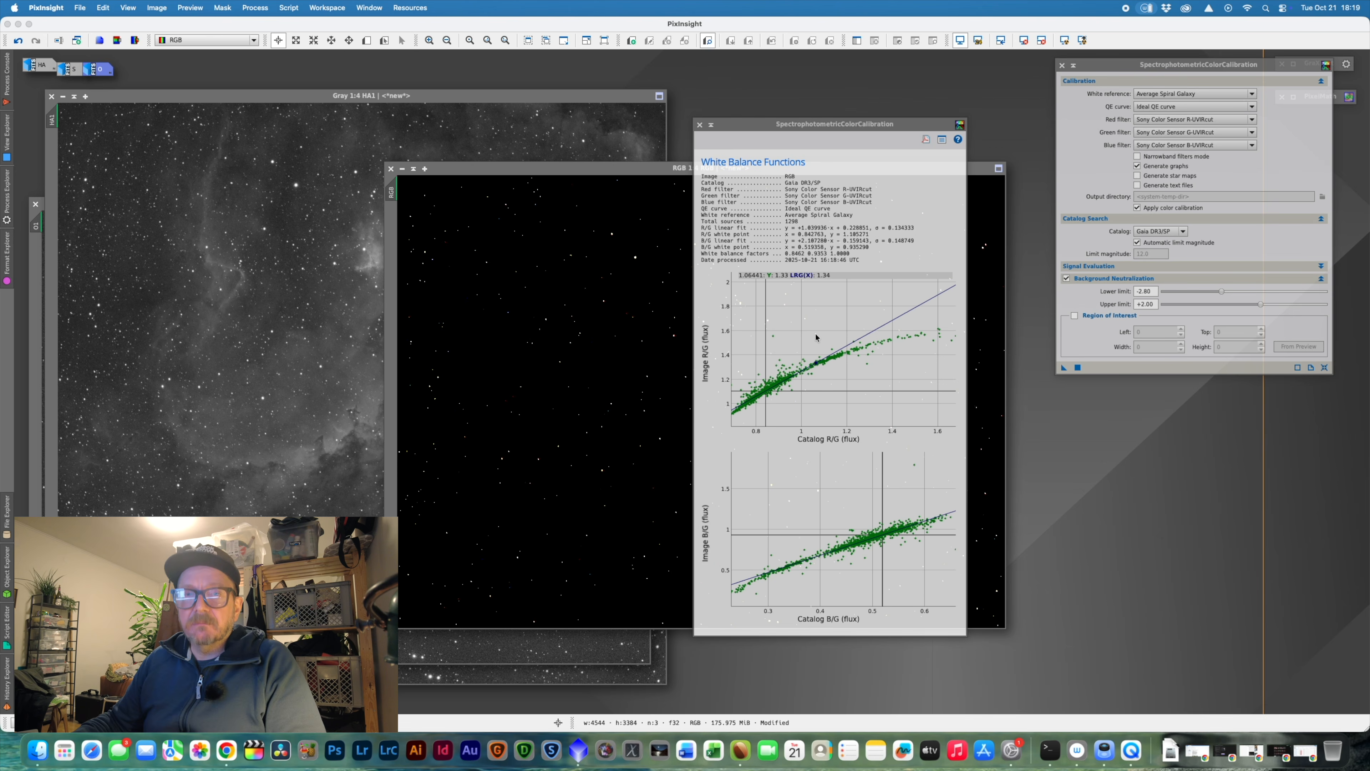
pyautogui.scroll(-1, 815, 335)
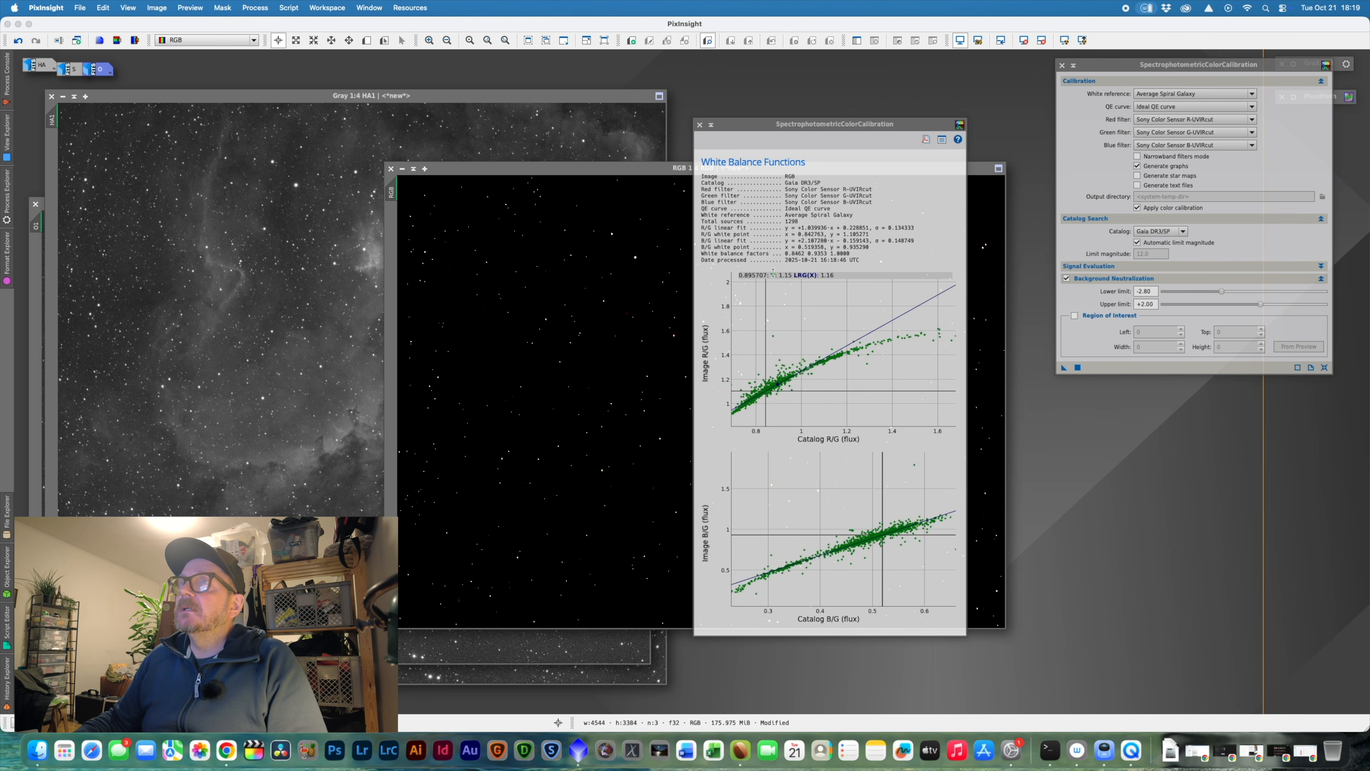
pyautogui.click(700, 124)
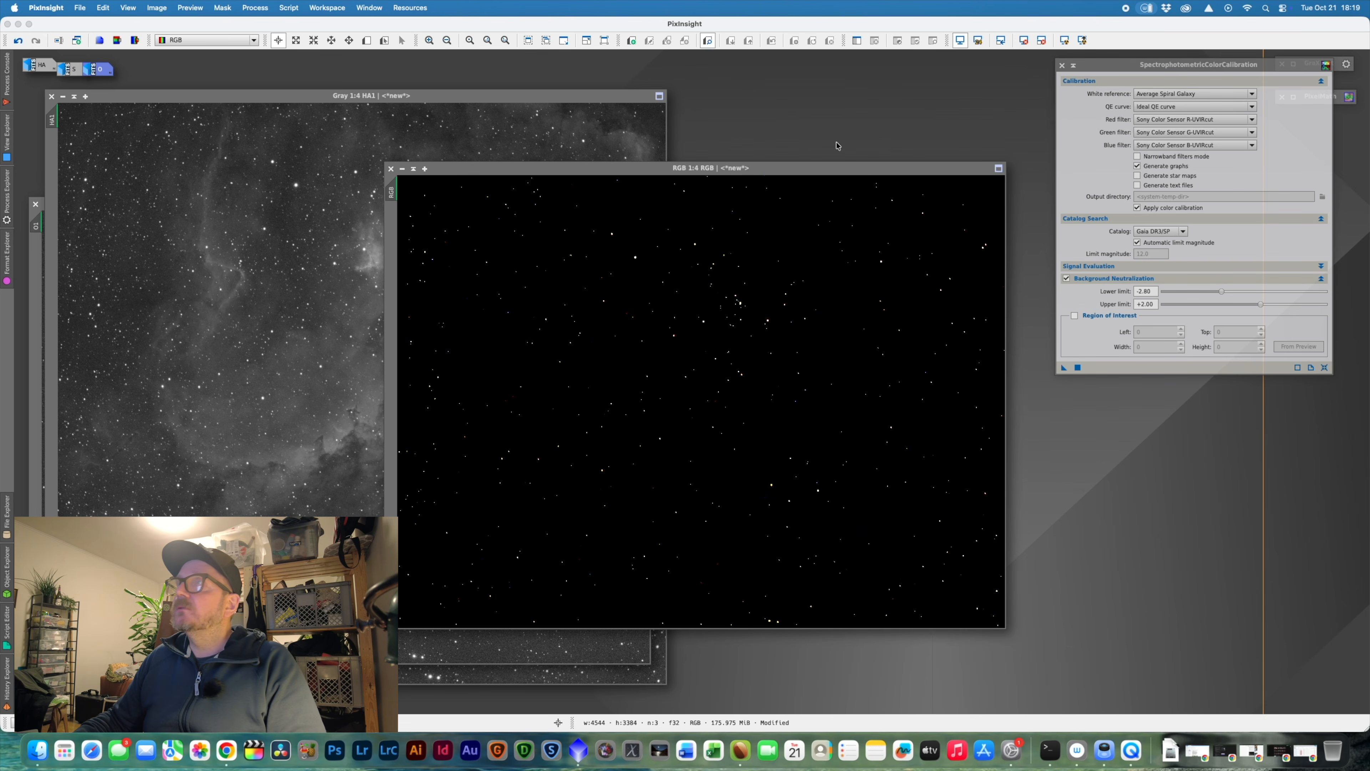
# - Refresh the auto-stretch of the calibrated RGB image and put away the SpectrophotometricColorCalibration dialog
pyautogui.click(1065, 41)
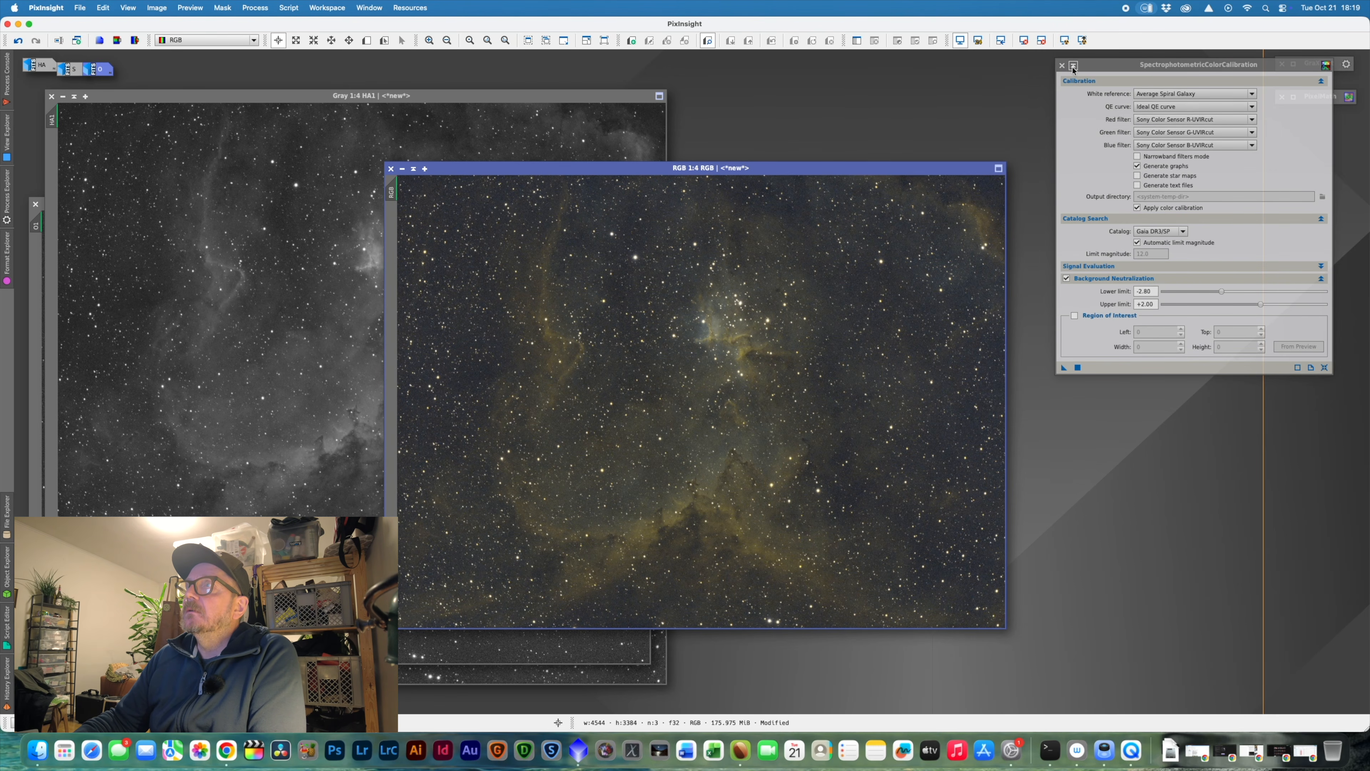
pyautogui.click(1073, 68)
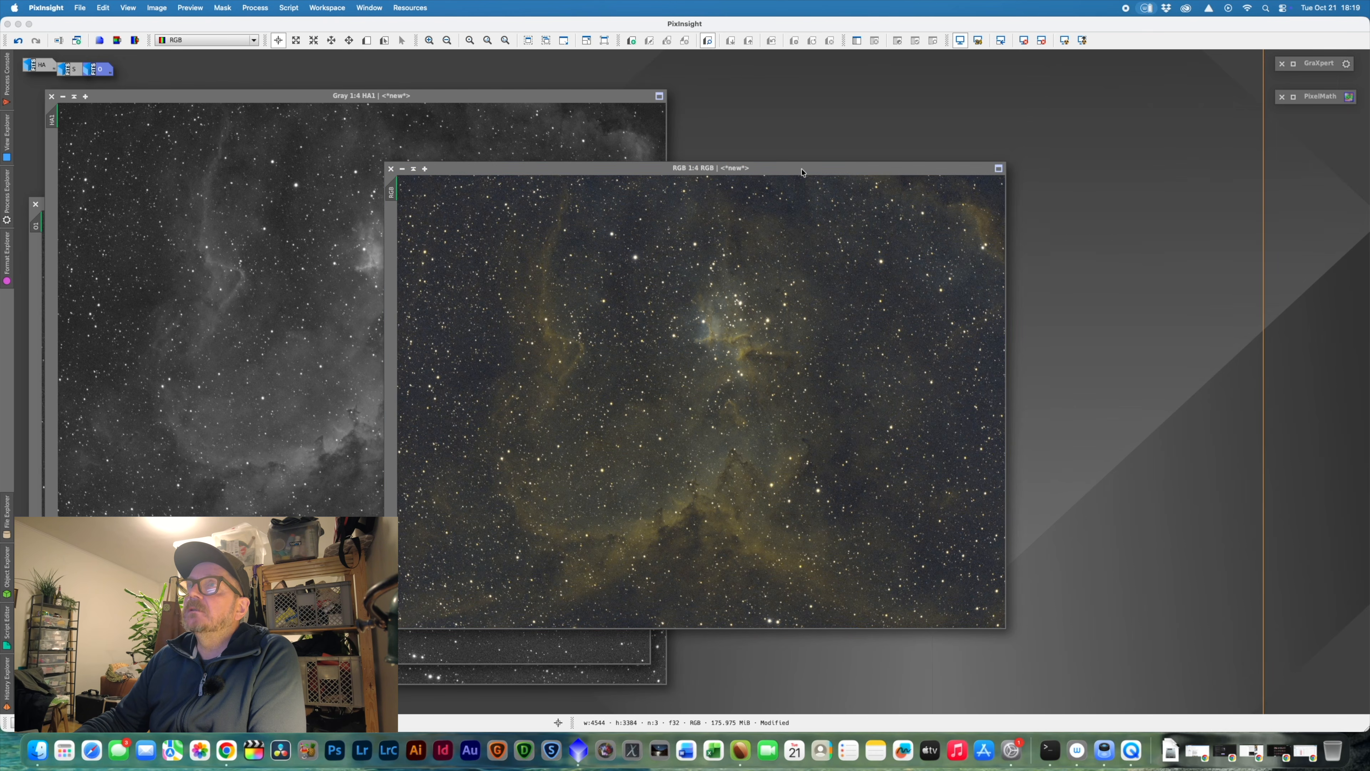
pyautogui.moveTo(802, 172); pyautogui.dragTo(917, 145)
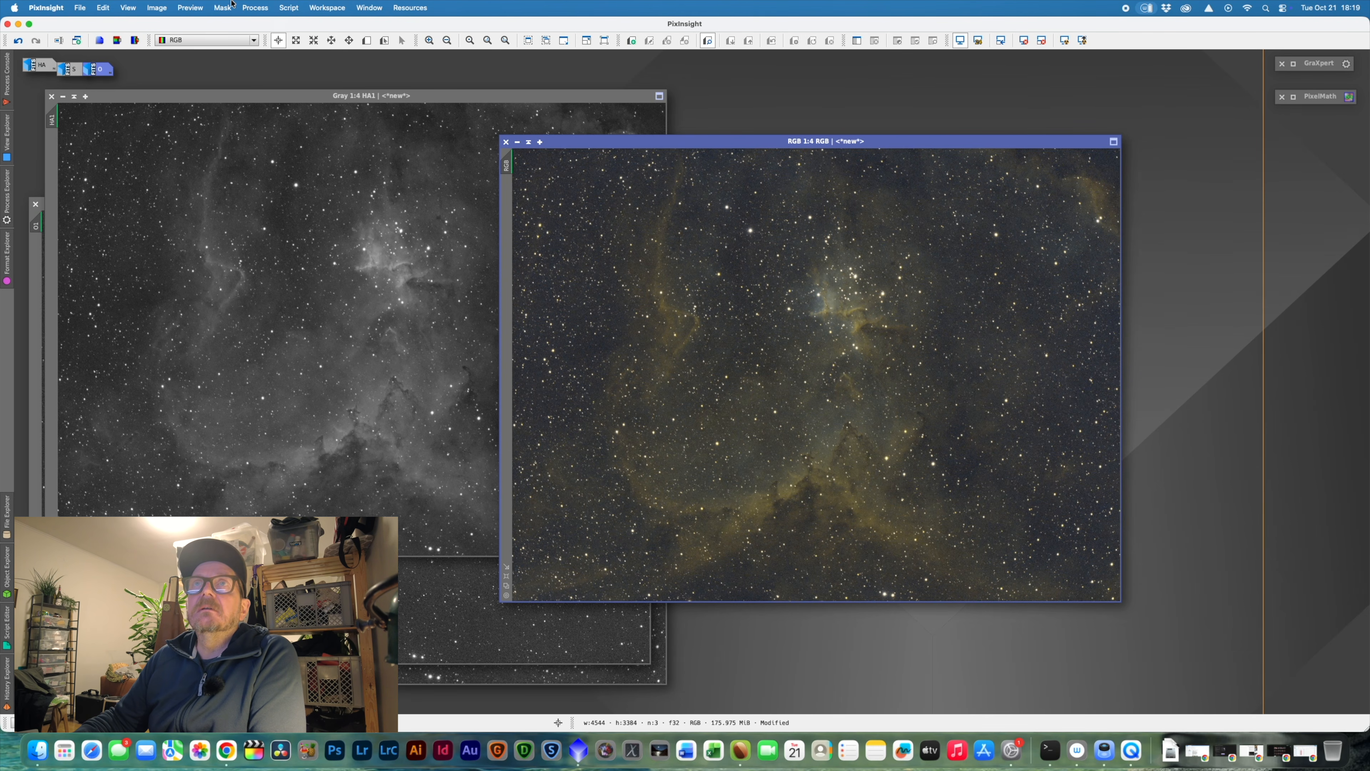
# - Reset BlurXTerminator to its defaults, apply it to the RGB image and collapse its dialog
pyautogui.click(254, 8)
pyautogui.moveTo(254, 24)
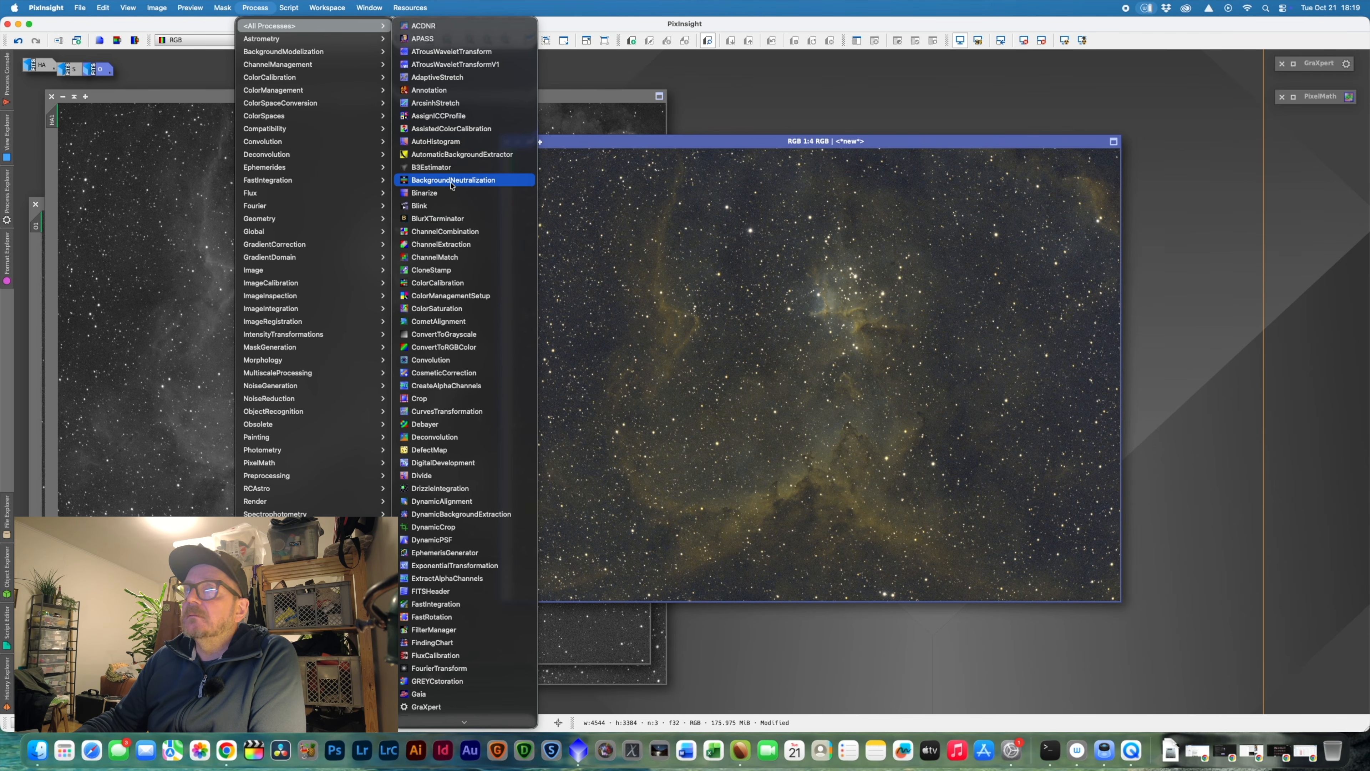
pyautogui.scroll(-3, 452, 185)
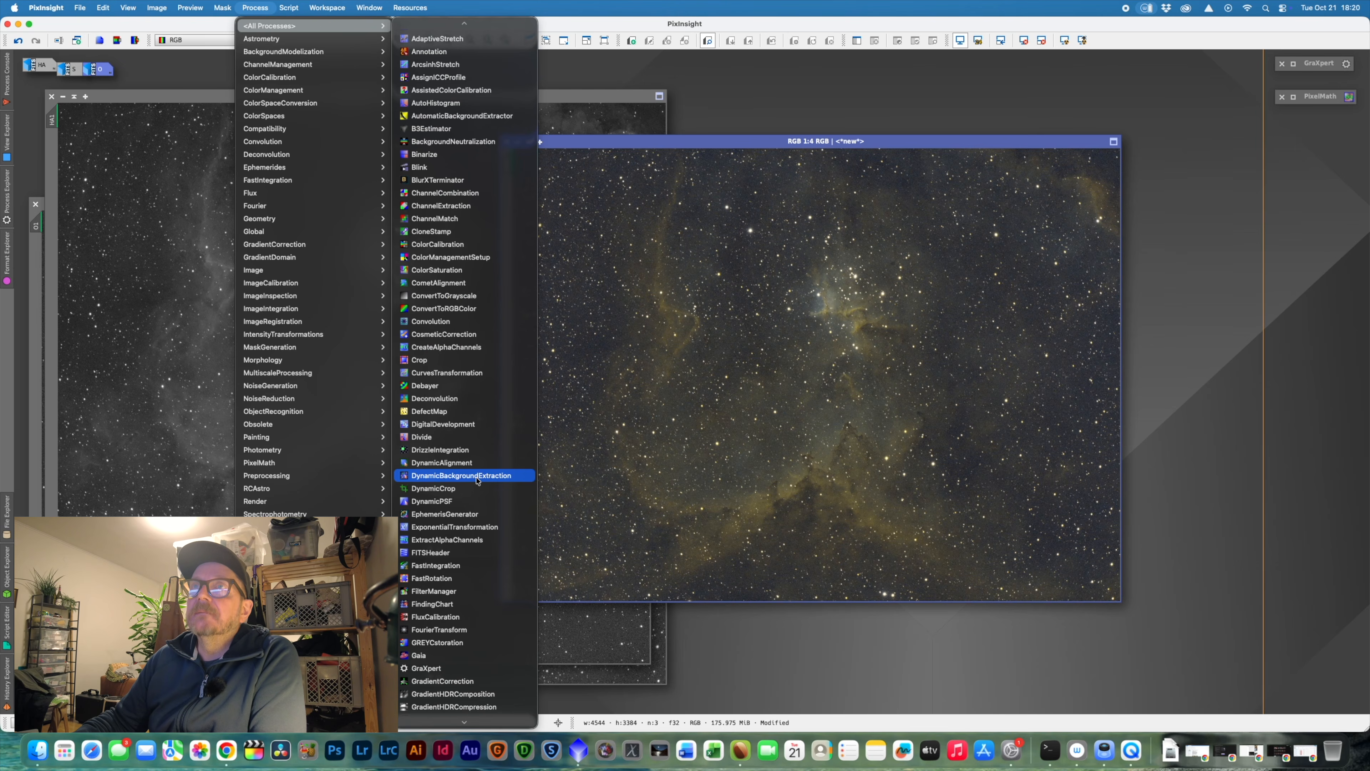
pyautogui.click(442, 183)
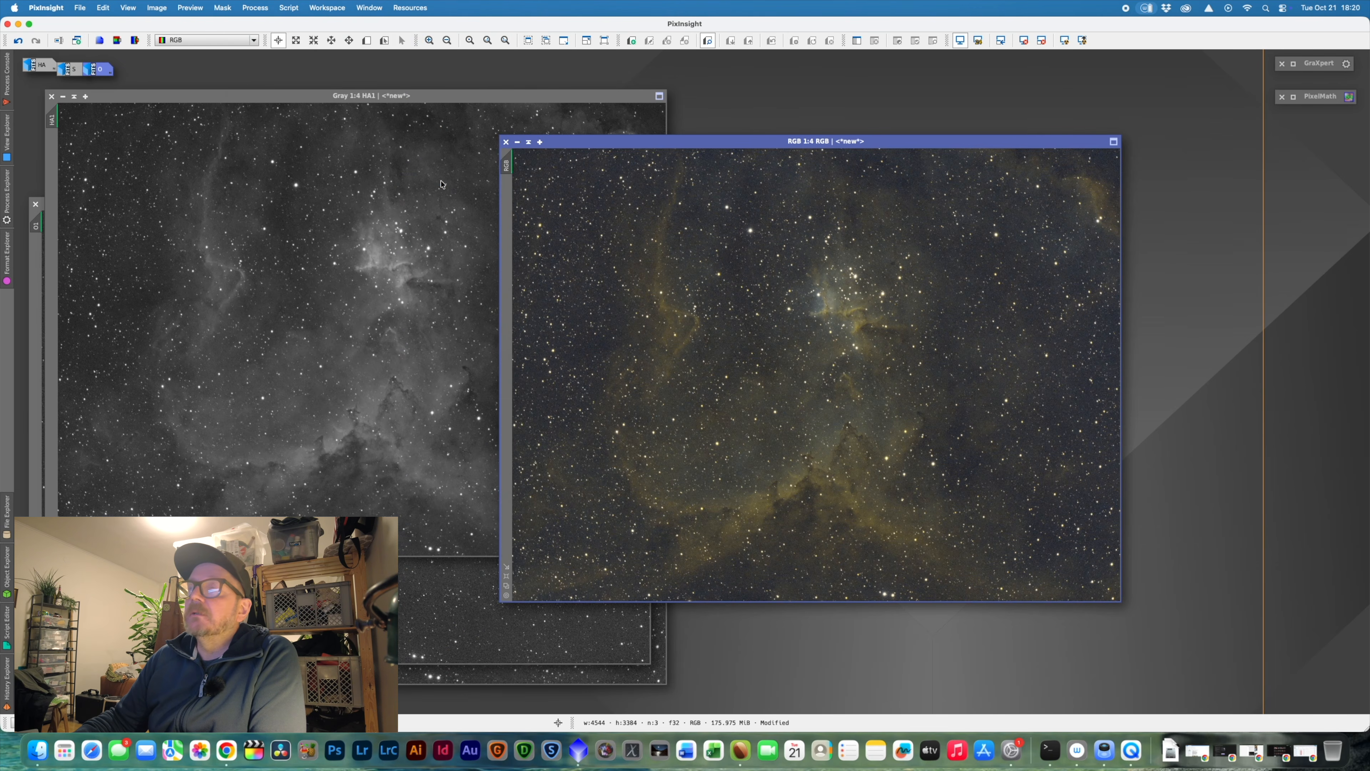
pyautogui.moveTo(838, 140); pyautogui.dragTo(782, 127)
pyautogui.click(1340, 366)
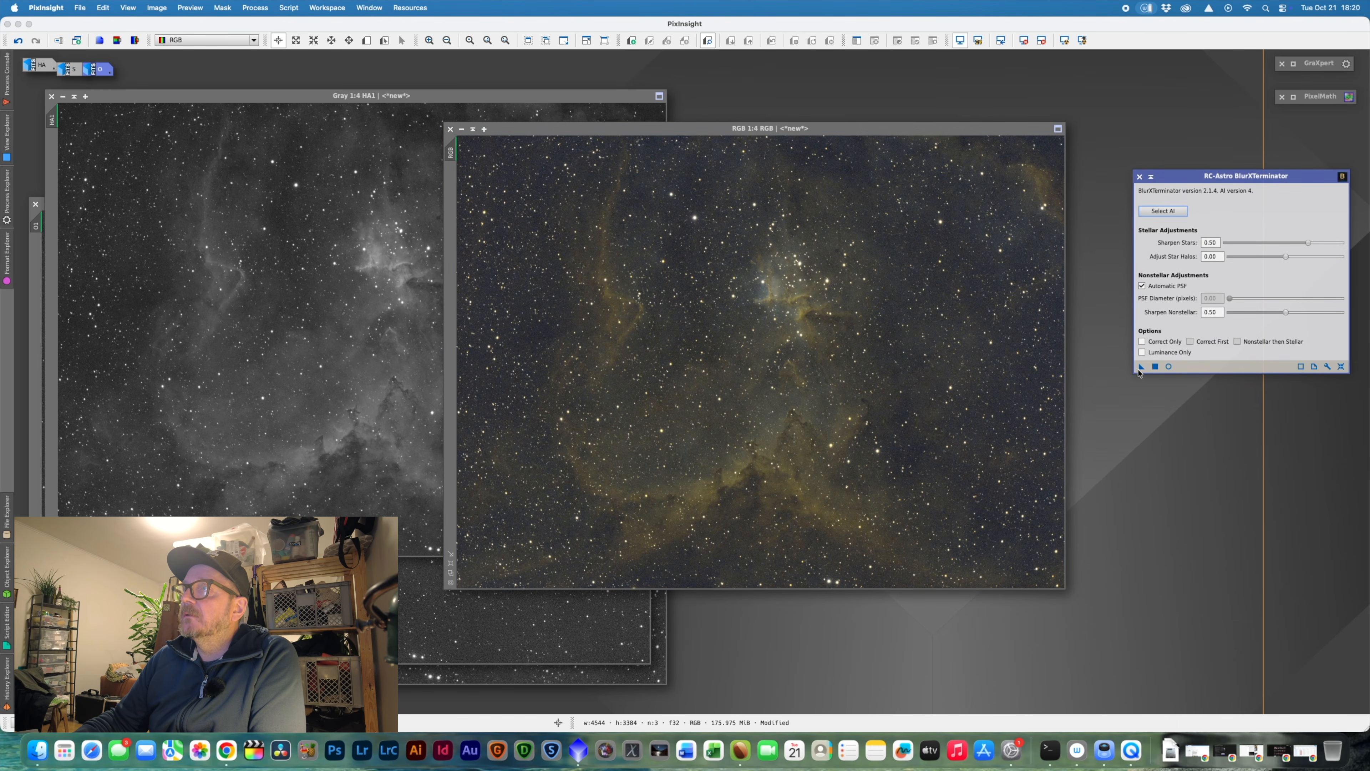
pyautogui.moveTo(1141, 367); pyautogui.dragTo(833, 362)
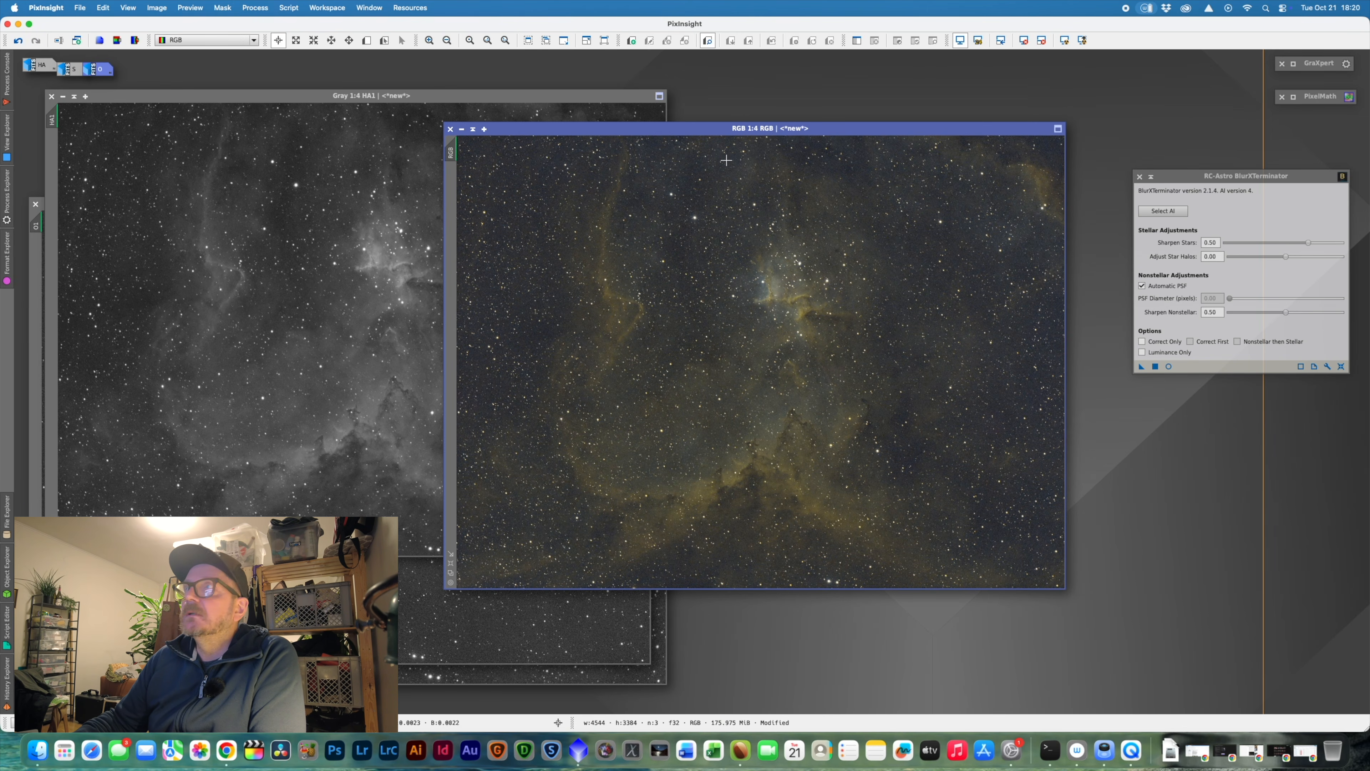
pyautogui.moveTo(1151, 176); pyautogui.dragTo(1155, 180)
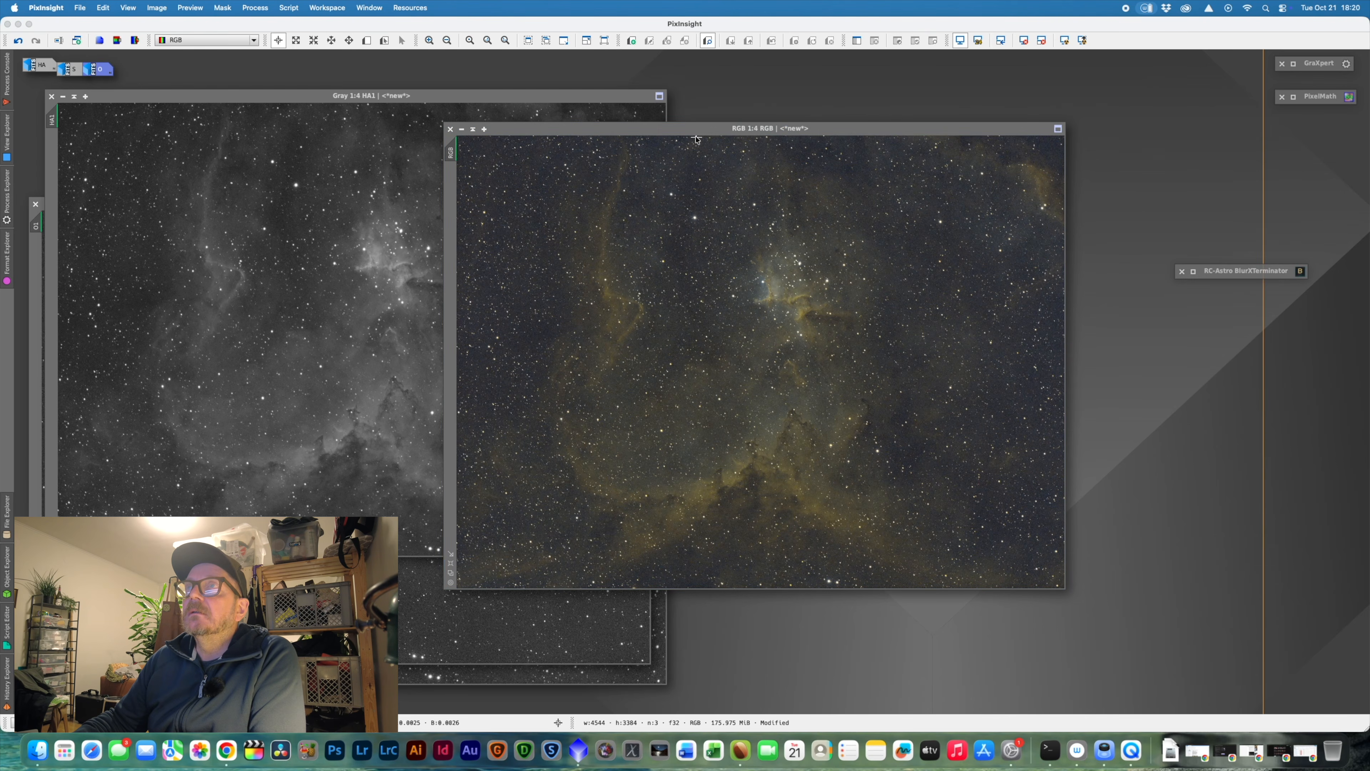
pyautogui.moveTo(694, 130); pyautogui.dragTo(719, 138)
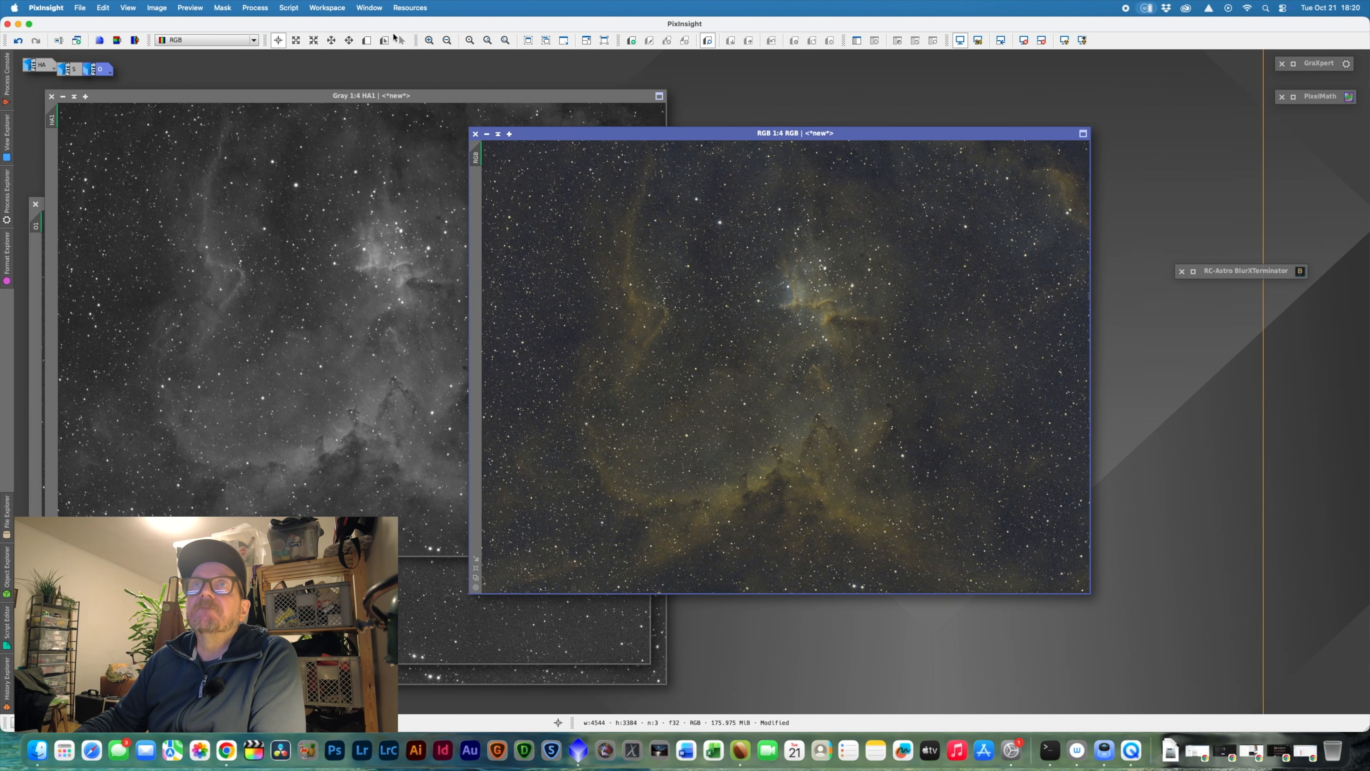
# - Apply StarXTerminator to the RGB image with Generate Star Image enabled
pyautogui.click(242, 6)
pyautogui.moveTo(323, 26)
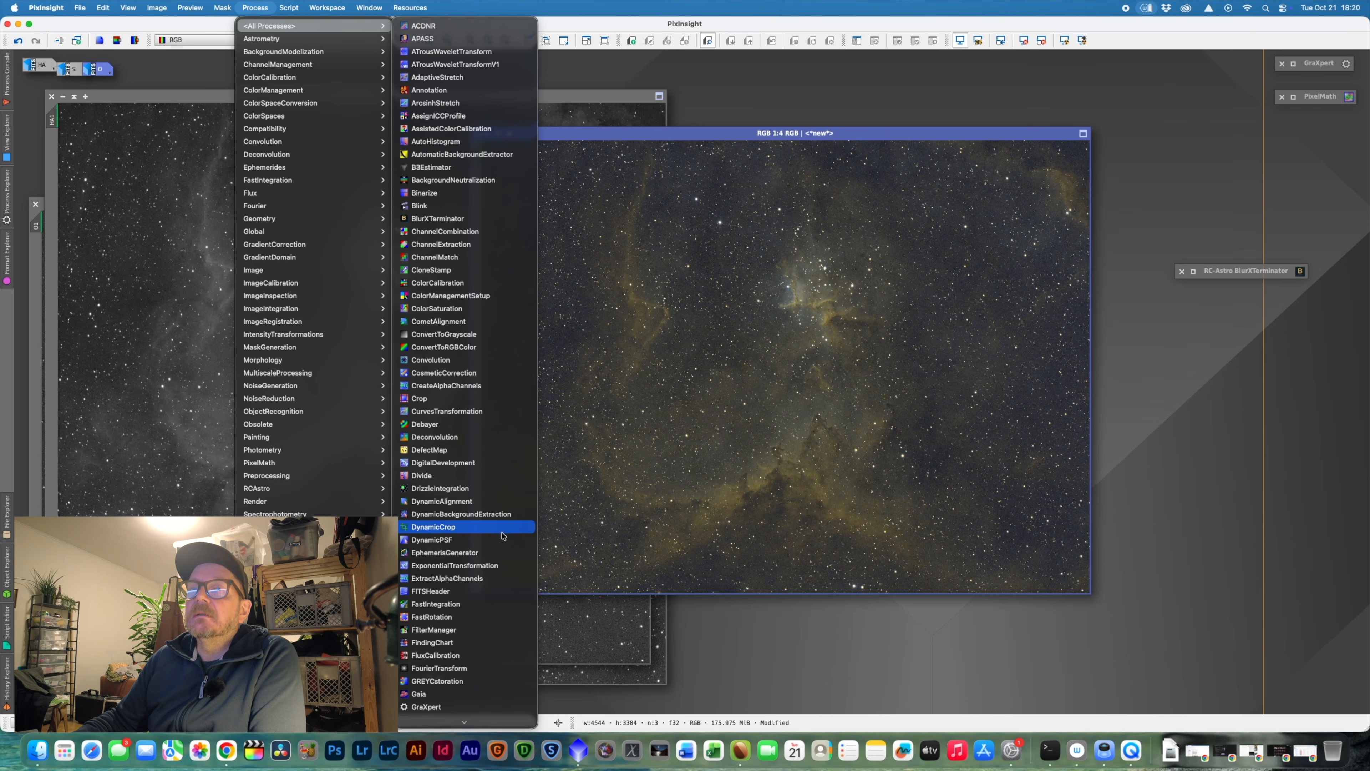
pyautogui.scroll(-10, 501, 535)
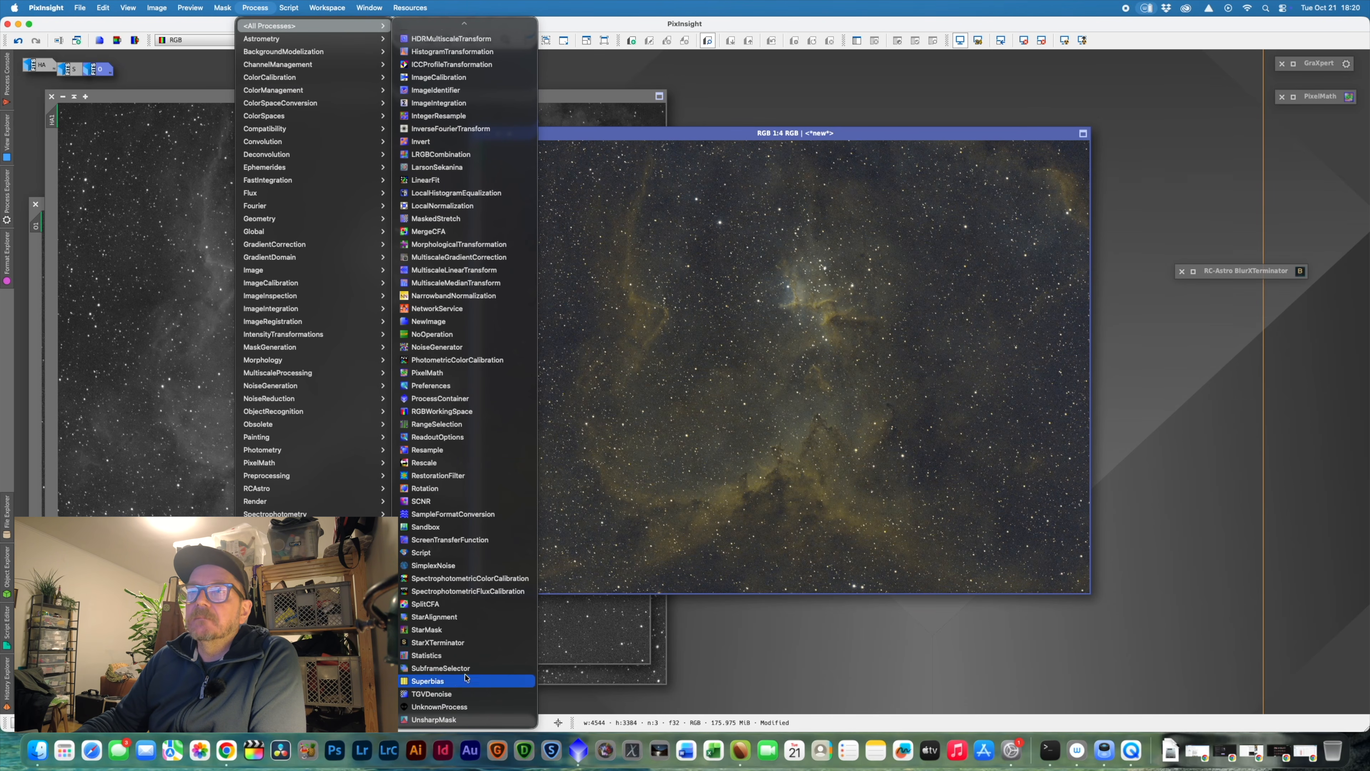
pyautogui.click(458, 642)
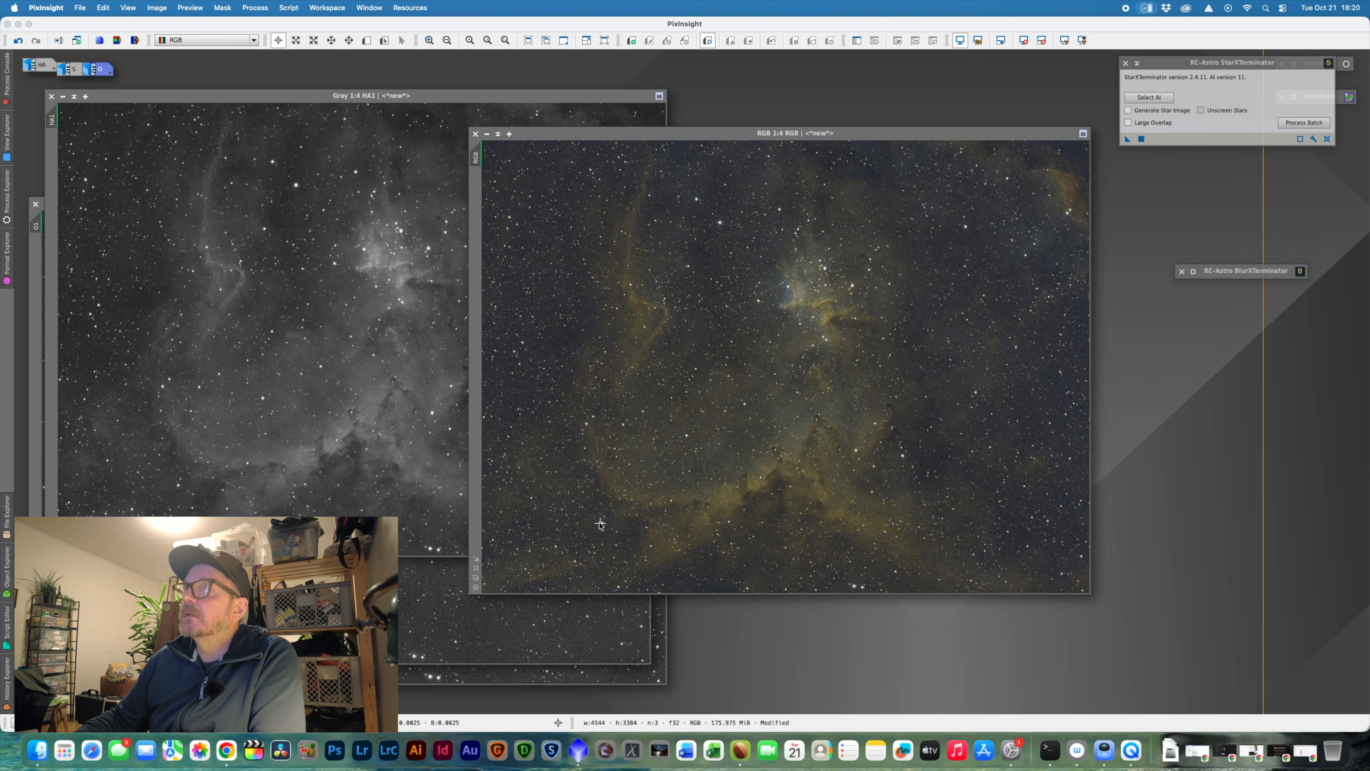
pyautogui.click(1127, 111)
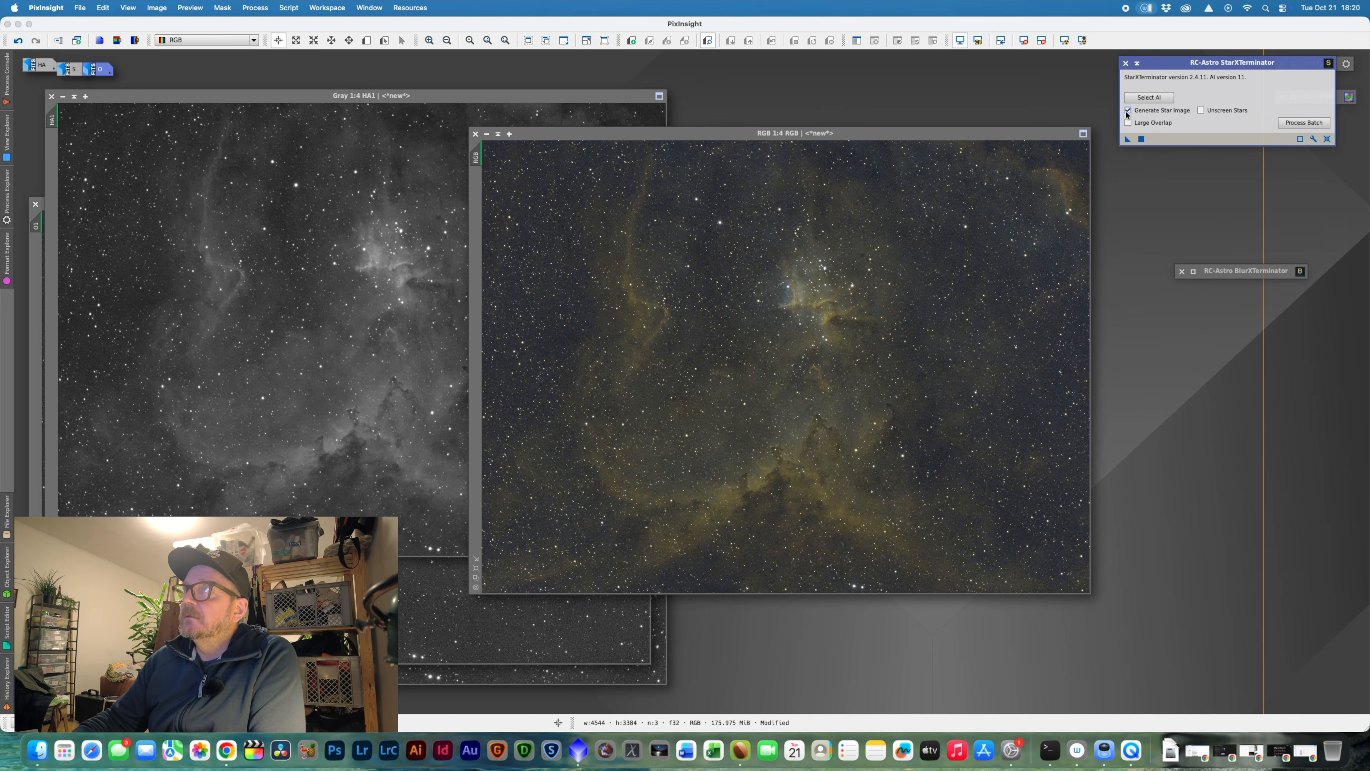
pyautogui.moveTo(1175, 66); pyautogui.dragTo(1160, 87)
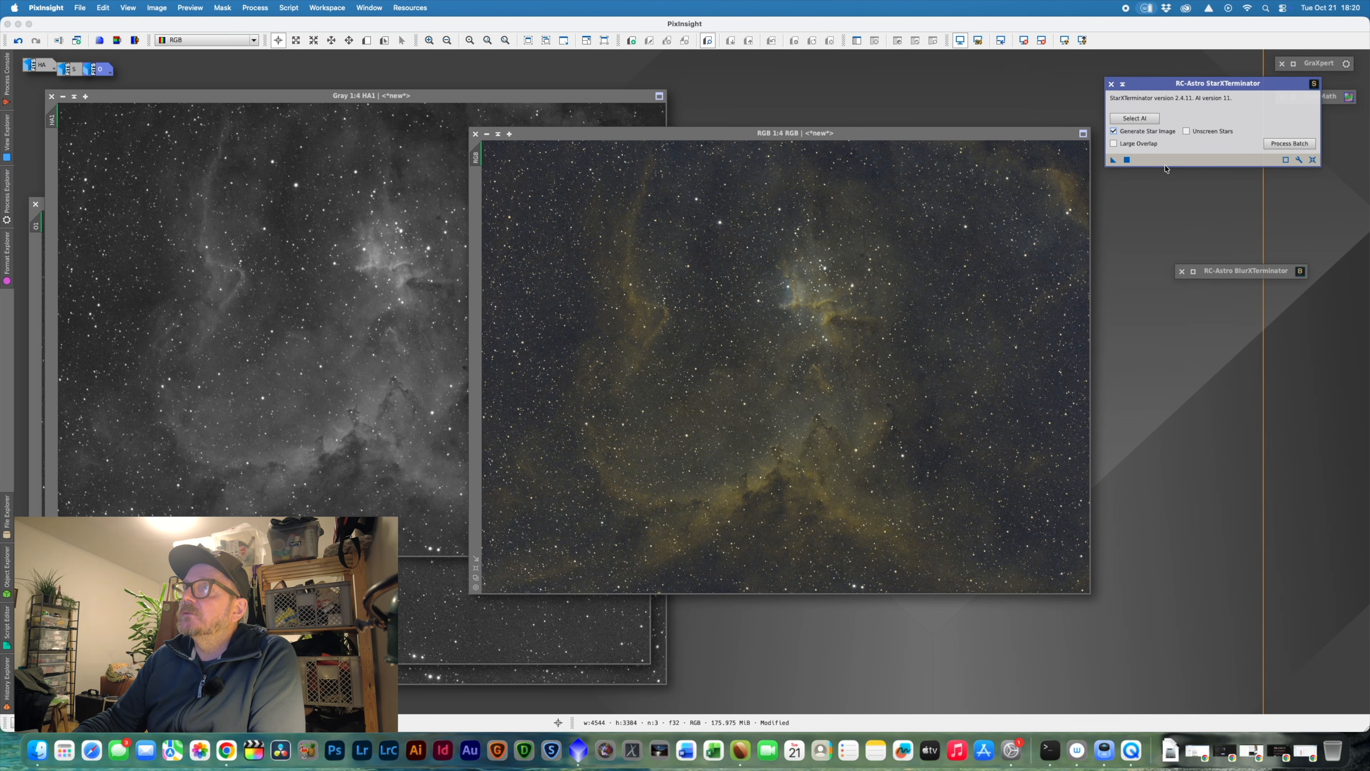
pyautogui.moveTo(1113, 159); pyautogui.dragTo(963, 242)
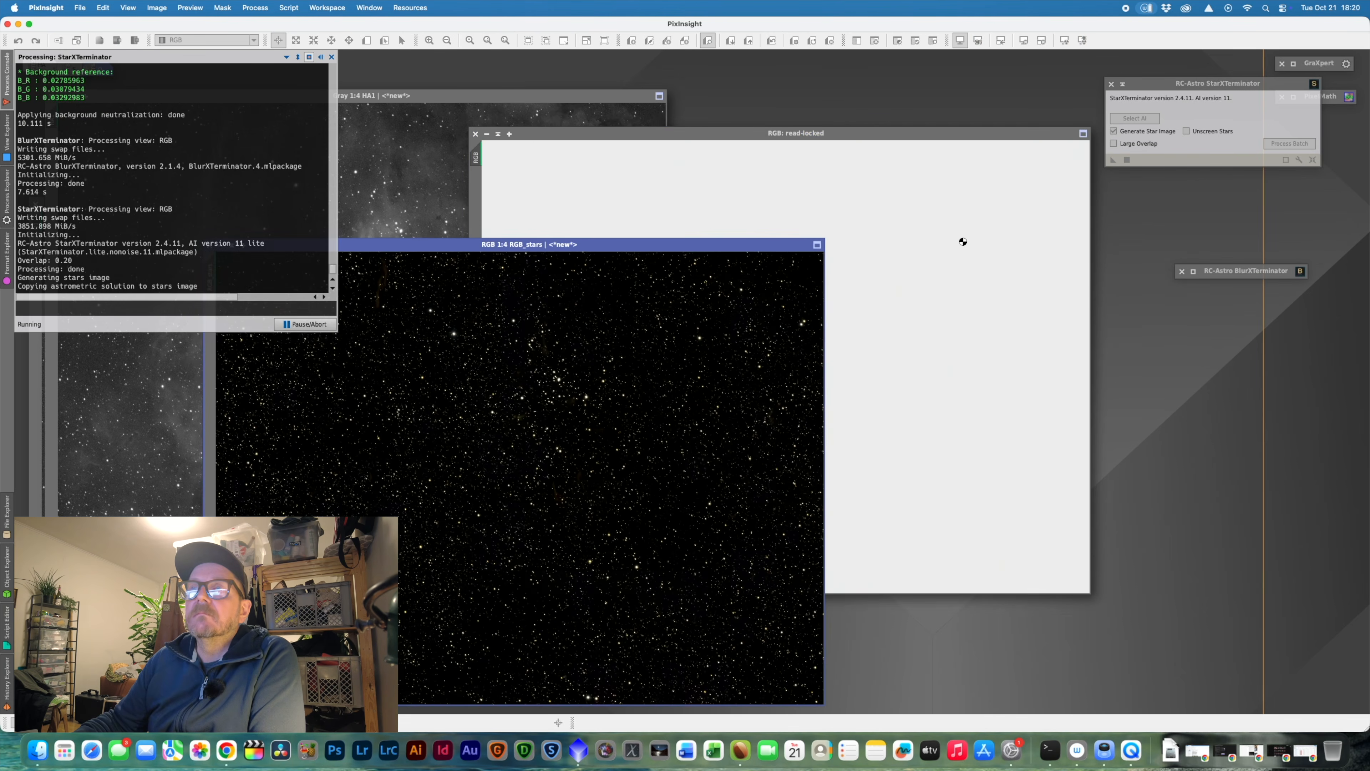
# - Minimise the starless RGB image and the RGB_stars image to icons and park them clear of the channel images
pyautogui.click(566, 132)
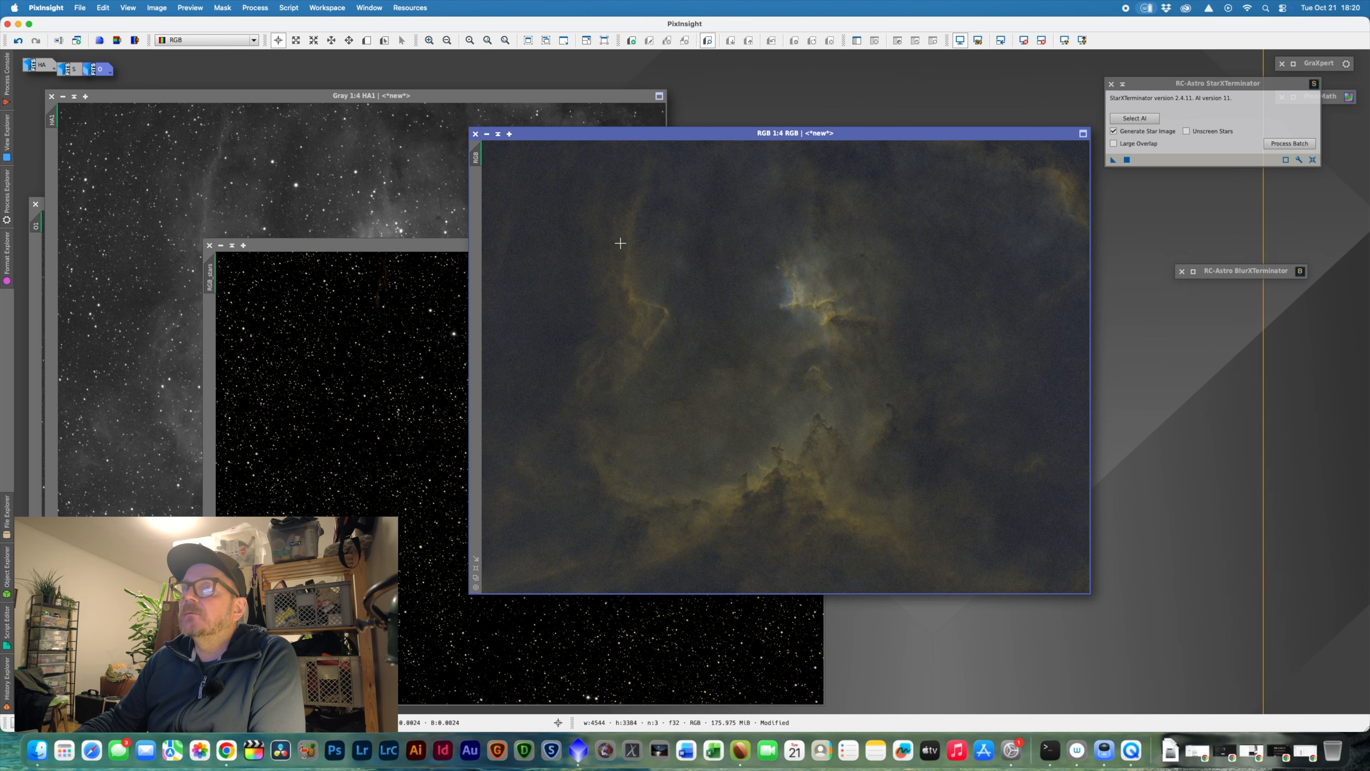
pyautogui.click(486, 134)
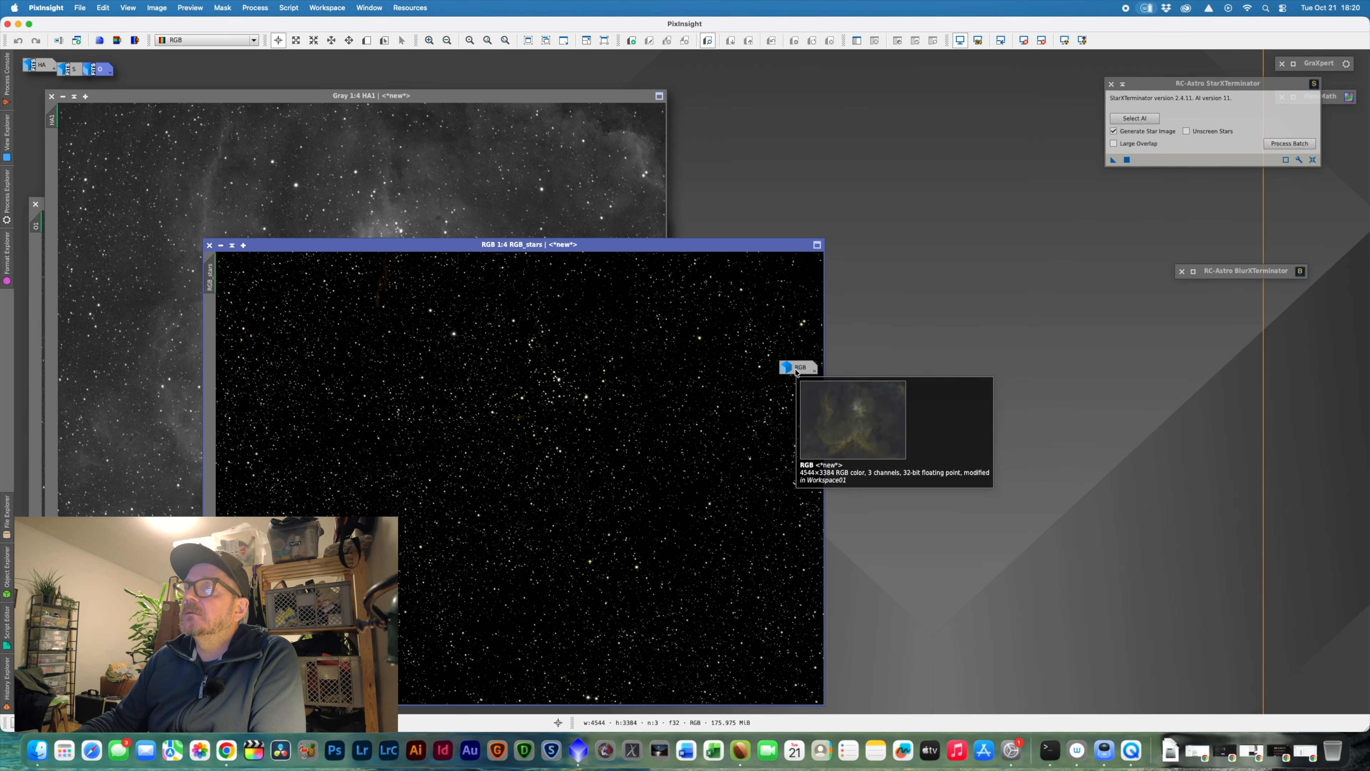
pyautogui.moveTo(798, 368); pyautogui.dragTo(1297, 243)
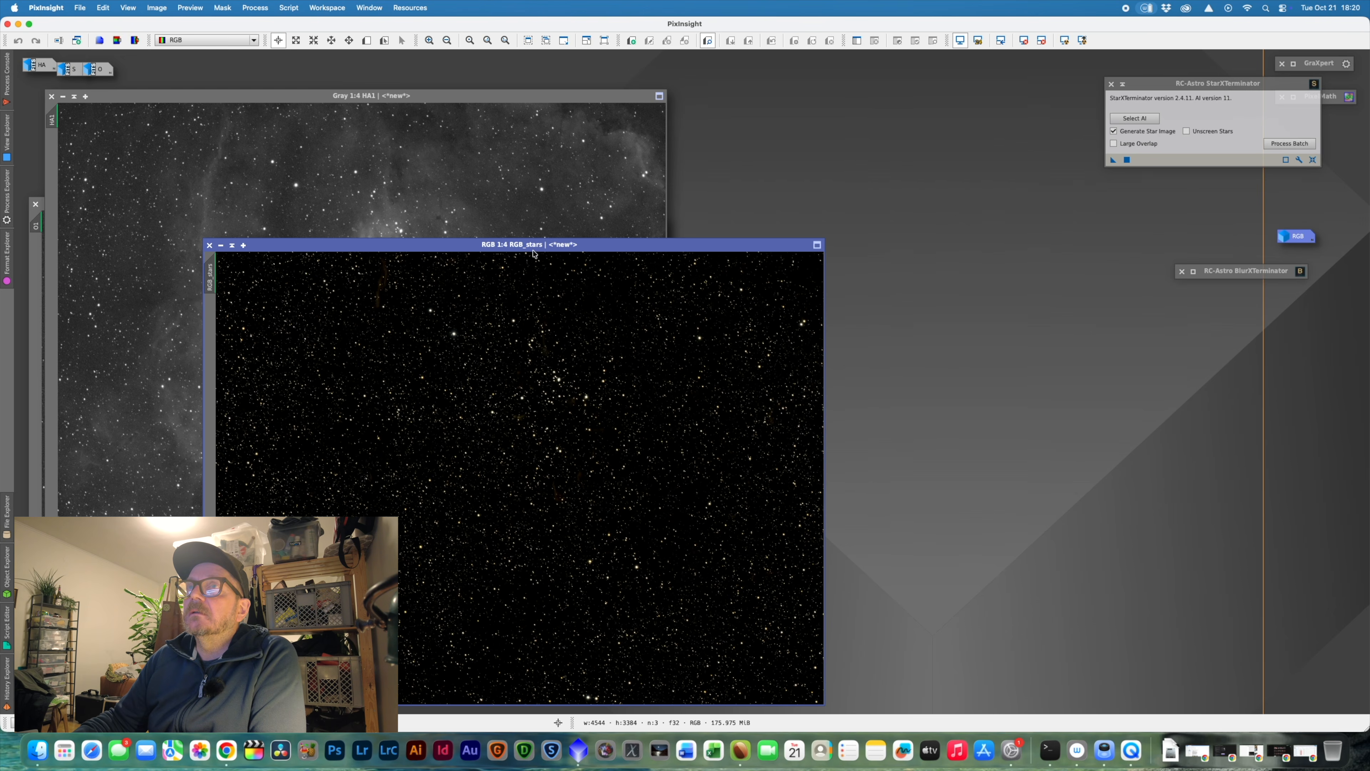
pyautogui.moveTo(522, 245); pyautogui.dragTo(783, 139)
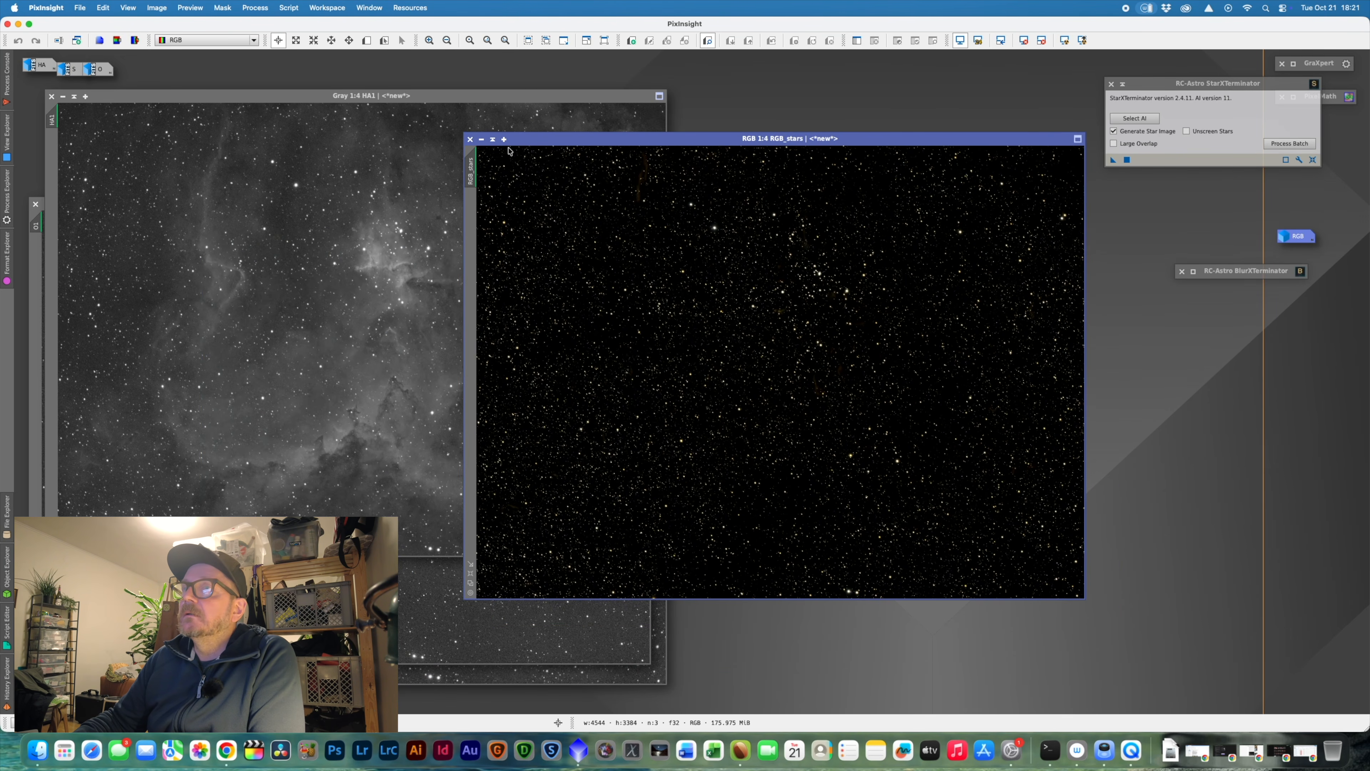
pyautogui.click(481, 141)
pyautogui.moveTo(803, 374); pyautogui.dragTo(1071, 65)
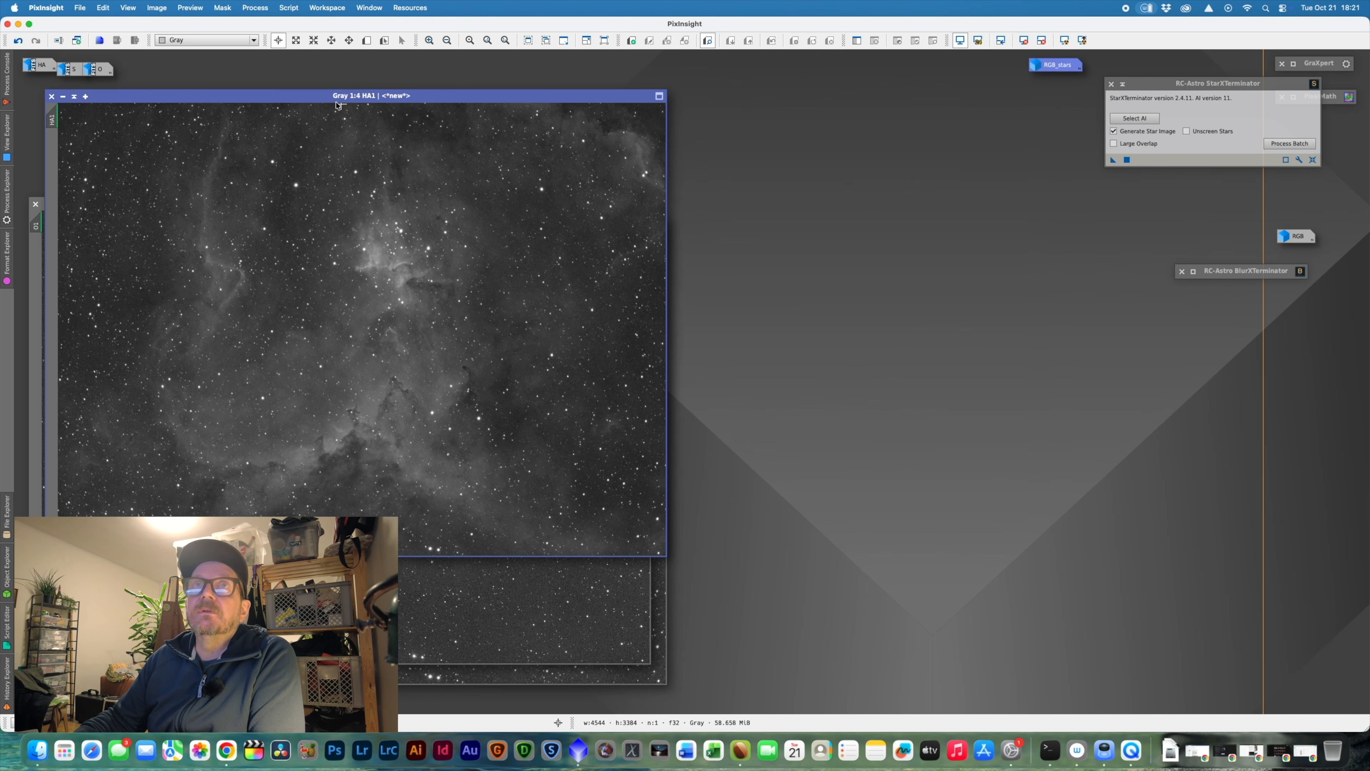
# - Move the HA1 image clear of the other channels and apply BlurXTerminator to it with default settings
pyautogui.moveTo(215, 106)
pyautogui.mouseDown()
pyautogui.moveTo(300, 113)
pyautogui.moveTo(235, 111)
pyautogui.mouseUp()
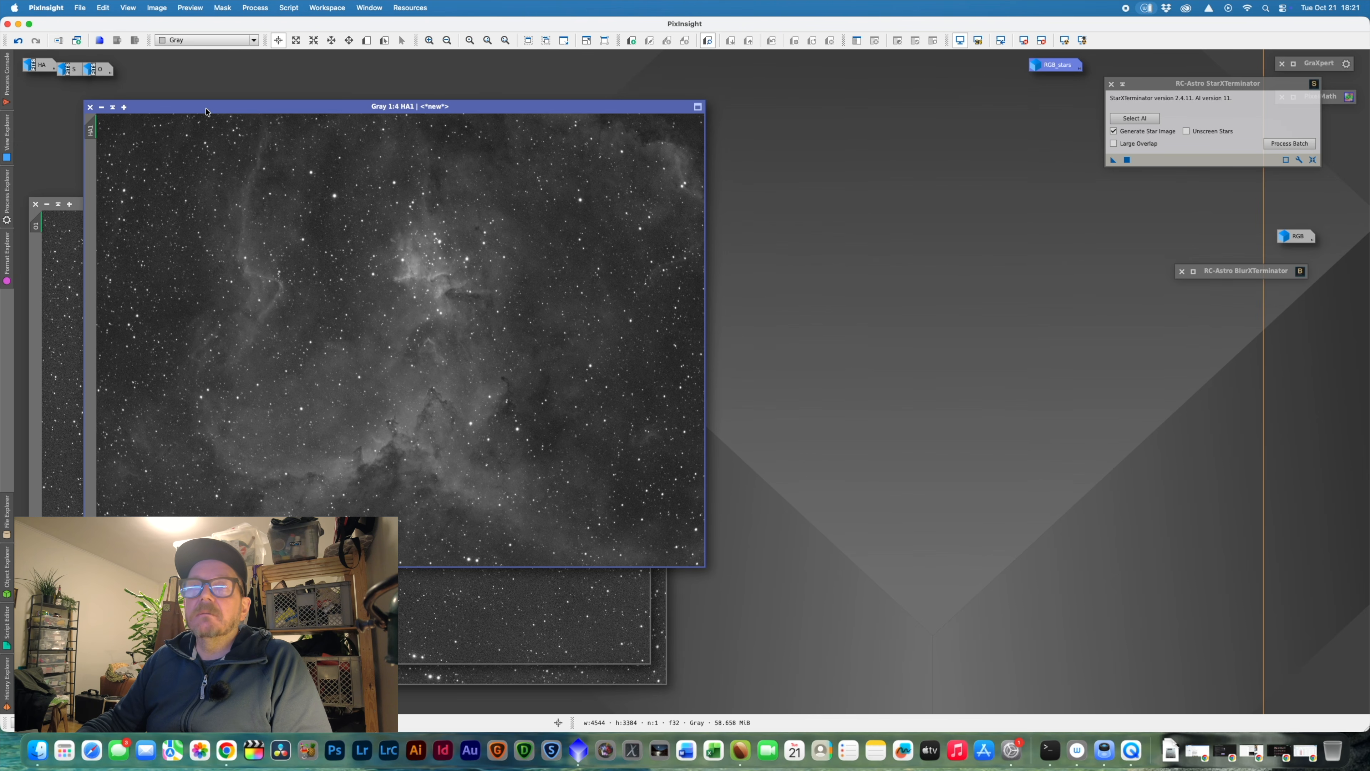
pyautogui.moveTo(206, 111); pyautogui.dragTo(570, 126)
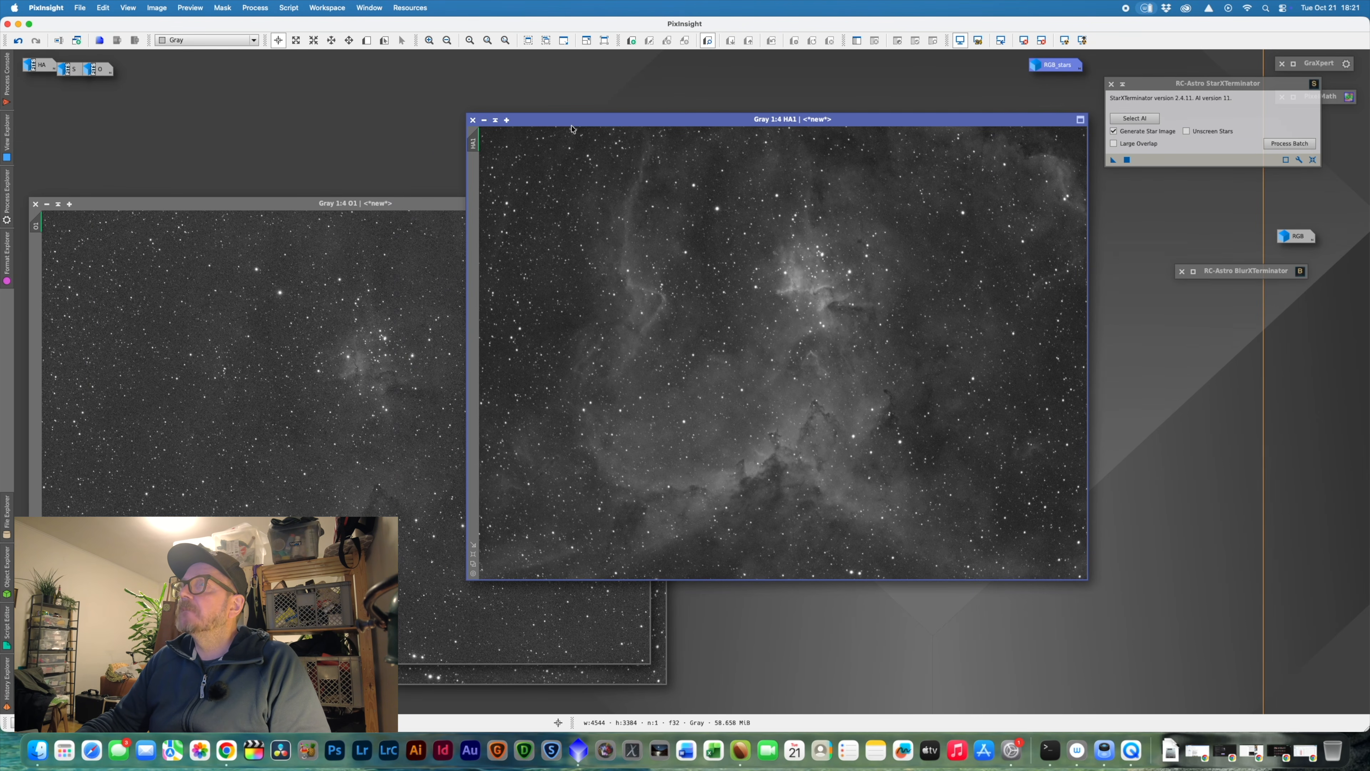
pyautogui.click(1191, 274)
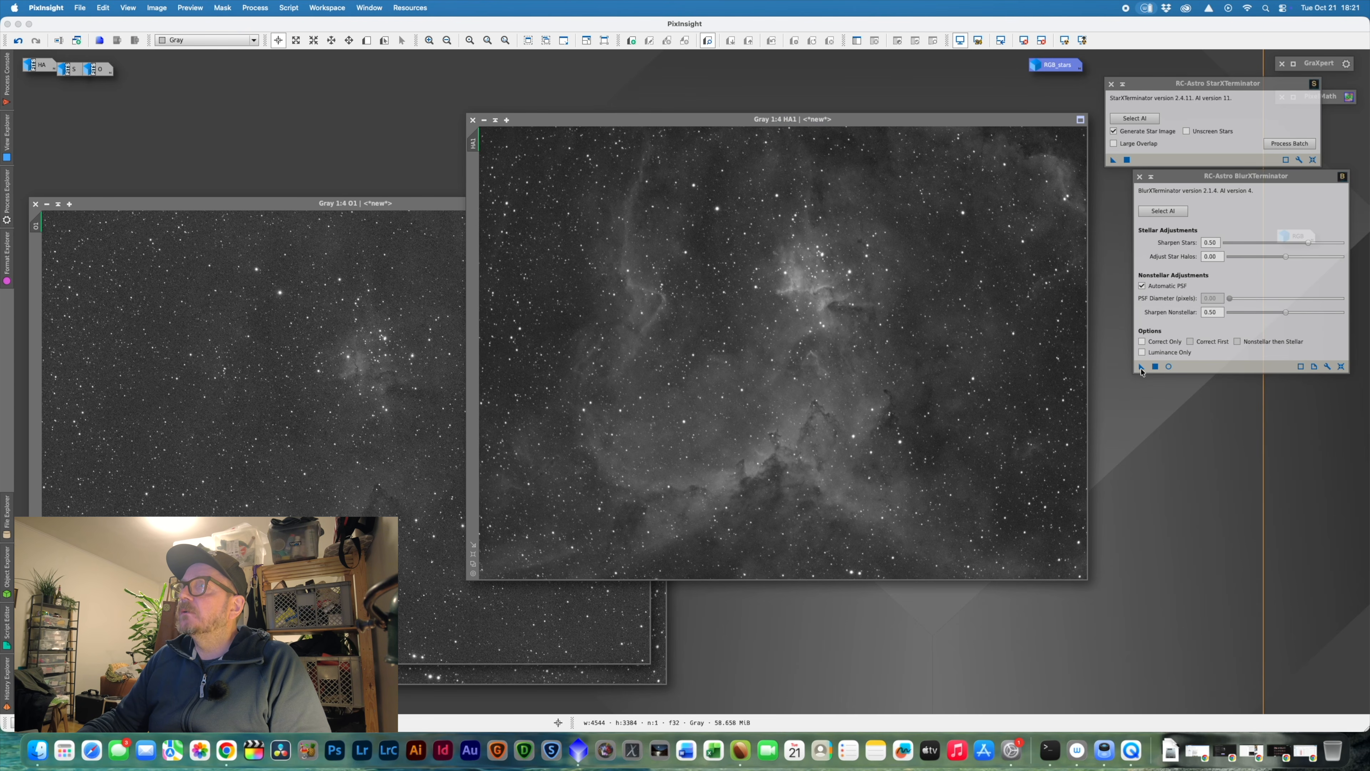
pyautogui.moveTo(1142, 368); pyautogui.dragTo(877, 374)
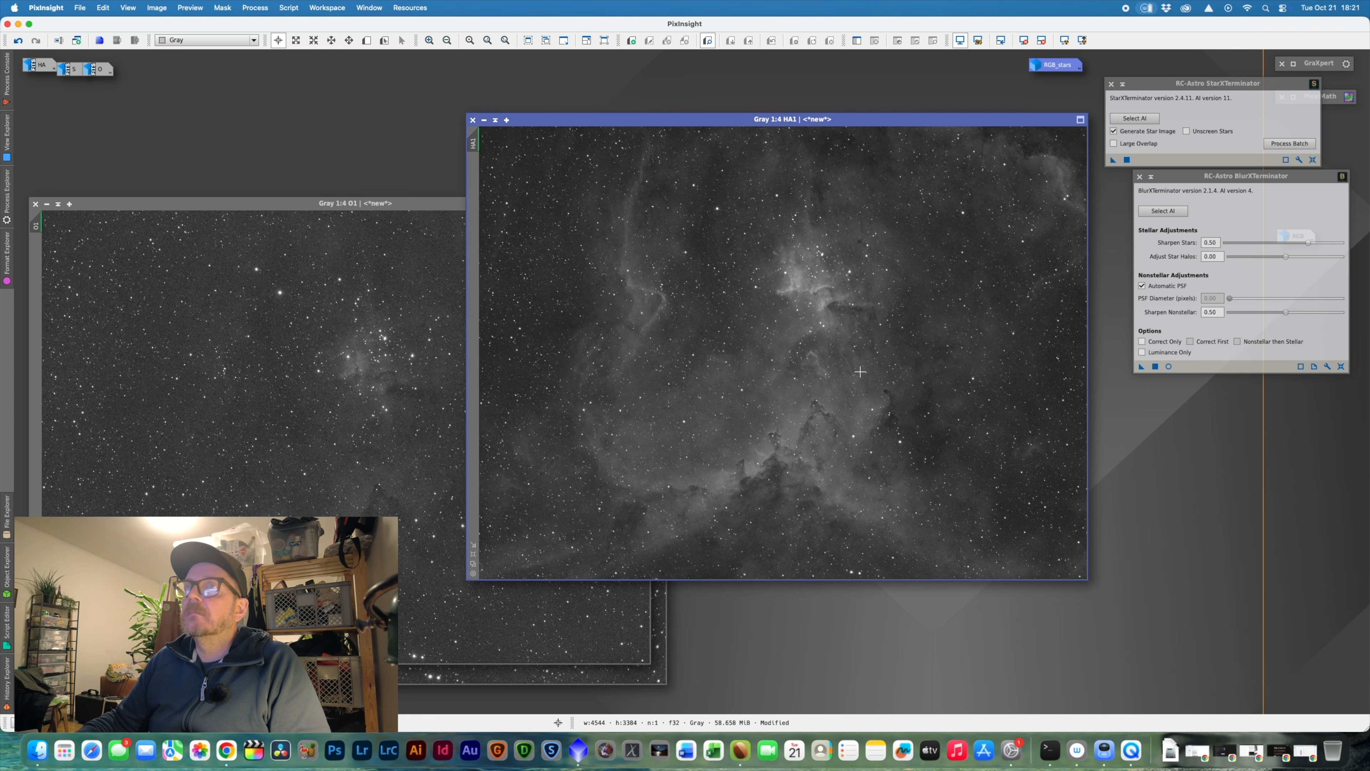
# - Apply BlurXTerminator with the same settings to the O1 and S1 images and collapse its dialog
pyautogui.click(410, 212)
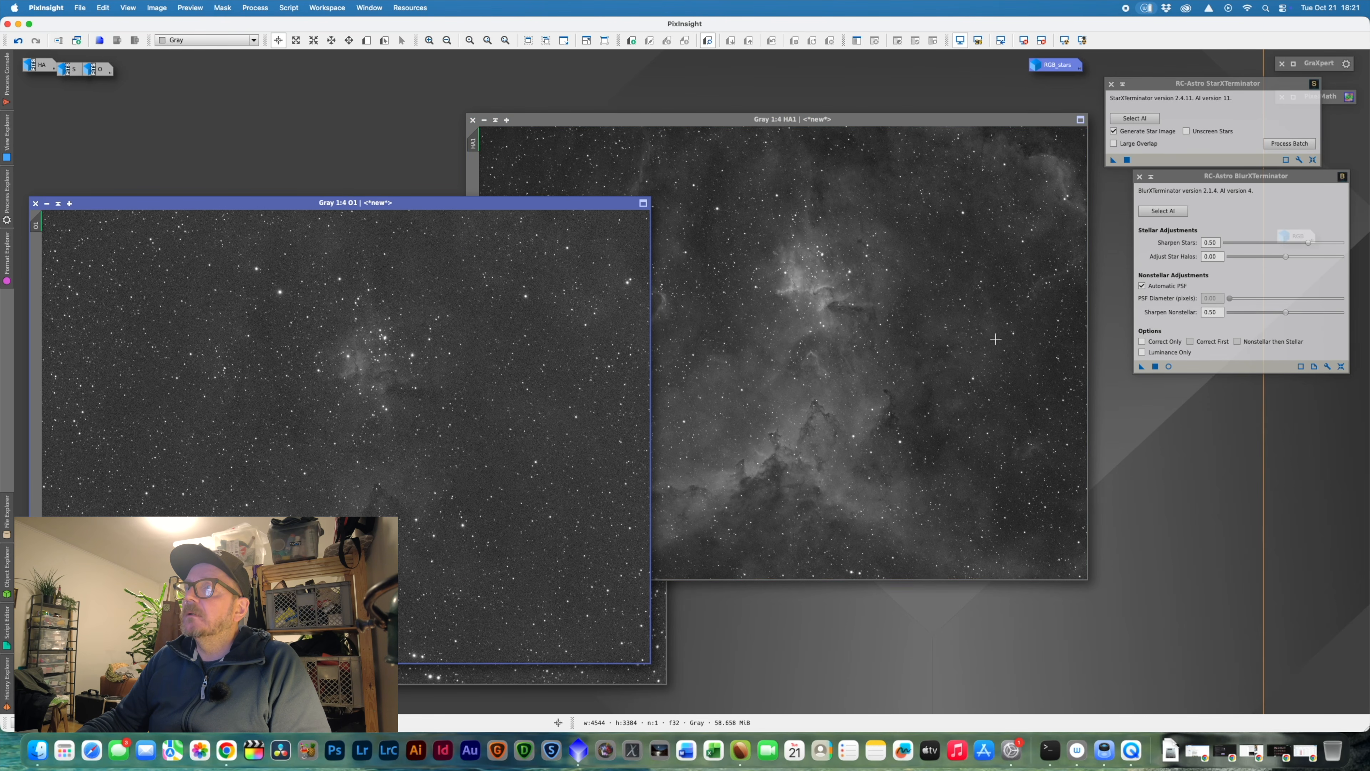
pyautogui.click(1141, 367)
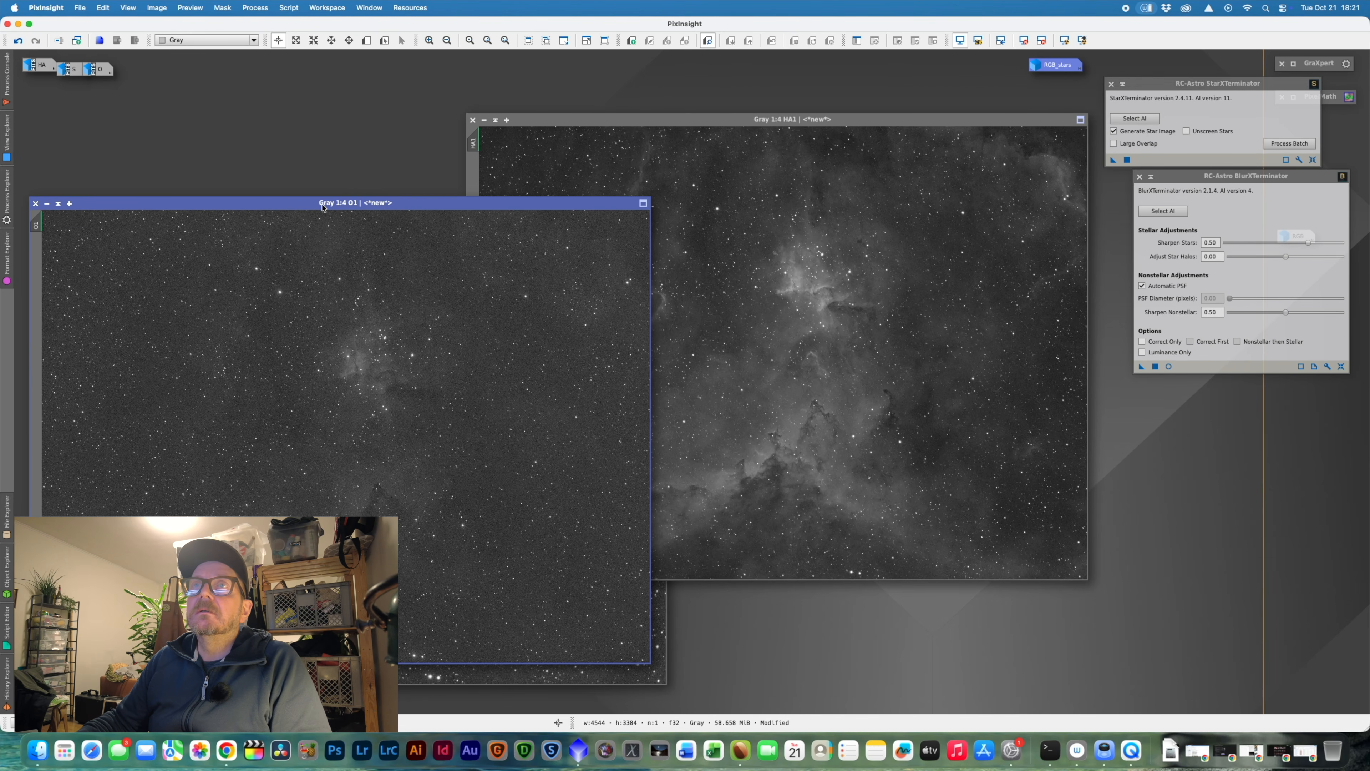
pyautogui.moveTo(323, 208); pyautogui.dragTo(449, 88)
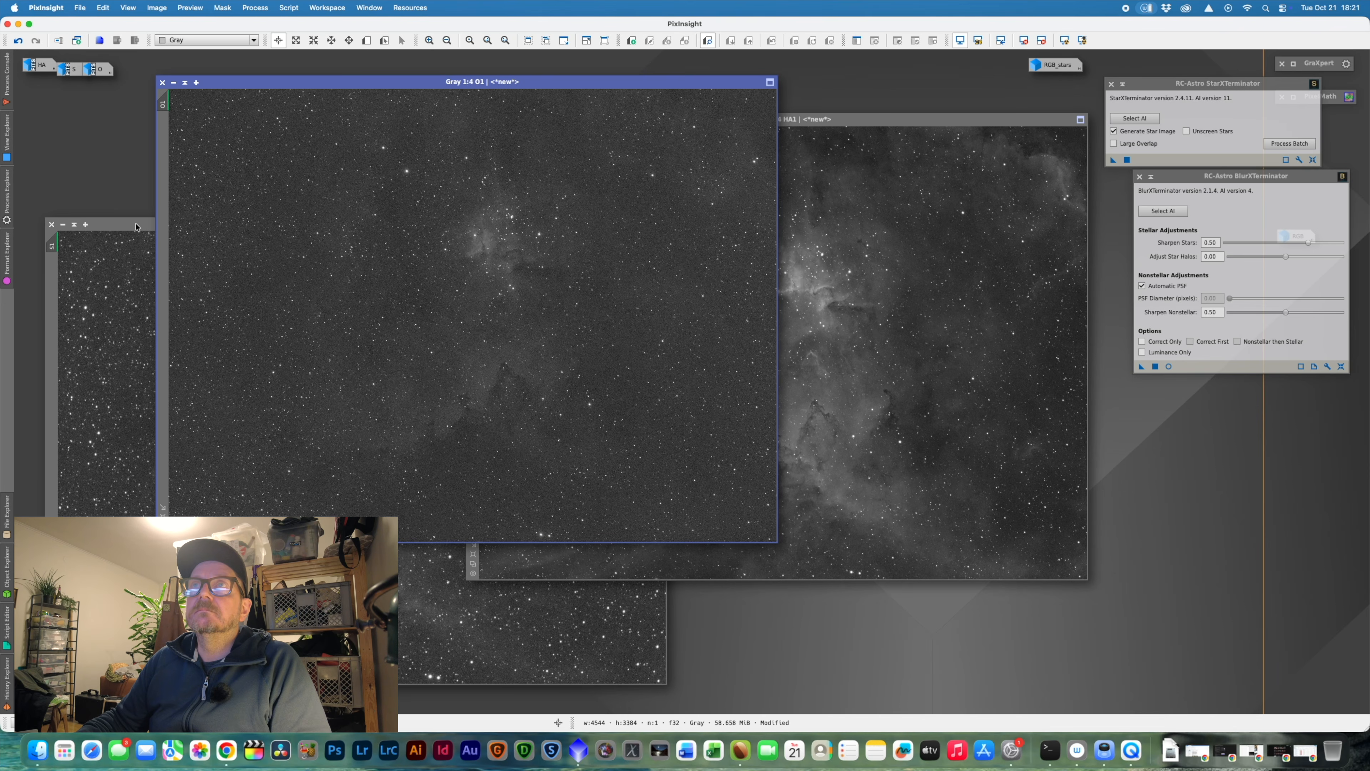
pyautogui.moveTo(340, 82); pyautogui.dragTo(613, 130)
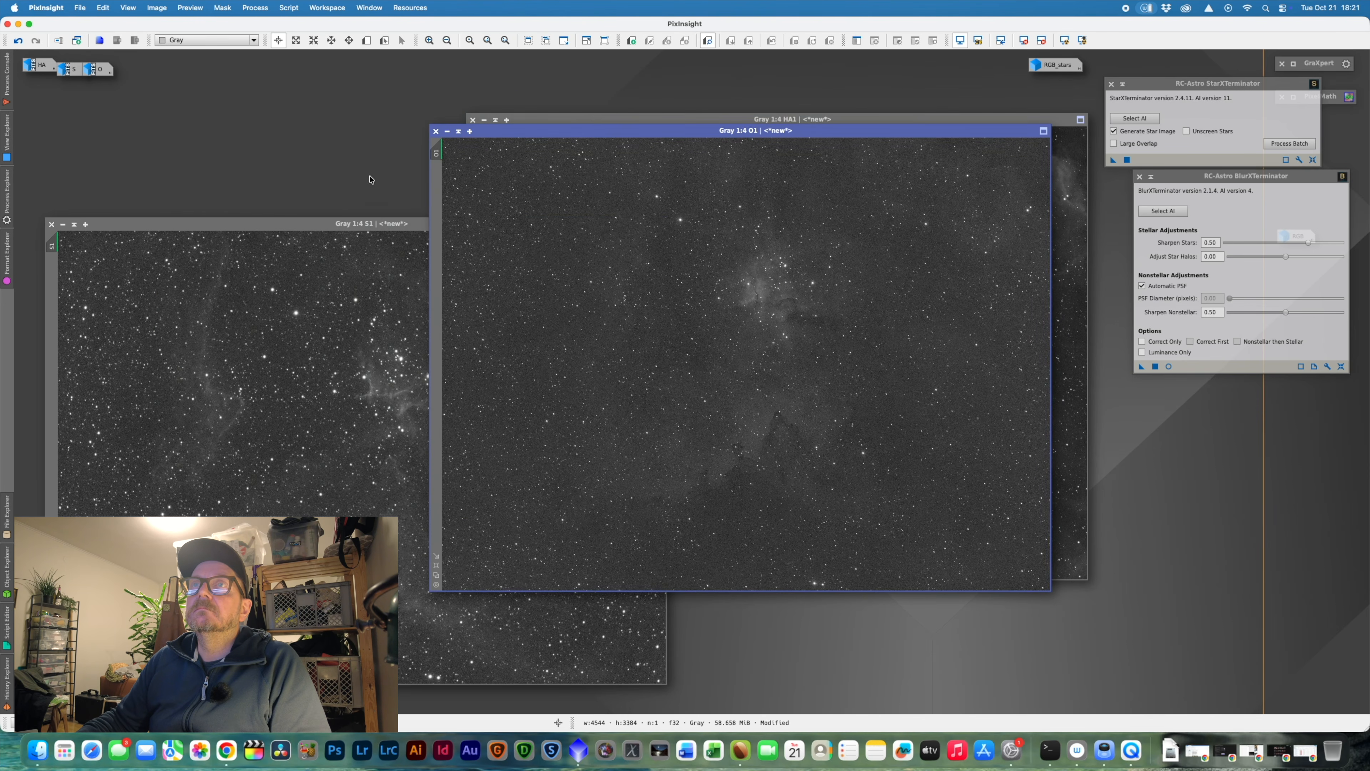
pyautogui.click(330, 225)
pyautogui.click(679, 270)
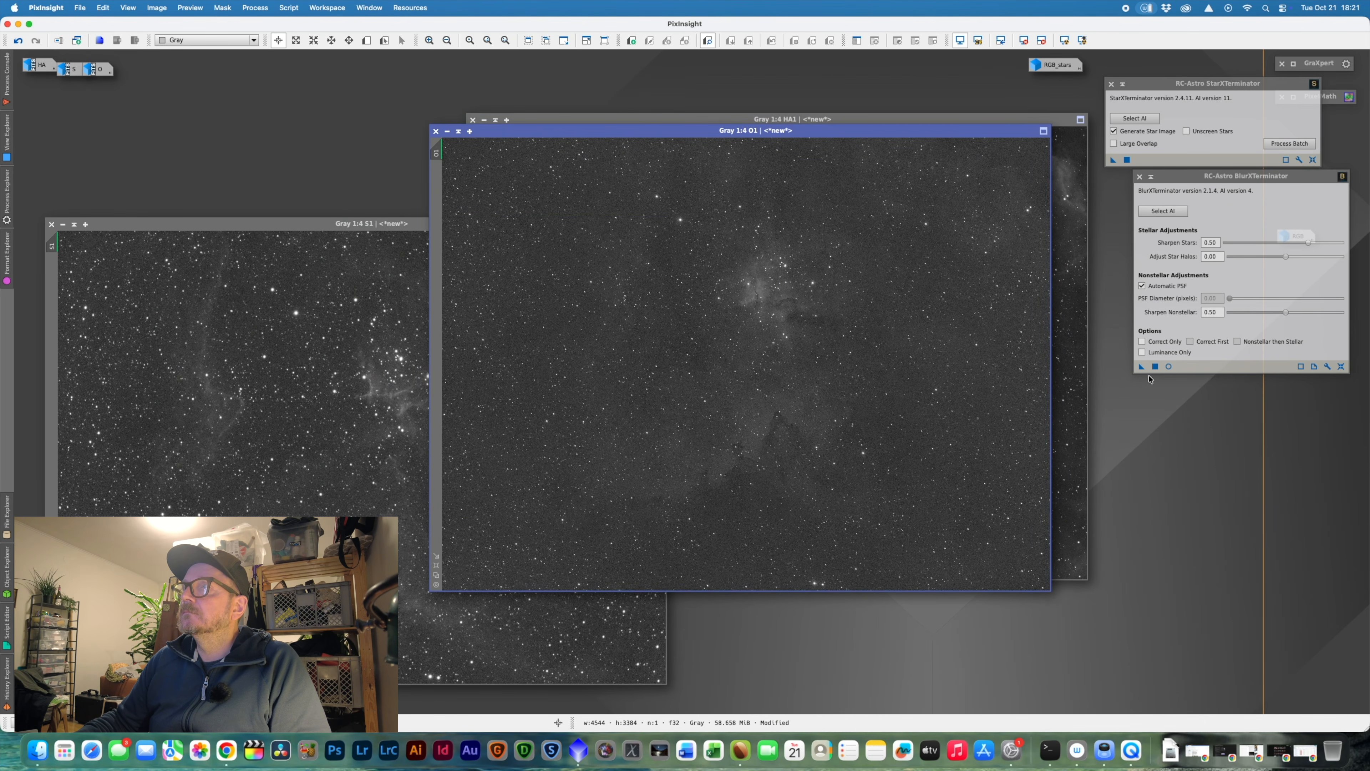
pyautogui.moveTo(1142, 368); pyautogui.dragTo(312, 349)
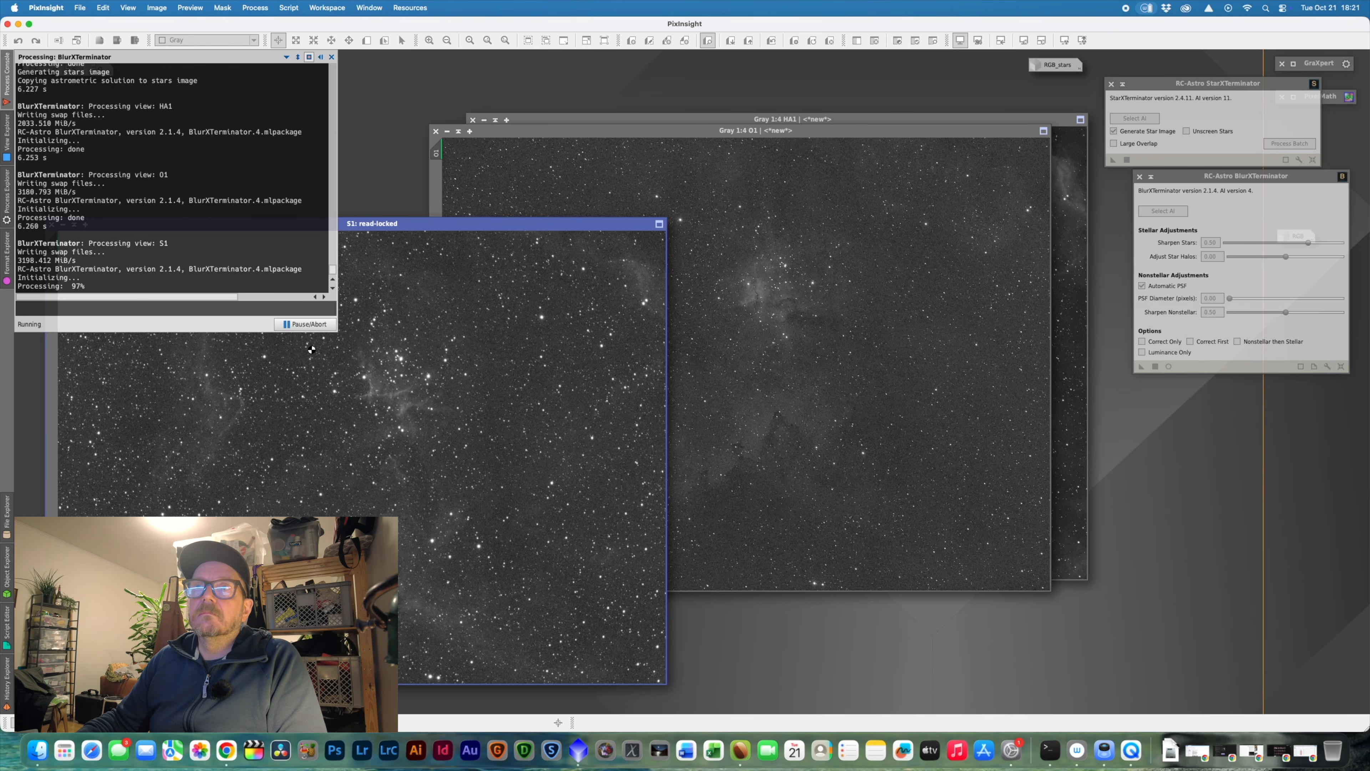
pyautogui.click(1151, 177)
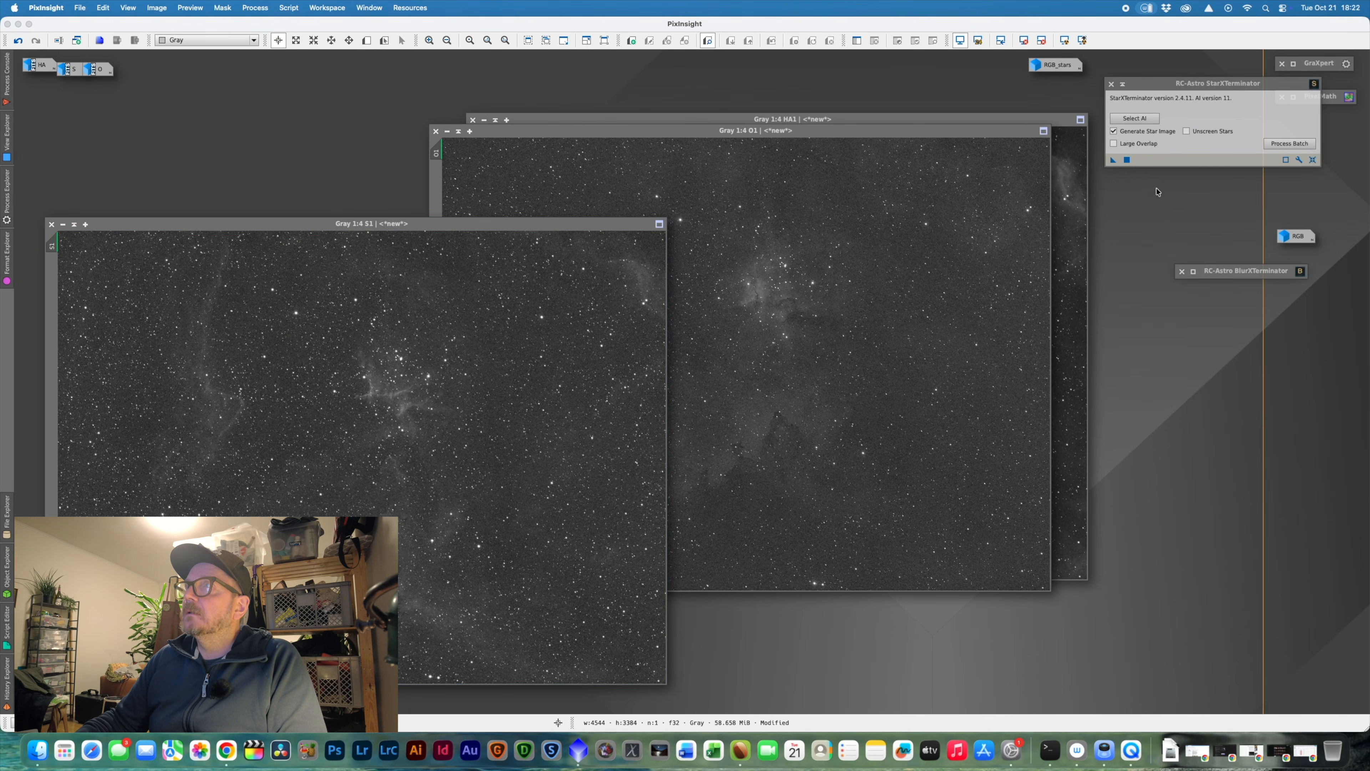
# - Turn off Generate Star Image and apply StarXTerminator to the S1, O1 and HA1 images
pyautogui.click(1114, 131)
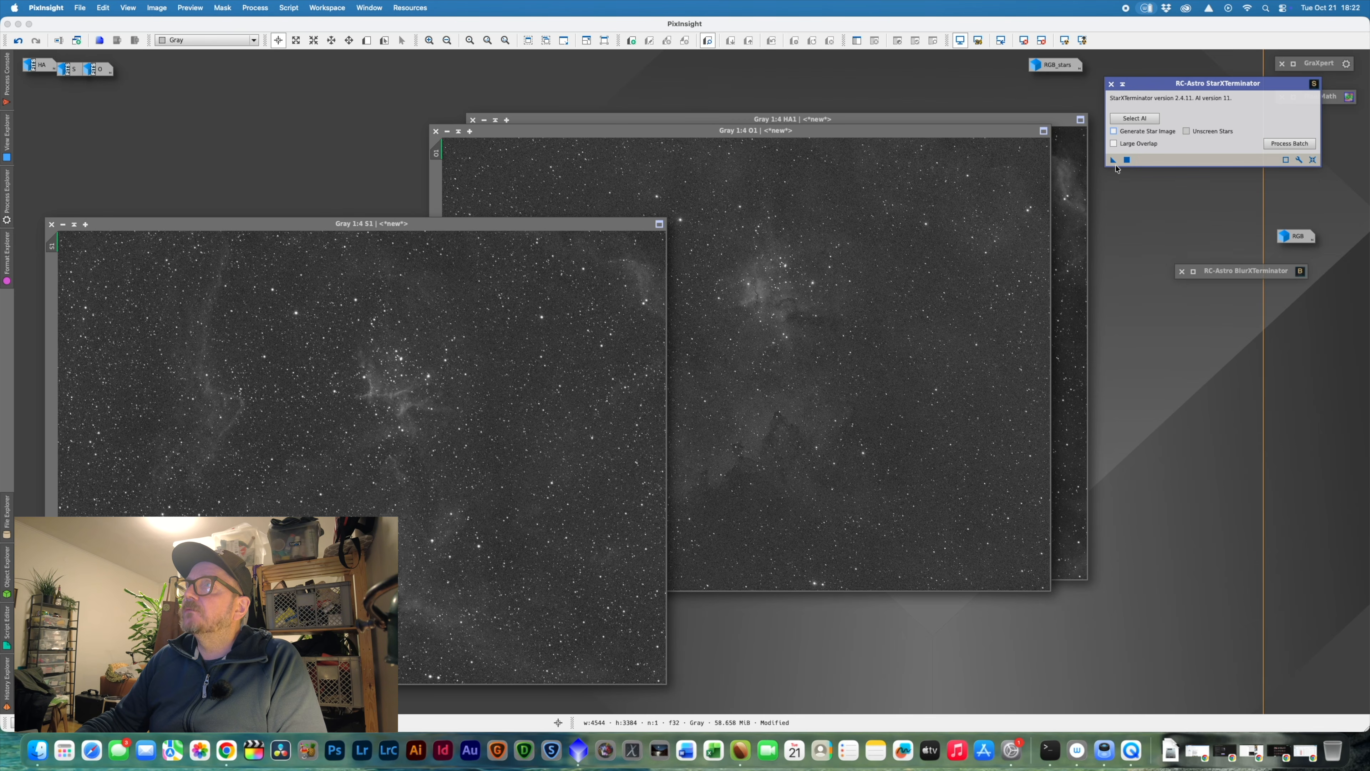
pyautogui.moveTo(1112, 162); pyautogui.dragTo(378, 267)
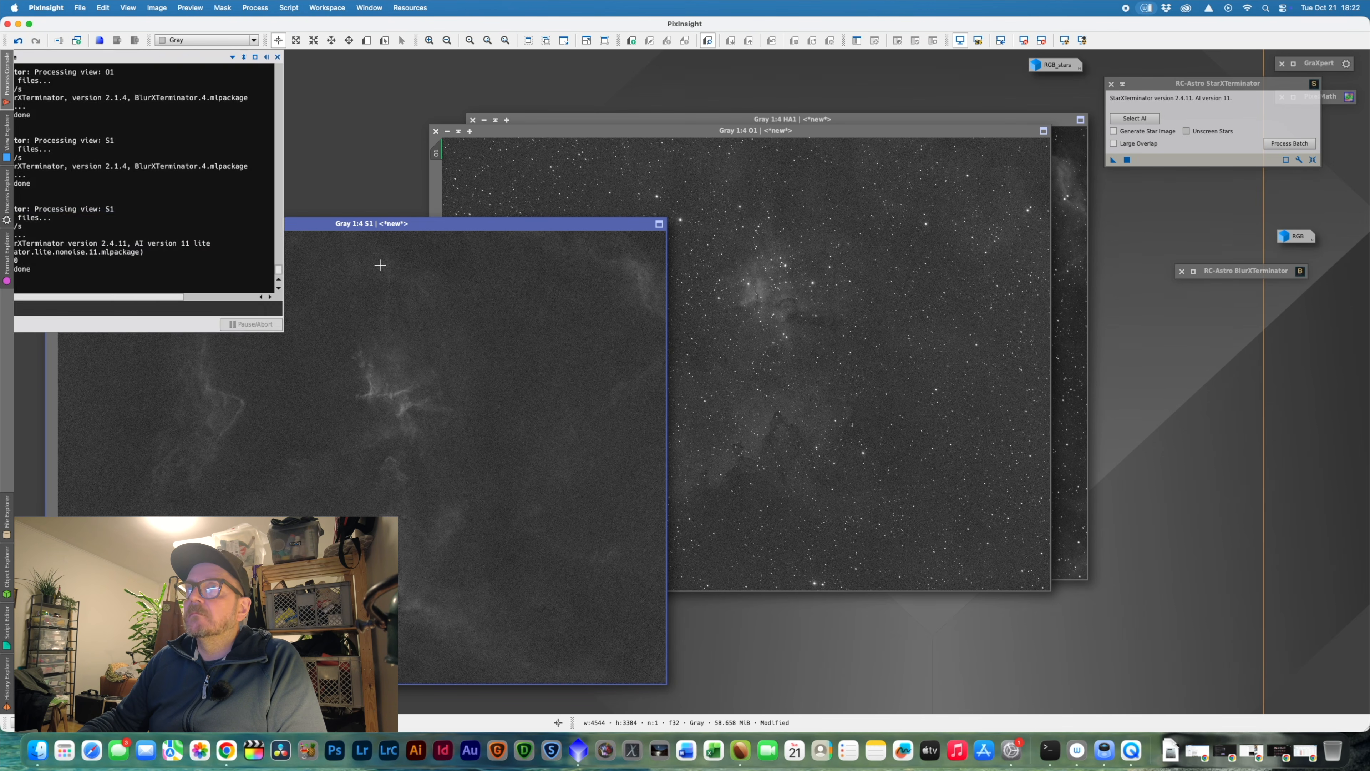
pyautogui.click(897, 135)
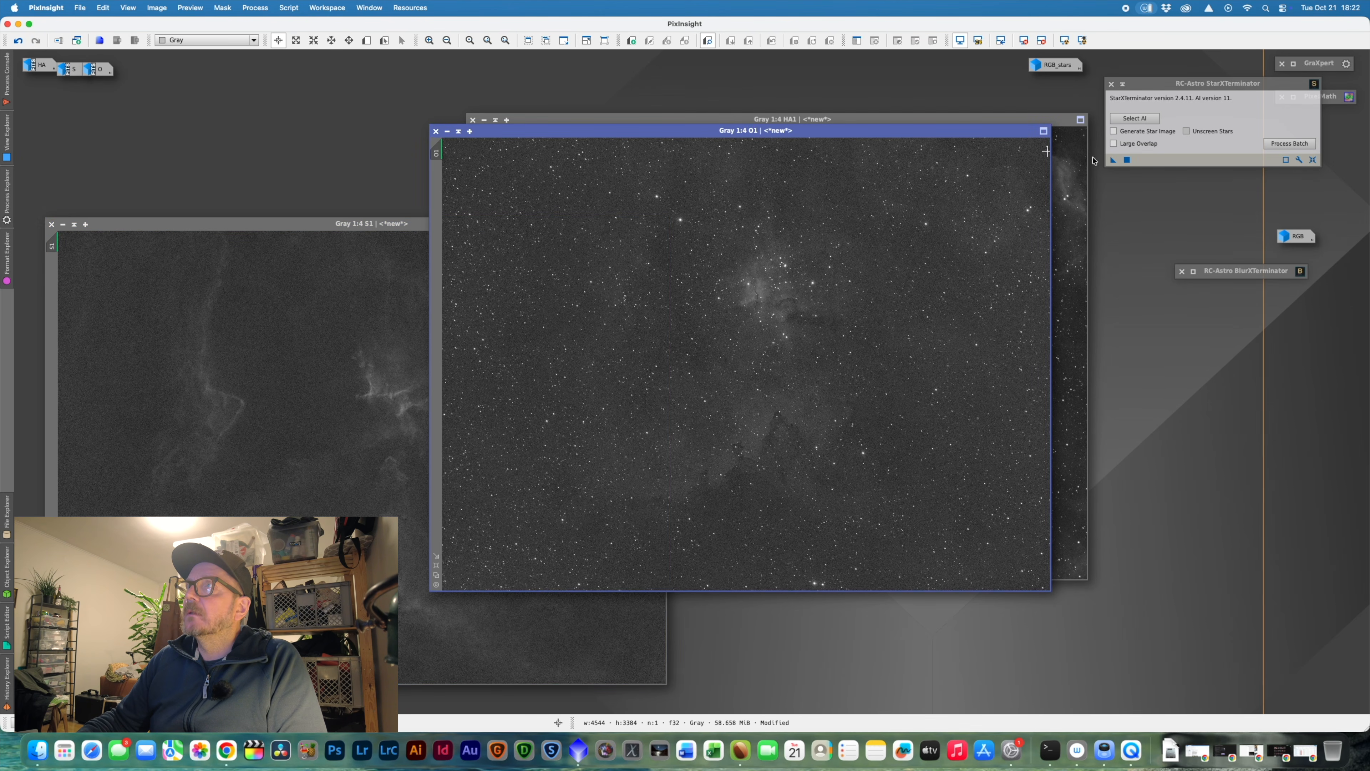
pyautogui.click(1113, 161)
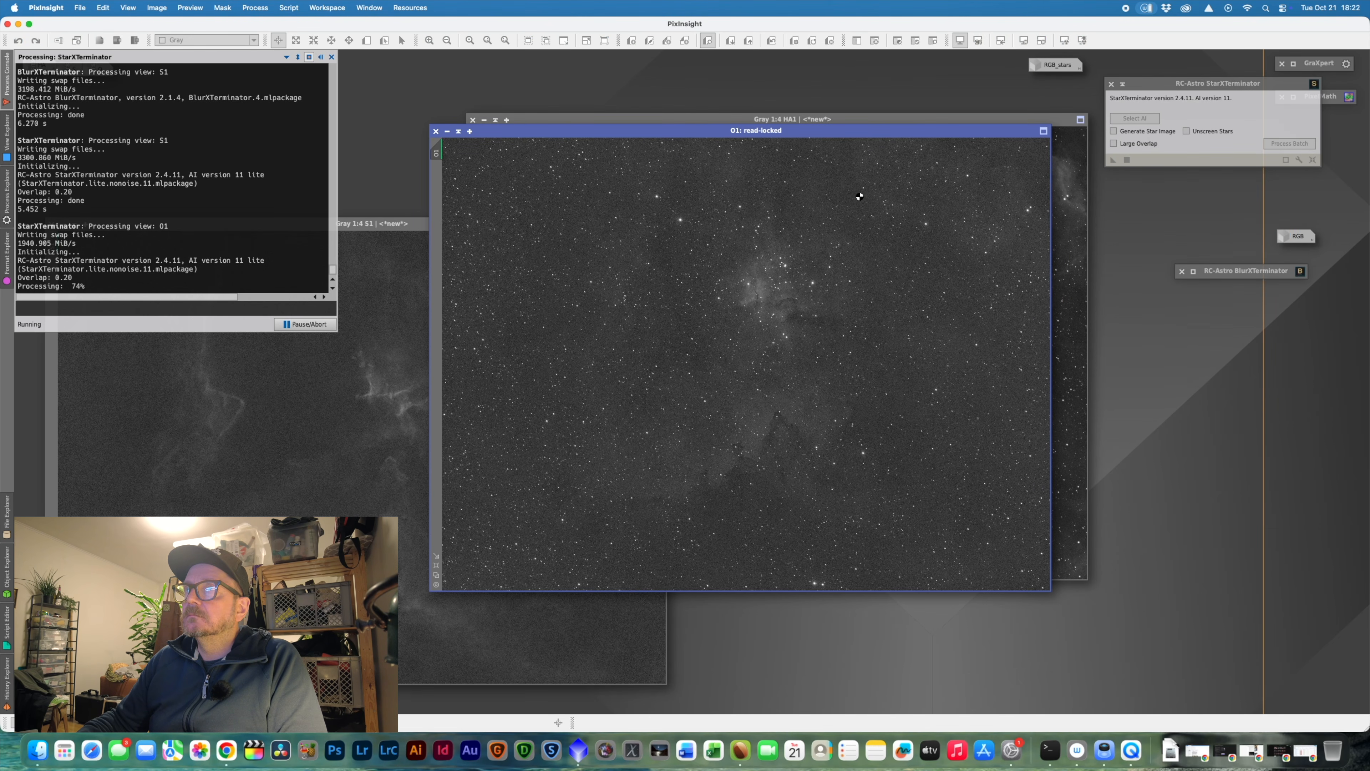
pyautogui.click(902, 122)
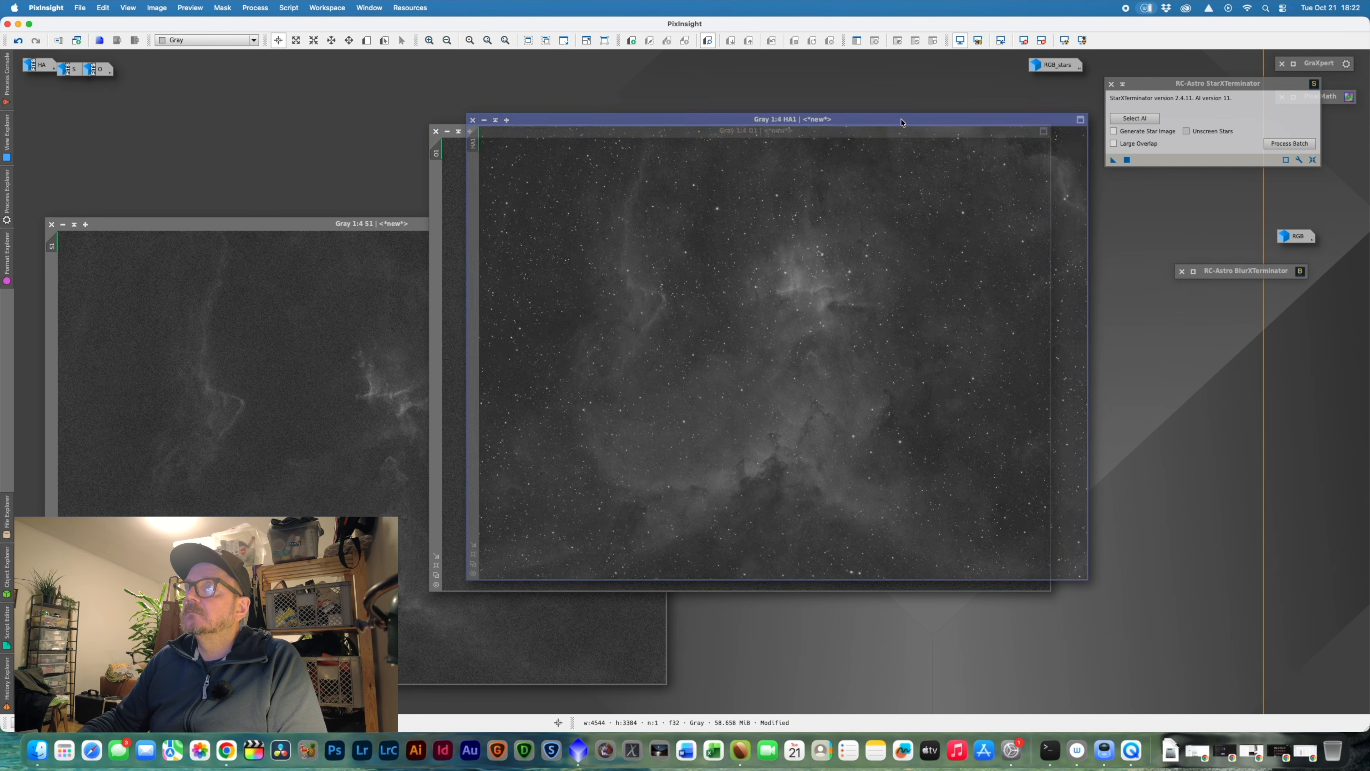
pyautogui.moveTo(1112, 160); pyautogui.dragTo(983, 225)
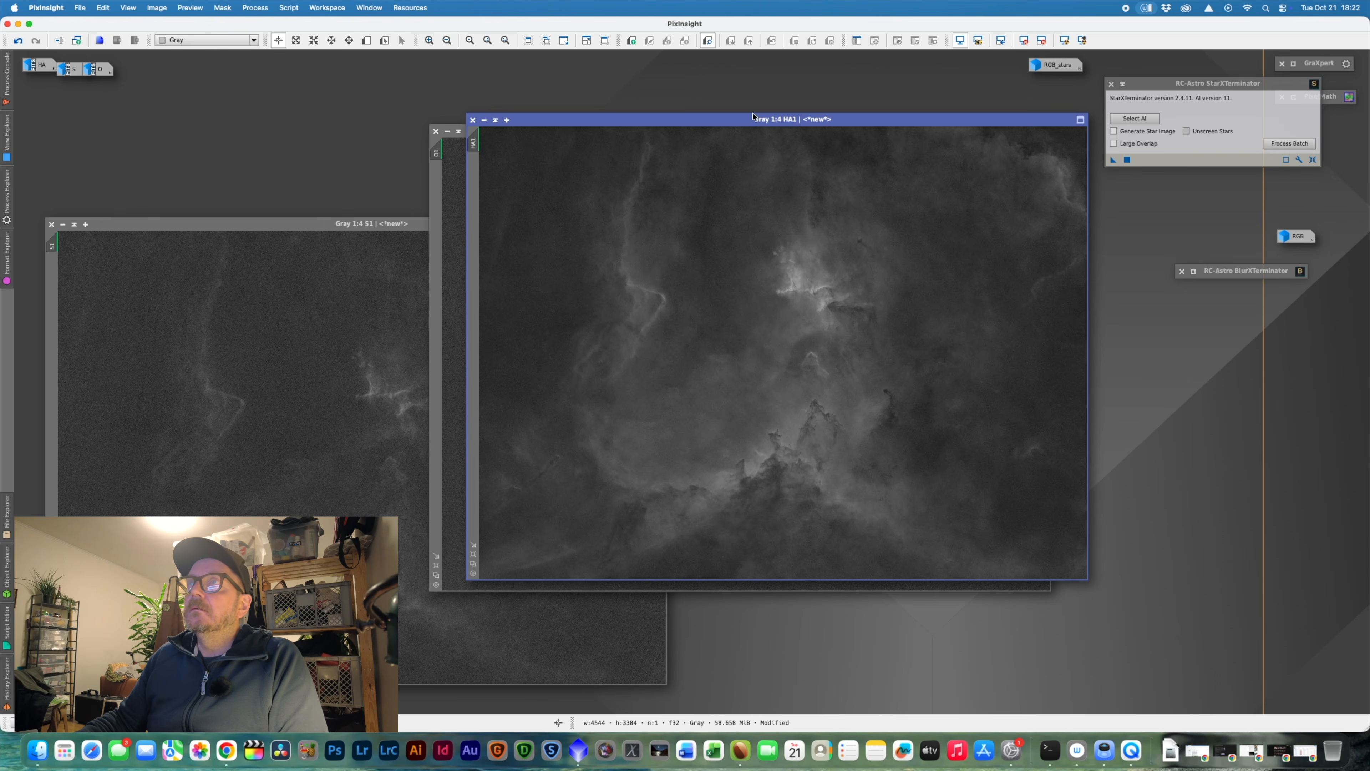
# - Arrange the starless S1, O1 and HA1 windows so that the three channels can be compared
pyautogui.moveTo(725, 122); pyautogui.dragTo(926, 204)
pyautogui.moveTo(807, 131); pyautogui.dragTo(659, 56)
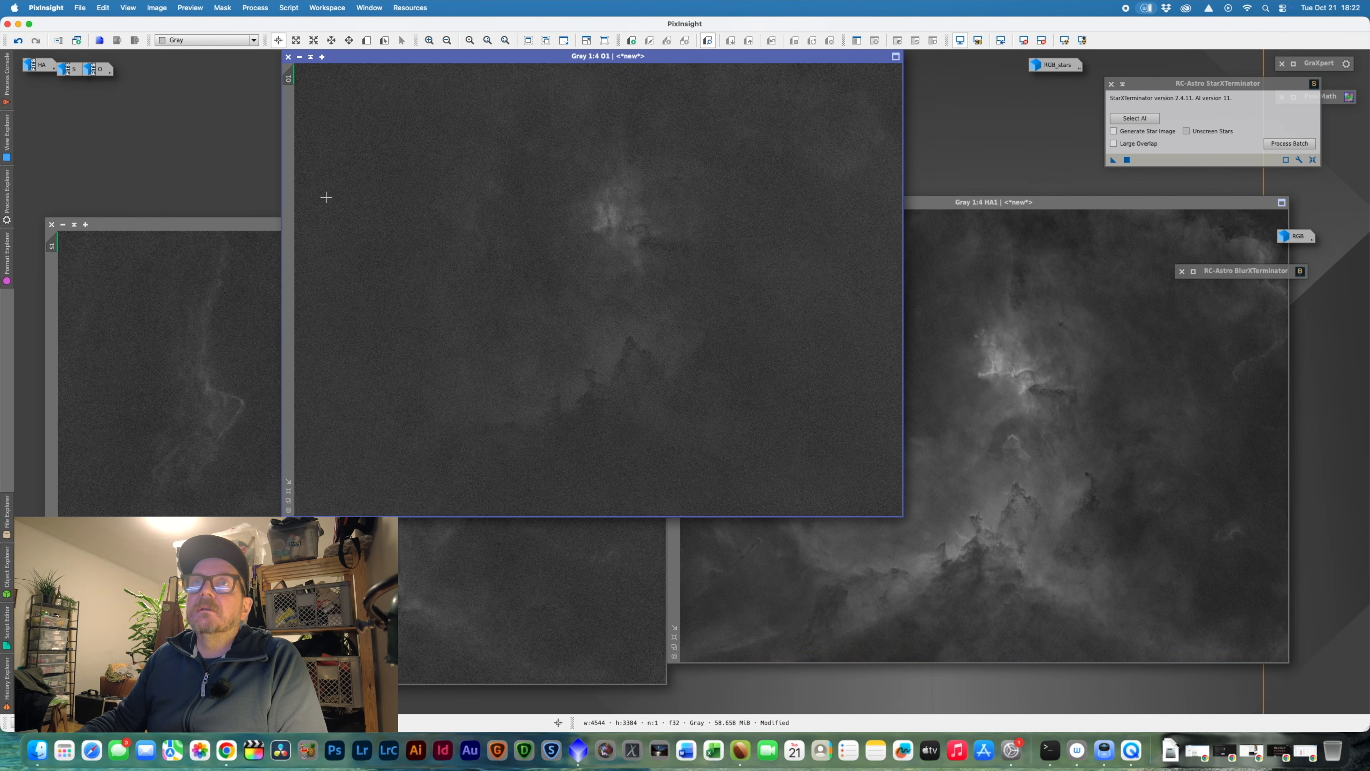
pyautogui.click(249, 226)
pyautogui.moveTo(244, 228); pyautogui.dragTo(213, 239)
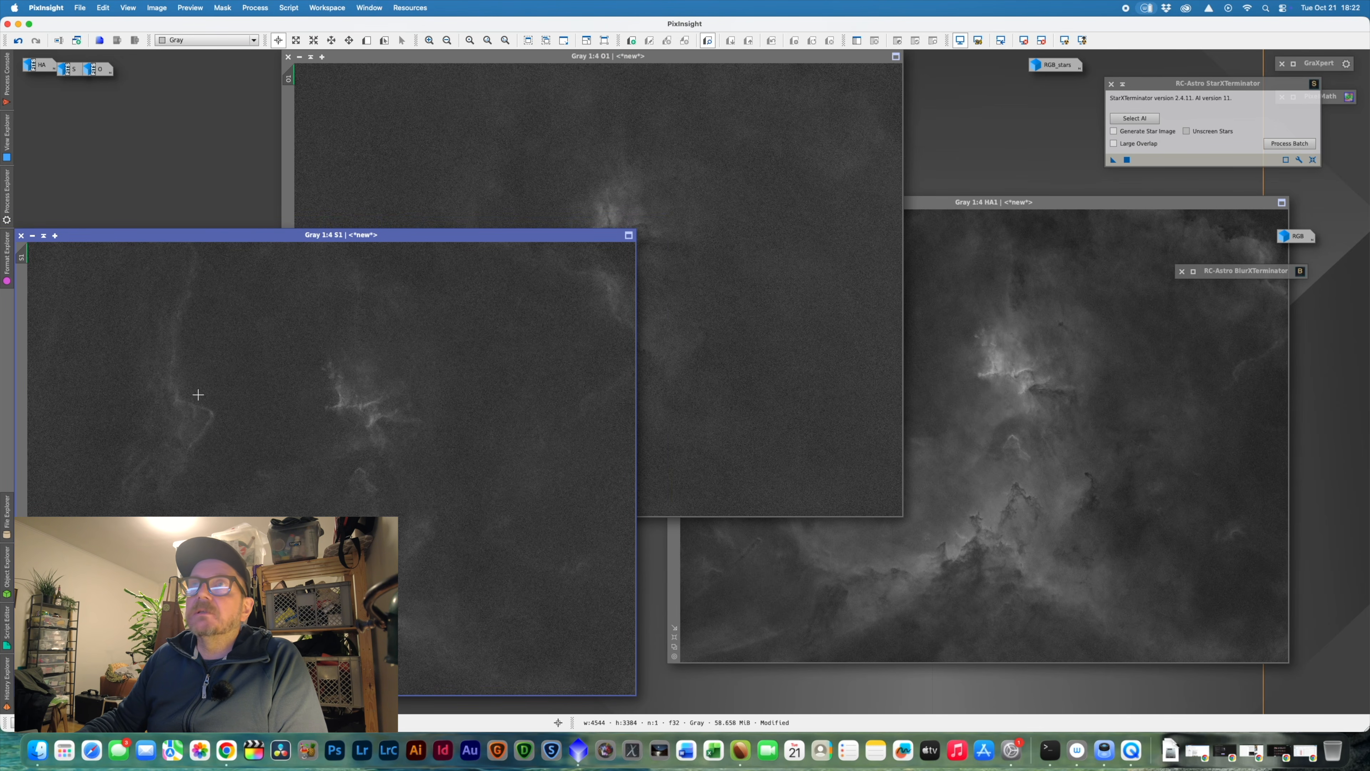
pyautogui.click(486, 61)
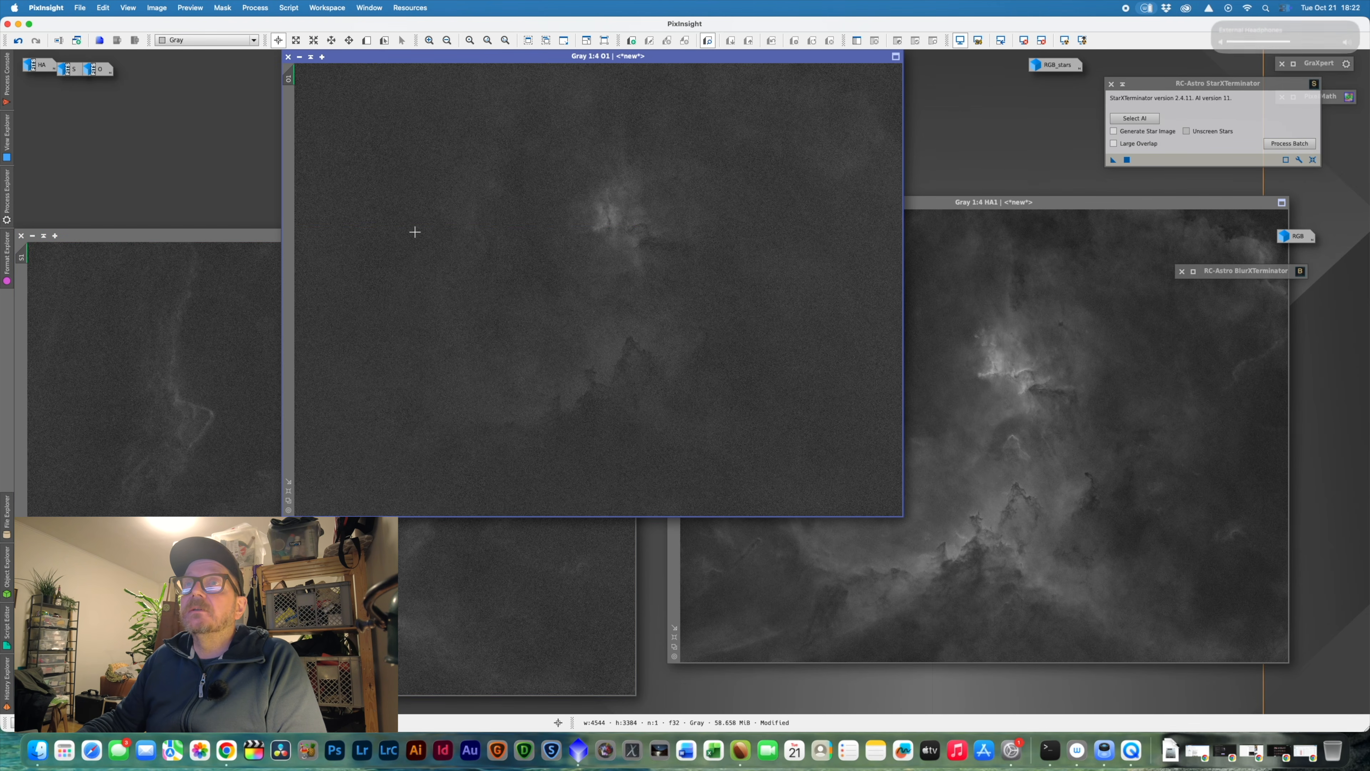
pyautogui.moveTo(985, 205); pyautogui.dragTo(989, 209)
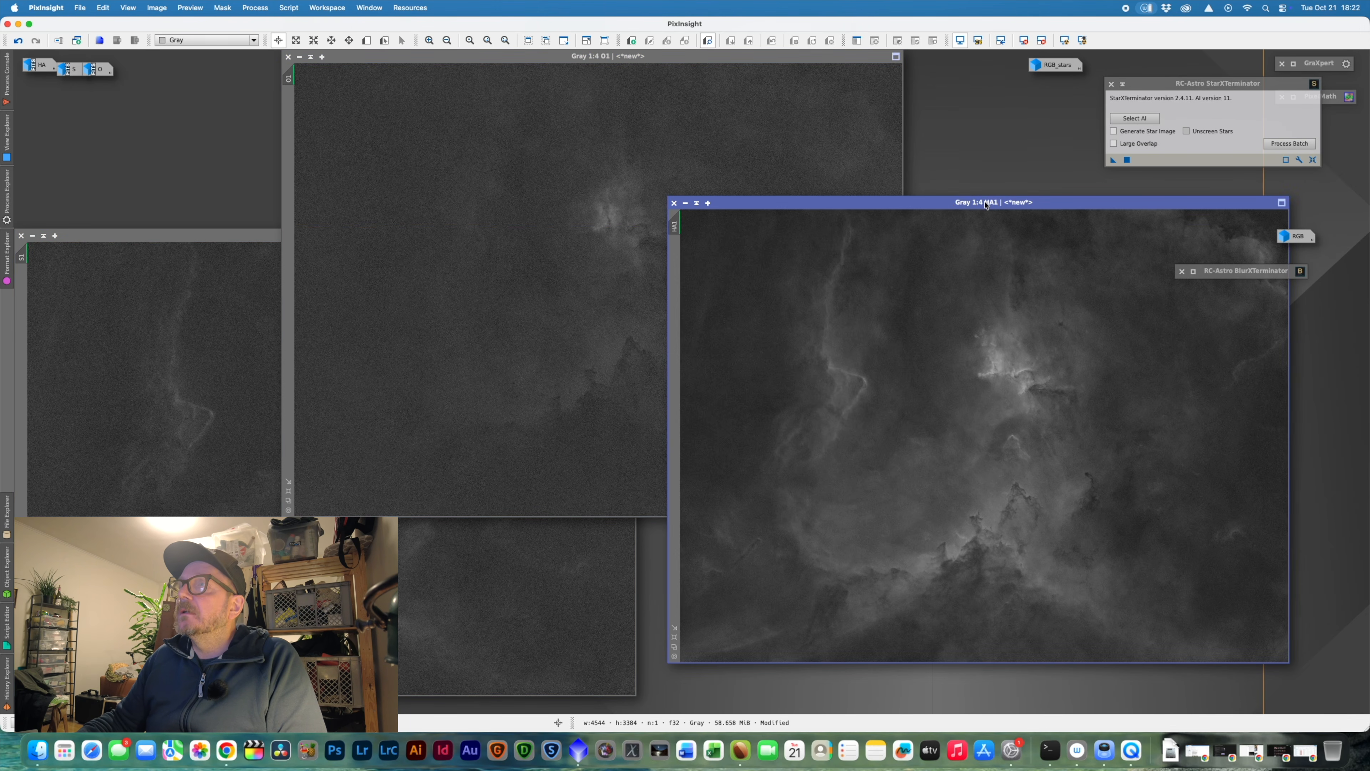
pyautogui.moveTo(892, 210); pyautogui.dragTo(921, 230)
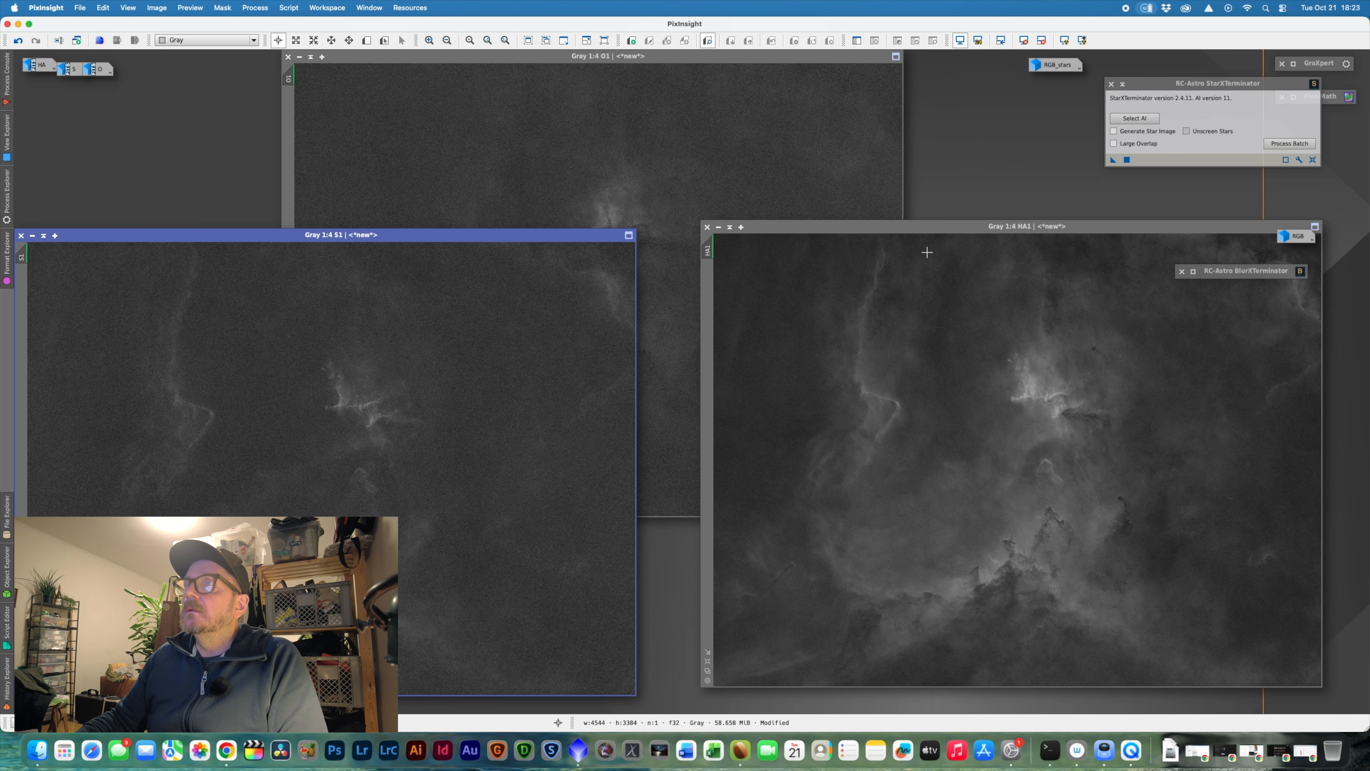
pyautogui.moveTo(940, 231); pyautogui.dragTo(911, 240)
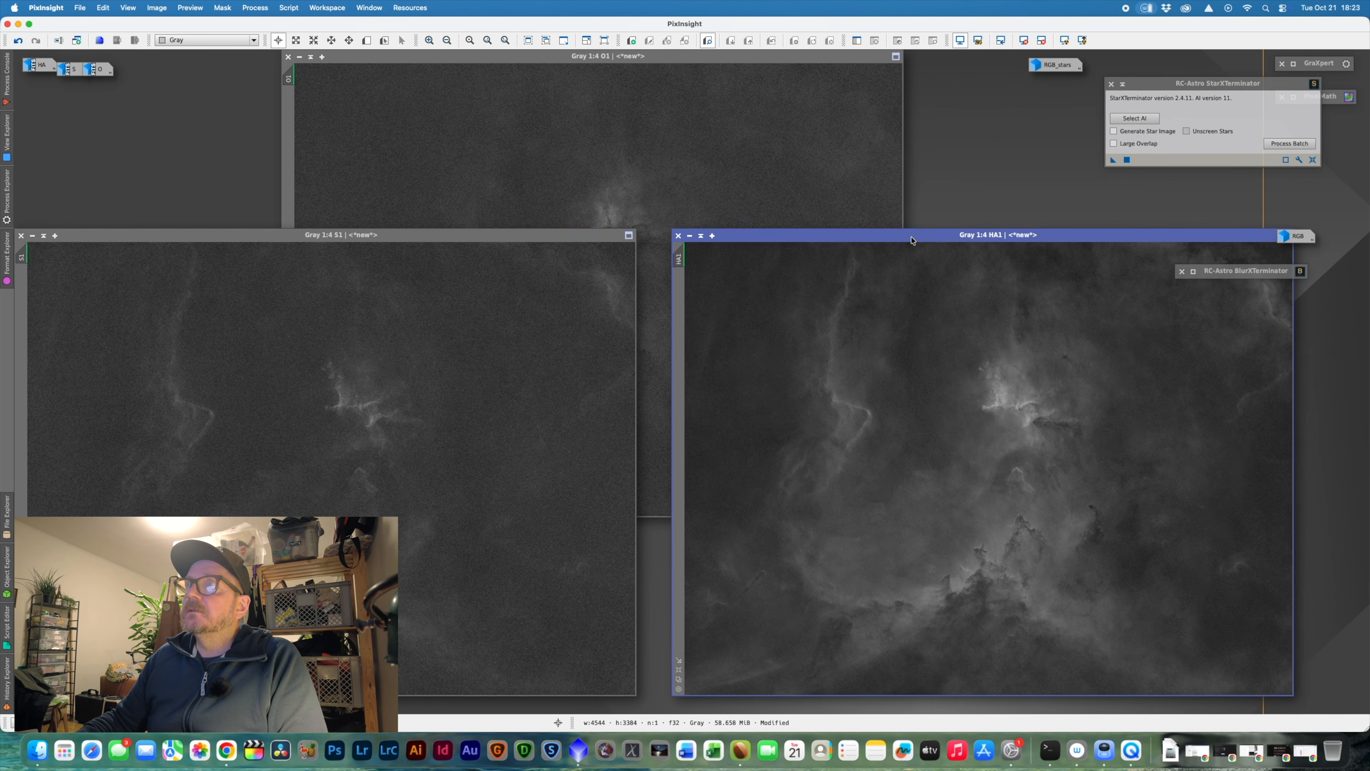
# - Open the SetiAstro Statistical Stretch script for HA1, enlarge its dialog and preview the whole image with the default stretch
pyautogui.click(262, 9)
pyautogui.moveTo(285, 8)
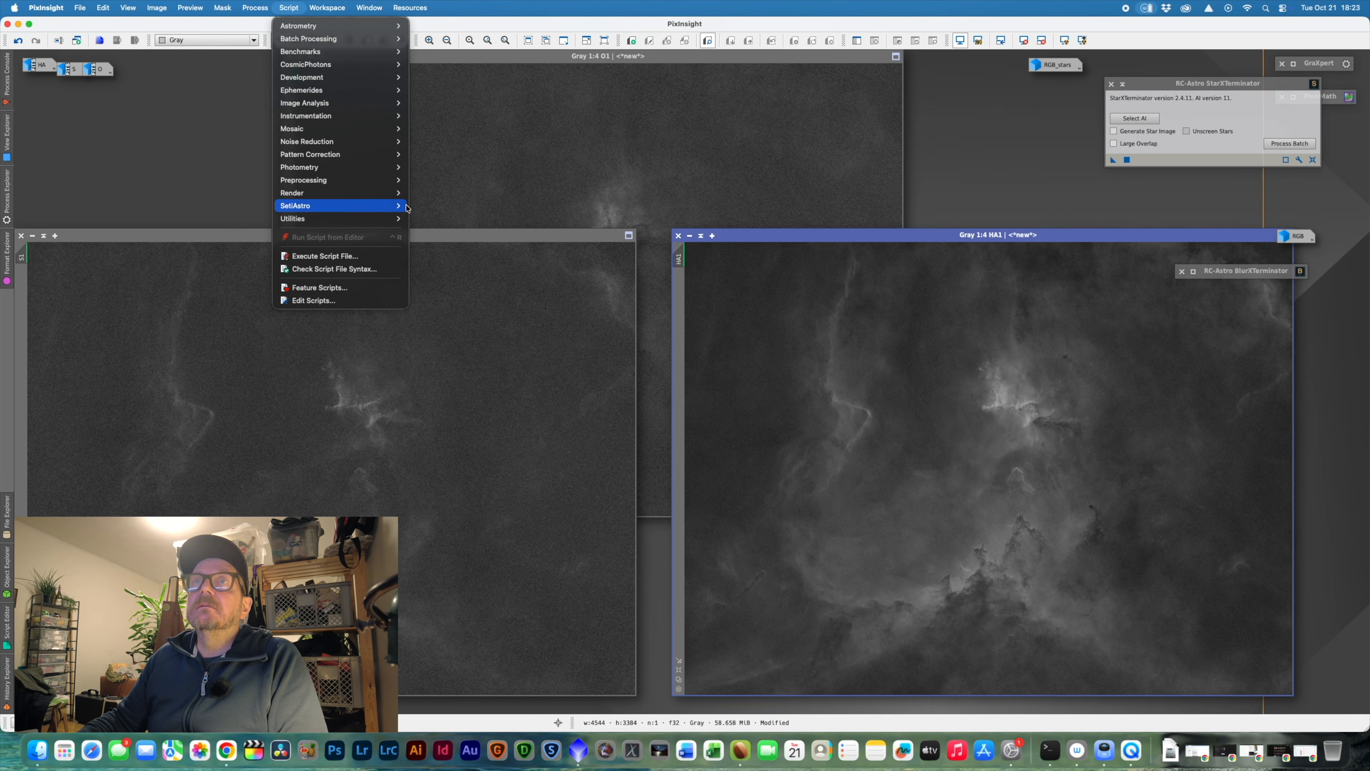
pyautogui.moveTo(380, 210)
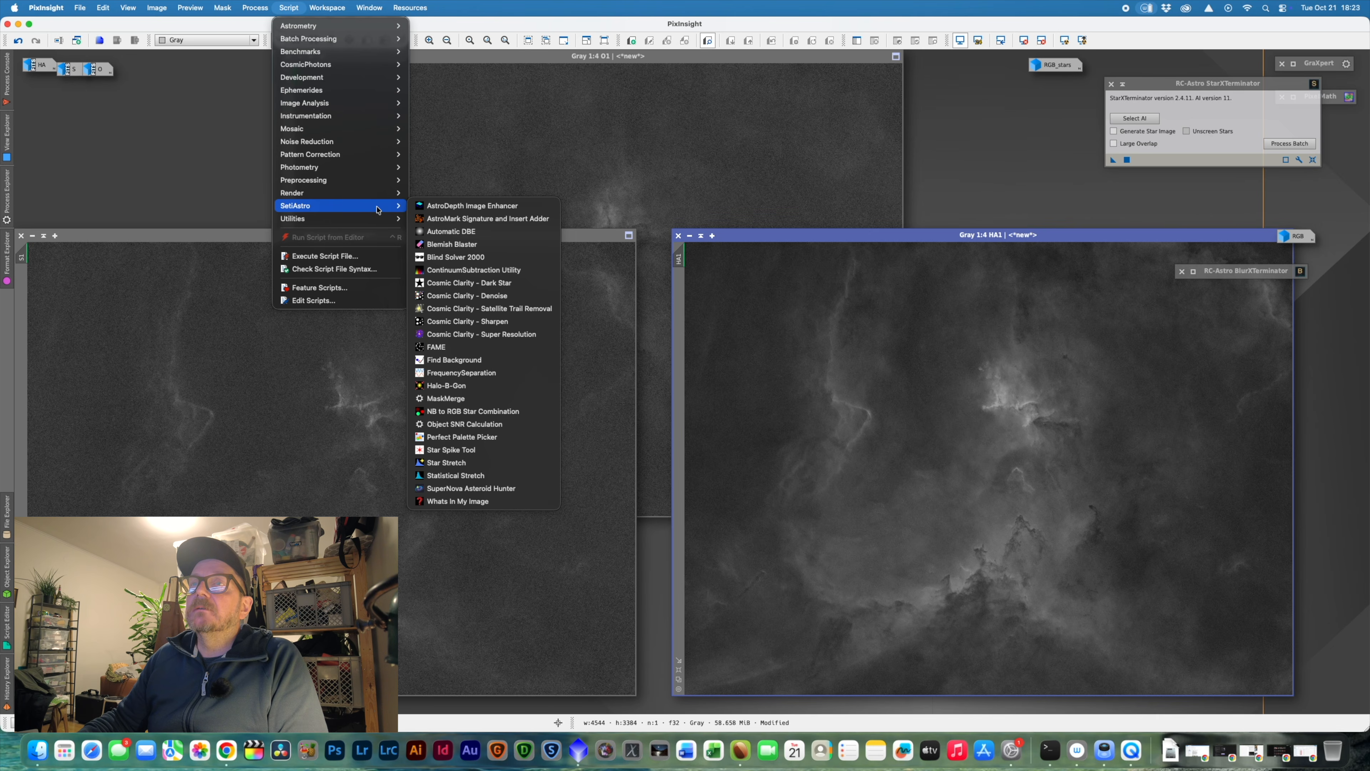
pyautogui.click(456, 476)
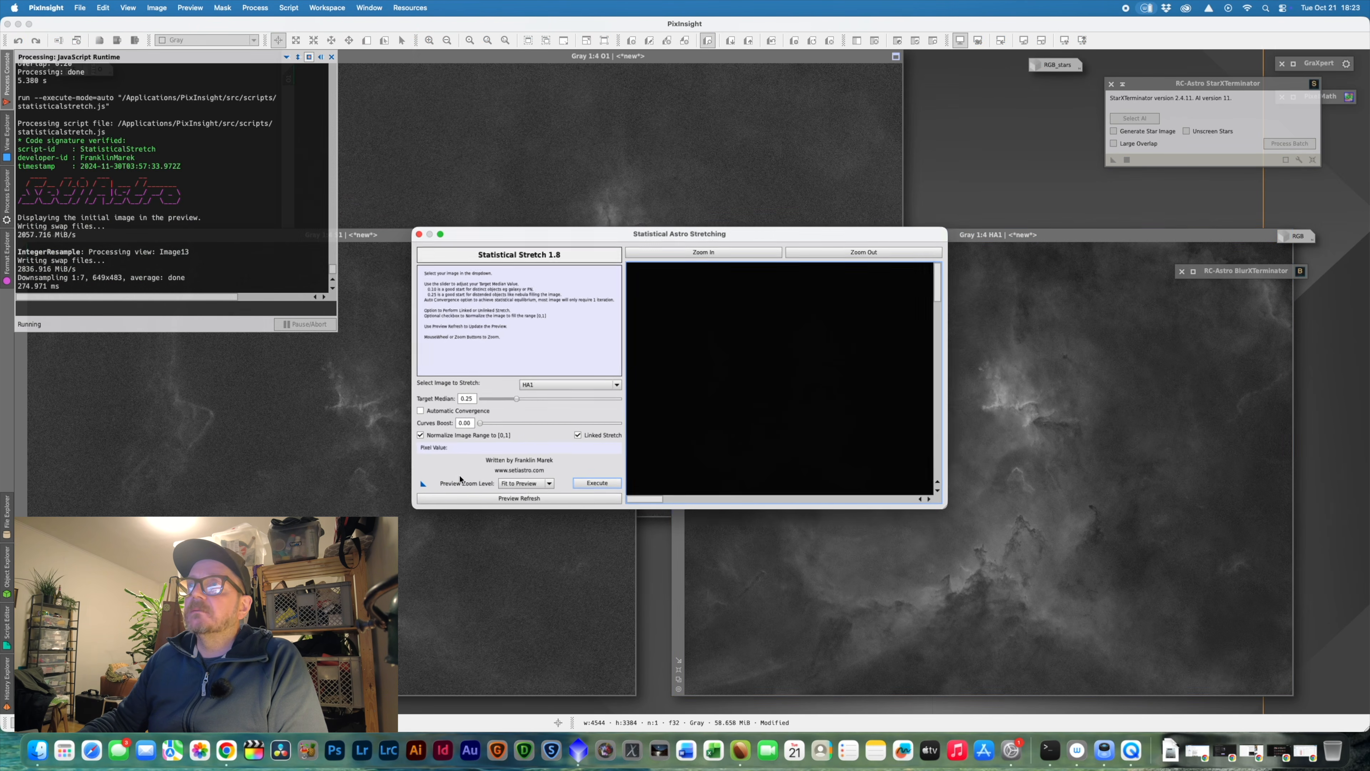
pyautogui.moveTo(557, 237); pyautogui.dragTo(361, 131)
pyautogui.moveTo(754, 405); pyautogui.dragTo(1076, 582)
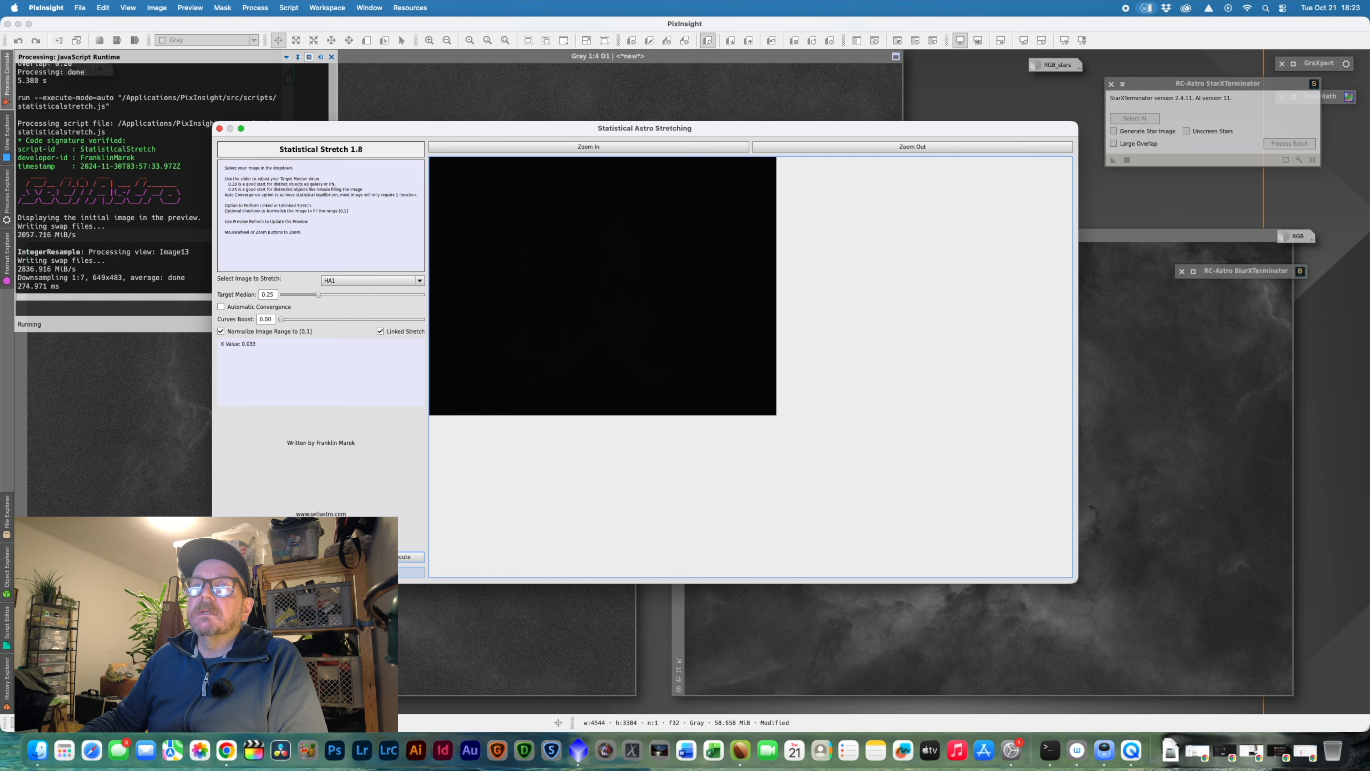
pyautogui.click(411, 572)
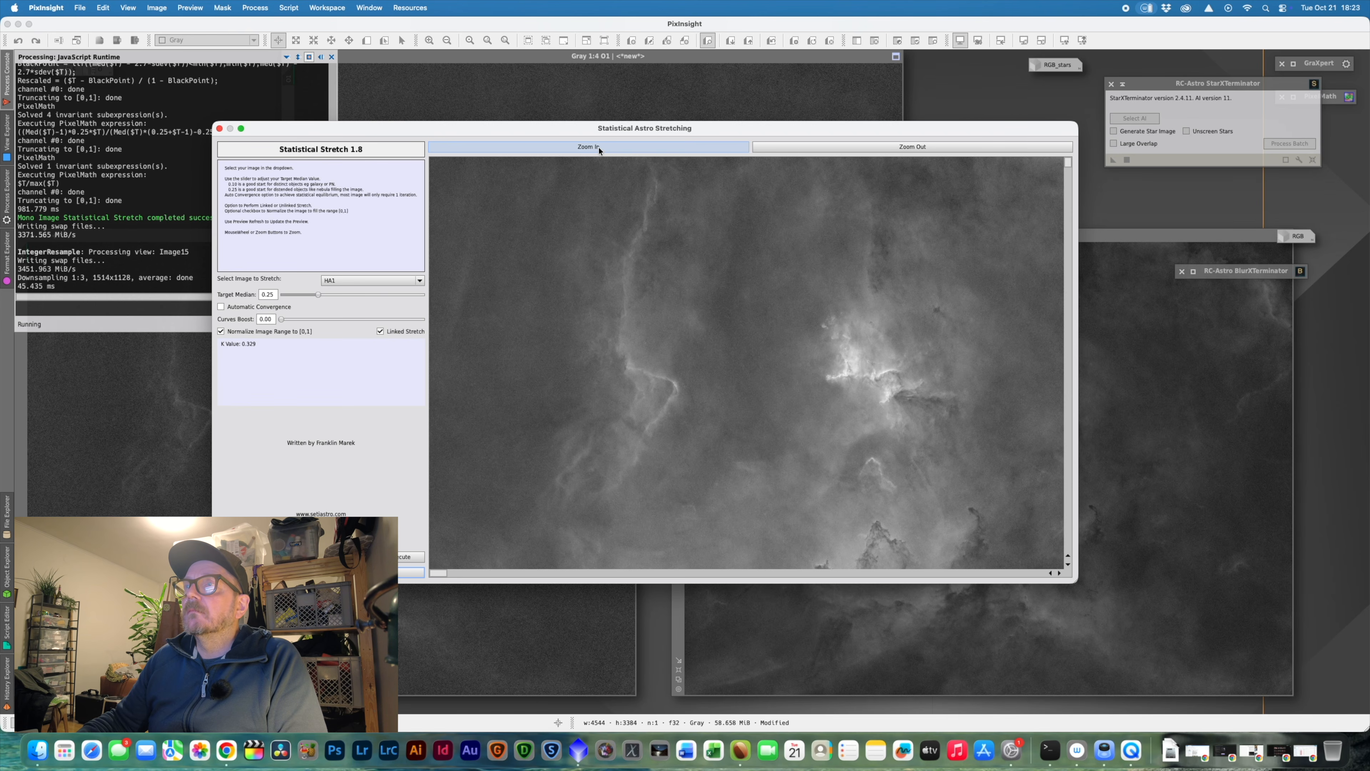
pyautogui.click(784, 146)
pyautogui.click(784, 147)
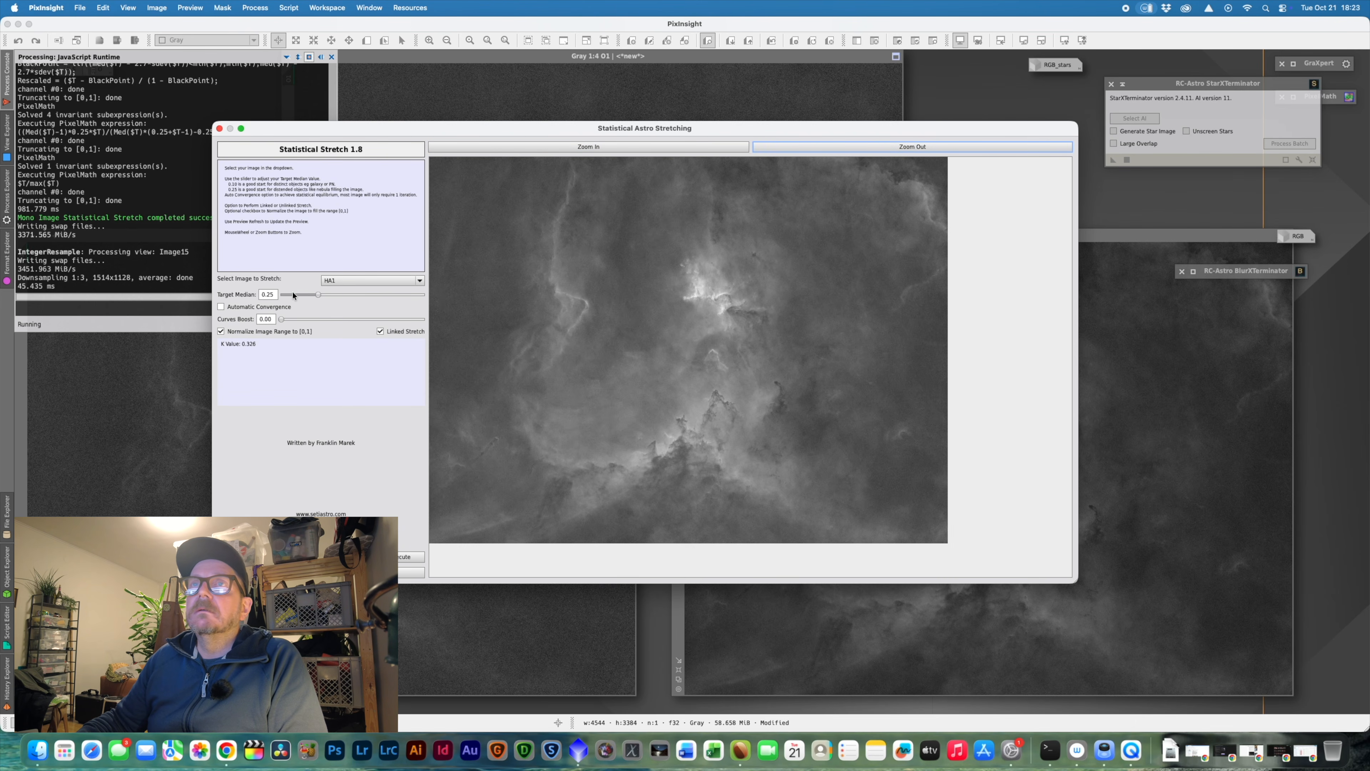
# - Stretch HA1 with a target median of 0.16 and a curves boost of 0.14, refreshing the preview before executing
pyautogui.click(317, 294)
pyautogui.moveTo(317, 294); pyautogui.dragTo(290, 320)
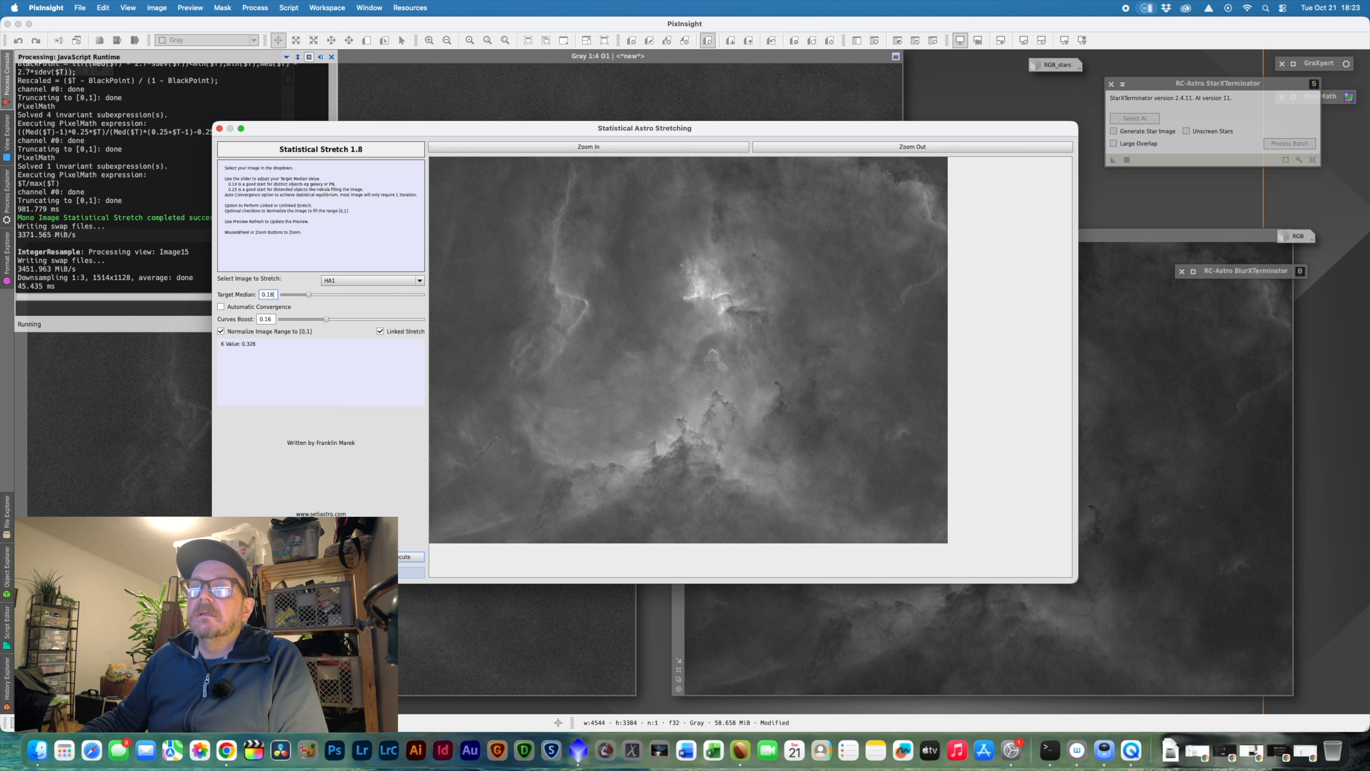
pyautogui.click(413, 572)
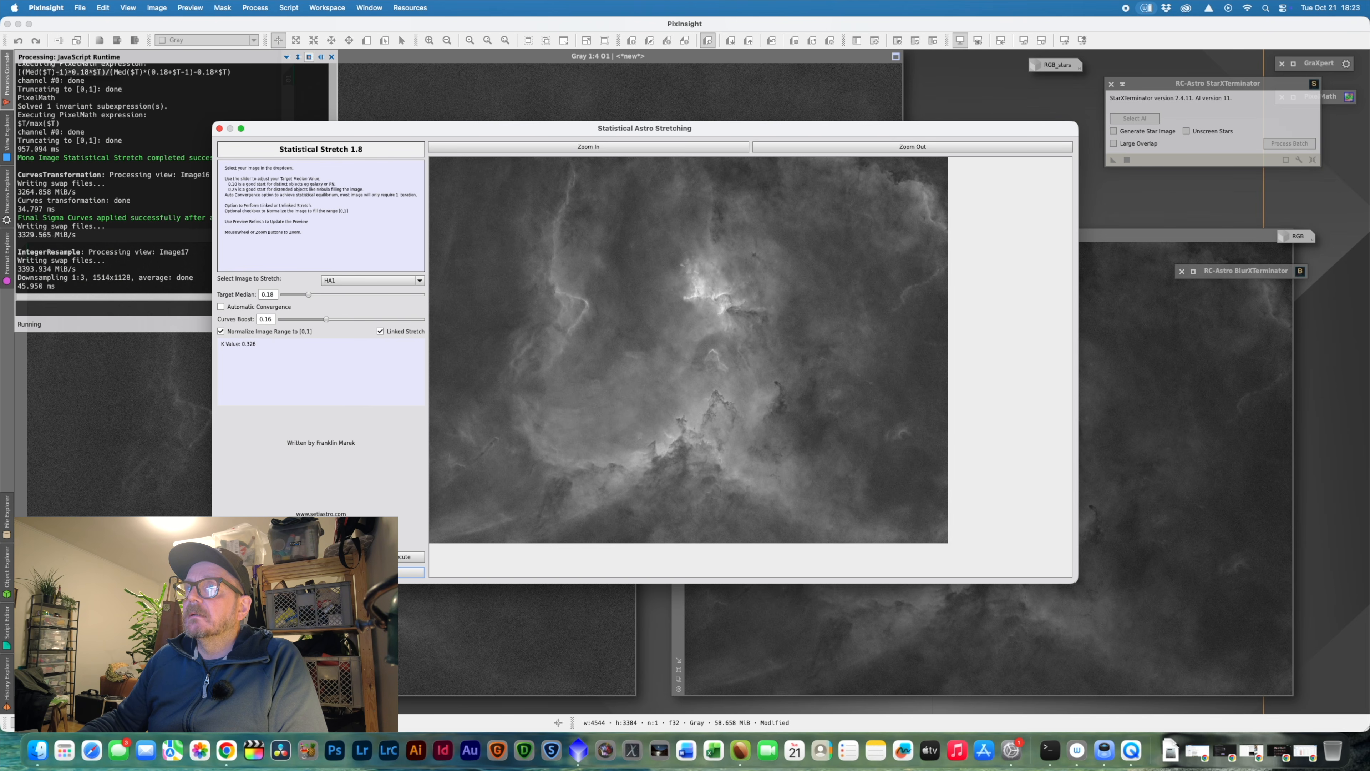
pyautogui.moveTo(326, 318); pyautogui.dragTo(323, 318)
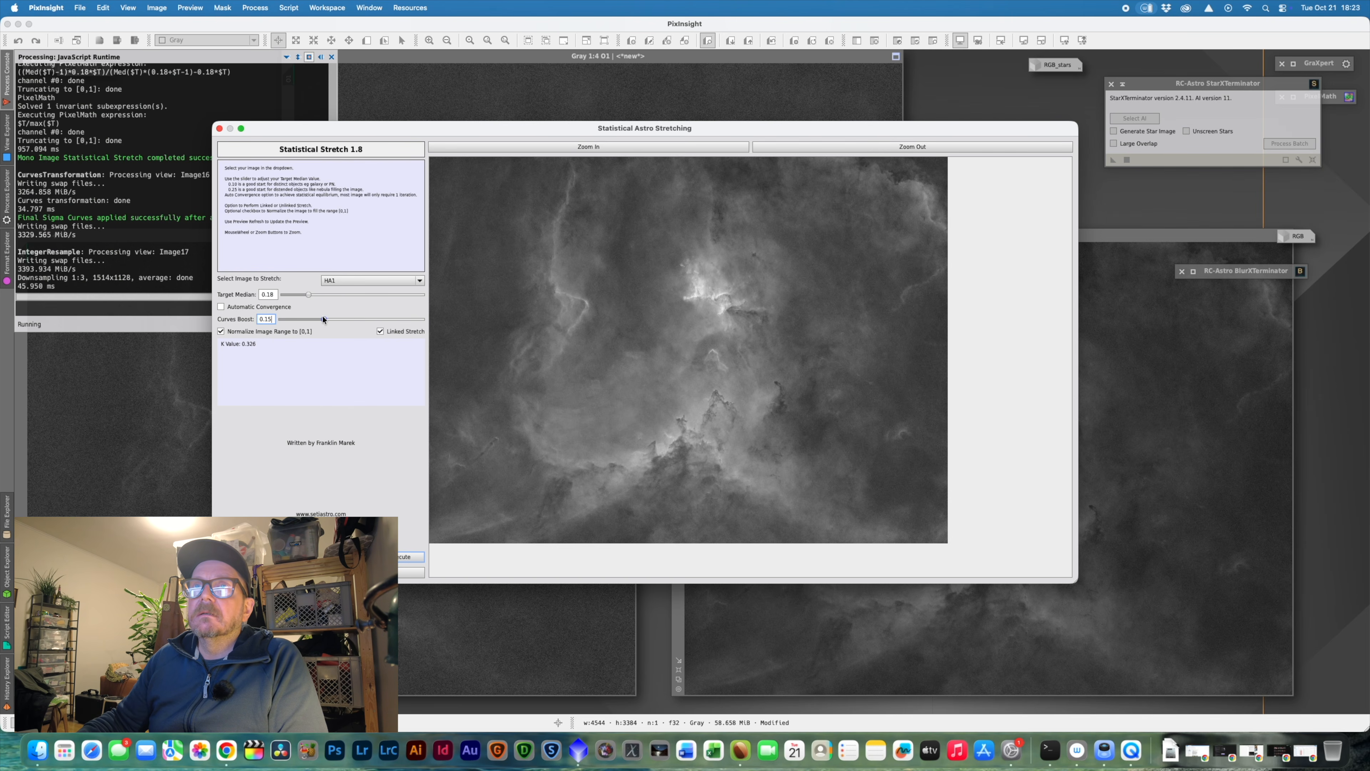
pyautogui.click(411, 572)
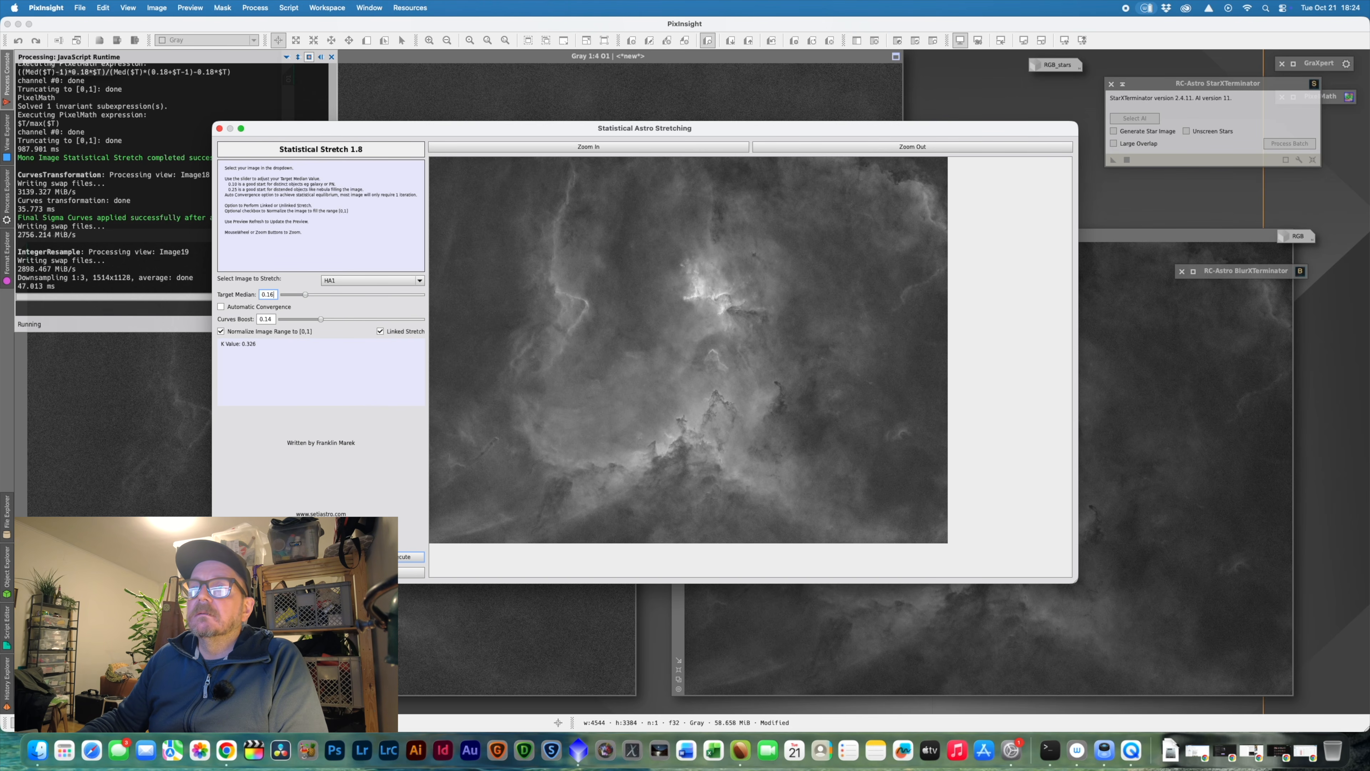
pyautogui.click(411, 572)
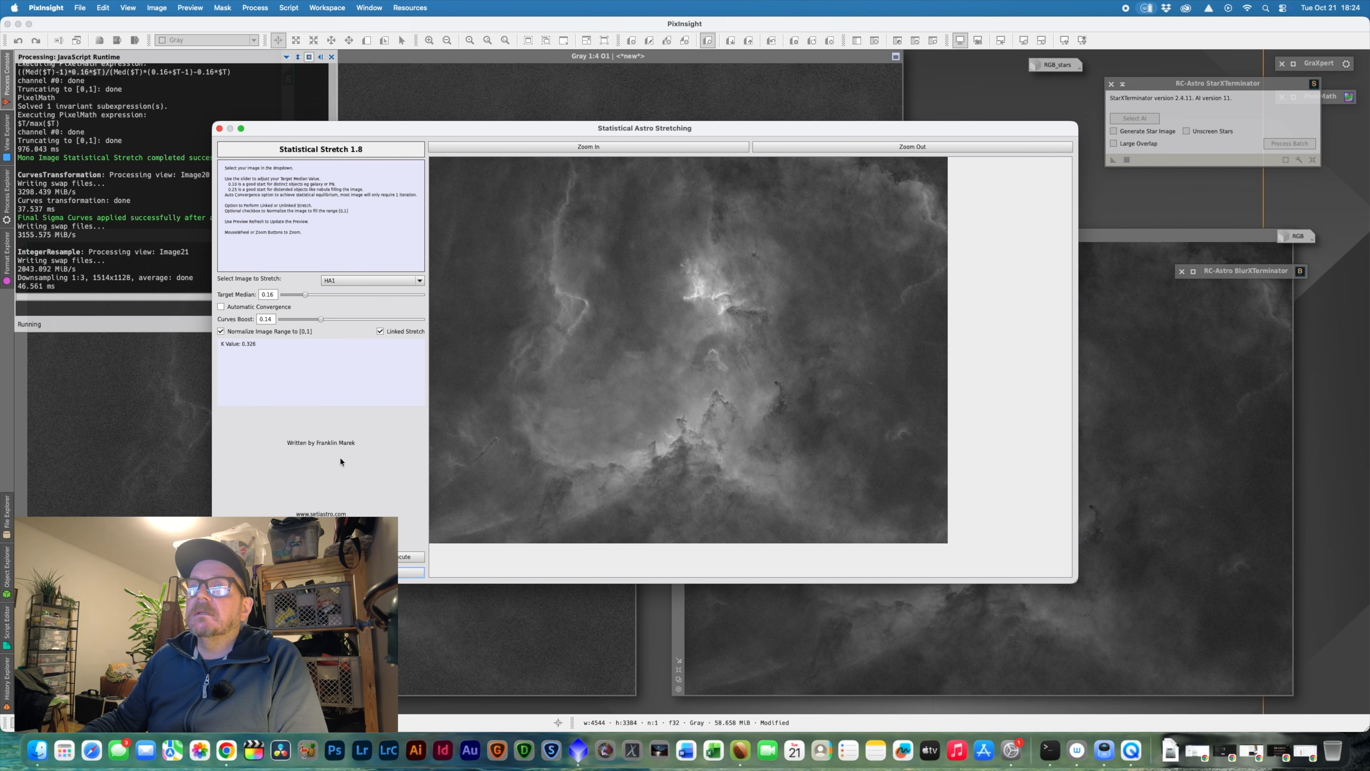
pyautogui.click(411, 557)
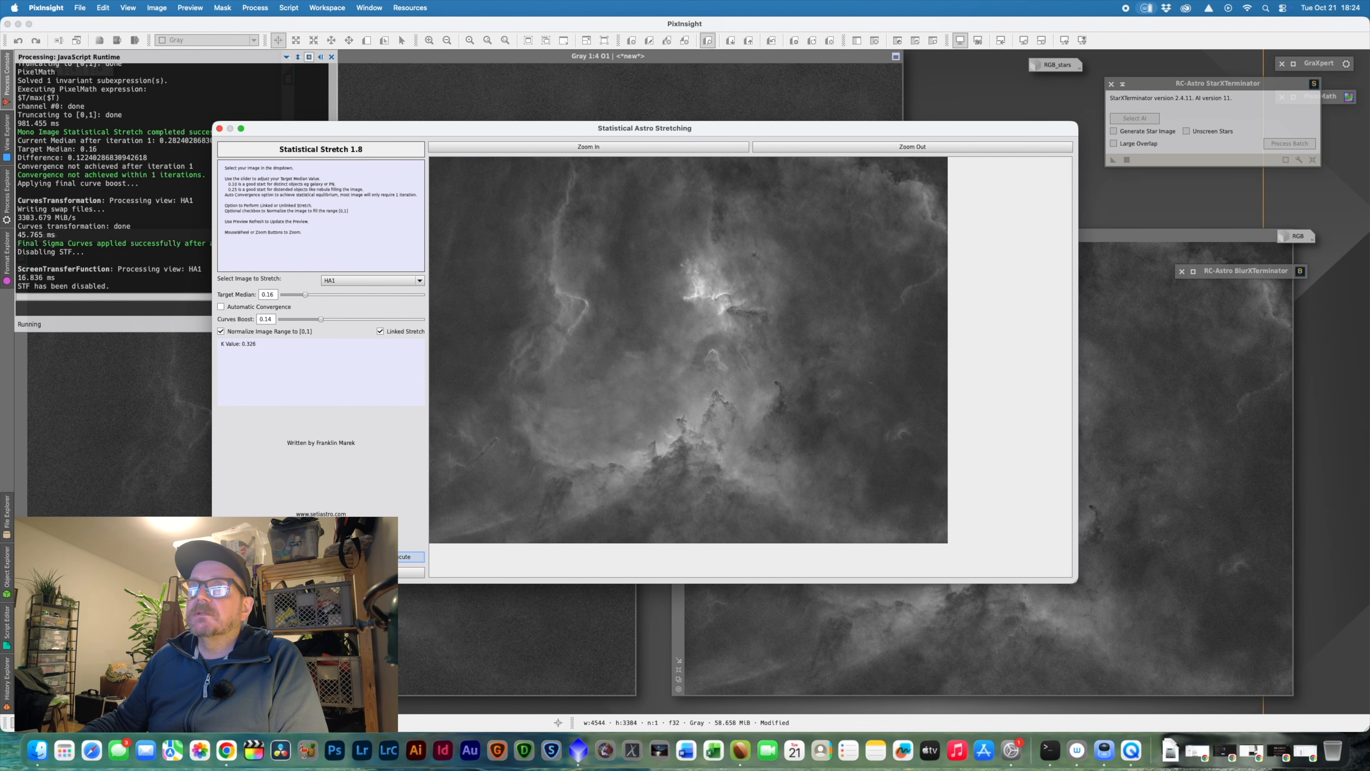
# - Select S1 for stretching, lower the target median to 0.11 and execute the stretch
pyautogui.click(399, 280)
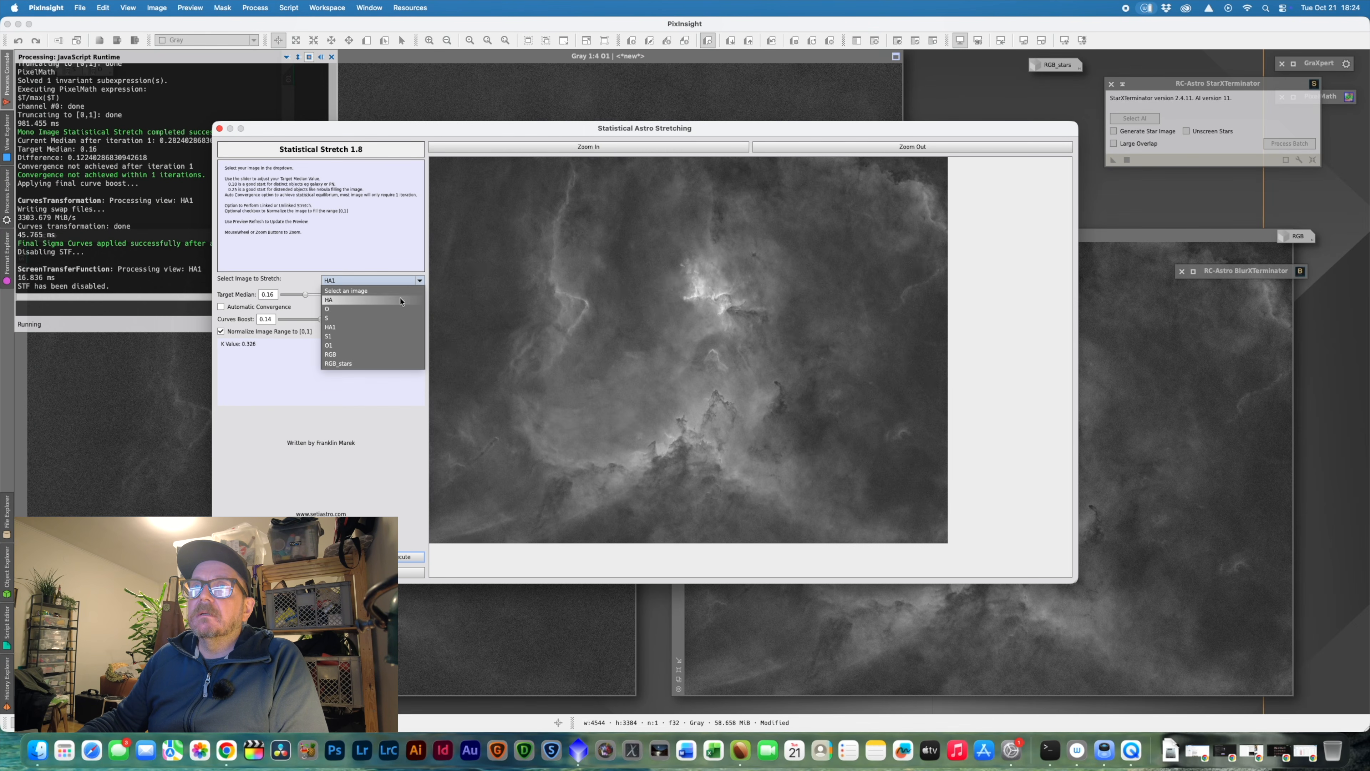
pyautogui.click(386, 335)
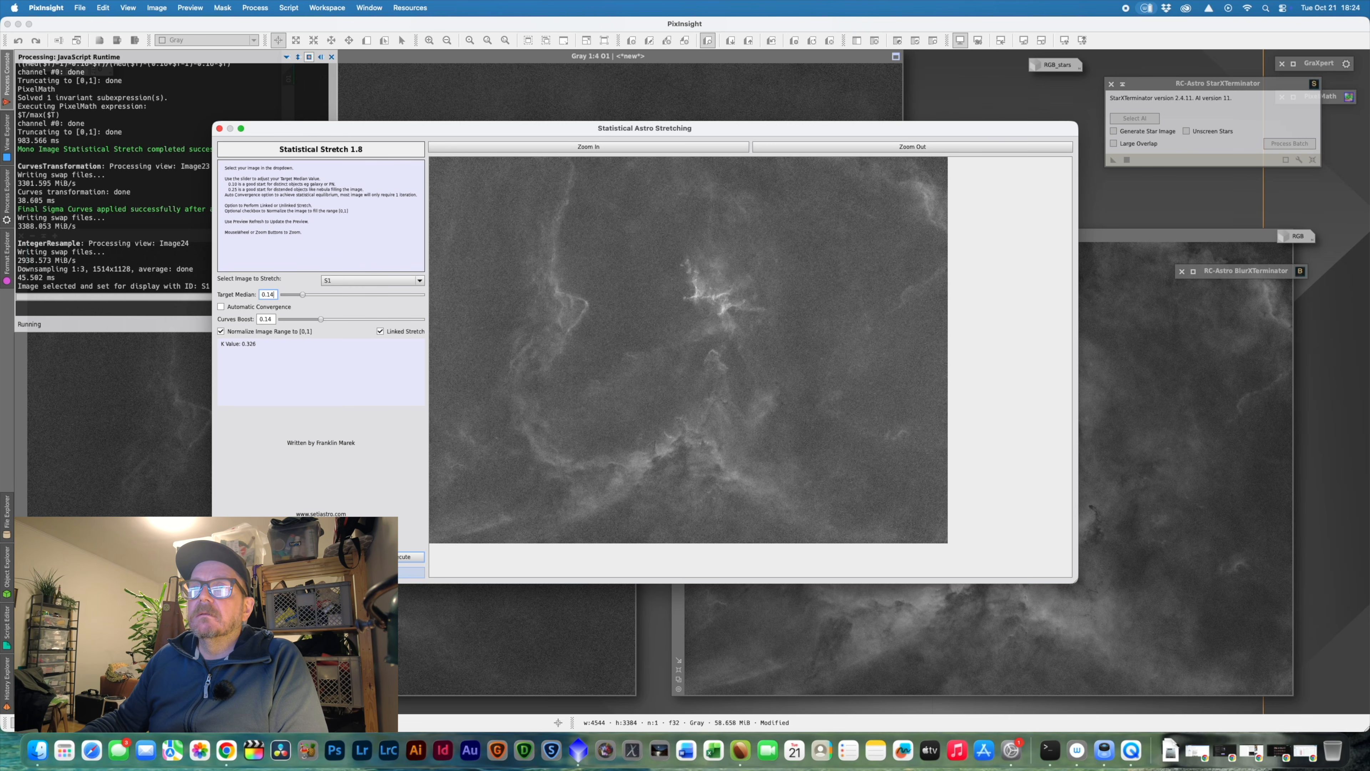
pyautogui.click(411, 572)
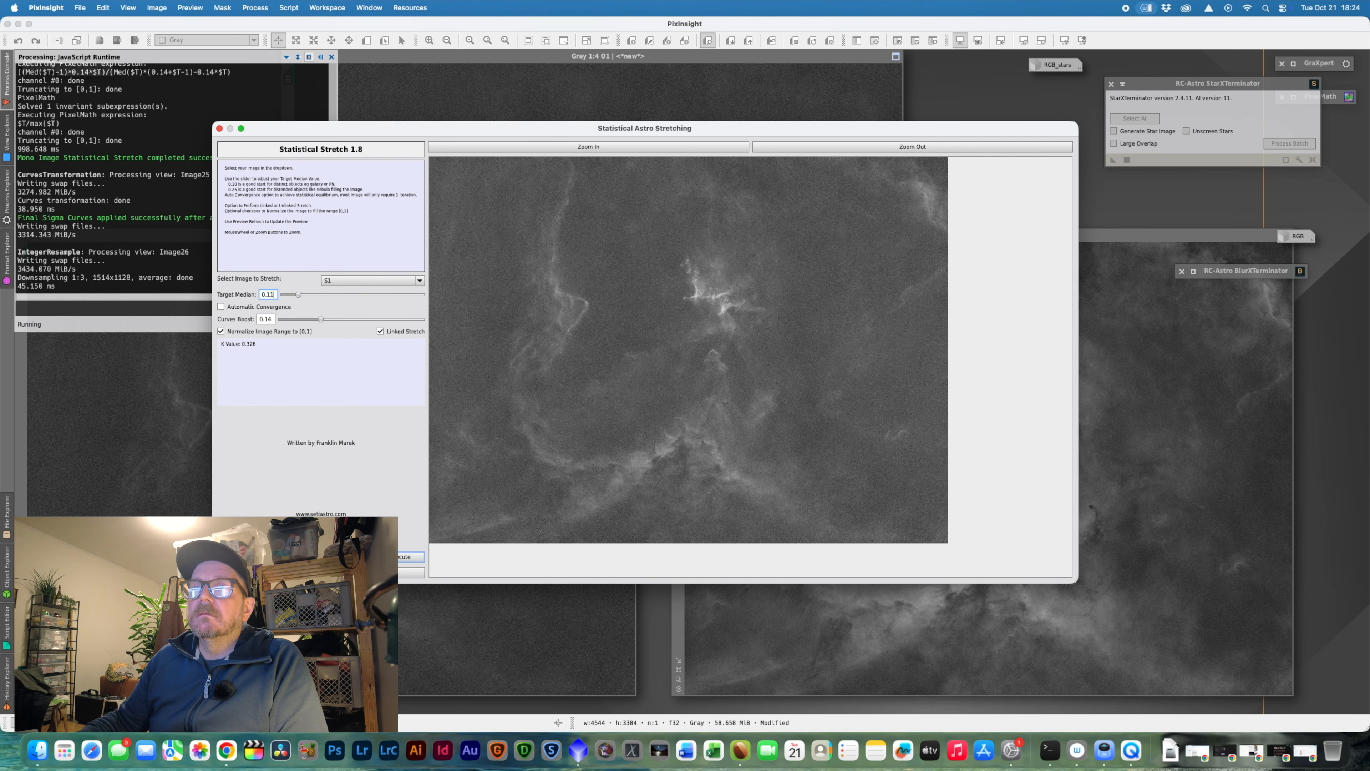
pyautogui.click(411, 572)
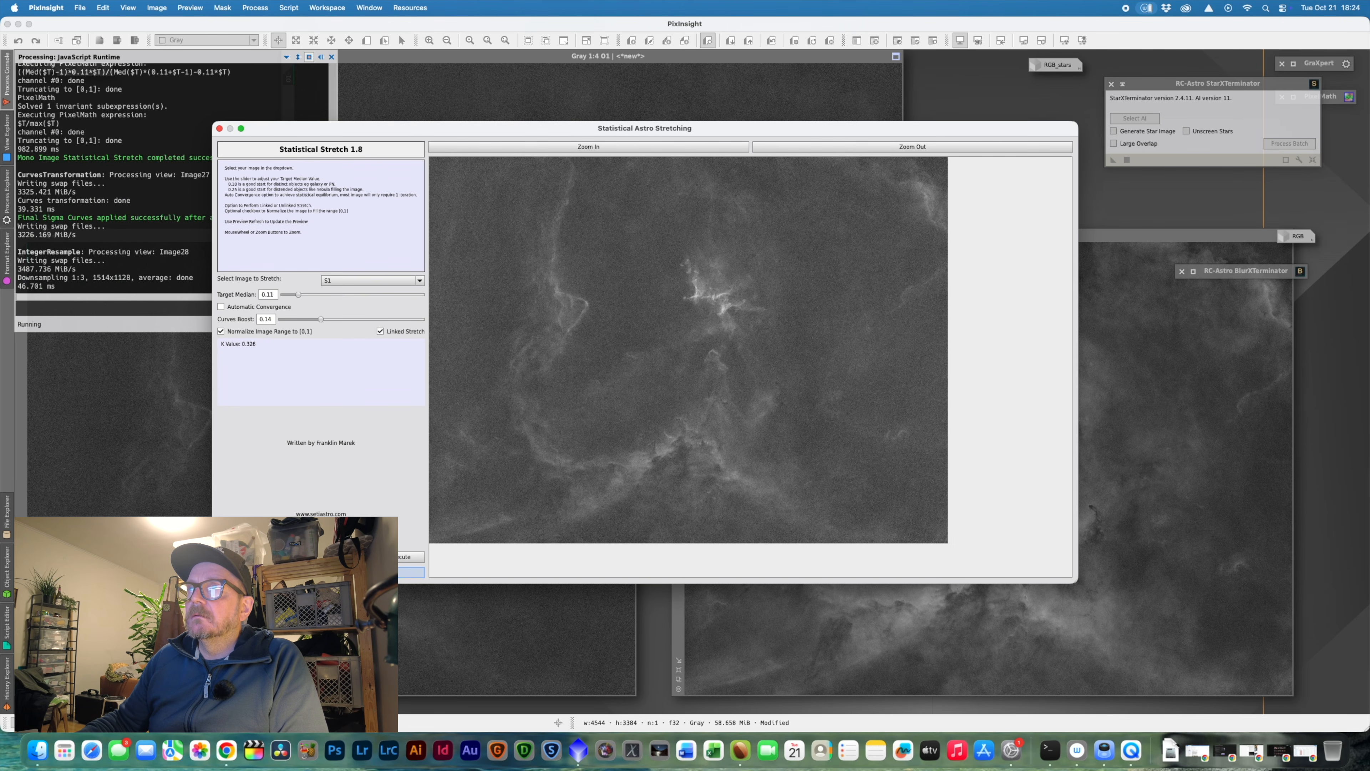
pyautogui.click(402, 560)
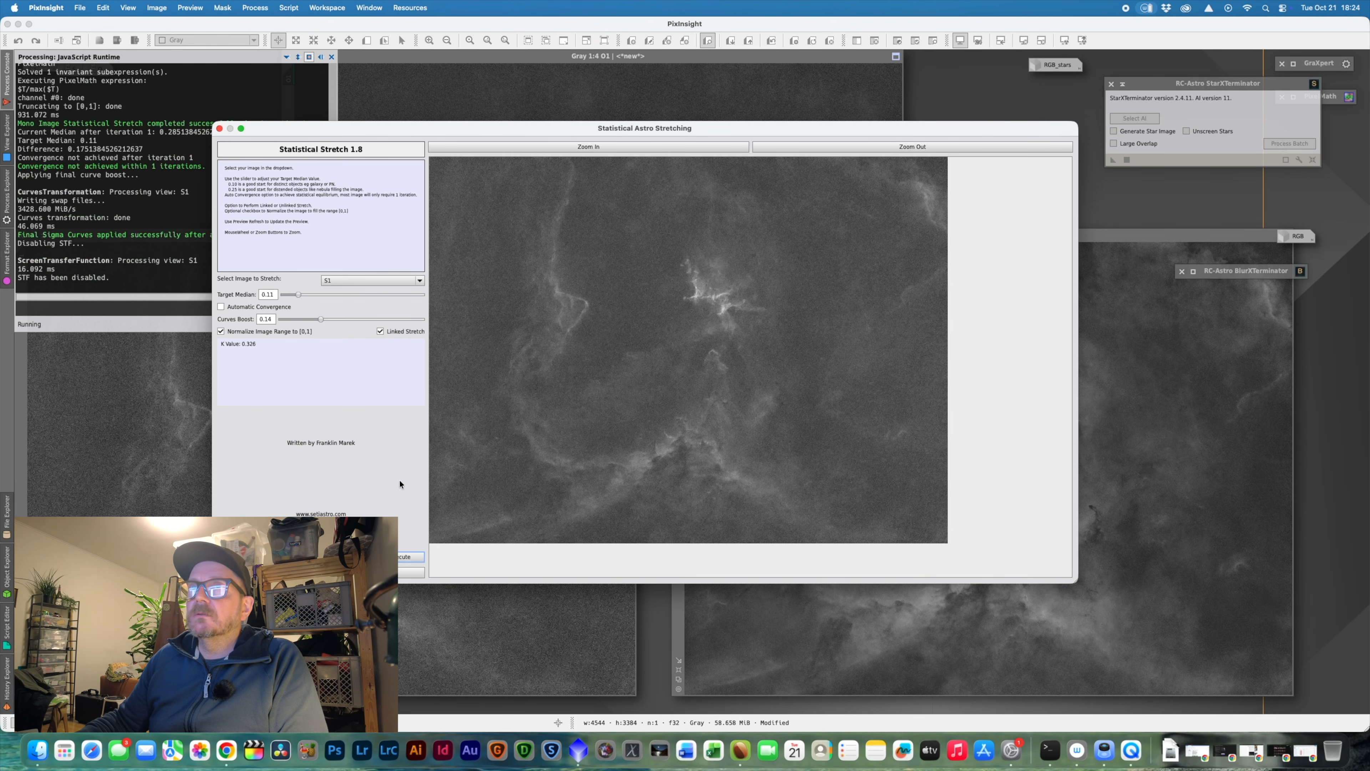
# - Stretch O1 with a target median of 0.10 and a curves boost of 0.15, and close the Statistical Stretch dialog
pyautogui.click(419, 280)
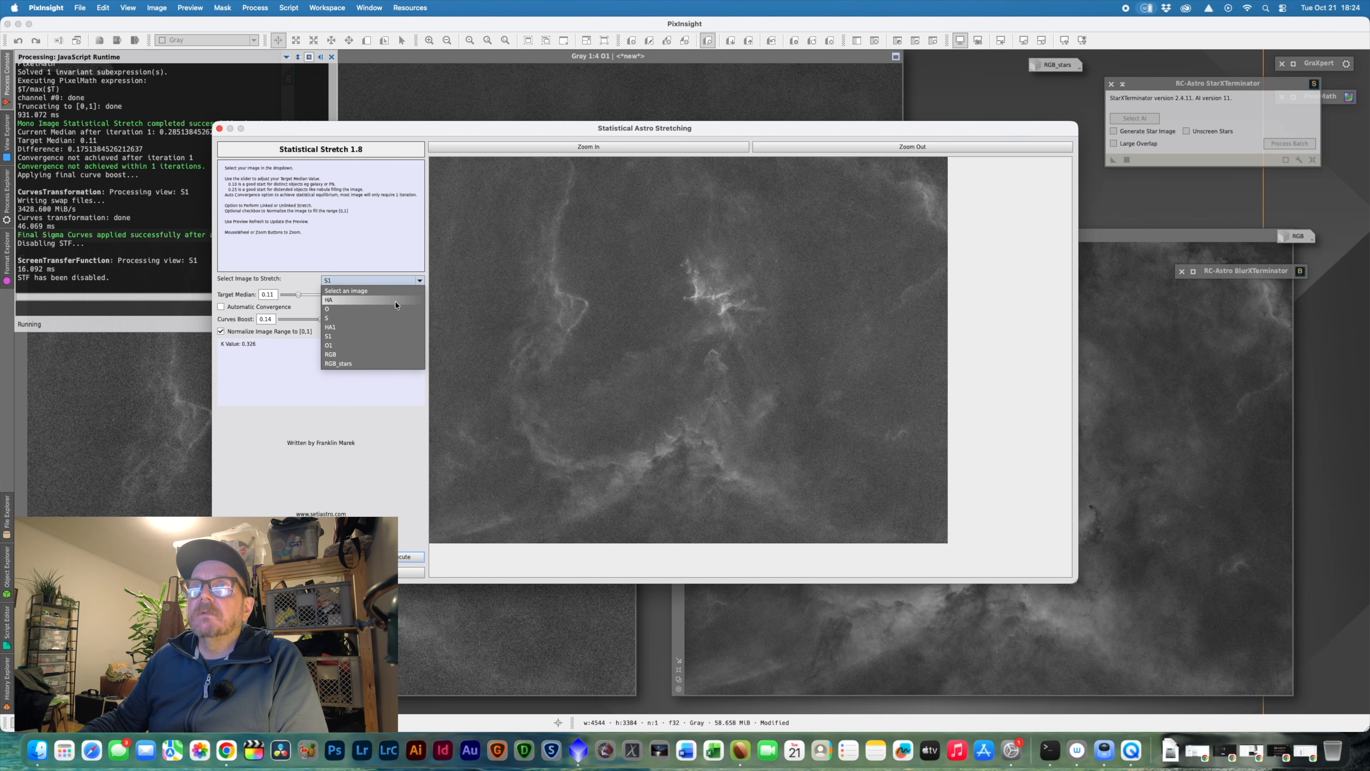
pyautogui.click(395, 347)
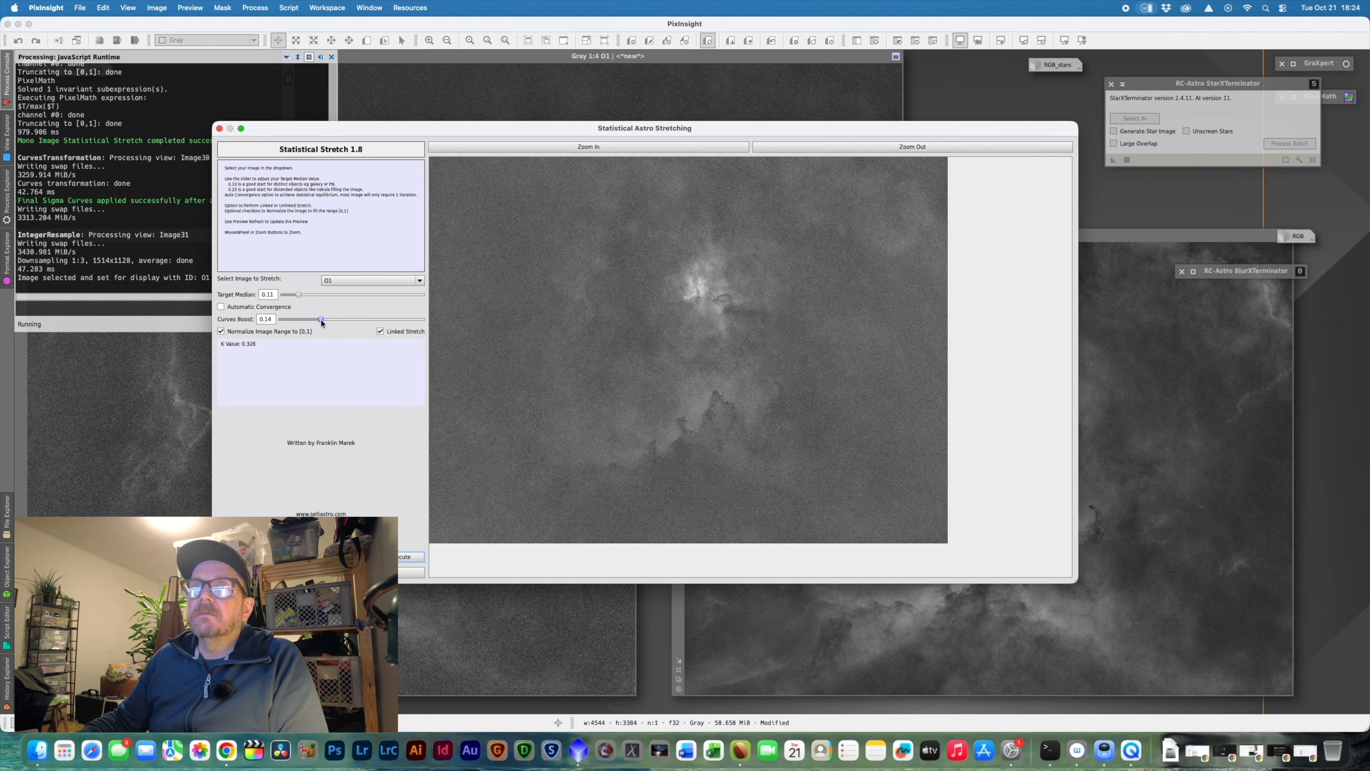
pyautogui.moveTo(321, 319); pyautogui.dragTo(324, 319)
pyautogui.click(412, 572)
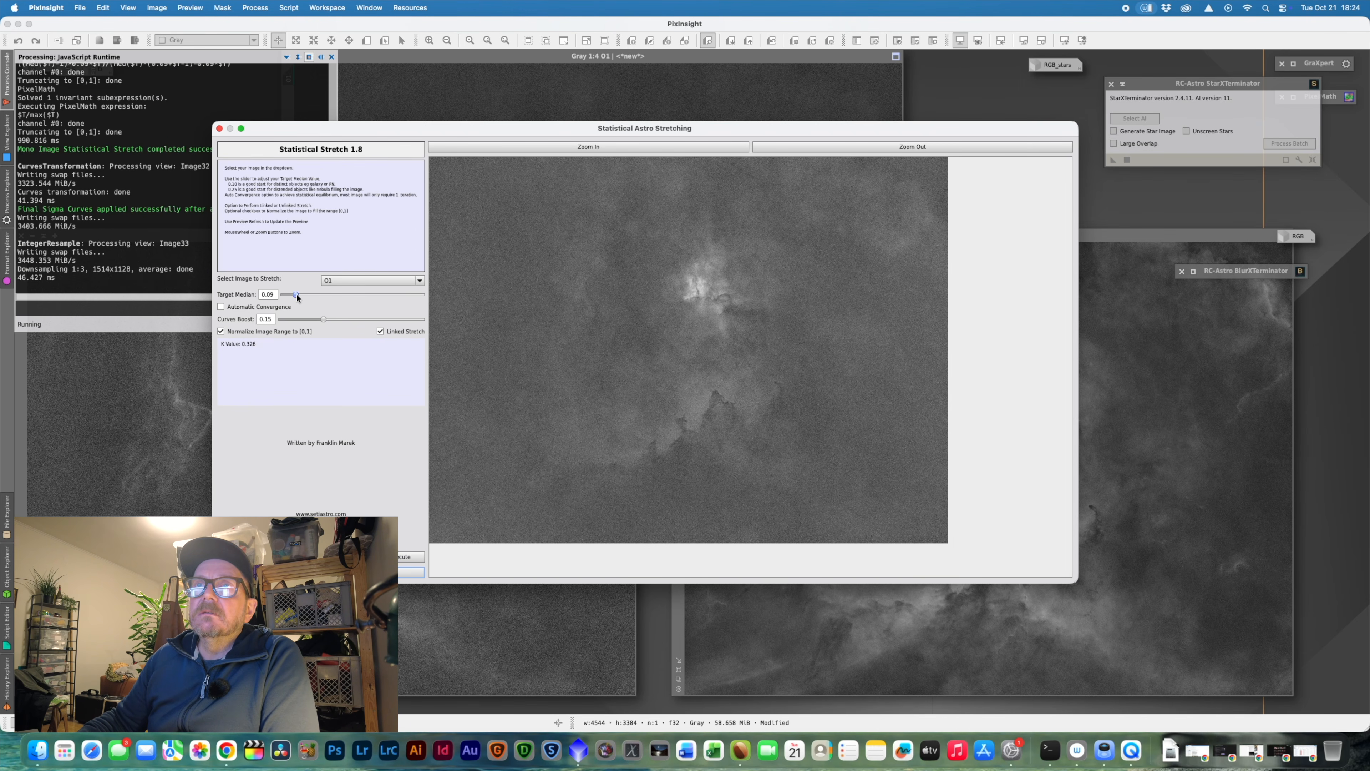
pyautogui.click(412, 572)
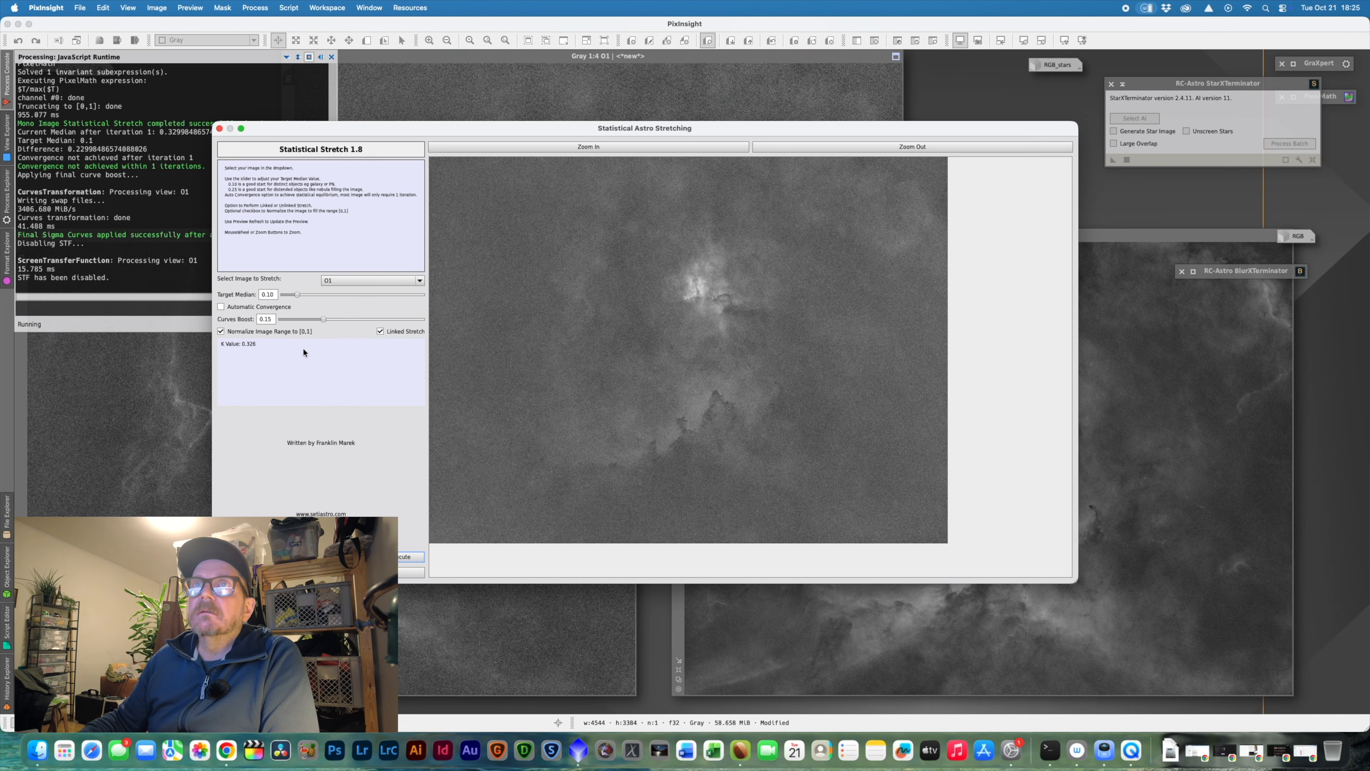
pyautogui.click(220, 130)
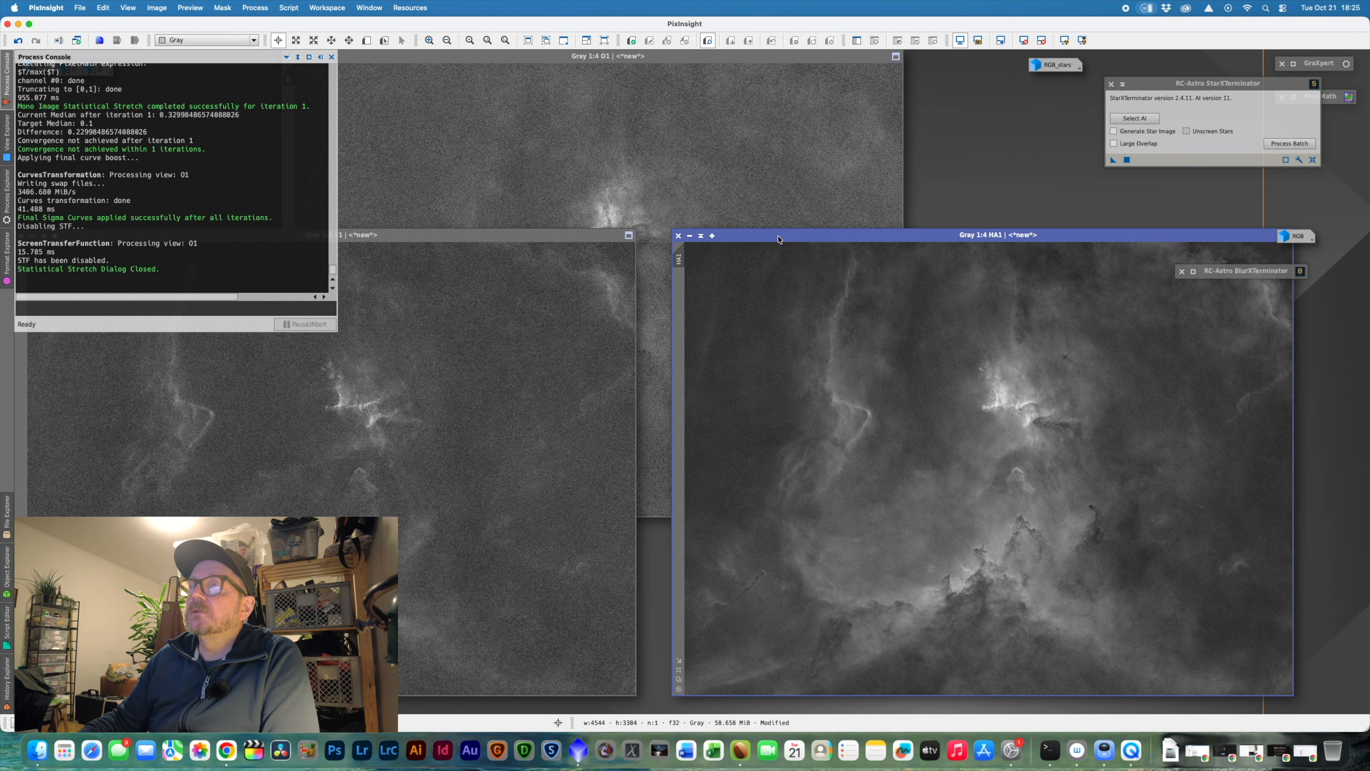
# - Move the HA1 window and the collapsed BlurXTerminator dialog aside and open the LRGBCombination process
pyautogui.moveTo(922, 238); pyautogui.dragTo(311, 98)
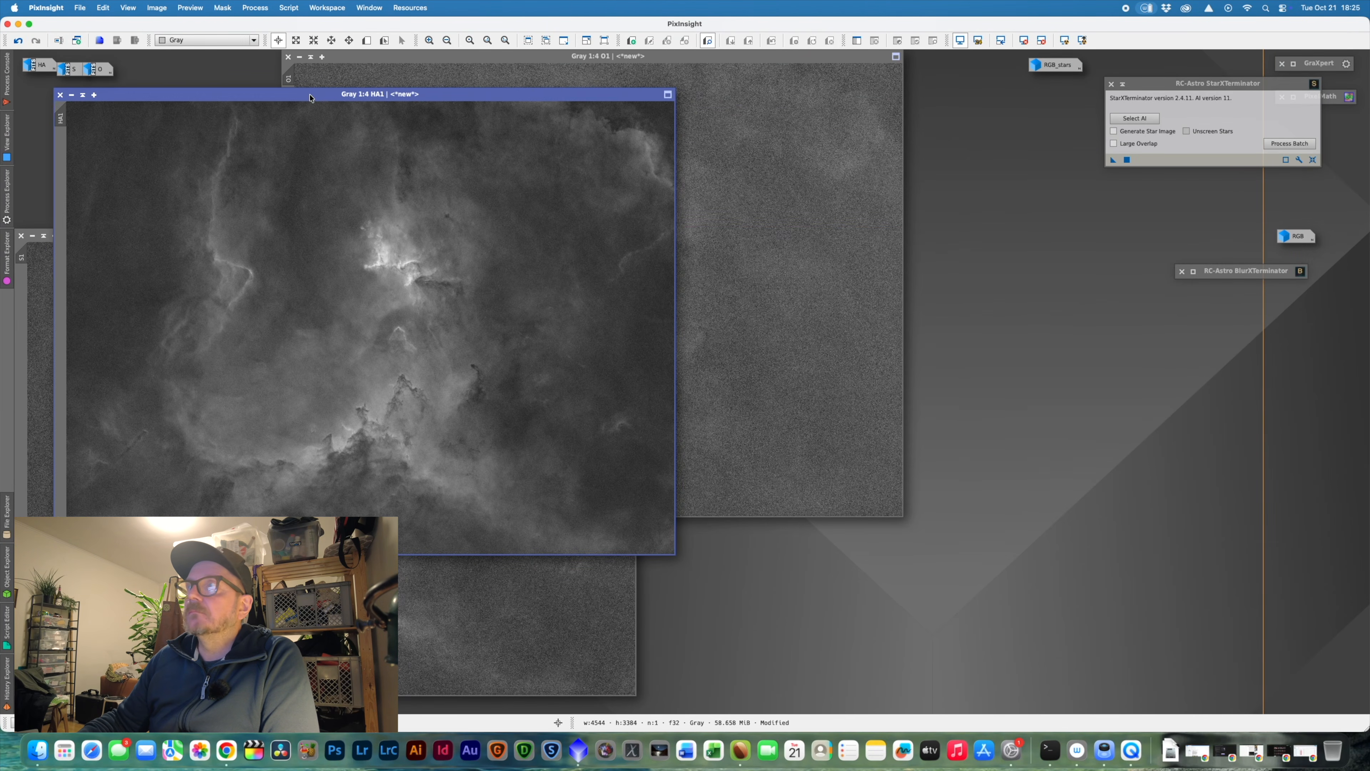
pyautogui.moveTo(1214, 275); pyautogui.dragTo(1262, 270)
pyautogui.click(254, 8)
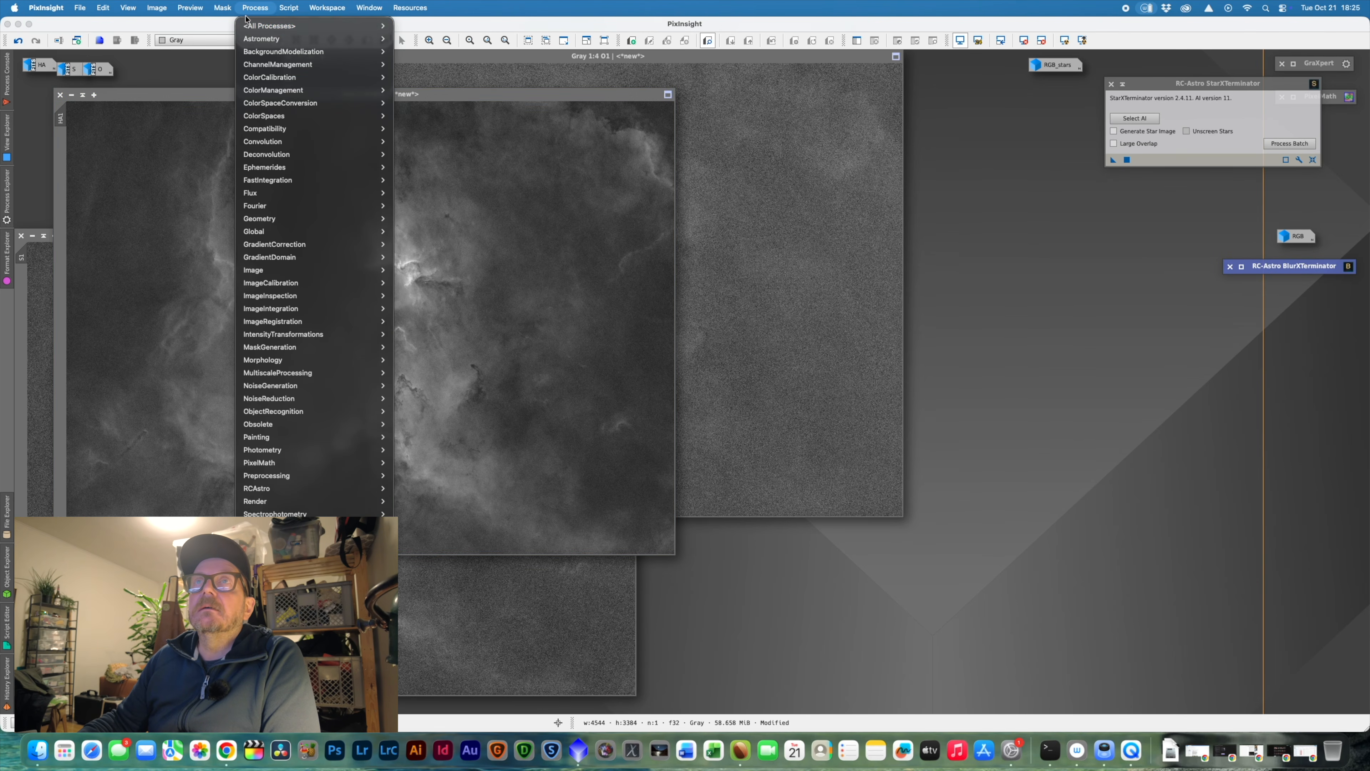
pyautogui.moveTo(245, 24)
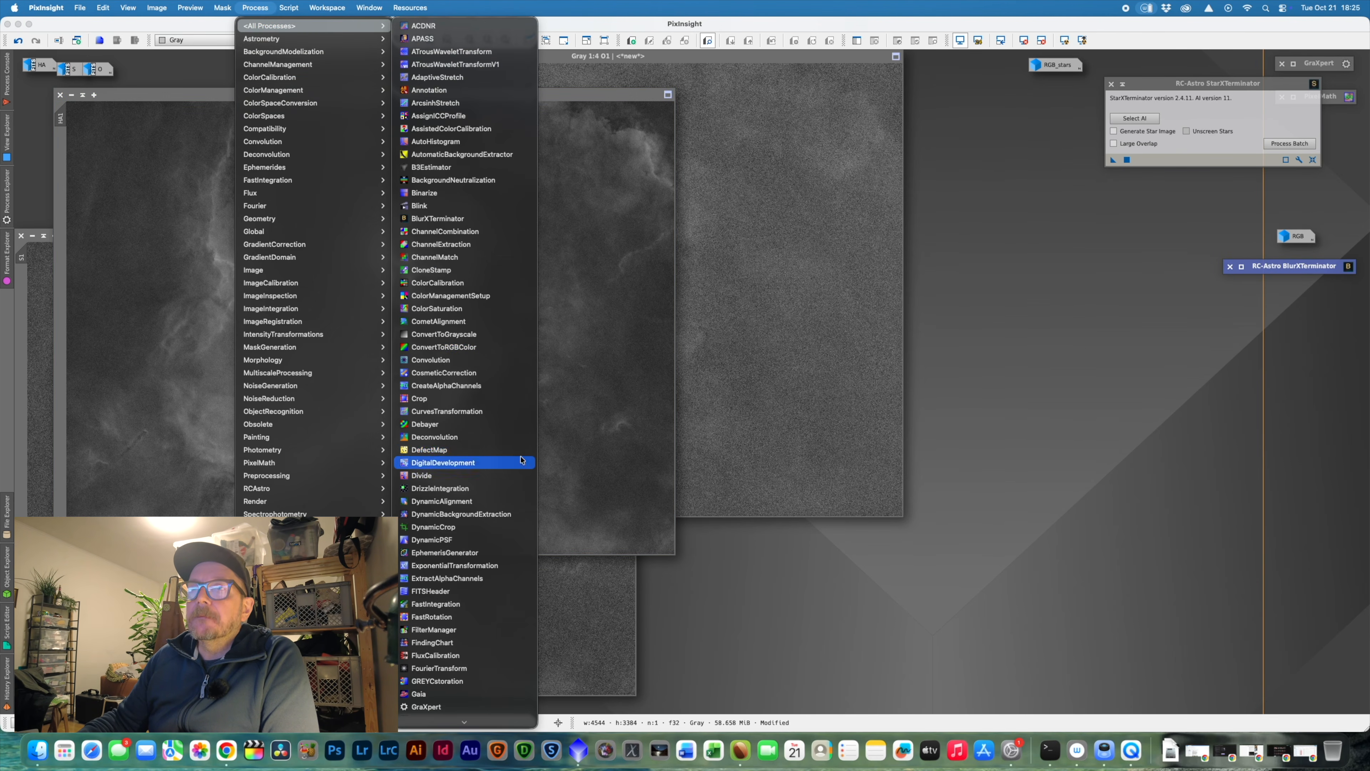
pyautogui.scroll(-10, 520, 460)
pyautogui.scroll(-4, 521, 460)
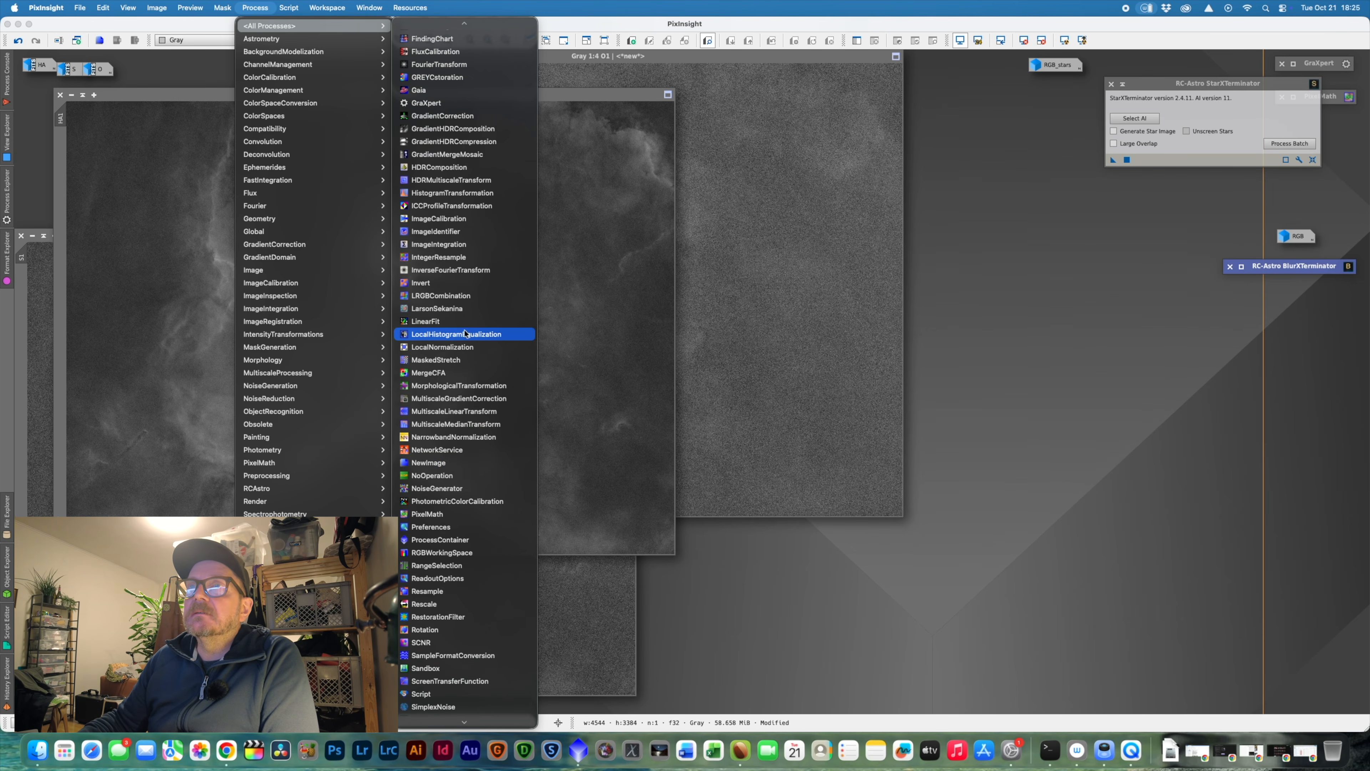
pyautogui.click(464, 296)
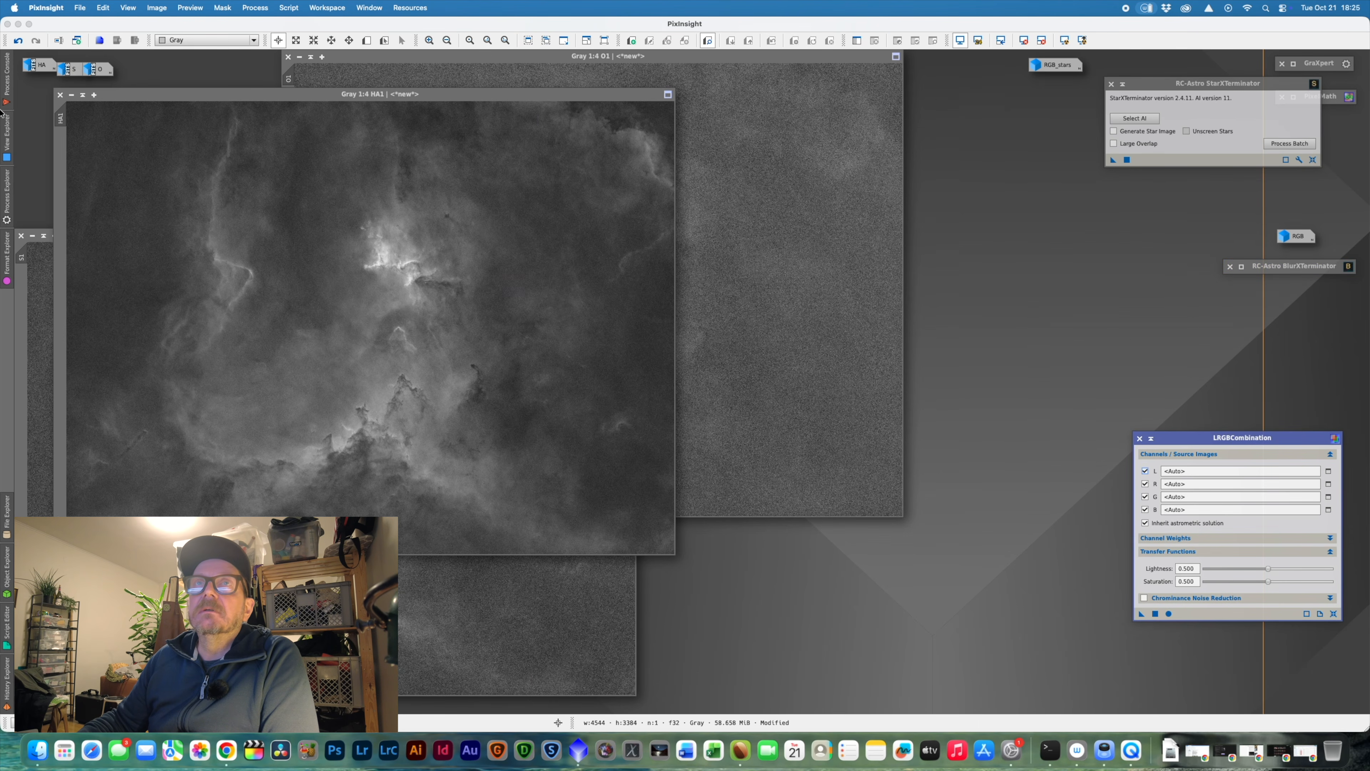
# - Assign HA1 to L and G, O1 to B and S1 to R as the LRGBCombination source images
pyautogui.moveTo(63, 119)
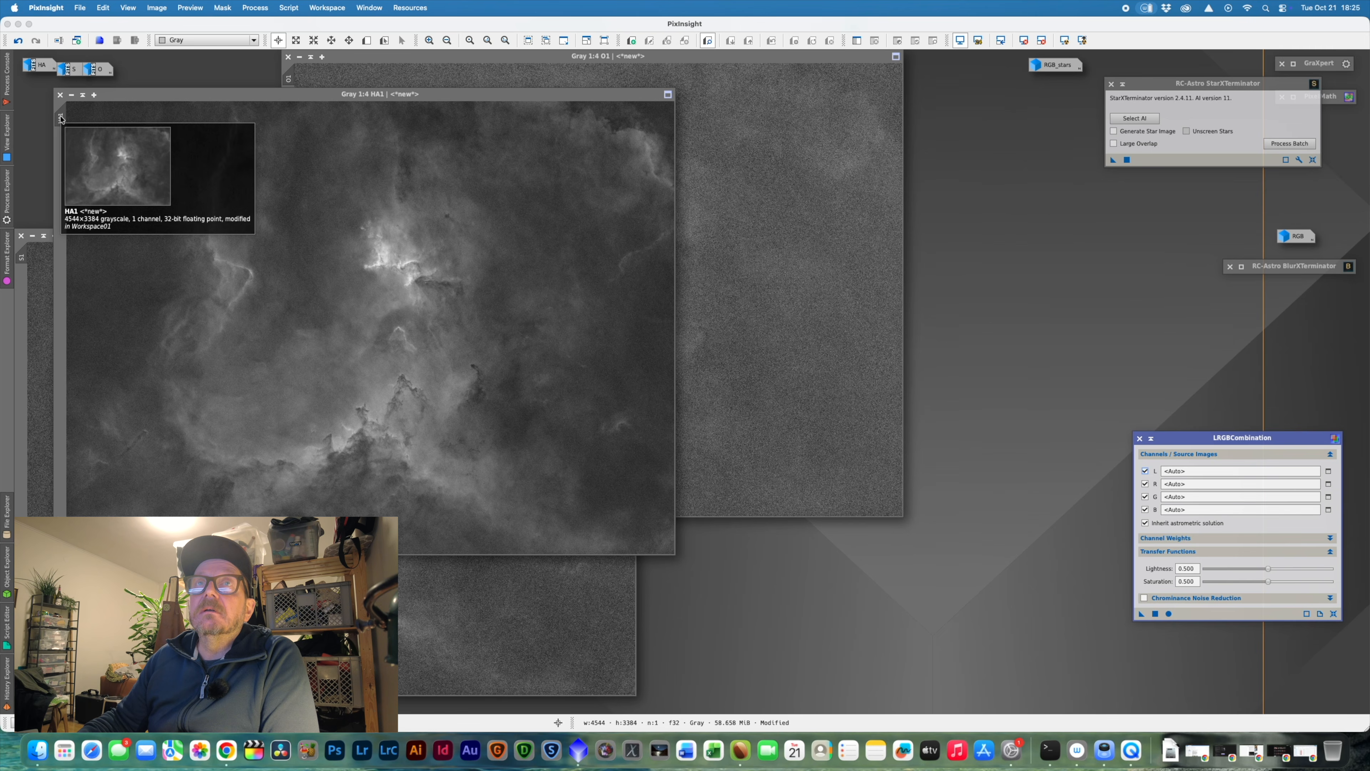
pyautogui.moveTo(62, 119); pyautogui.dragTo(1086, 374)
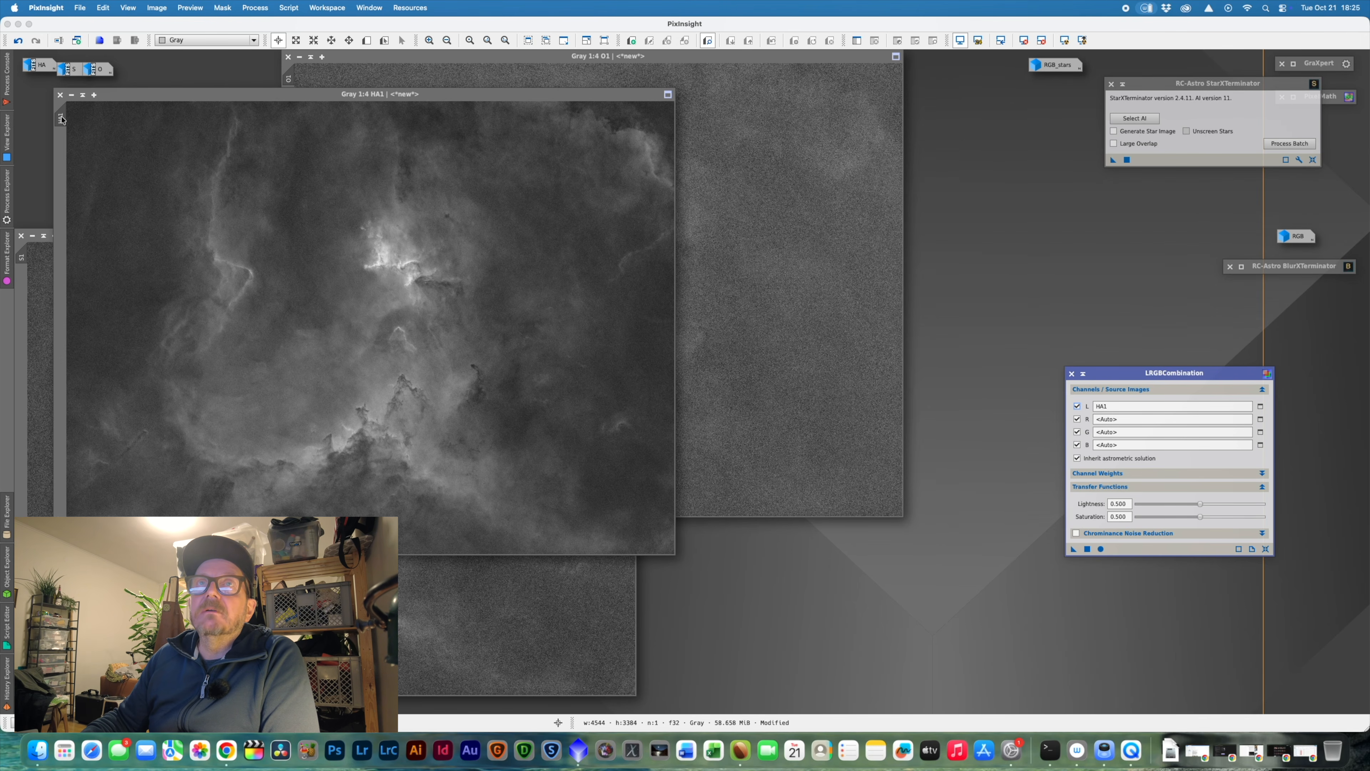
pyautogui.moveTo(60, 118); pyautogui.dragTo(1095, 431)
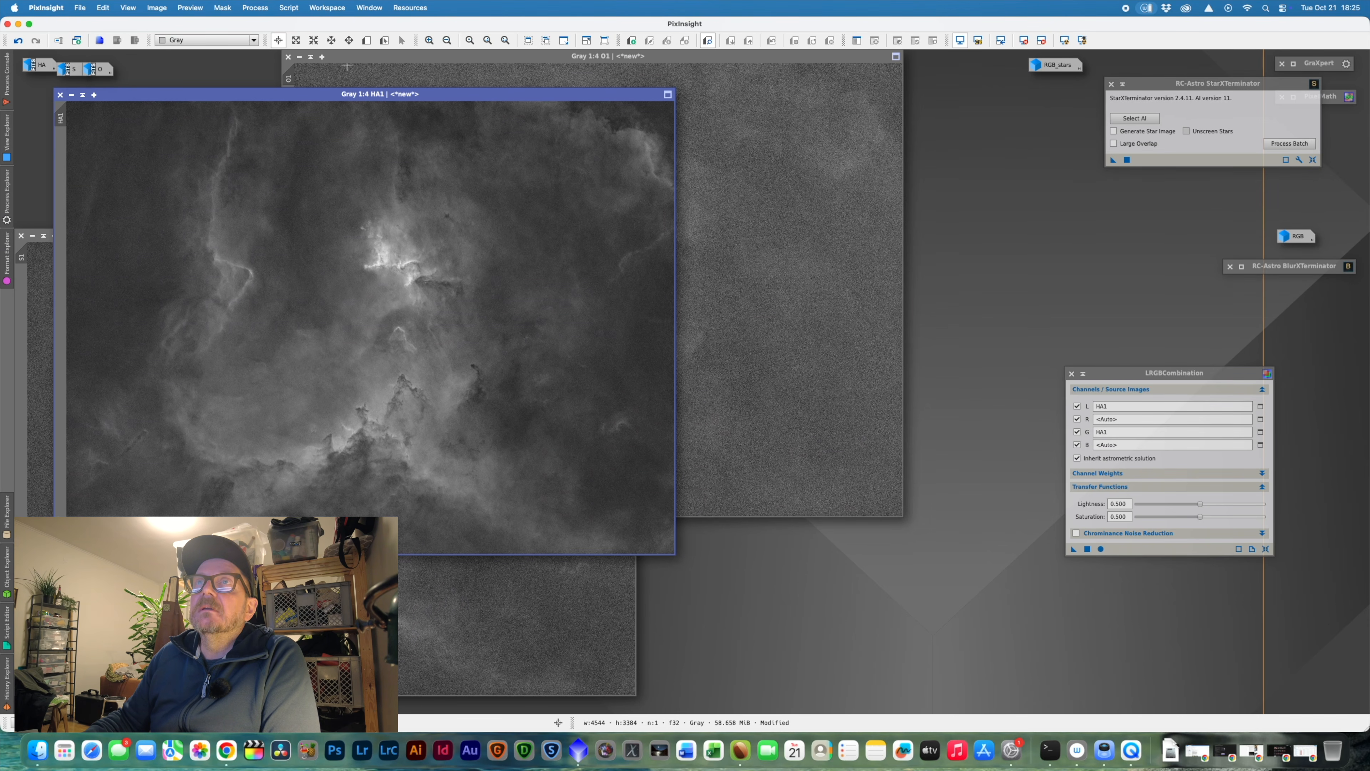
pyautogui.click(347, 66)
pyautogui.moveTo(348, 56); pyautogui.dragTo(1115, 416)
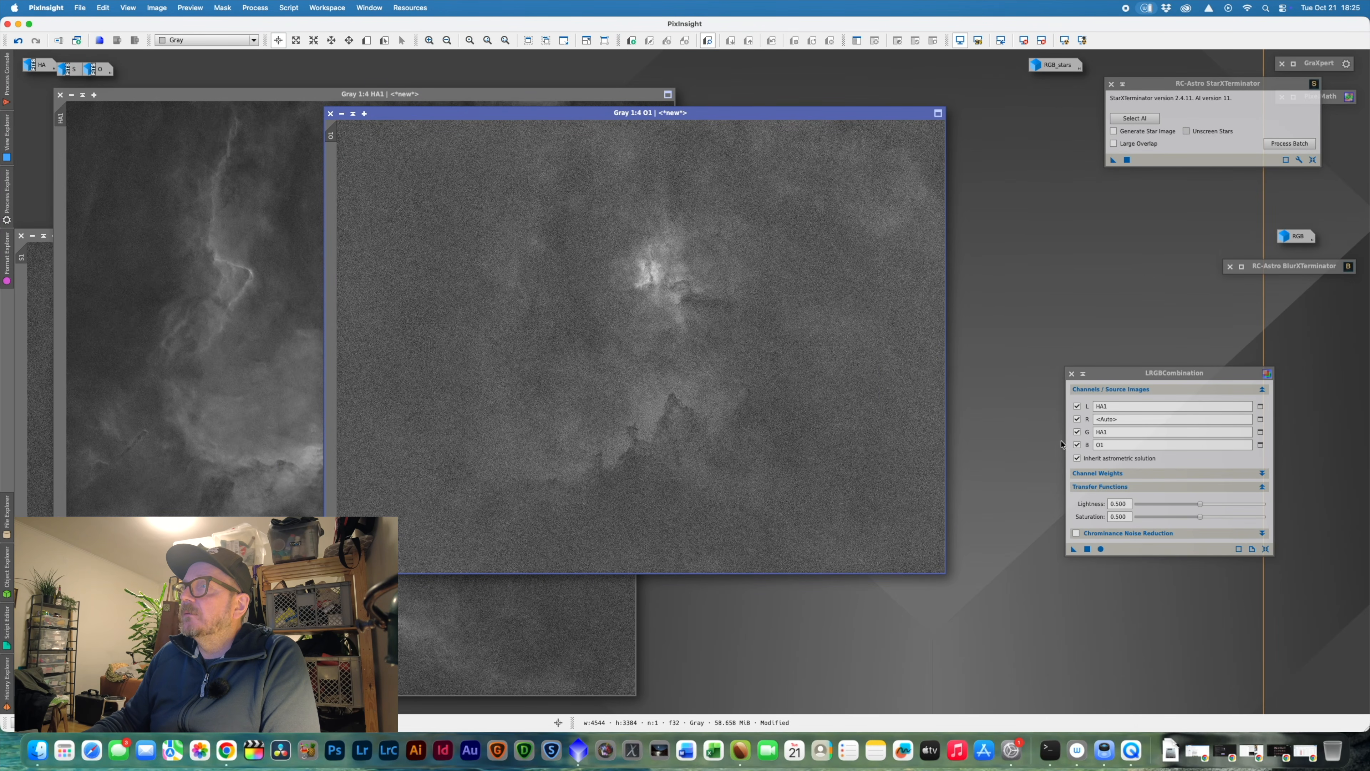
pyautogui.click(29, 271)
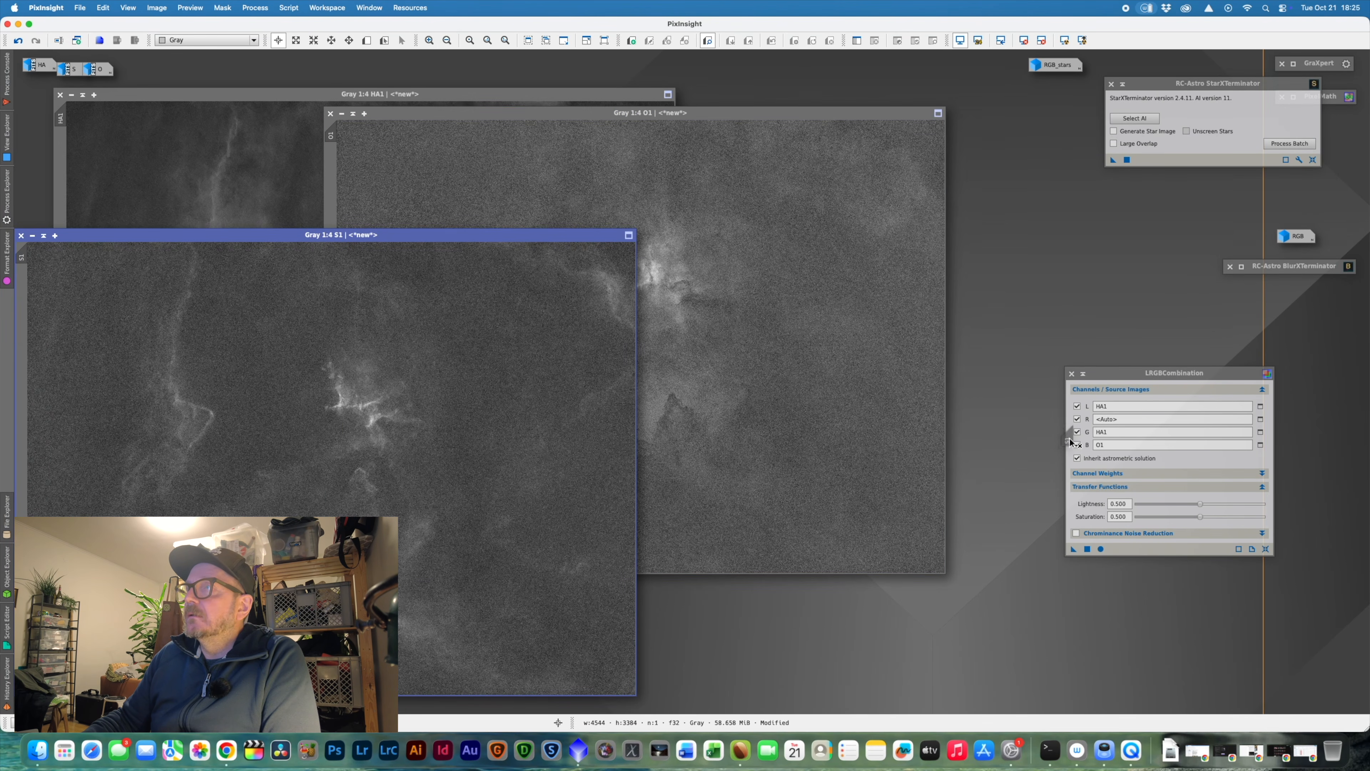
pyautogui.moveTo(1071, 441); pyautogui.dragTo(1115, 419)
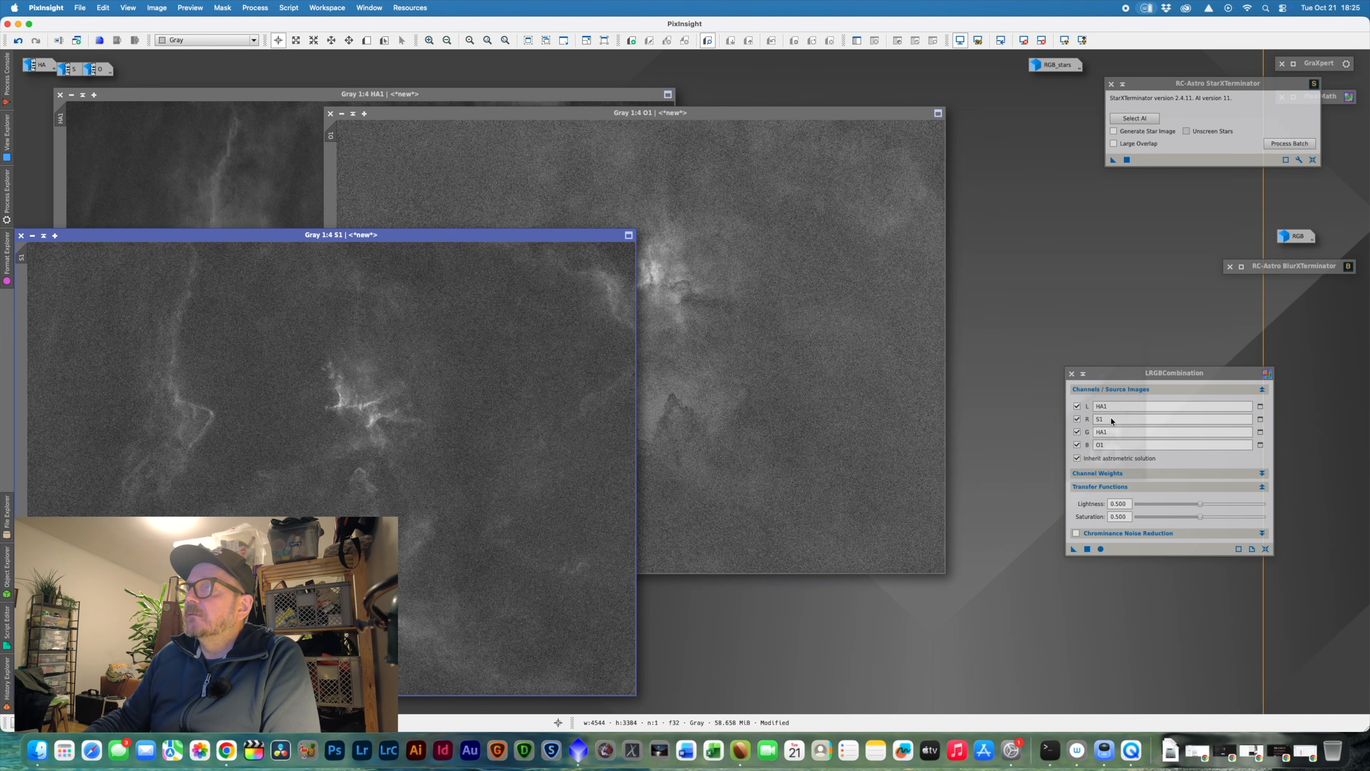
# - Minimise the S1 and HA1 images and park their icons beside the original channel icons
pyautogui.click(33, 235)
pyautogui.moveTo(342, 468); pyautogui.dragTo(145, 74)
pyautogui.click(71, 95)
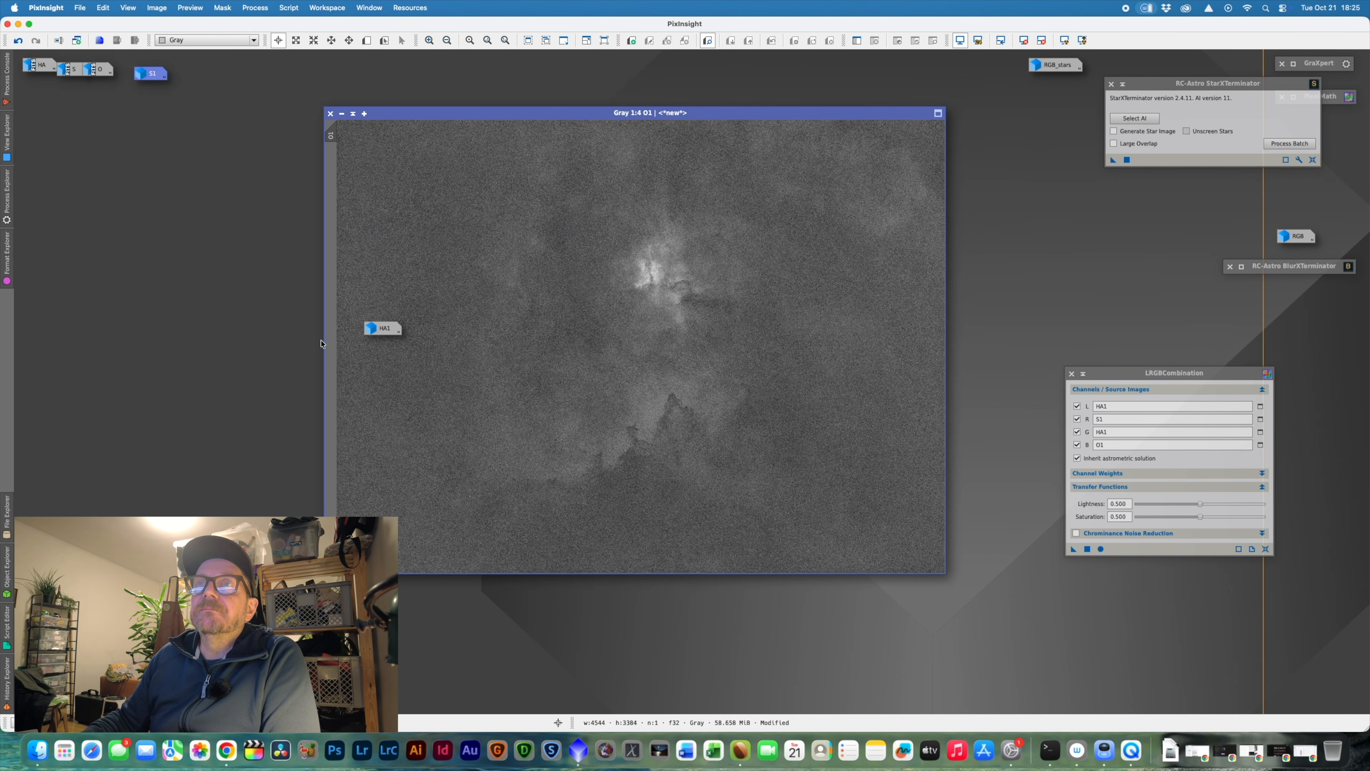
pyautogui.moveTo(376, 330); pyautogui.dragTo(138, 93)
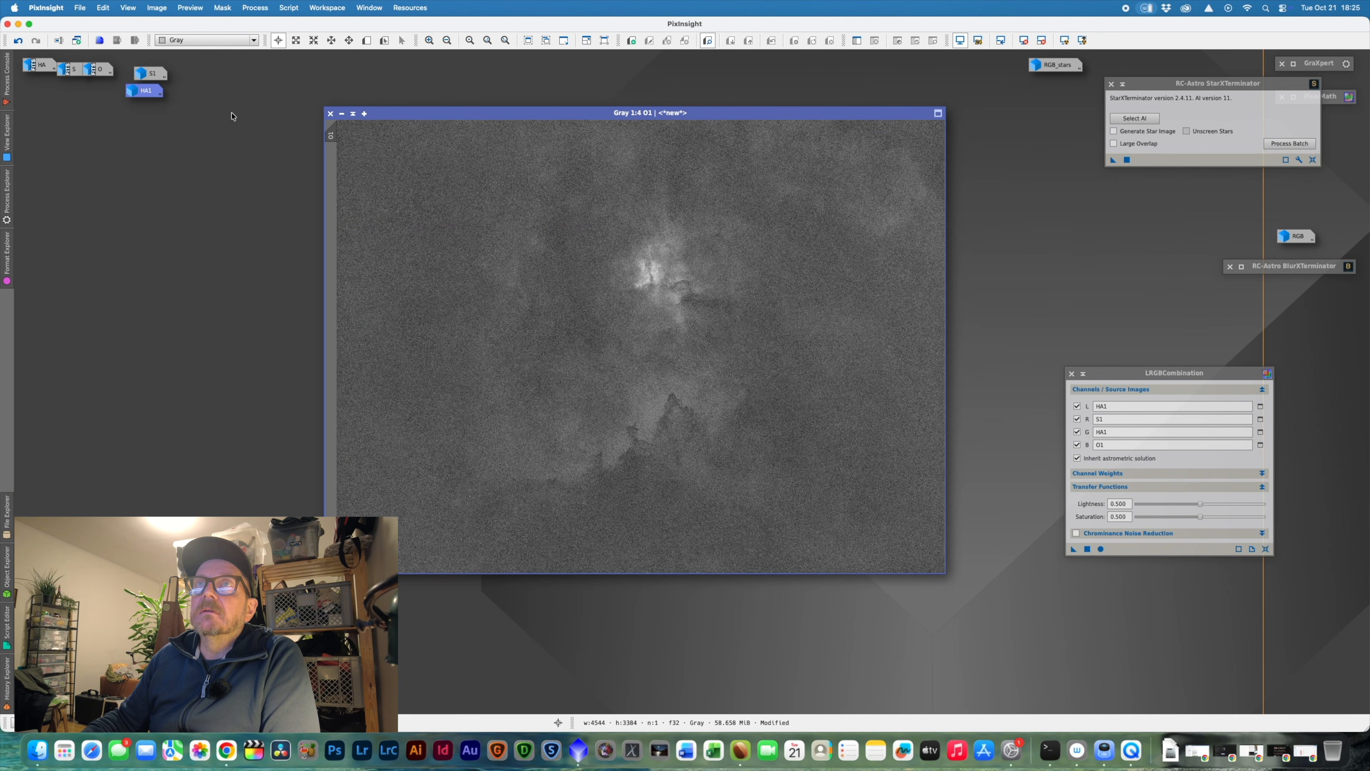
# - Minimise O1, park its icon beside S1, and run LRGBCombination to create the colour image
pyautogui.click(342, 115)
pyautogui.moveTo(636, 351); pyautogui.dragTo(173, 64)
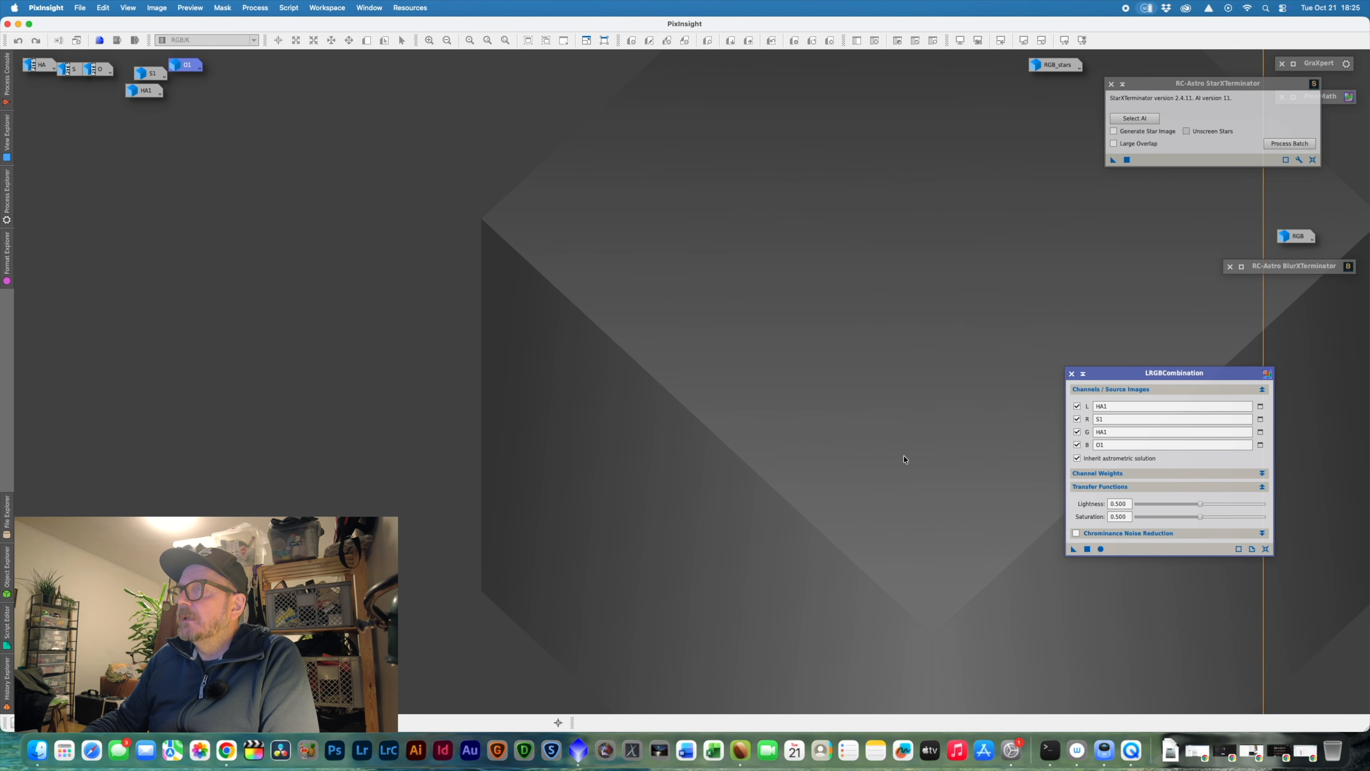
pyautogui.click(1101, 548)
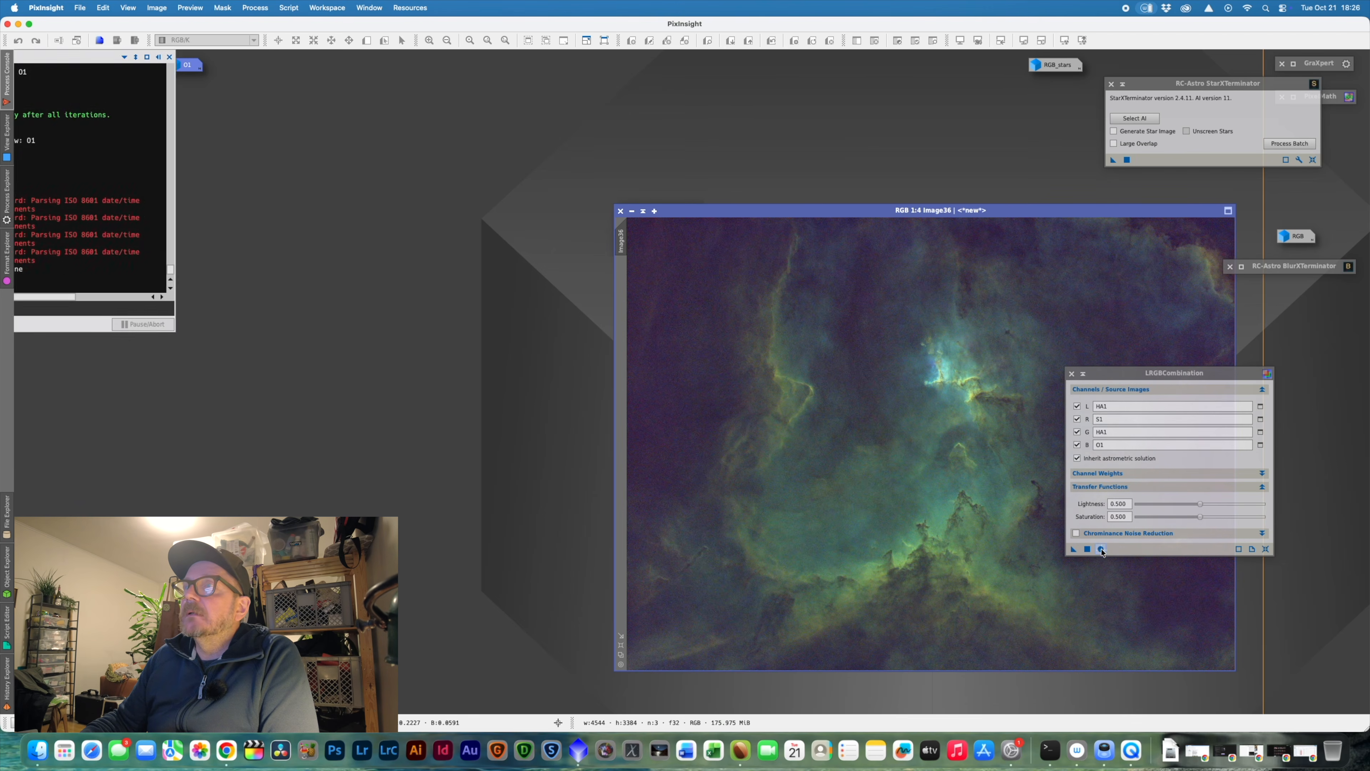
# - Arrange the combined colour image and the LRGBCombination dialog side by side, and check the nebula at closer range
pyautogui.moveTo(998, 213); pyautogui.dragTo(761, 189)
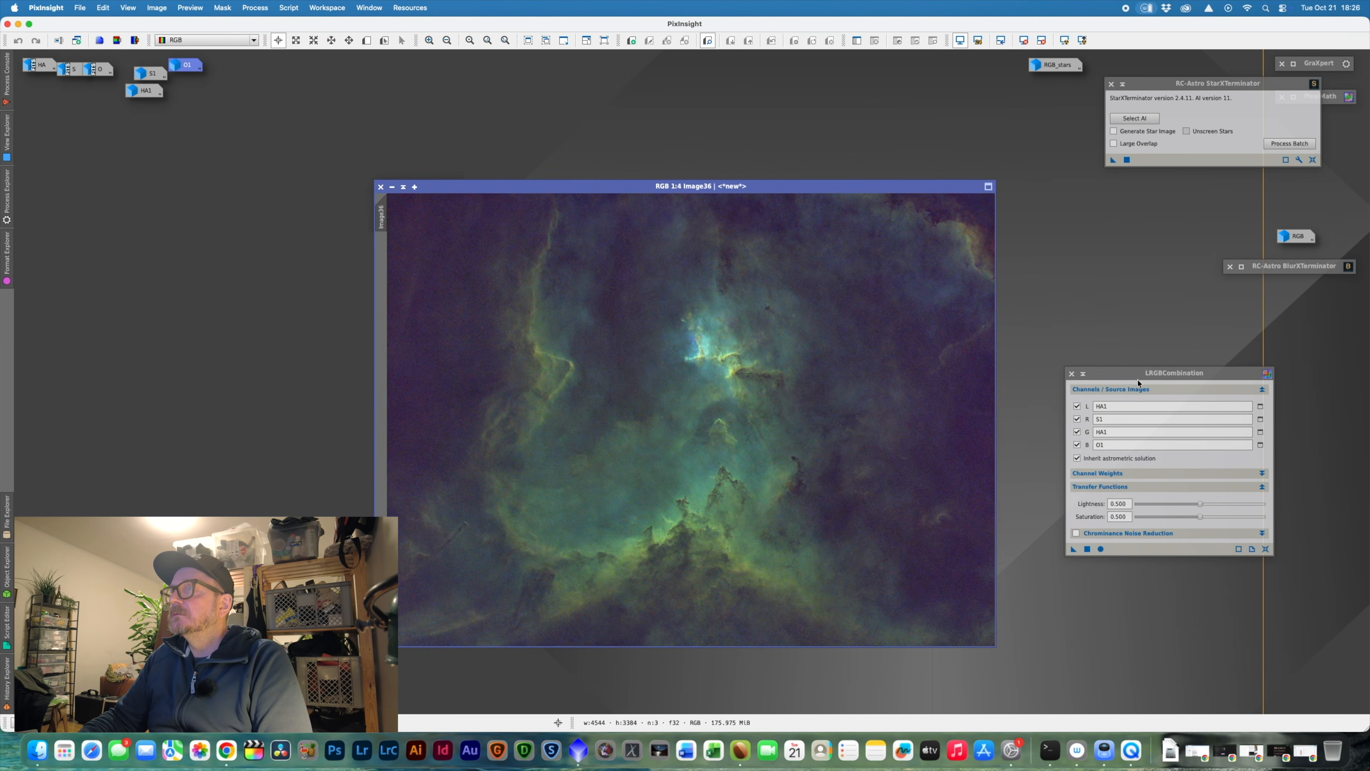
pyautogui.moveTo(1127, 371); pyautogui.dragTo(1192, 423)
pyautogui.click(691, 215)
pyautogui.scroll(1, 697, 214)
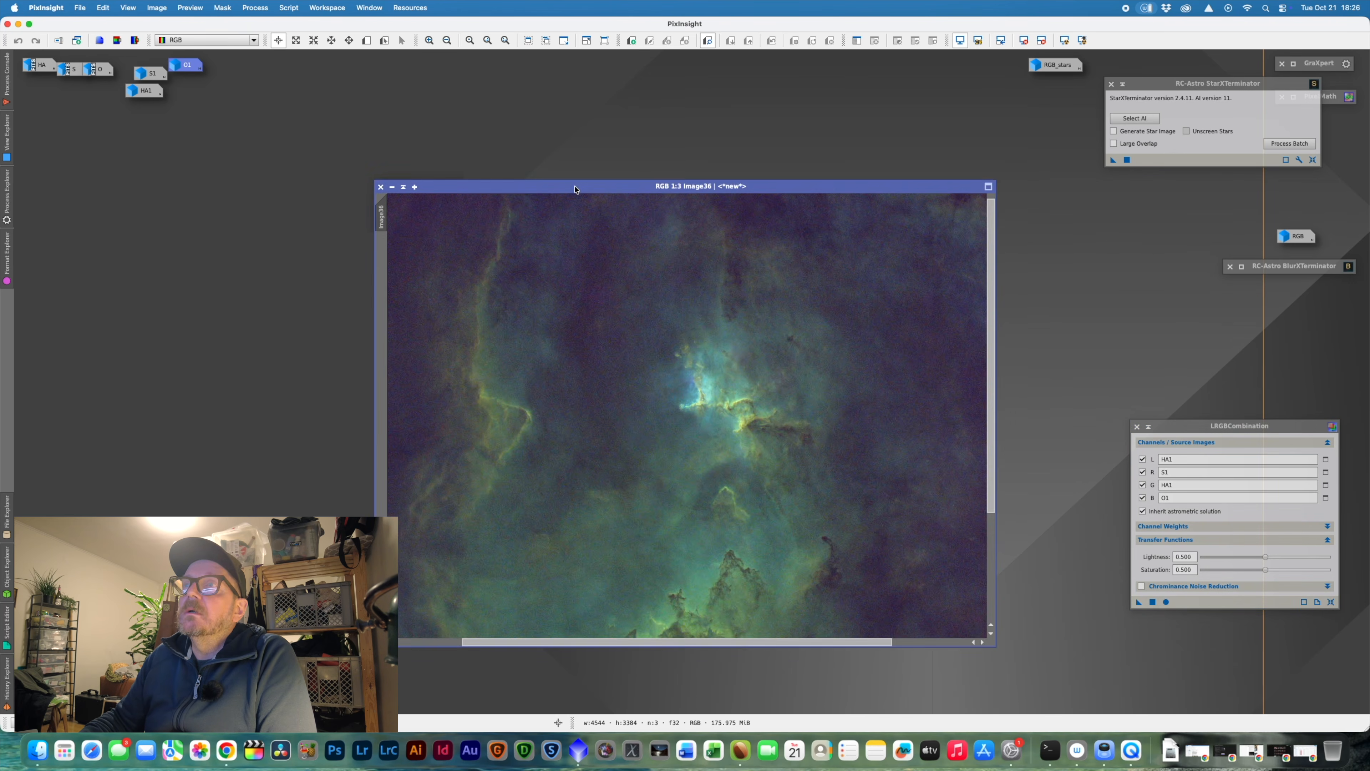
pyautogui.moveTo(575, 190); pyautogui.dragTo(634, 203)
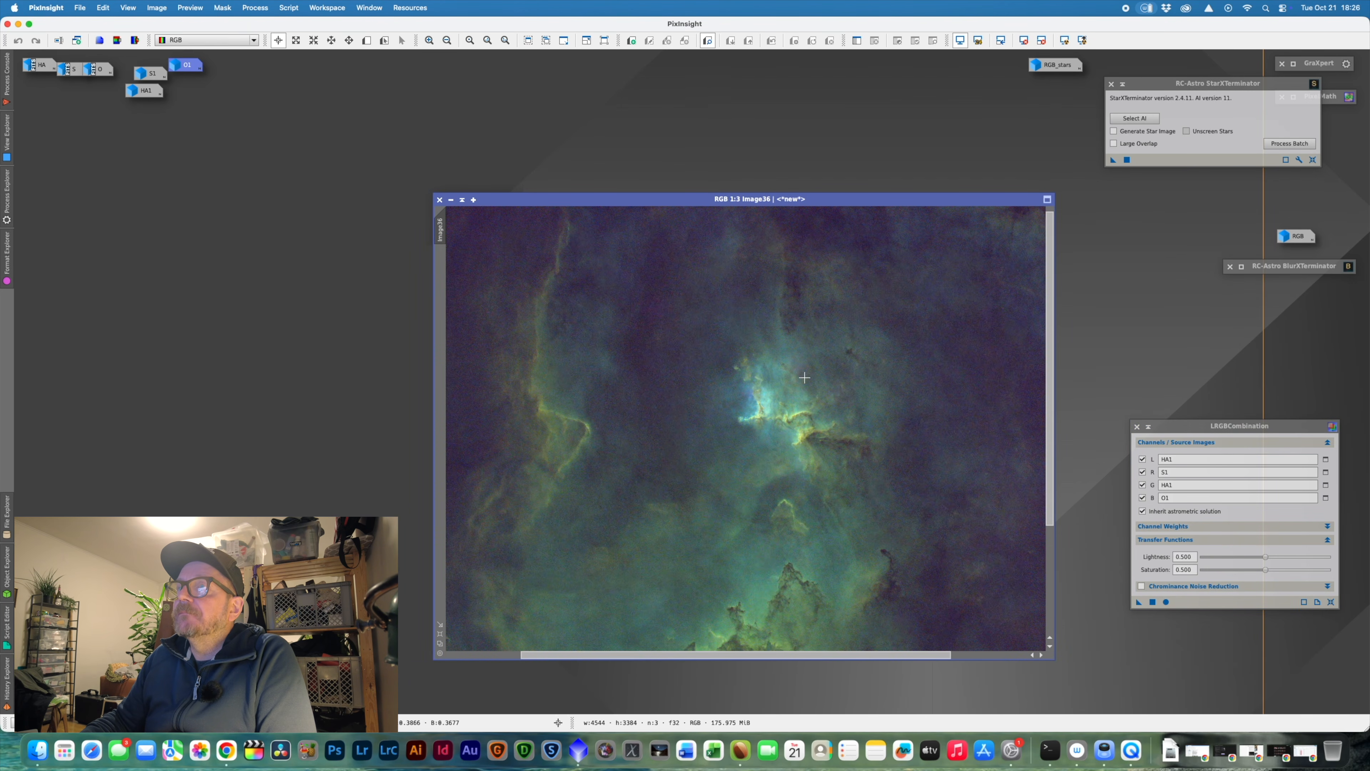
pyautogui.scroll(-1, 804, 378)
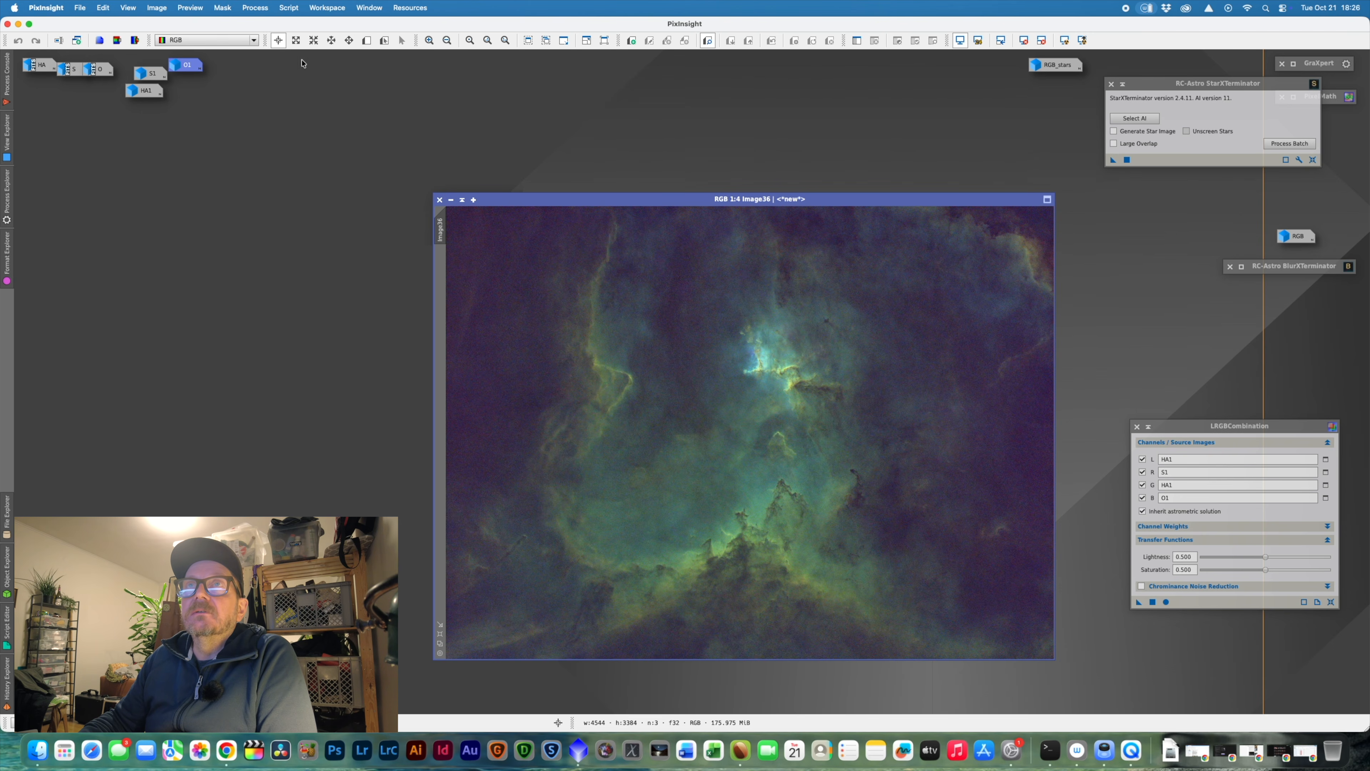
# - Open the NarrowbandNormalization process and move its dialog lower in the workspace
pyautogui.click(255, 7)
pyautogui.moveTo(313, 26)
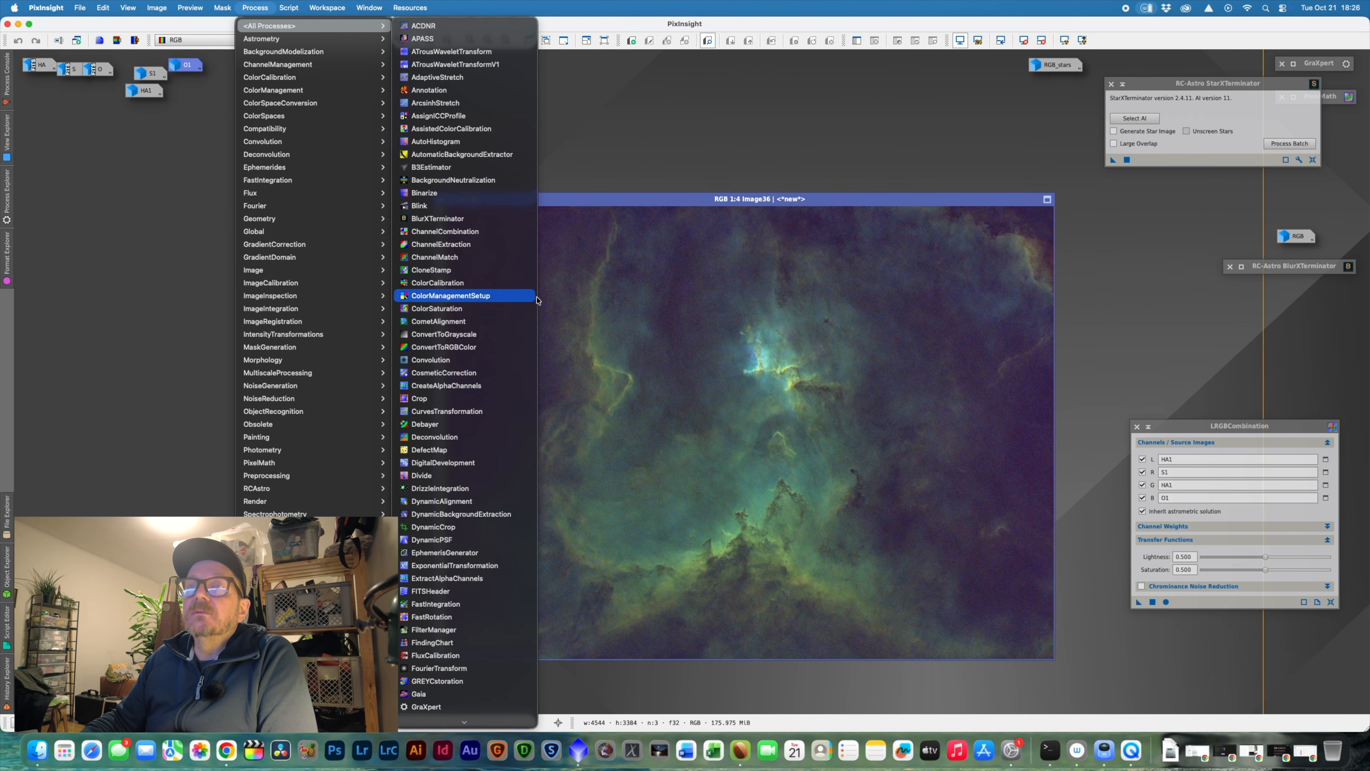
pyautogui.scroll(-10, 483, 501)
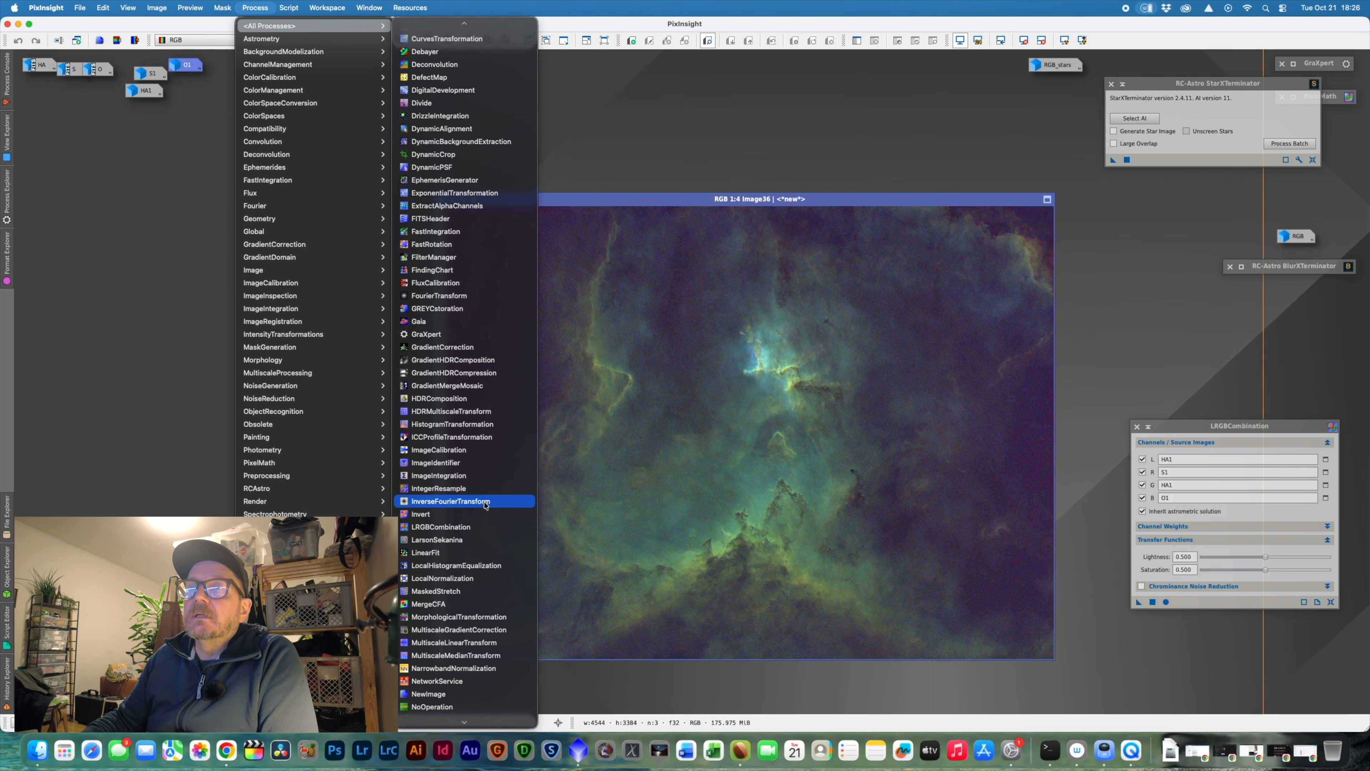
pyautogui.click(491, 670)
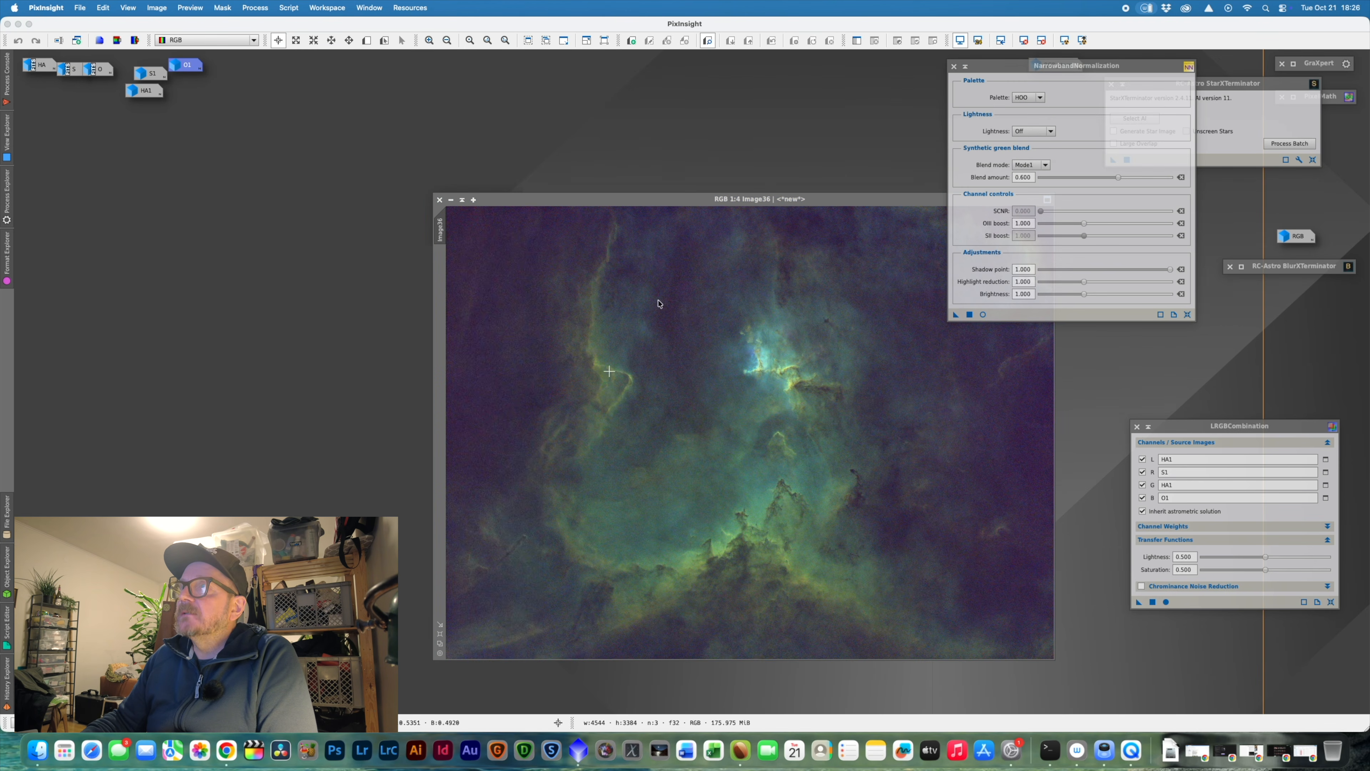
pyautogui.moveTo(993, 71); pyautogui.dragTo(999, 128)
# - Set the NarrowbandNormalization palette to SHO and place a real-time preview of the combined image beside the dialog
pyautogui.click(1046, 155)
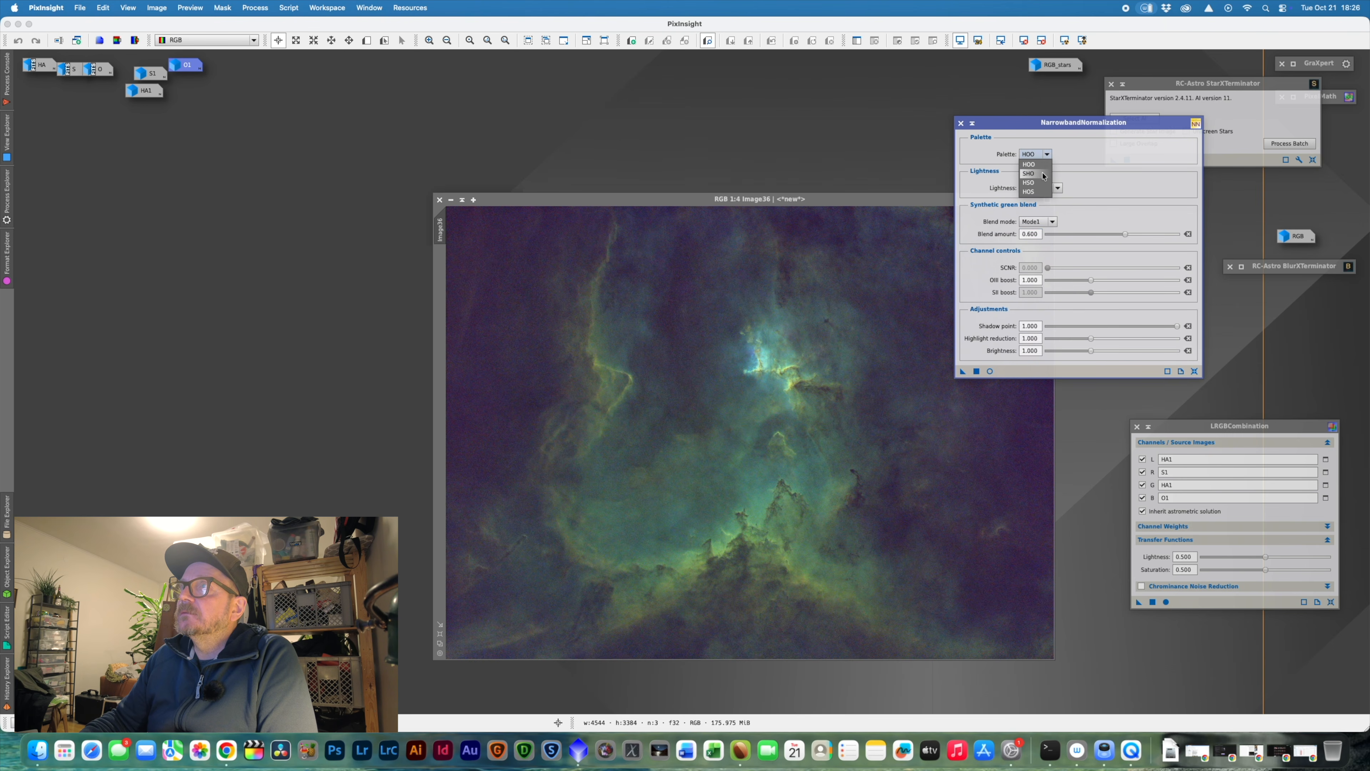
pyautogui.click(1033, 167)
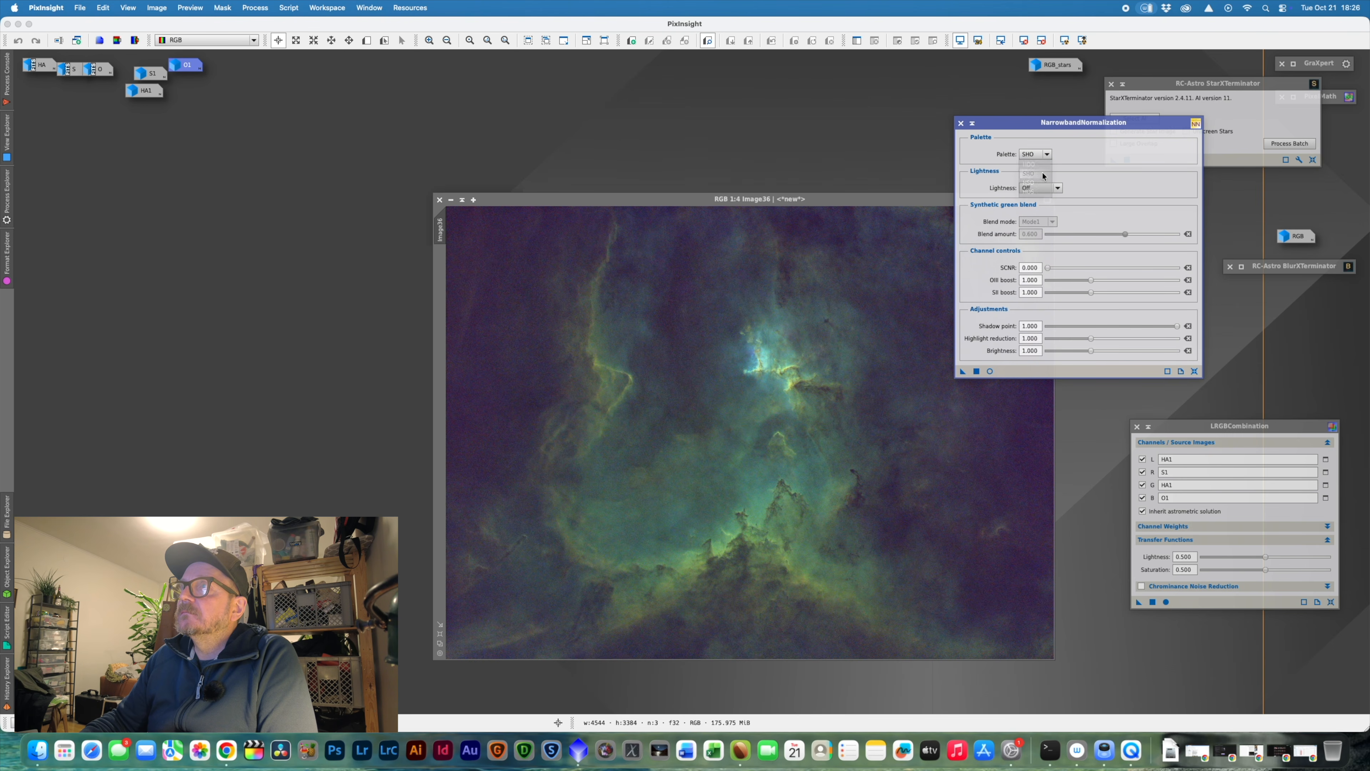
pyautogui.click(990, 372)
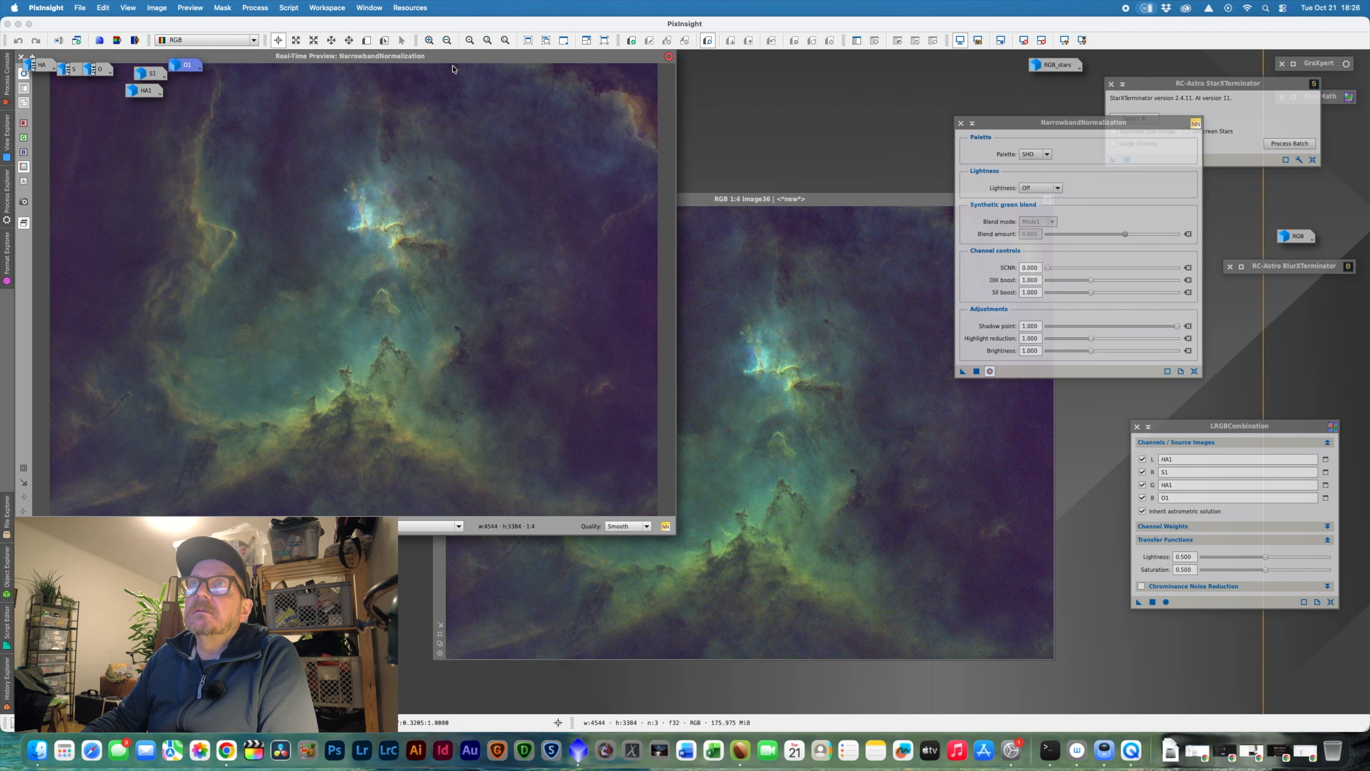
pyautogui.moveTo(452, 69); pyautogui.dragTo(668, 180)
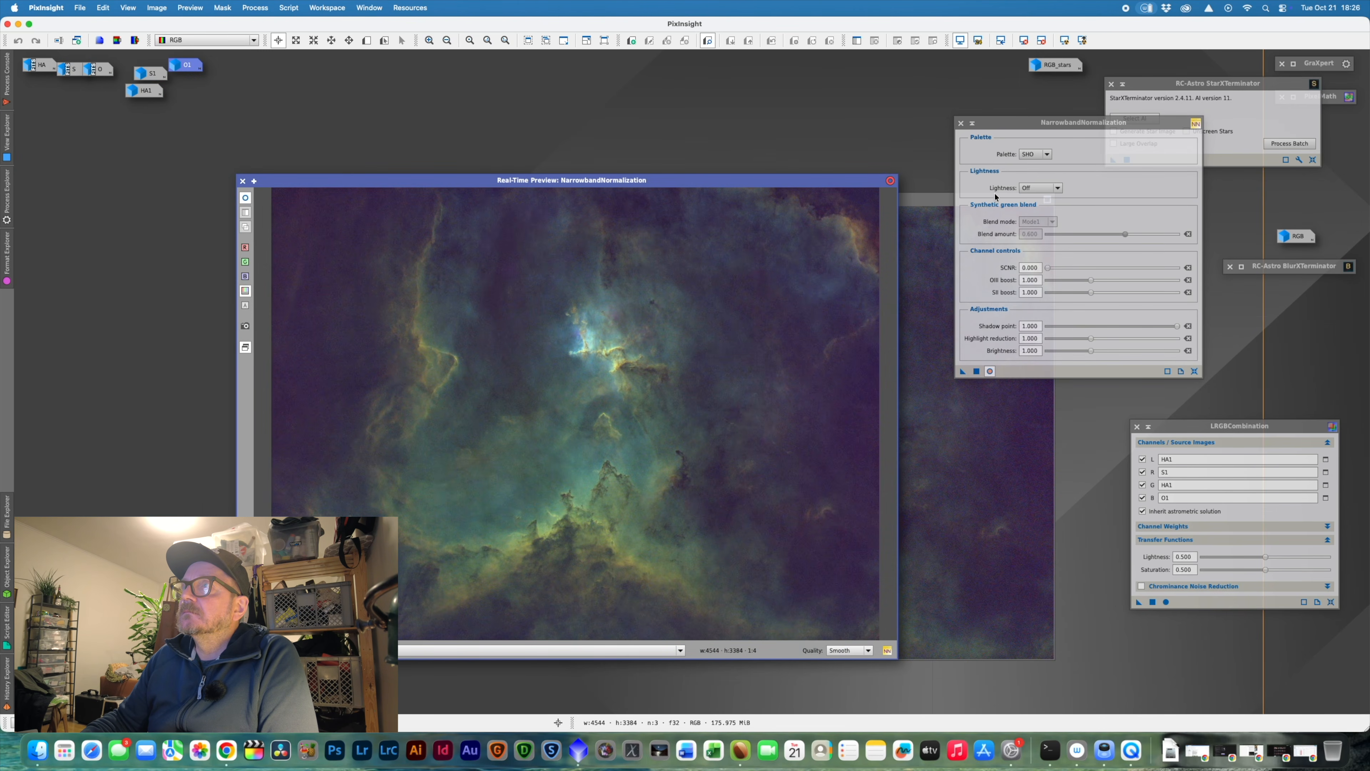
# - Set the NarrowbandNormalization lightness to Preserve and the palette to HSO
pyautogui.click(1040, 188)
pyautogui.click(1049, 203)
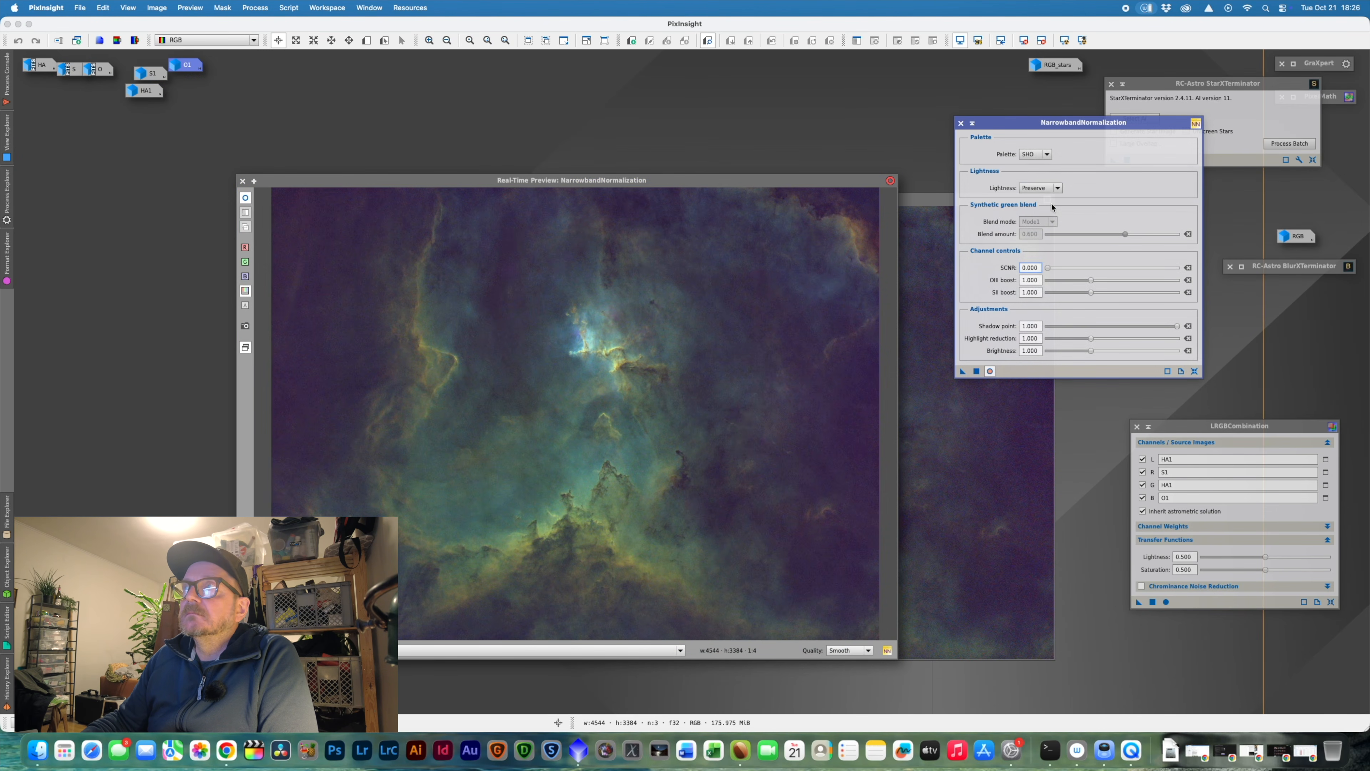
pyautogui.click(1035, 154)
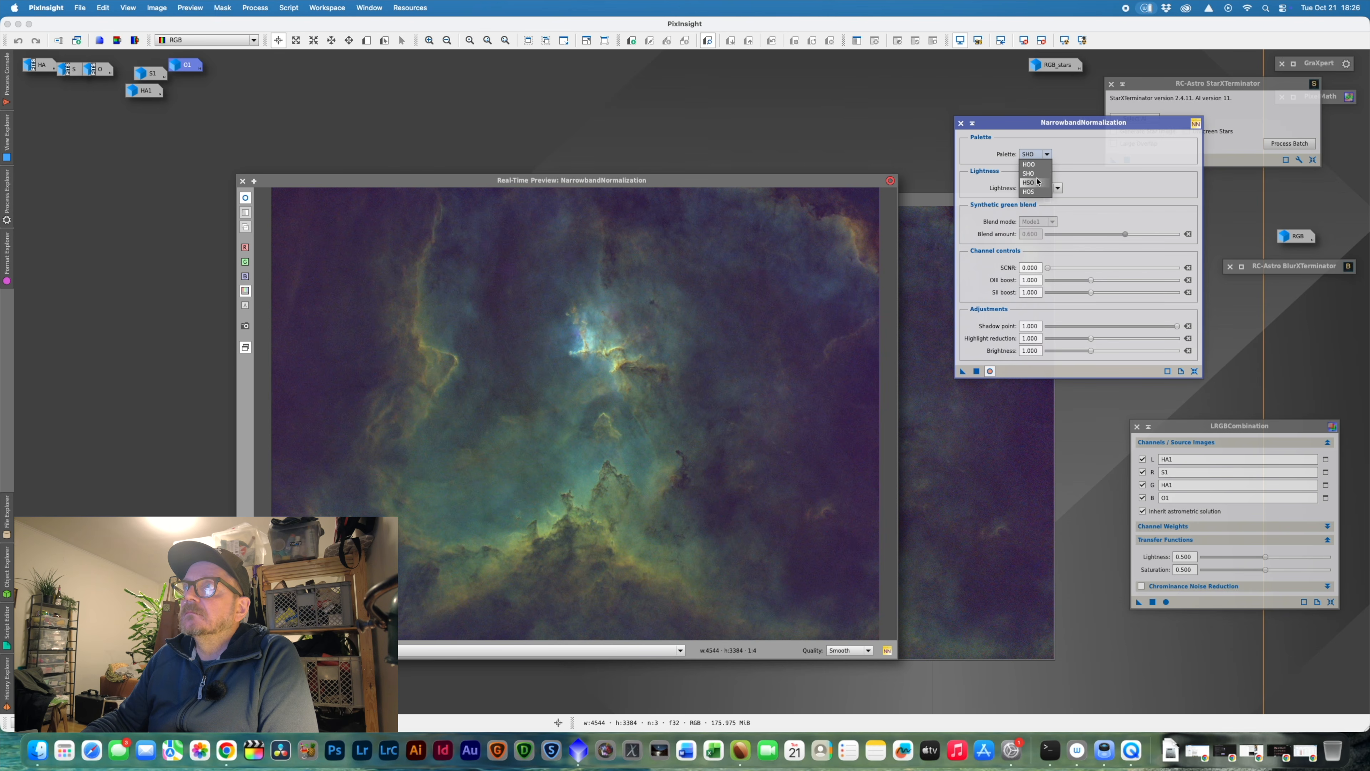
pyautogui.click(1029, 182)
# - Try Ha as the NarrowbandNormalization lightness option and restore Preserve
pyautogui.click(1057, 188)
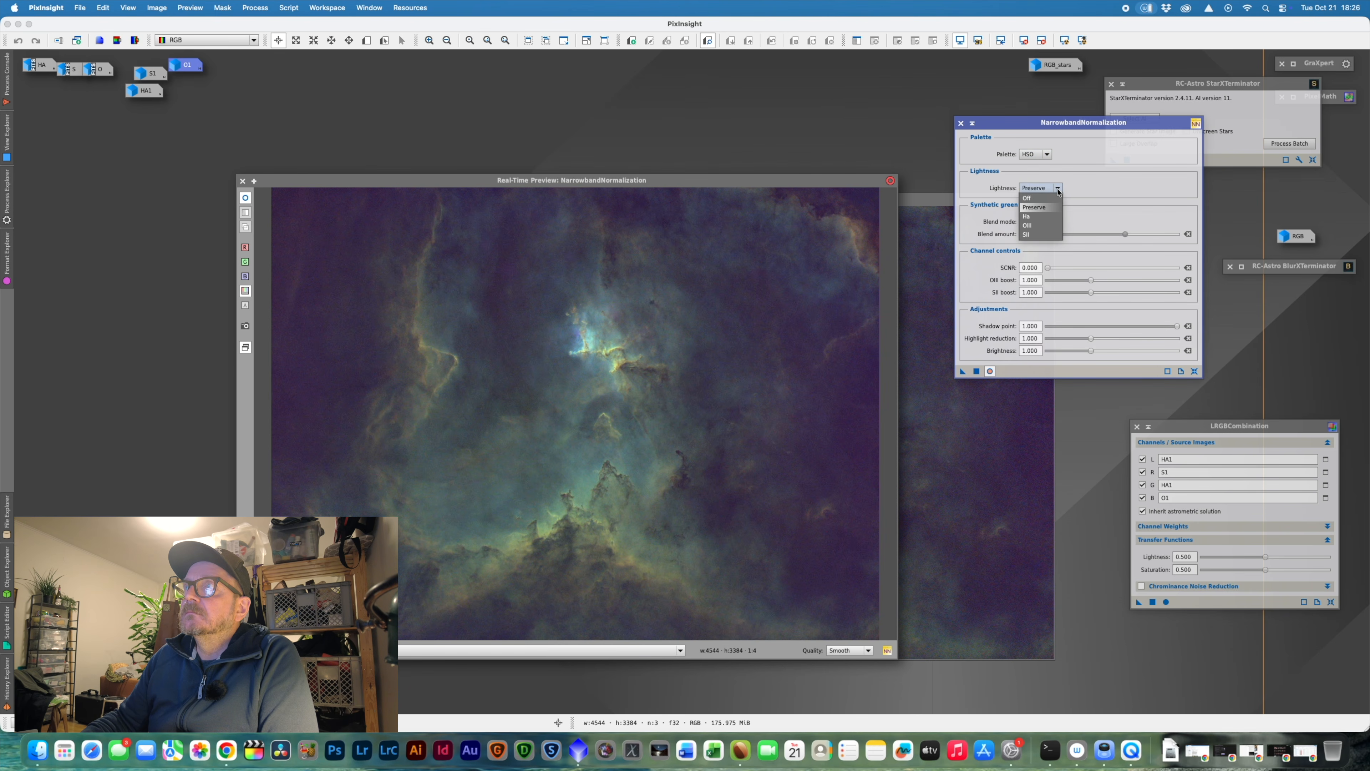
pyautogui.click(1048, 216)
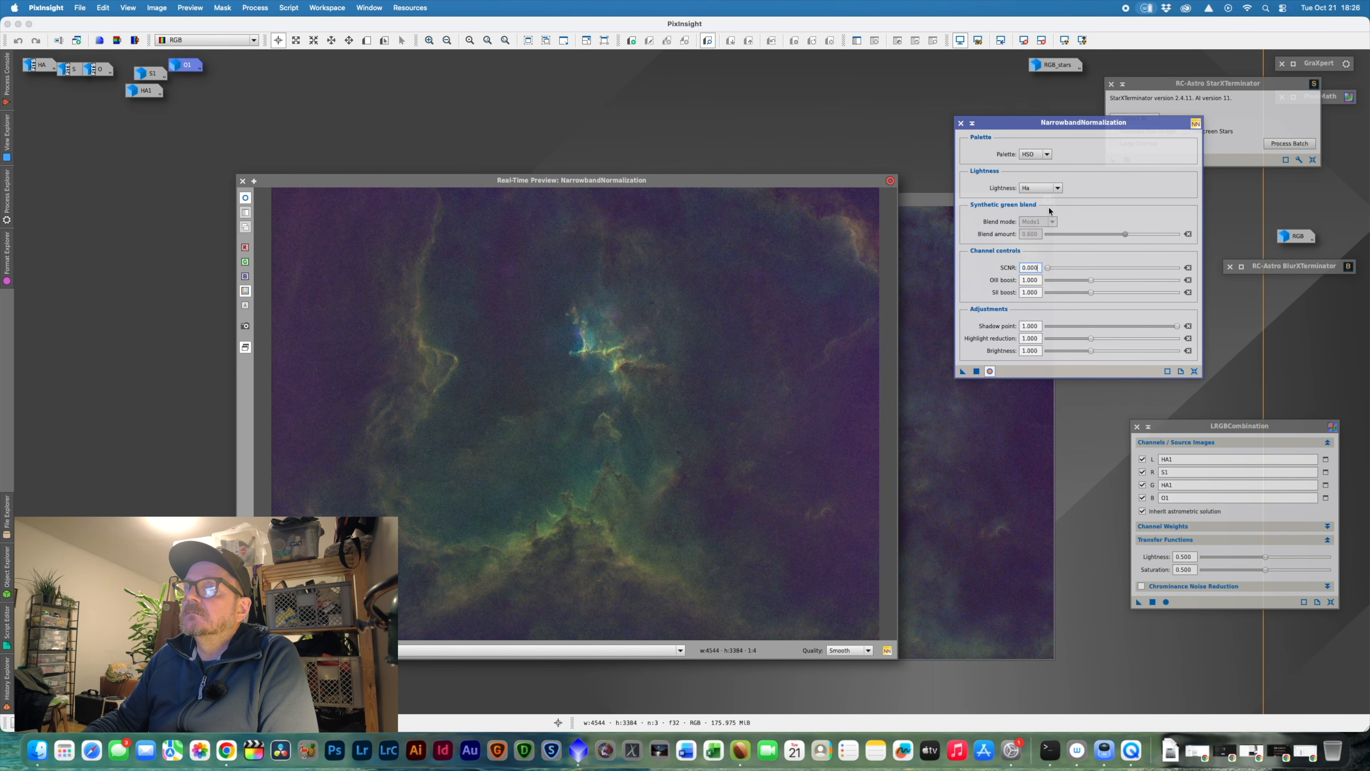
pyautogui.click(1056, 189)
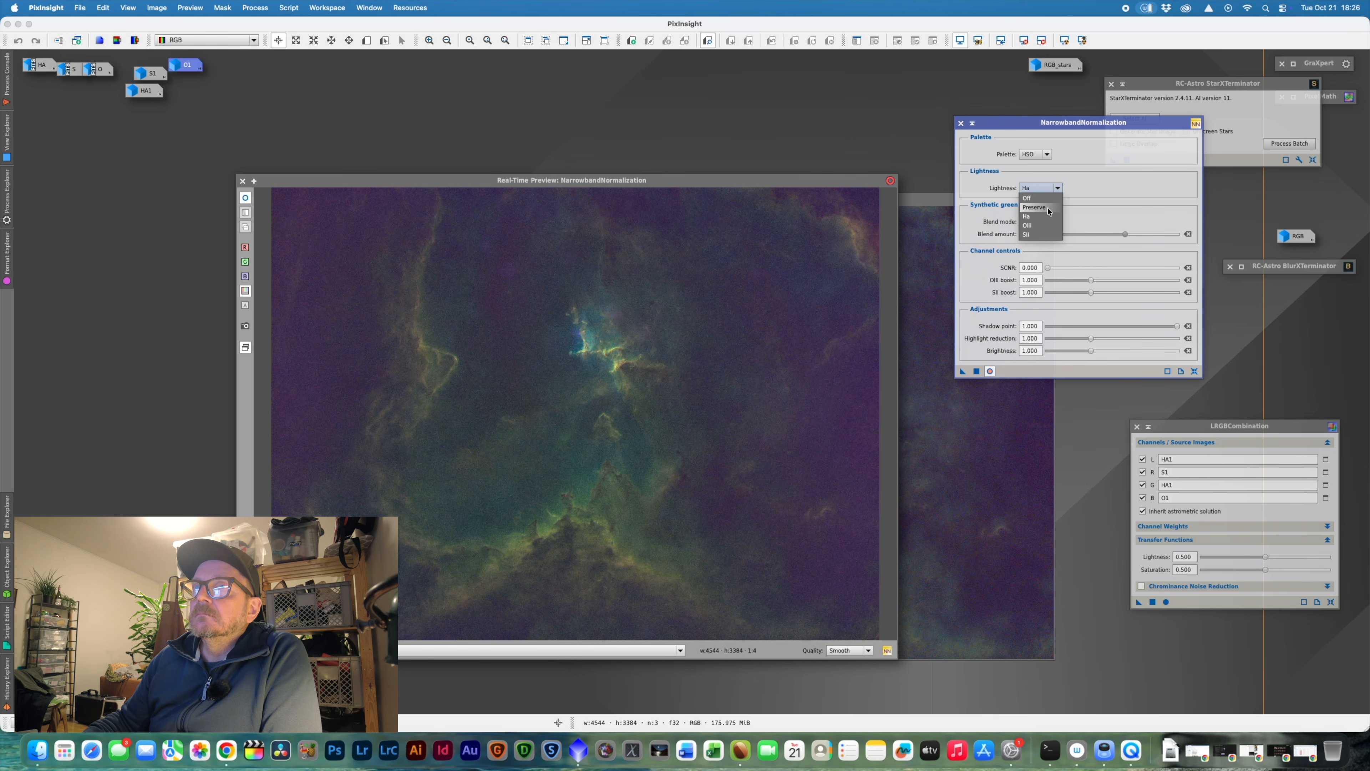
pyautogui.click(1049, 210)
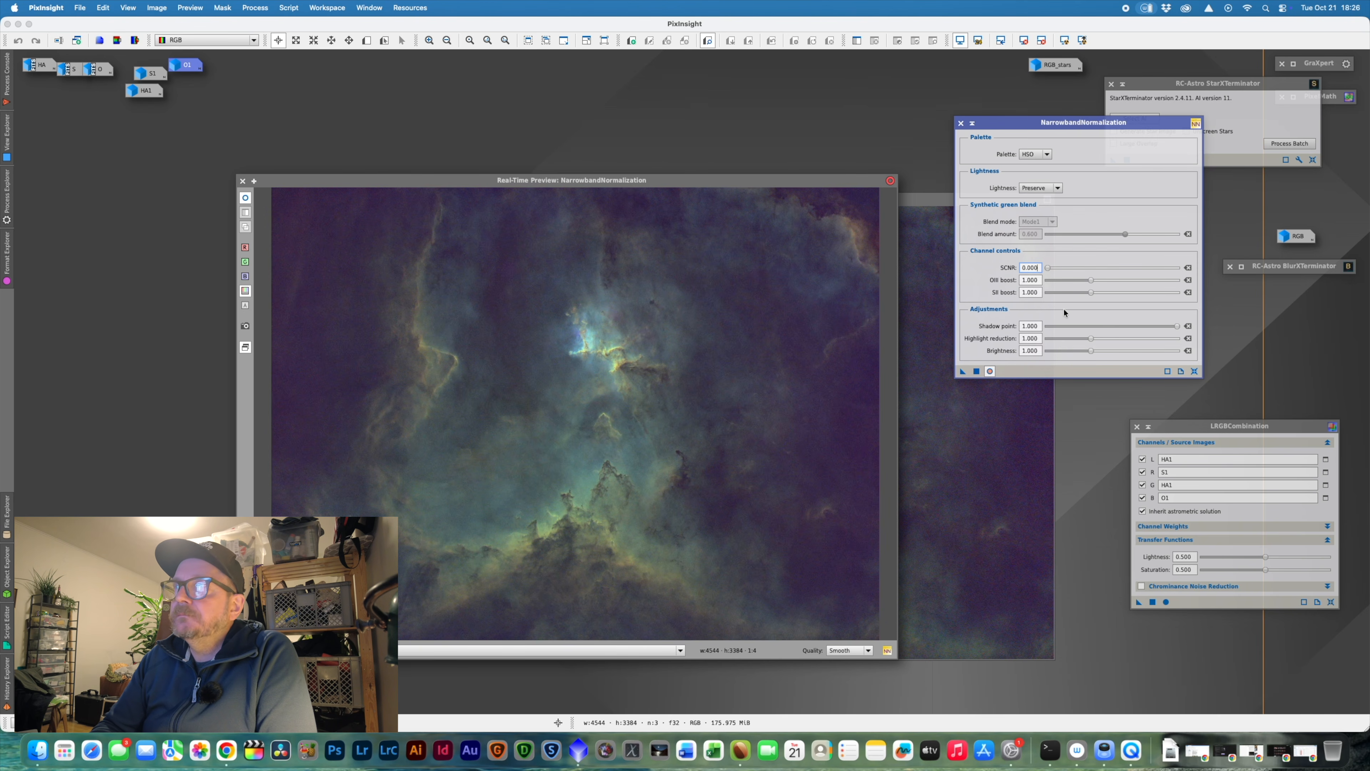
# - Adjust the OIII boost to 1.430 and the SII boost to 0.896, and apply NarrowbandNormalization to the colour image
pyautogui.moveTo(1090, 292); pyautogui.dragTo(1131, 278)
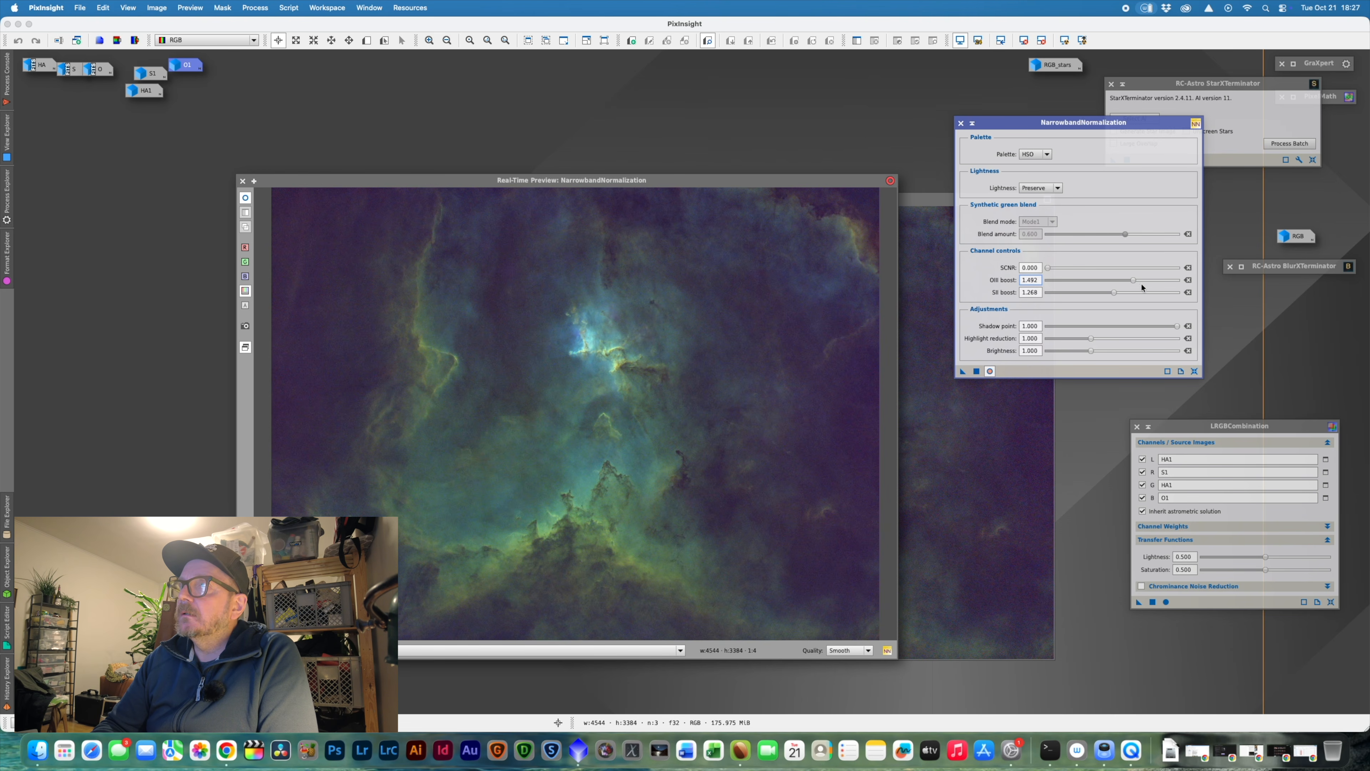
pyautogui.moveTo(1135, 280)
pyautogui.mouseDown()
pyautogui.moveTo(1081, 290)
pyautogui.moveTo(1154, 276)
pyautogui.moveTo(1130, 281)
pyautogui.mouseUp()
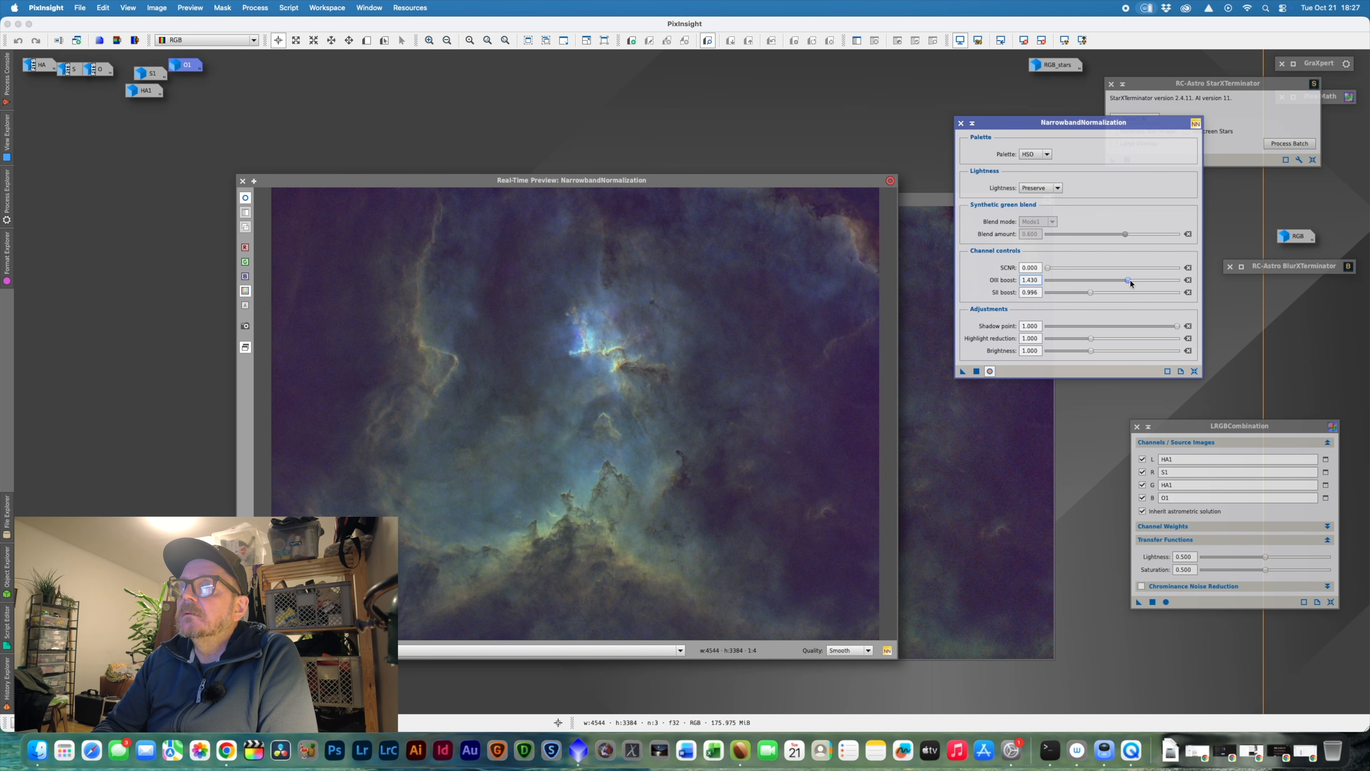
pyautogui.click(1128, 280)
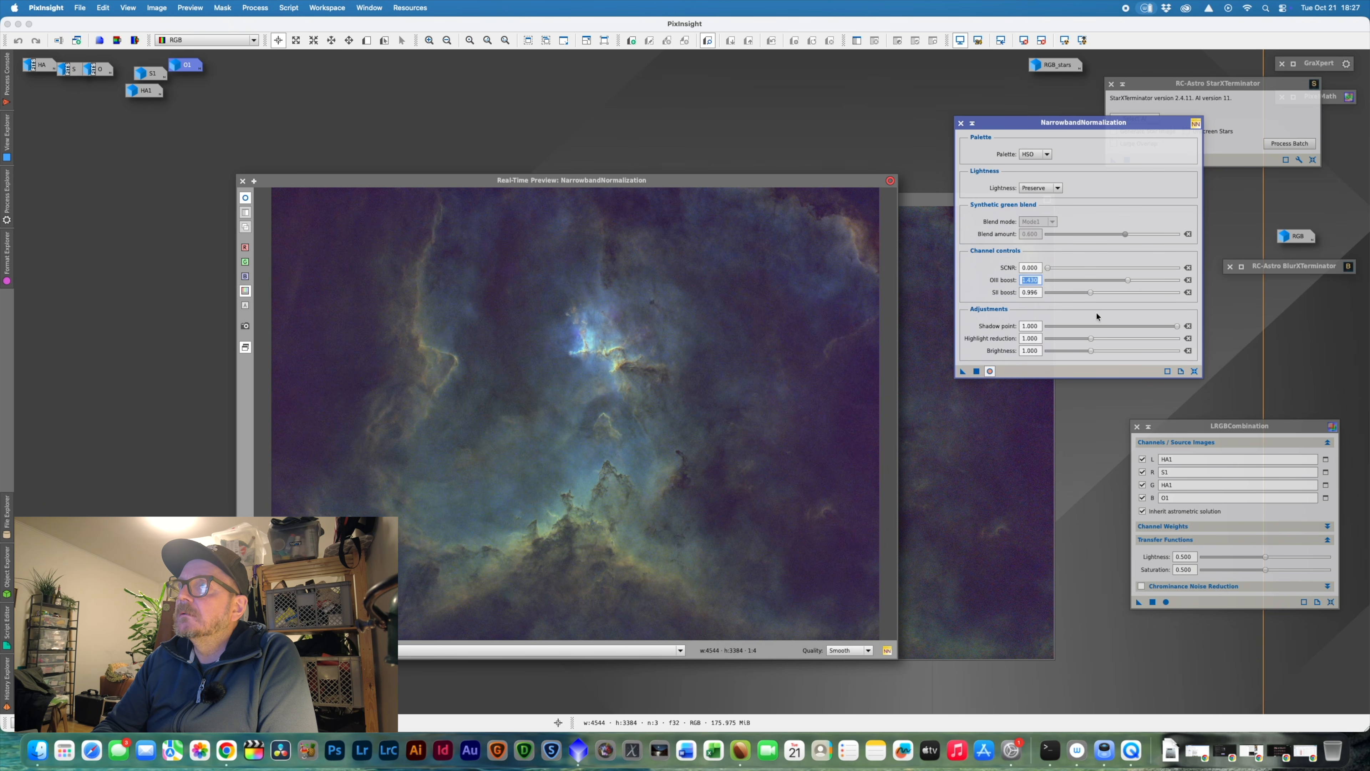
pyautogui.moveTo(1091, 293); pyautogui.dragTo(1082, 303)
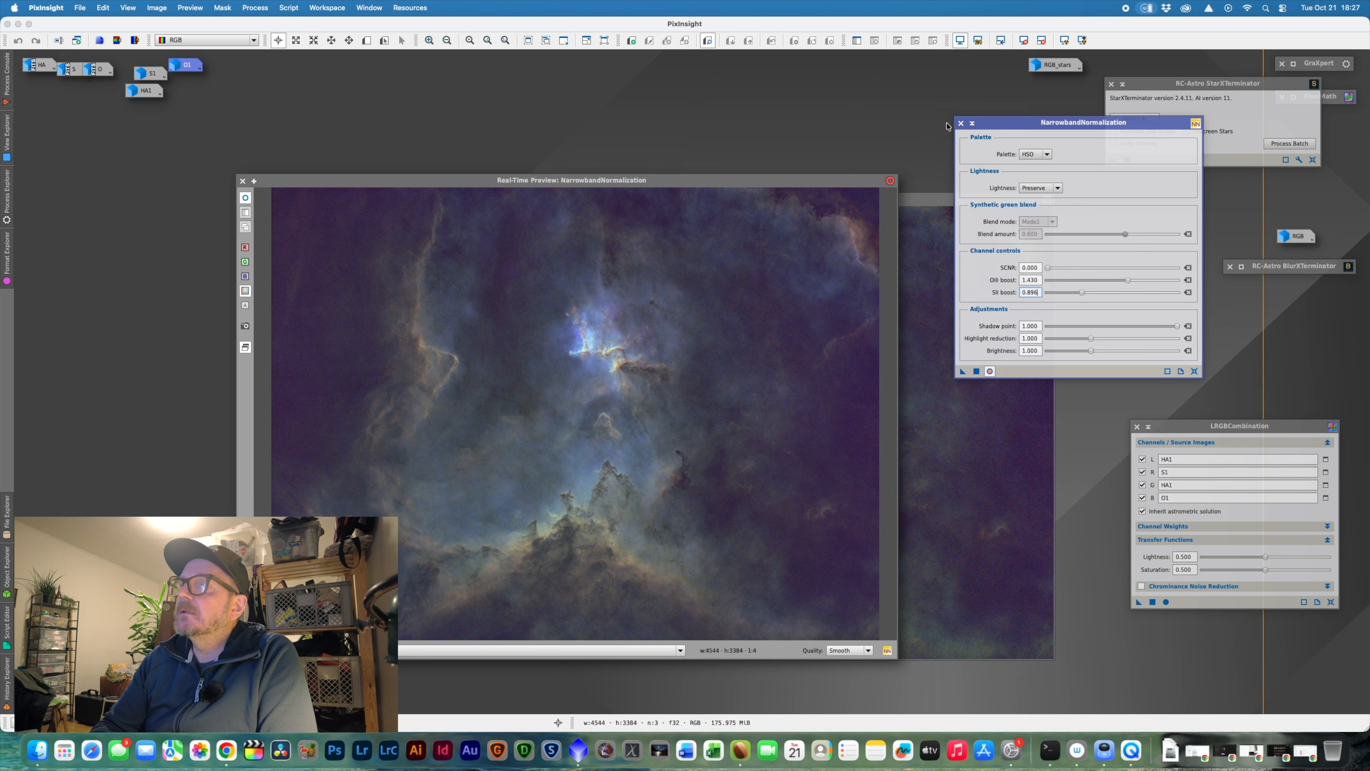
pyautogui.click(977, 371)
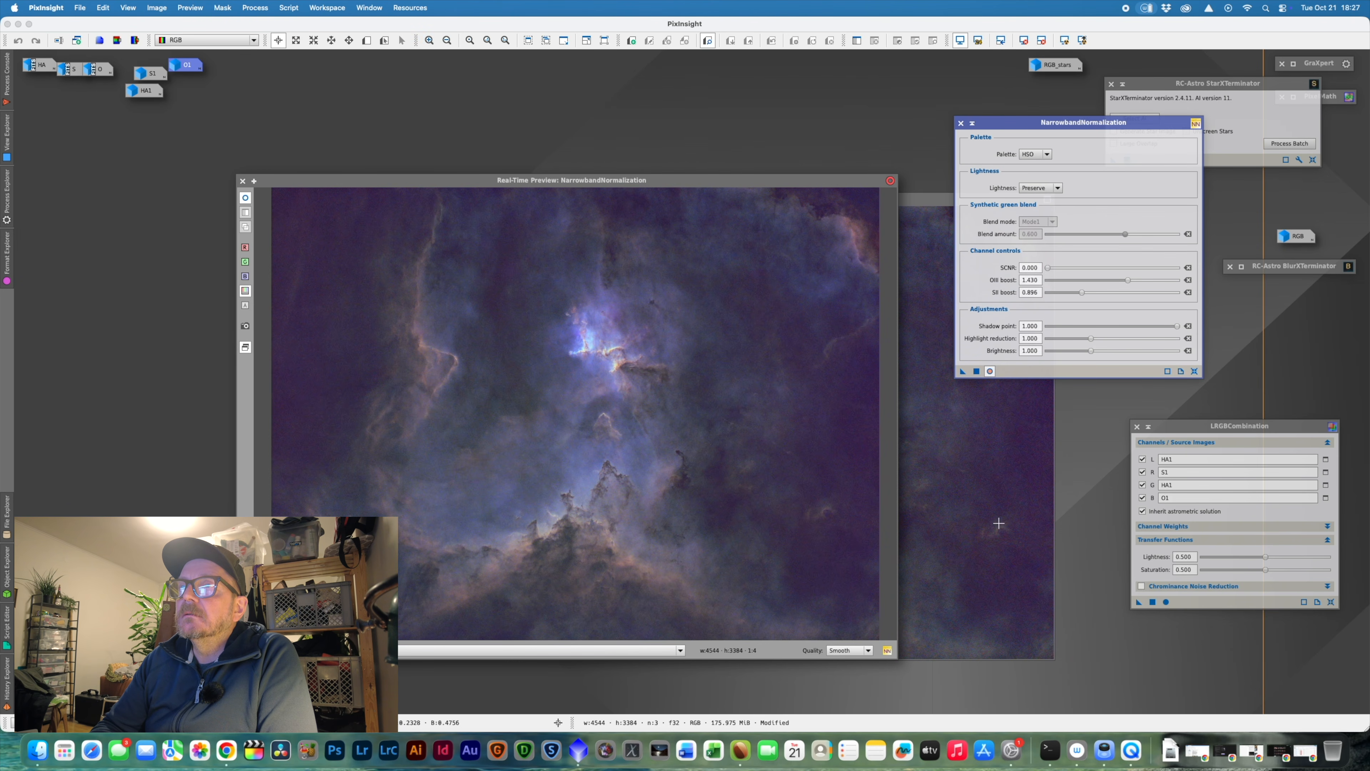
# - Try other channel boosts, settle on OIII 1.206 and SII 0.896, and apply NarrowbandNormalization again to the colour image
pyautogui.moveTo(1128, 281); pyautogui.dragTo(1087, 279)
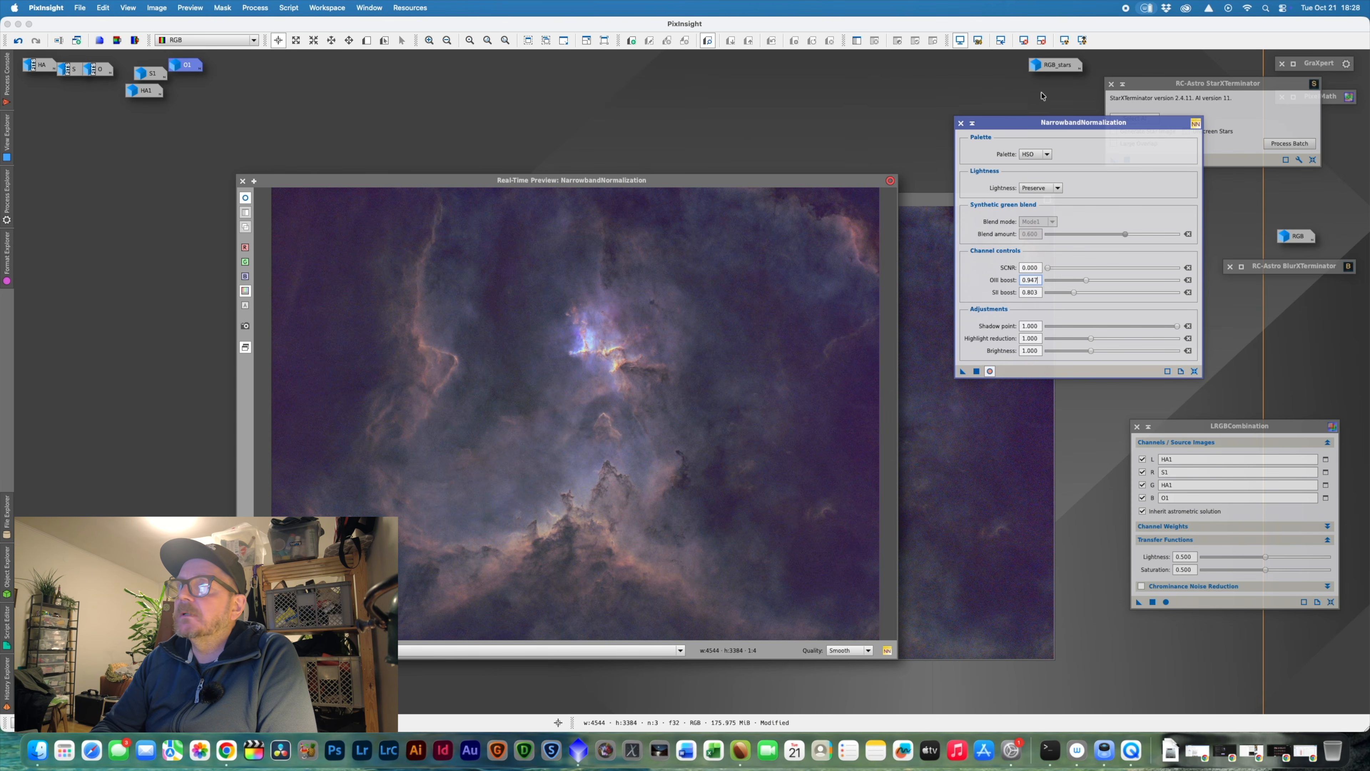
pyautogui.moveTo(1087, 280)
pyautogui.mouseDown()
pyautogui.moveTo(1146, 284)
pyautogui.moveTo(1074, 291)
pyautogui.moveTo(1109, 296)
pyautogui.mouseUp()
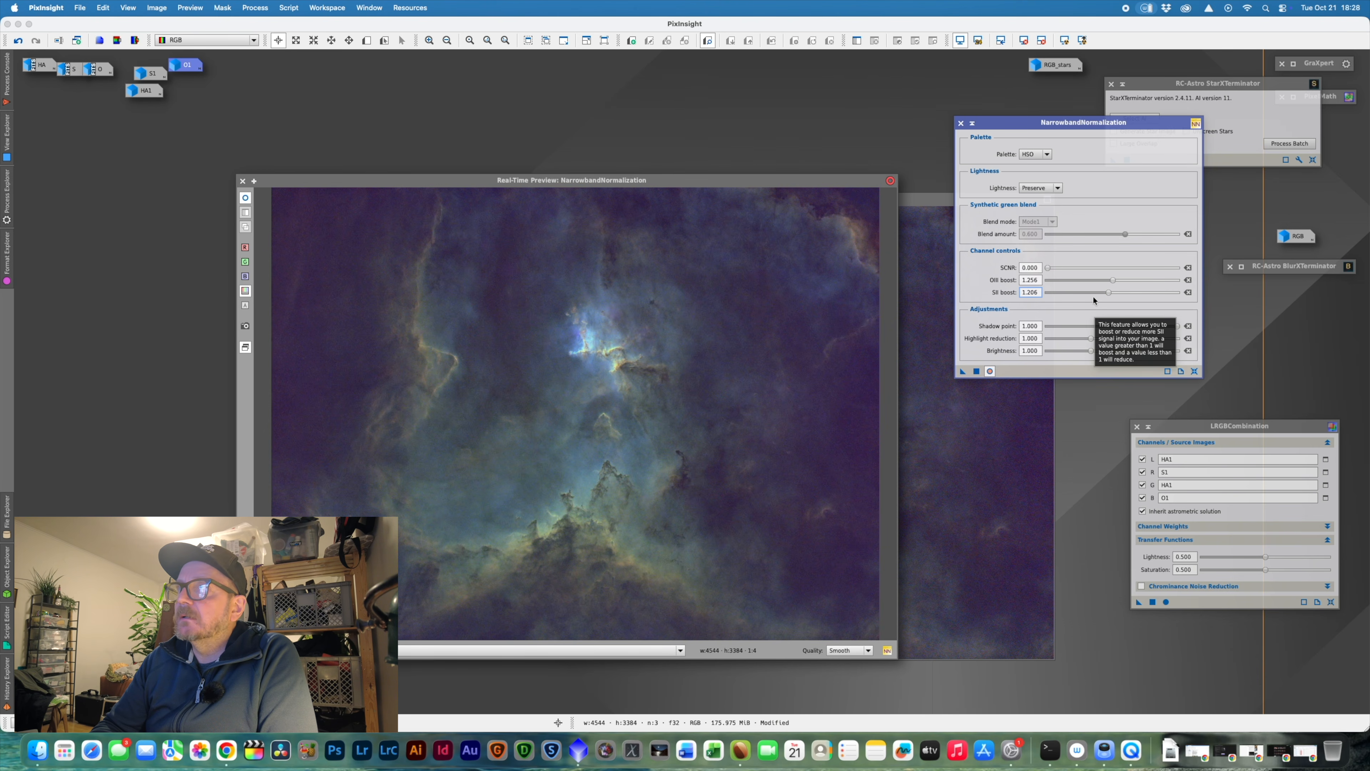
pyautogui.moveTo(1109, 292)
pyautogui.mouseDown()
pyautogui.moveTo(1123, 291)
pyautogui.moveTo(1078, 290)
pyautogui.moveTo(1105, 277)
pyautogui.moveTo(1060, 292)
pyautogui.moveTo(1083, 291)
pyautogui.mouseUp()
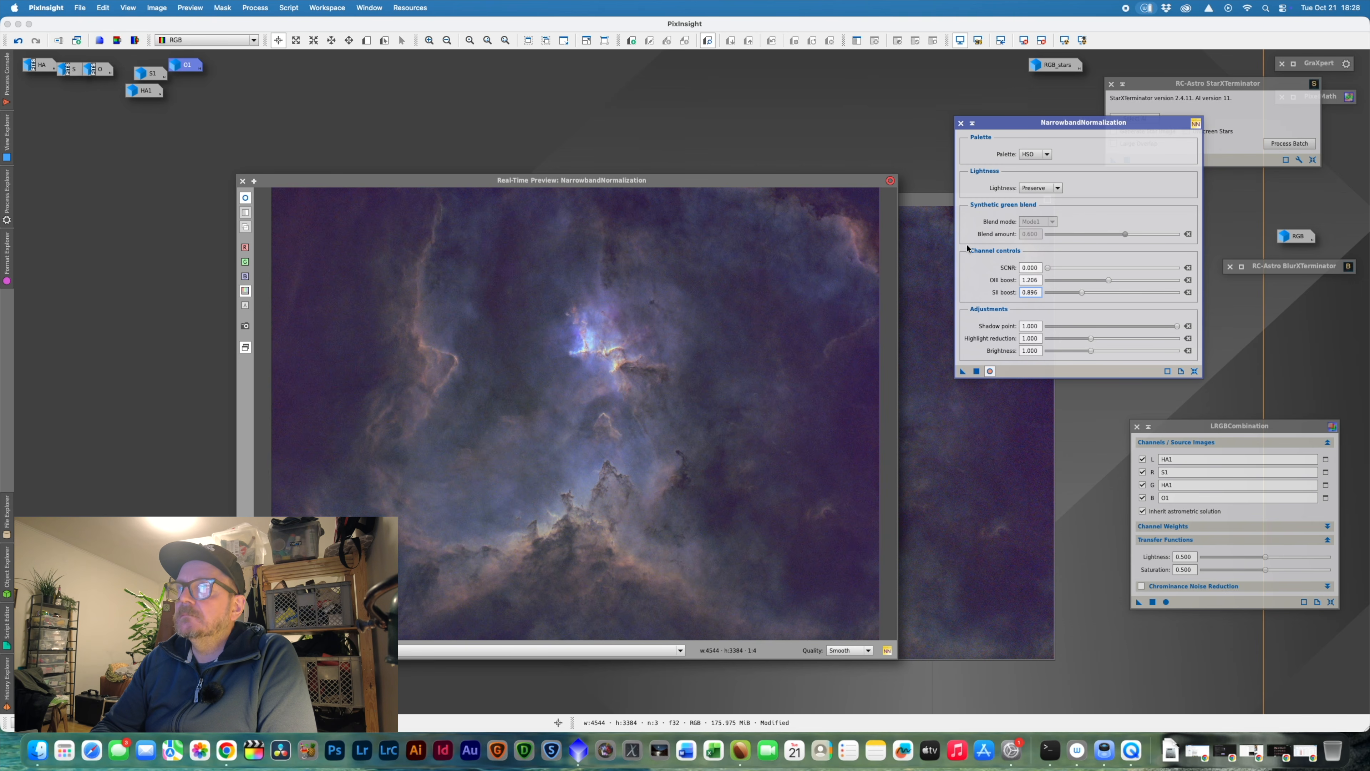
pyautogui.click(976, 371)
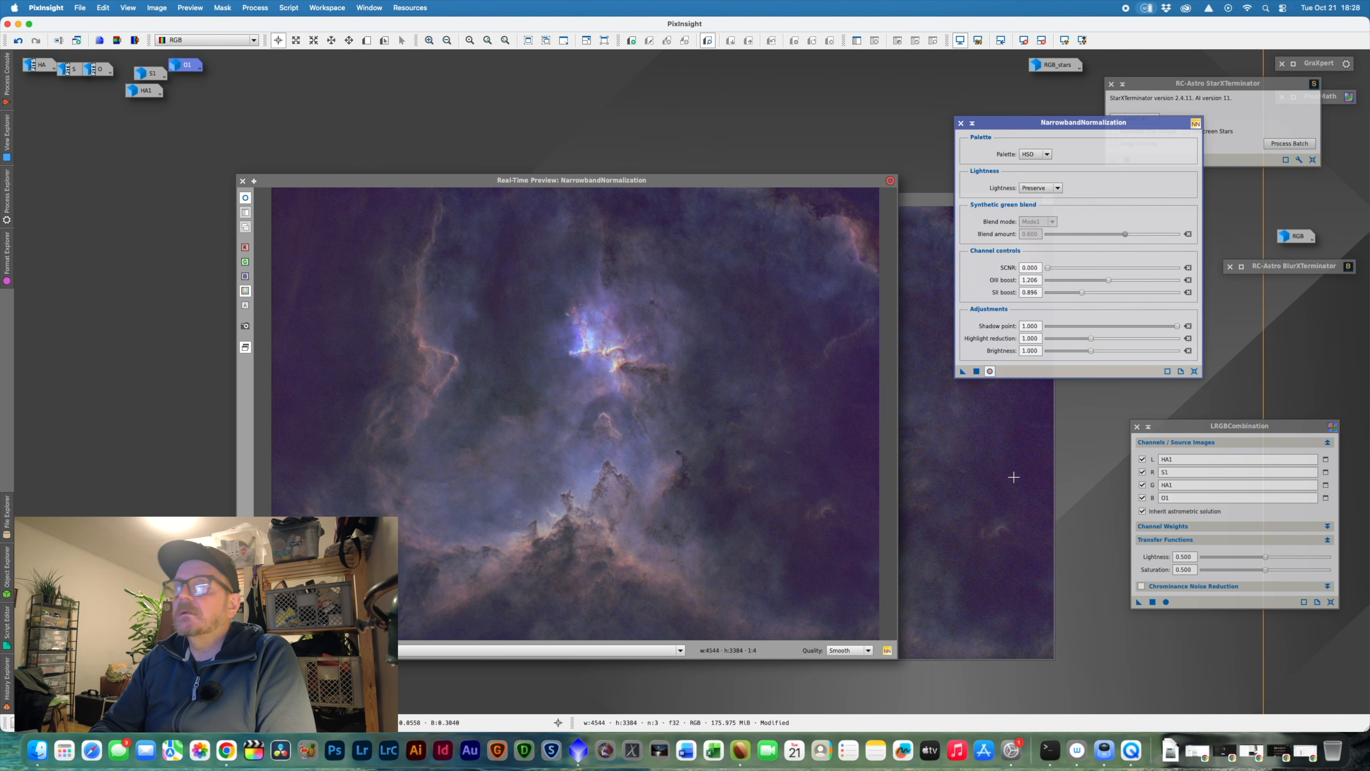
# - Close the real-time preview and move the normalised colour image away from the process dialogs
pyautogui.click(243, 181)
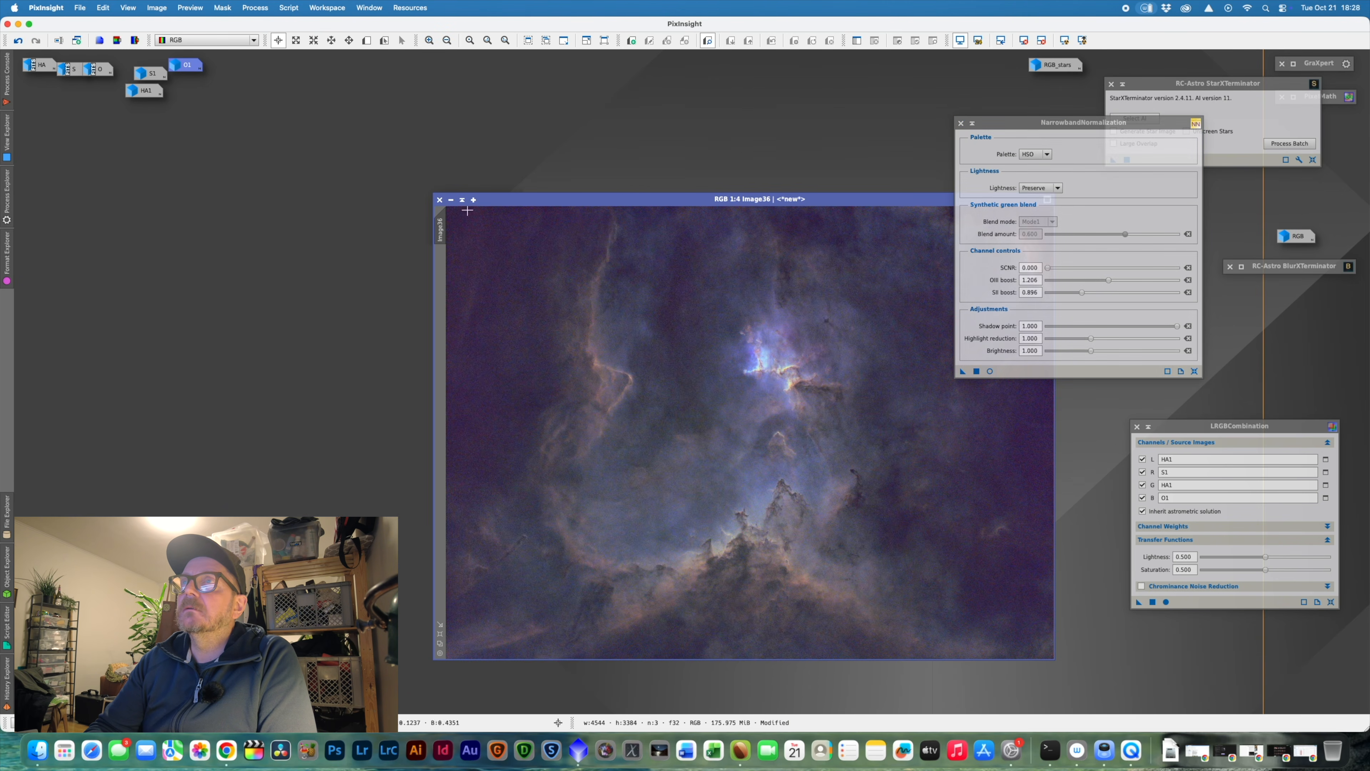
pyautogui.click(622, 192)
pyautogui.moveTo(622, 192); pyautogui.dragTo(408, 65)
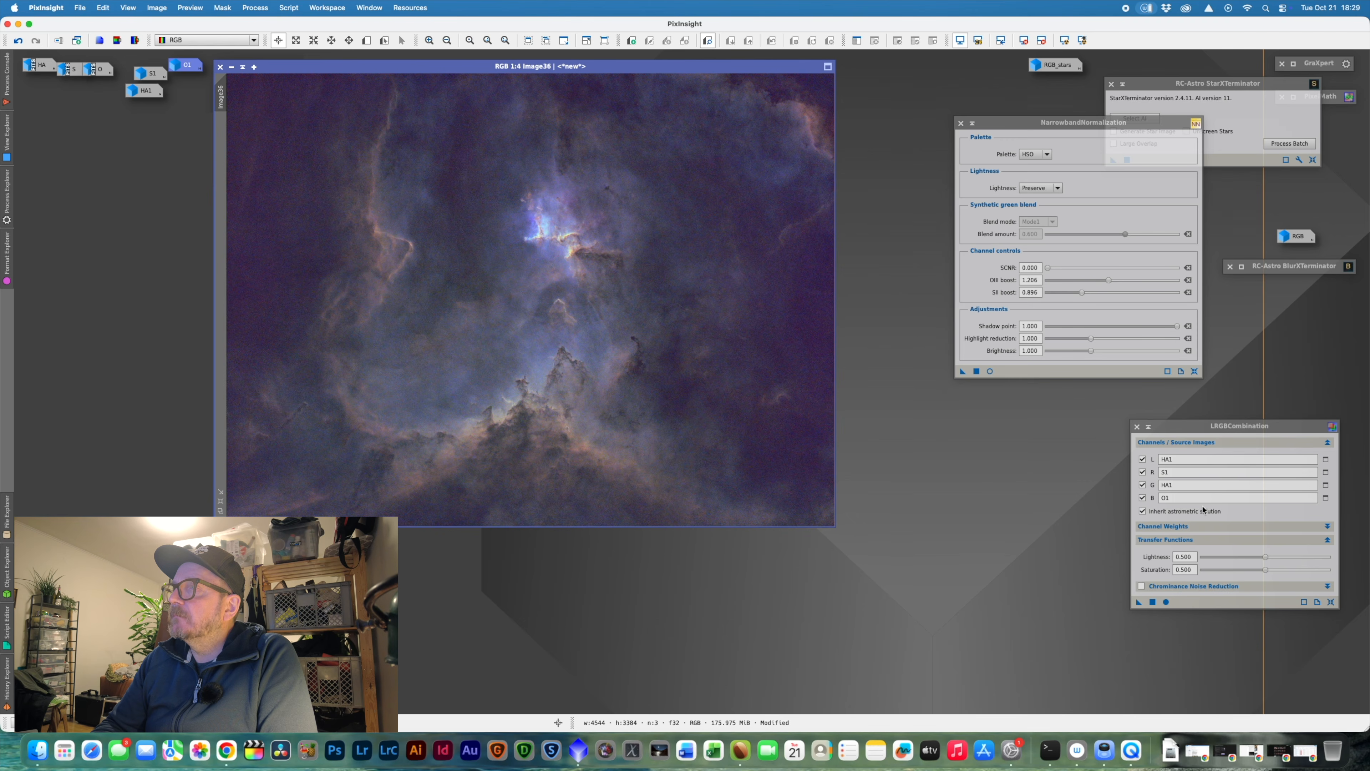
# - Lower the LRGBCombination B channel weight to 0.90 and generate a second colour image
pyautogui.click(1327, 526)
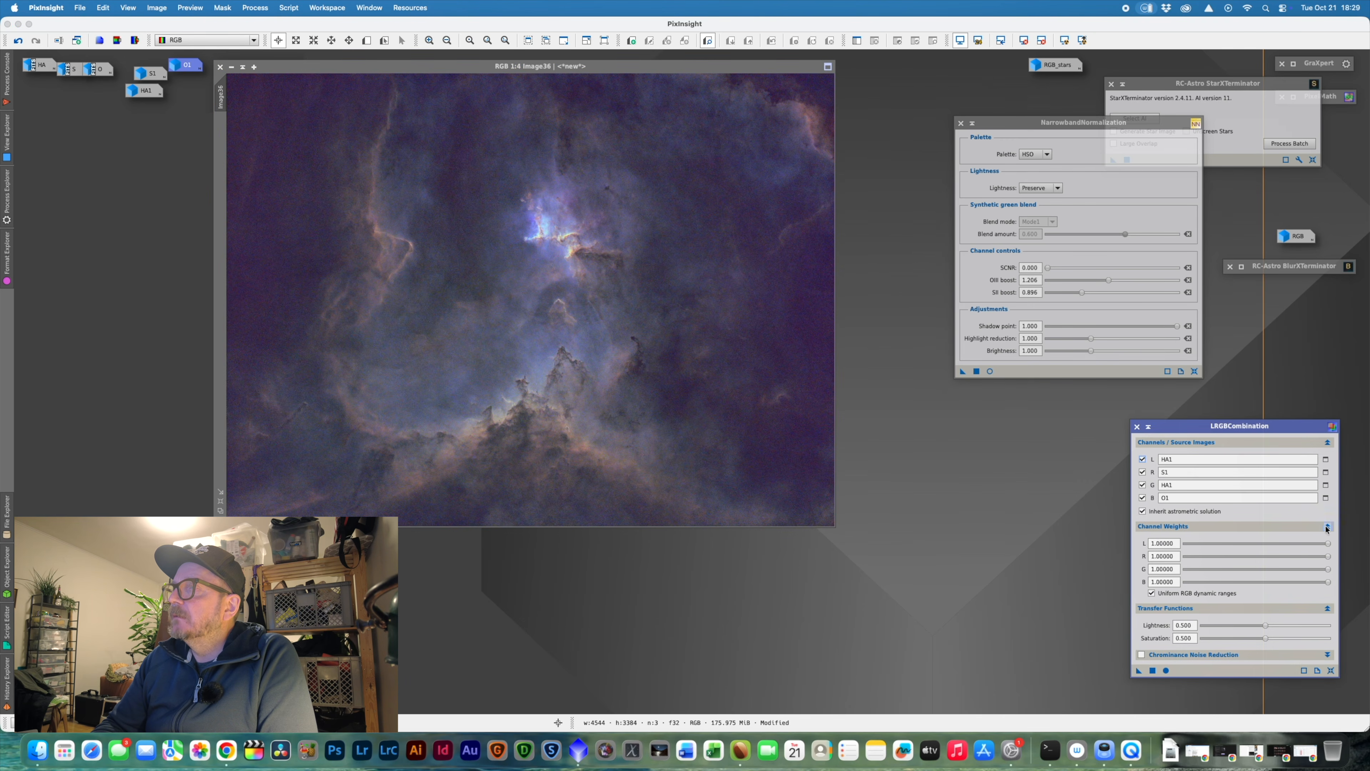
pyautogui.moveTo(1320, 580); pyautogui.dragTo(1318, 582)
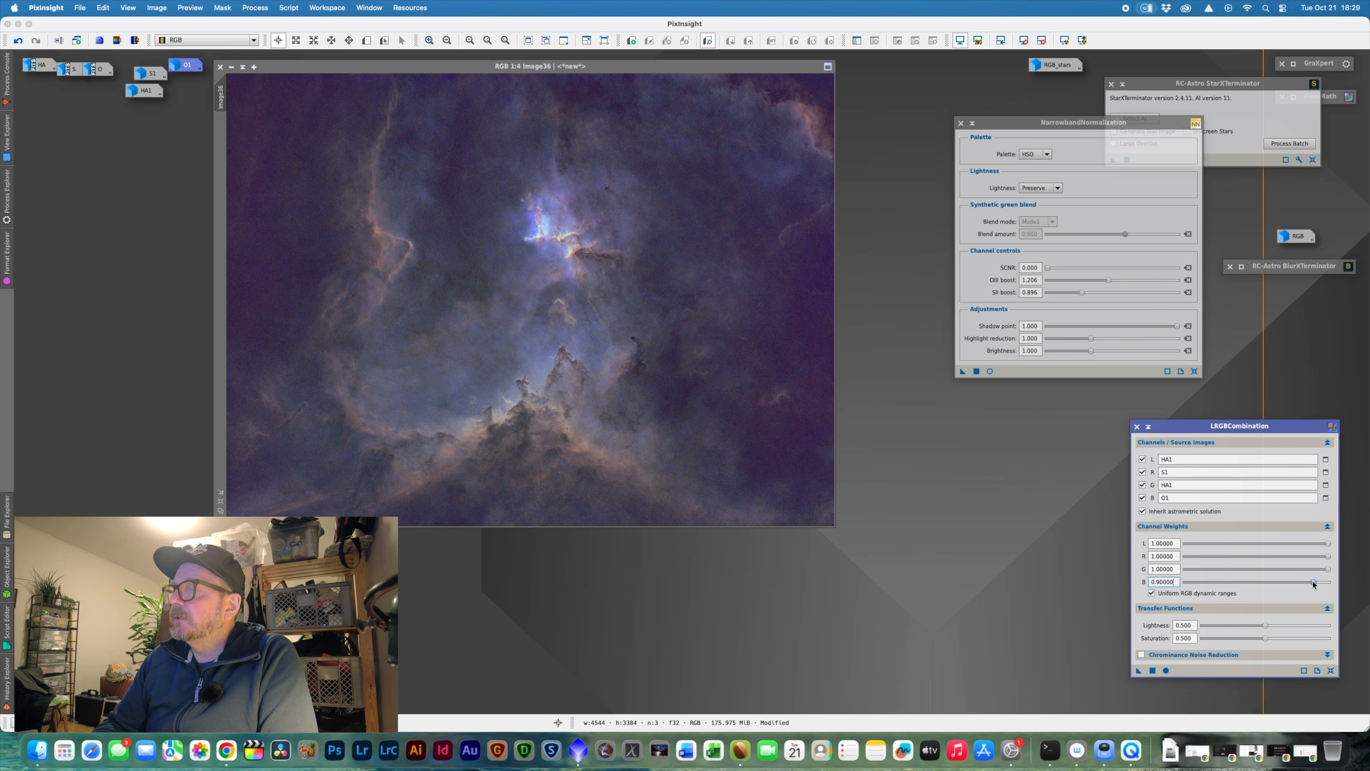
pyautogui.click(1166, 669)
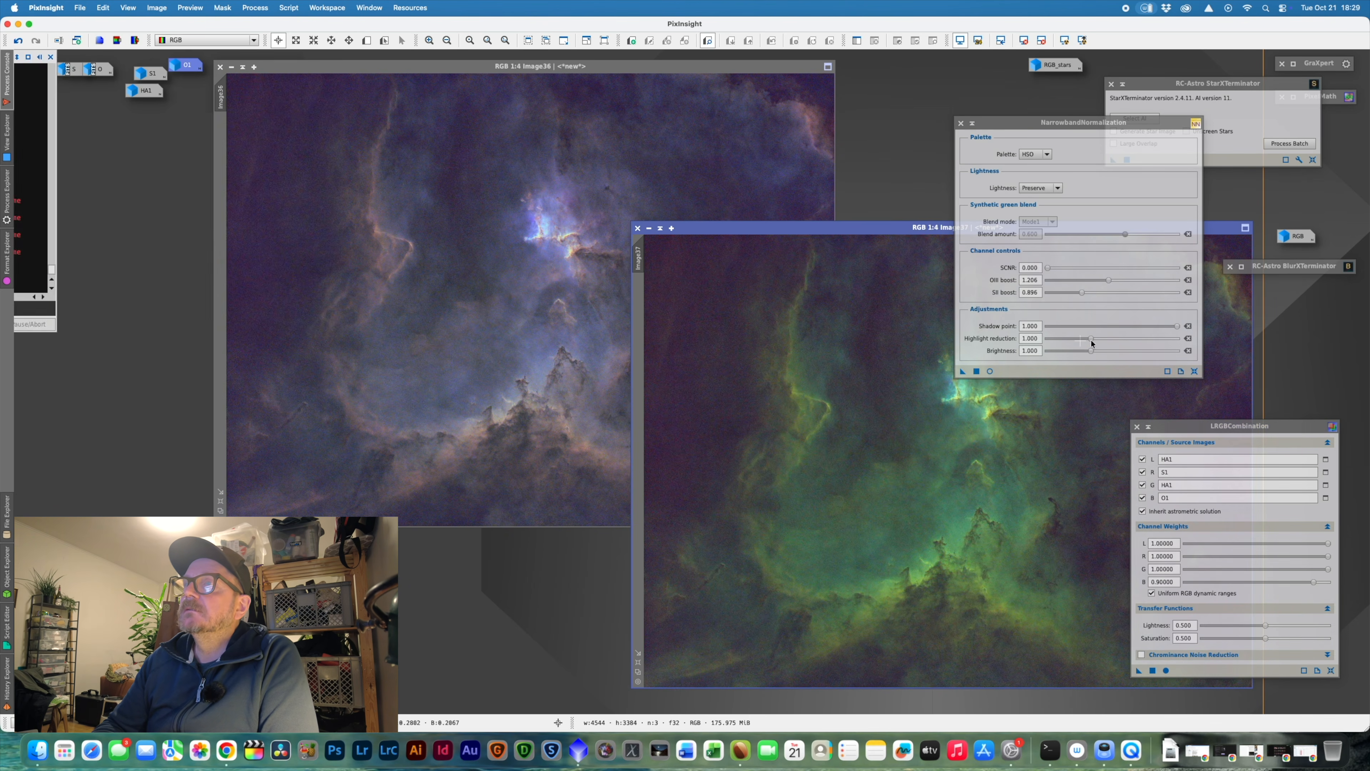
# - Move the second combined image over the first and open a NarrowbandNormalization real-time preview of it
pyautogui.moveTo(927, 232); pyautogui.dragTo(701, 165)
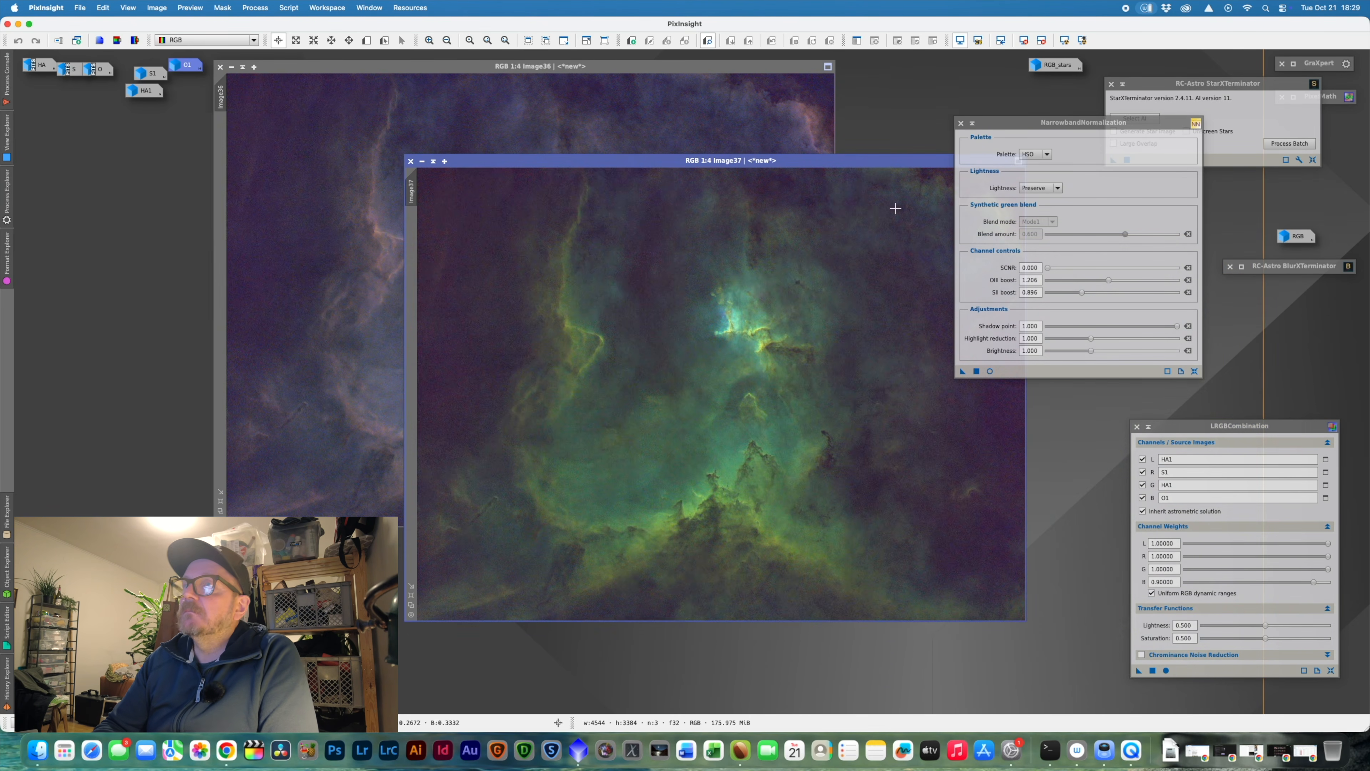
pyautogui.click(991, 371)
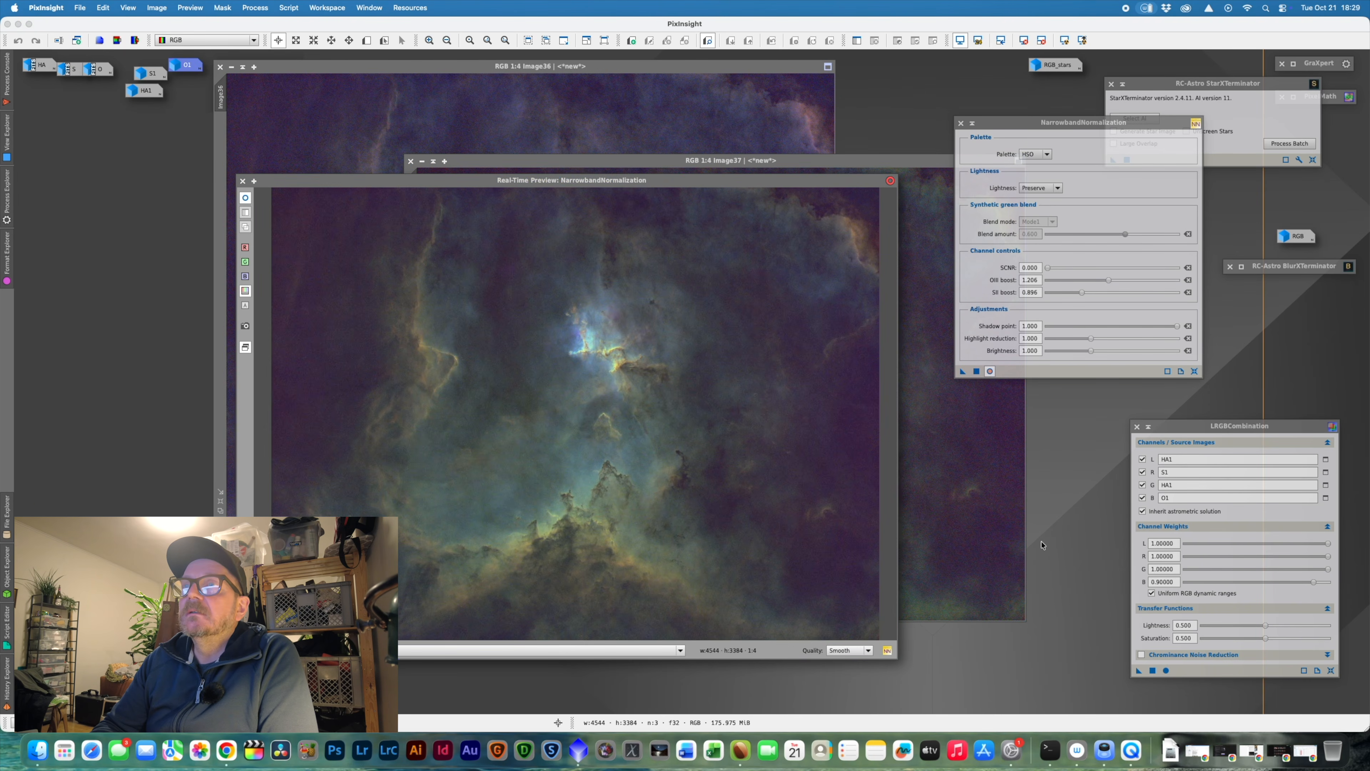
# - Try raising the OIII boost to 1.739 and lowering the SII boost to 0.828 in the NarrowbandNormalization real-time preview
pyautogui.moveTo(751, 182); pyautogui.dragTo(766, 193)
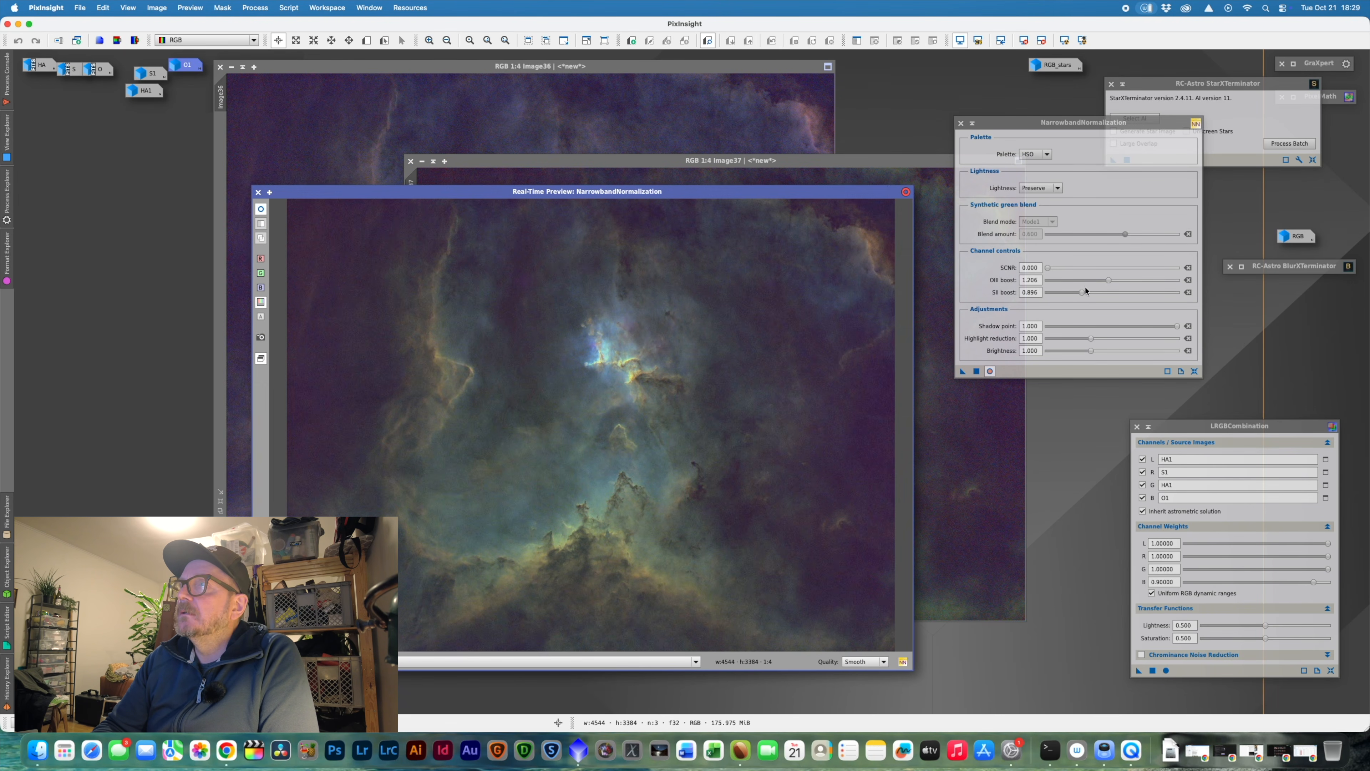
pyautogui.moveTo(1084, 291); pyautogui.dragTo(1139, 280)
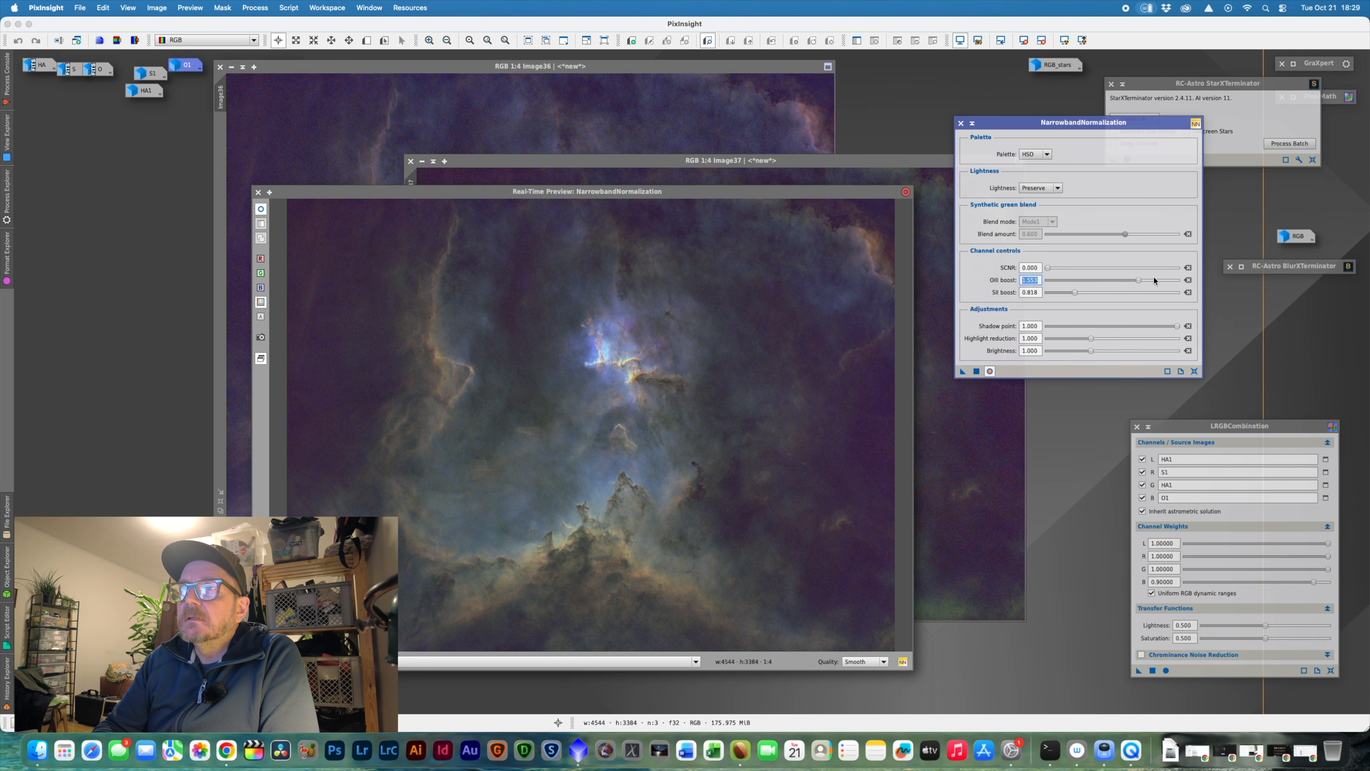
pyautogui.moveTo(1139, 279); pyautogui.dragTo(1148, 280)
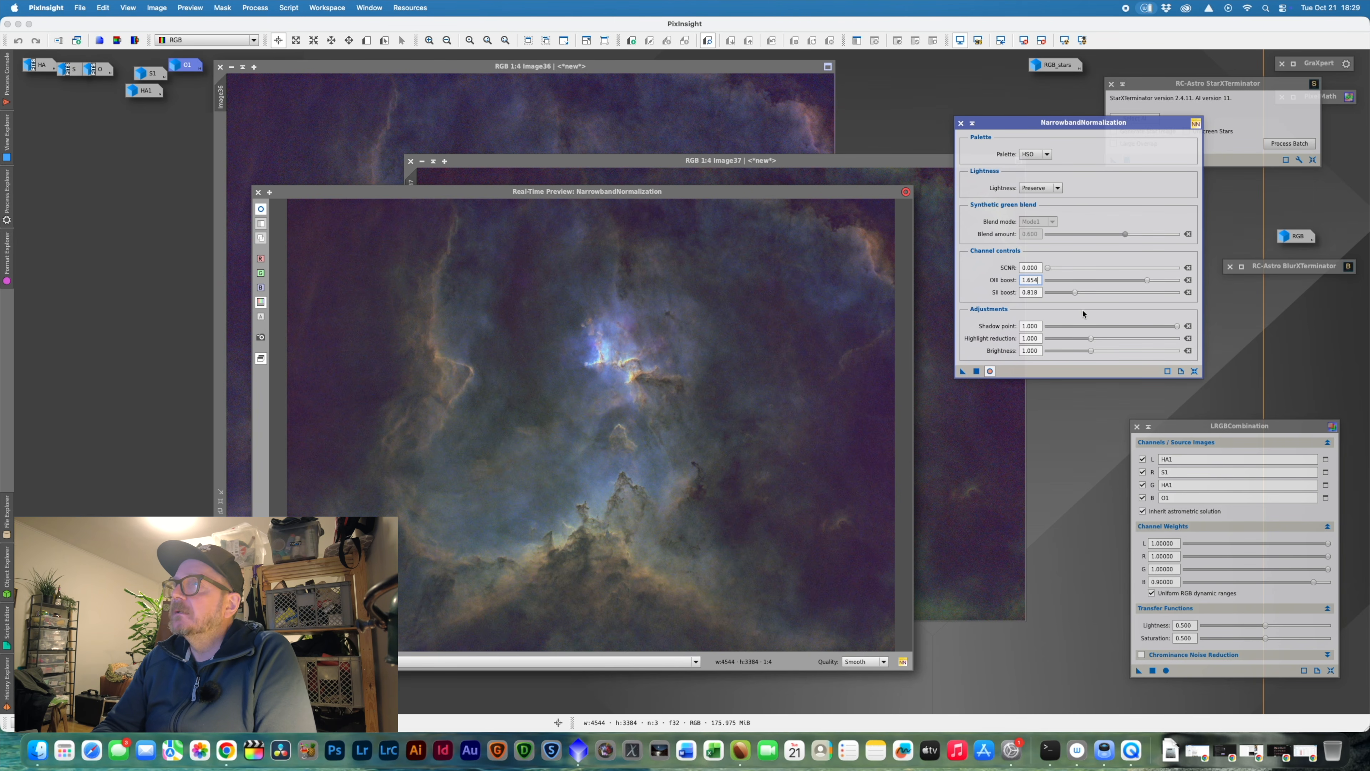
pyautogui.moveTo(1148, 280); pyautogui.dragTo(1115, 294)
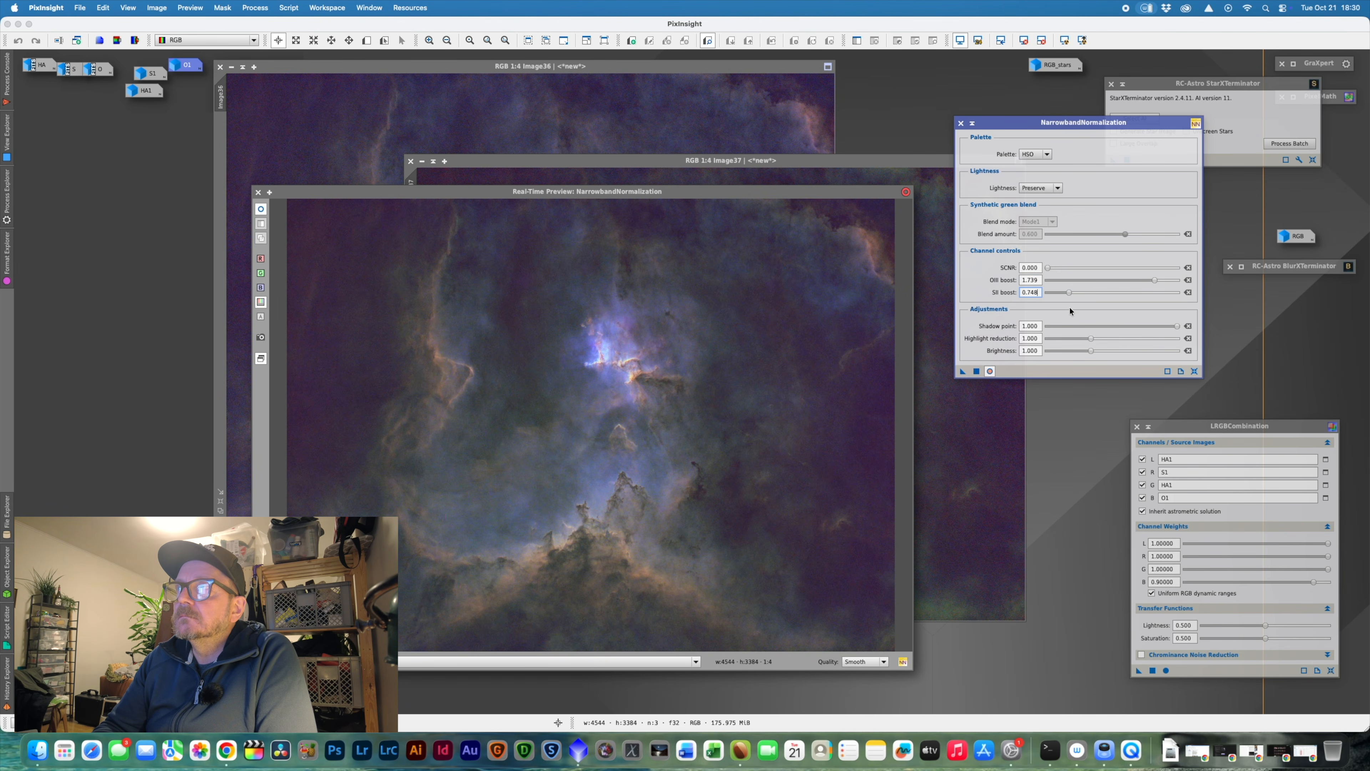
pyautogui.moveTo(1070, 291); pyautogui.dragTo(1078, 294)
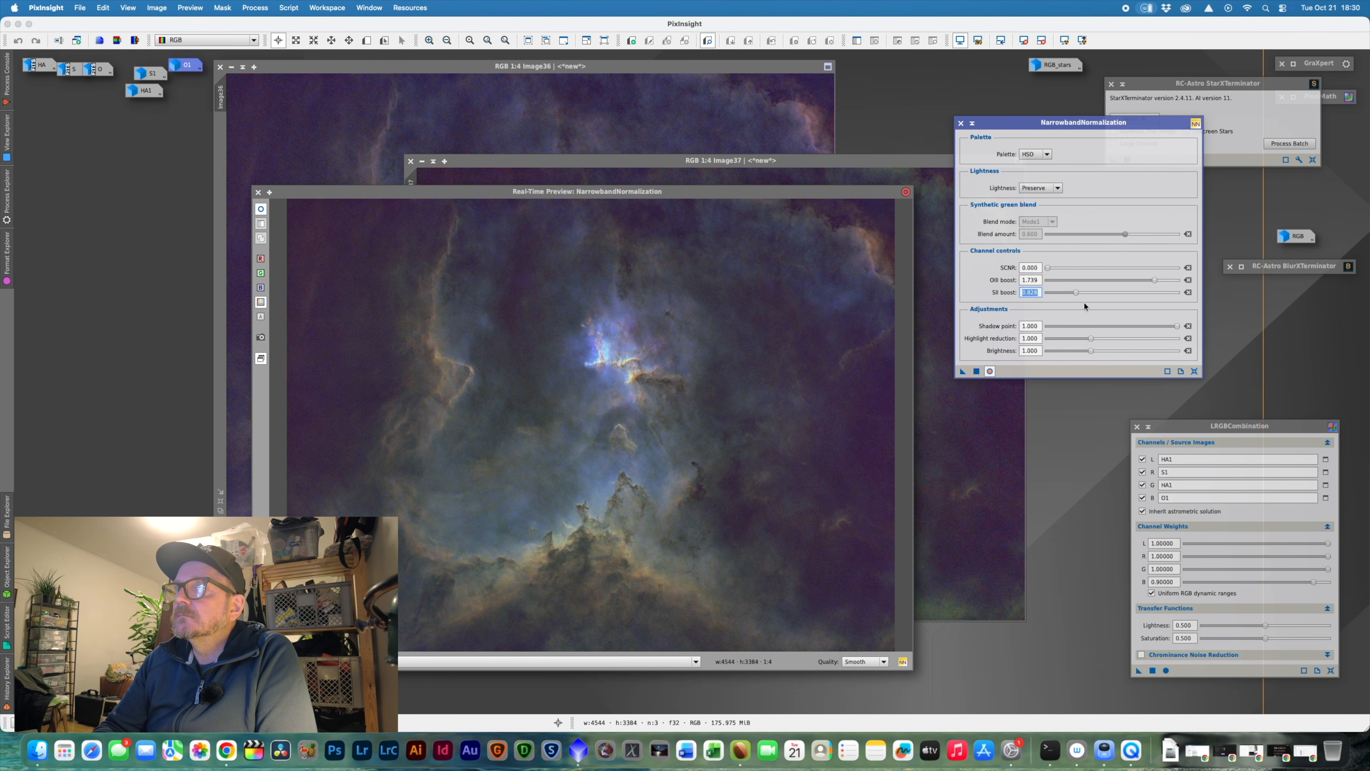
# - Compare the Ha, OIII and SII lightness options in the preview and return the lightness to Preserve
pyautogui.click(1058, 188)
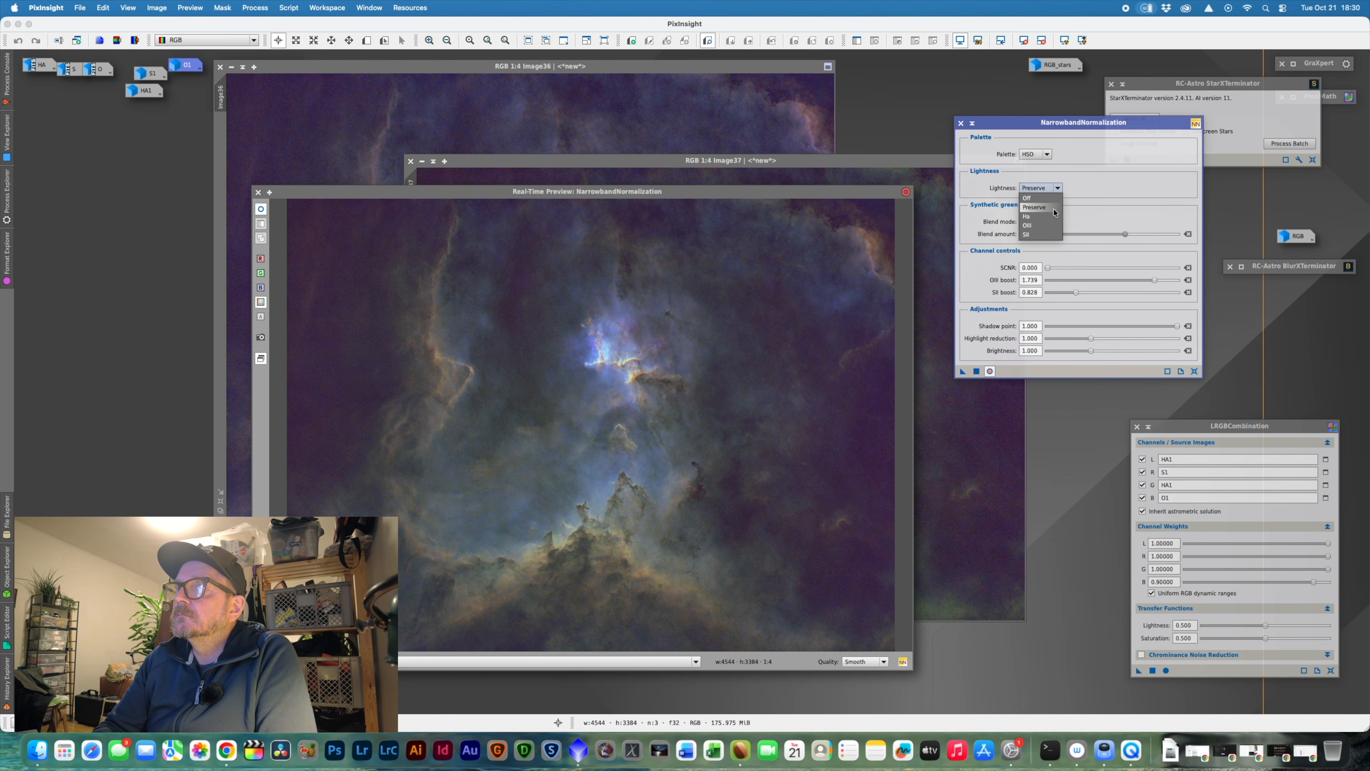
pyautogui.click(1041, 201)
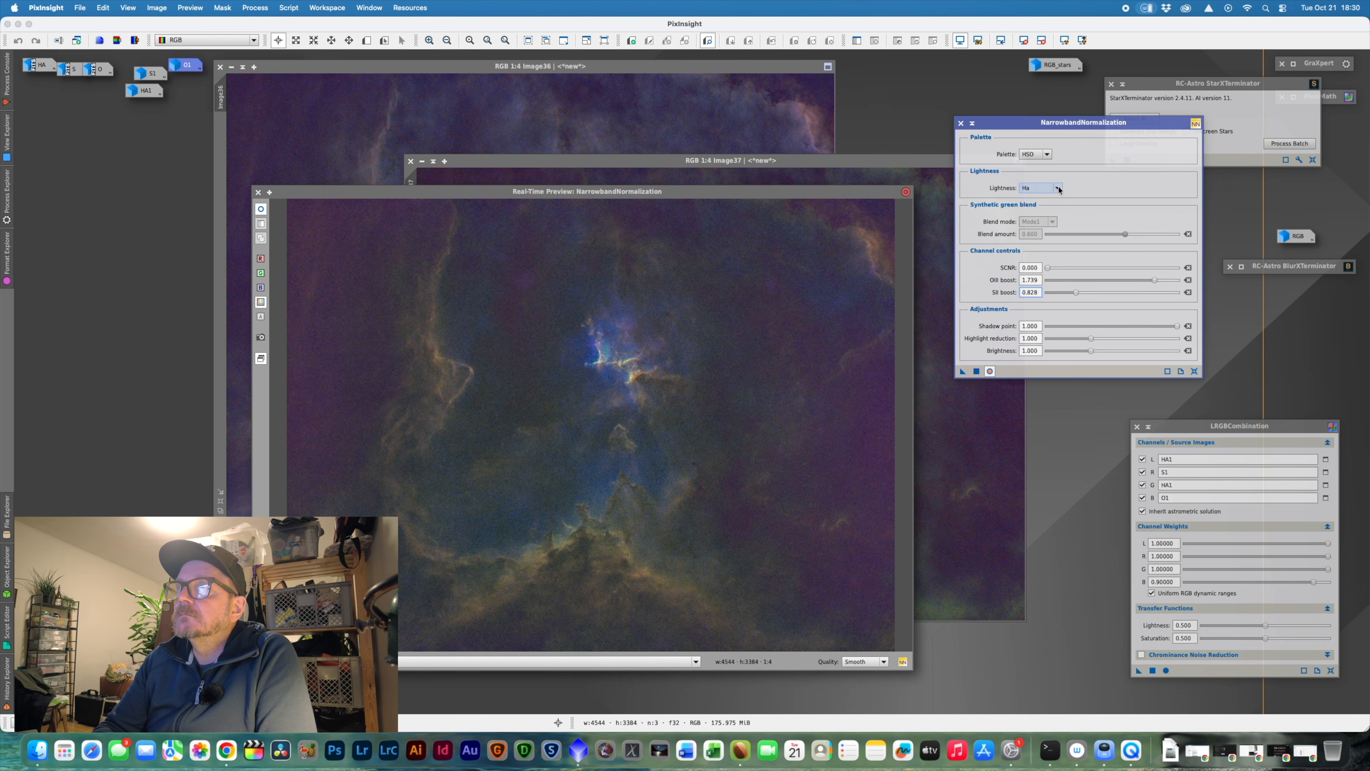
pyautogui.click(1057, 188)
pyautogui.click(1038, 211)
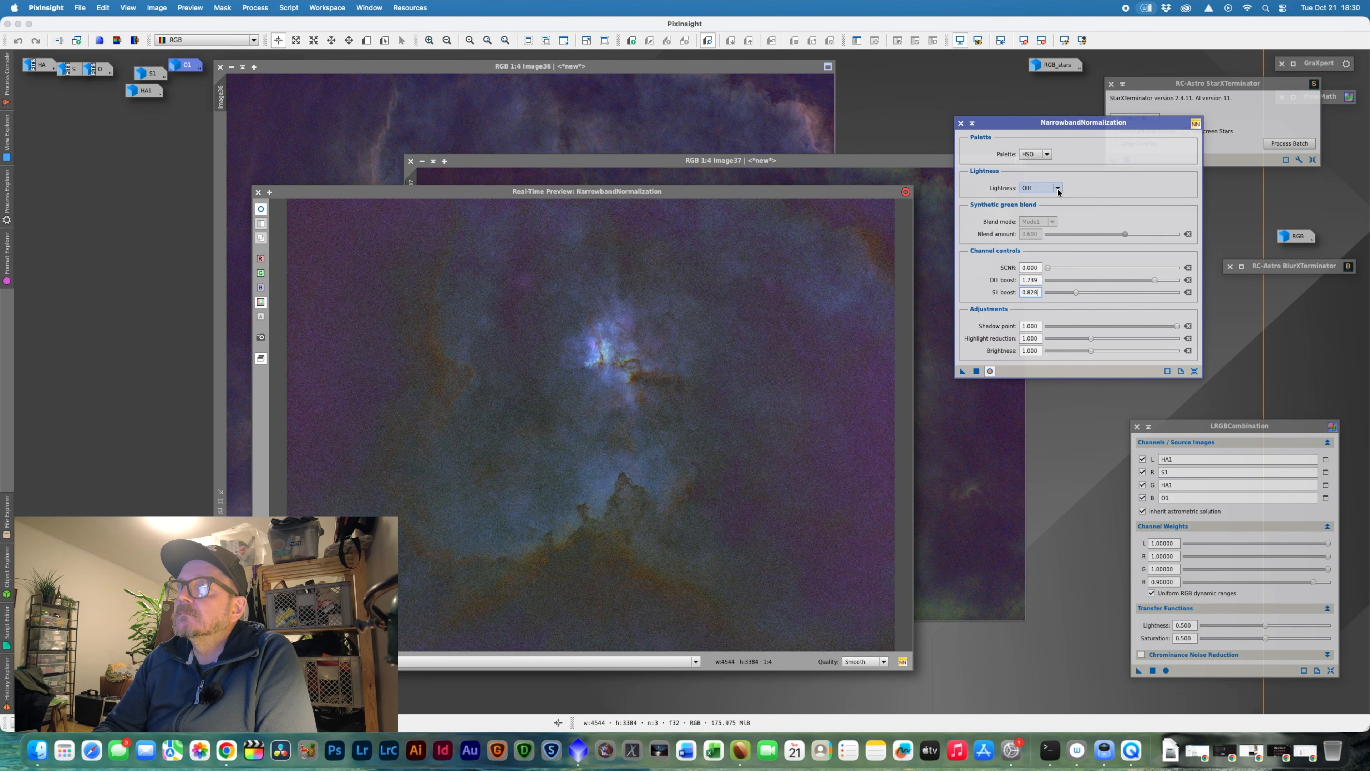
pyautogui.click(1057, 188)
pyautogui.click(1038, 221)
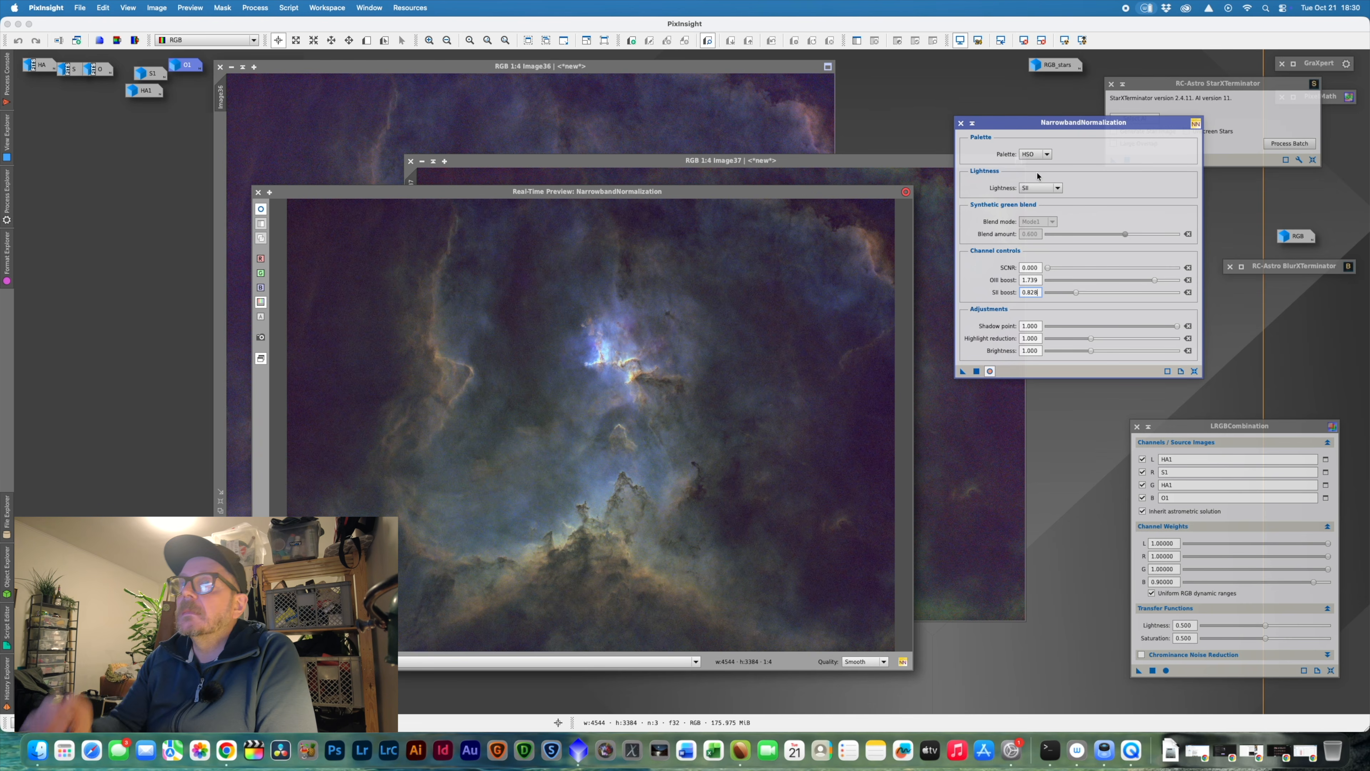
pyautogui.click(1058, 188)
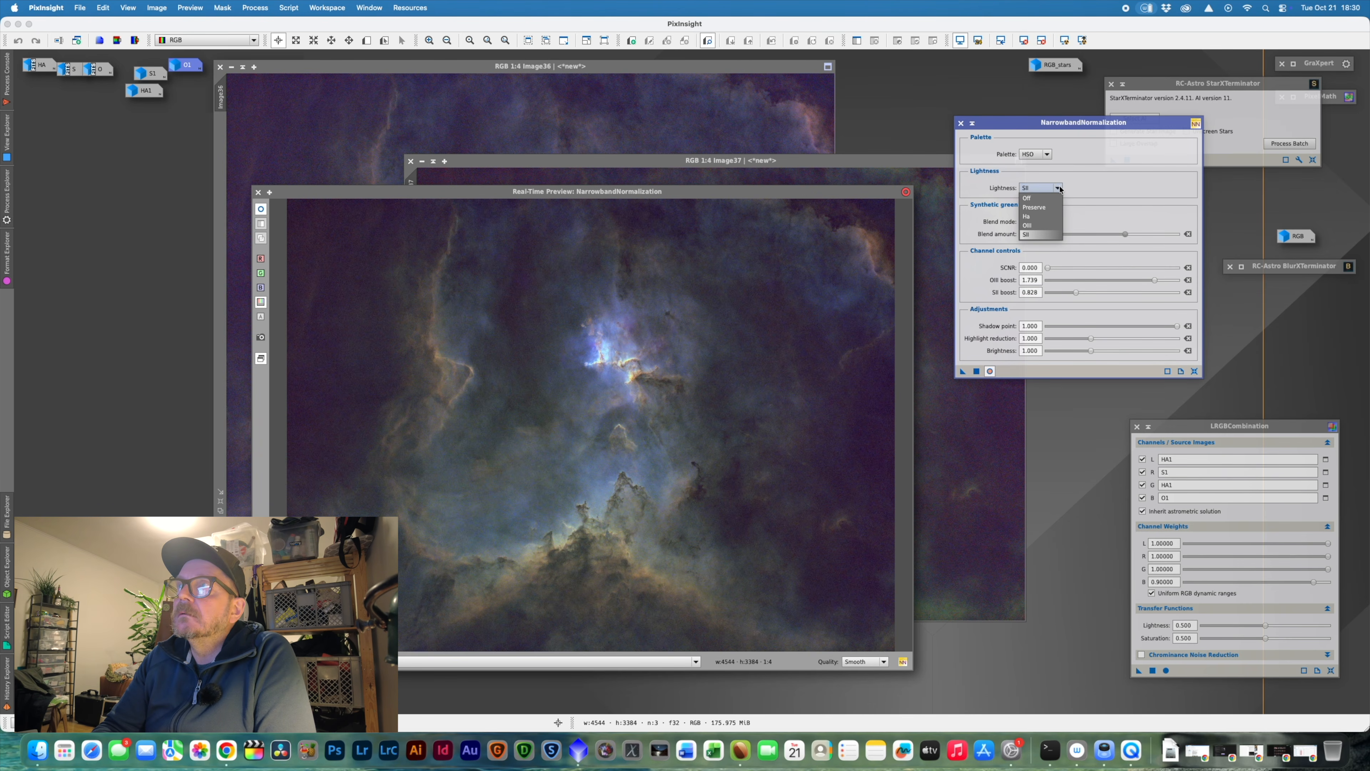
pyautogui.click(1035, 207)
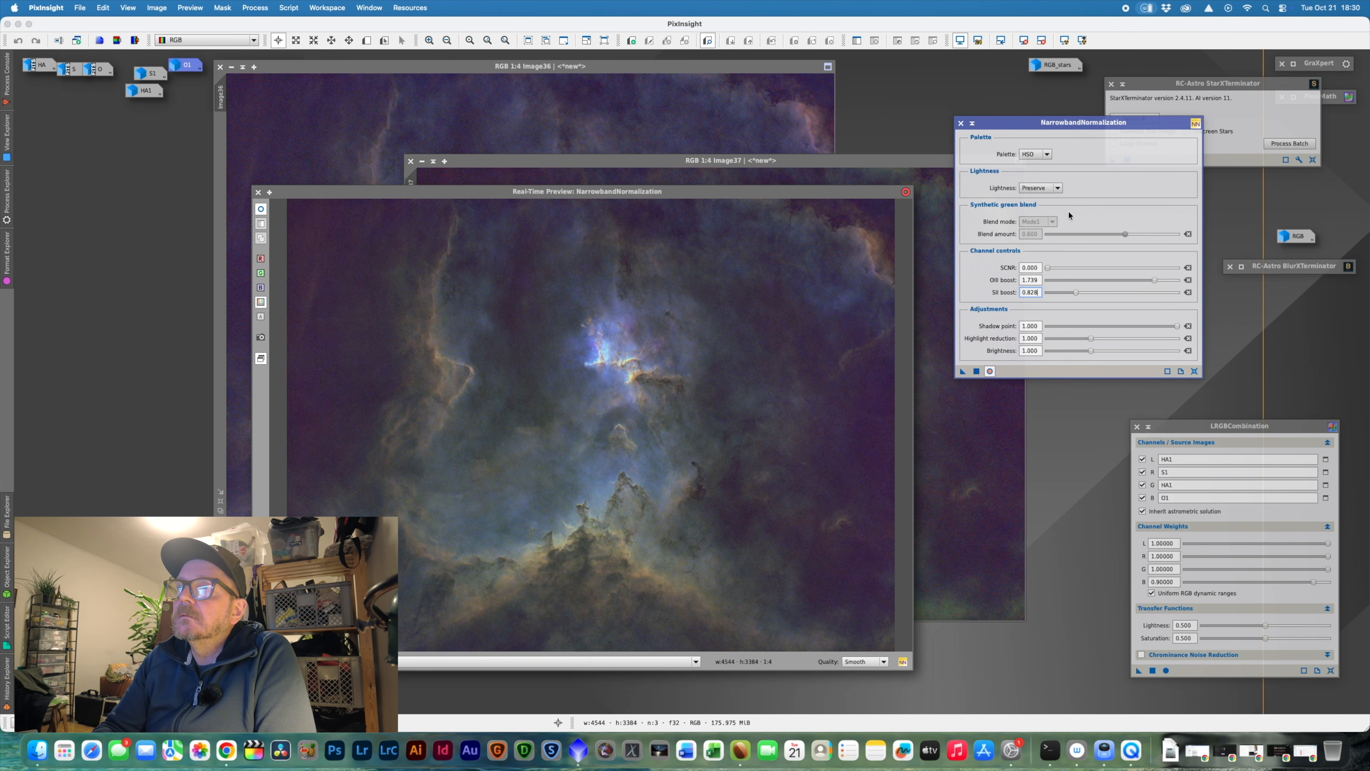
# - Set the SII boost to 0.710 and the OIII boost to 1.355, apply NarrowbandNormalization to Image37 and close the preview
pyautogui.click(1075, 292)
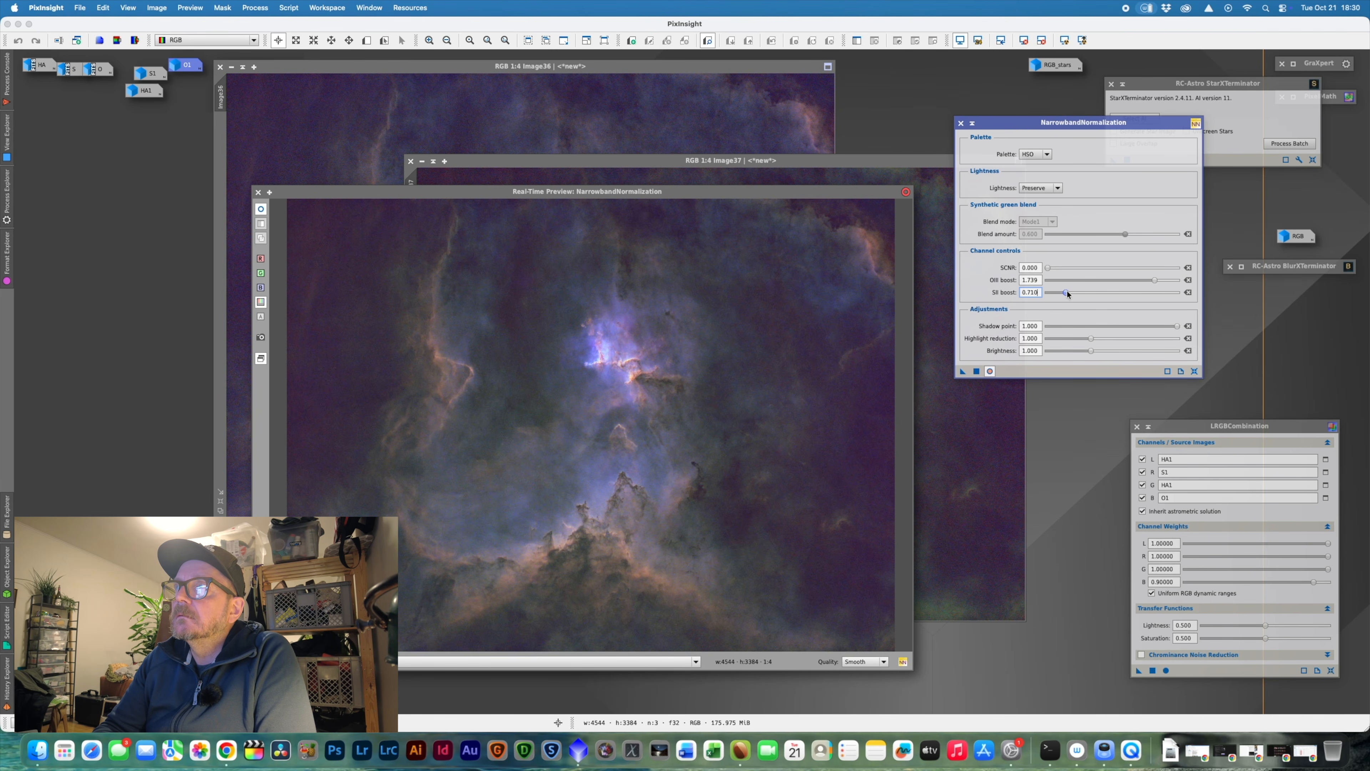
pyautogui.click(1068, 292)
pyautogui.moveTo(1154, 282); pyautogui.dragTo(1133, 280)
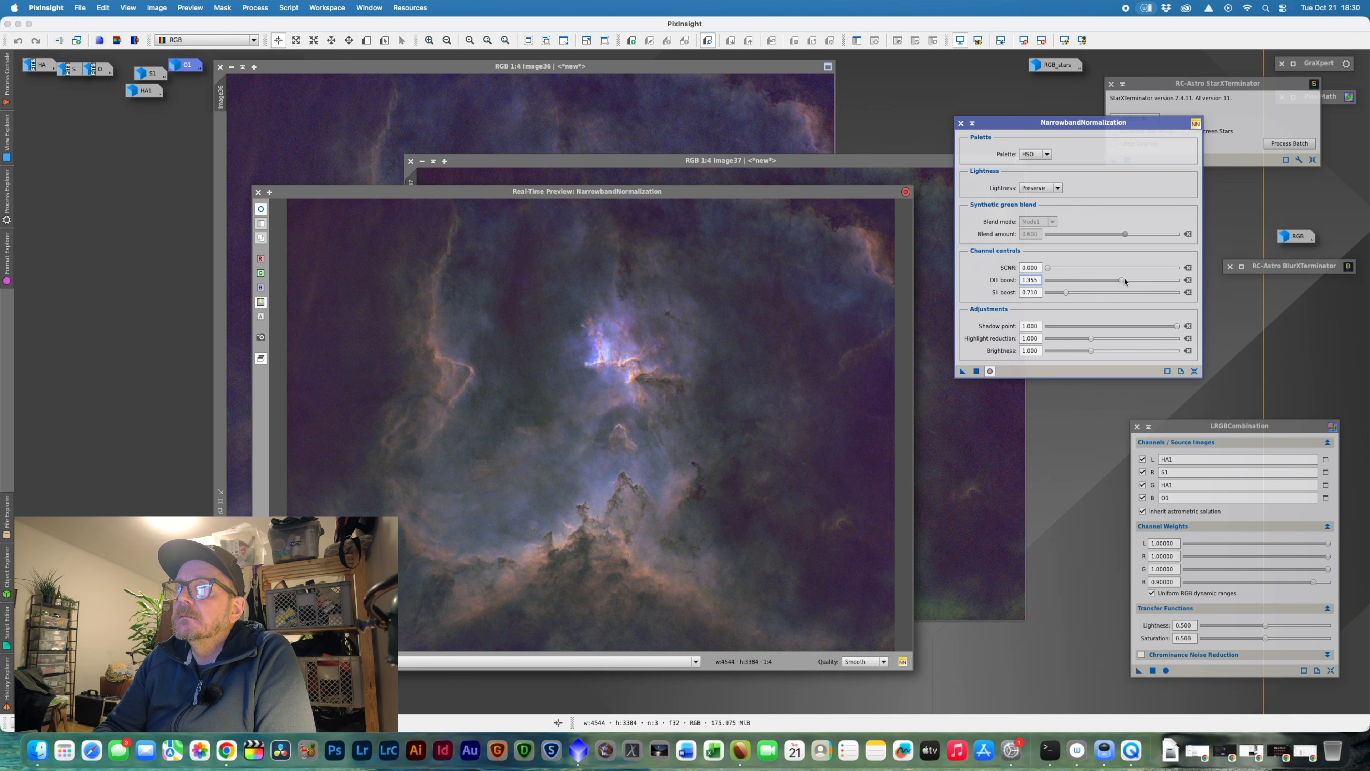
pyautogui.click(976, 372)
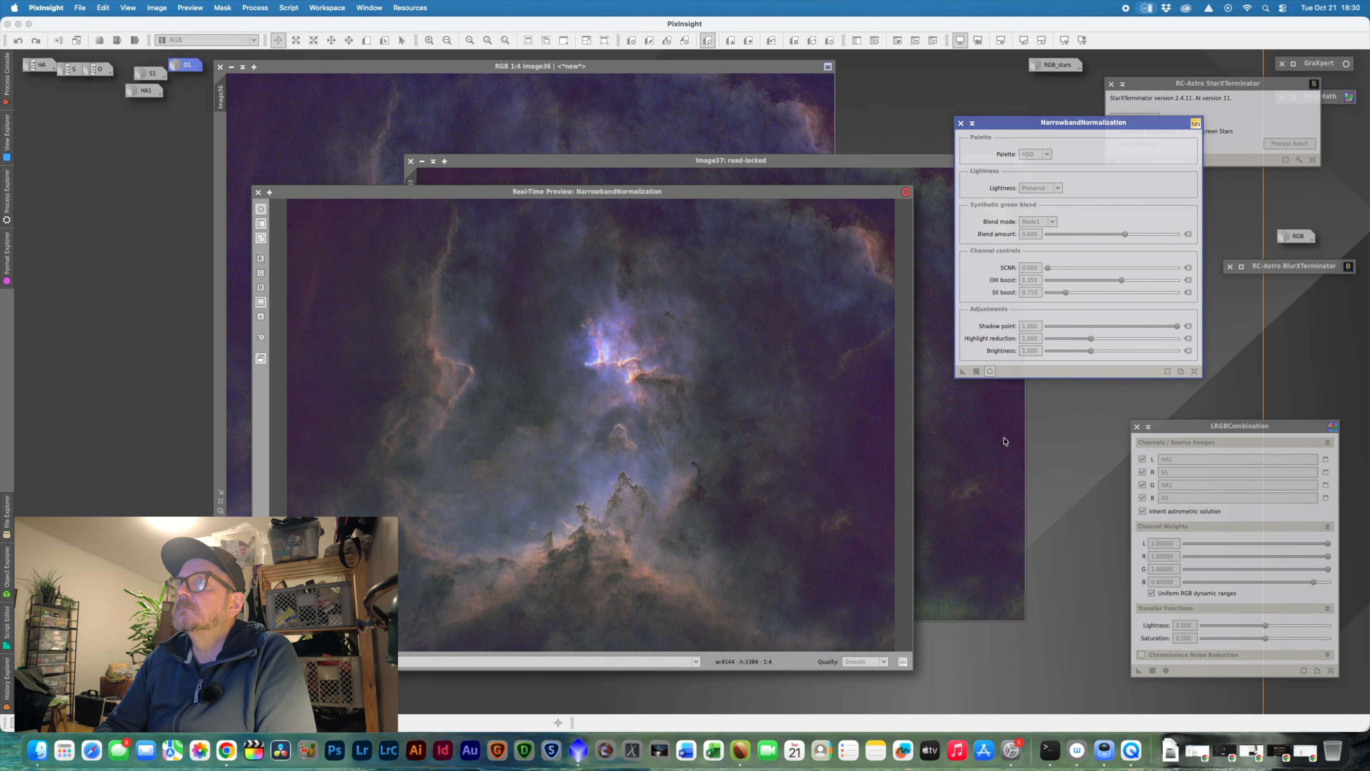
pyautogui.click(258, 190)
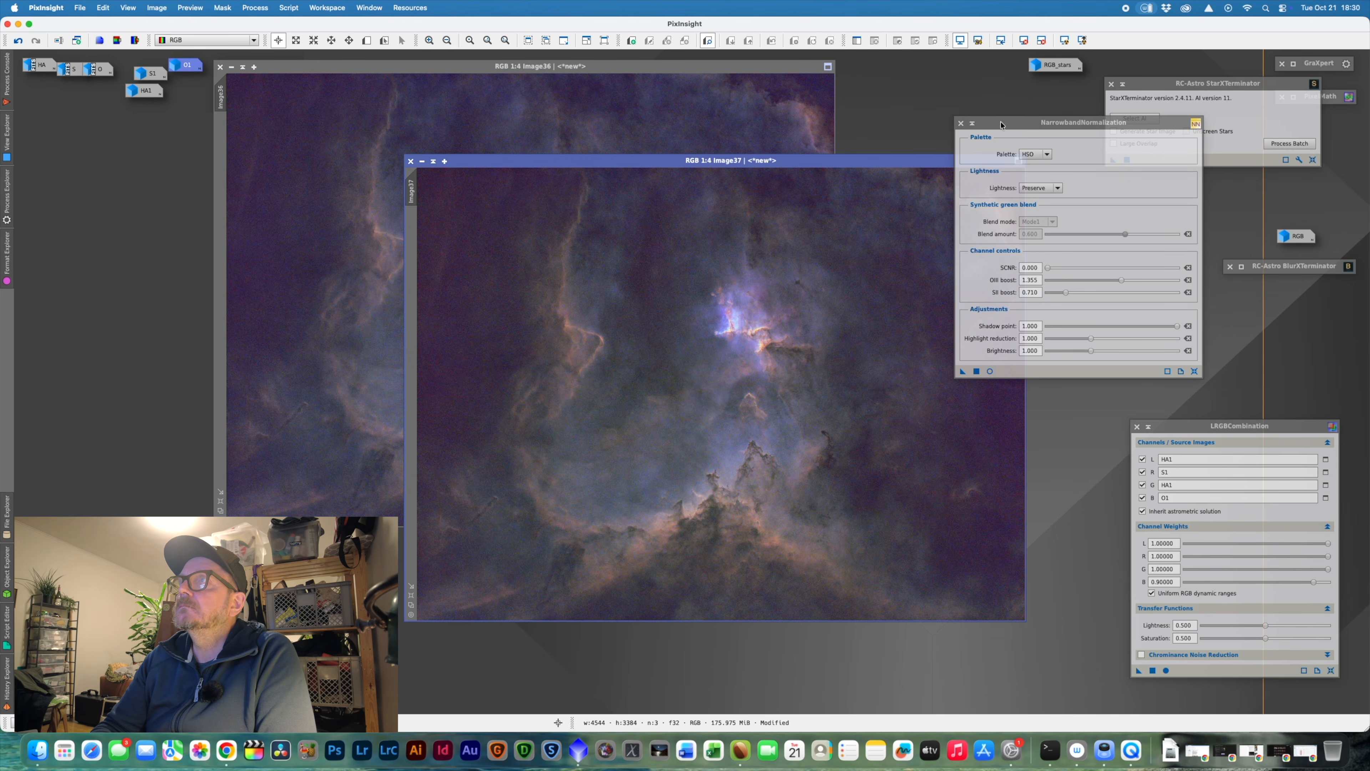
# - Place Image36 and Image37 side by side to compare their colours, with the NarrowbandNormalization dialog out of the way
pyautogui.moveTo(1000, 124); pyautogui.dragTo(1141, 119)
pyautogui.moveTo(770, 162); pyautogui.dragTo(937, 106)
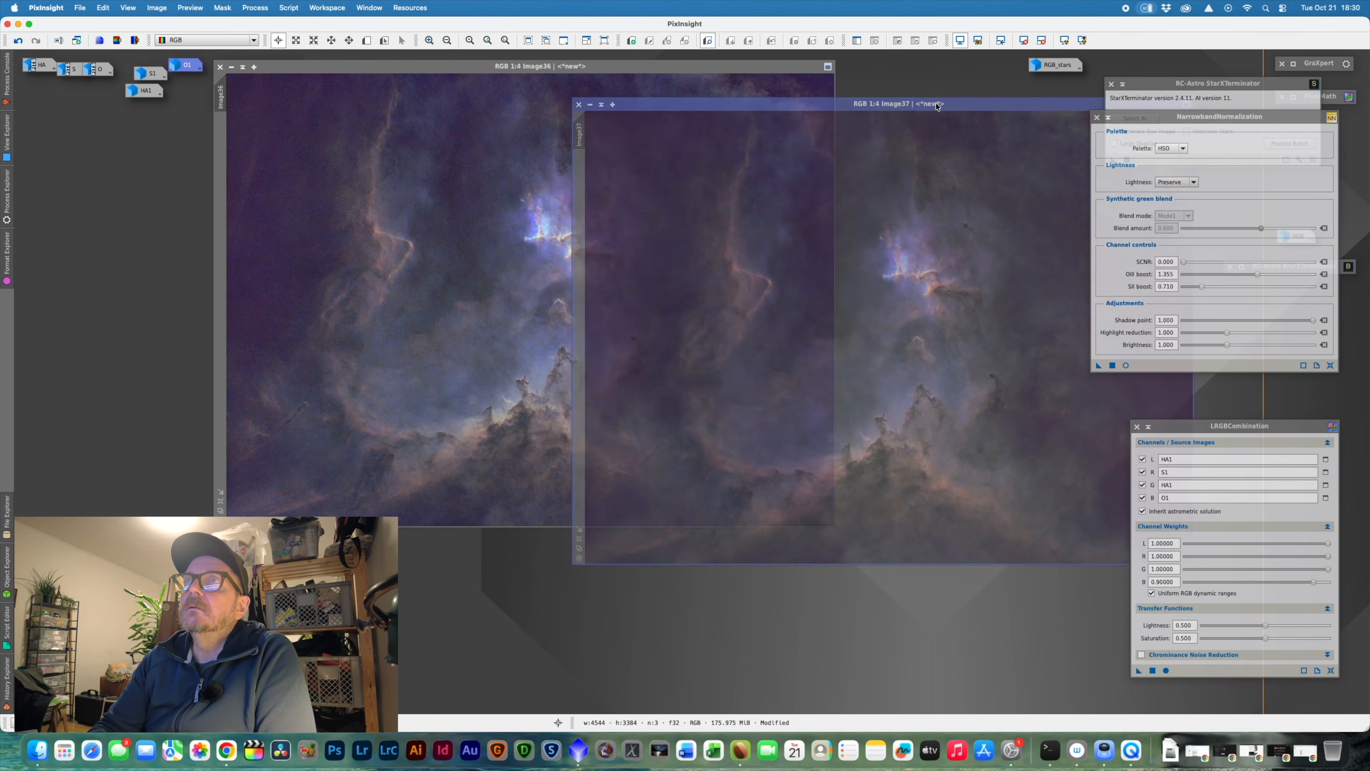
pyautogui.click(695, 67)
pyautogui.moveTo(694, 67); pyautogui.dragTo(516, 105)
pyautogui.click(906, 114)
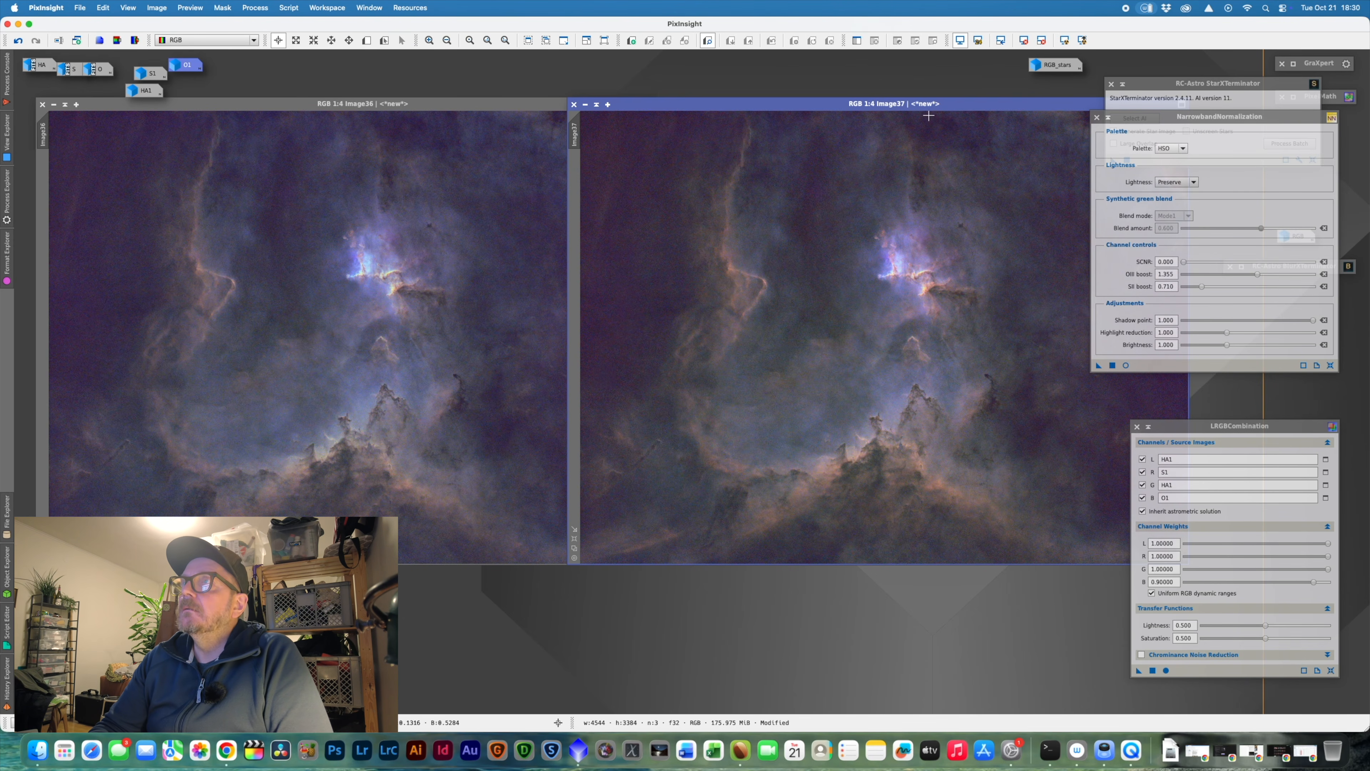
# - Minimise Image36, park its icon in a free spot of the workspace and reposition the Image37 window
pyautogui.moveTo(947, 106); pyautogui.dragTo(806, 169)
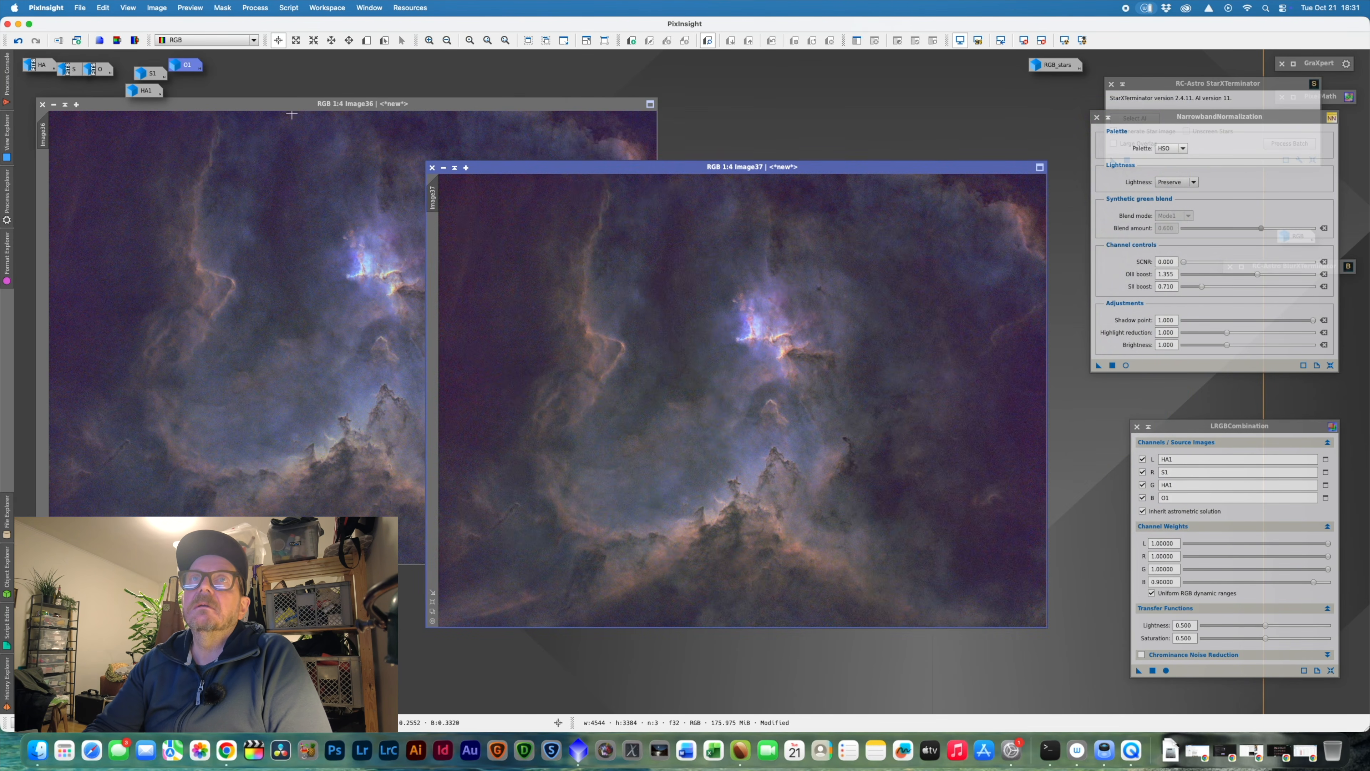
pyautogui.click(53, 104)
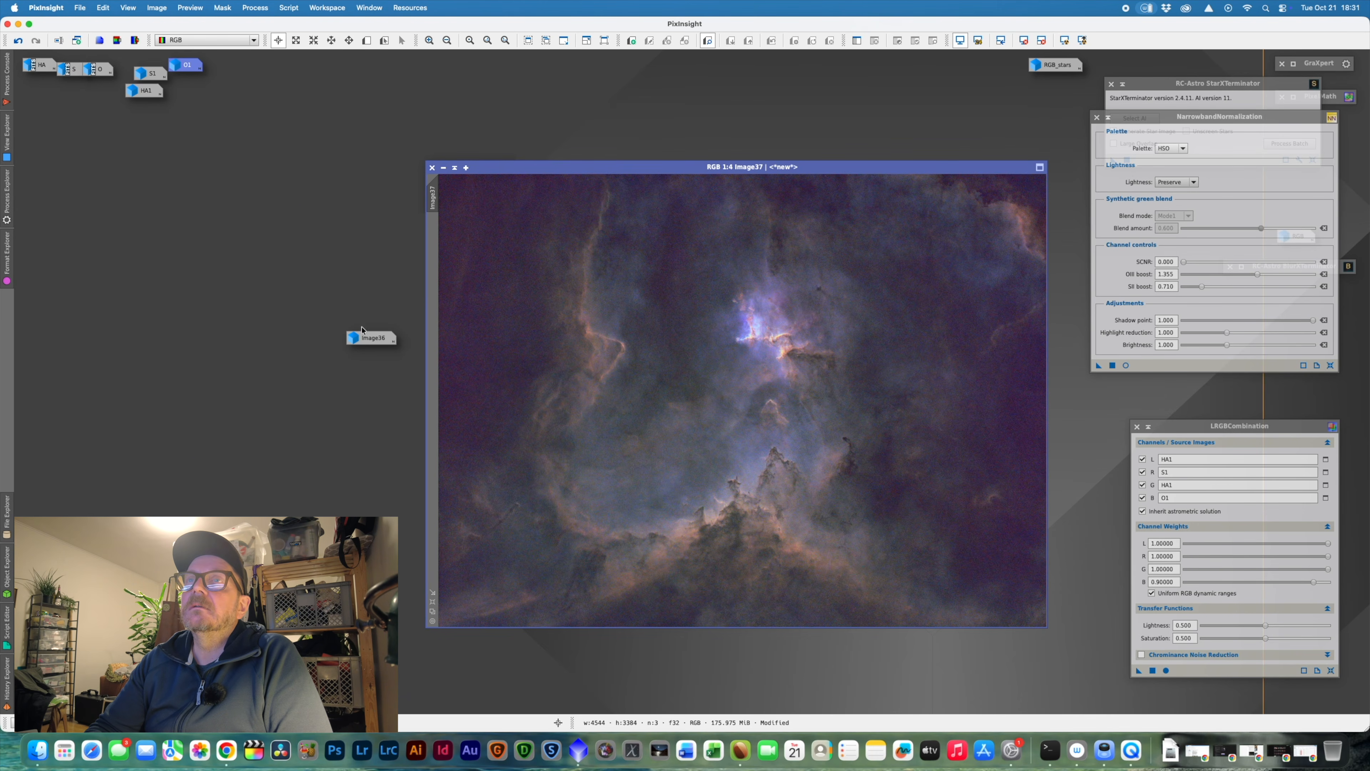
pyautogui.moveTo(361, 329); pyautogui.dragTo(861, 63)
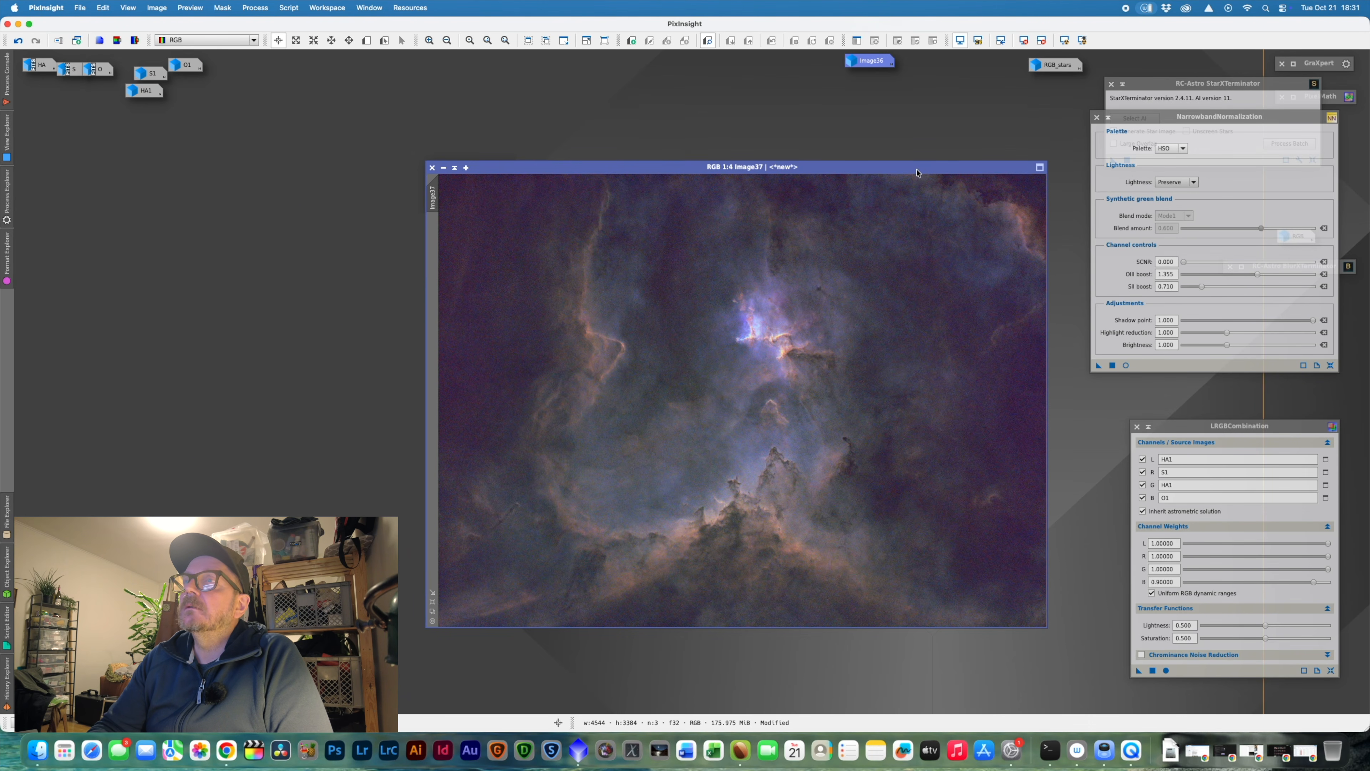
pyautogui.moveTo(917, 173); pyautogui.dragTo(748, 148)
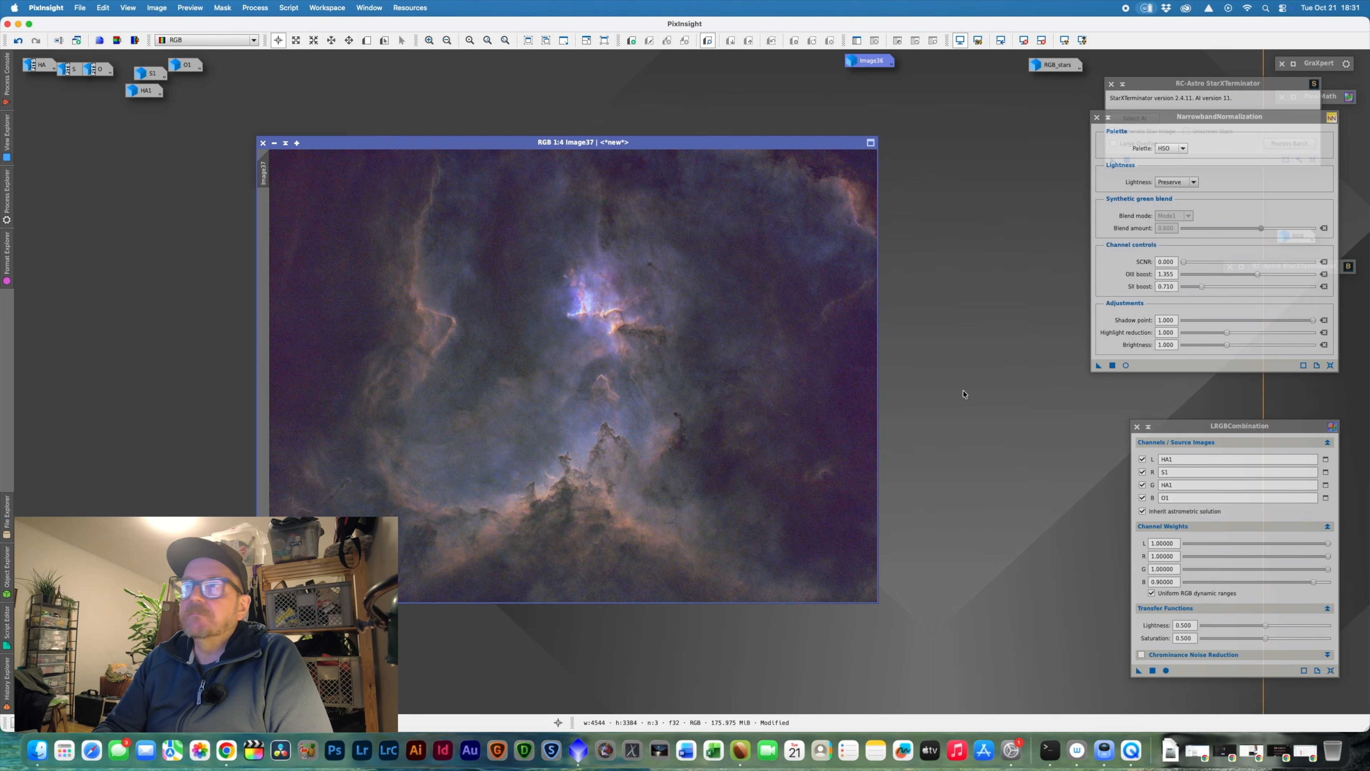
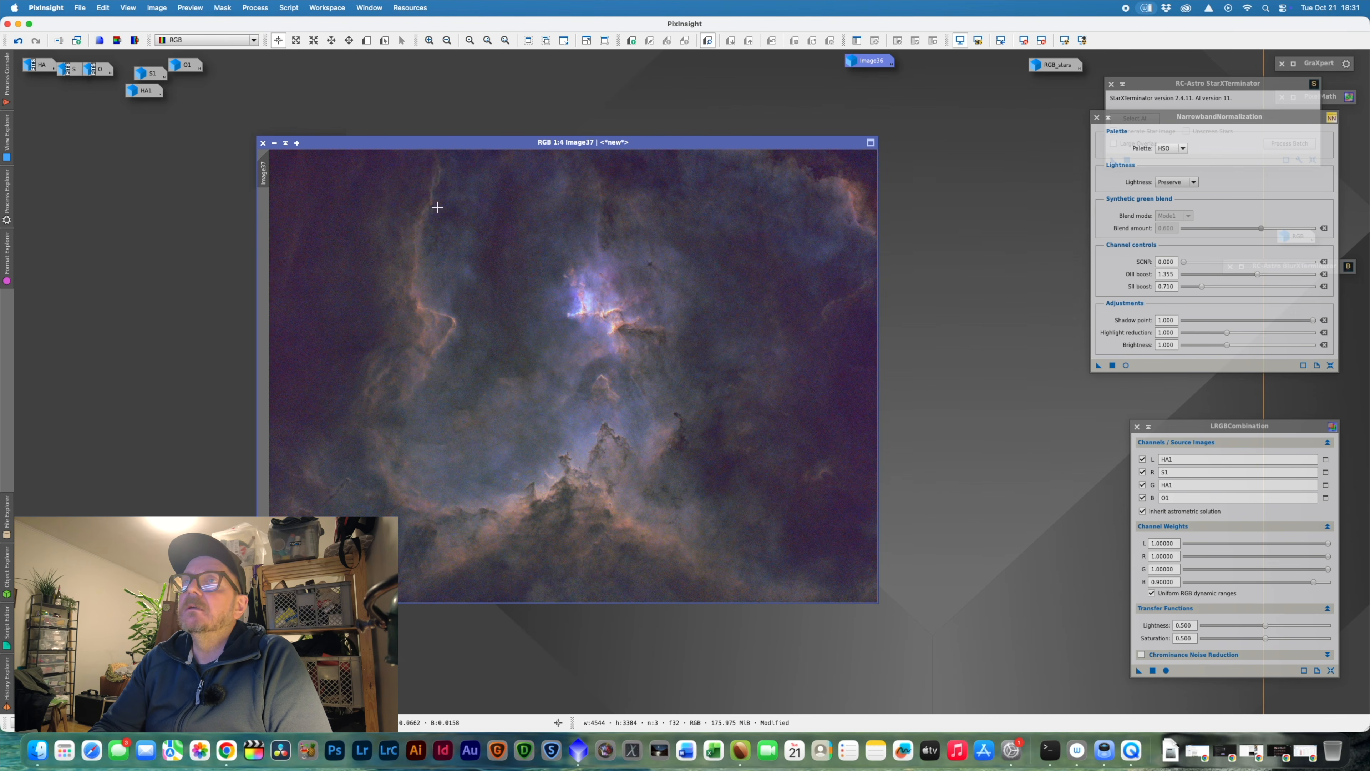
# - Duplicate Image37 and arrange the original and the clone so the clone is in front and both are accessible
pyautogui.moveTo(561, 147); pyautogui.dragTo(595, 141)
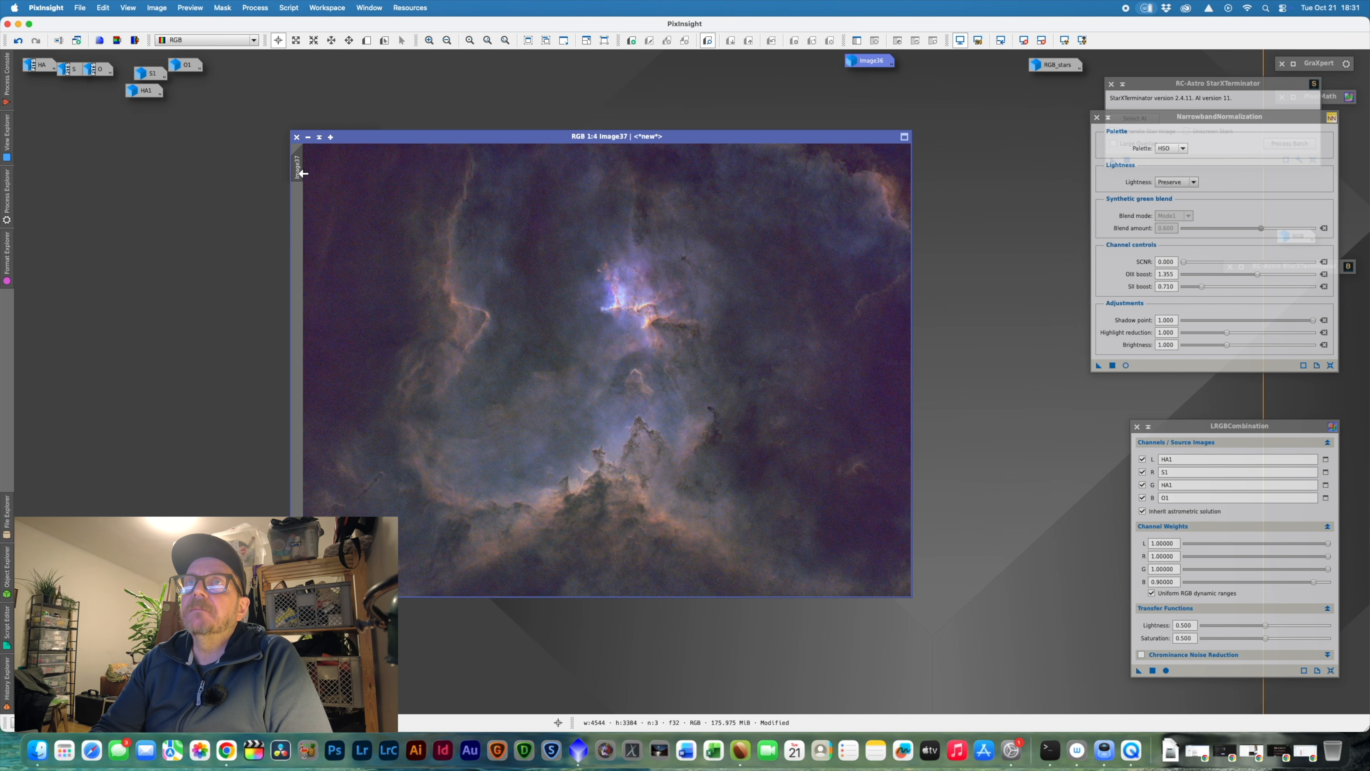
pyautogui.moveTo(303, 172); pyautogui.dragTo(206, 261)
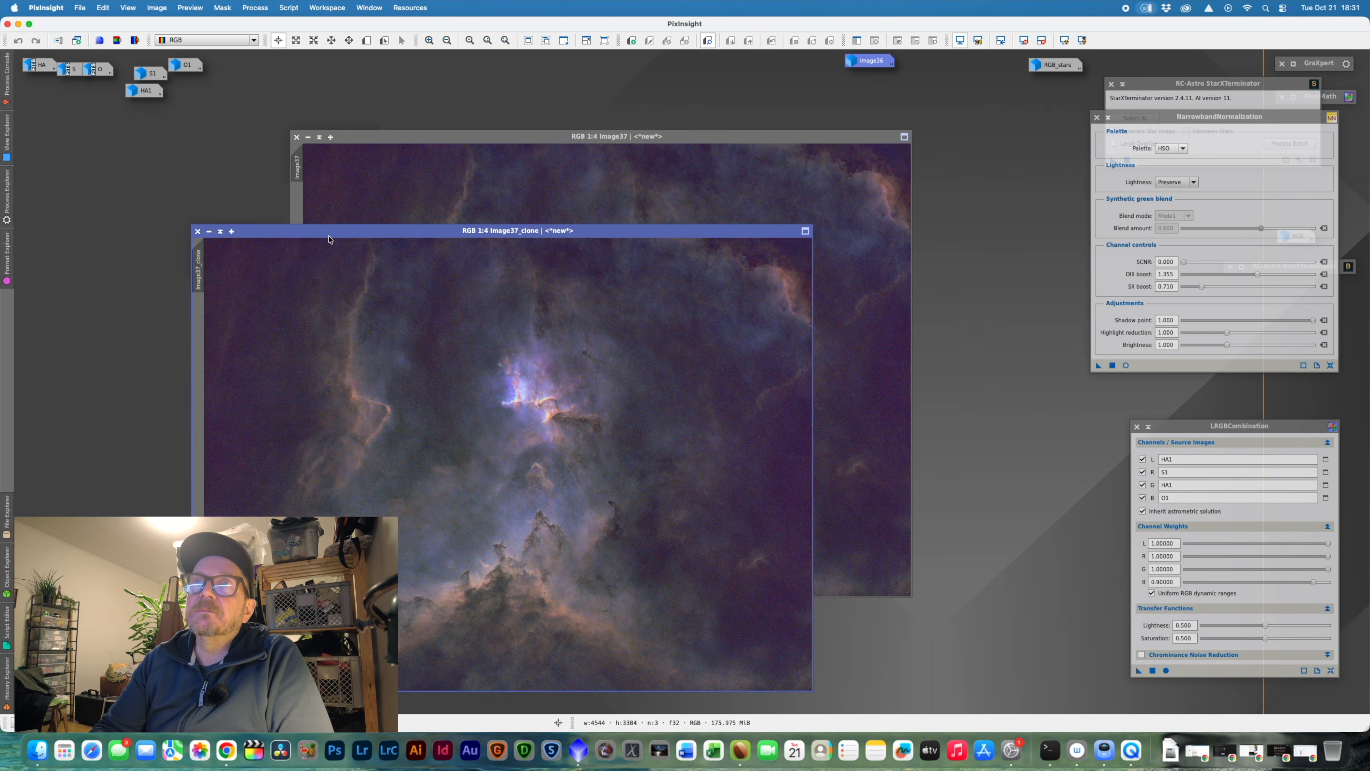
pyautogui.moveTo(331, 234); pyautogui.dragTo(333, 215)
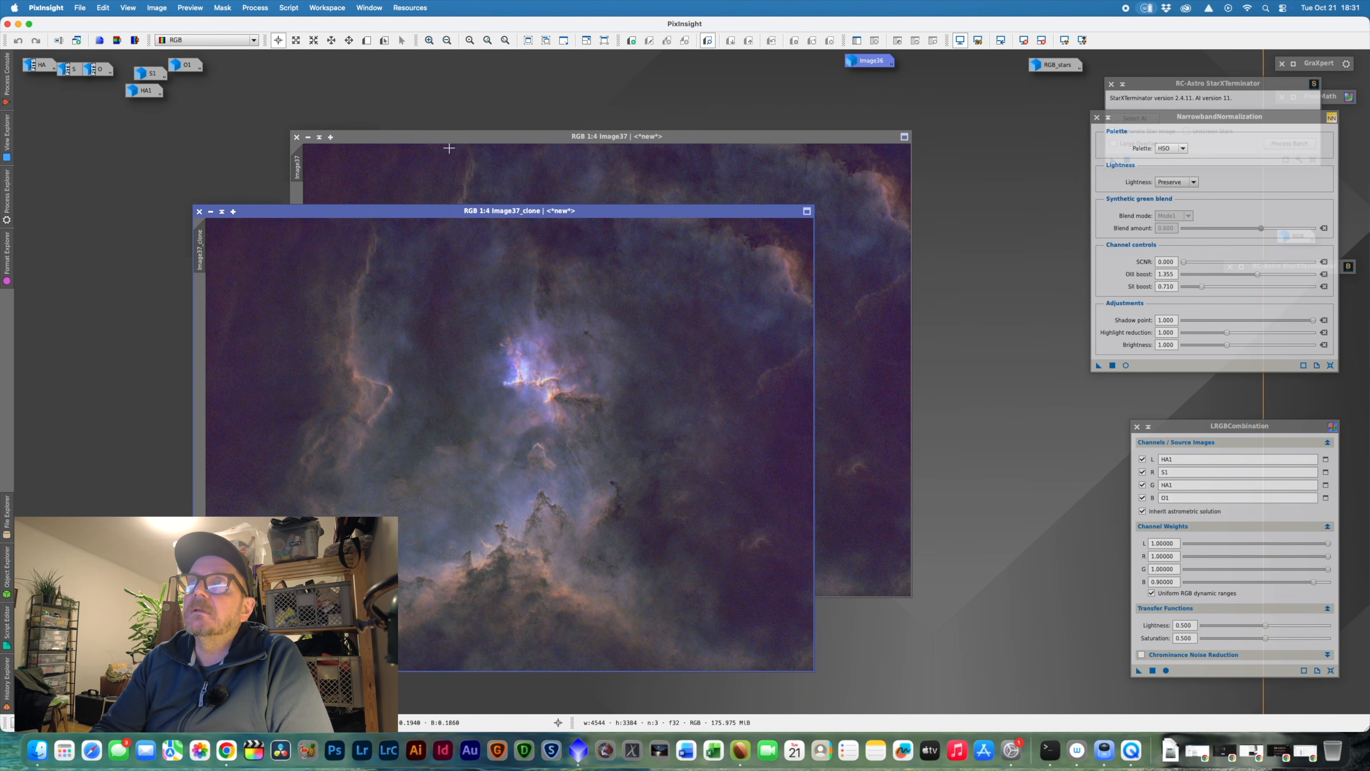
pyautogui.click(449, 148)
pyautogui.moveTo(489, 139); pyautogui.dragTo(514, 89)
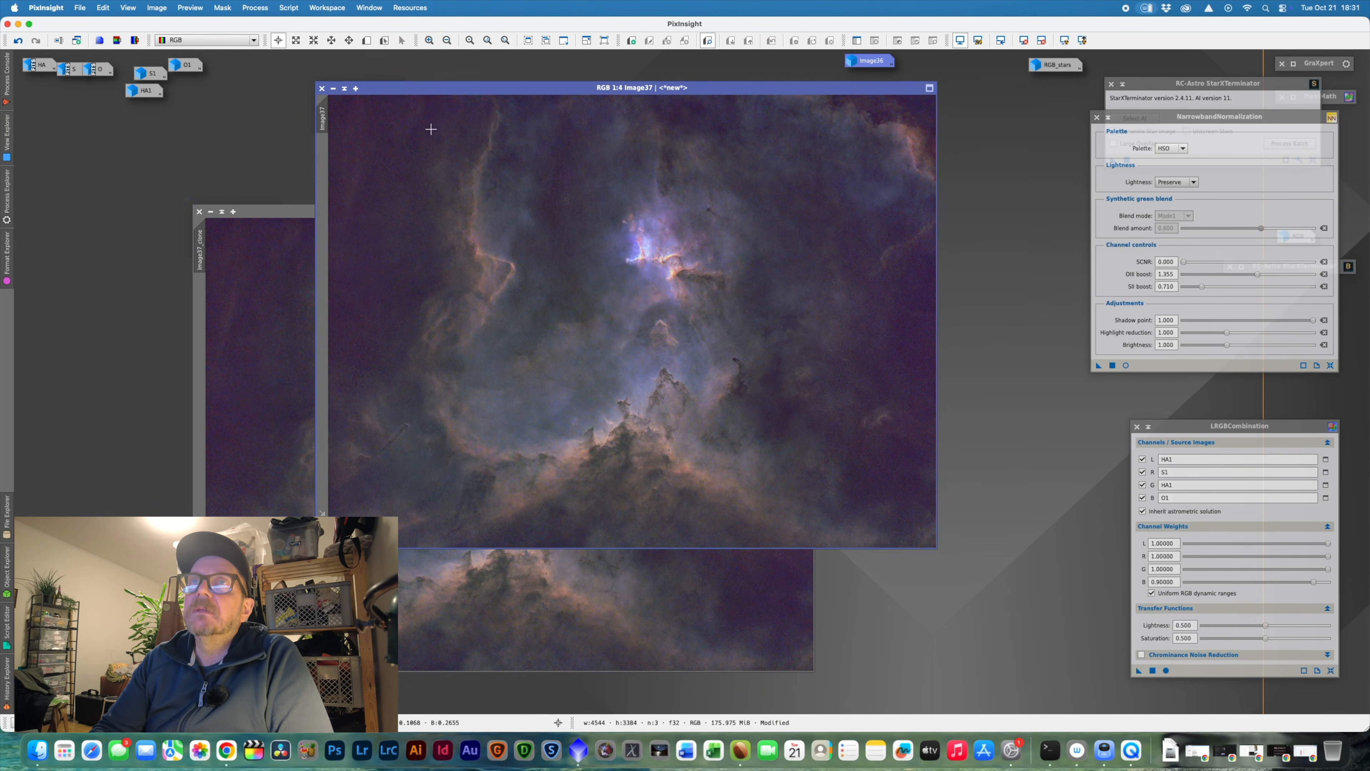
pyautogui.click(290, 225)
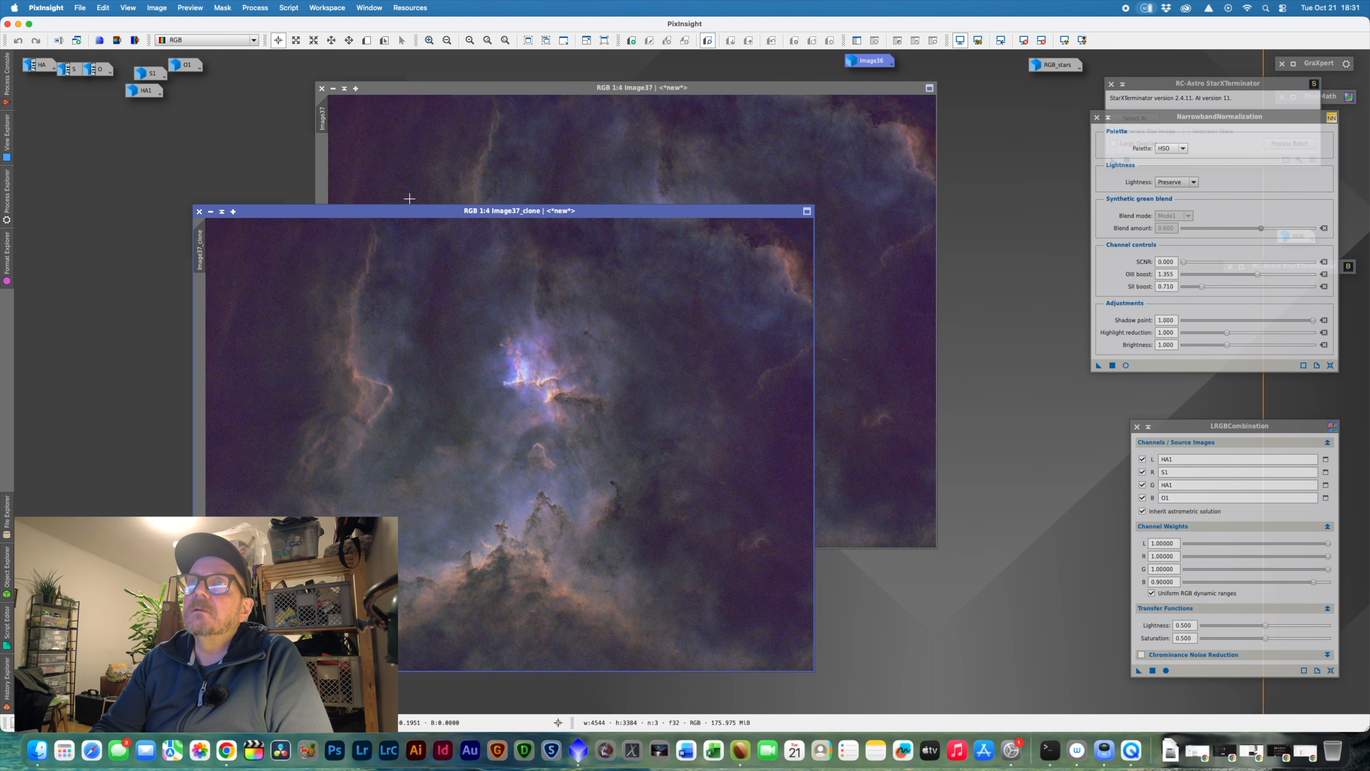
pyautogui.moveTo(410, 211); pyautogui.dragTo(377, 200)
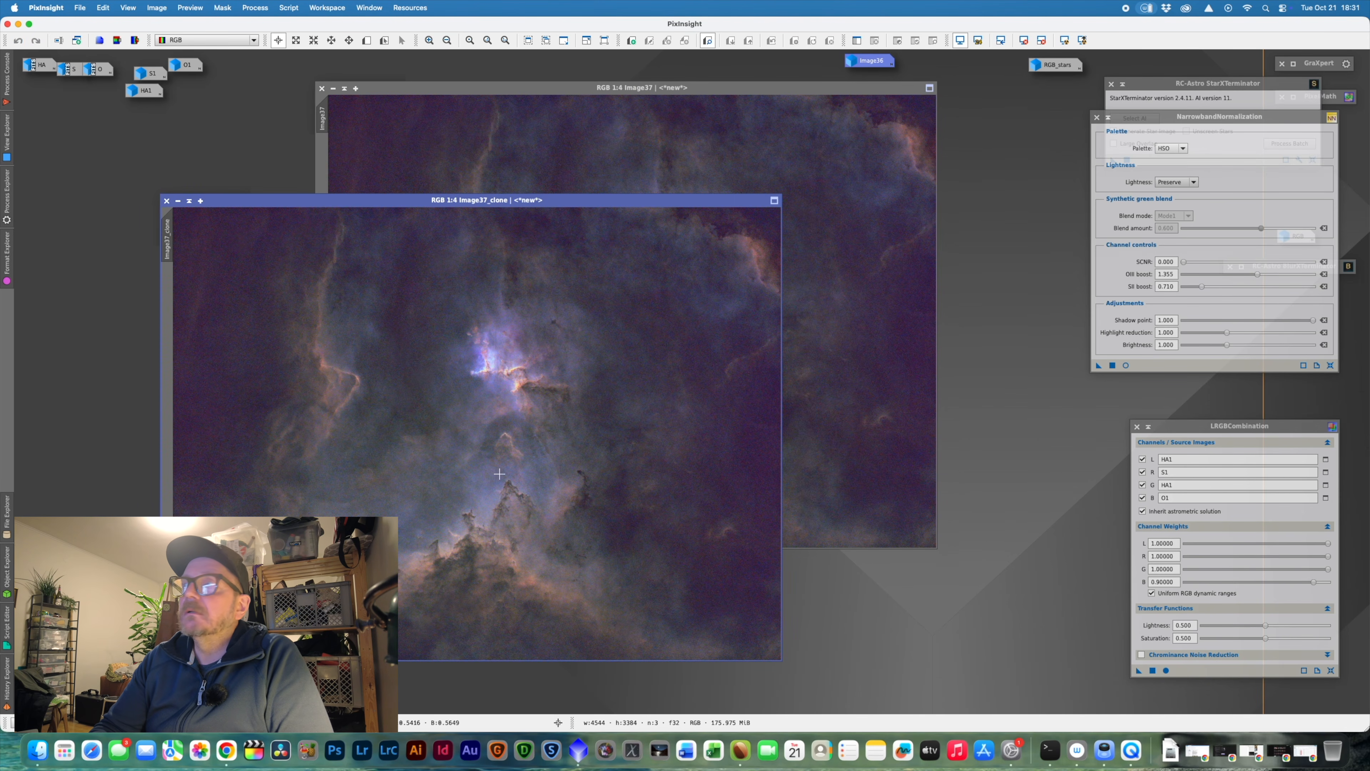
# - Open the ACDNR process beside the images and expand its Lightness Mask settings
pyautogui.click(288, 7)
pyautogui.moveTo(255, 8)
pyautogui.moveTo(313, 26)
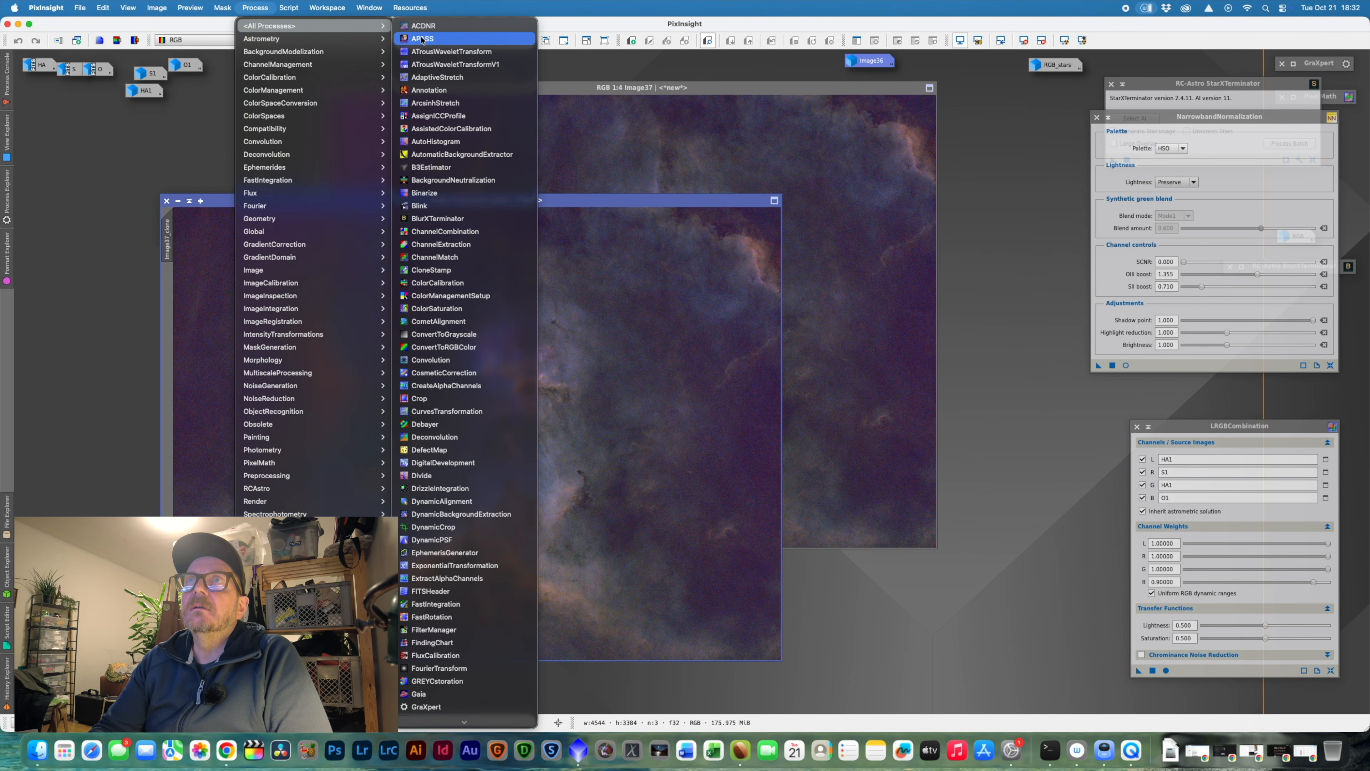
pyautogui.click(443, 27)
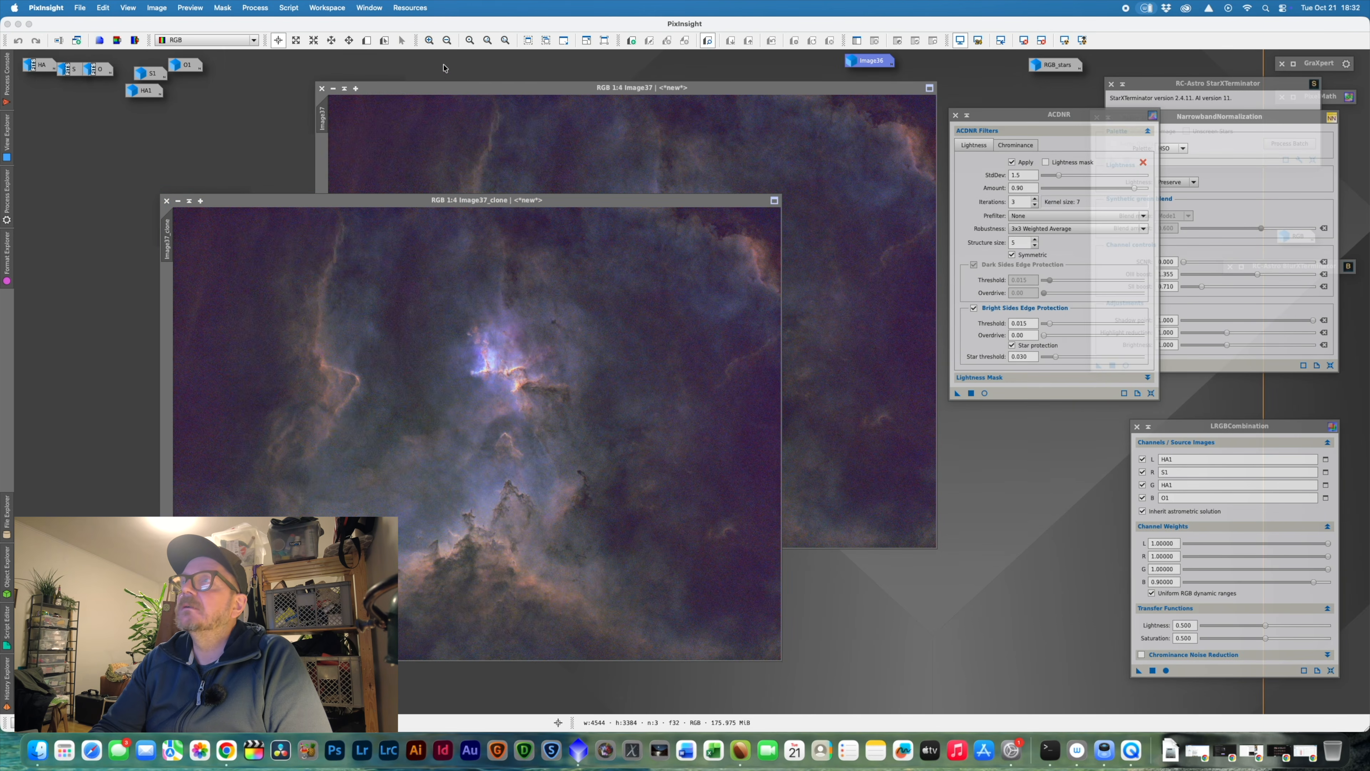
pyautogui.moveTo(1014, 114); pyautogui.dragTo(984, 96)
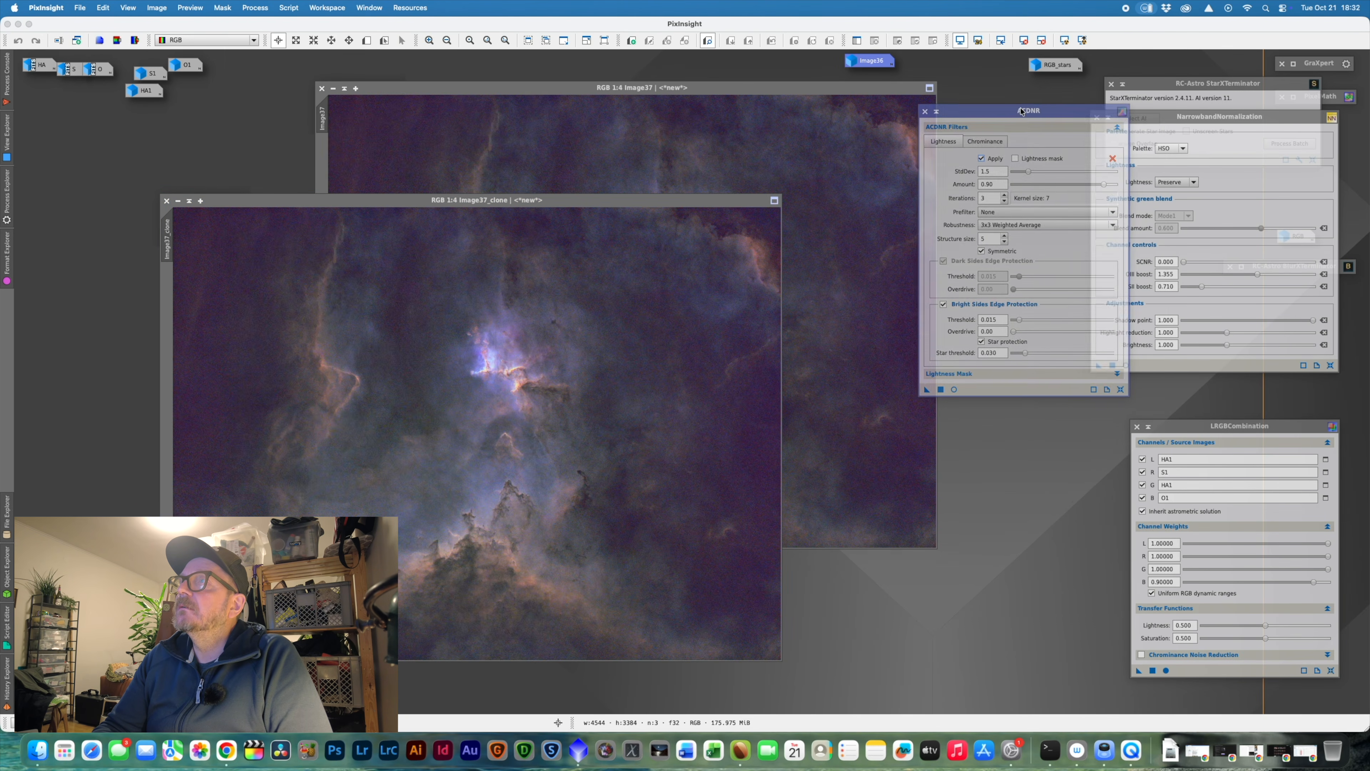
pyautogui.click(982, 359)
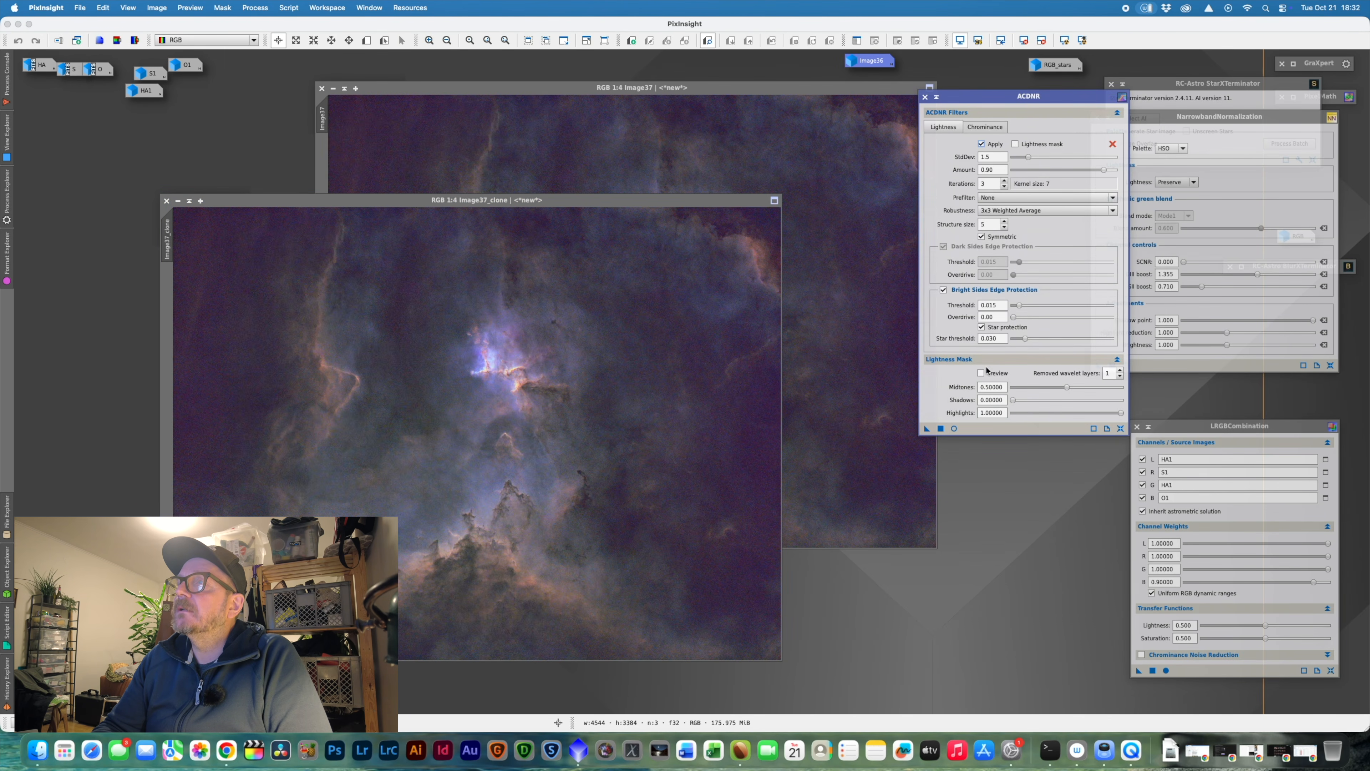
# - Open a real-time ACDNR preview of the cloned image and turn on the lightness mask preview
pyautogui.click(954, 429)
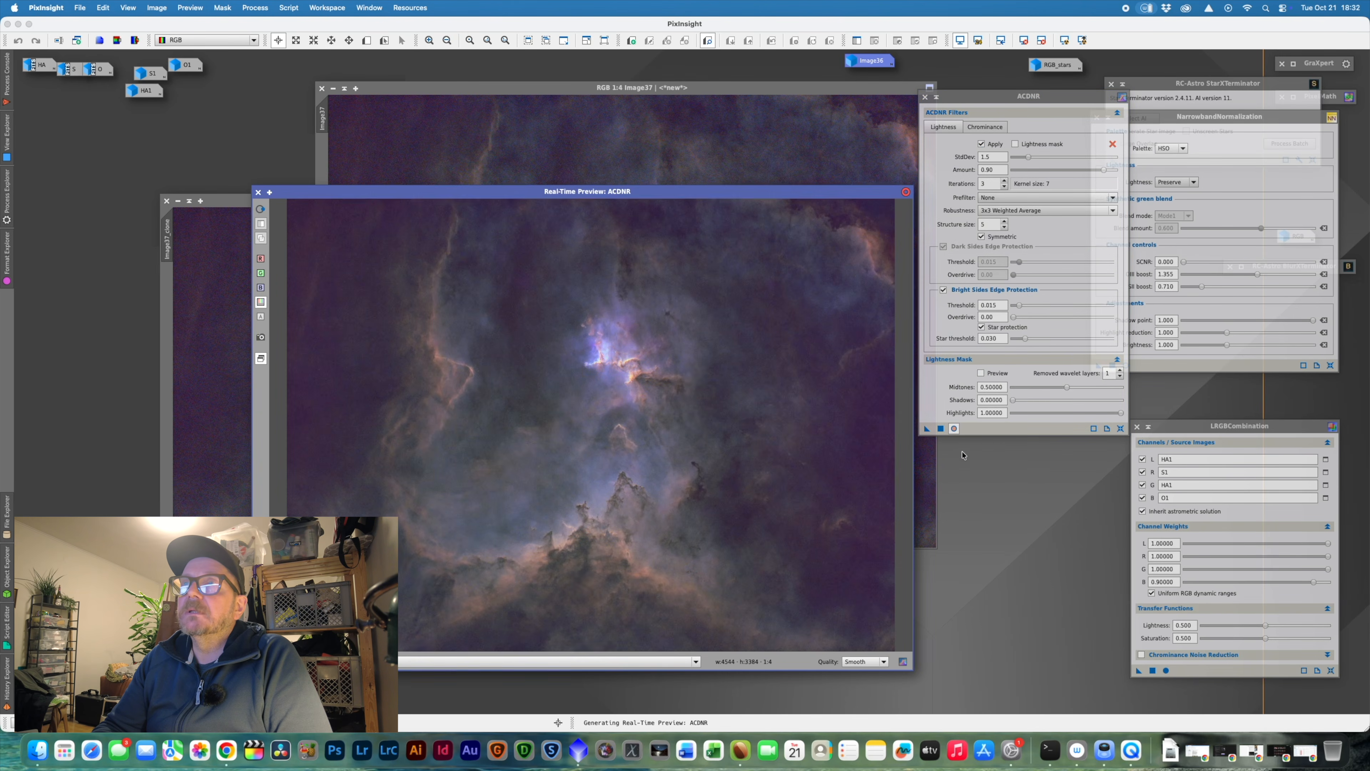
pyautogui.moveTo(839, 192); pyautogui.dragTo(725, 164)
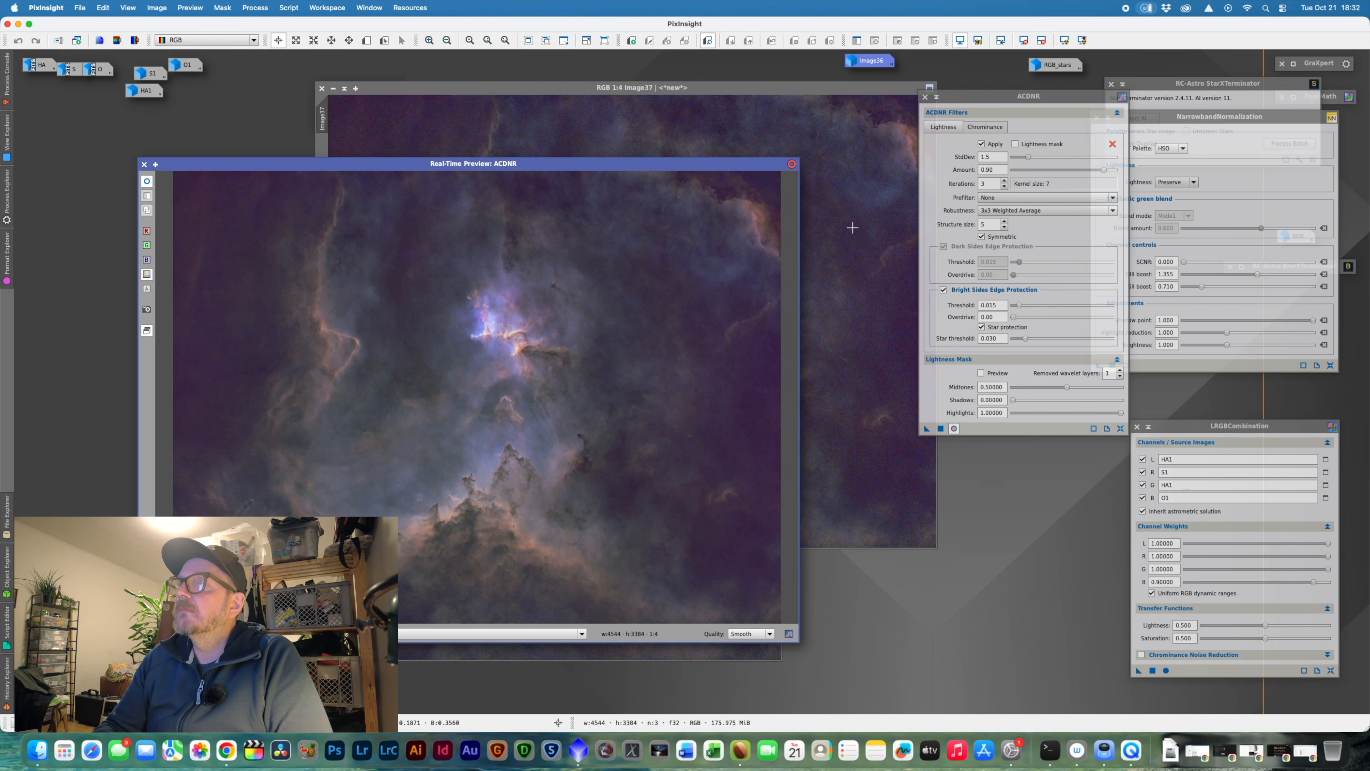
pyautogui.click(981, 373)
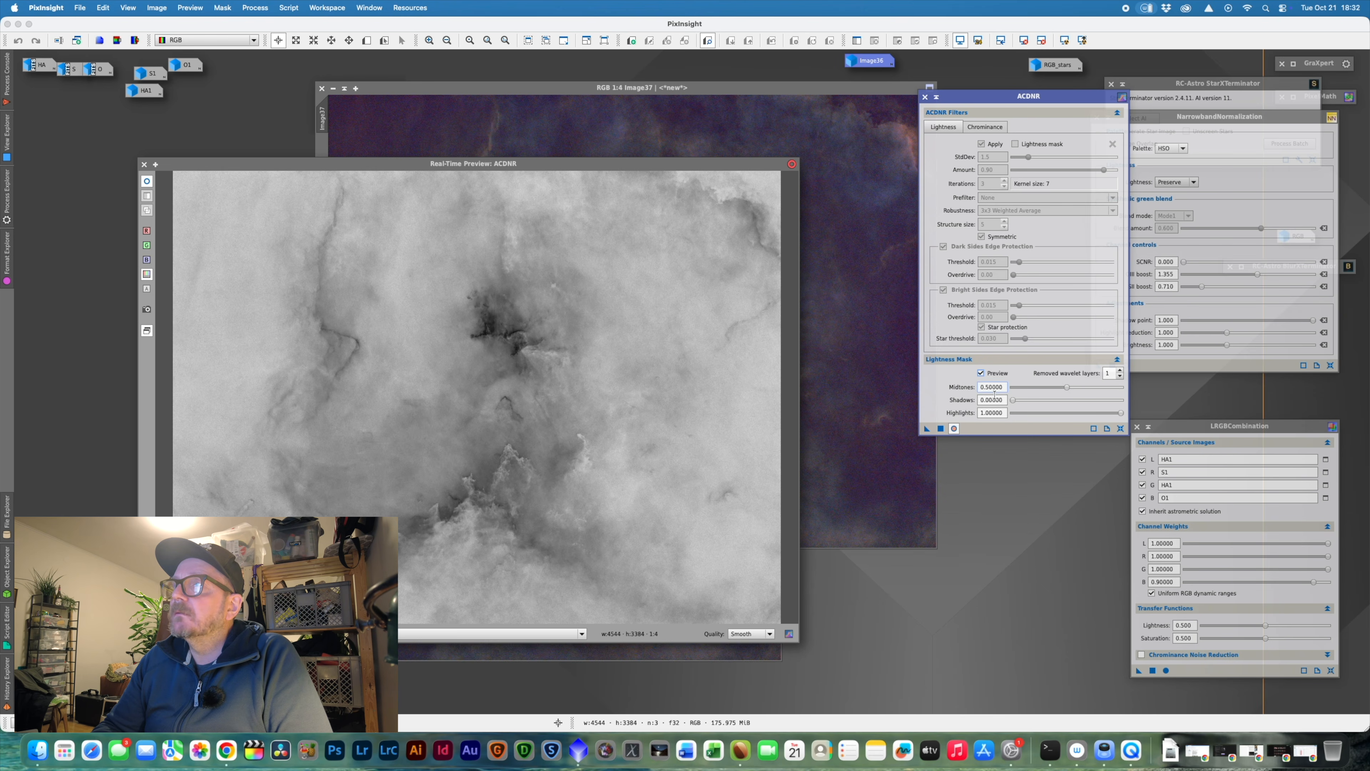
# - Set the lightness mask's shadows to 0.18 and highlights to 0.81, and apply ACDNR to turn the clone into the mask image
pyautogui.moveTo(1067, 389); pyautogui.dragTo(1028, 401)
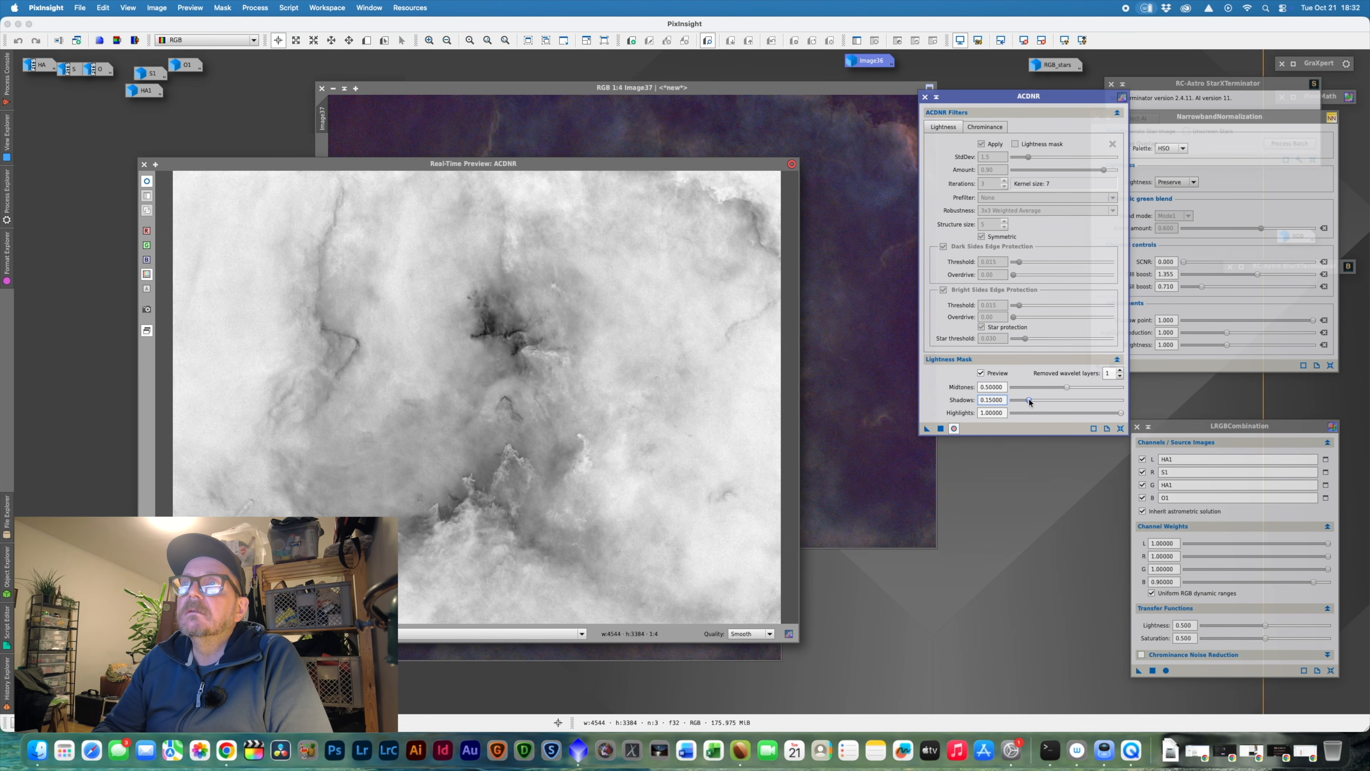
pyautogui.moveTo(1121, 413); pyautogui.dragTo(1035, 403)
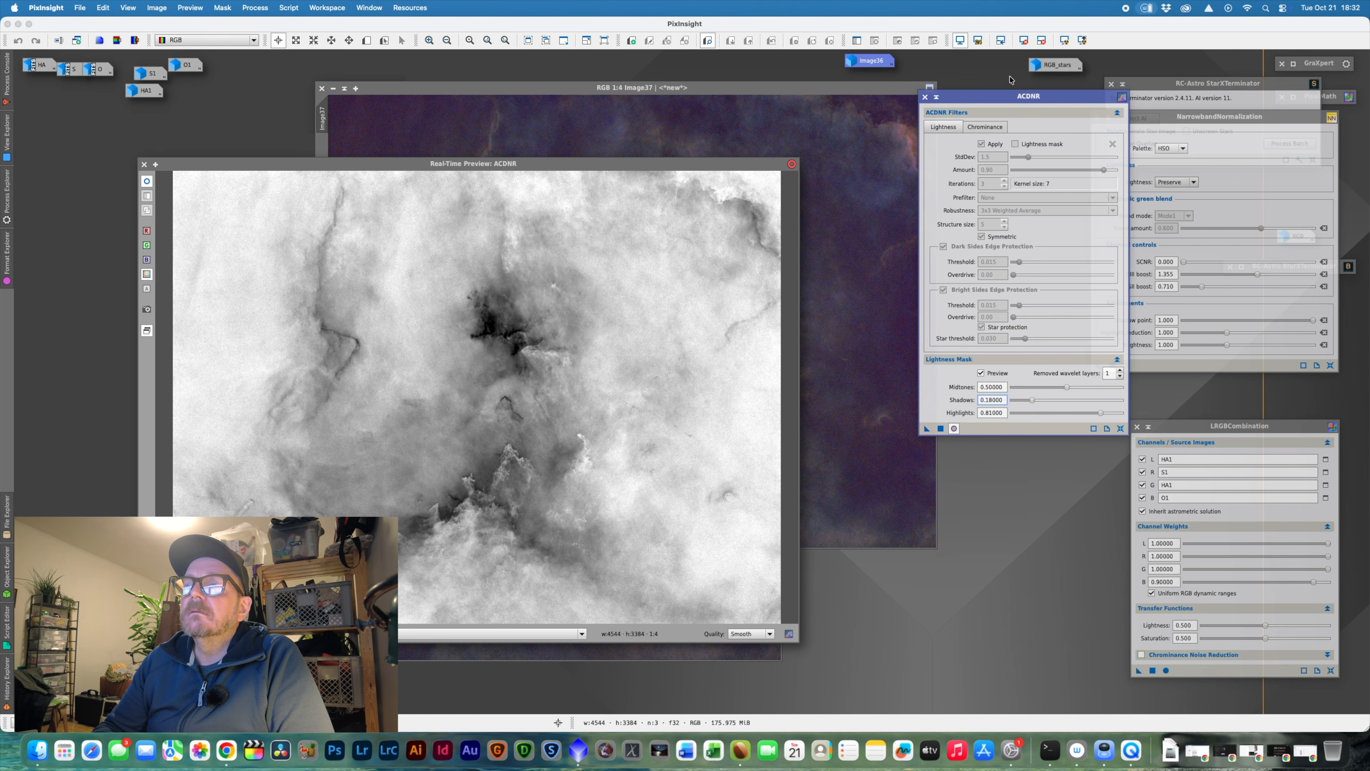
pyautogui.click(941, 428)
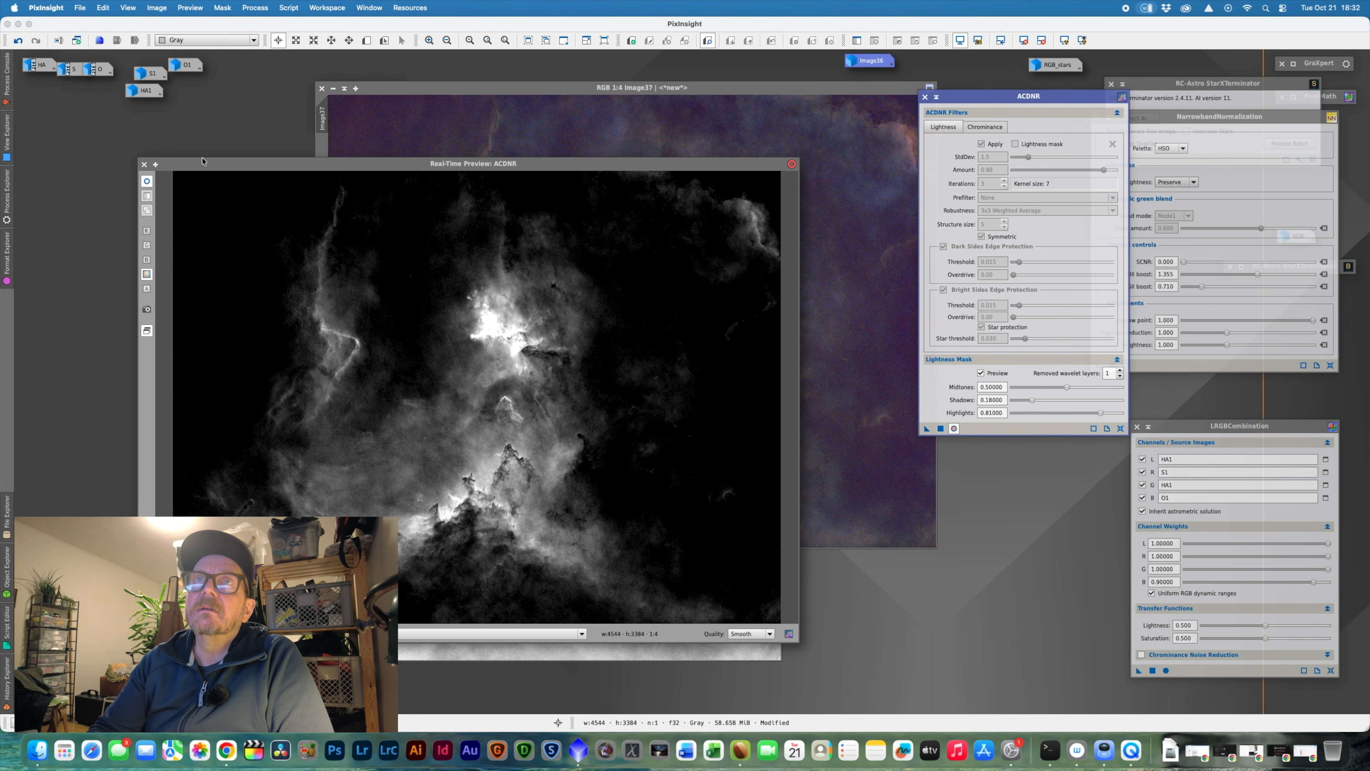
# - Close the ACDNR real-time preview, collapse the process window and park it in the free space between NarrowbandNormalization and LRGBCombination
pyautogui.click(144, 164)
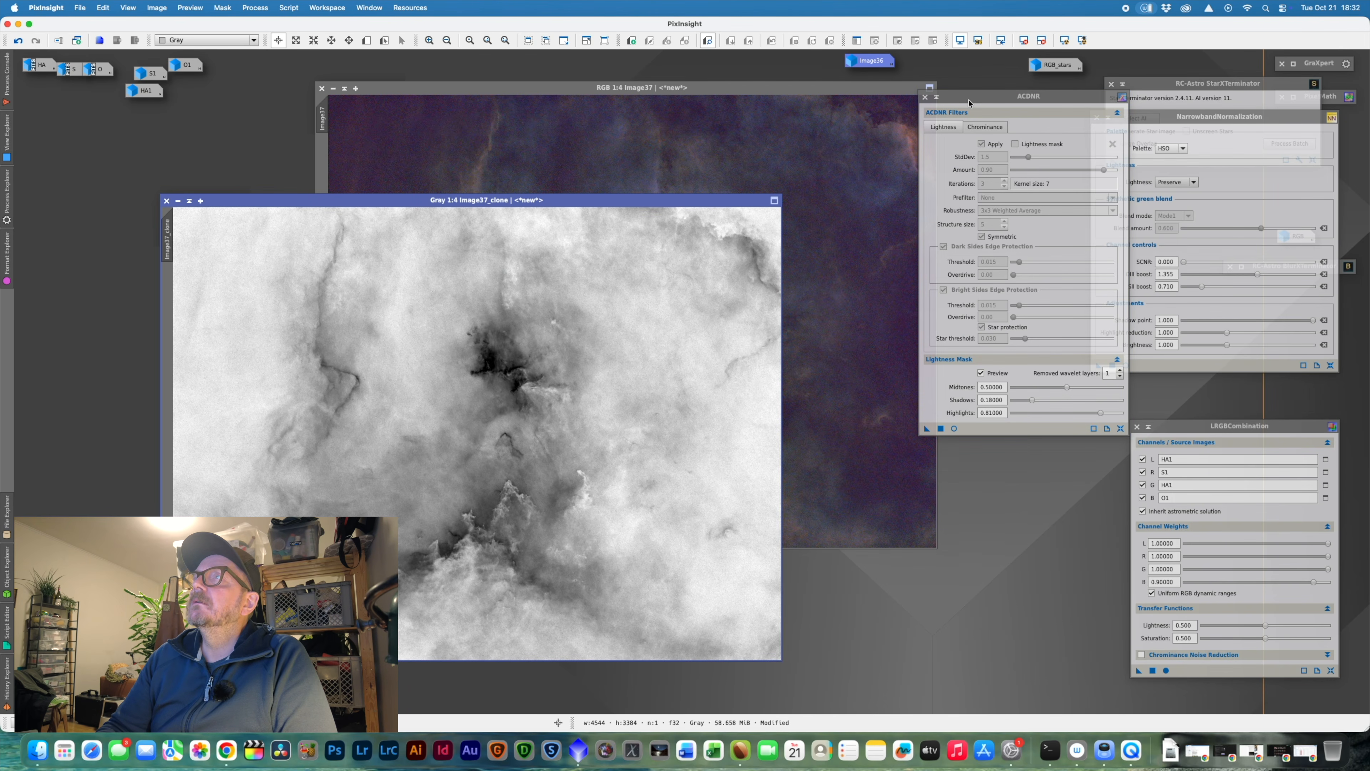
pyautogui.click(937, 97)
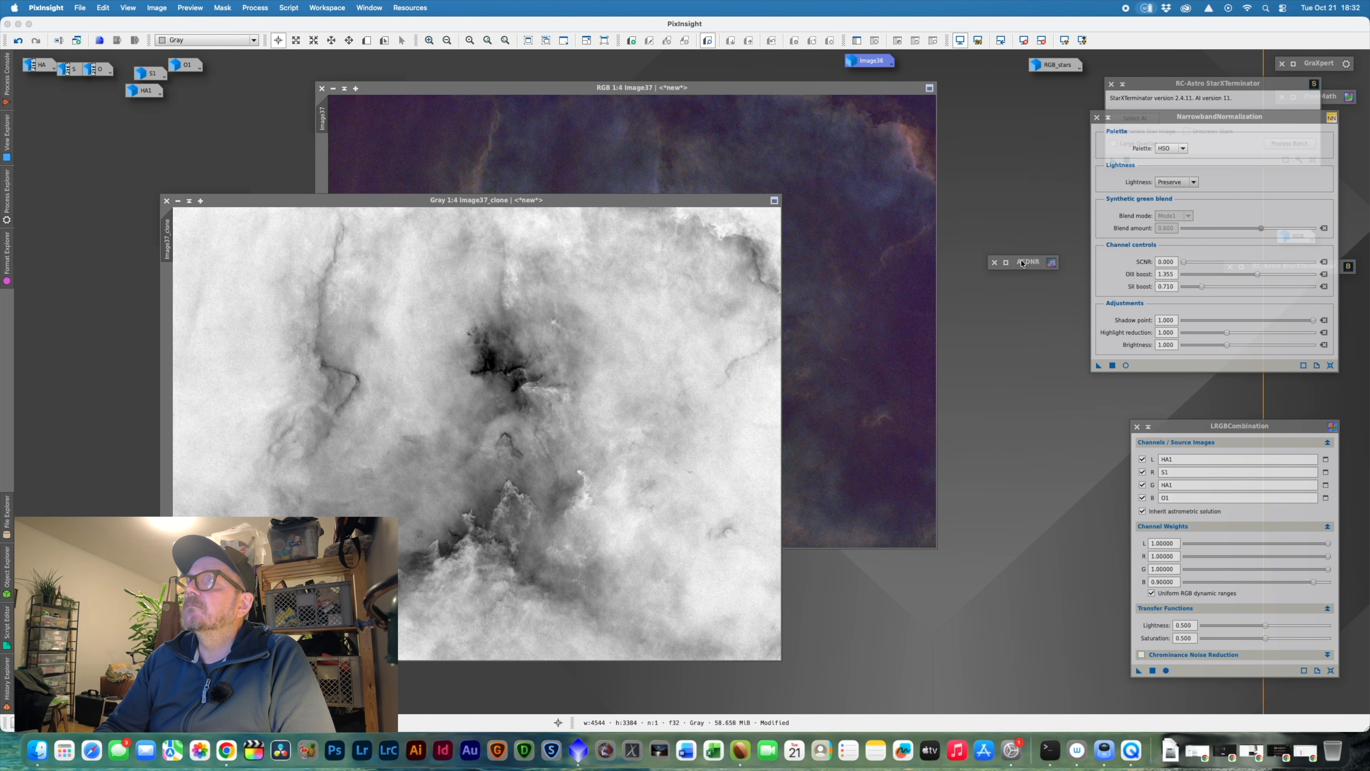
pyautogui.moveTo(1022, 263); pyautogui.dragTo(1173, 395)
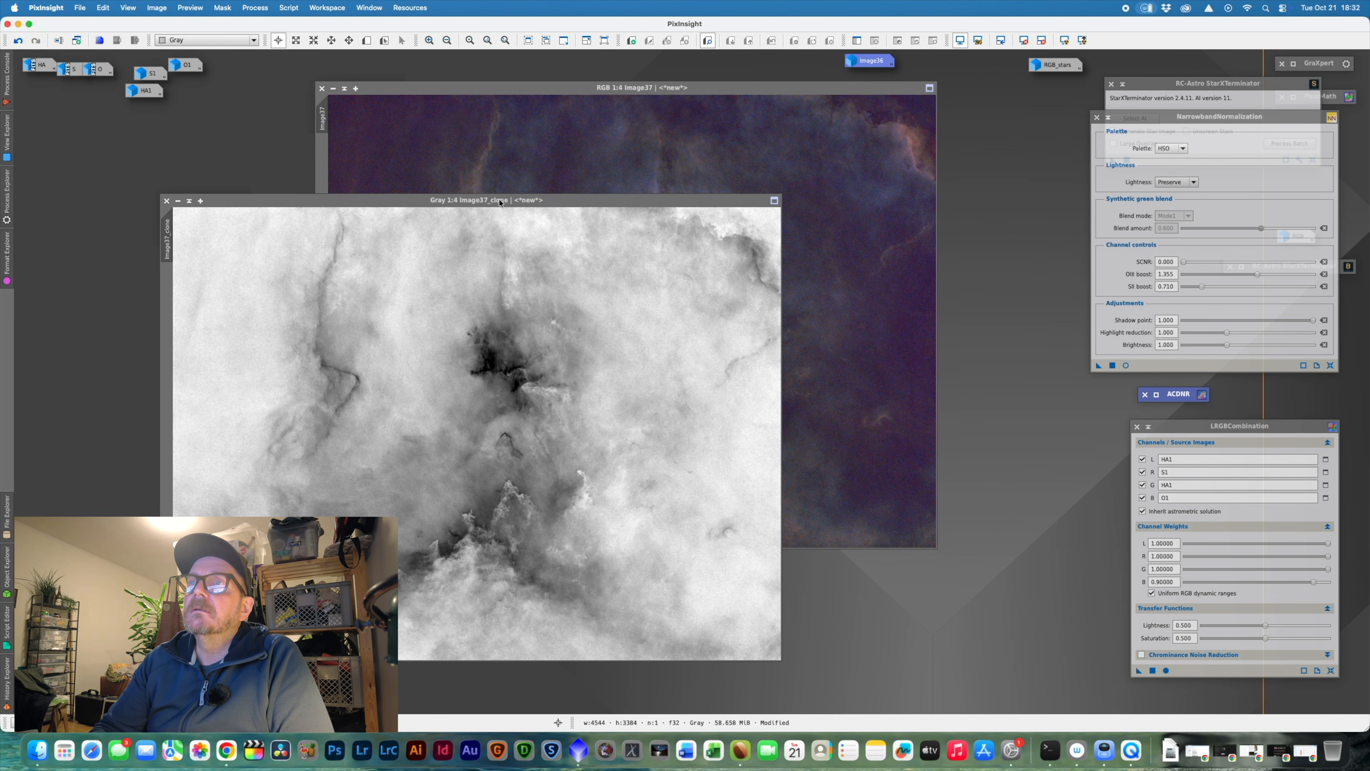
# - Arrange Image37 and its grayscale clone so both are accessible, apply the clone as Image37's mask and minimise the clone
pyautogui.moveTo(501, 203); pyautogui.dragTo(782, 220)
pyautogui.click(644, 92)
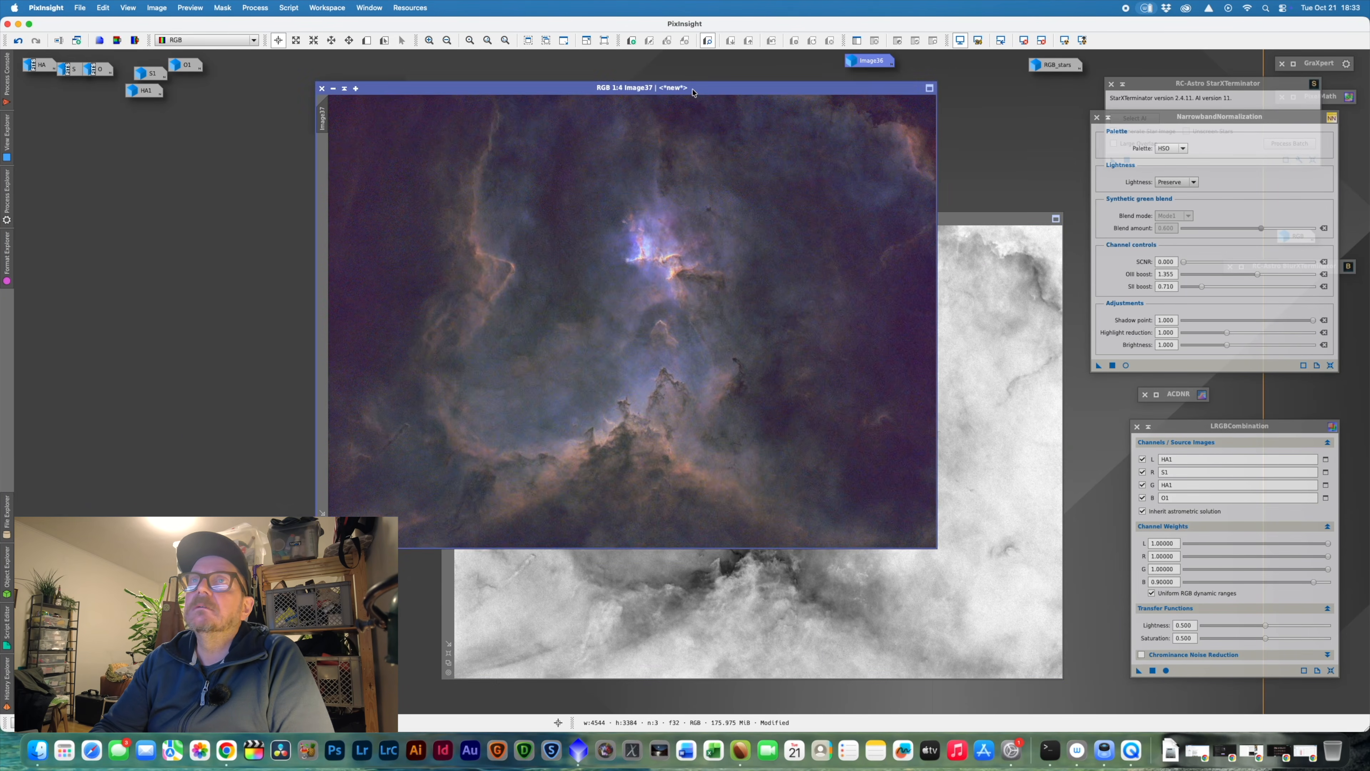
pyautogui.moveTo(693, 92); pyautogui.dragTo(554, 146)
pyautogui.click(812, 581)
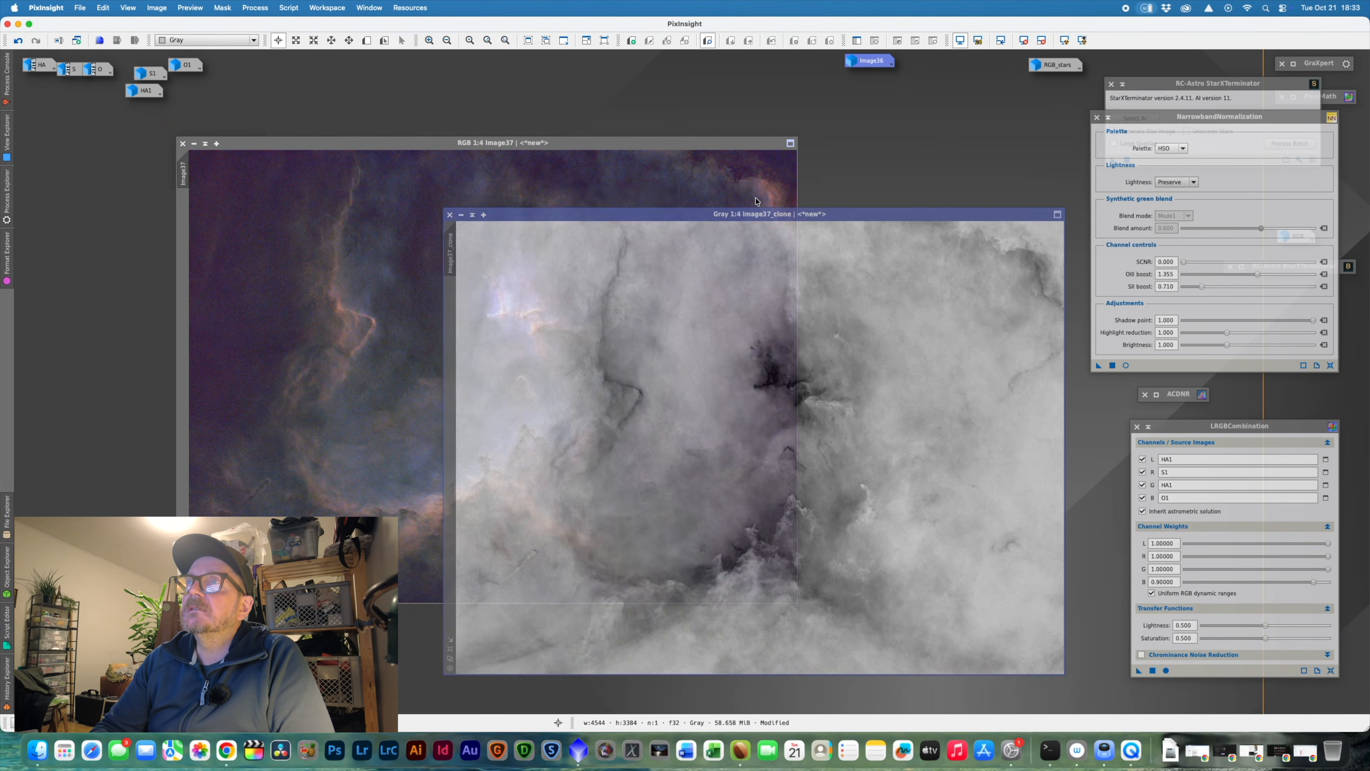
pyautogui.moveTo(757, 200); pyautogui.dragTo(752, 107)
pyautogui.moveTo(448, 154); pyautogui.dragTo(185, 224)
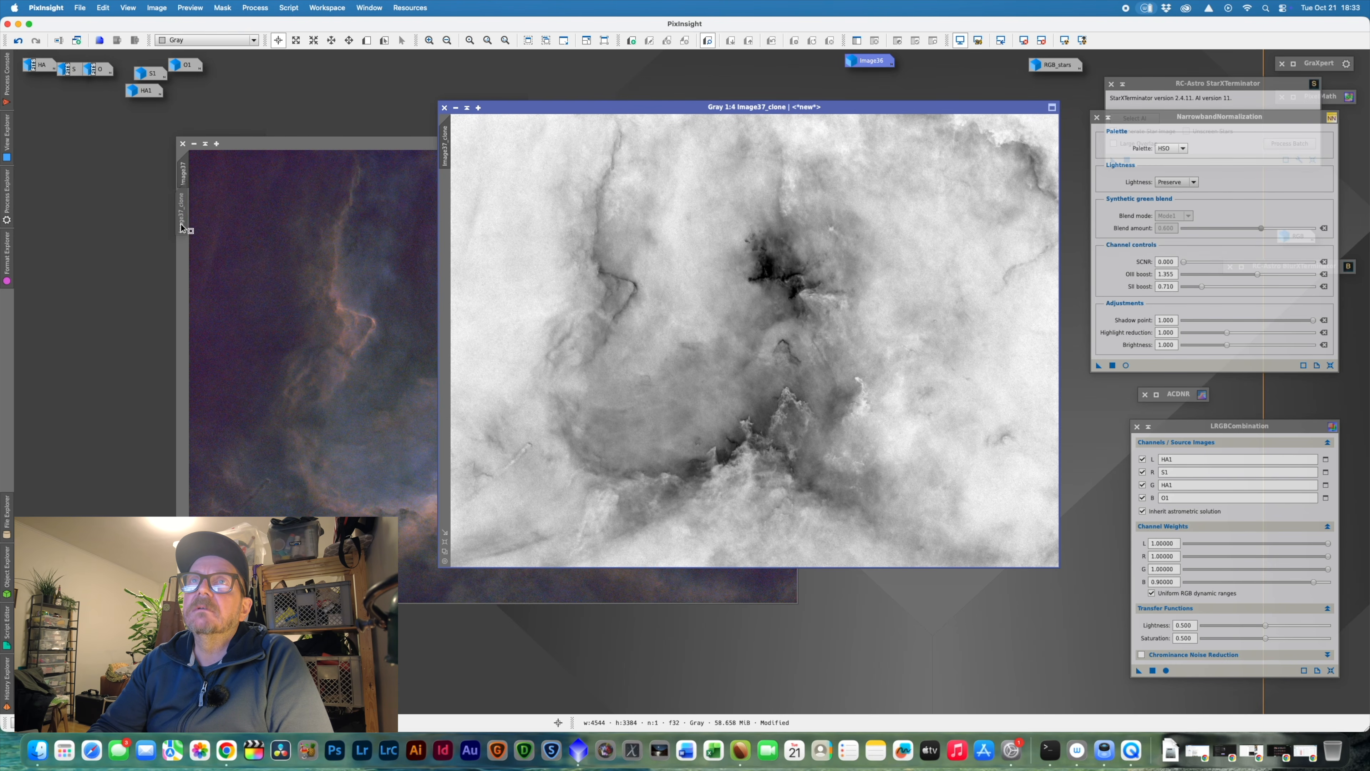
pyautogui.click(457, 108)
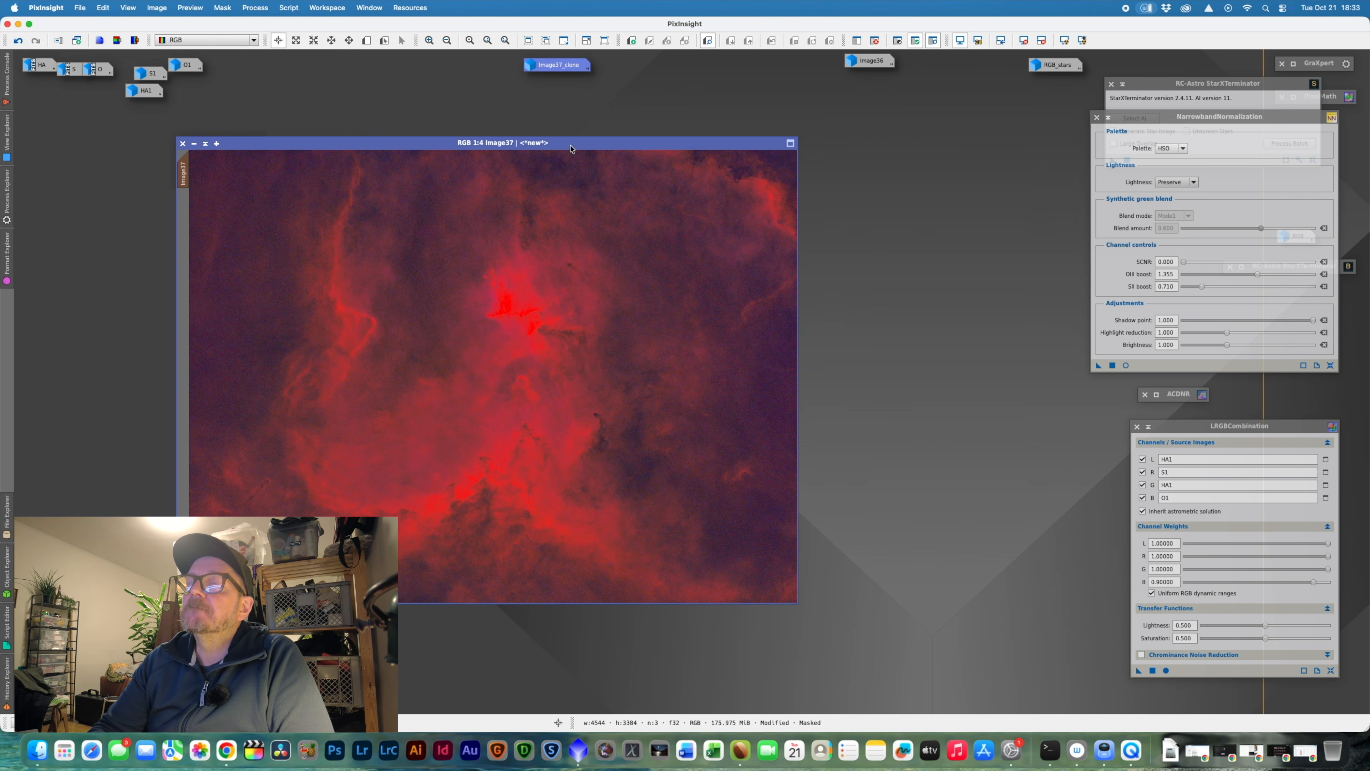
# - Move the masked Image37 window towards the middle of the workspace and hide its mask overlay
pyautogui.moveTo(571, 149); pyautogui.dragTo(722, 175)
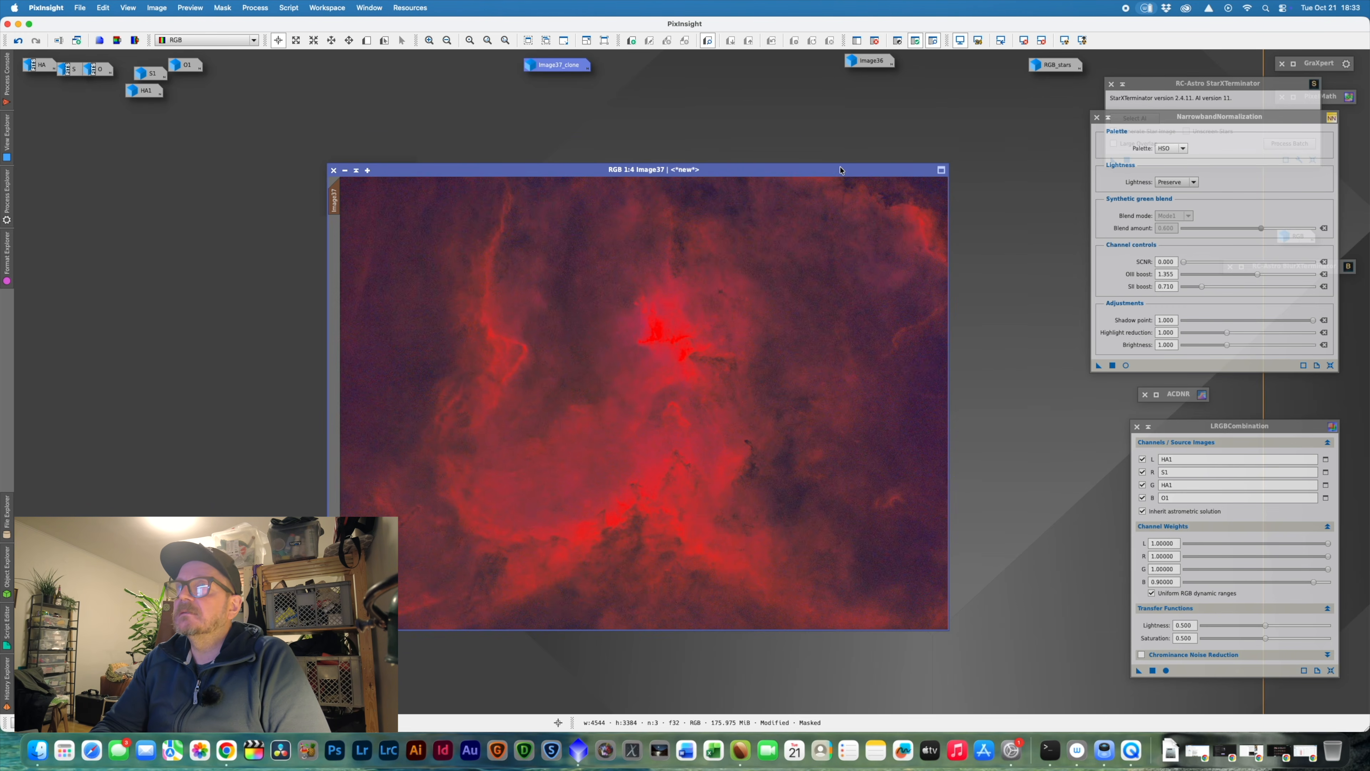
pyautogui.moveTo(840, 170); pyautogui.dragTo(835, 148)
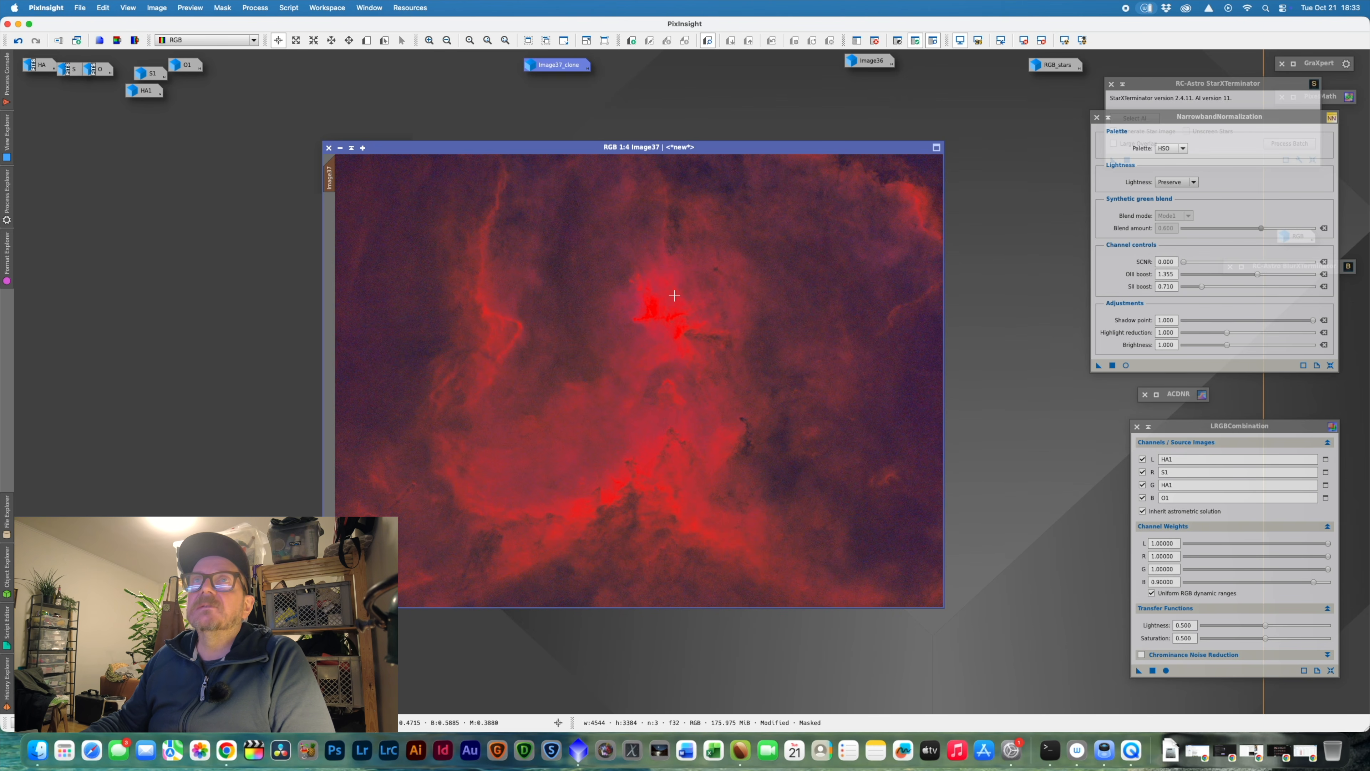
pyautogui.click(223, 8)
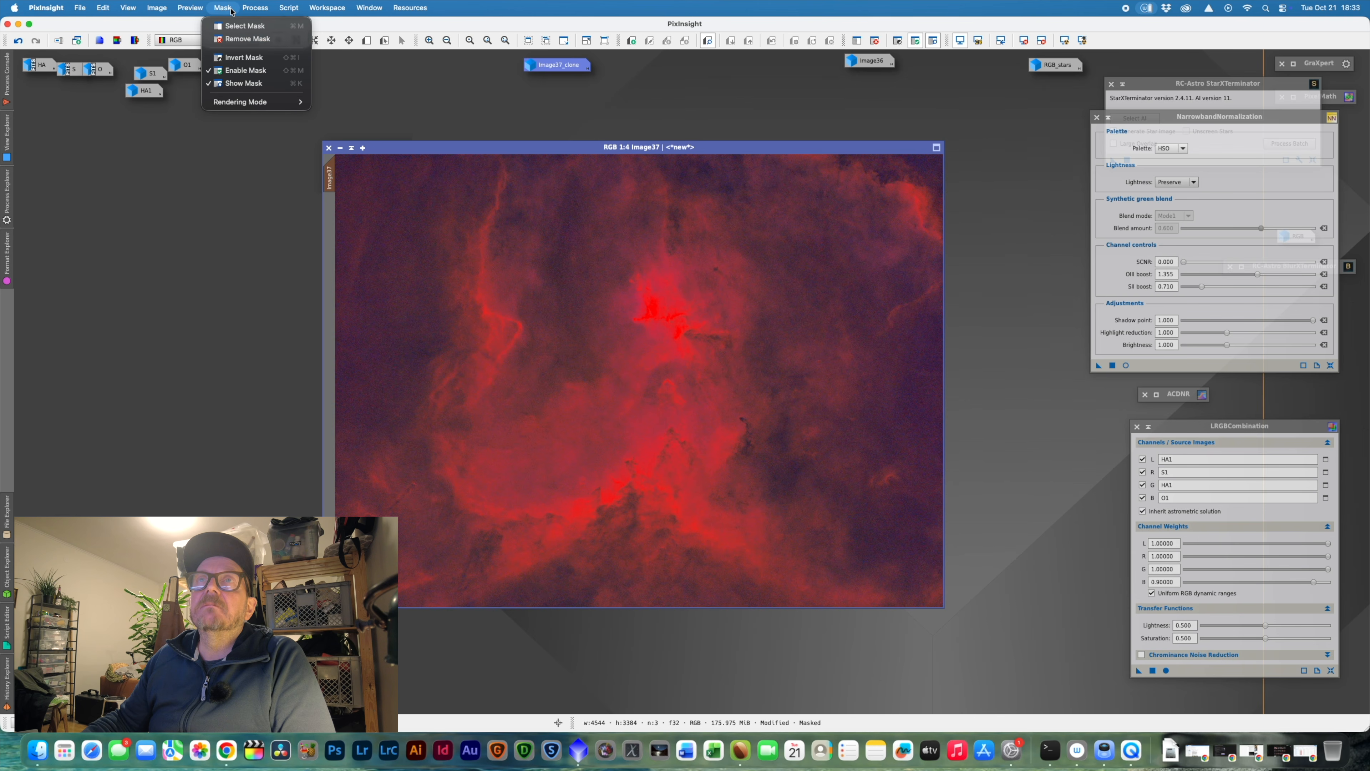
pyautogui.click(227, 83)
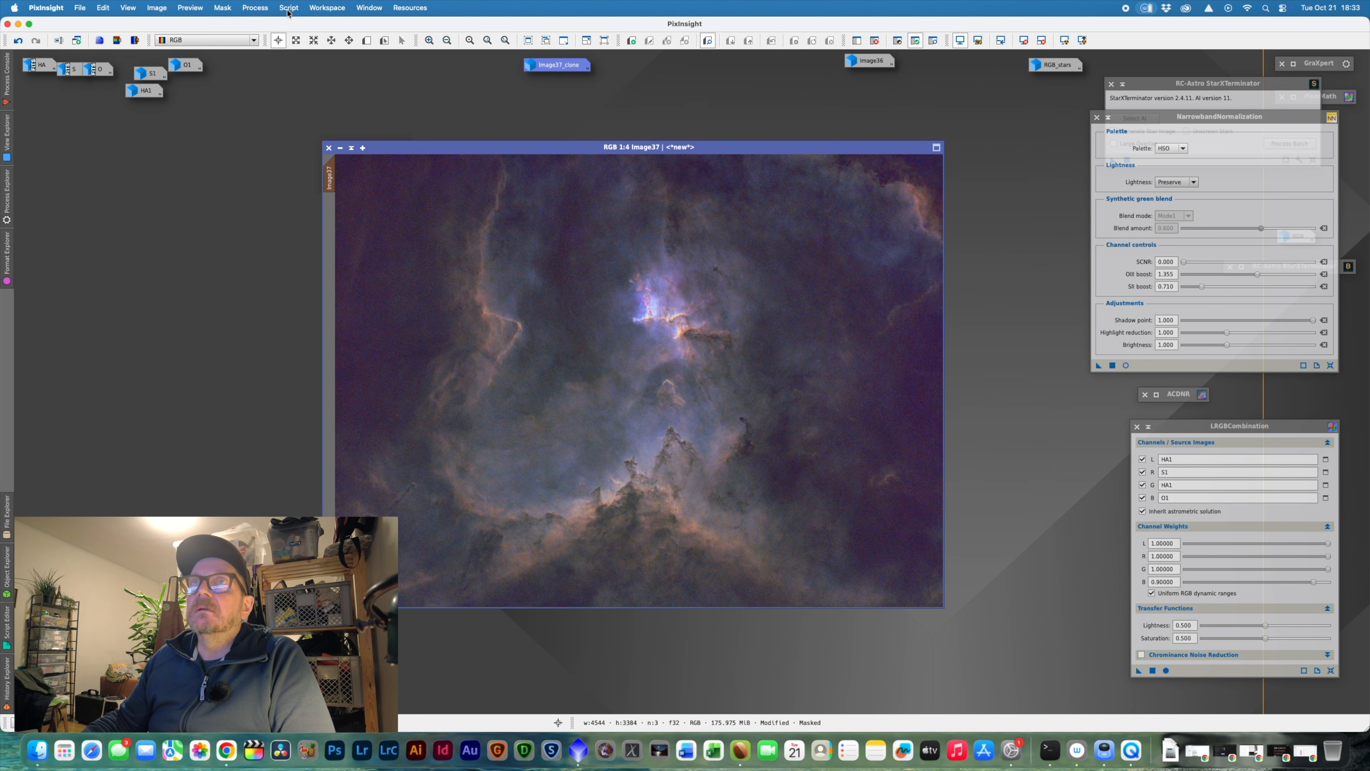
# - Open CurvesTransformation with a real-time preview of the masked Image37, position the preview beside it and reset the curve to linear
pyautogui.click(255, 8)
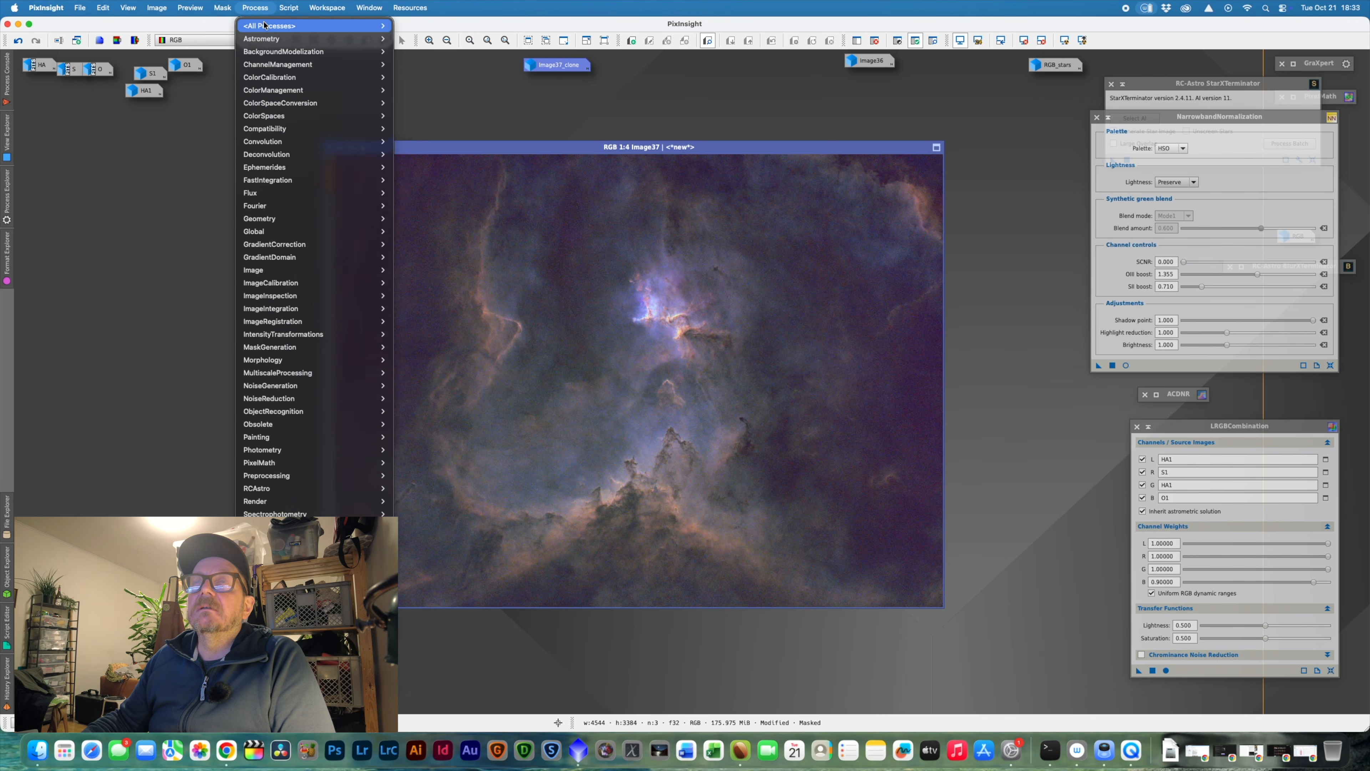
pyautogui.moveTo(324, 25)
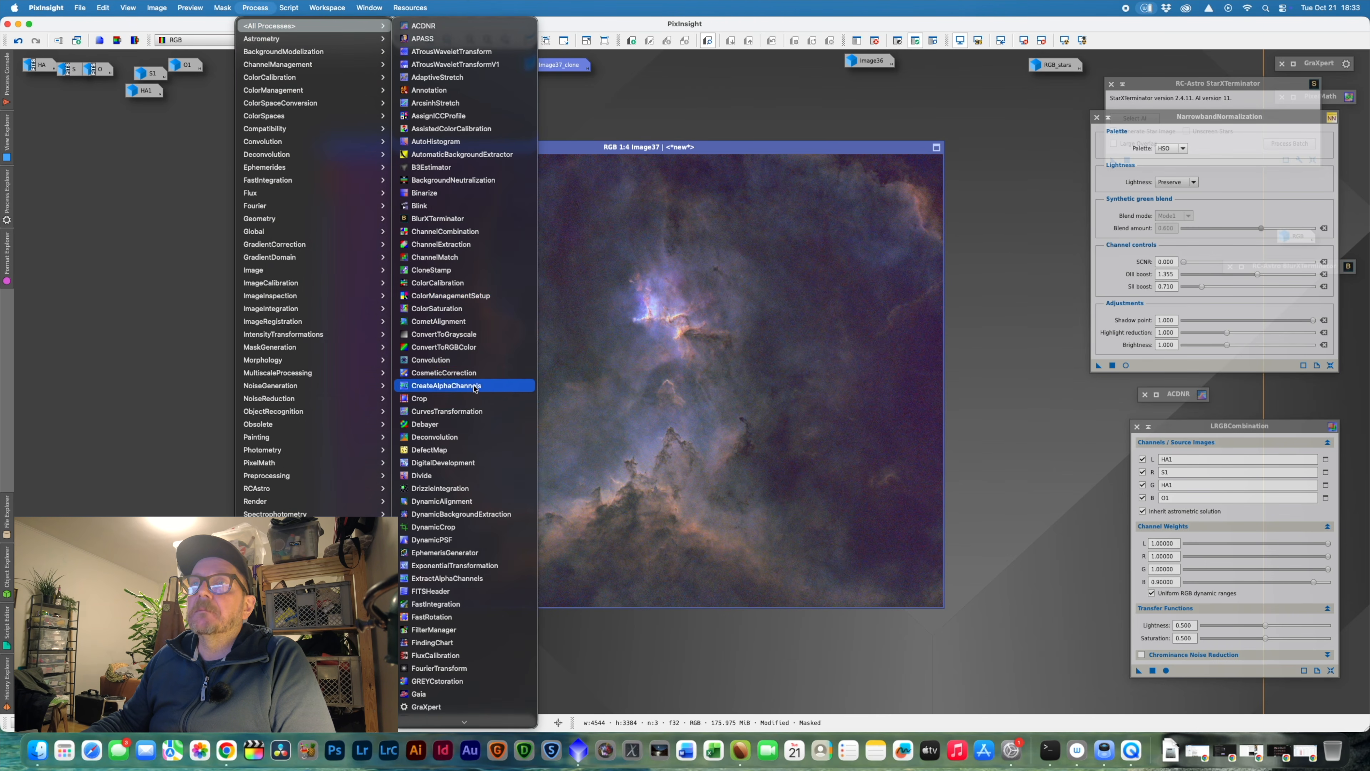
pyautogui.click(479, 412)
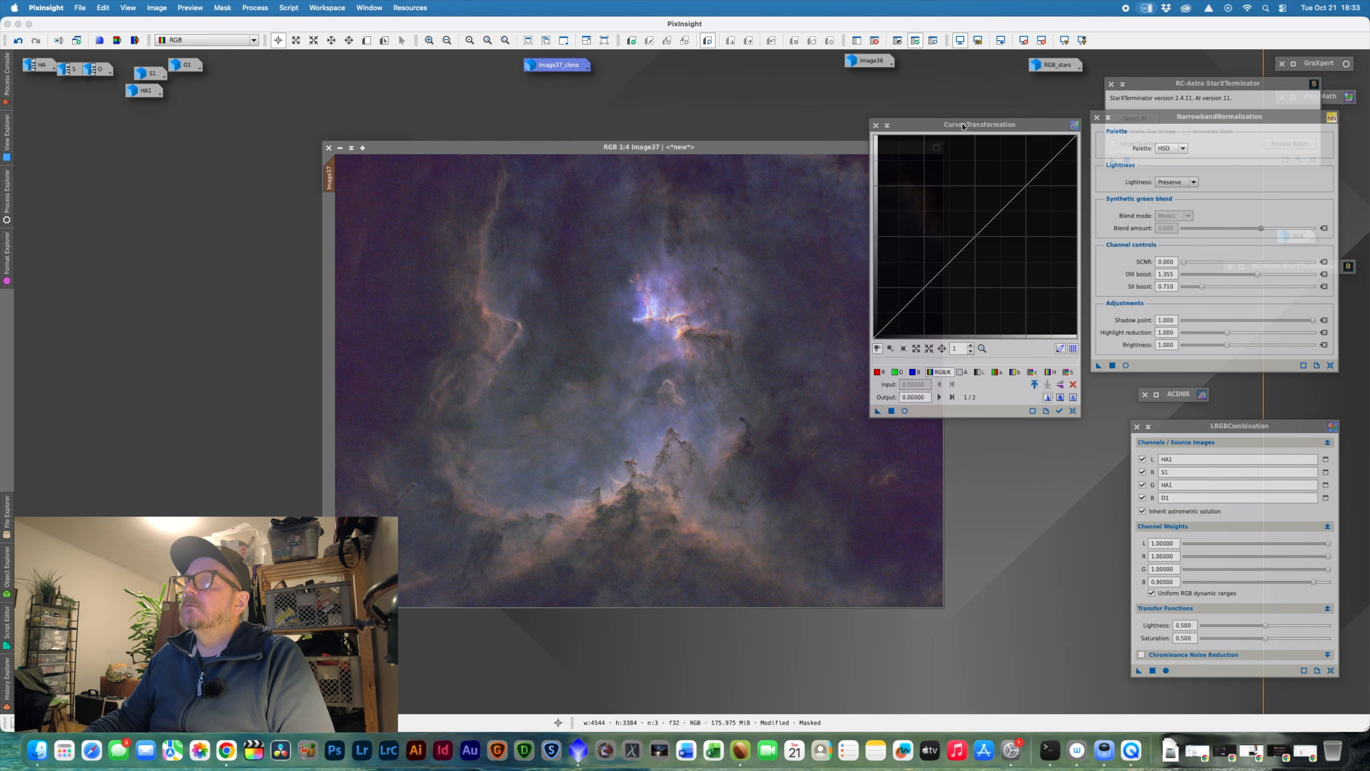
pyautogui.click(905, 411)
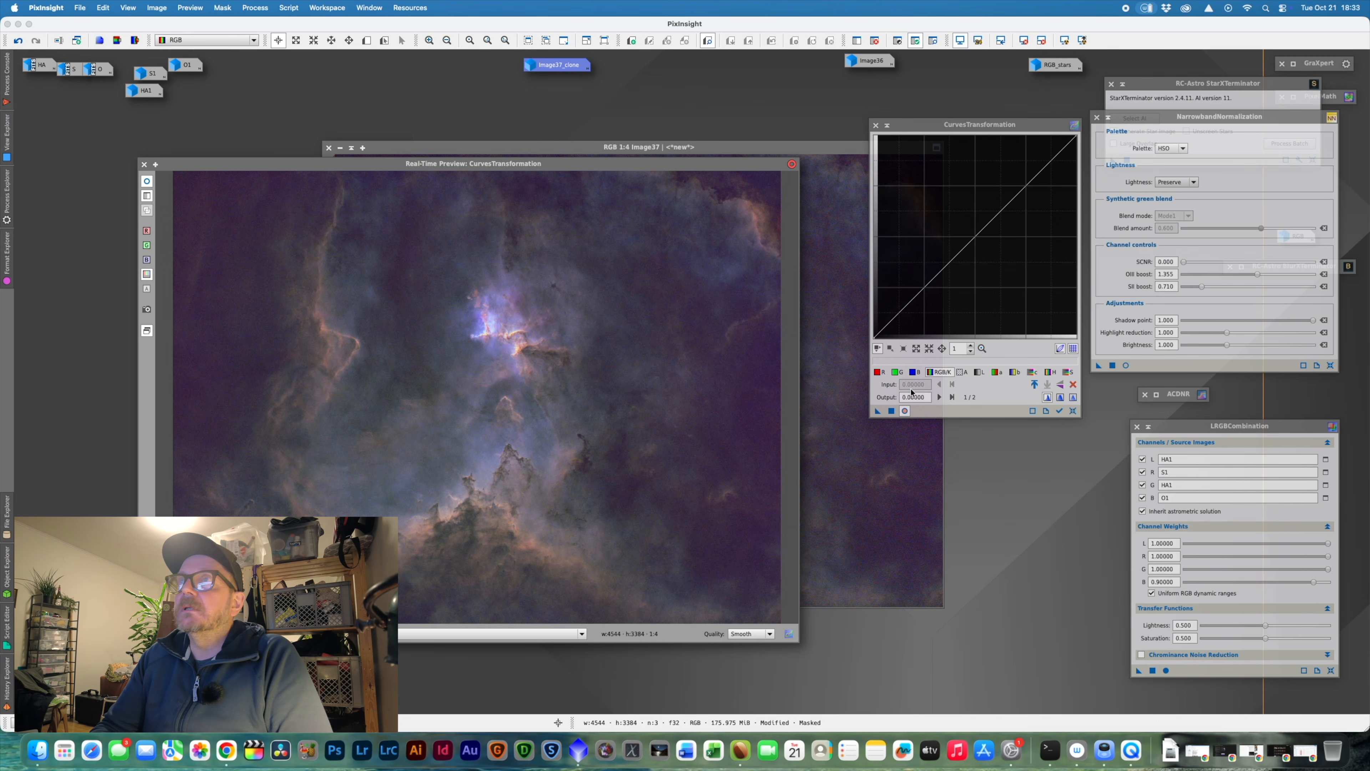
pyautogui.moveTo(717, 168); pyautogui.dragTo(784, 186)
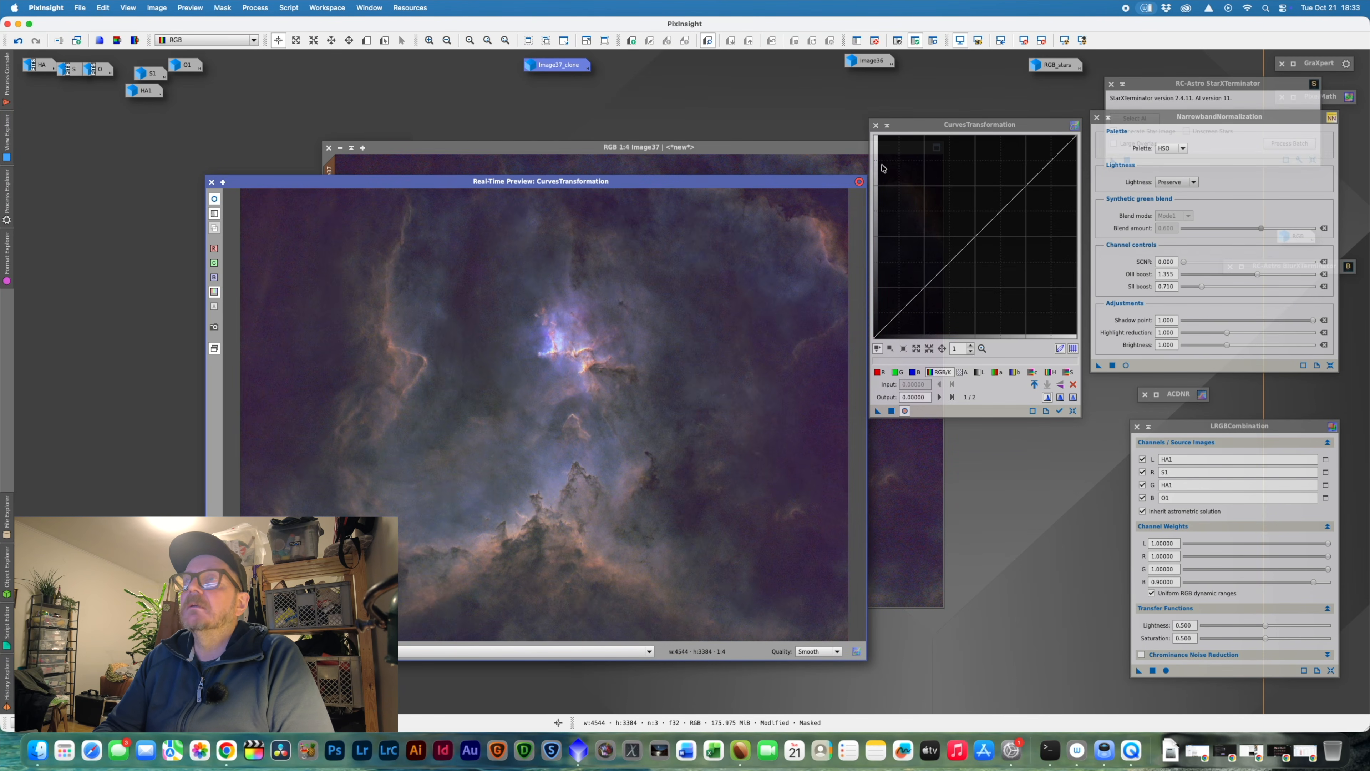
pyautogui.moveTo(1029, 182); pyautogui.dragTo(1000, 205)
pyautogui.click(1072, 410)
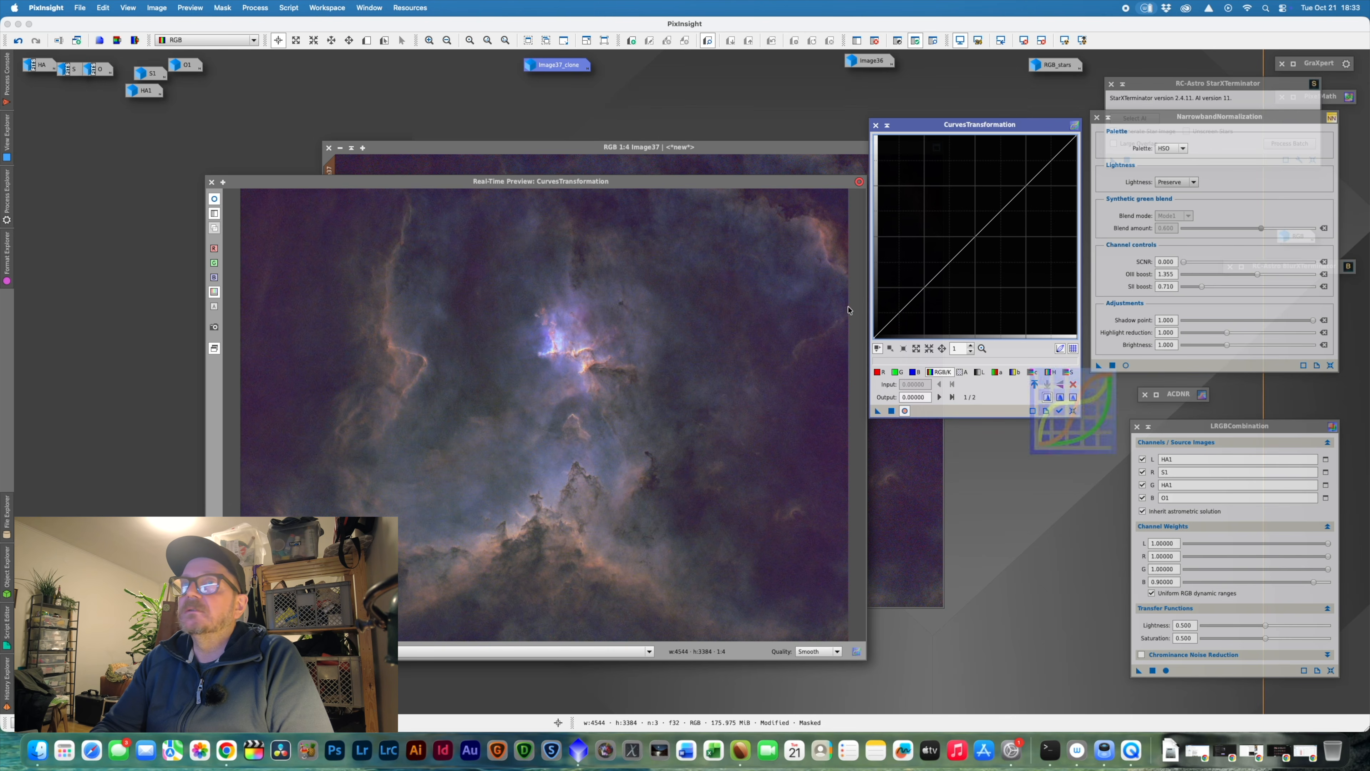
# - On the red channel curve, lower the shadows to output 0.17368 at input 0.21053 and add a highlight point at input 0.77895, output 0.75526
pyautogui.click(914, 373)
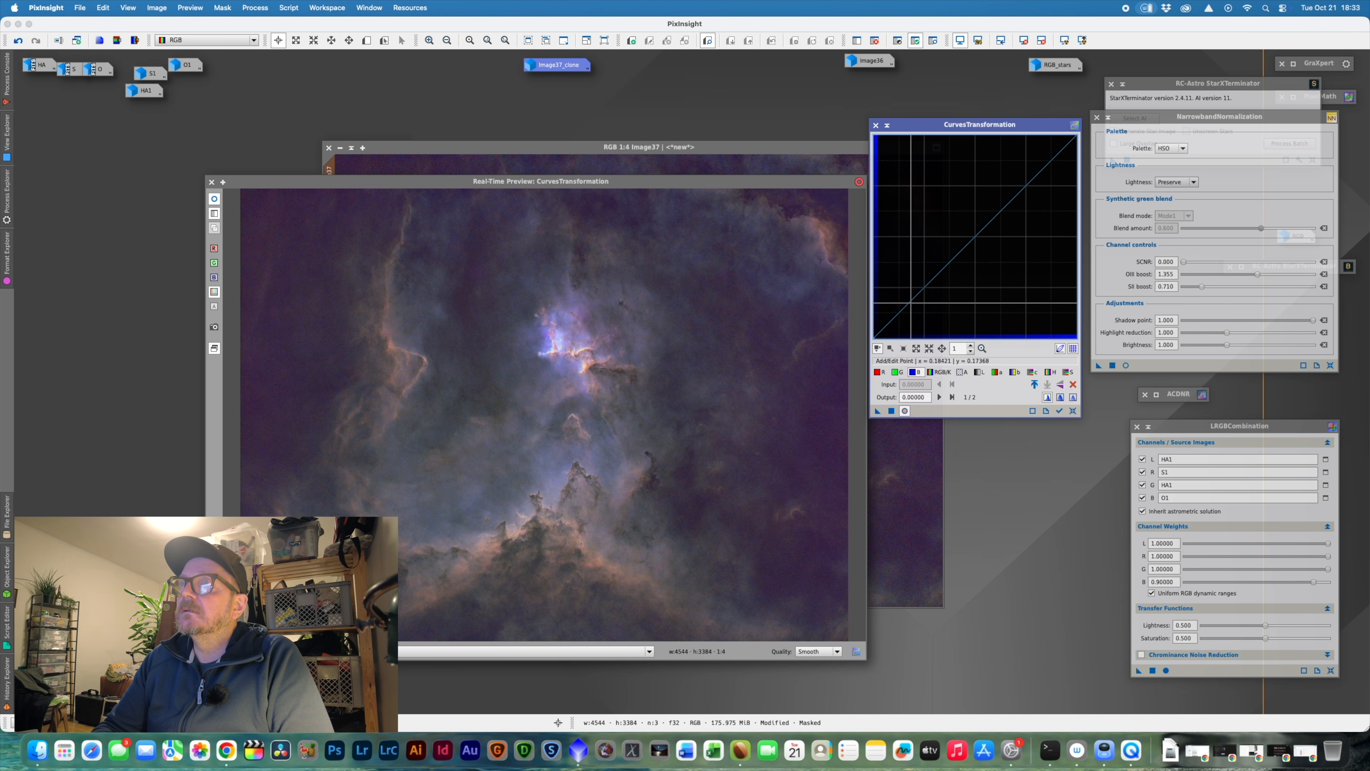
pyautogui.moveTo(911, 304); pyautogui.dragTo(916, 303)
pyautogui.click(879, 373)
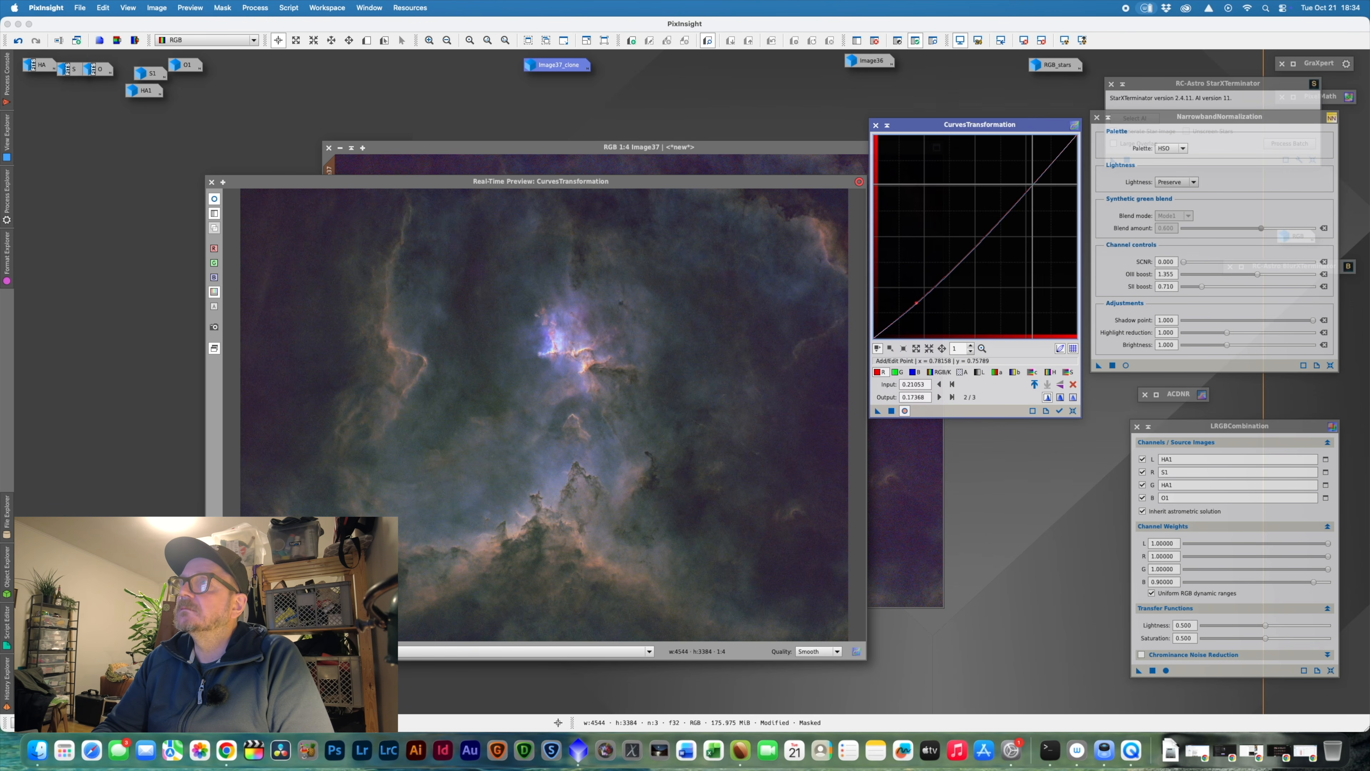
pyautogui.click(1032, 184)
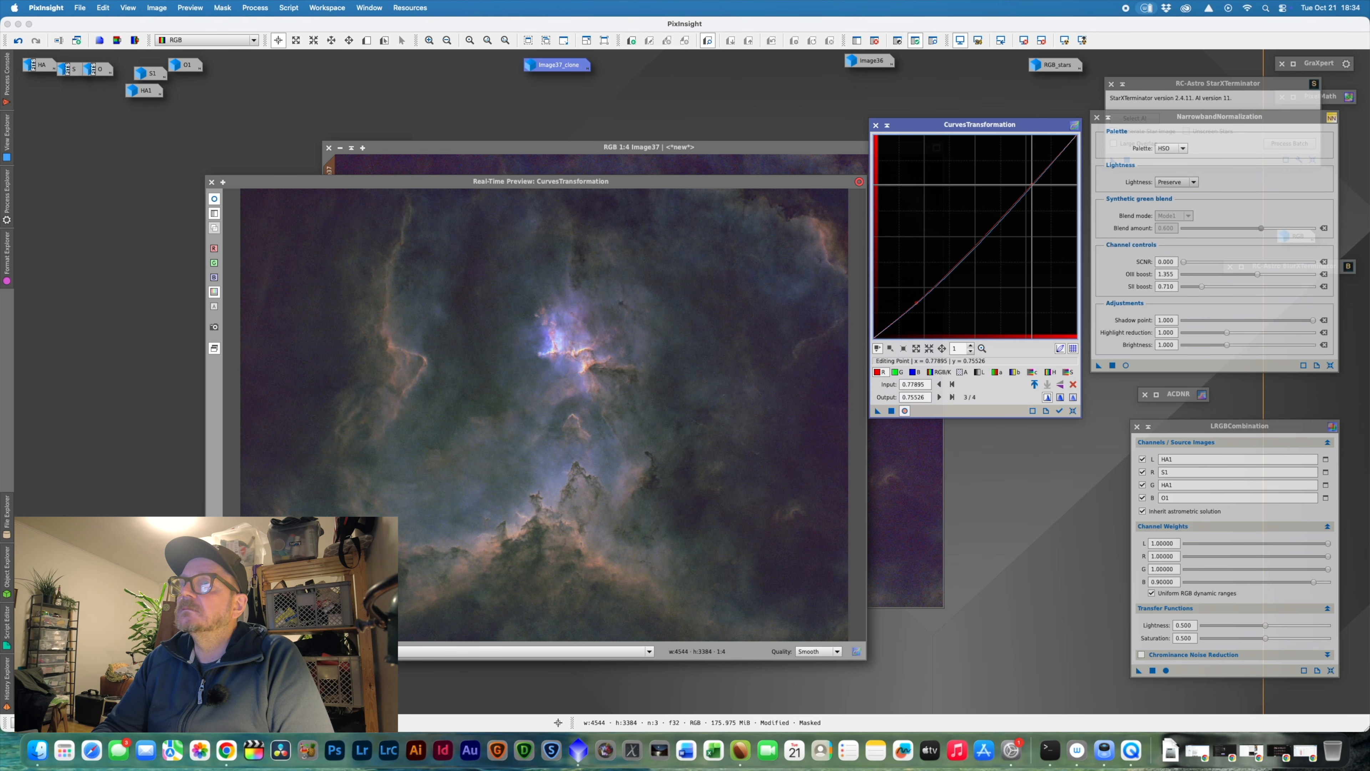
# - Apply the current red-channel curve to Image37 and invert the image's mask
pyautogui.click(892, 410)
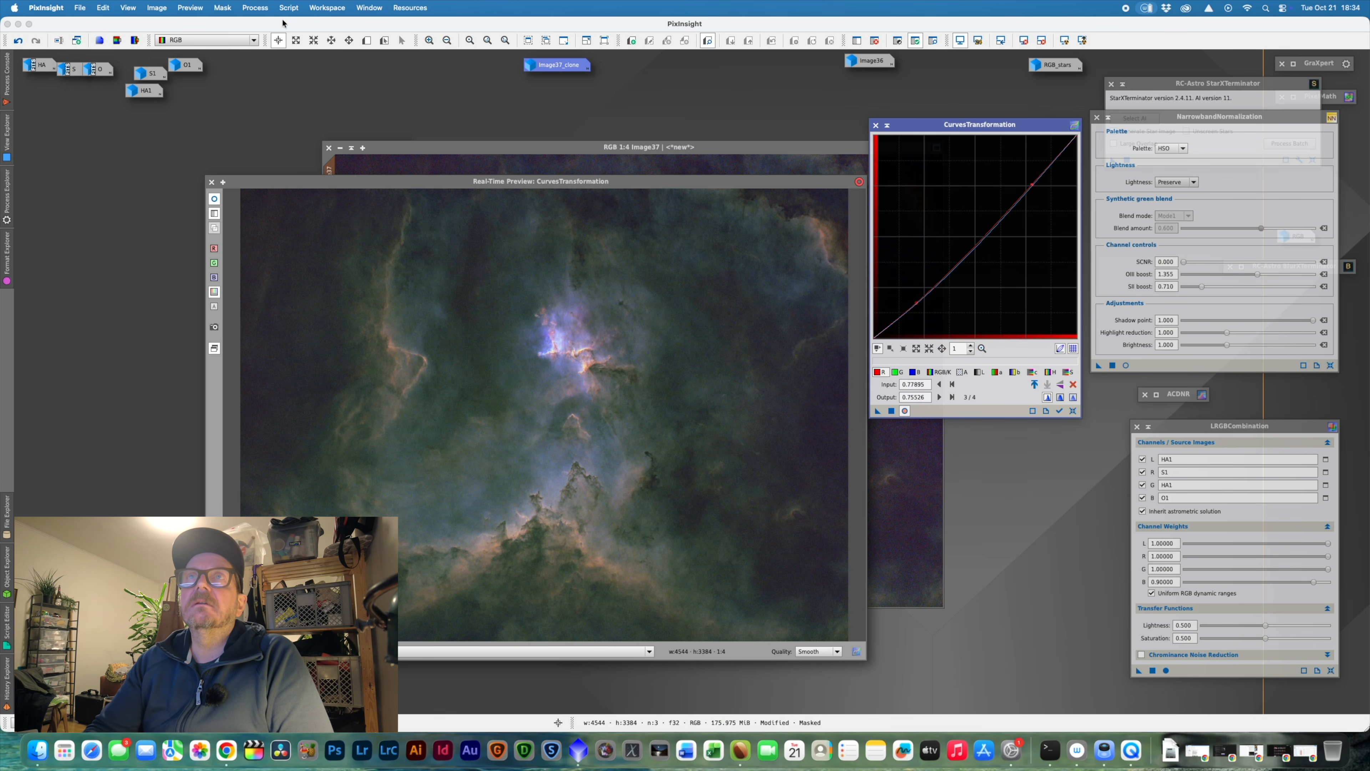
pyautogui.click(228, 5)
pyautogui.click(240, 57)
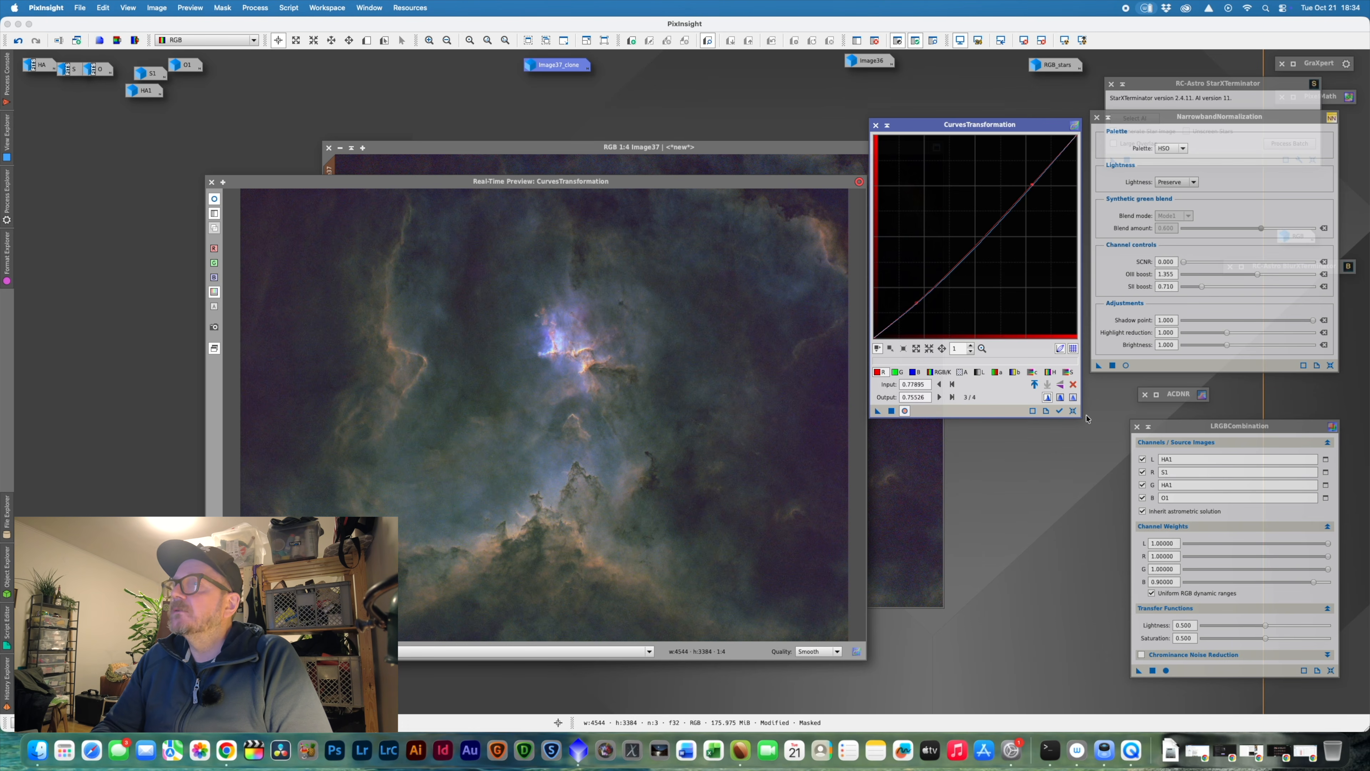
# - Reset the curves and apply a red-channel S-curve with points 0.71579 to 0.82105 and 0.23947 to 0.23158, clearing it once applied
pyautogui.click(1073, 411)
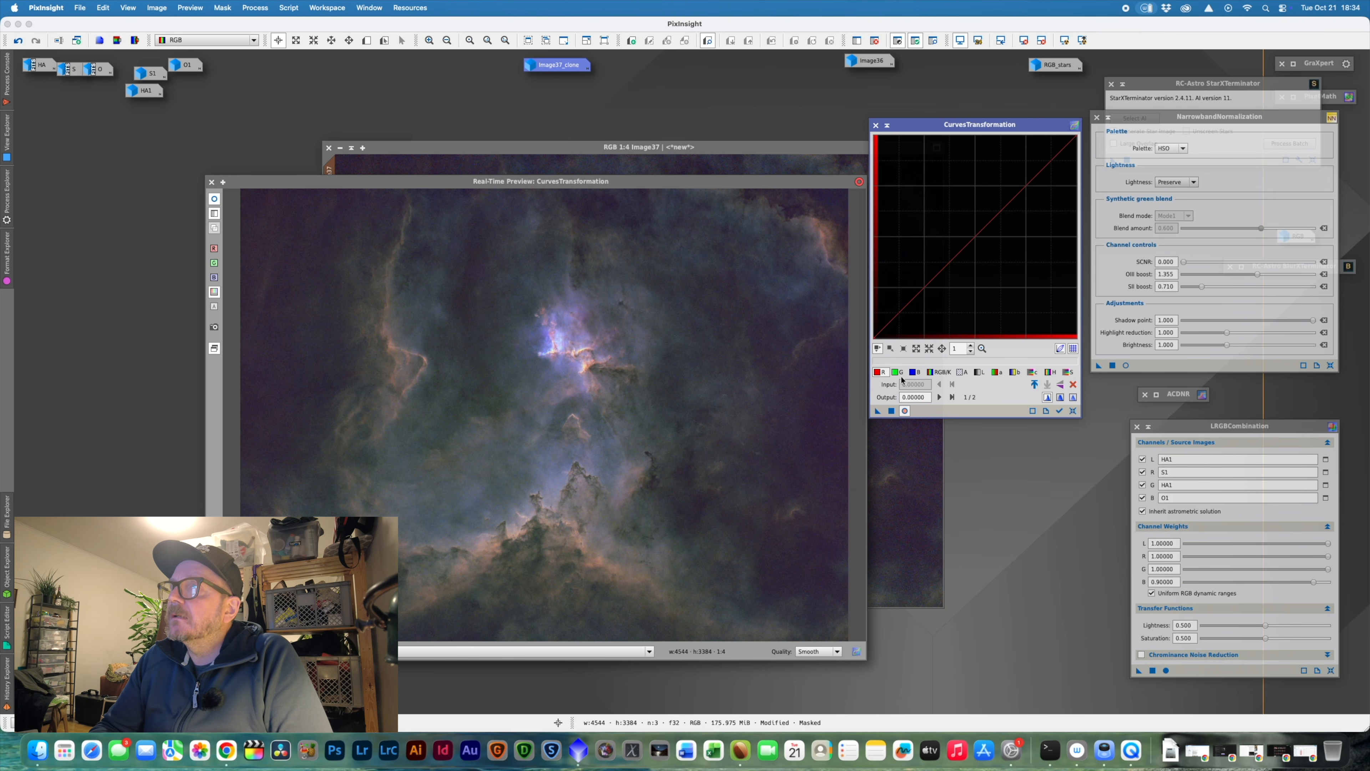
pyautogui.click(1026, 181)
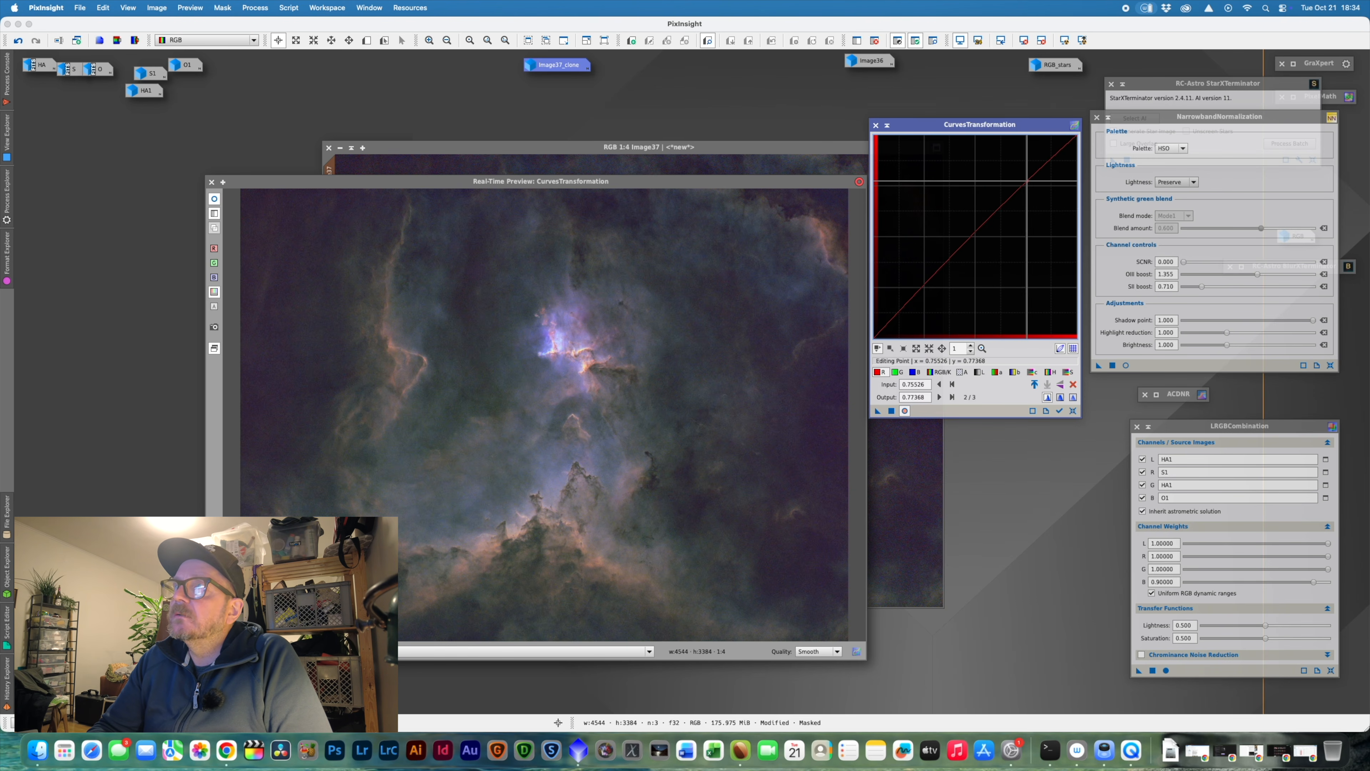
pyautogui.moveTo(1027, 181); pyautogui.dragTo(1019, 171)
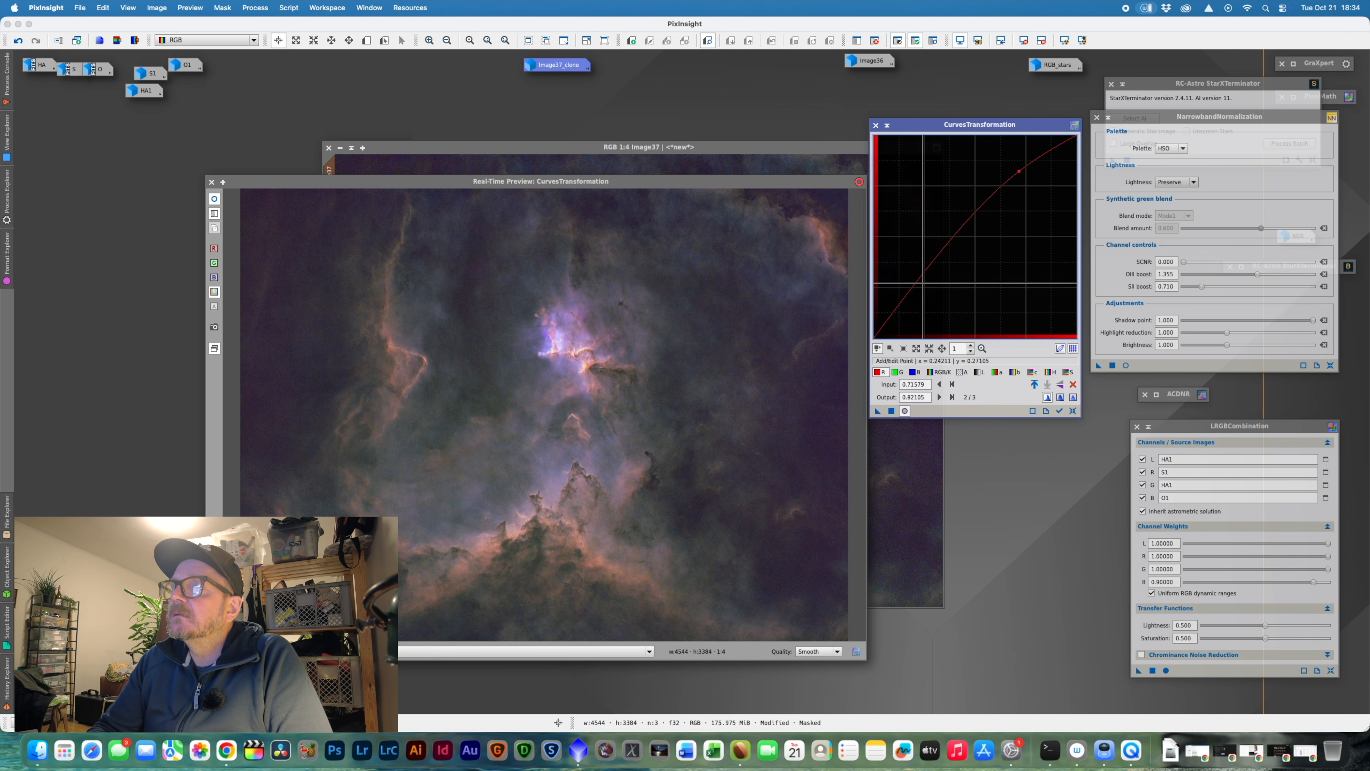
pyautogui.click(920, 284)
pyautogui.moveTo(920, 285); pyautogui.dragTo(922, 291)
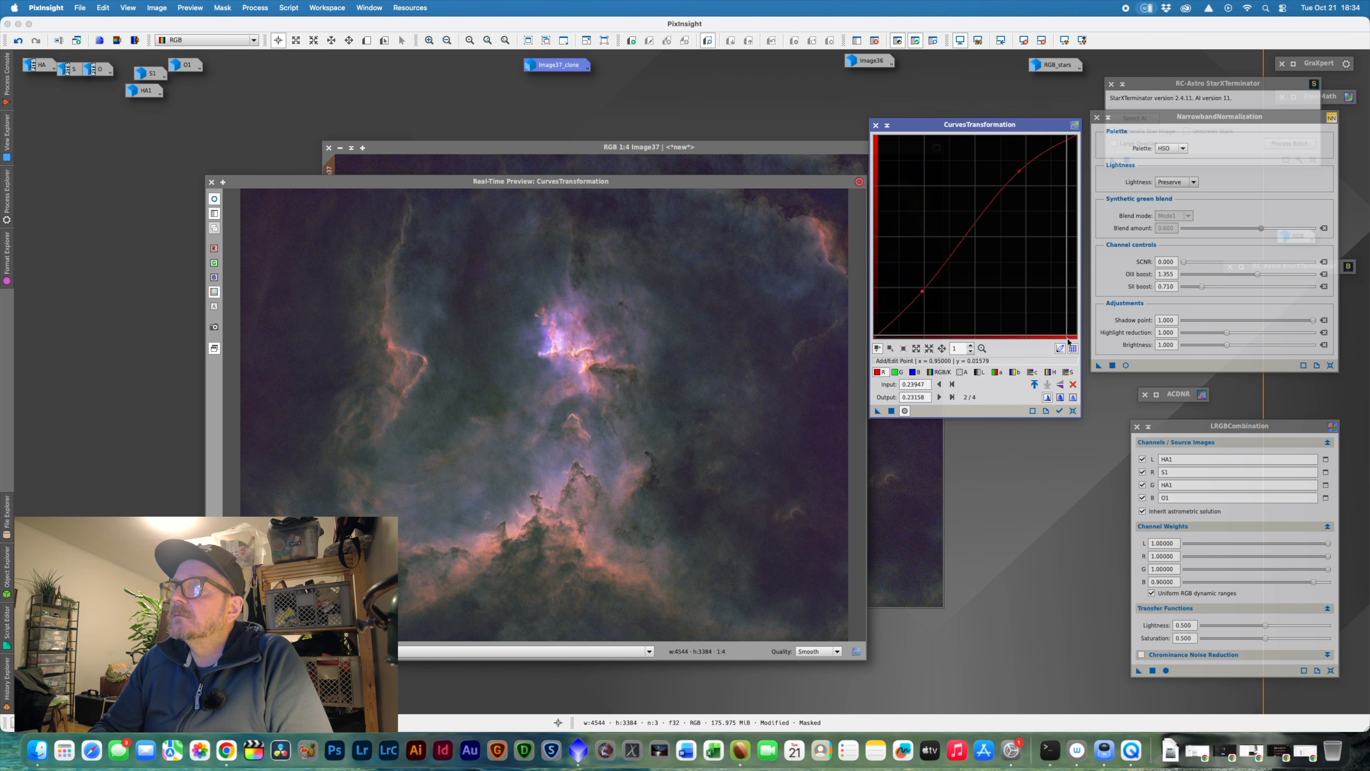
pyautogui.click(1073, 410)
# - Boost saturation with a curve point at input 0.61842 and output 0.75789, apply it to Image37 and reset the curve
pyautogui.click(1071, 374)
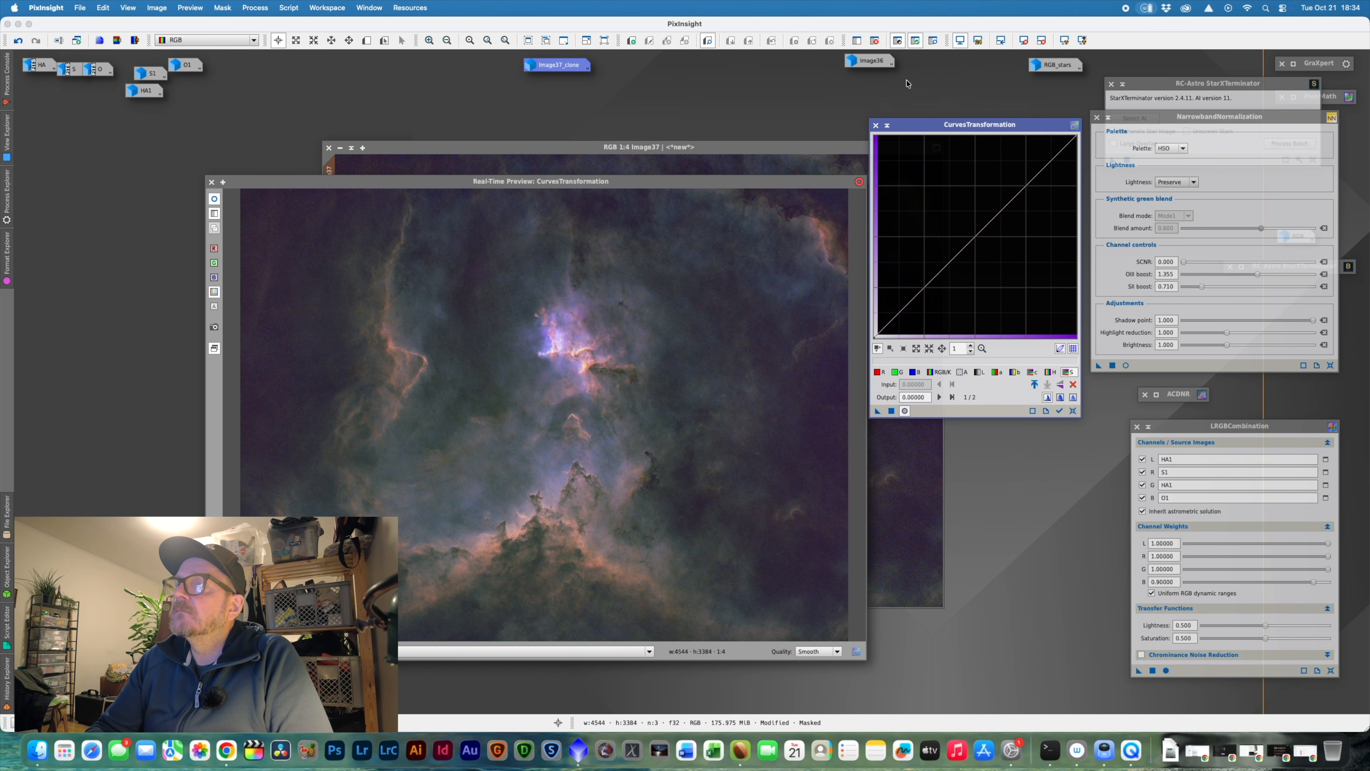
pyautogui.click(1016, 195)
pyautogui.moveTo(1016, 194); pyautogui.dragTo(999, 184)
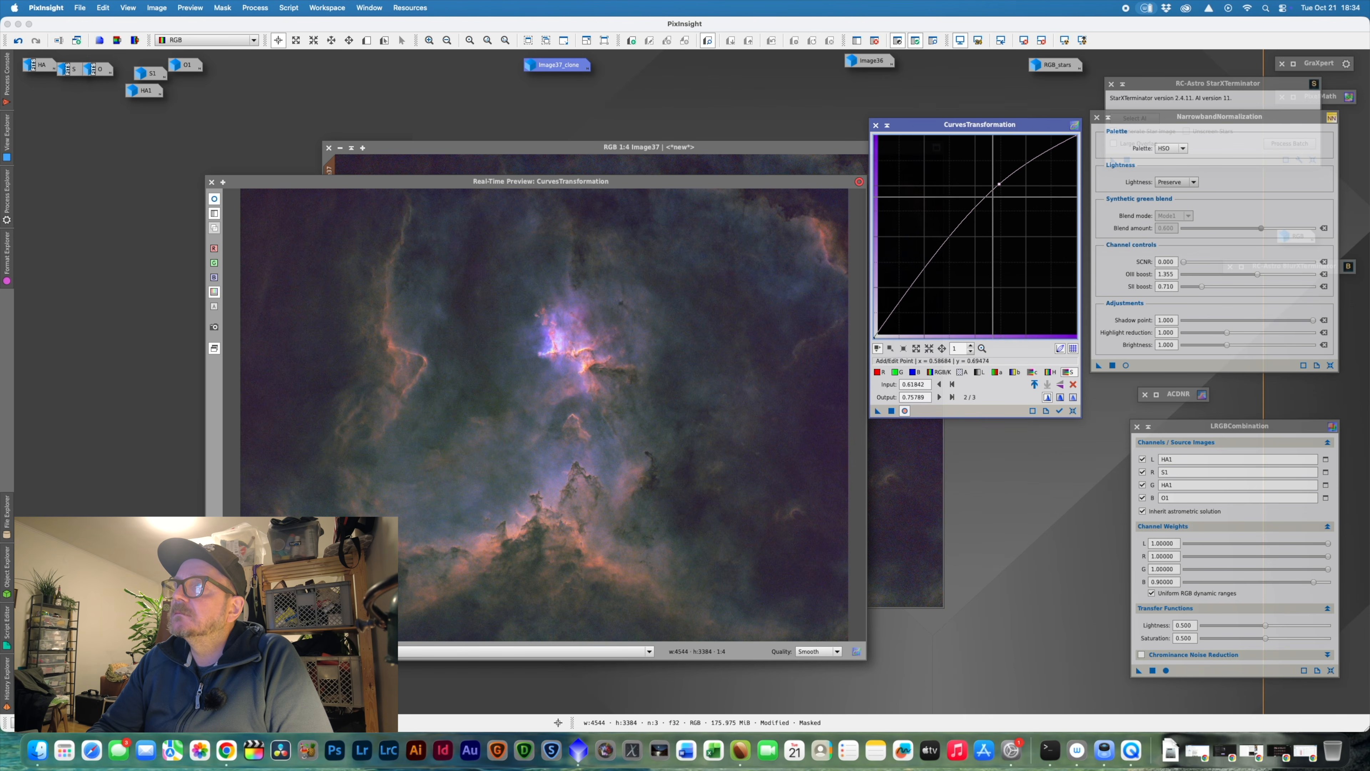
pyautogui.click(892, 411)
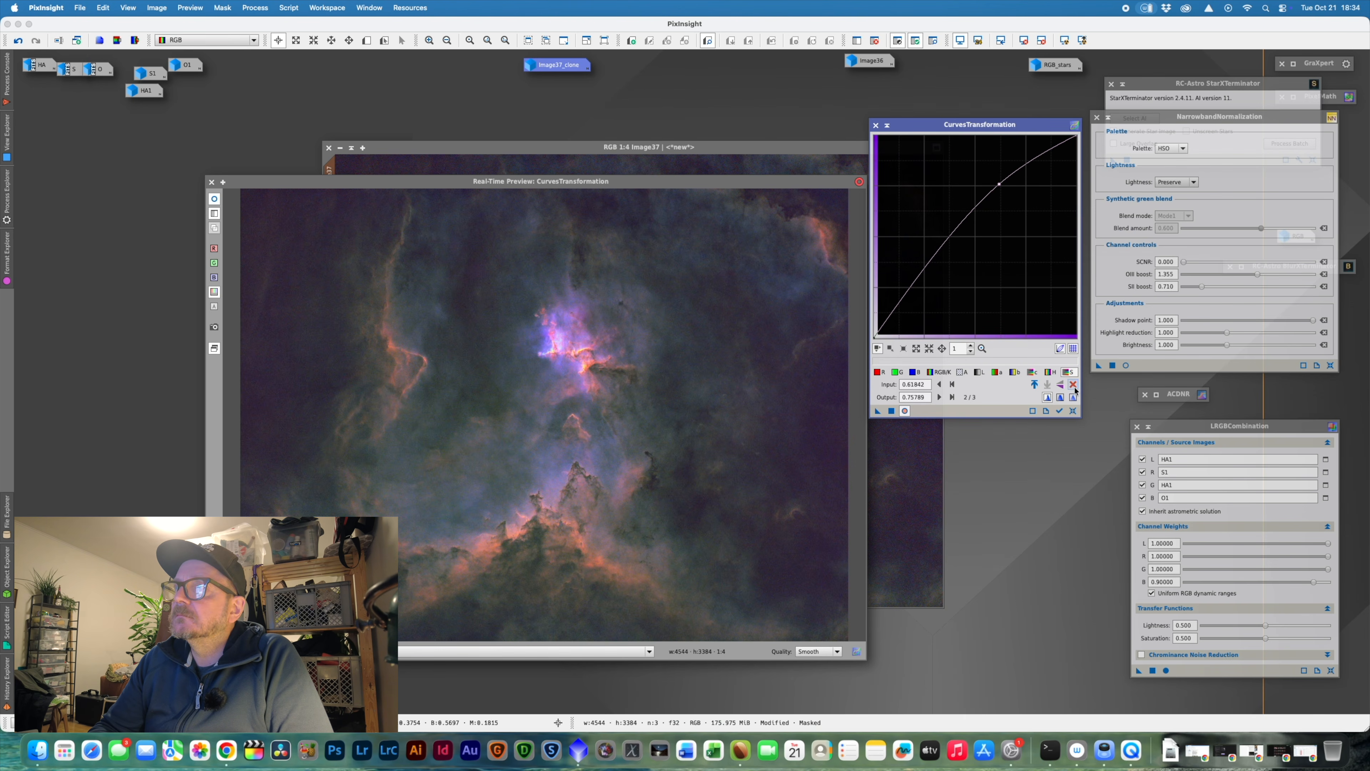
pyautogui.click(1074, 411)
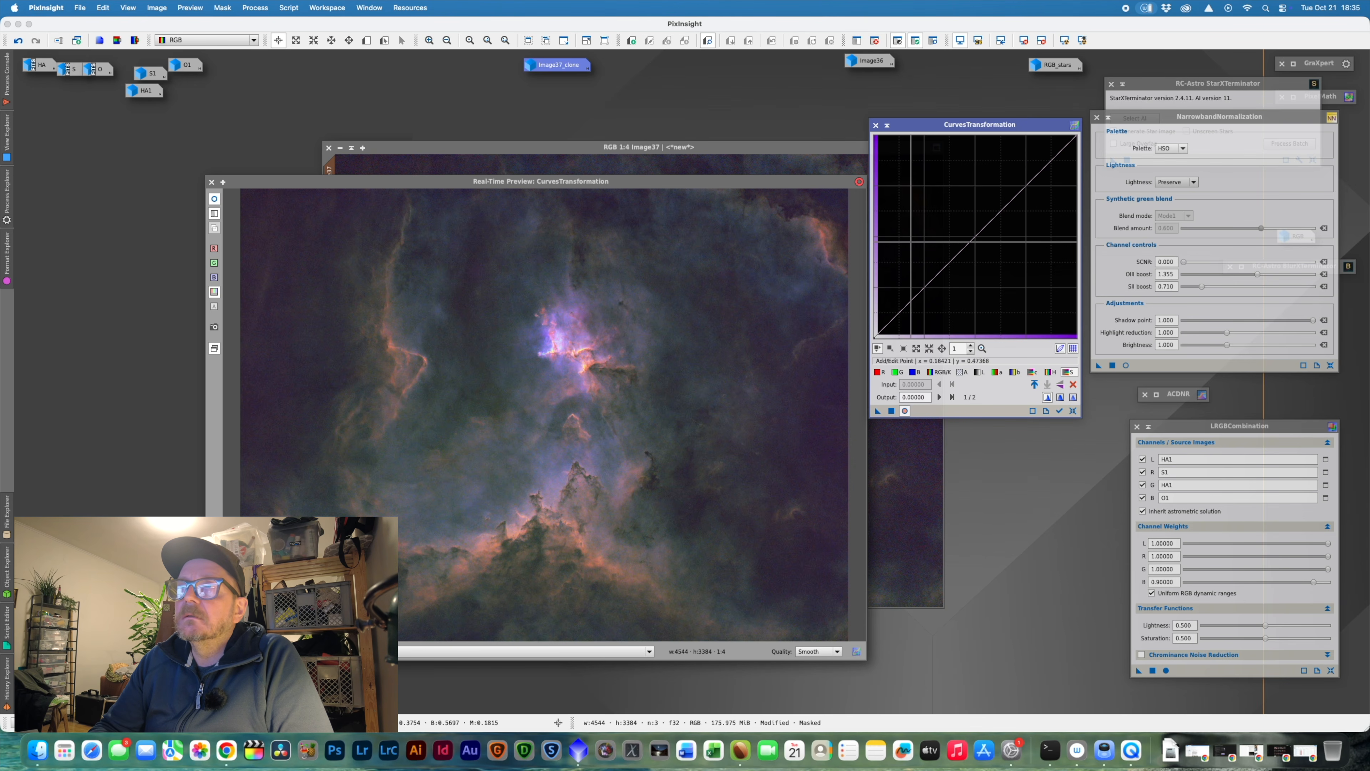
# - Raise the CIE c* curve in the highlights and add a lower point at input 0.21053 and output 0.23947
pyautogui.click(1032, 374)
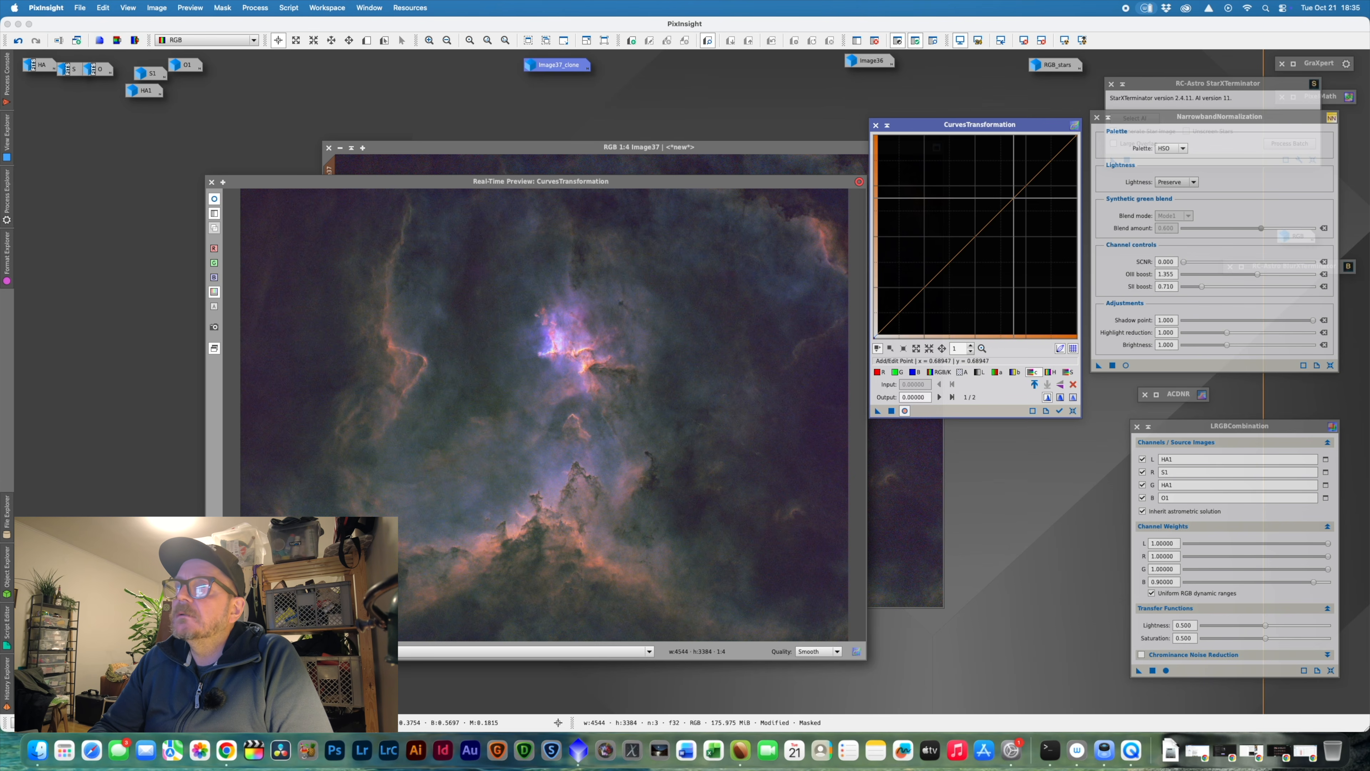
pyautogui.click(1010, 194)
pyautogui.moveTo(1010, 194); pyautogui.dragTo(1011, 181)
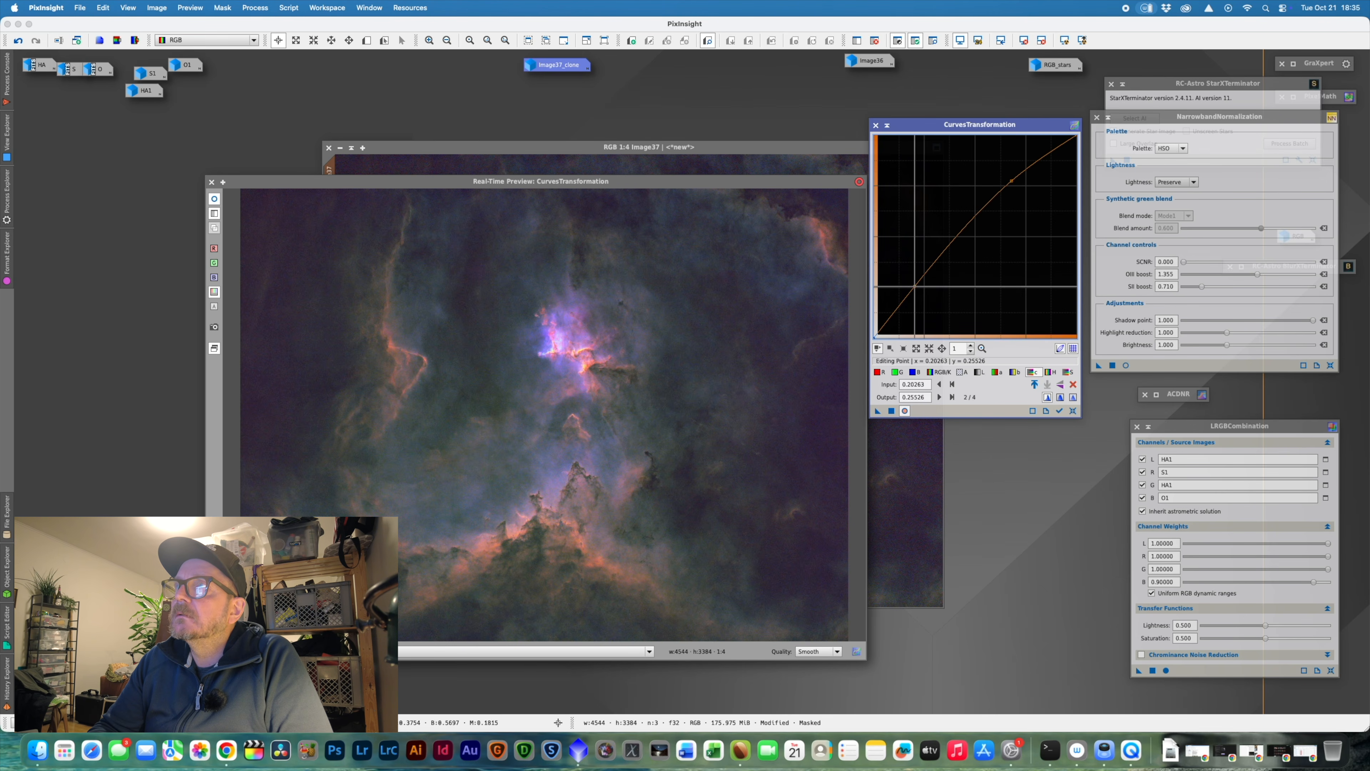
pyautogui.moveTo(915, 287); pyautogui.dragTo(916, 290)
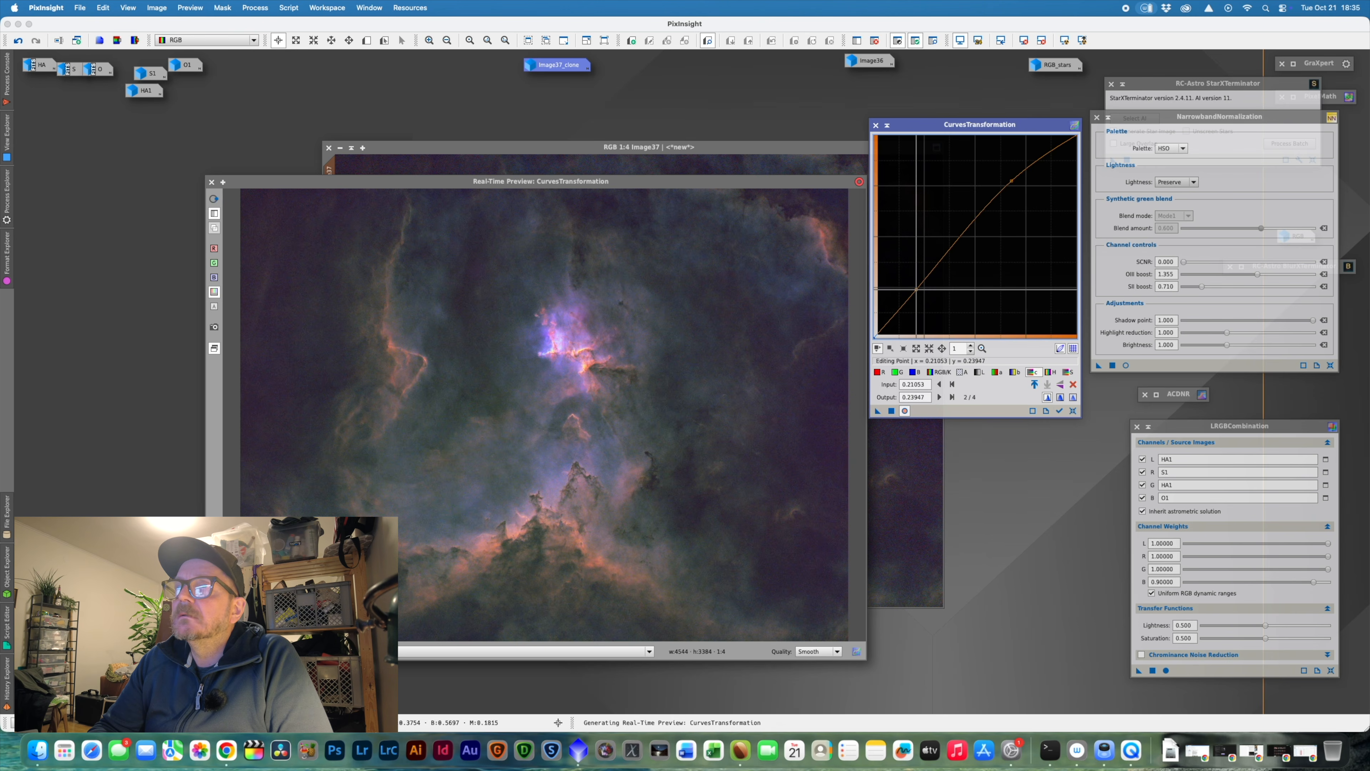
# - Shape the blue curve with points 0.70263 to 0.72632 and 0.20000 to 0.24737, apply the curves to Image37 and reset them
pyautogui.click(915, 372)
pyautogui.click(1018, 187)
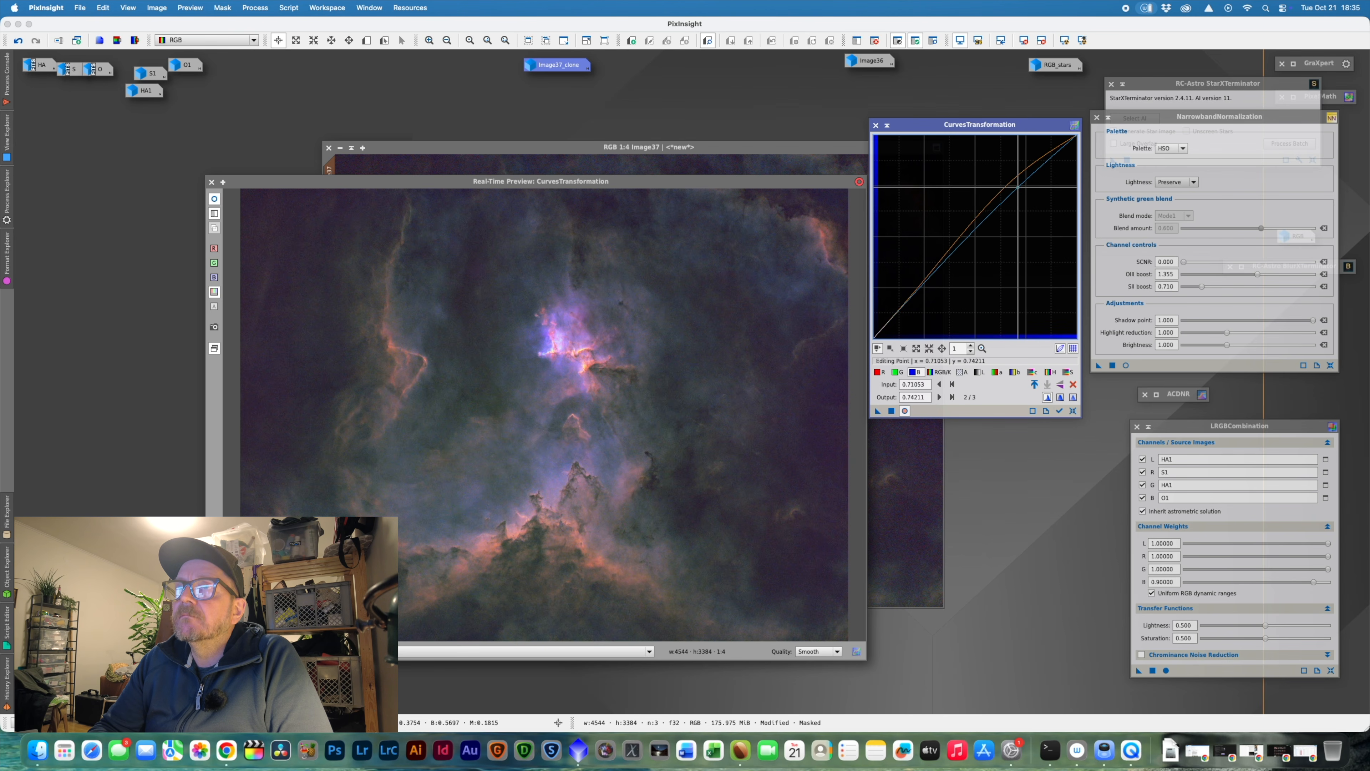
pyautogui.moveTo(1018, 187); pyautogui.dragTo(1016, 189)
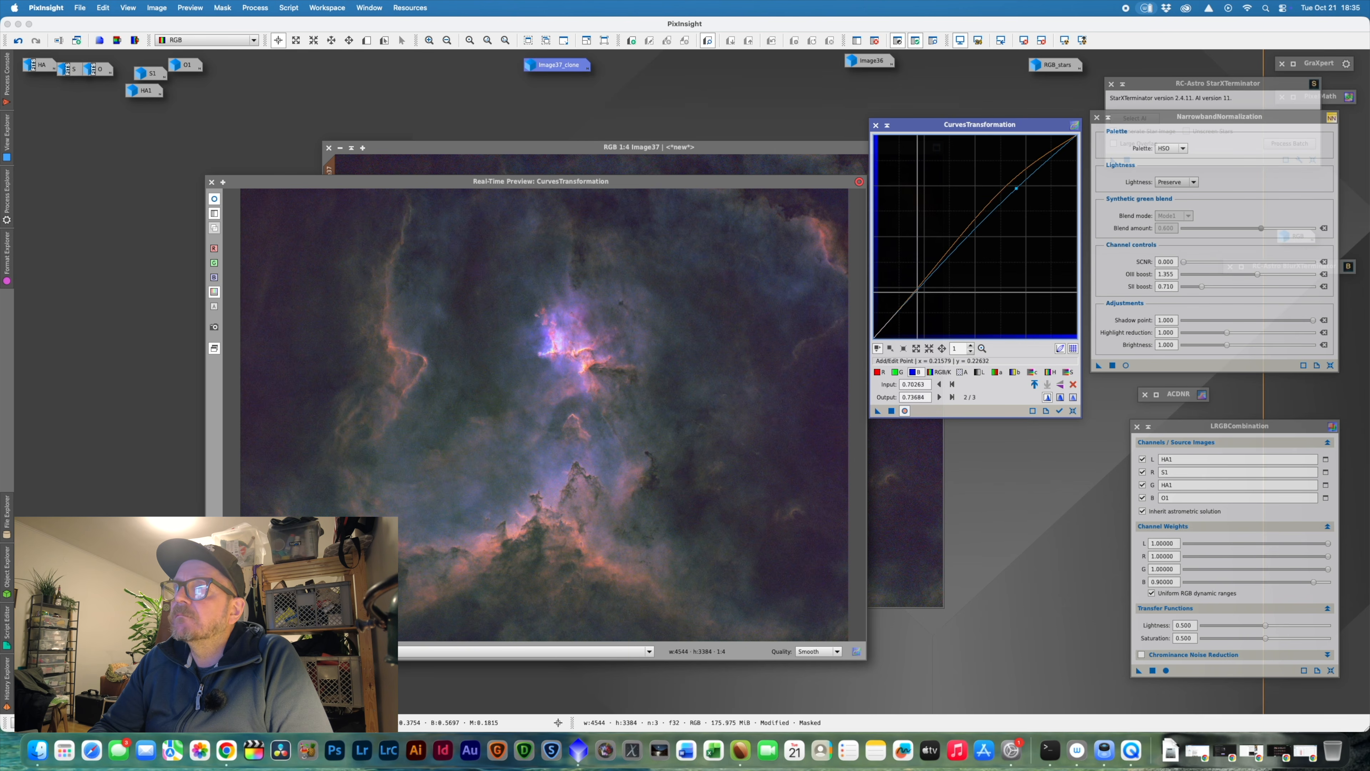
pyautogui.click(915, 292)
pyautogui.moveTo(915, 293); pyautogui.dragTo(911, 287)
pyautogui.click(1017, 189)
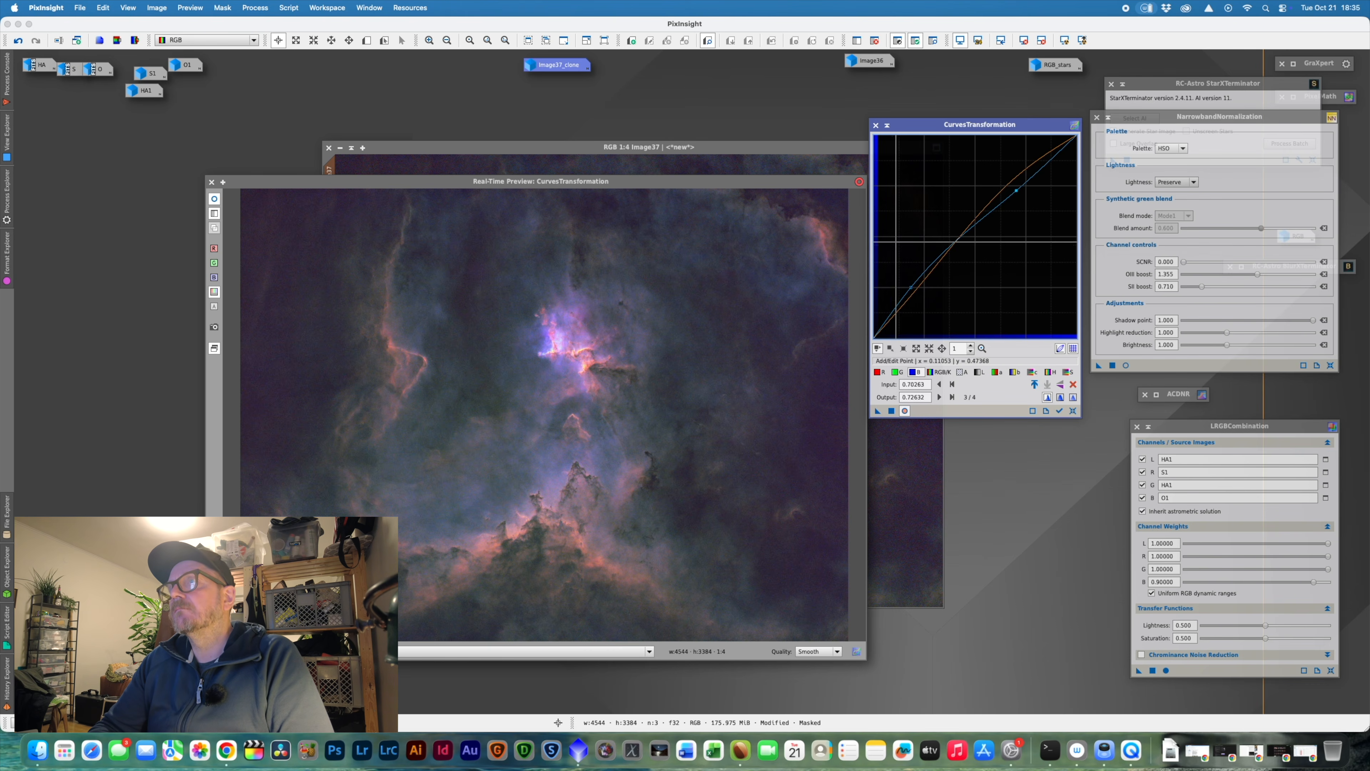
pyautogui.moveTo(911, 288); pyautogui.dragTo(913, 288)
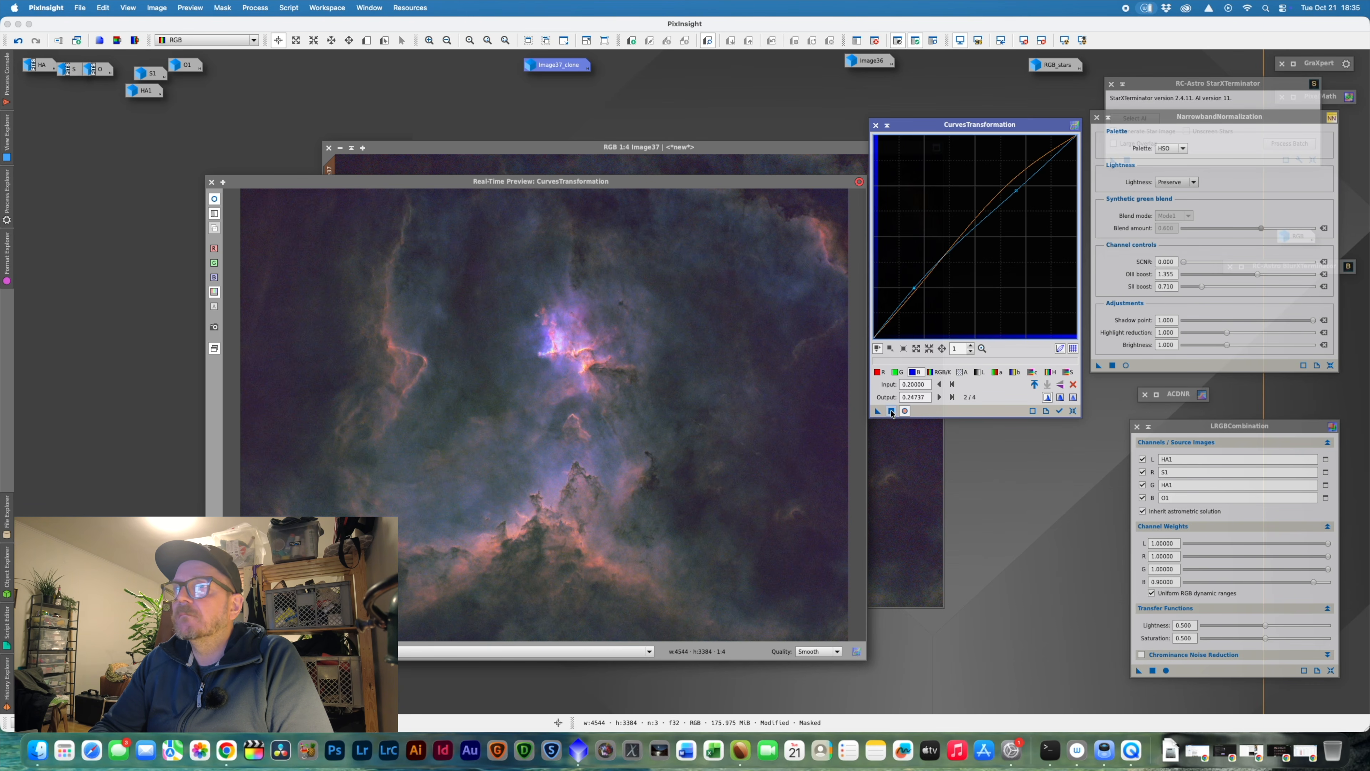
pyautogui.moveTo(878, 410); pyautogui.dragTo(912, 471)
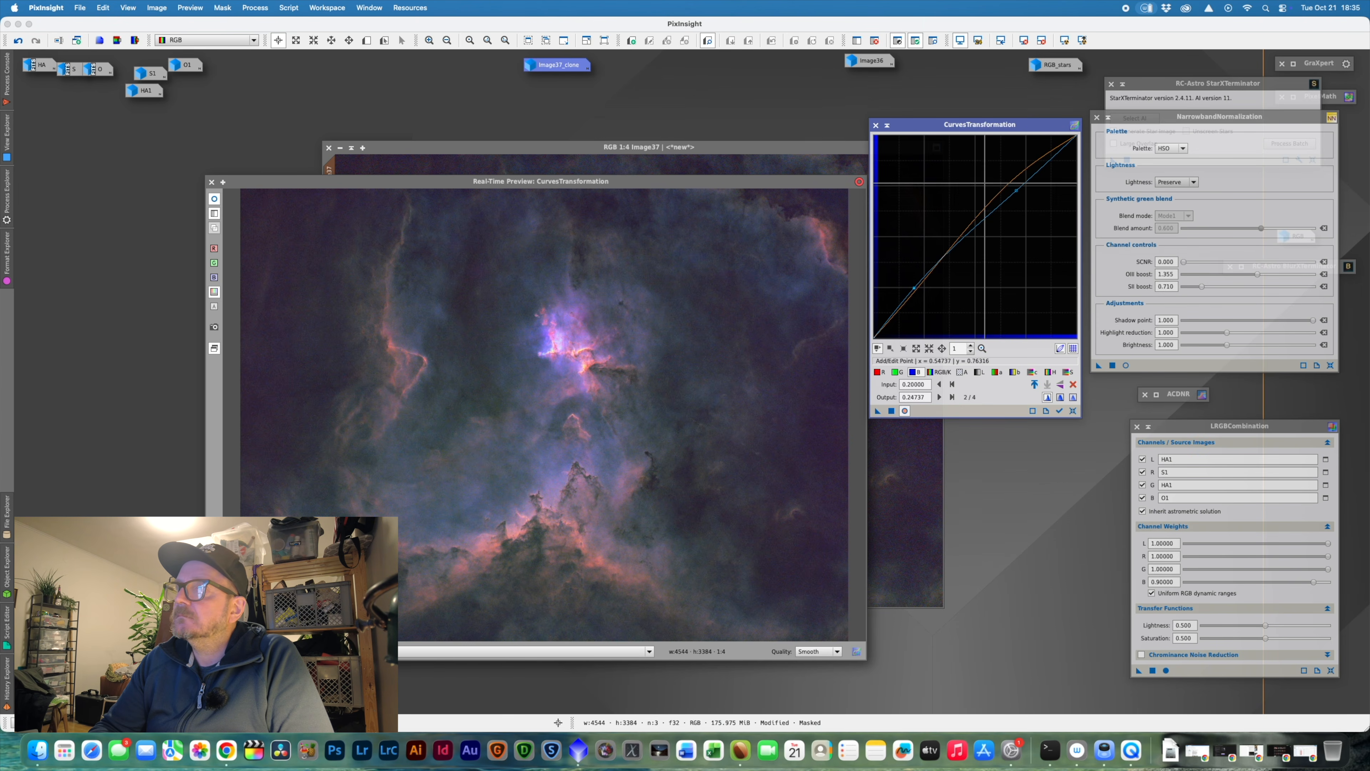
pyautogui.click(1074, 411)
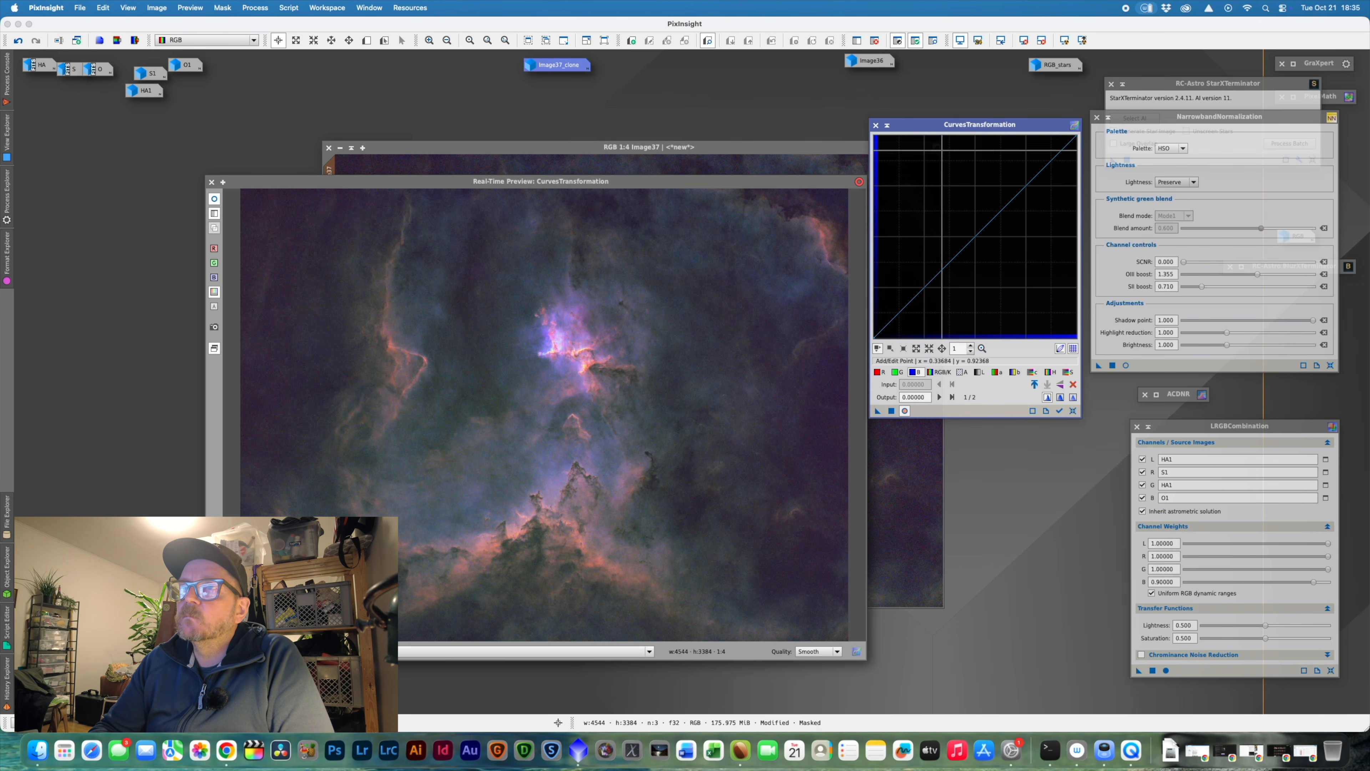
# - Apply a CIE b* curve with points 0.67632 to 0.72895 and 0.27895 to 0.26316 to Image37, and reset the curve
pyautogui.click(1014, 372)
pyautogui.click(1016, 195)
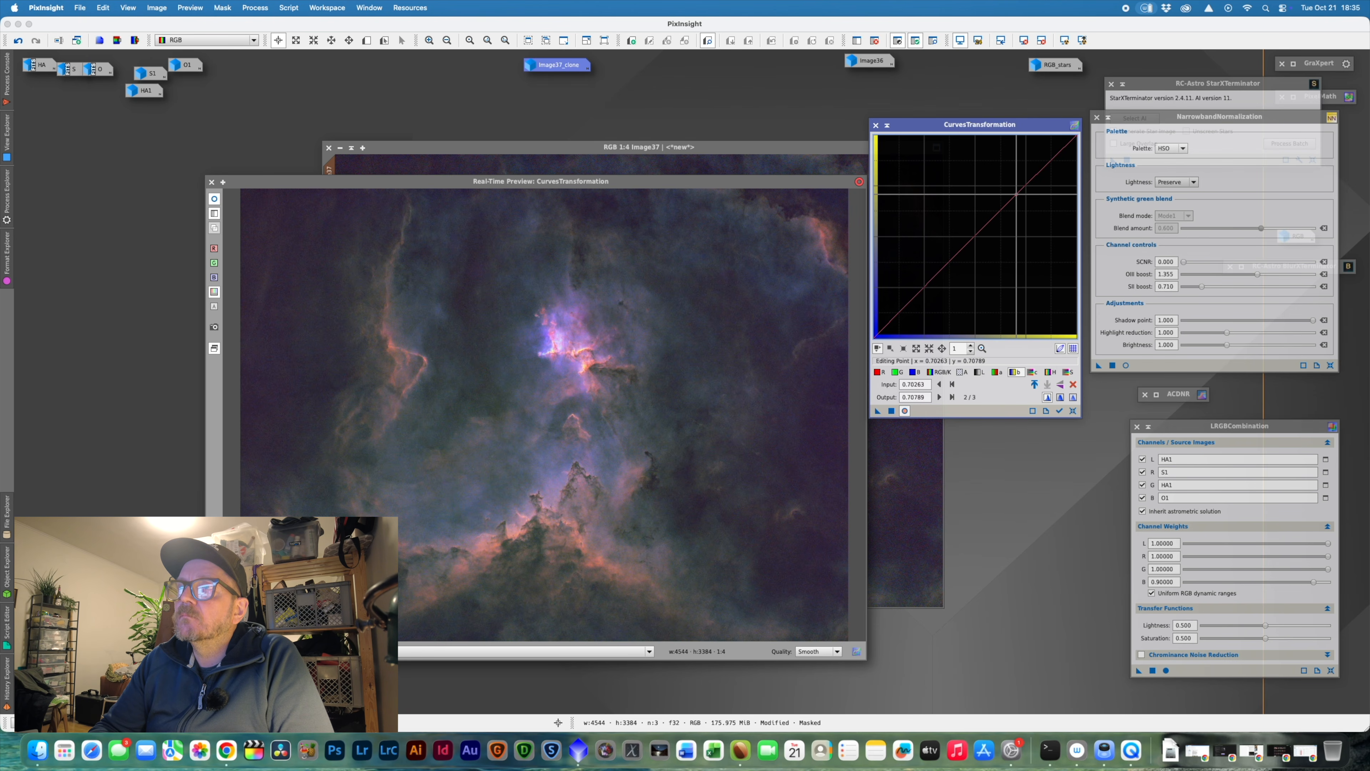
pyautogui.moveTo(1016, 195); pyautogui.dragTo(1010, 188)
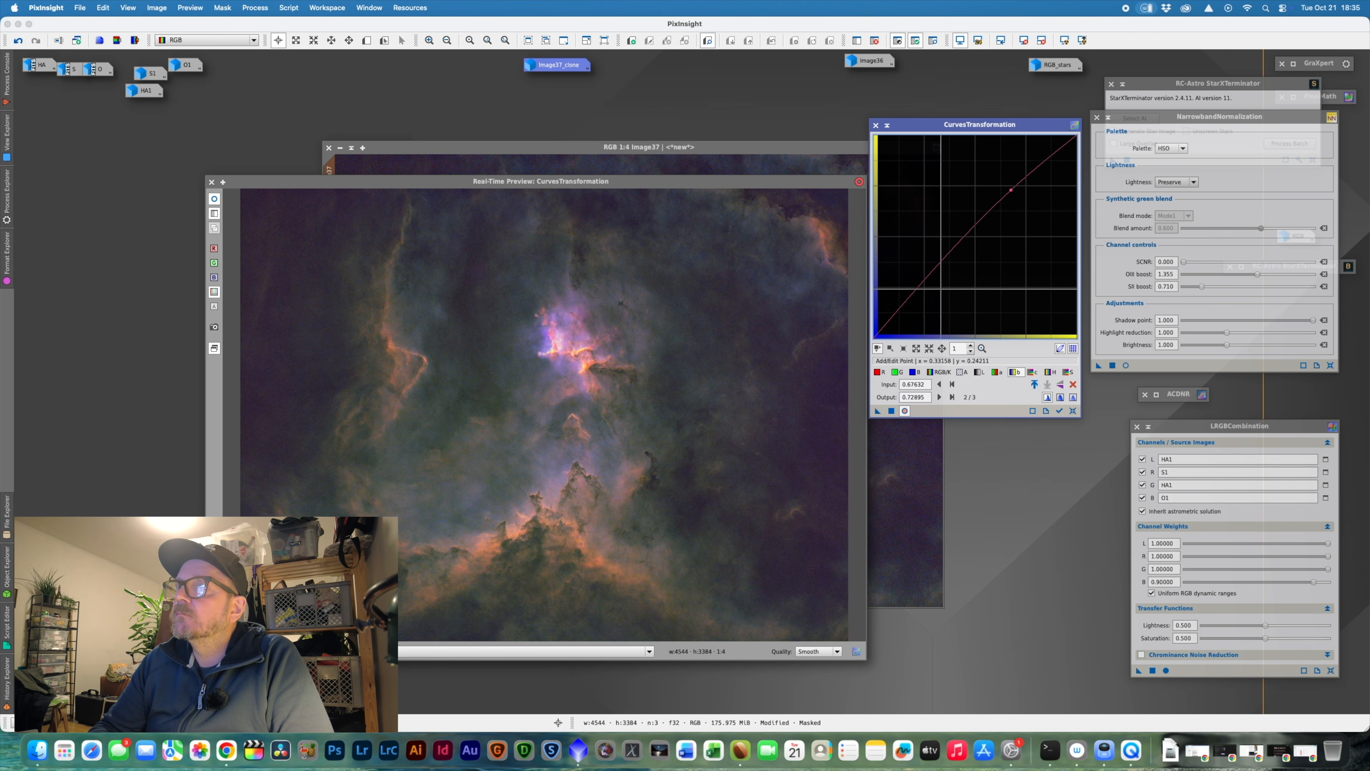
pyautogui.click(928, 278)
pyautogui.moveTo(928, 278); pyautogui.dragTo(929, 285)
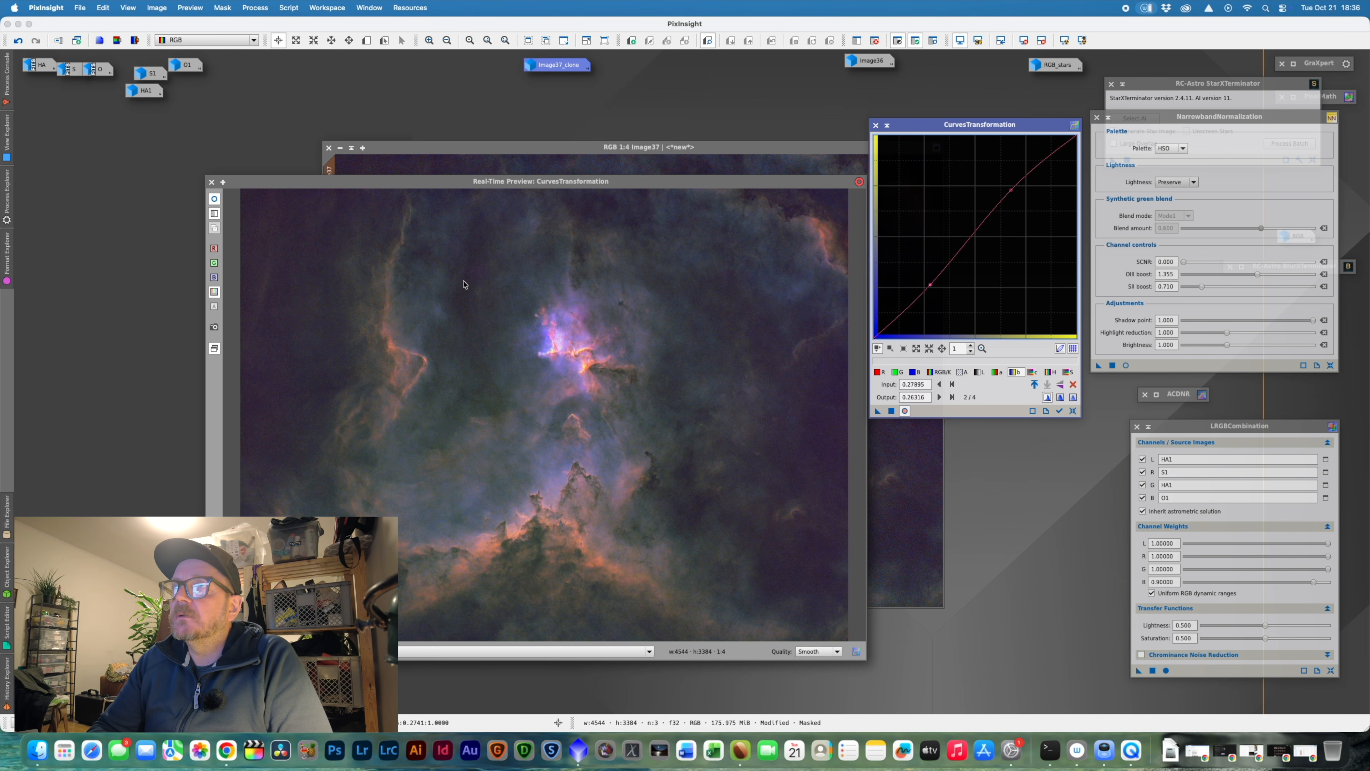
pyautogui.click(892, 410)
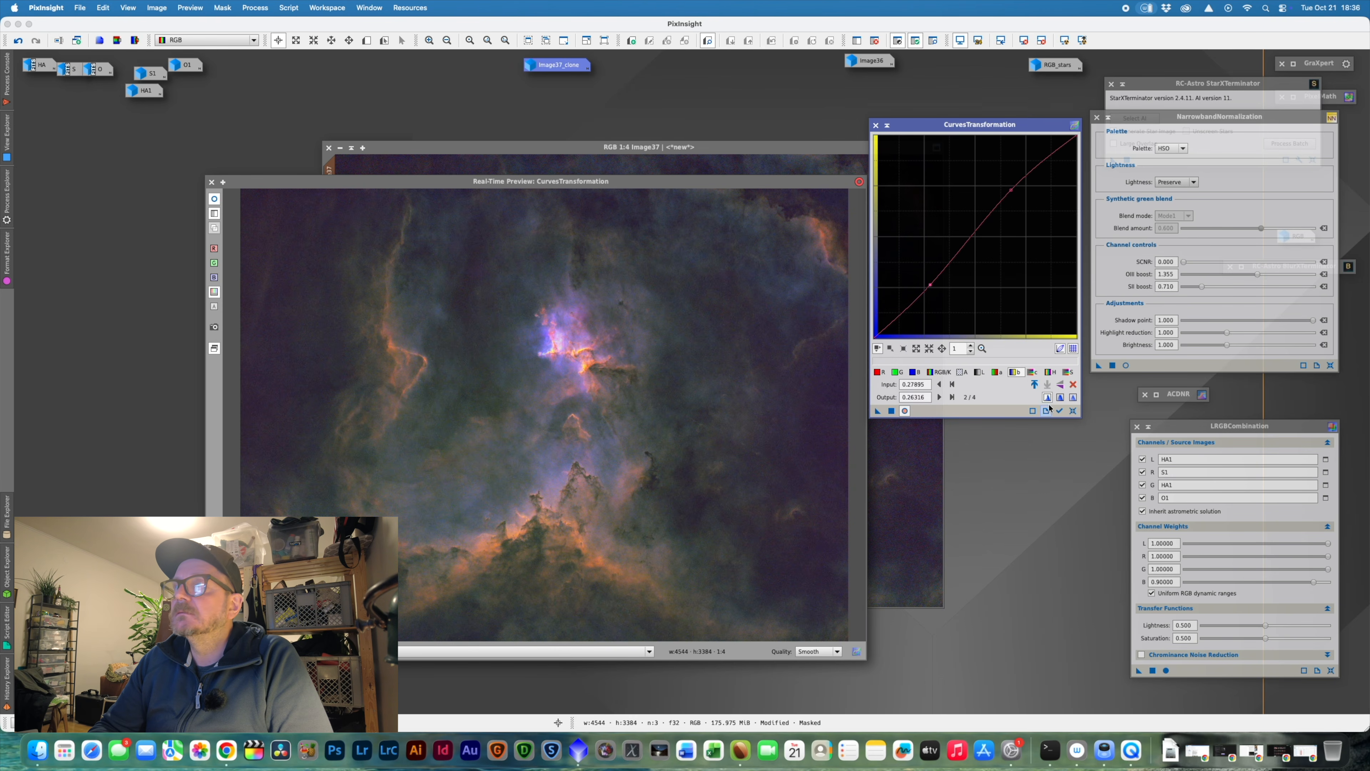
pyautogui.click(1072, 412)
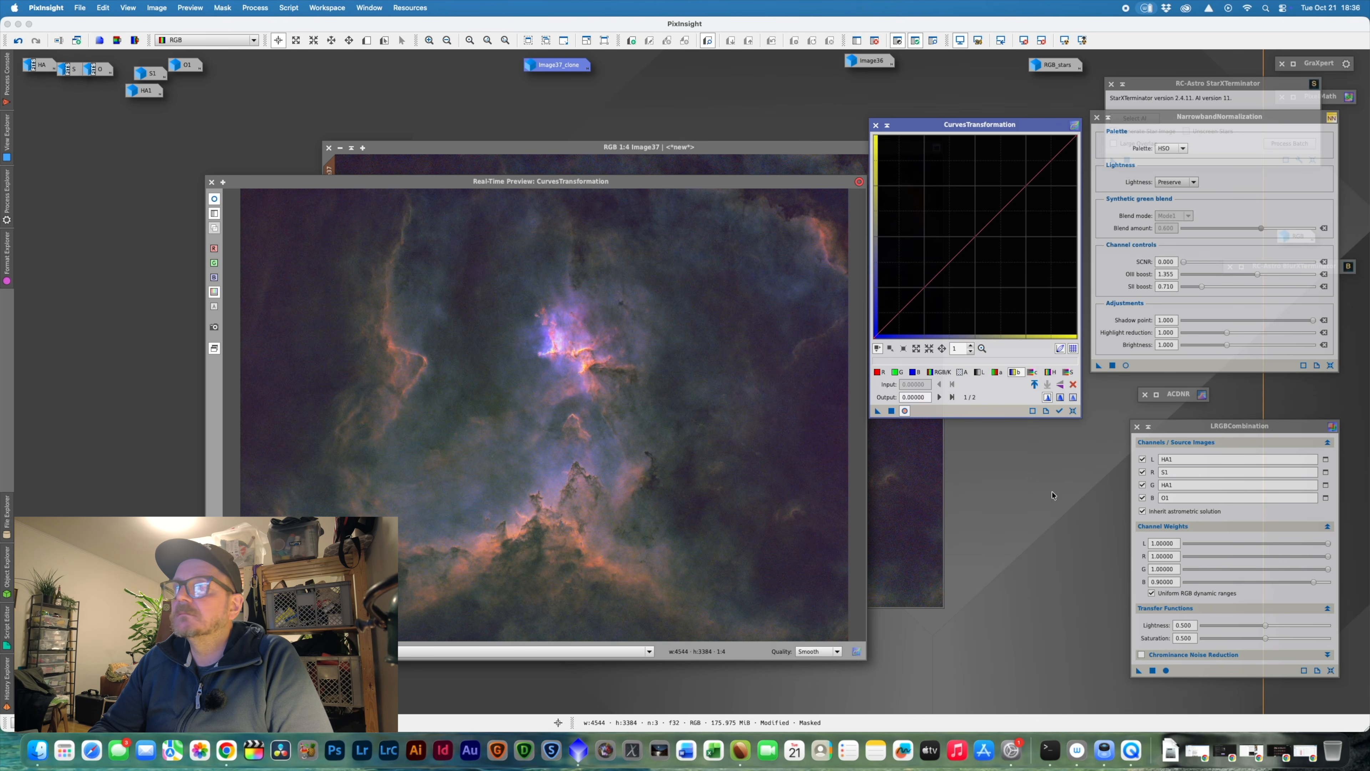
# - Raise the red curve with a point at input 0.76579 and output 0.80526, and anchor its shadows with a lower point
pyautogui.click(880, 373)
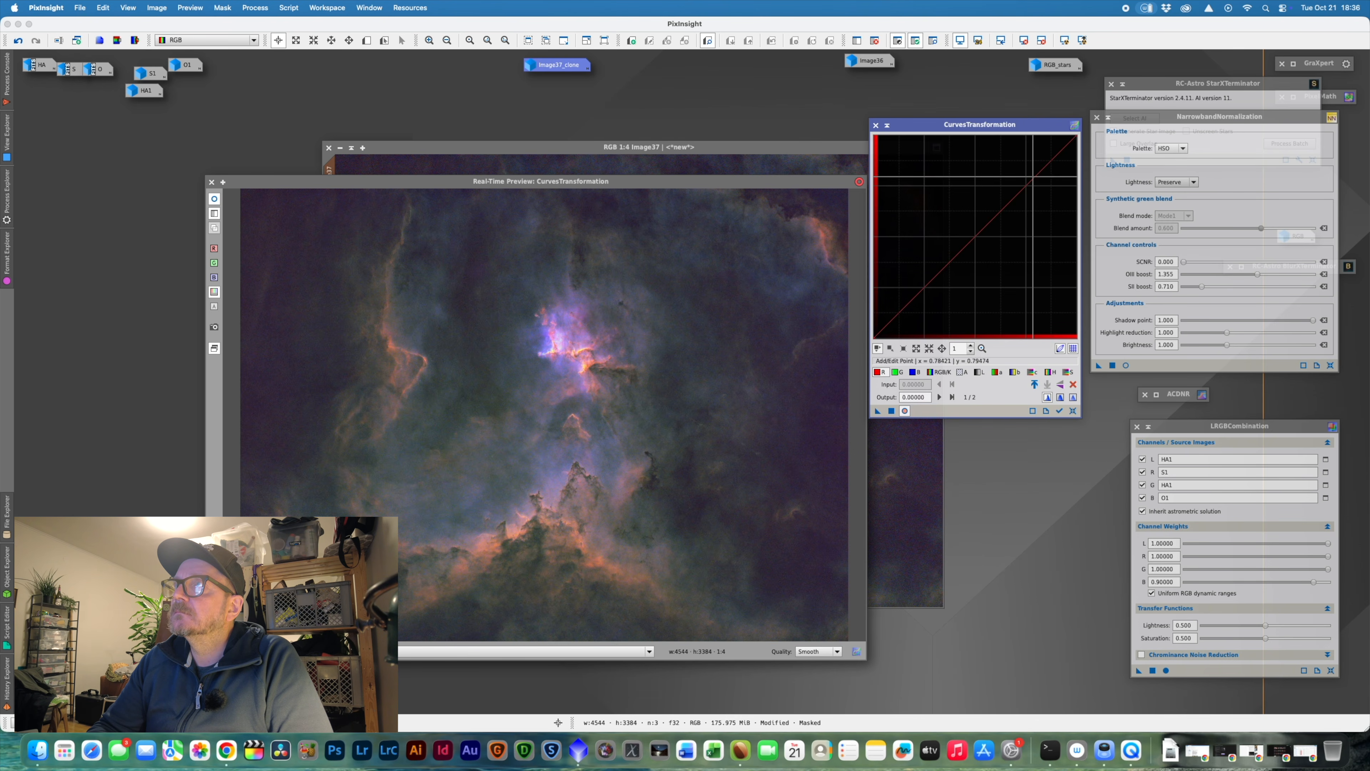
pyautogui.moveTo(1030, 183); pyautogui.dragTo(1028, 173)
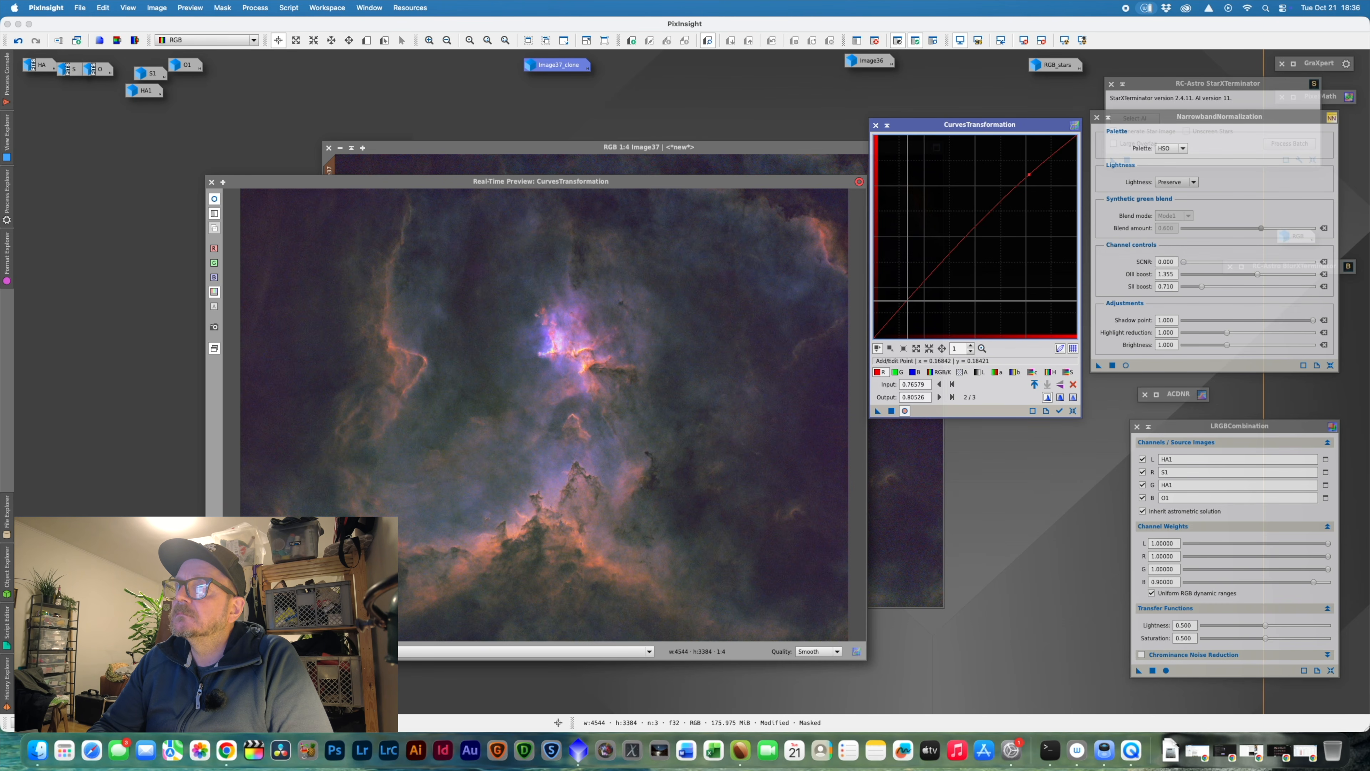
pyautogui.click(909, 306)
# - Shape the green curve with points 0.74737 to 0.80526 and 0.30000 to 0.27105, apply the curves to Image37 and reset them
pyautogui.click(895, 372)
pyautogui.moveTo(1028, 179); pyautogui.dragTo(1028, 175)
pyautogui.moveTo(1025, 174); pyautogui.dragTo(1026, 174)
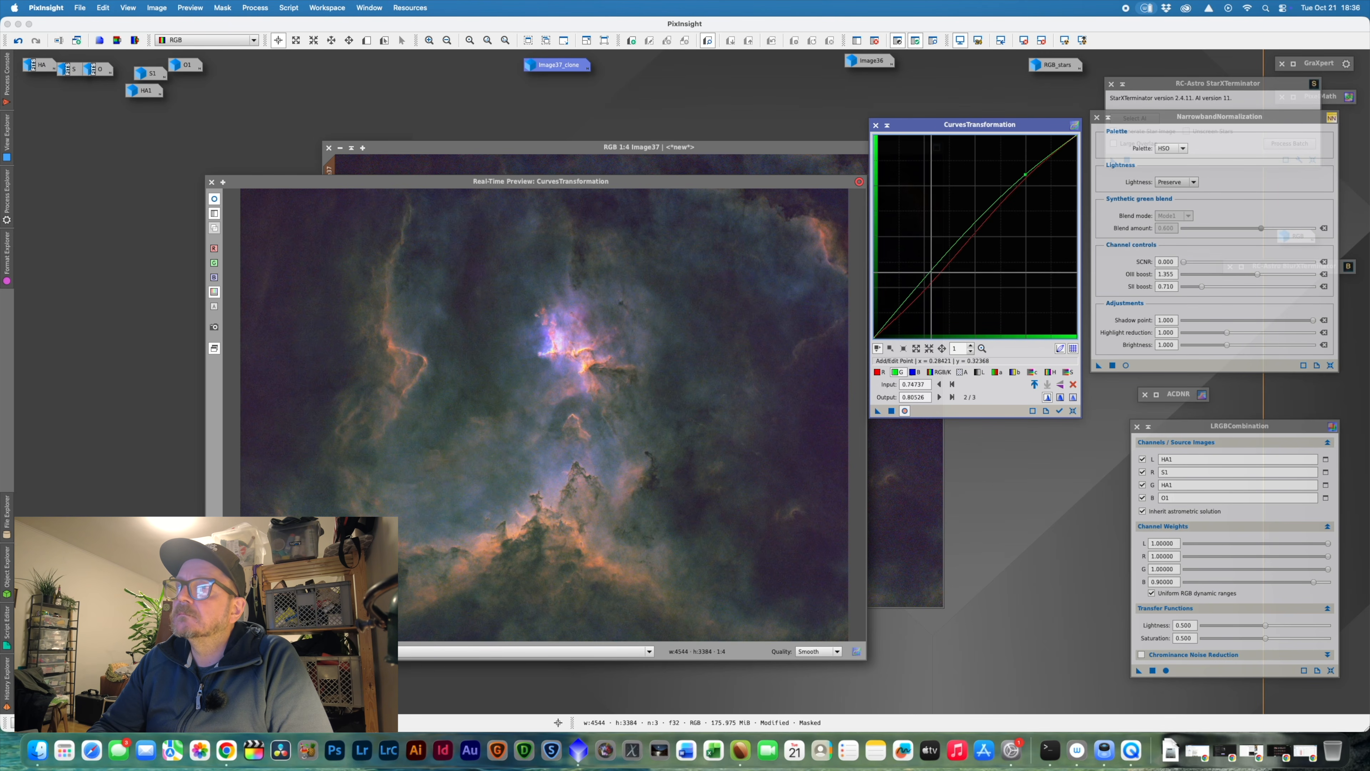
pyautogui.moveTo(939, 268); pyautogui.dragTo(934, 283)
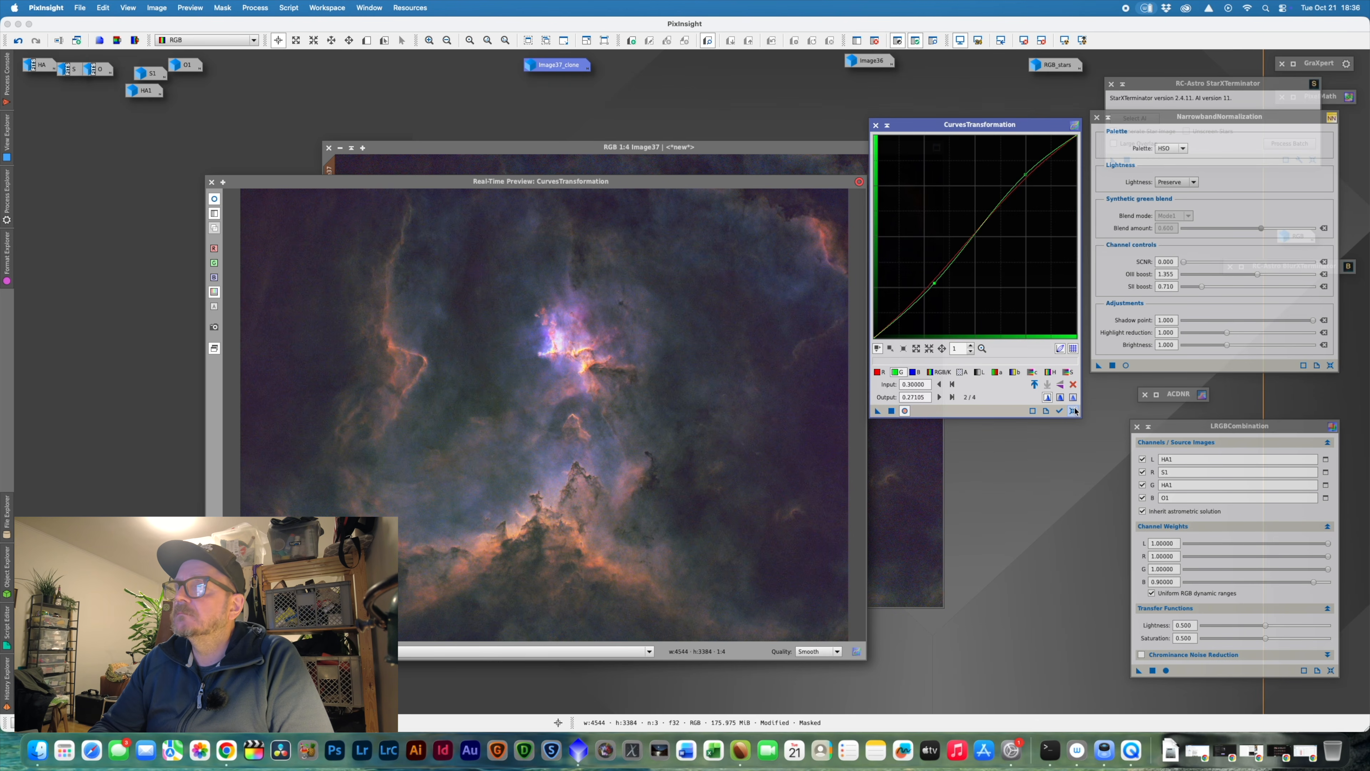
pyautogui.click(1046, 411)
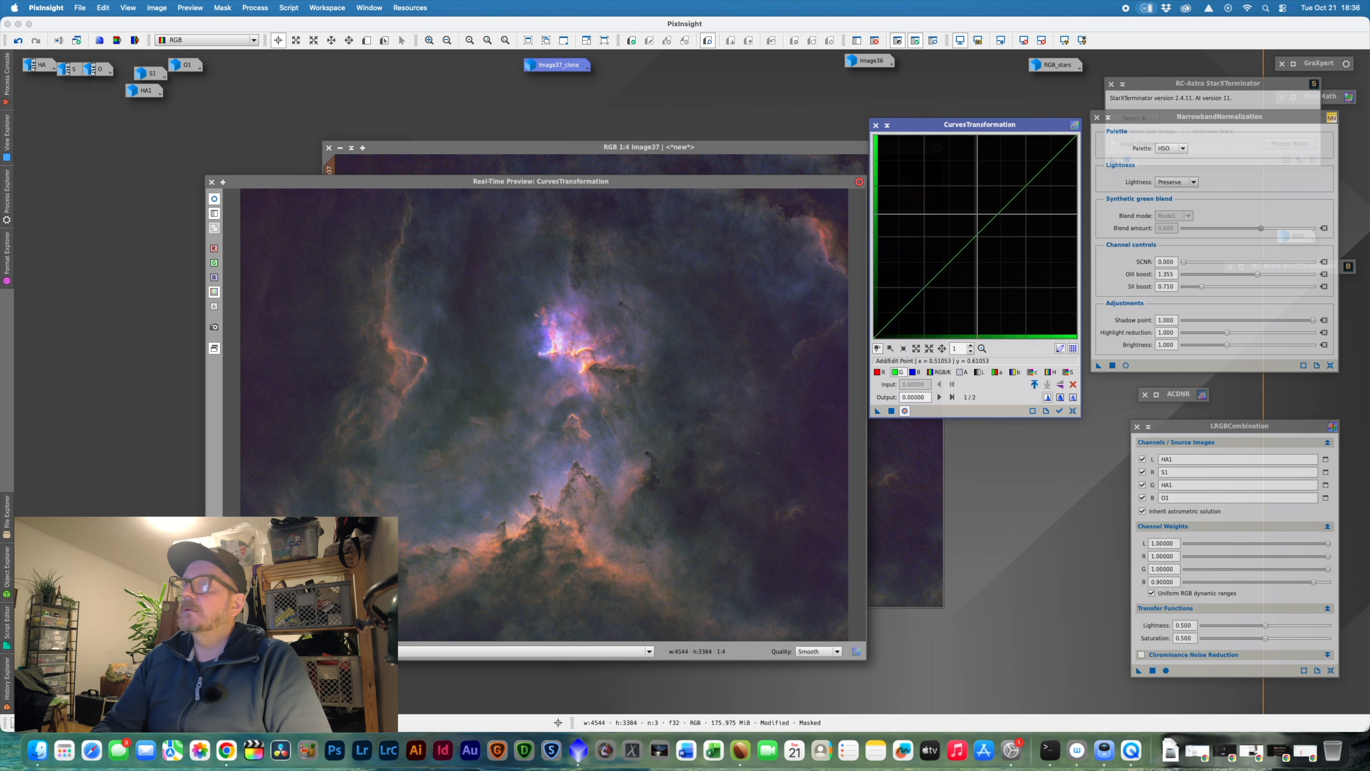
# - Apply a combined RGB/K contrast curve with points 0.66053 to 0.70263 and 0.27632 to 0.26842 to Image37, and reset the curve
pyautogui.click(939, 372)
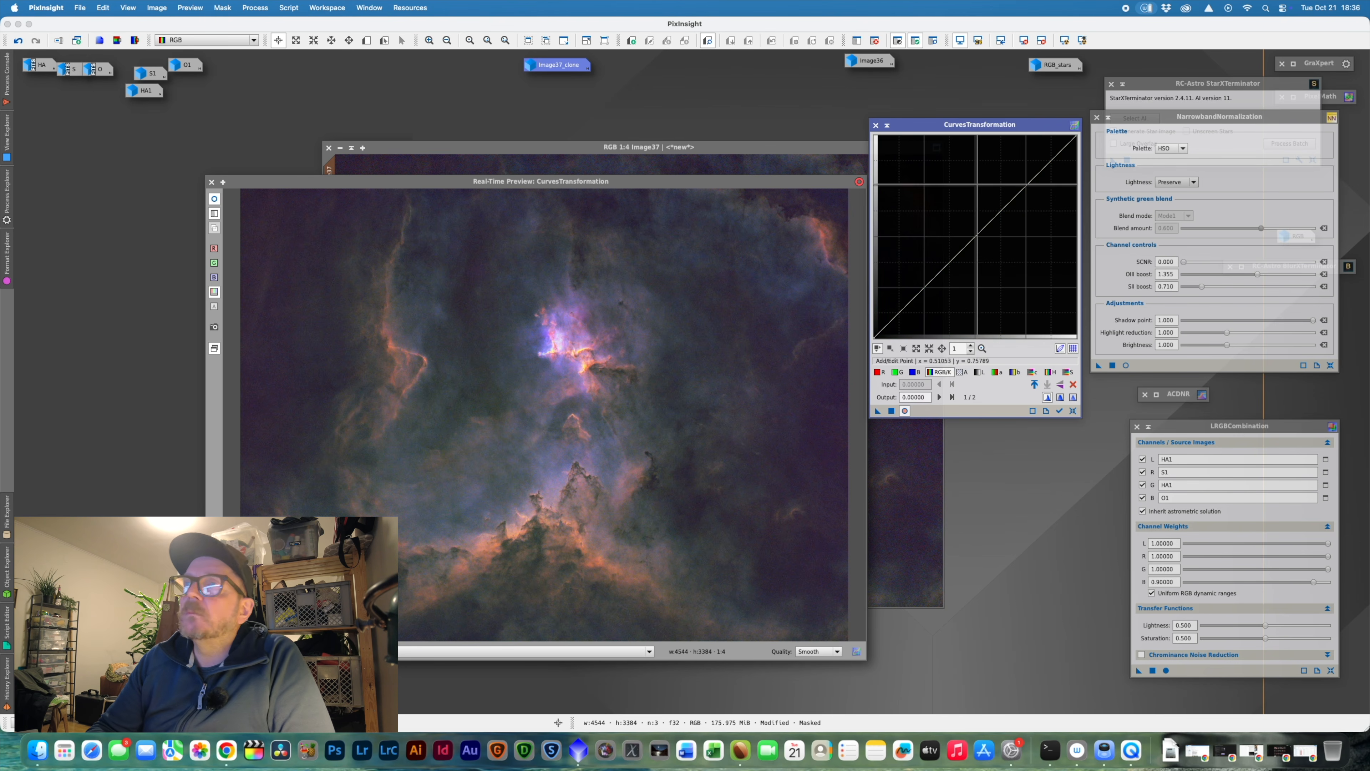
pyautogui.moveTo(1013, 199); pyautogui.dragTo(1009, 194)
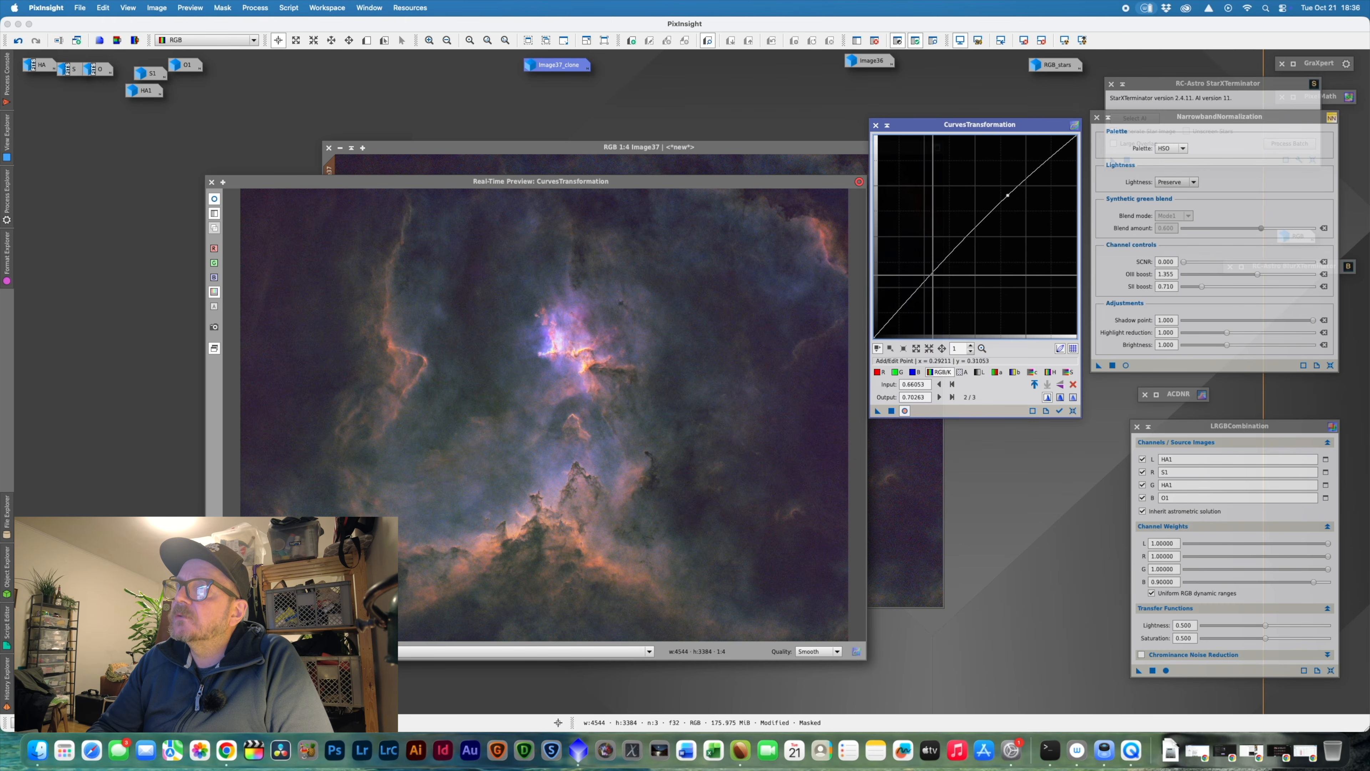
pyautogui.moveTo(934, 275); pyautogui.dragTo(930, 283)
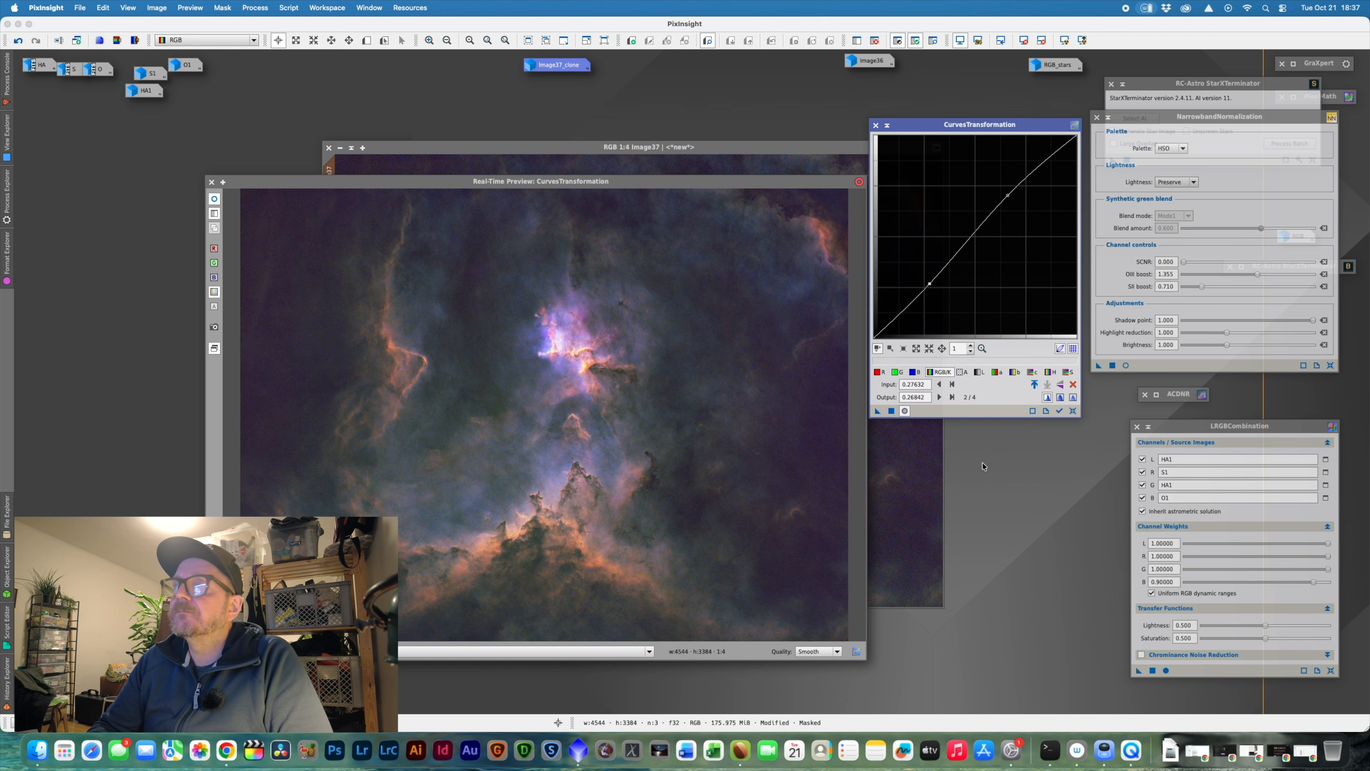
pyautogui.click(1074, 411)
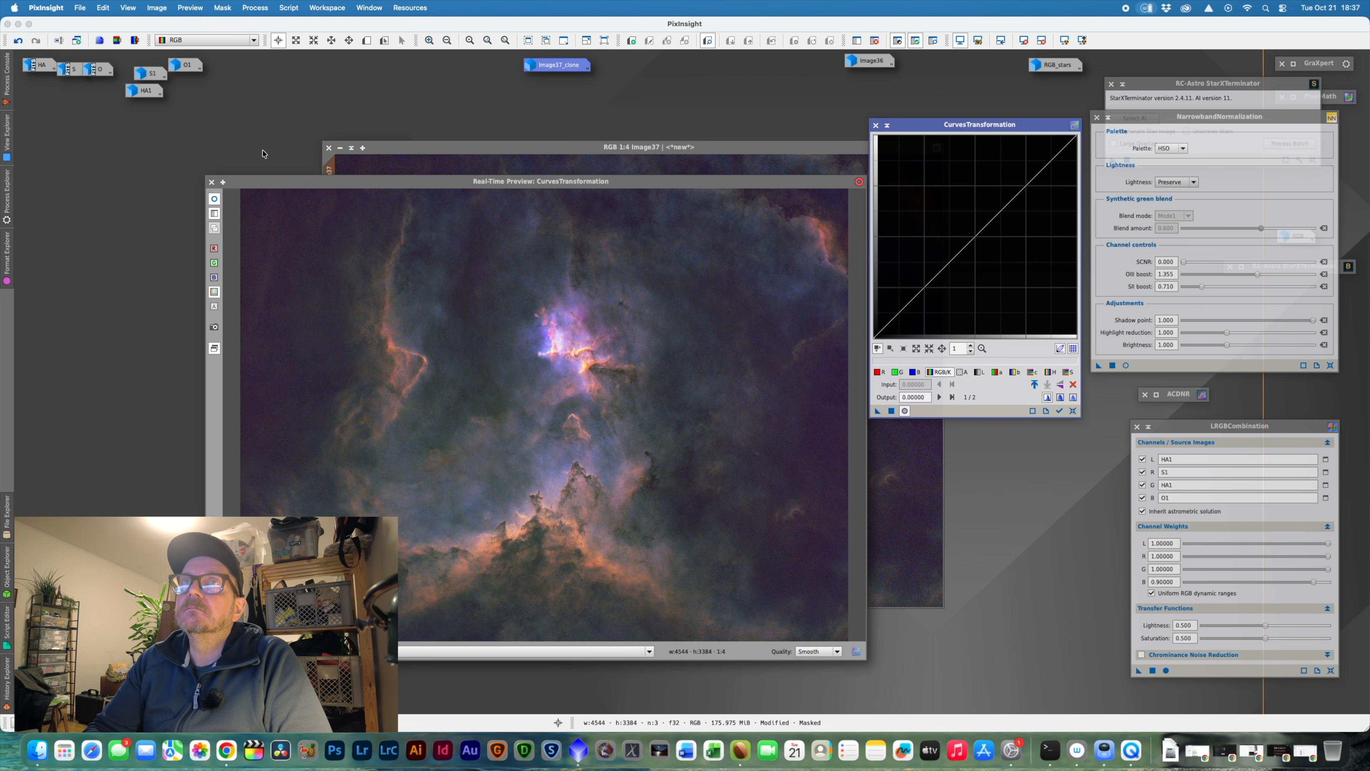
# - Close the real-time preview and CurvesTransformation, and reposition the Image37 window in the workspace
pyautogui.click(211, 182)
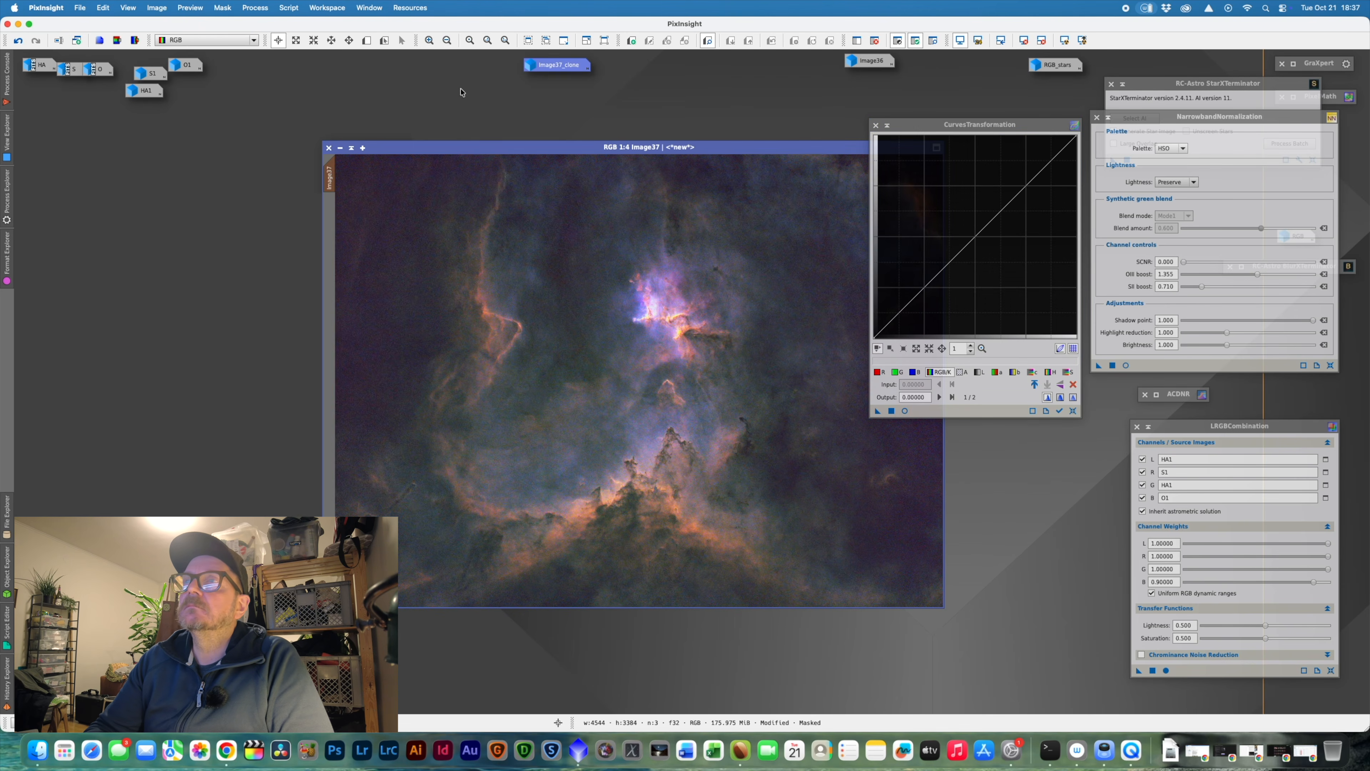
pyautogui.click(876, 126)
pyautogui.moveTo(832, 148); pyautogui.dragTo(765, 165)
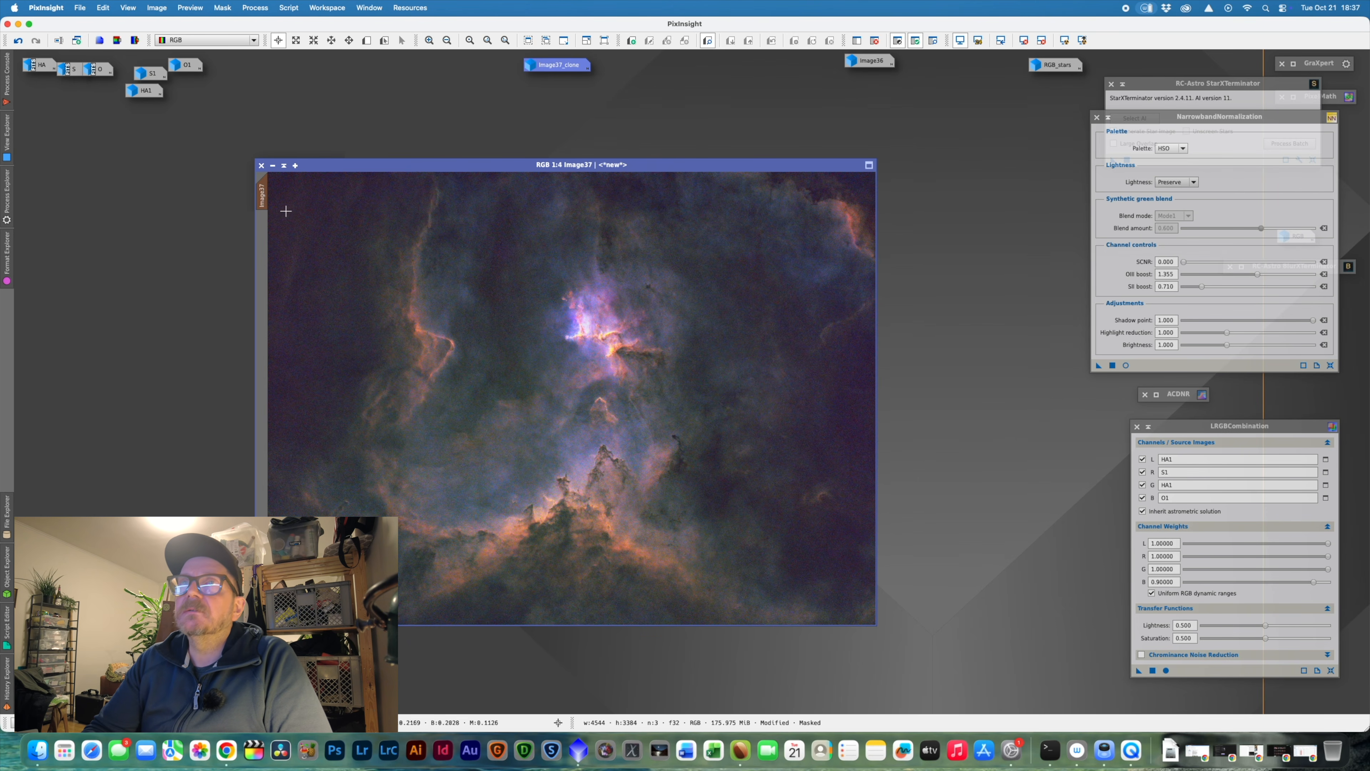
# - Open CurvesTransformation with a real-time preview of Image37, and turn off the inversion of the image's mask
pyautogui.click(222, 7)
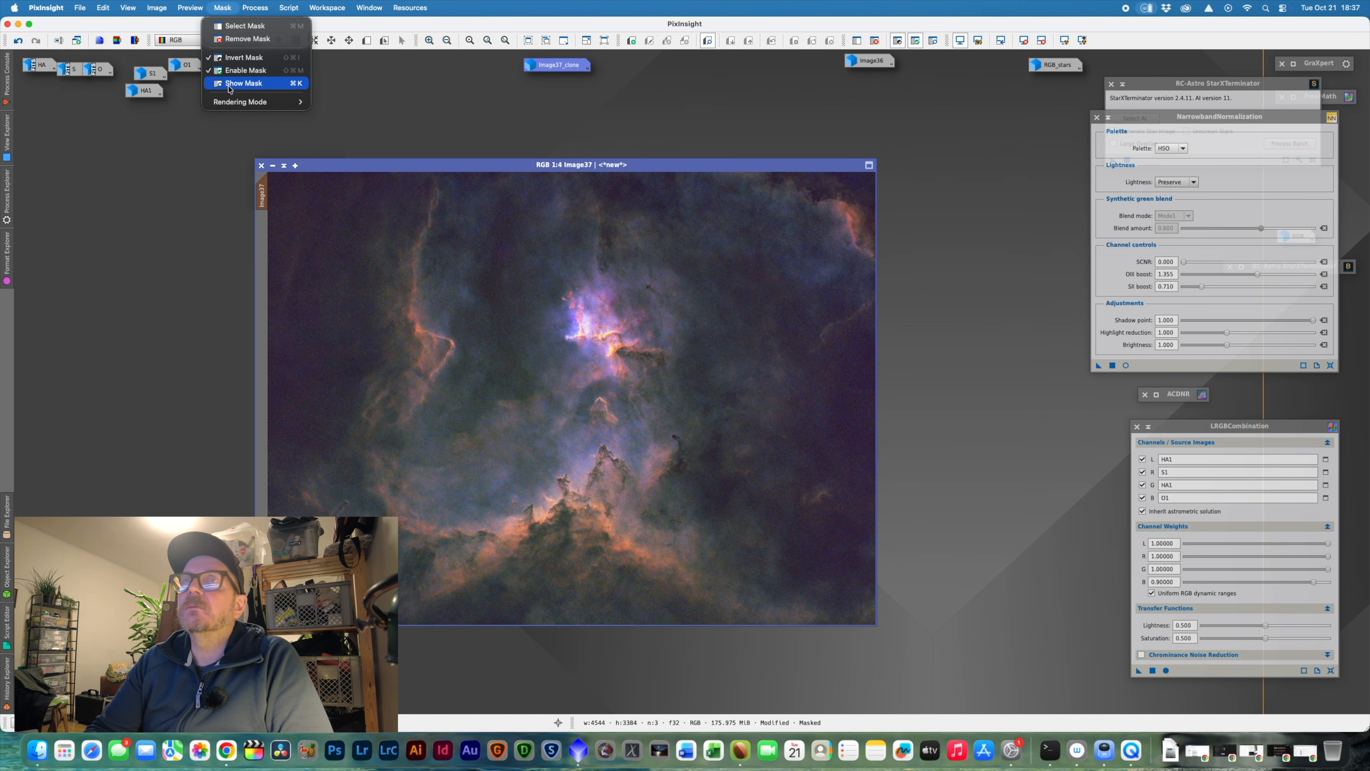
pyautogui.moveTo(255, 7)
pyautogui.moveTo(313, 25)
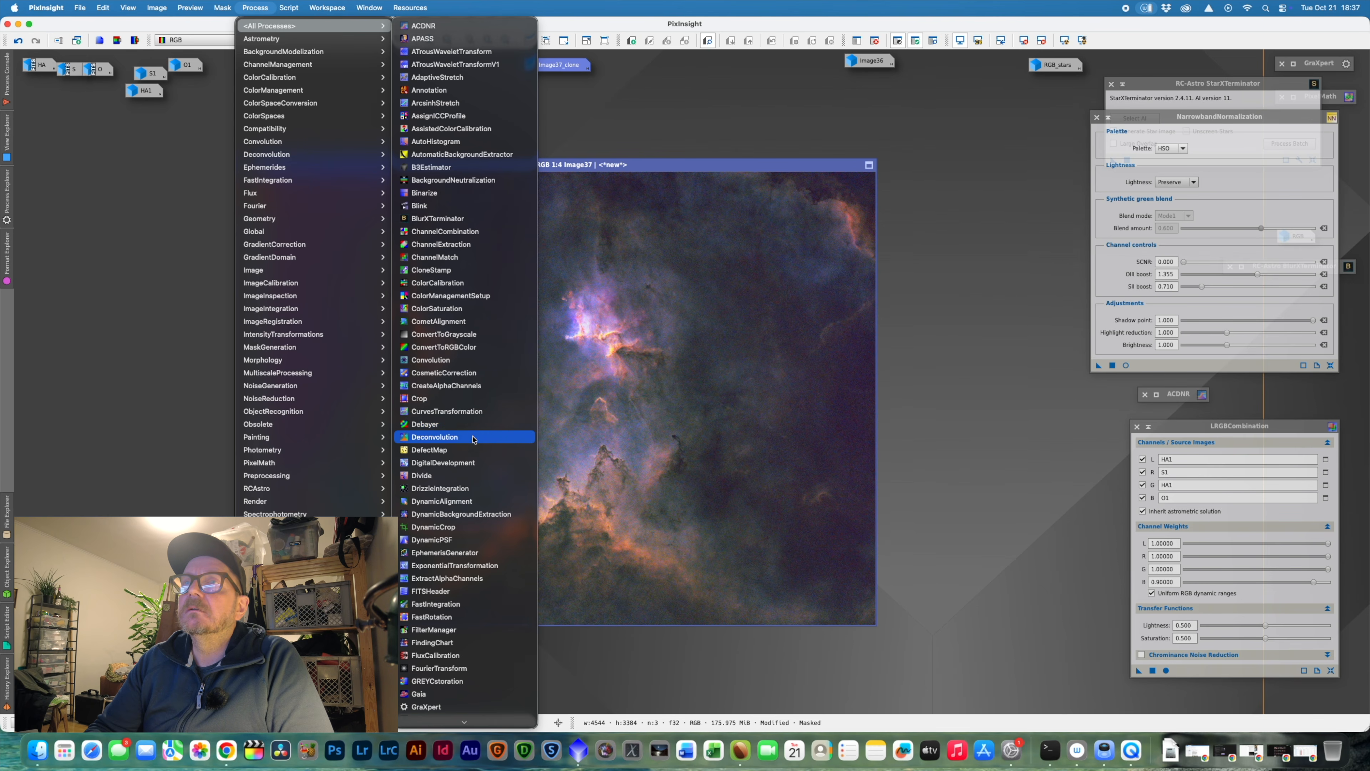
pyautogui.click(474, 412)
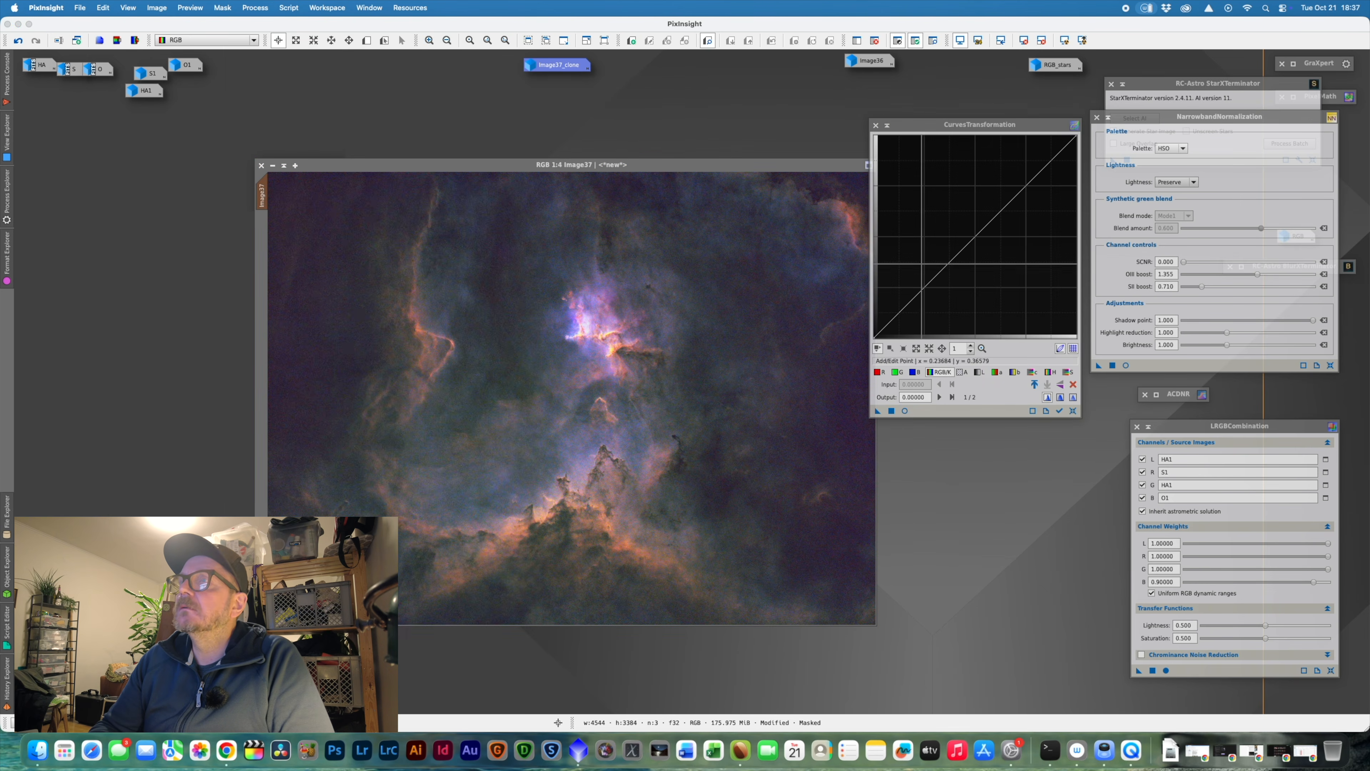
pyautogui.click(905, 410)
pyautogui.click(222, 7)
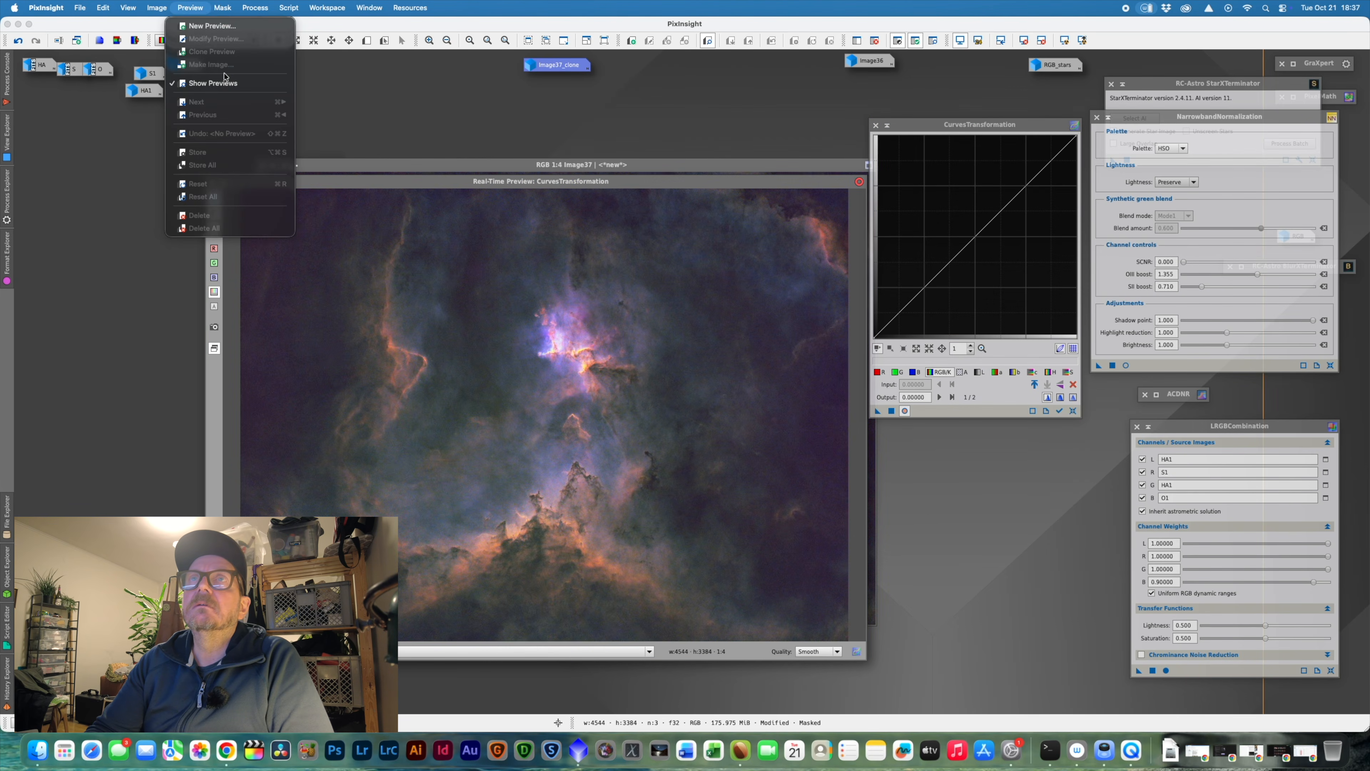
pyautogui.click(239, 57)
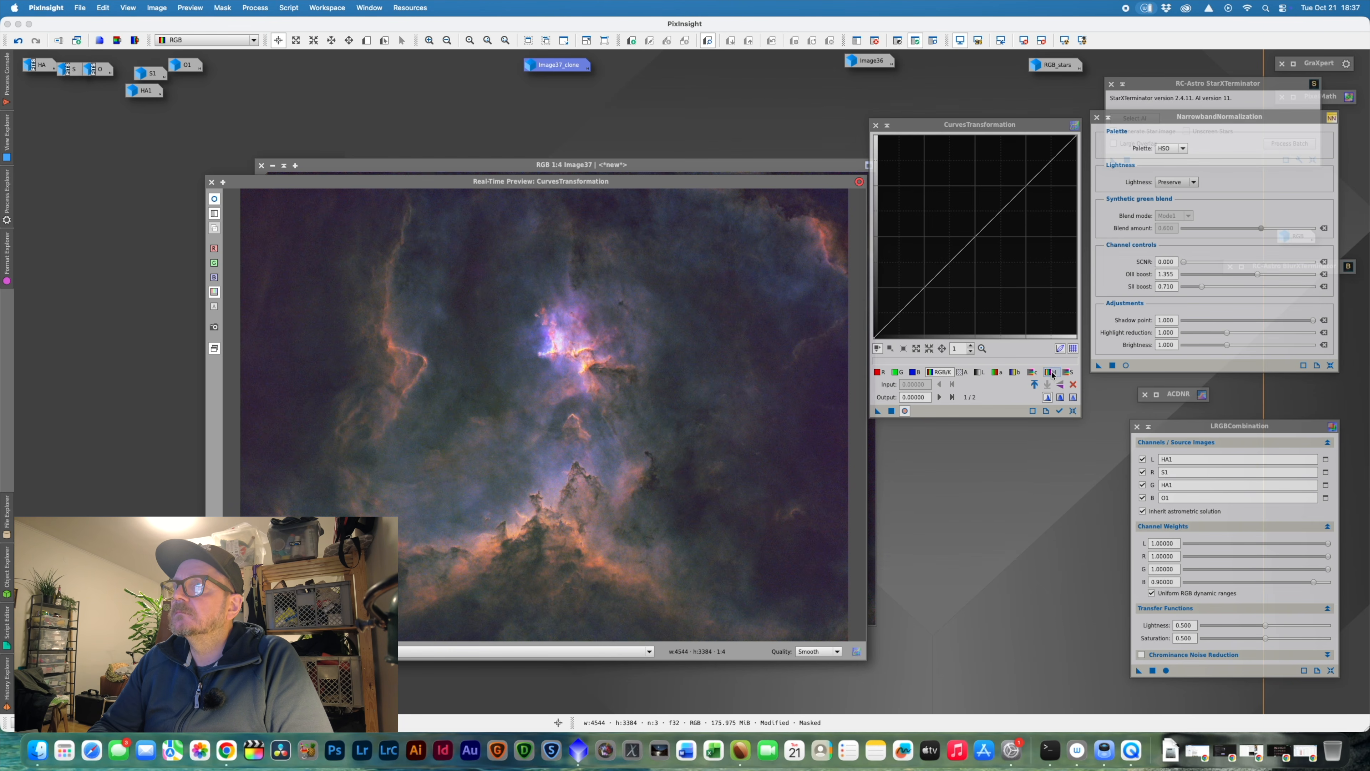
# - Shape the red curve into an S with a raised highlight point and a shadow point at 0.28947 to 0.25000, apply it to Image37 and reset
pyautogui.click(878, 372)
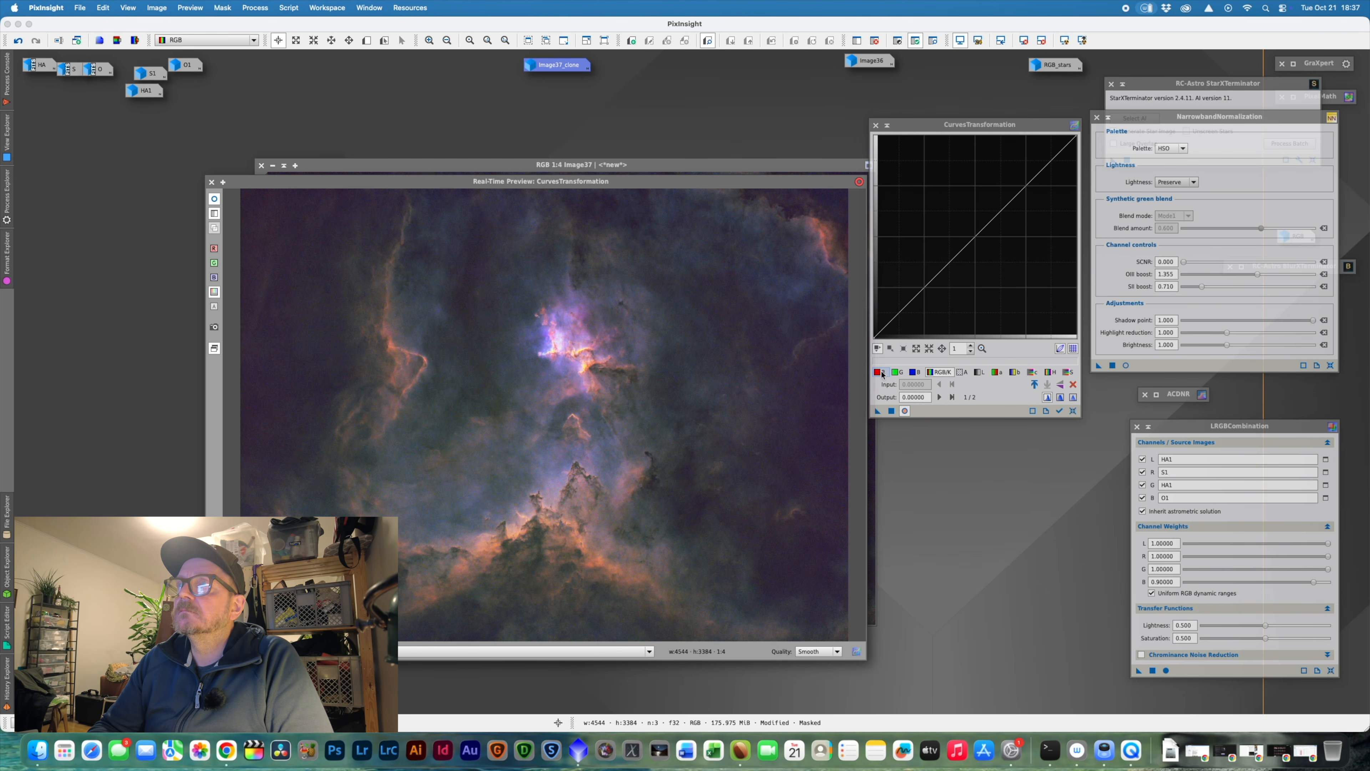
pyautogui.moveTo(950, 263)
pyautogui.mouseDown()
pyautogui.moveTo(950, 285)
pyautogui.moveTo(931, 268)
pyautogui.moveTo(938, 285)
pyautogui.mouseUp()
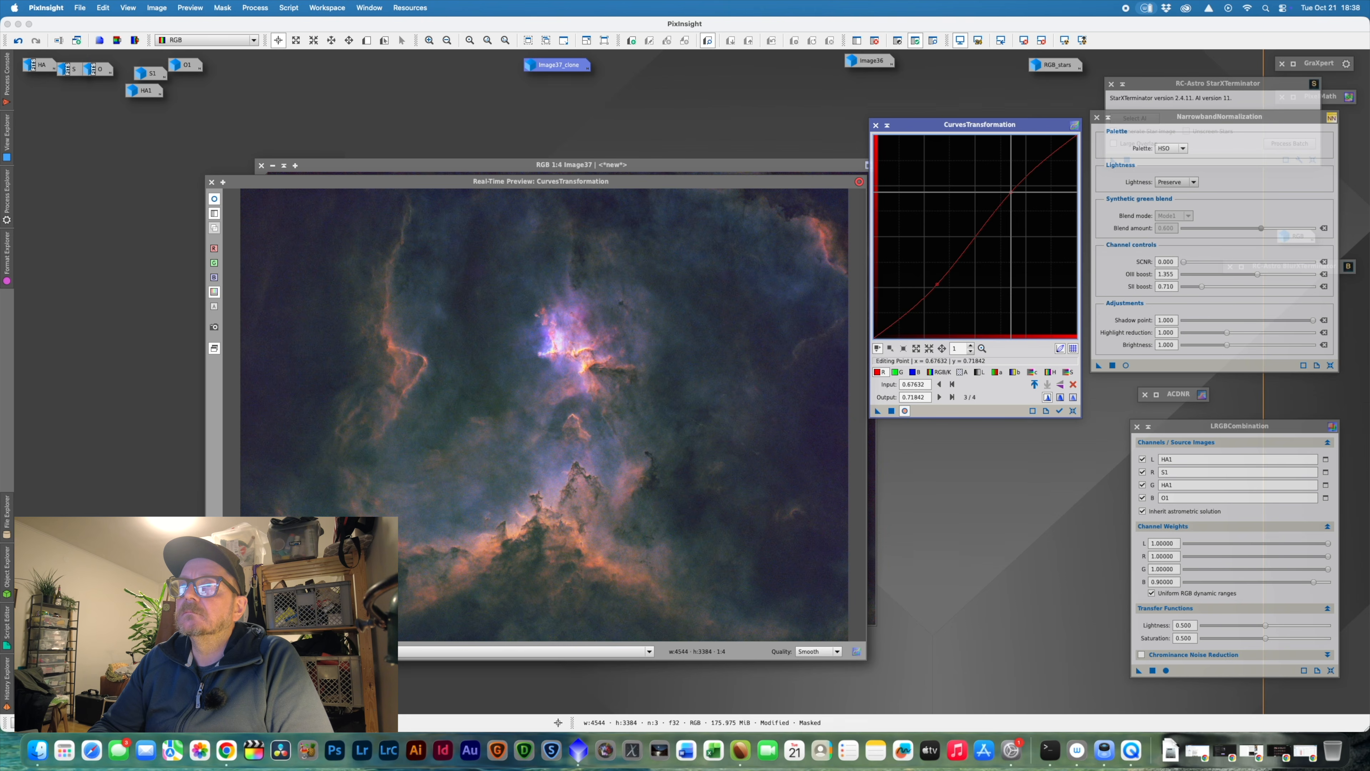
pyautogui.moveTo(1004, 218); pyautogui.dragTo(1004, 184)
pyautogui.moveTo(936, 284); pyautogui.dragTo(933, 288)
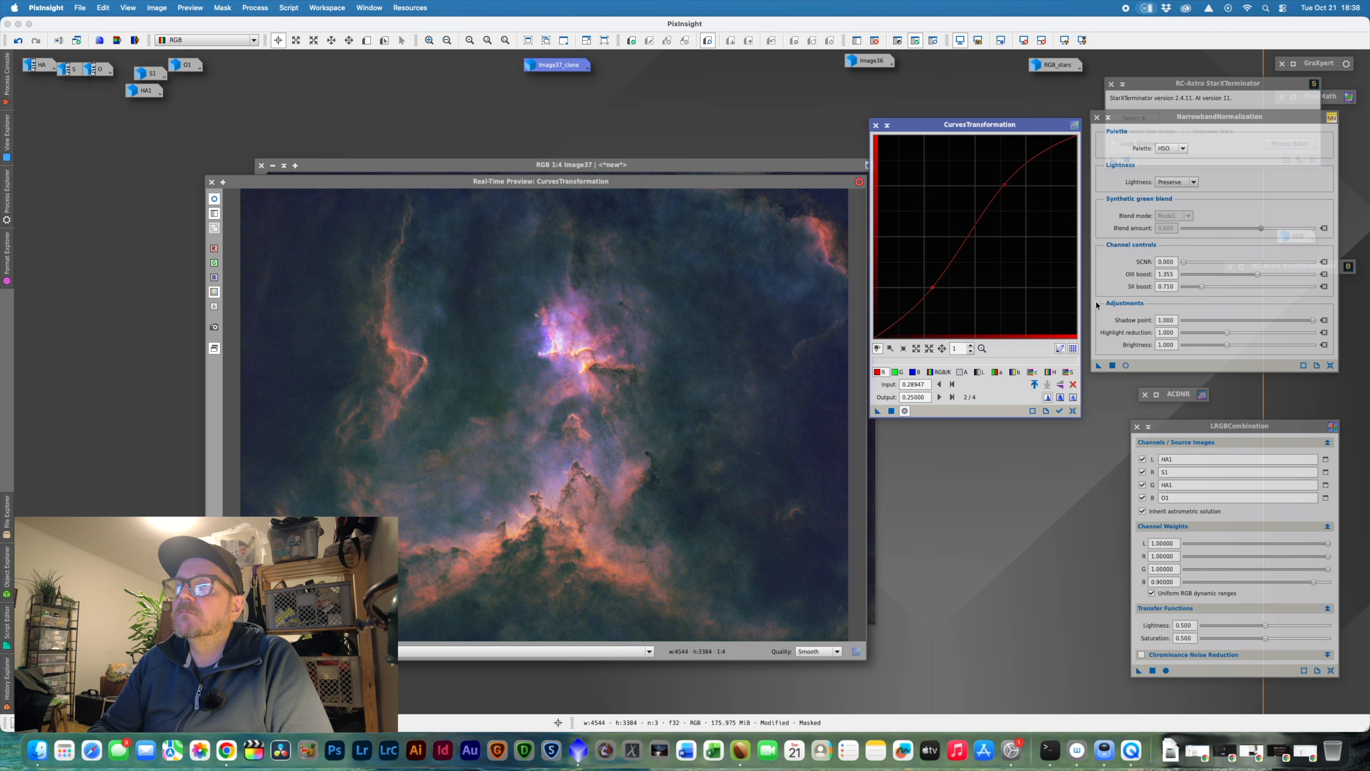
pyautogui.click(1073, 411)
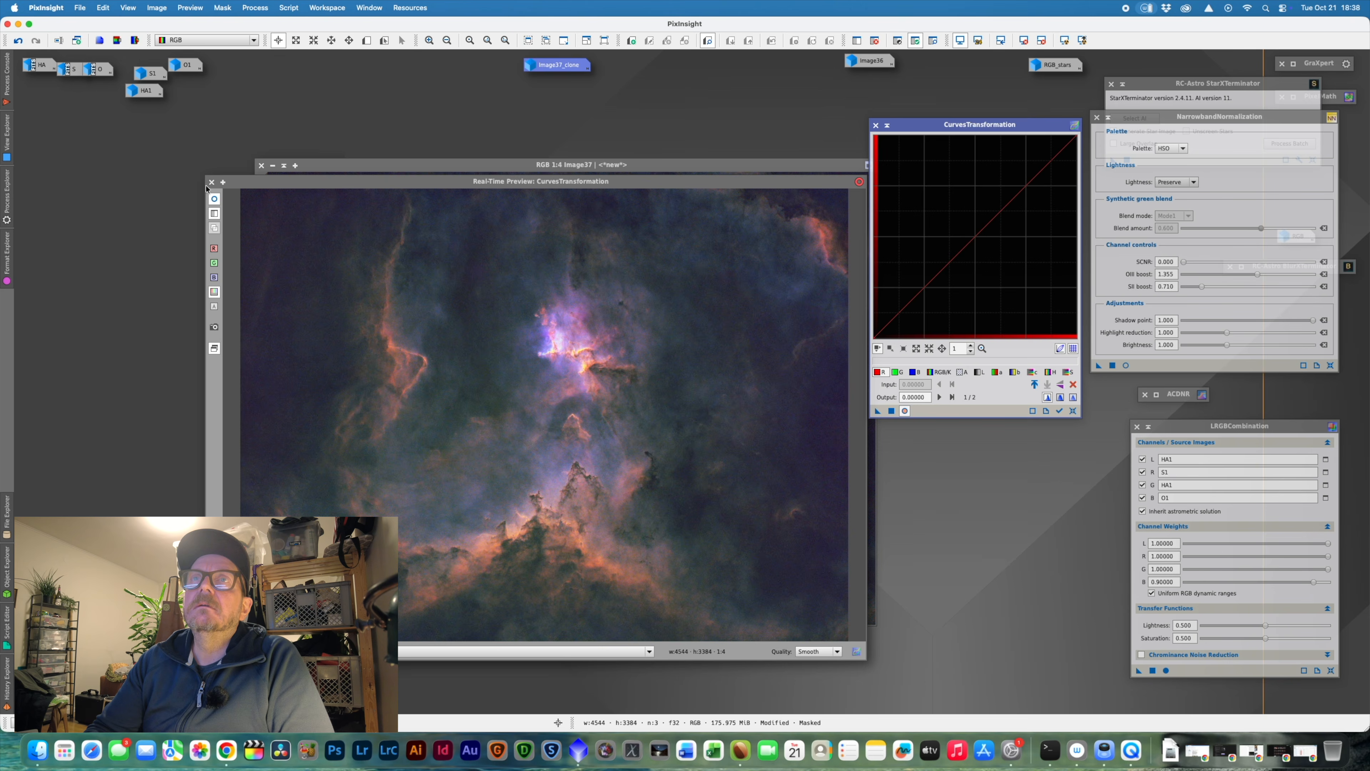
# - Close the real-time preview and CurvesTransformation, remove the mask from Image37, and reposition its window
pyautogui.click(211, 182)
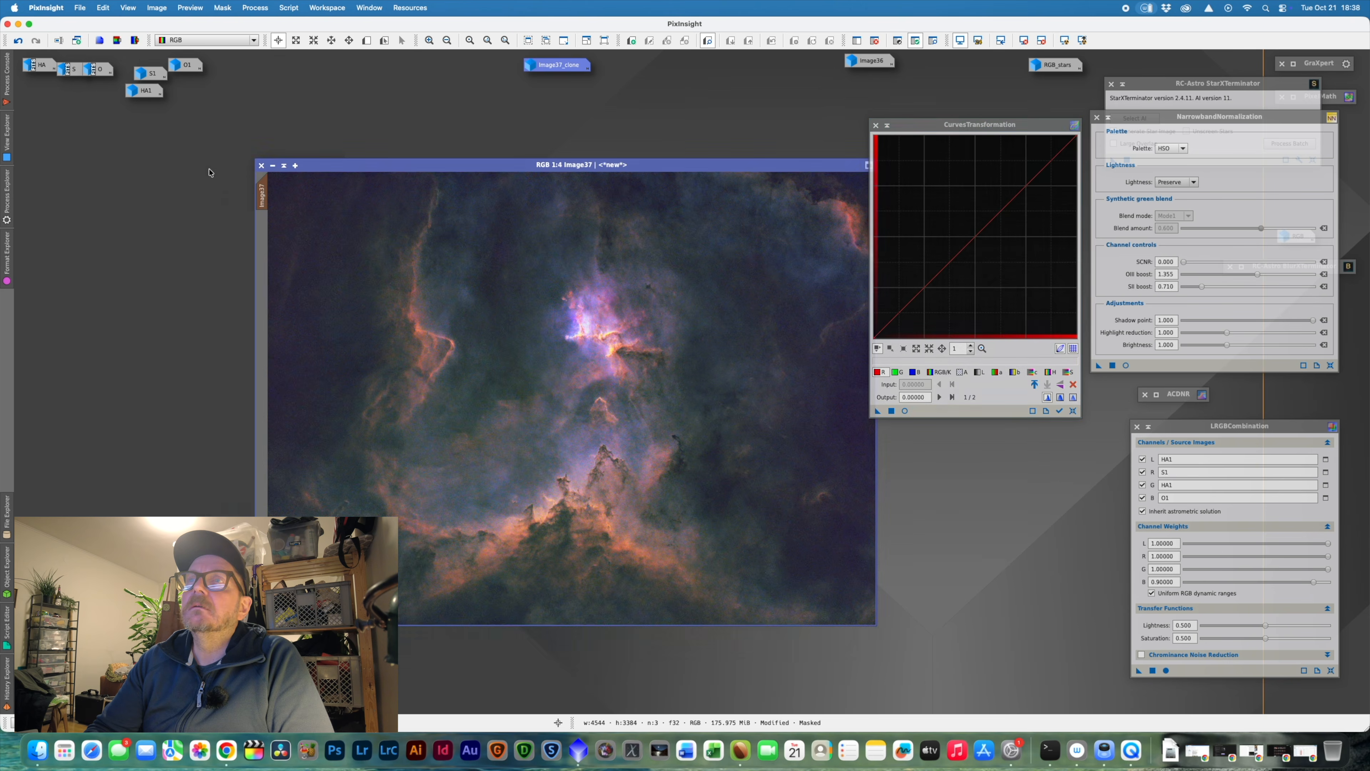
pyautogui.click(876, 125)
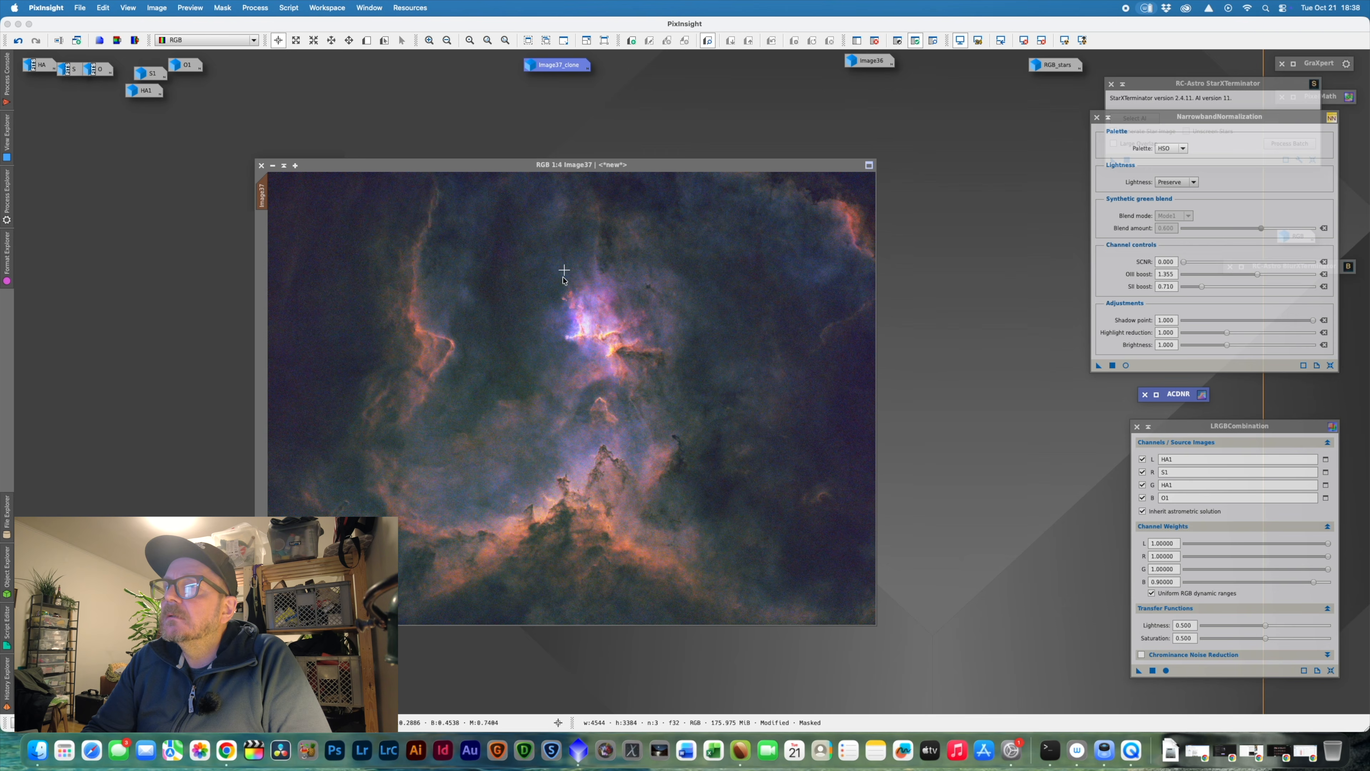
pyautogui.click(222, 6)
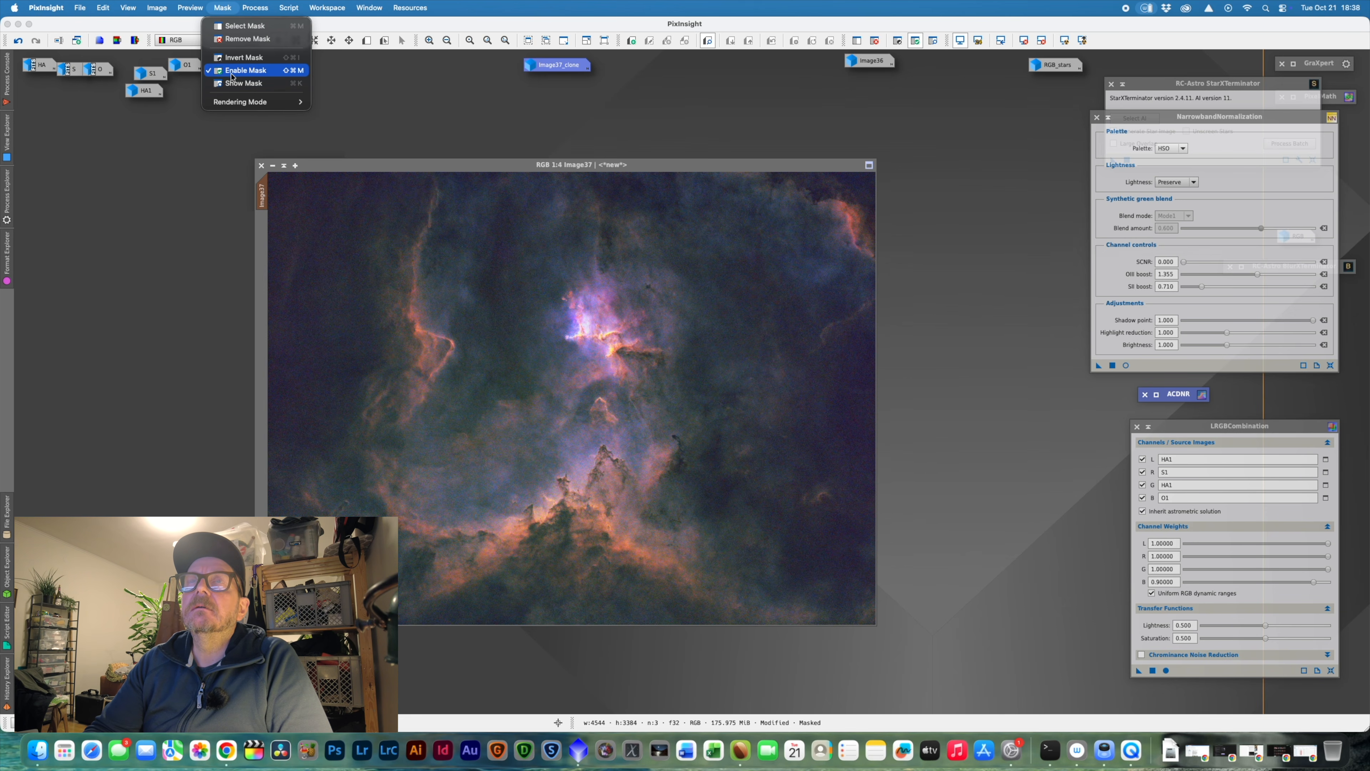
pyautogui.click(252, 41)
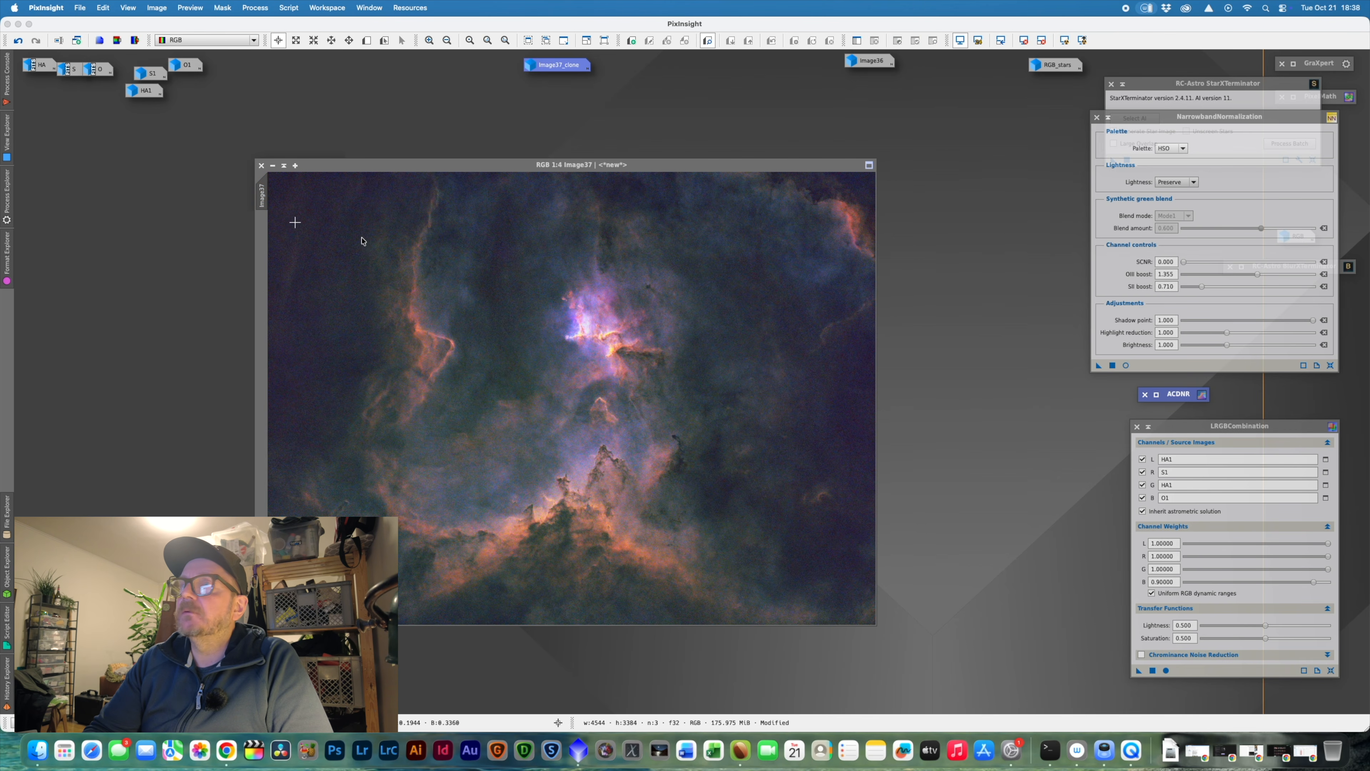
pyautogui.moveTo(627, 164); pyautogui.dragTo(615, 159)
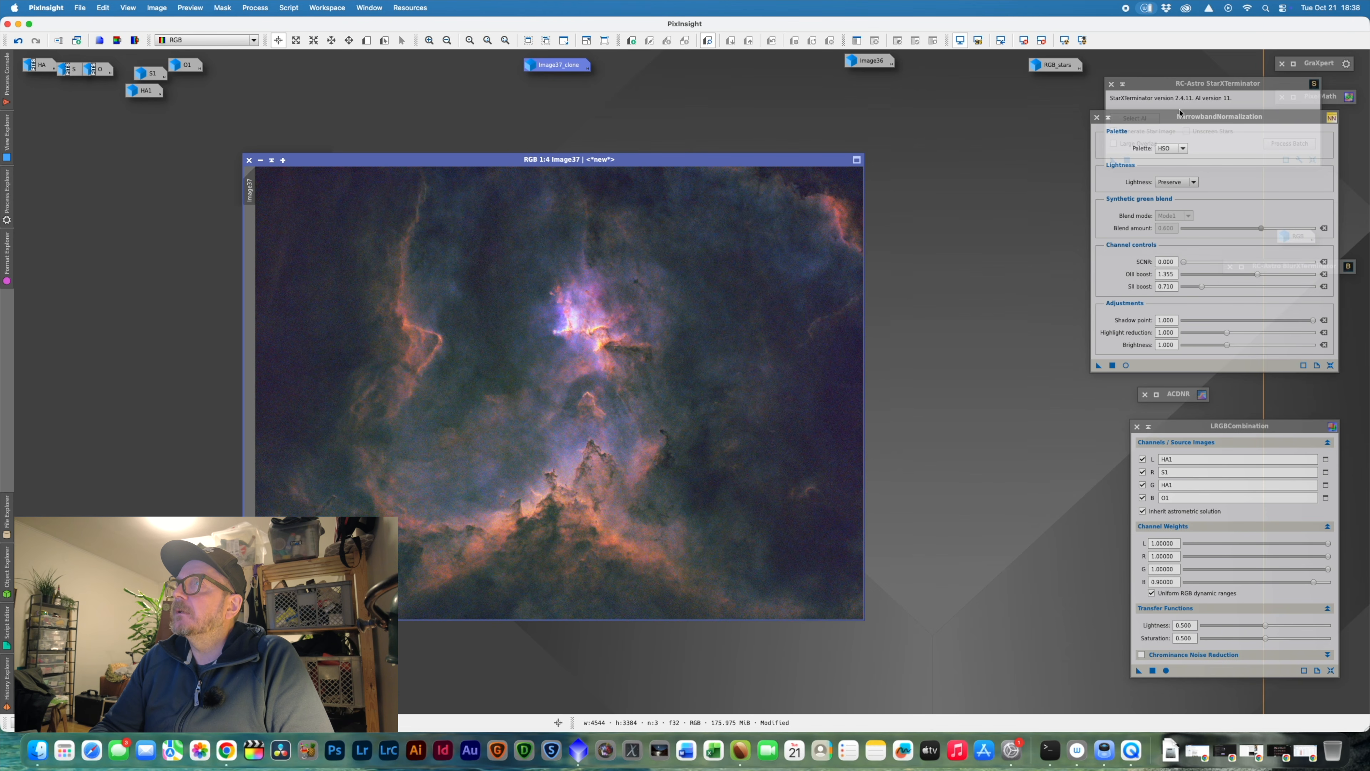
# - Denoise Image37 with GraXpert at strength 1.00 using AI model 2.0.0, and place the denoised result over the original
pyautogui.doubleClick(1306, 66)
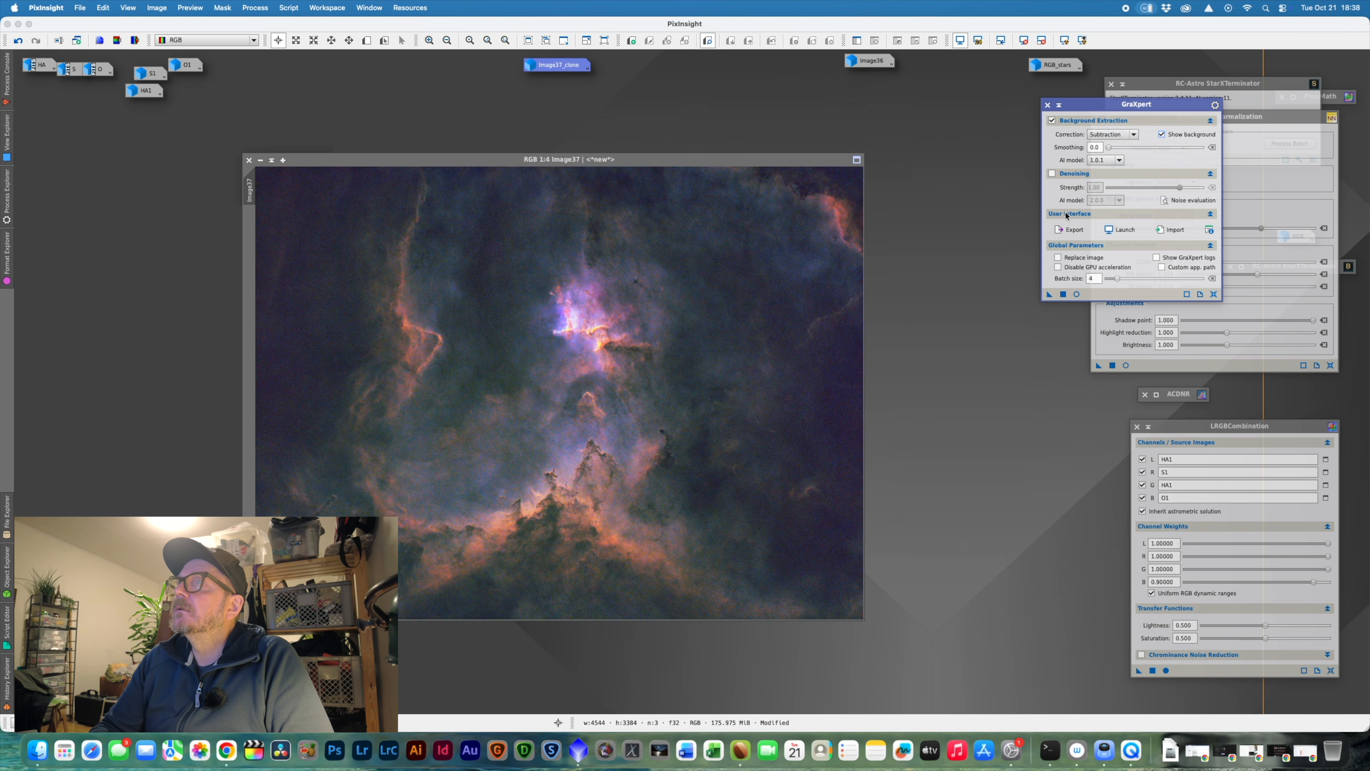
pyautogui.click(1052, 175)
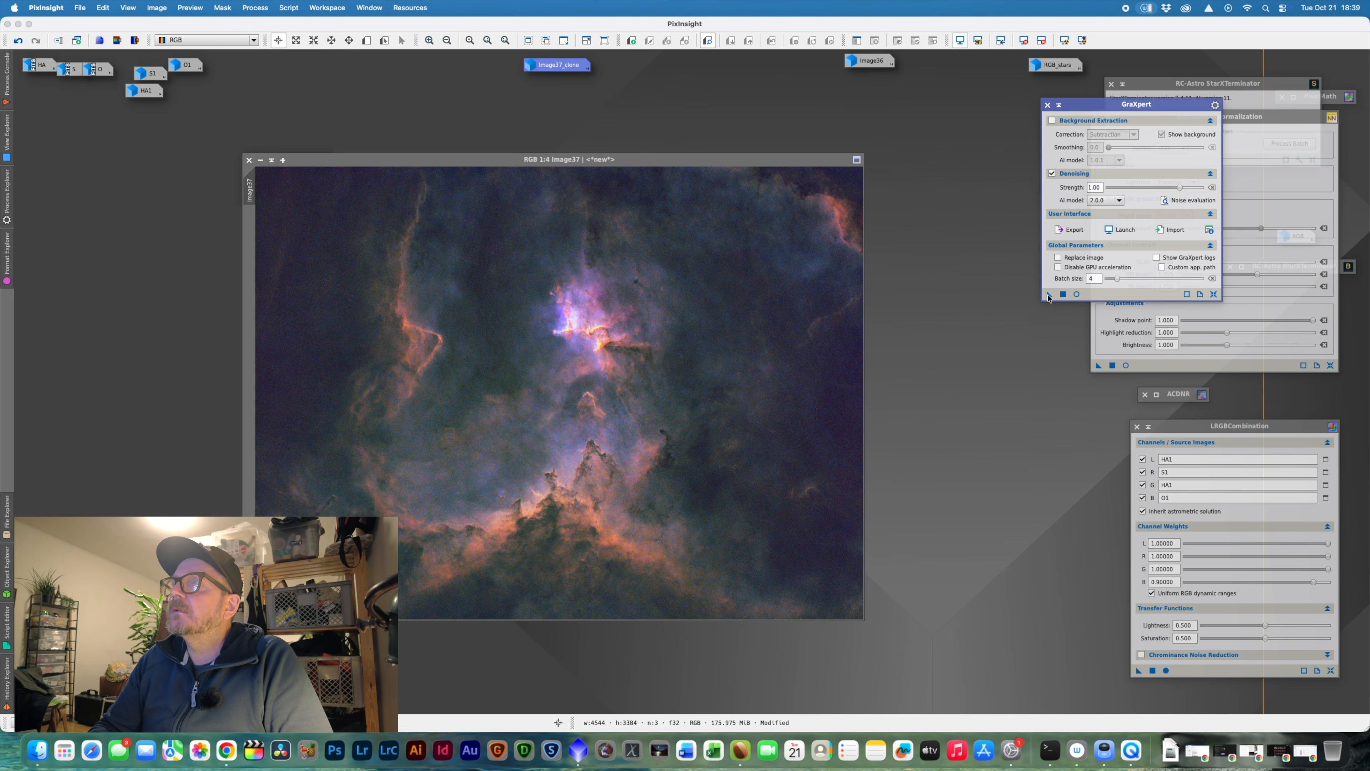
pyautogui.moveTo(1007, 313); pyautogui.dragTo(711, 380)
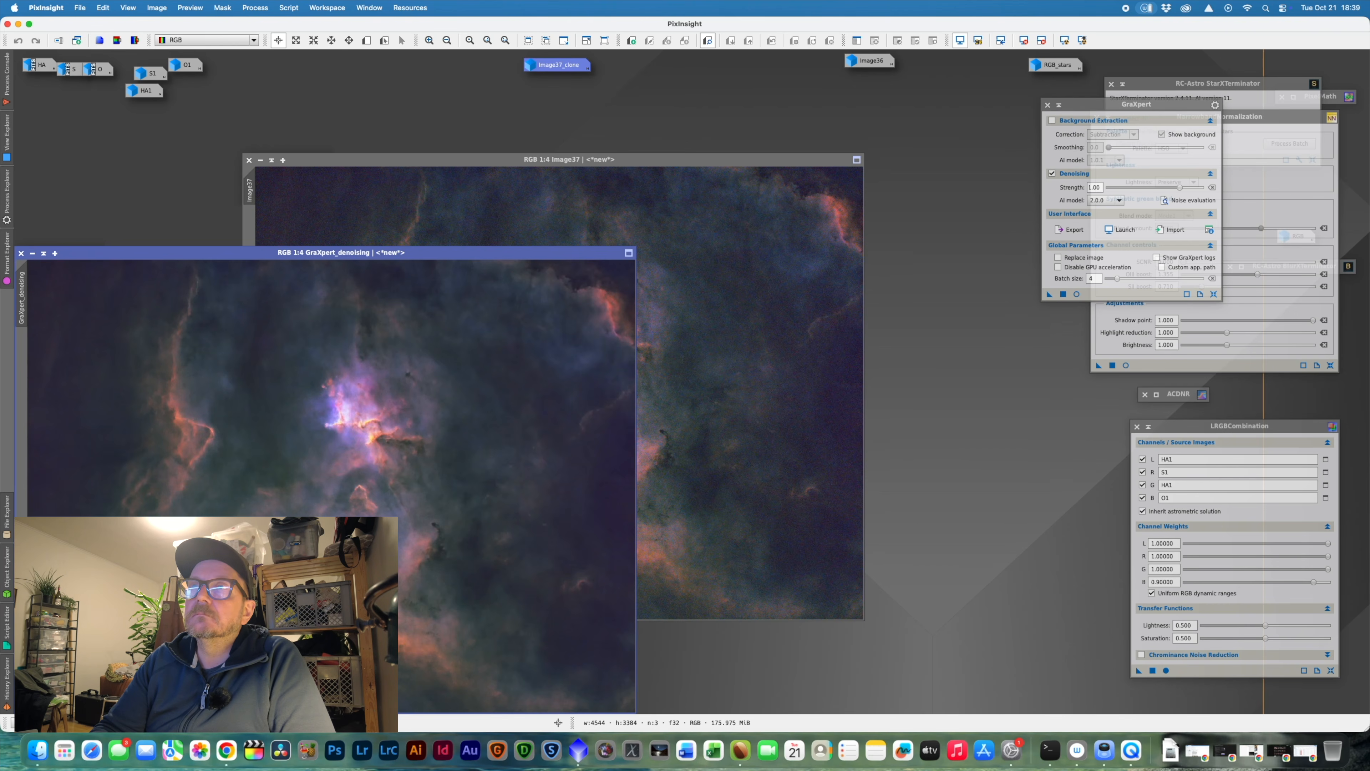
pyautogui.moveTo(505, 253); pyautogui.dragTo(768, 113)
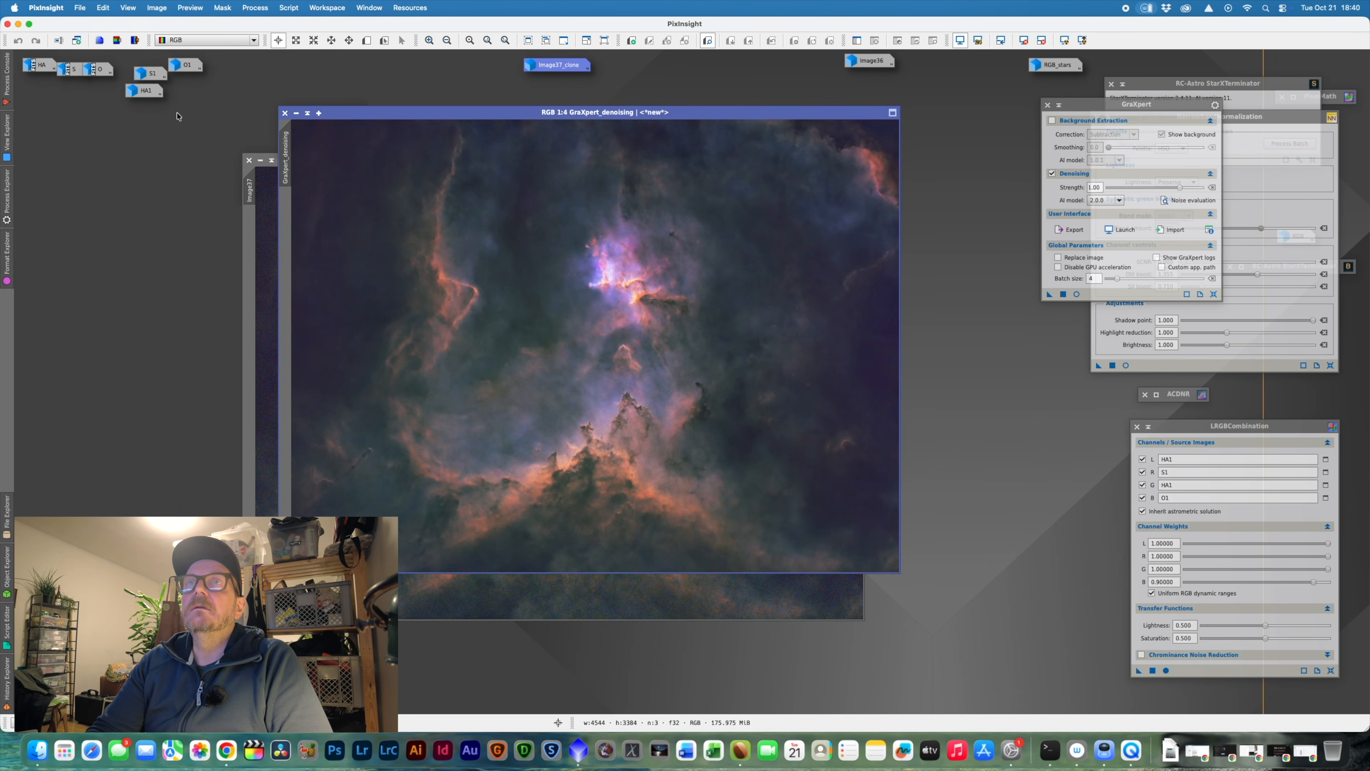
# - Start saving the denoised image under a new name, and create the folder Melotte15_251021_k2 inside 20251020_Melotte15
pyautogui.click(81, 6)
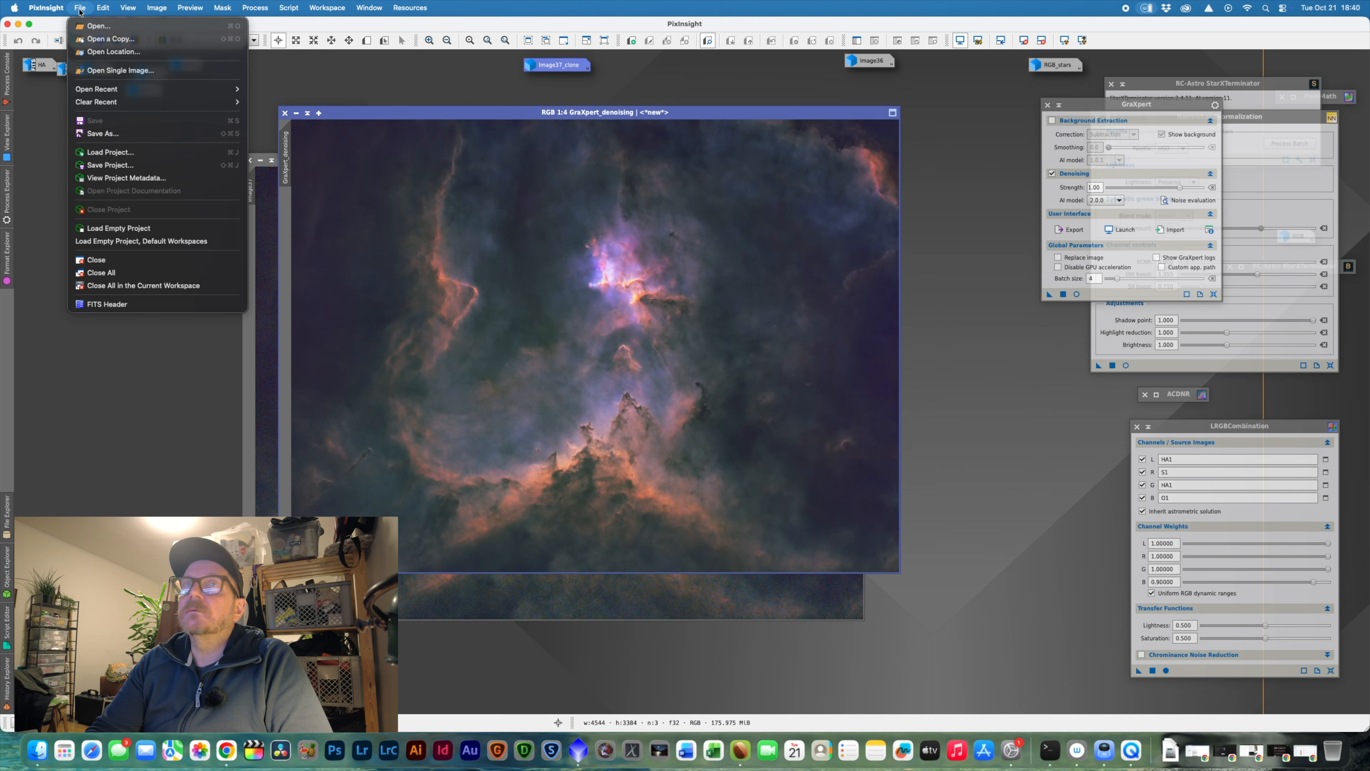
pyautogui.click(124, 133)
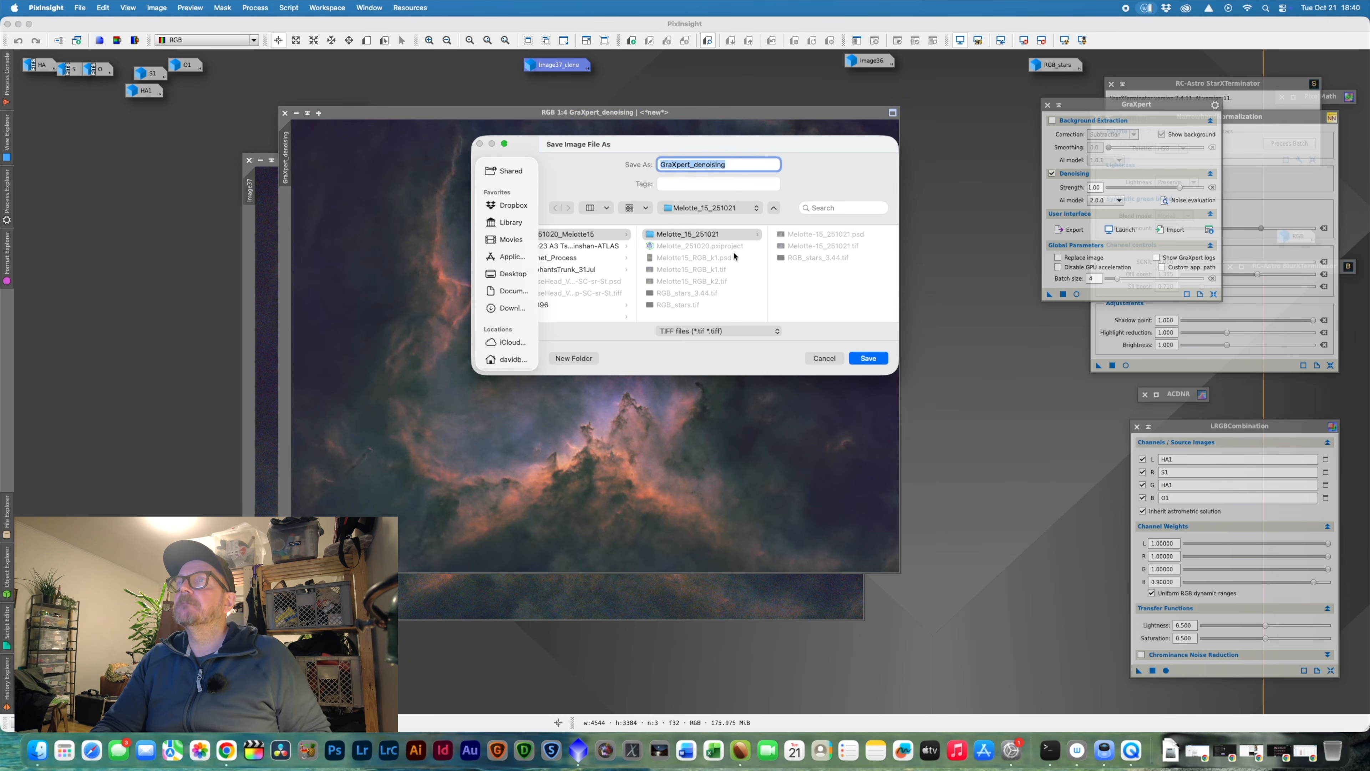
pyautogui.click(601, 238)
pyautogui.click(589, 359)
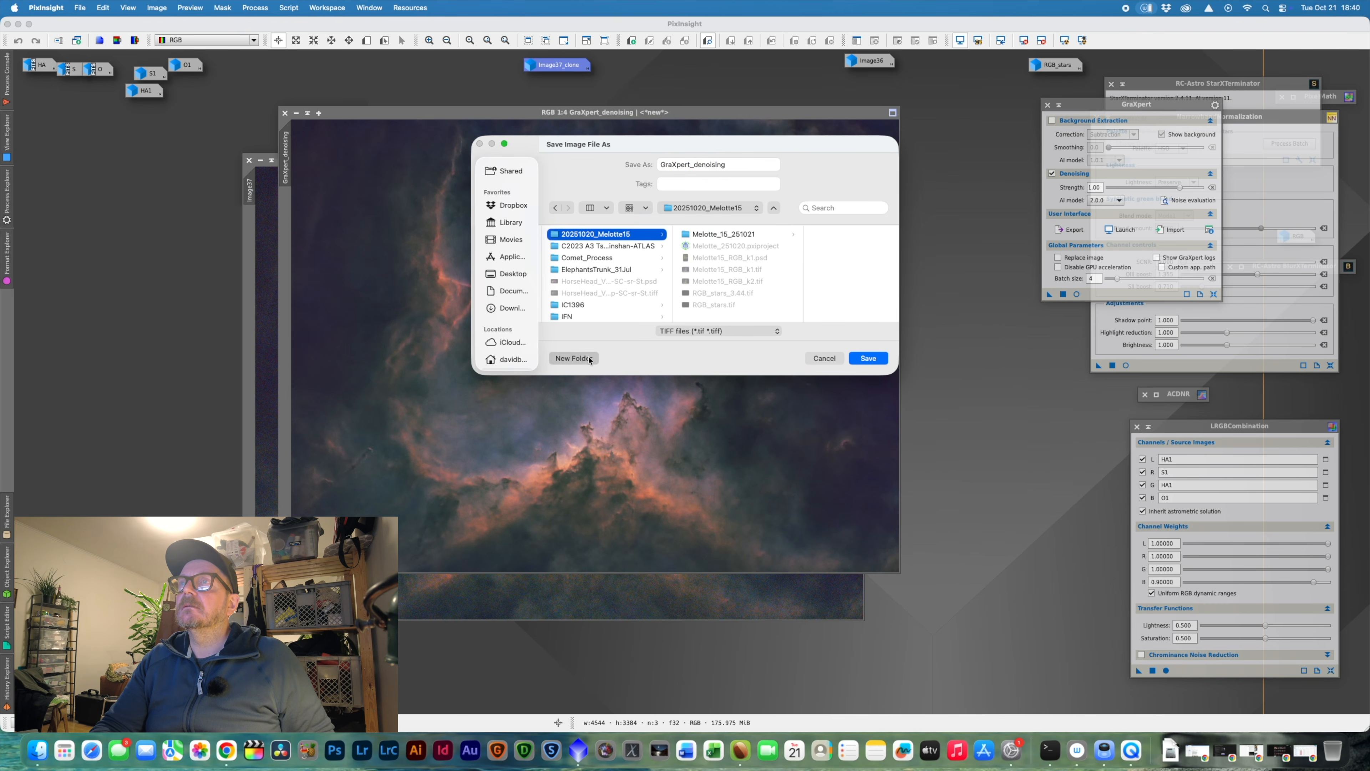
pyautogui.write('Mel')
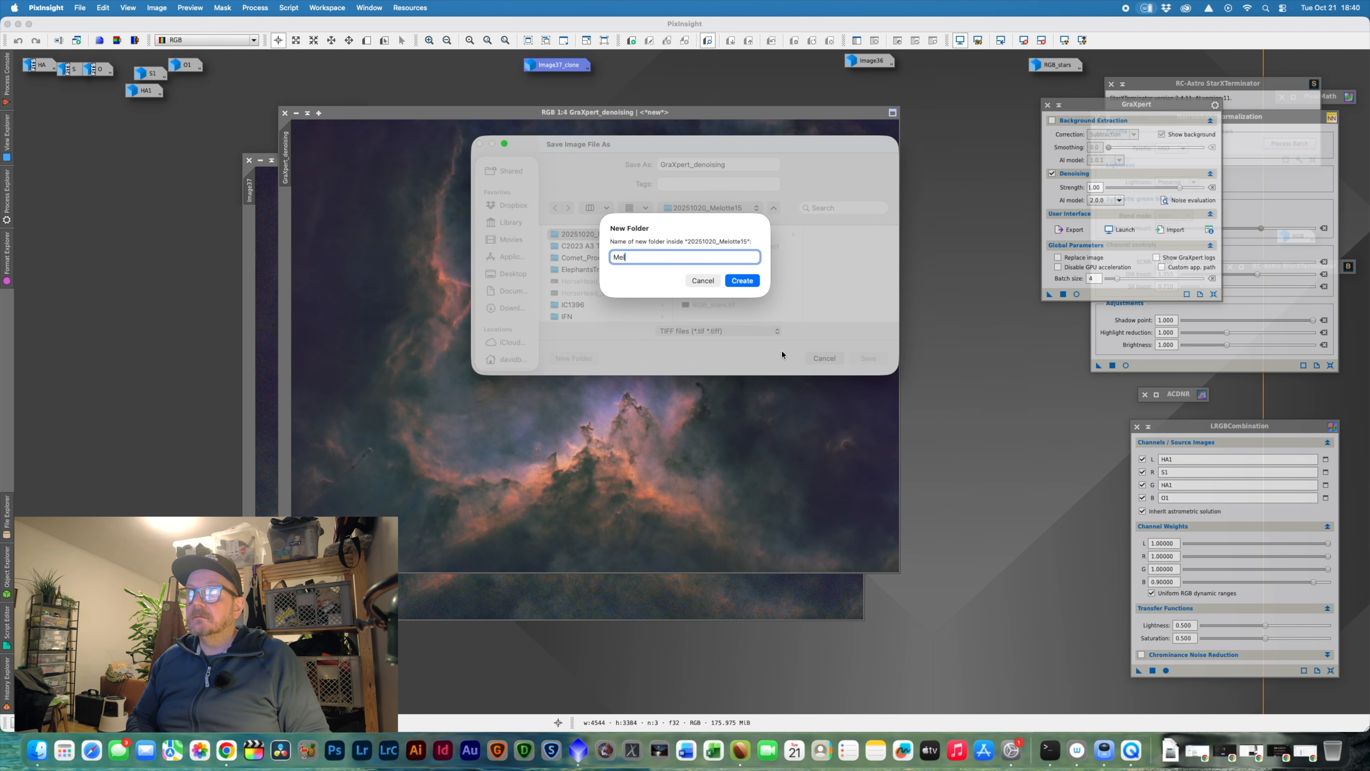
pyautogui.write('otte15_')
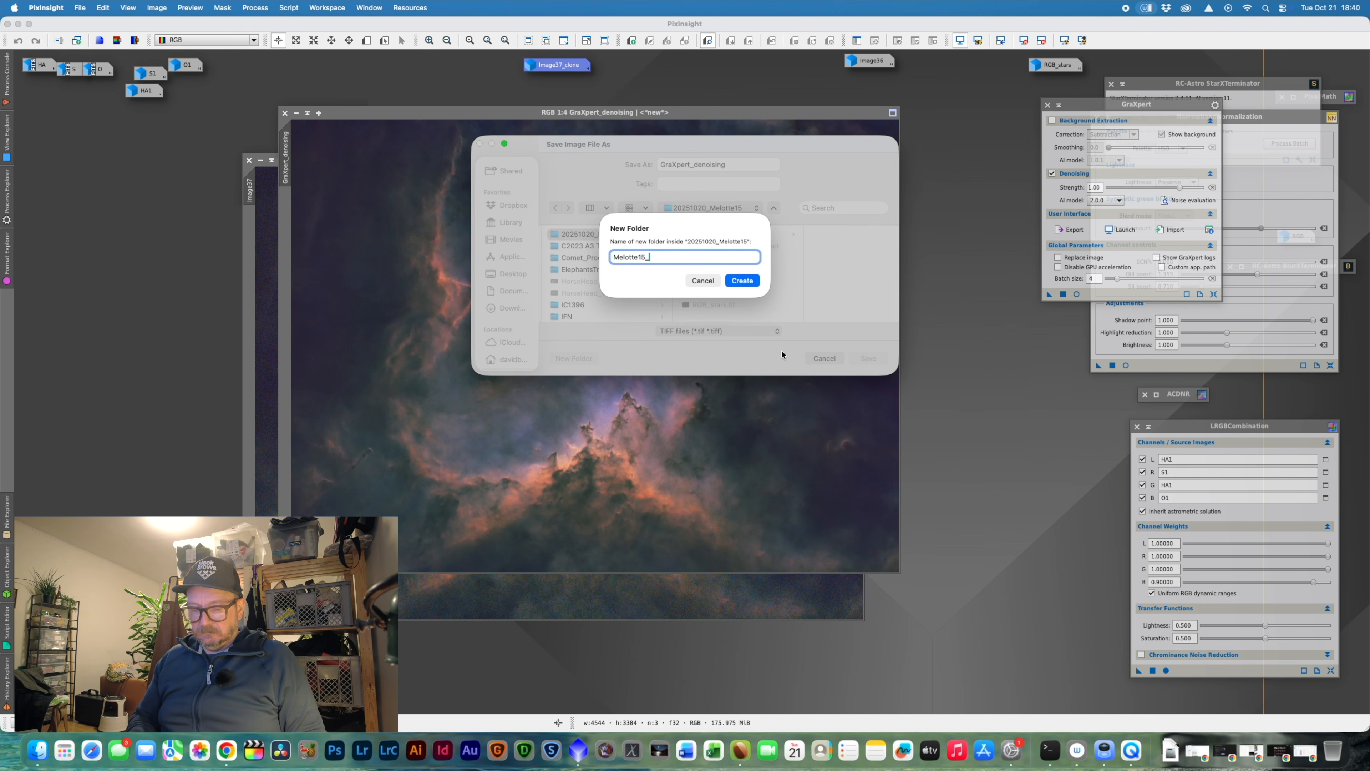
pyautogui.write('251021_k2')
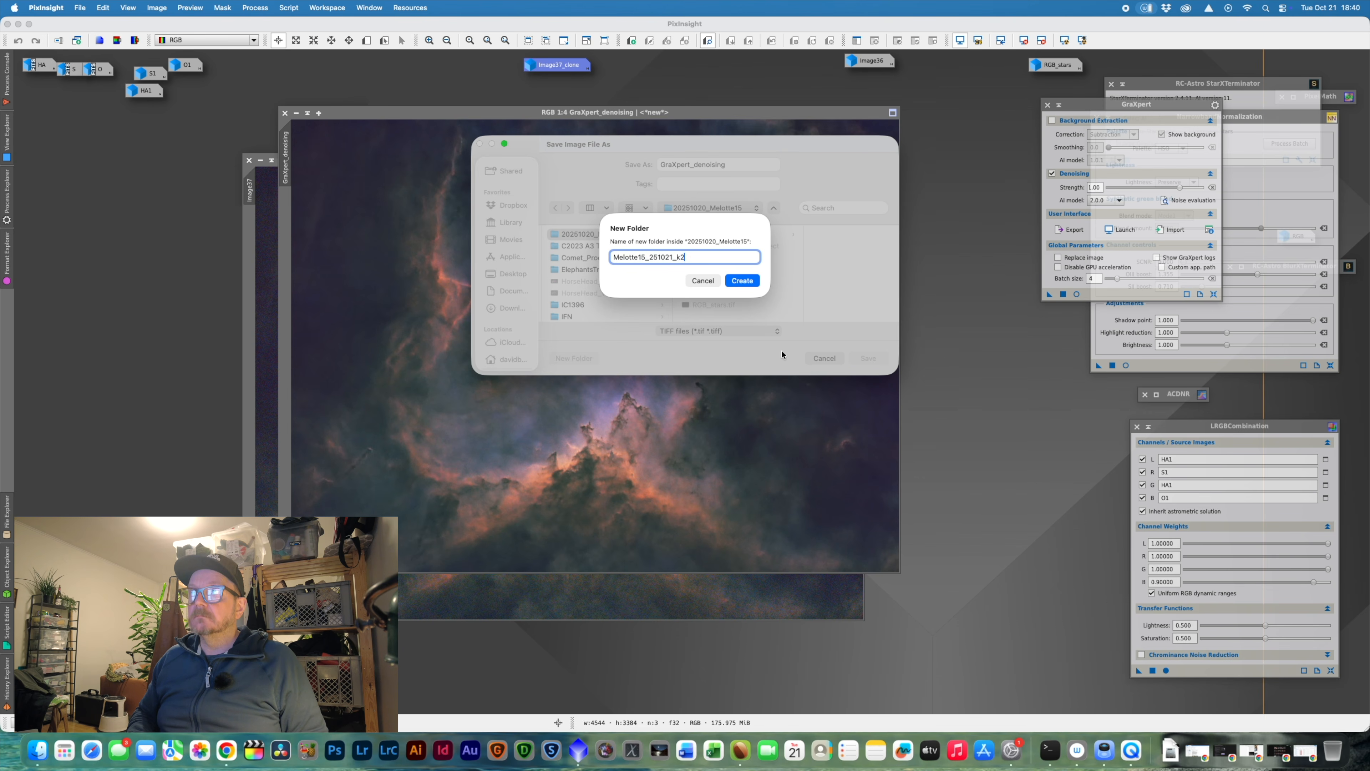
pyautogui.press('Return')
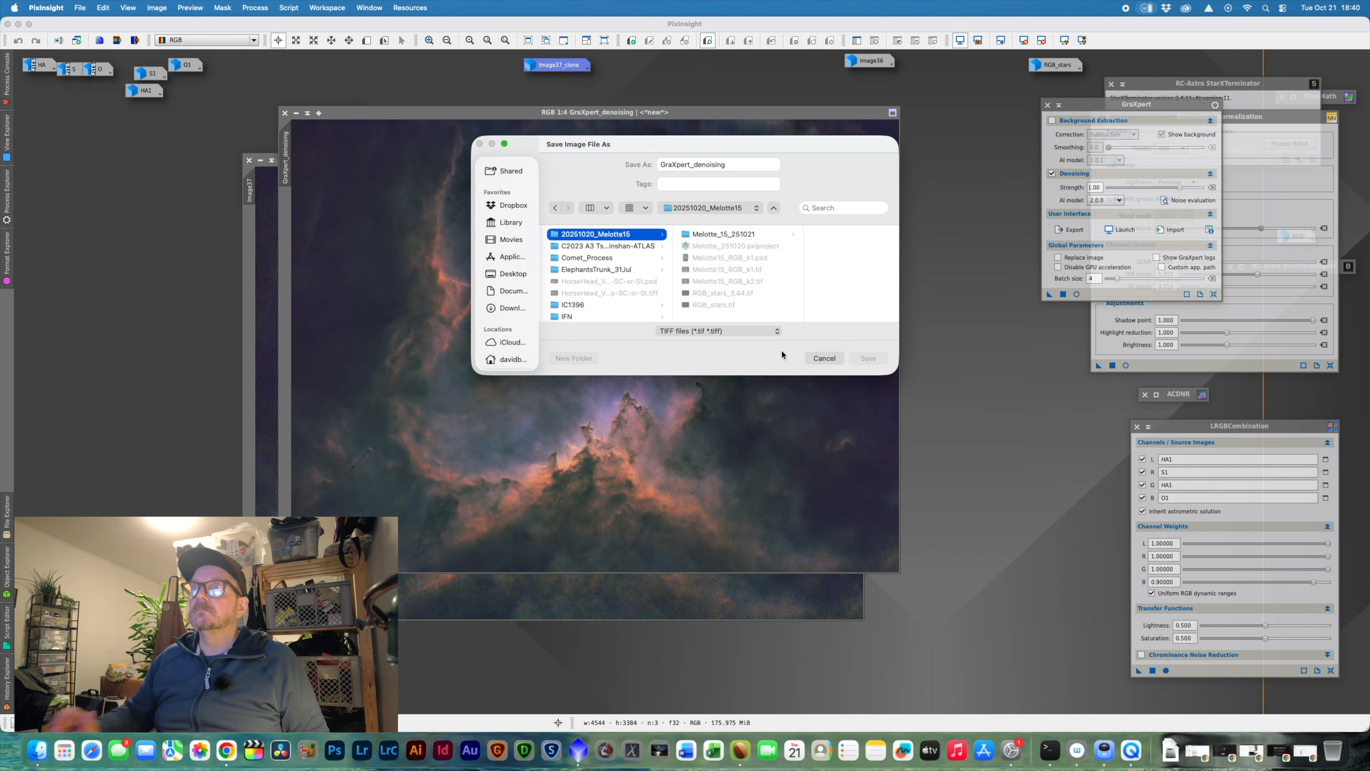
# - Save the denoised image in the new folder as Melotte15_RGB_251021, a 16-bit unsigned integer TIFF
pyautogui.doubleClick(696, 163)
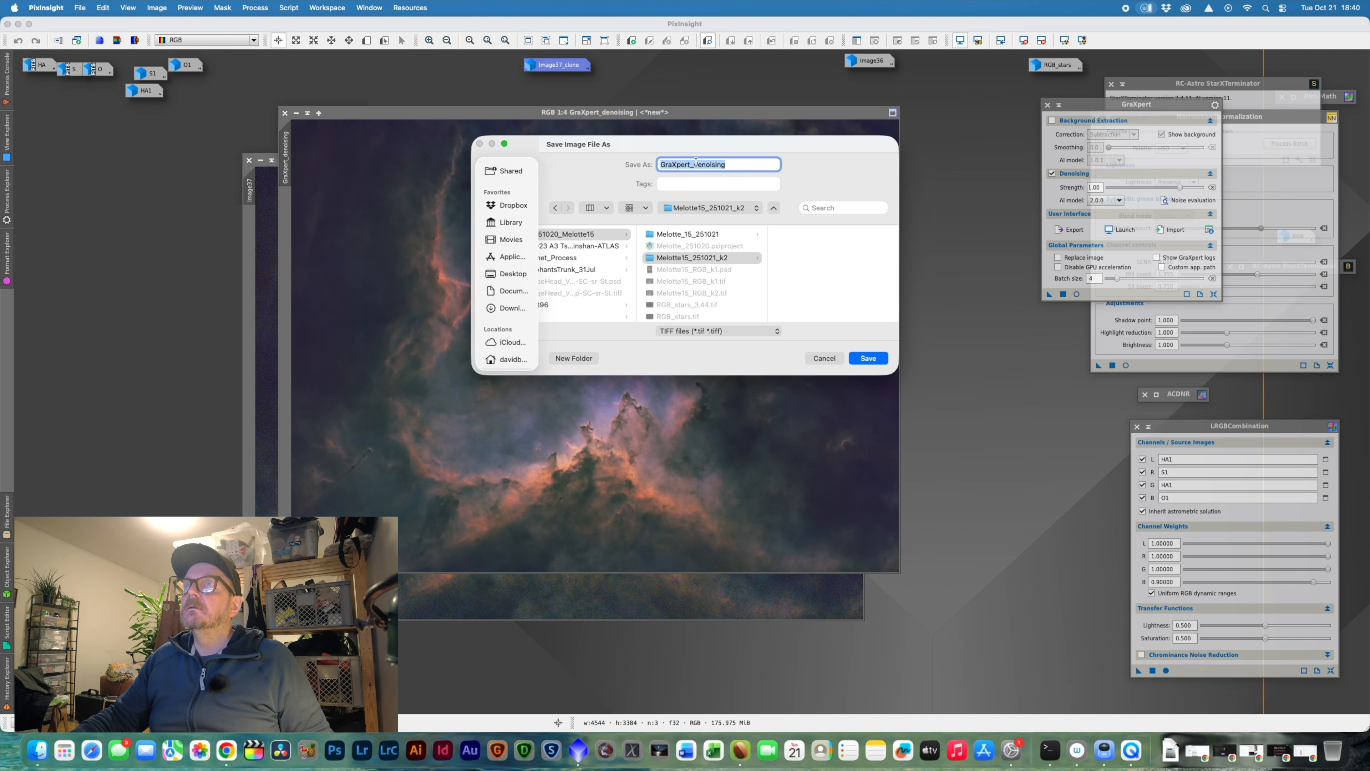
pyautogui.write('R')
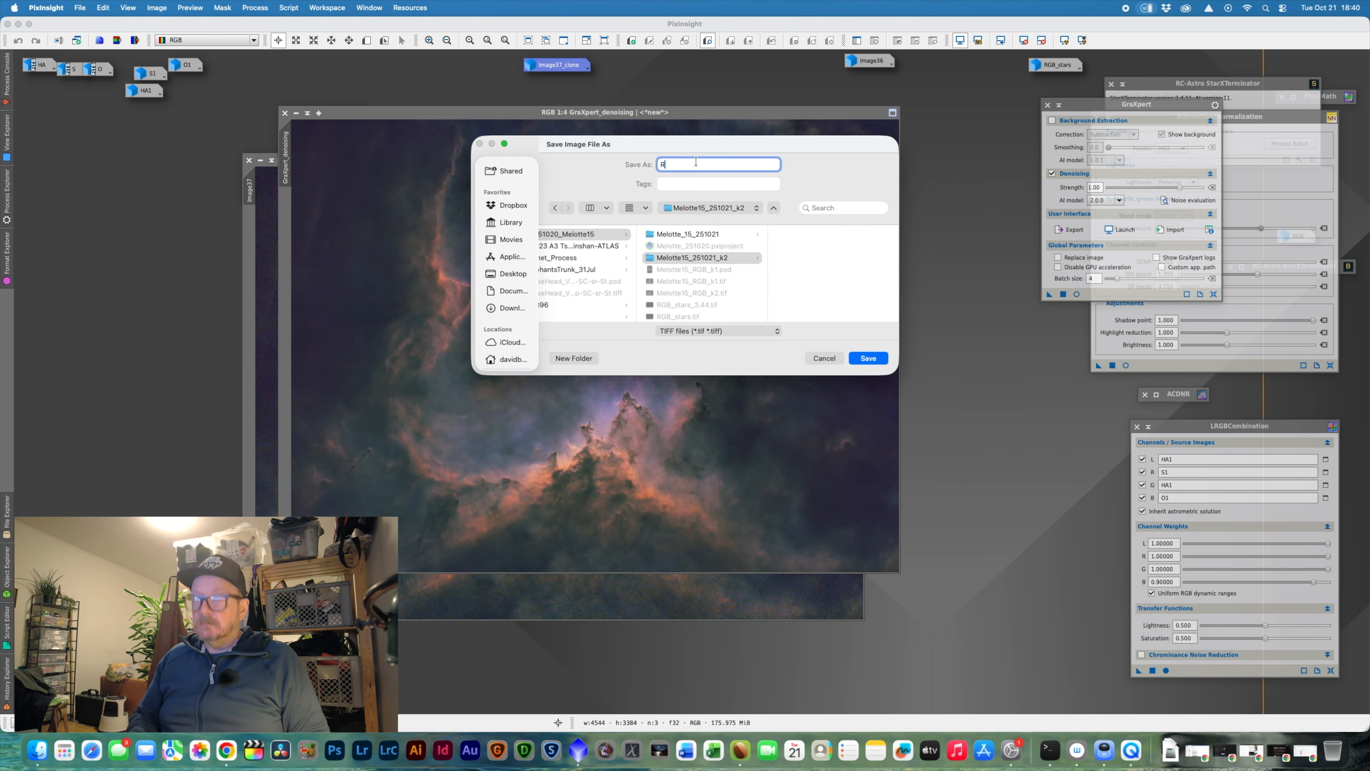
pyautogui.press('BackSpace')
pyautogui.write('Melotte')
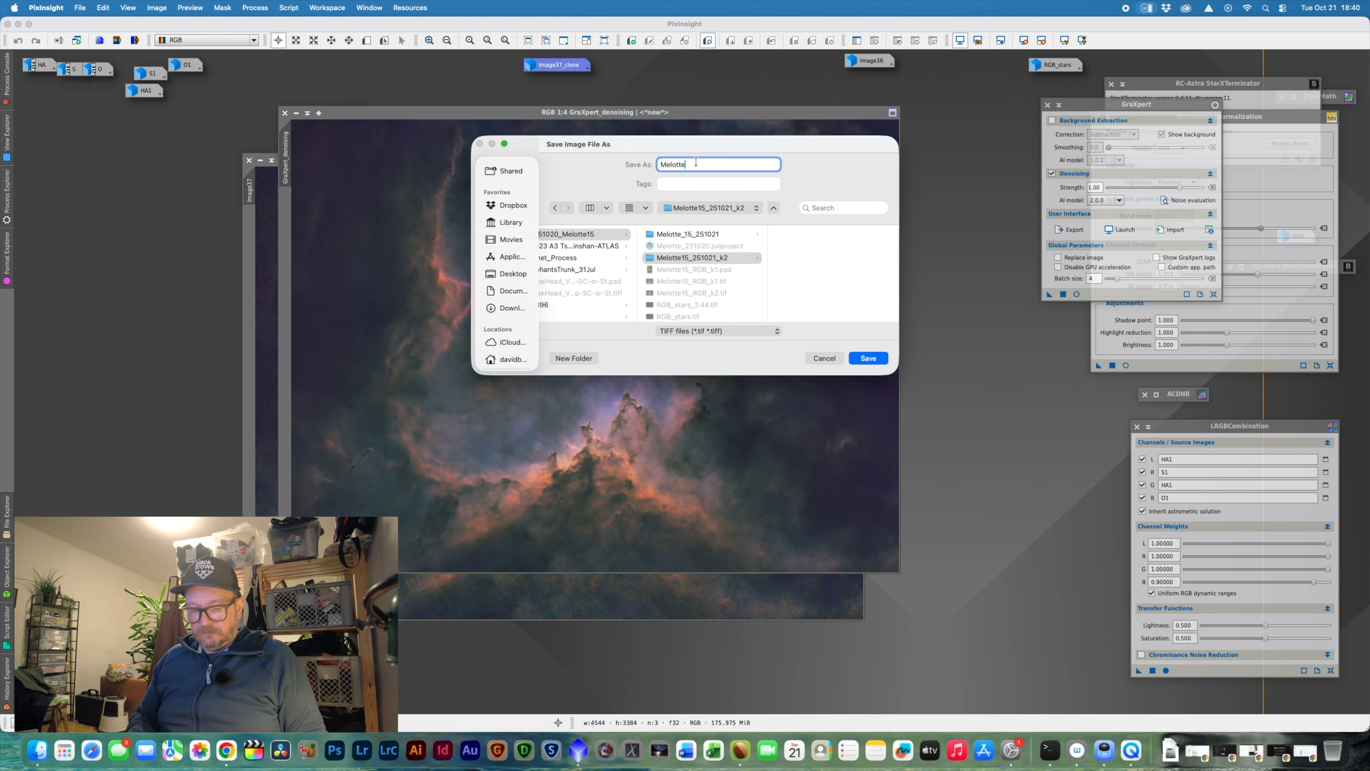
pyautogui.write('15_RGB')
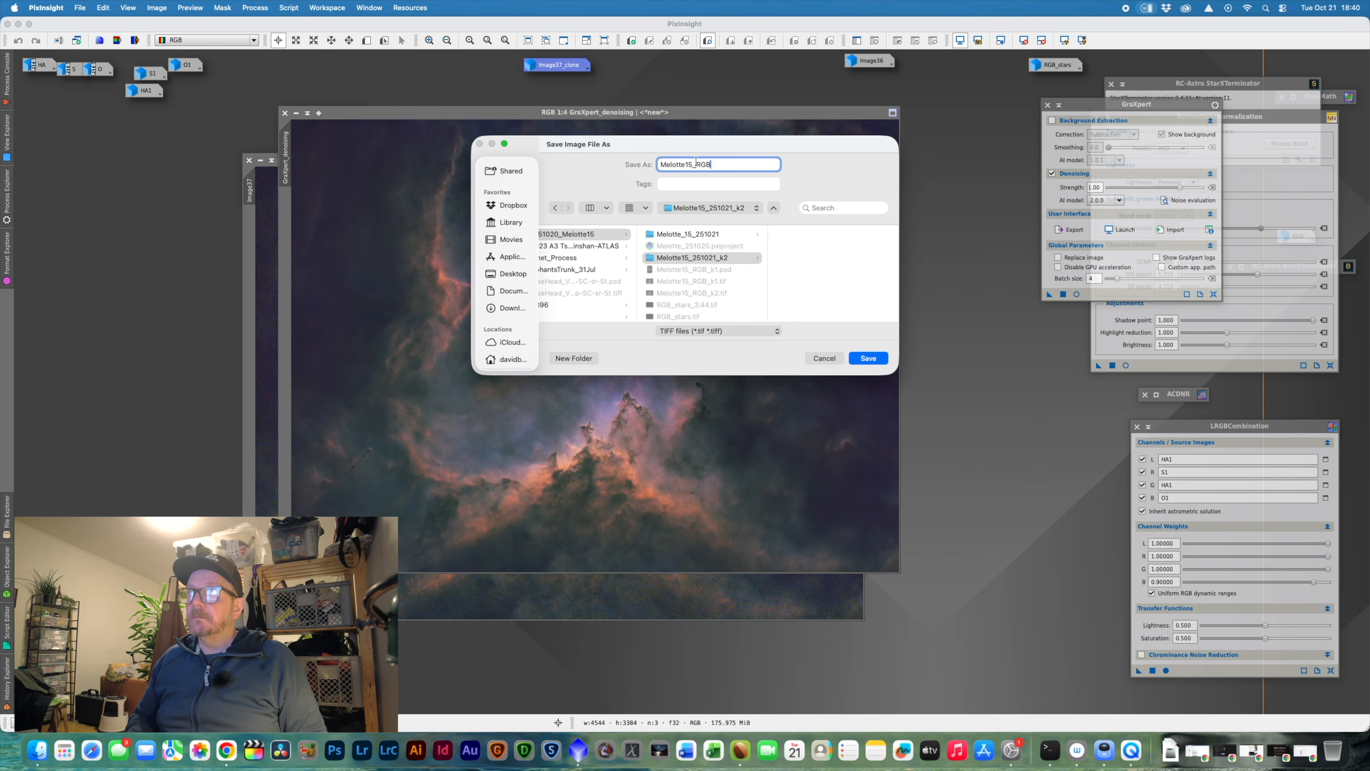
pyautogui.write('_25')
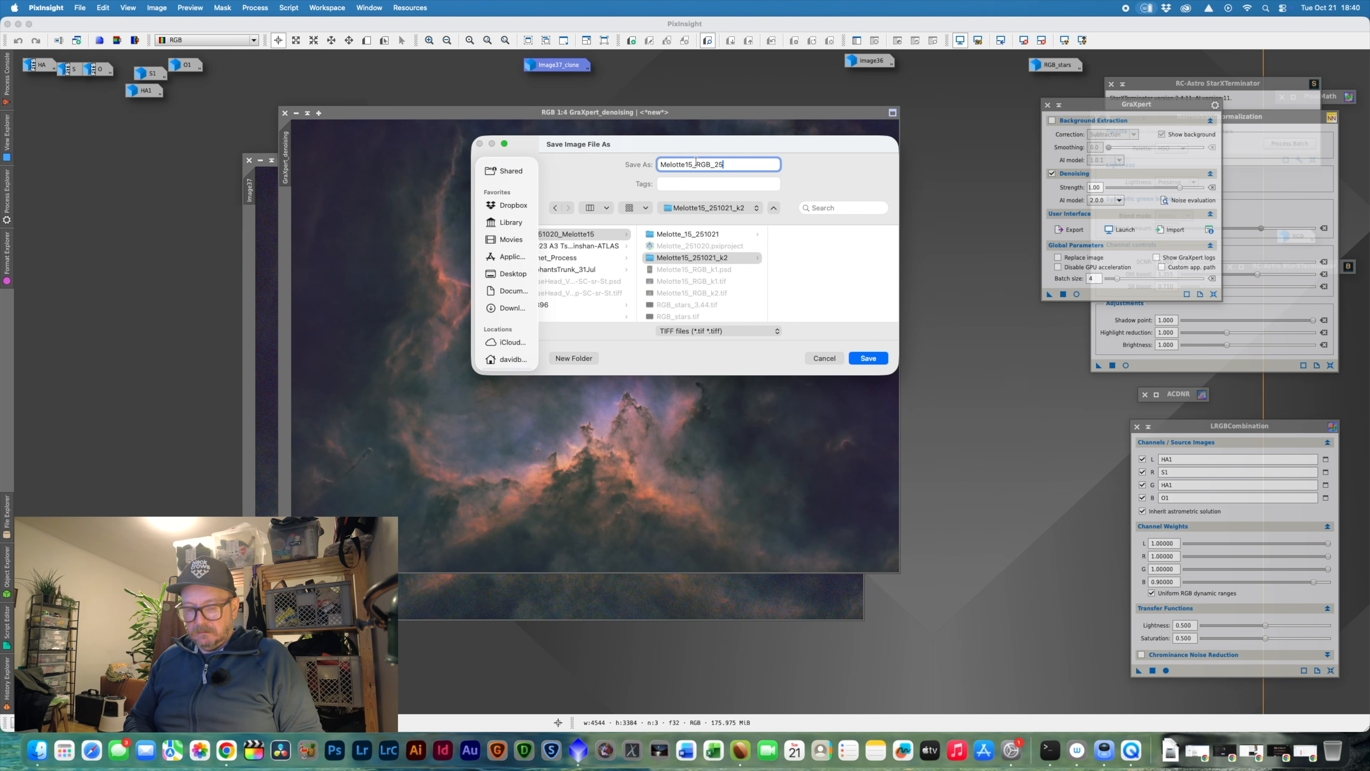
pyautogui.write('1021')
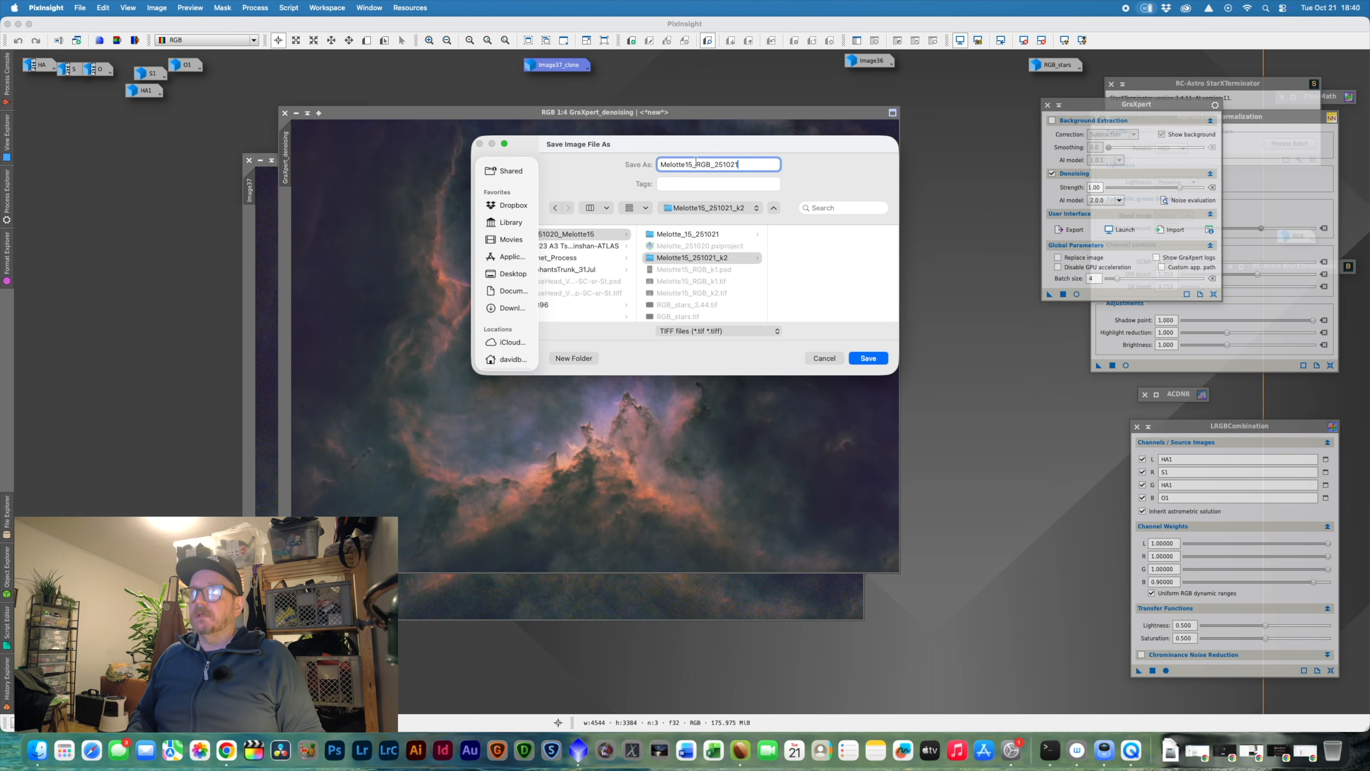
pyautogui.press('Return')
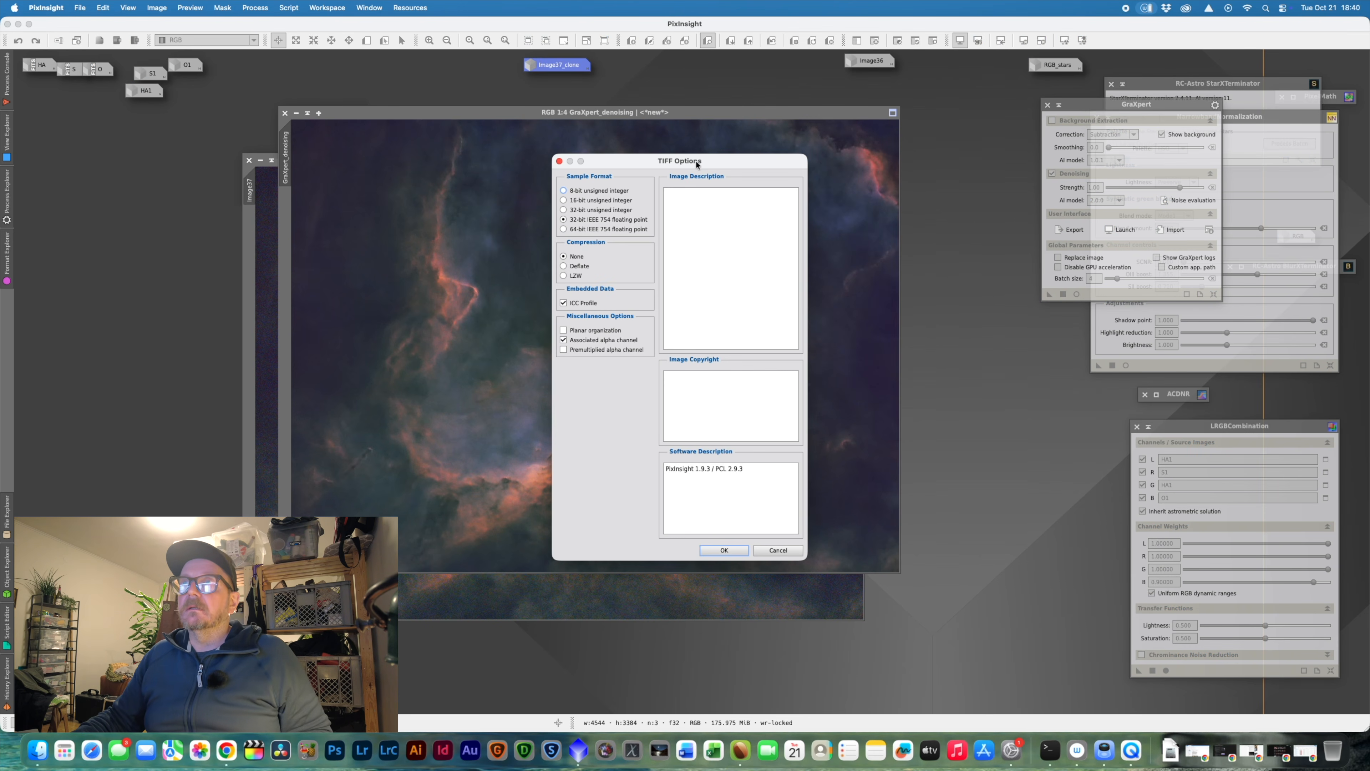
pyautogui.click(564, 200)
pyautogui.click(733, 551)
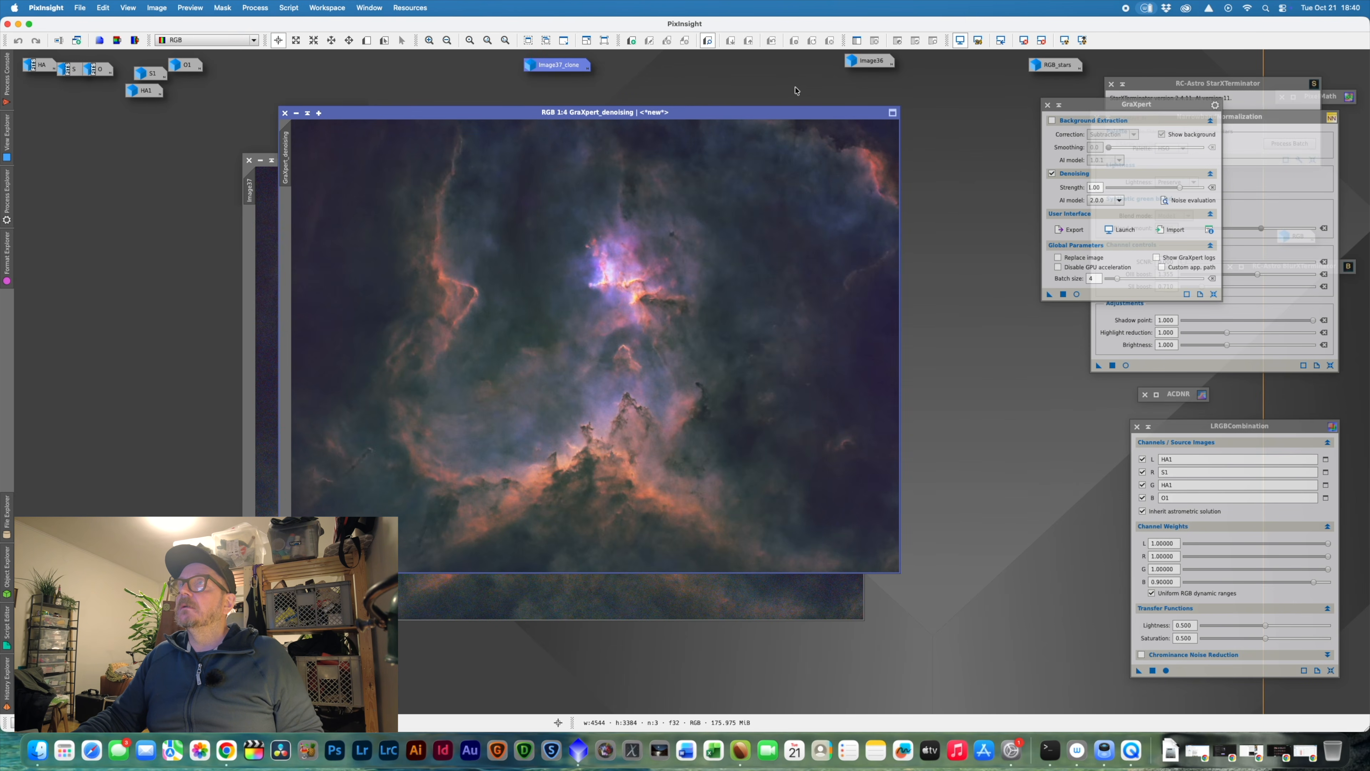
# - Restore the RGB_stars image from its icon and position its window over the denoised image
pyautogui.doubleClick(1034, 66)
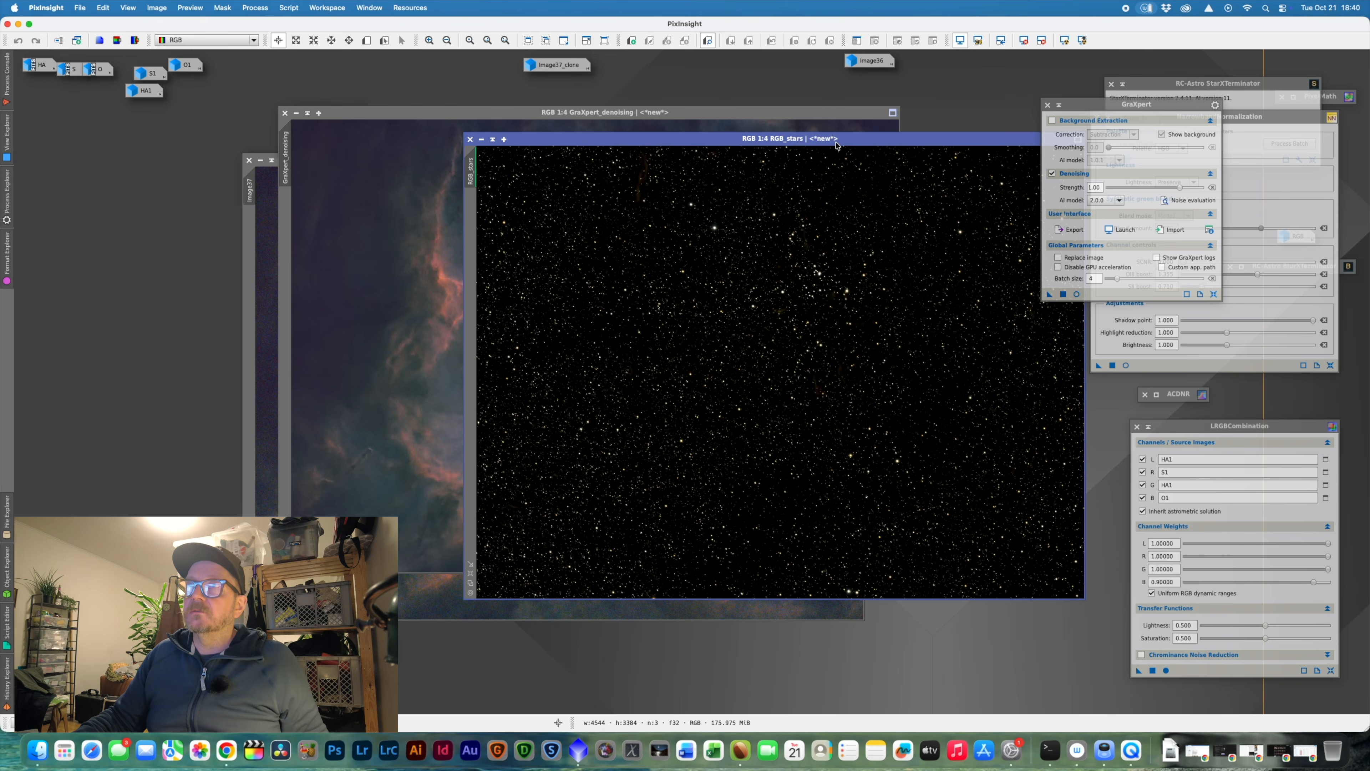
pyautogui.moveTo(836, 143); pyautogui.dragTo(477, 165)
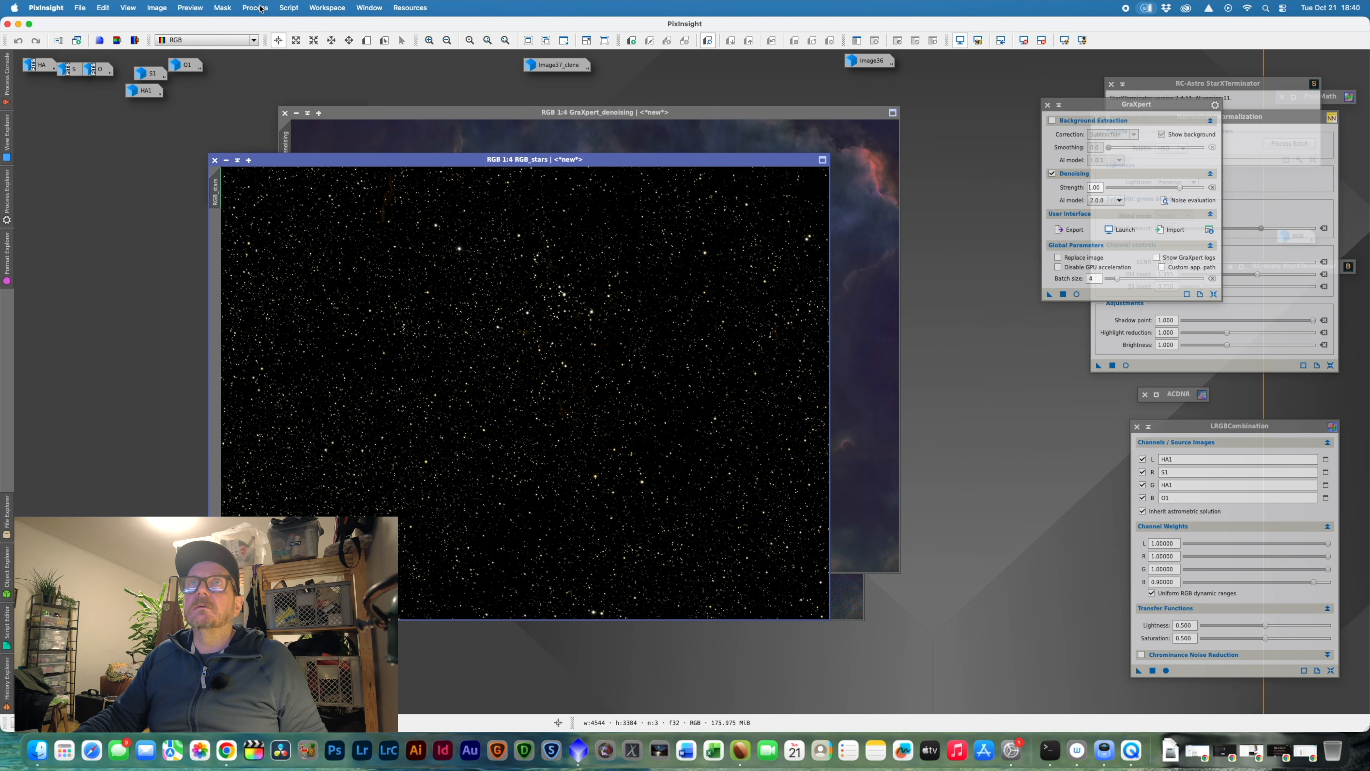
# - Launch the SetiAstro Star Stretch script on RGB_stars, enable its preview and green removal via SCNR, and enlarge the script window
pyautogui.click(286, 8)
pyautogui.moveTo(306, 210)
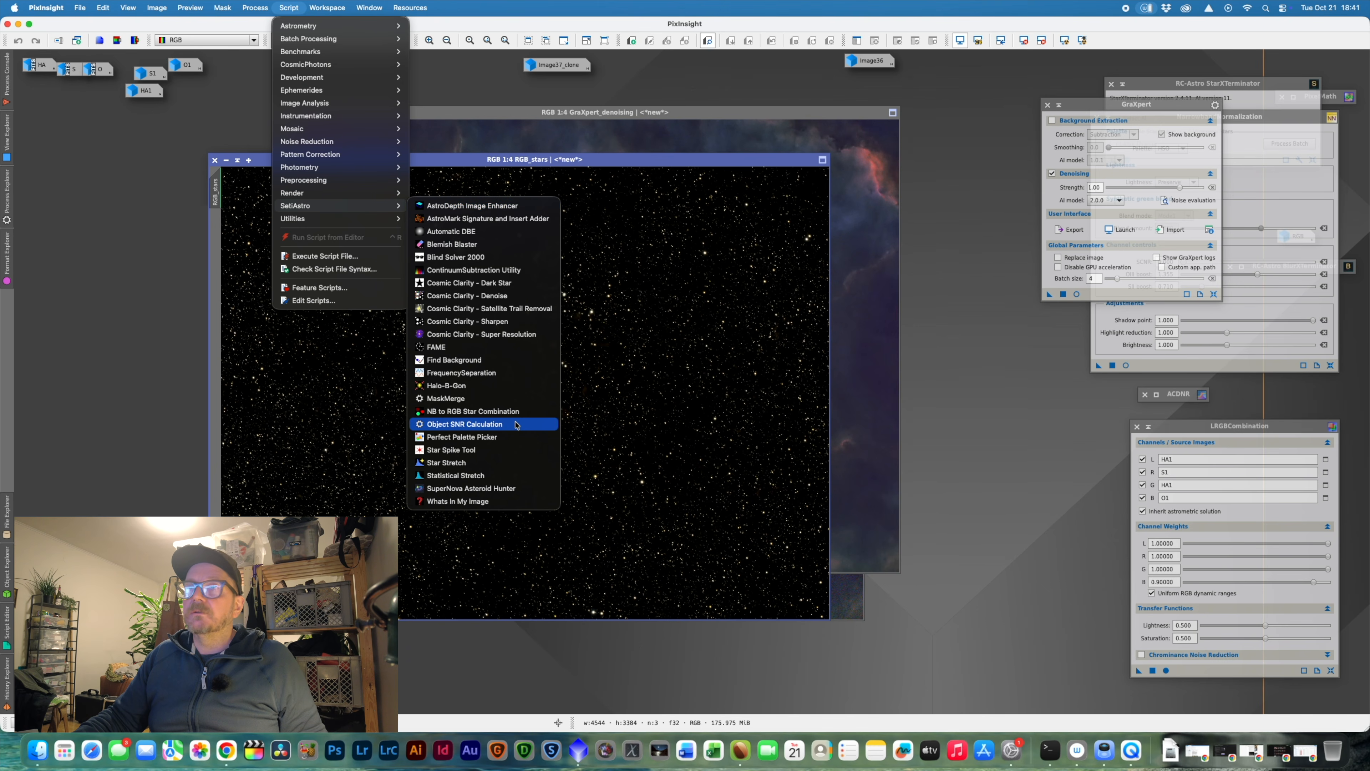
pyautogui.click(498, 463)
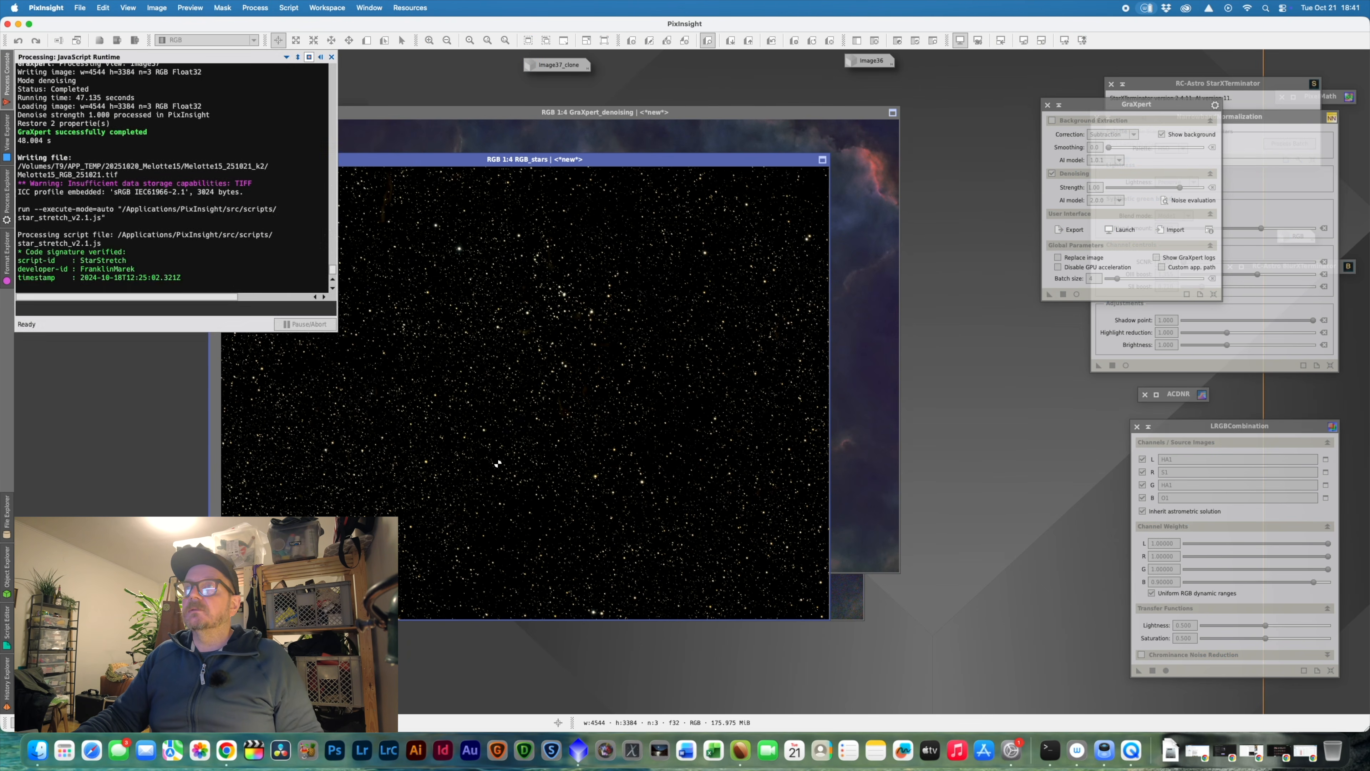
pyautogui.moveTo(630, 261); pyautogui.dragTo(343, 185)
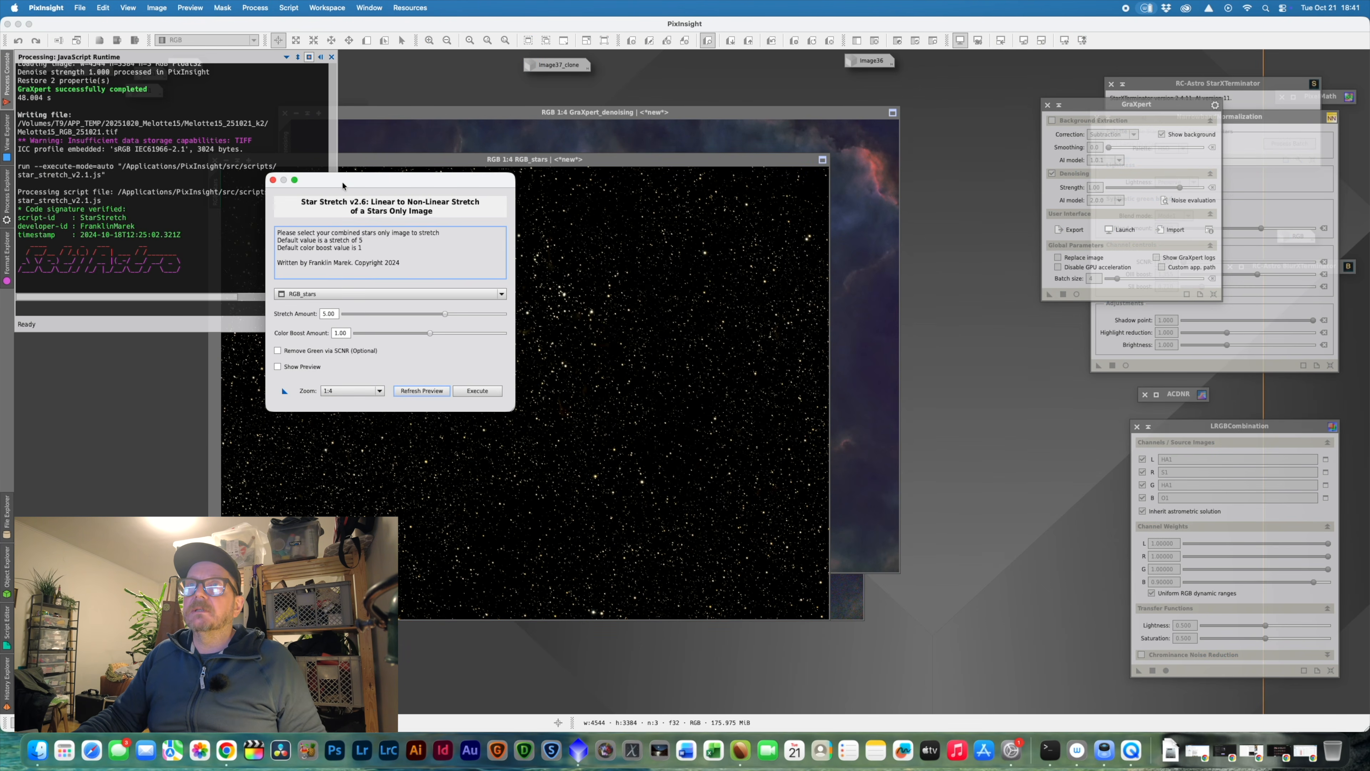
pyautogui.moveTo(513, 404); pyautogui.dragTo(885, 564)
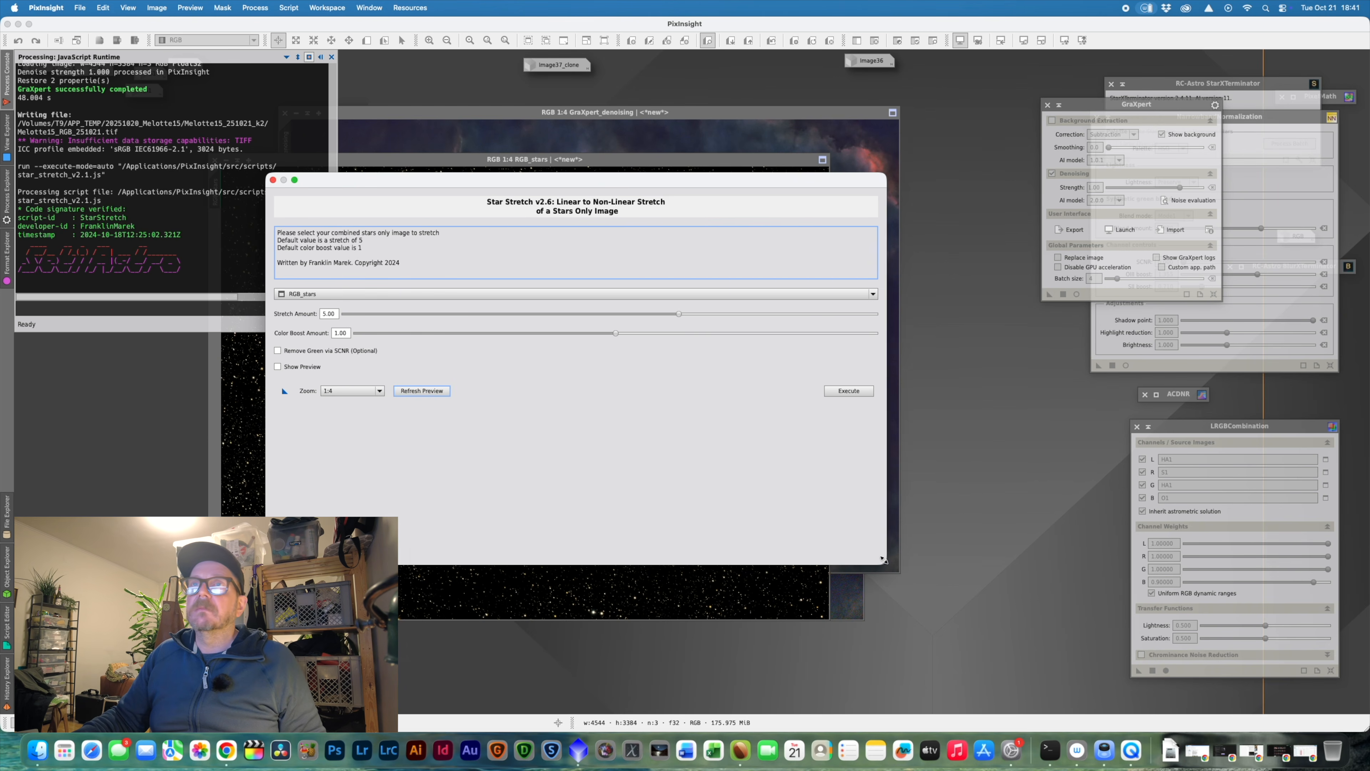
pyautogui.click(278, 366)
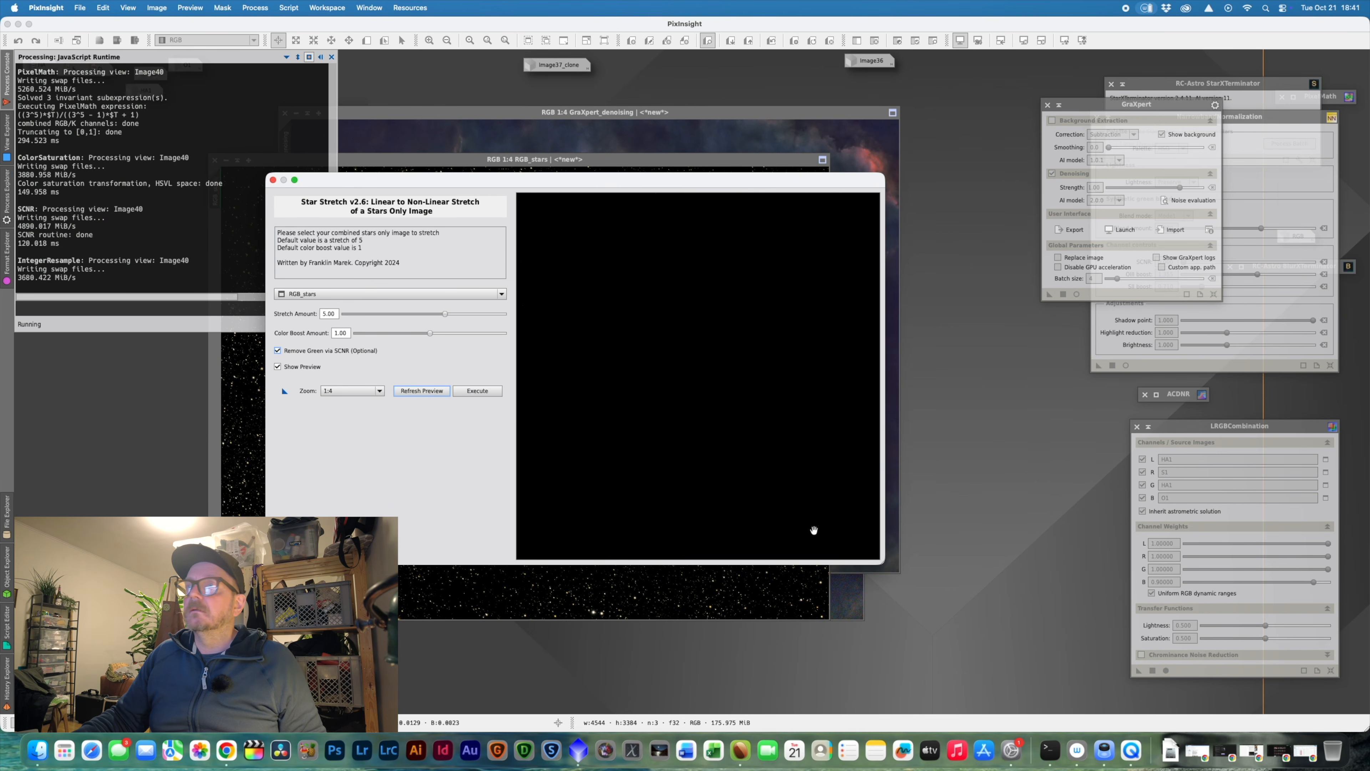
pyautogui.moveTo(678, 409); pyautogui.dragTo(1045, 615)
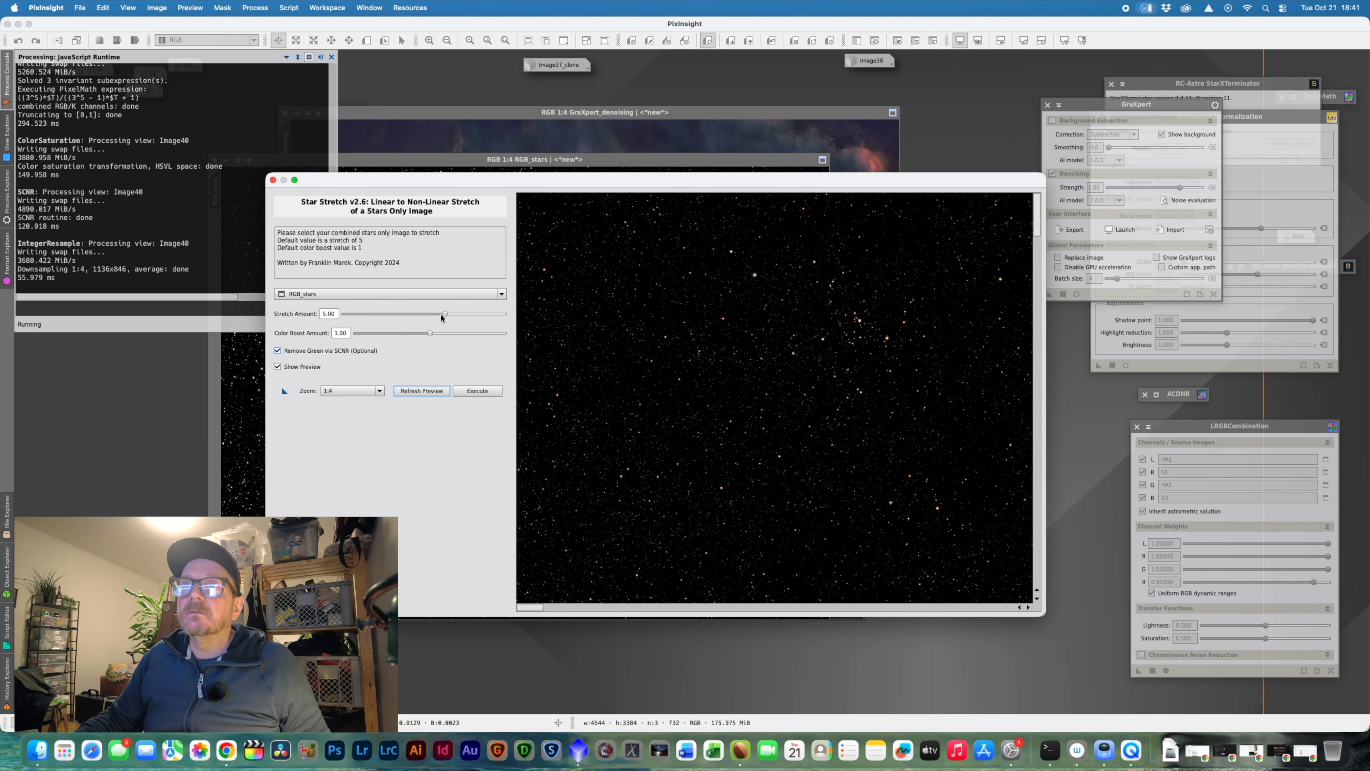
# - Star-stretch RGB_stars with a stretch amount of 3.44 and a color boost of 1.70, and reposition its window over the nebula images
pyautogui.moveTo(445, 315); pyautogui.dragTo(412, 318)
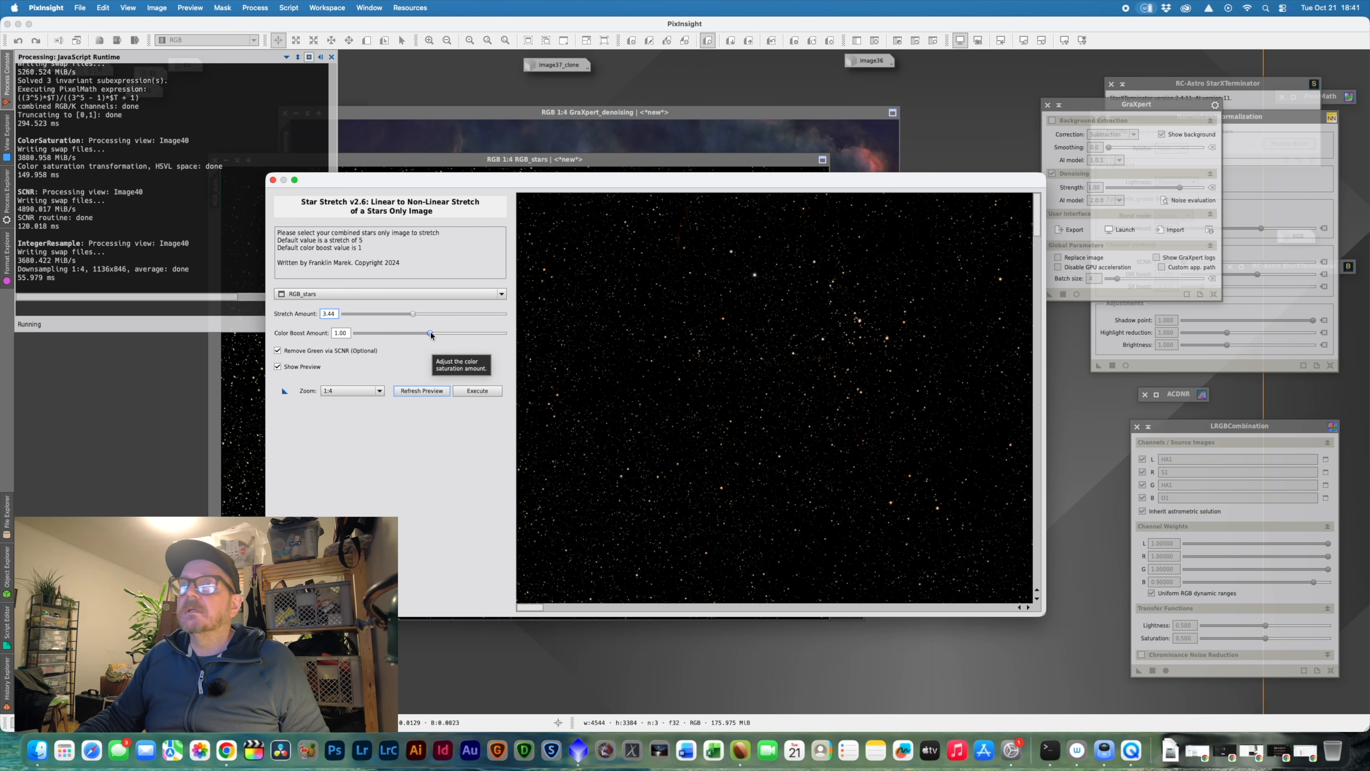
pyautogui.moveTo(430, 334); pyautogui.dragTo(470, 335)
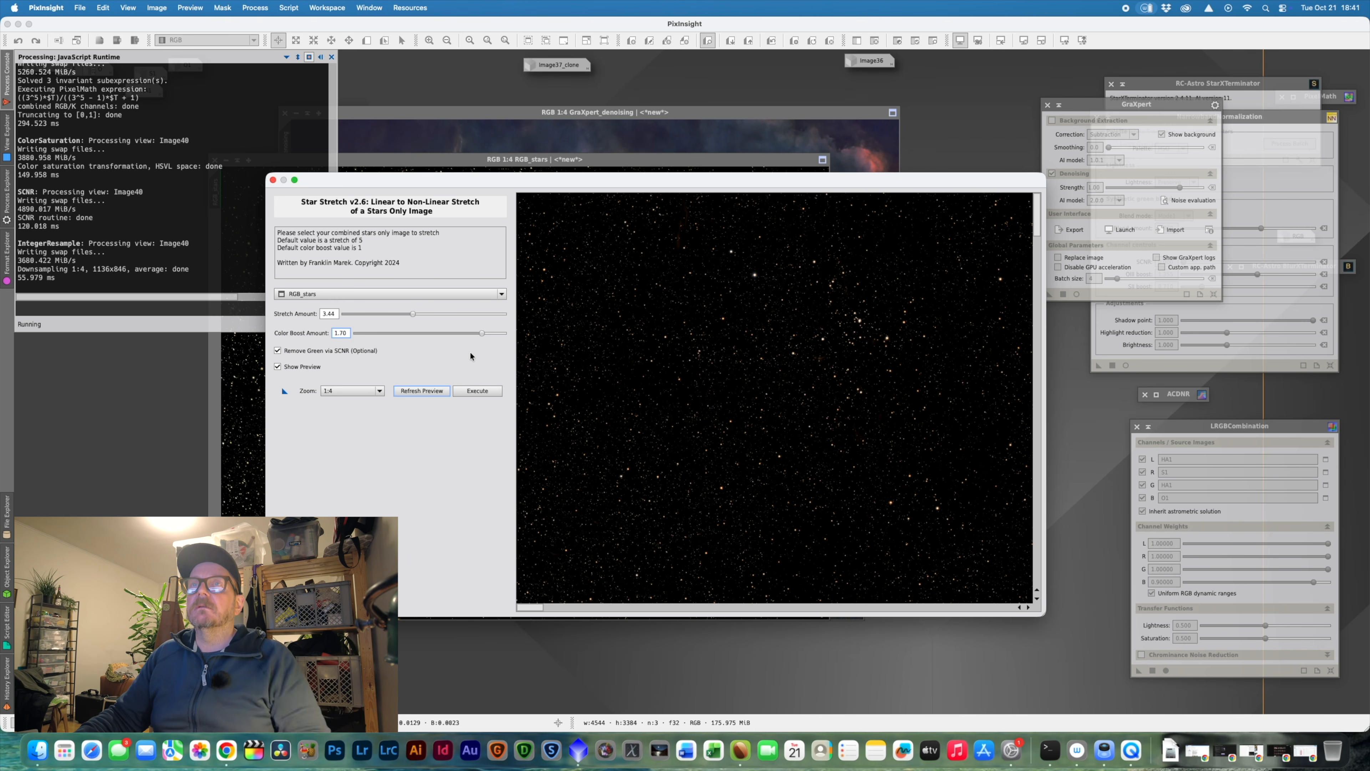
pyautogui.click(432, 390)
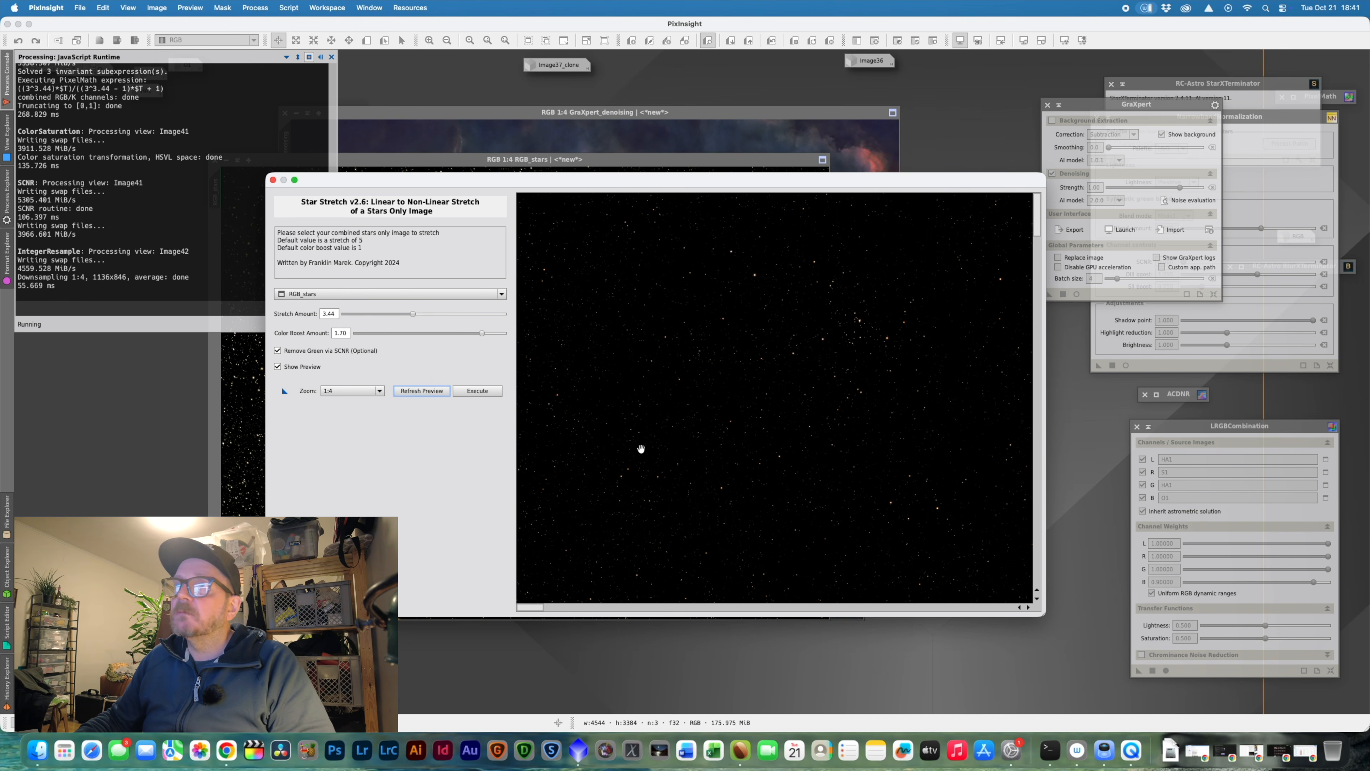
pyautogui.click(482, 391)
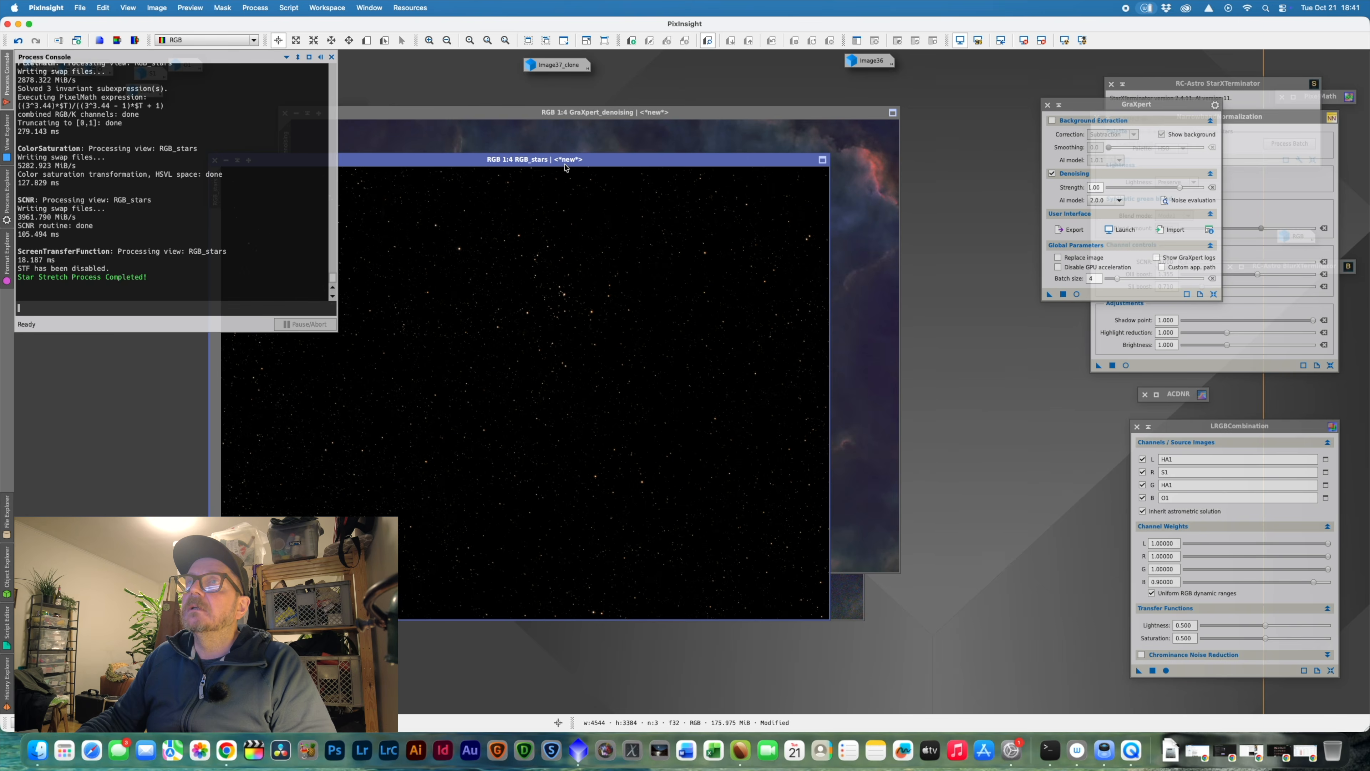
pyautogui.moveTo(566, 166); pyautogui.dragTo(617, 182)
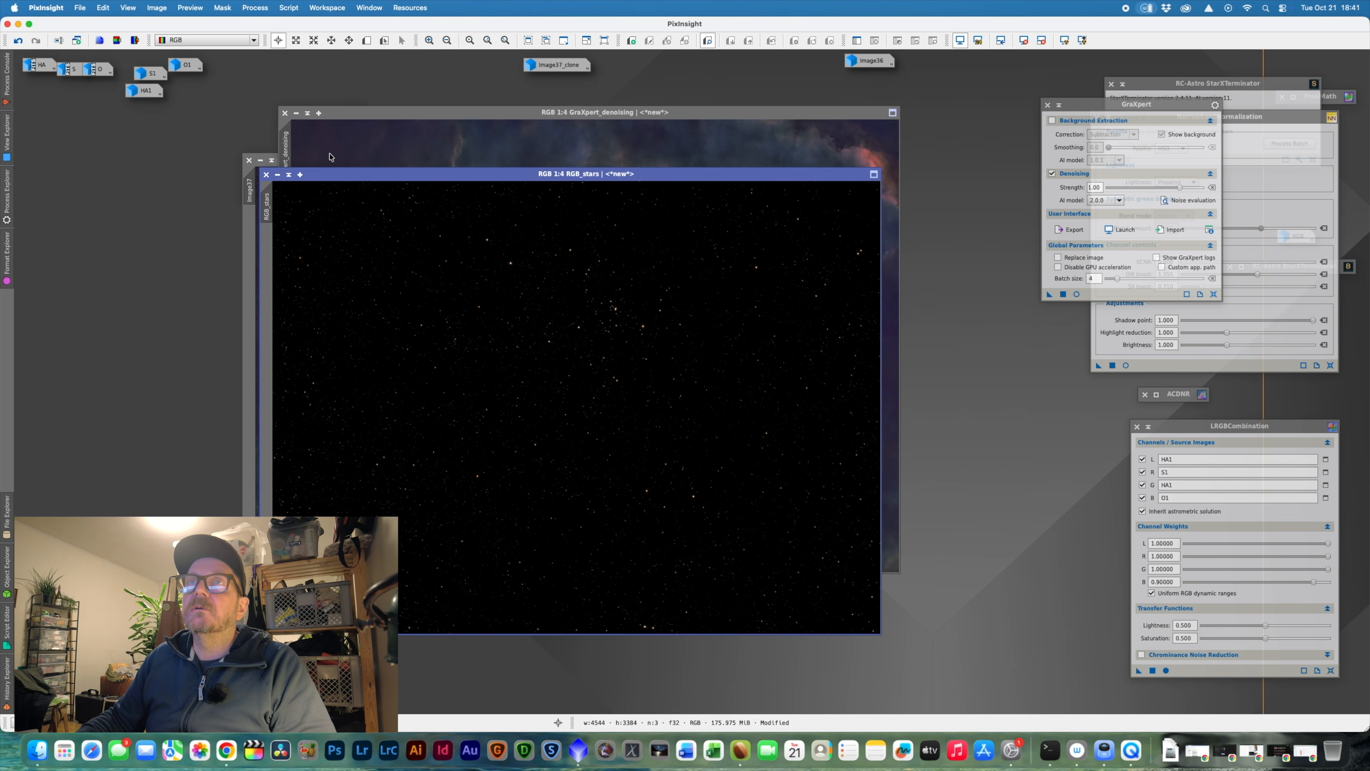
pyautogui.moveTo(351, 168); pyautogui.dragTo(333, 195)
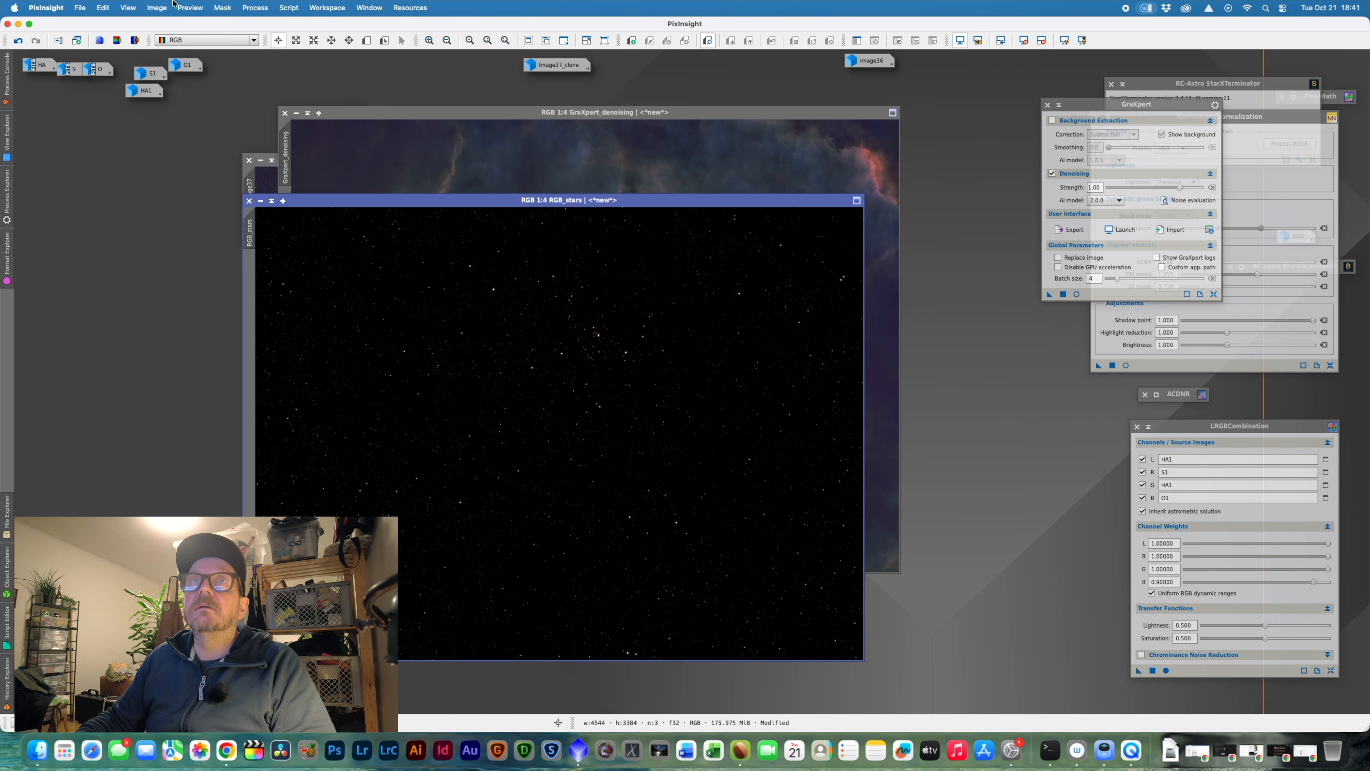
# - Save the stretched stars image in Melotte15_251021_k2 as RGB_stars_3.44, a 16-bit unsigned integer TIFF without compression
pyautogui.click(87, 7)
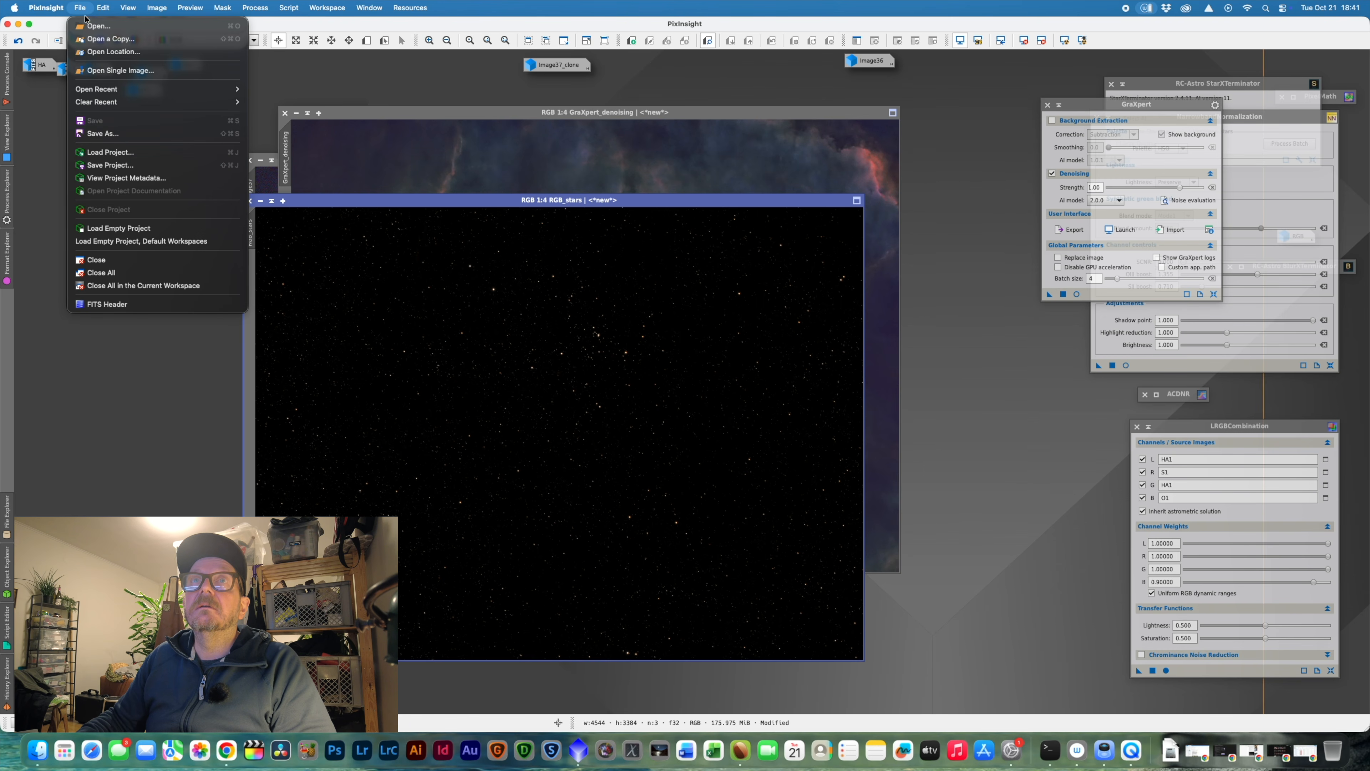
pyautogui.click(126, 138)
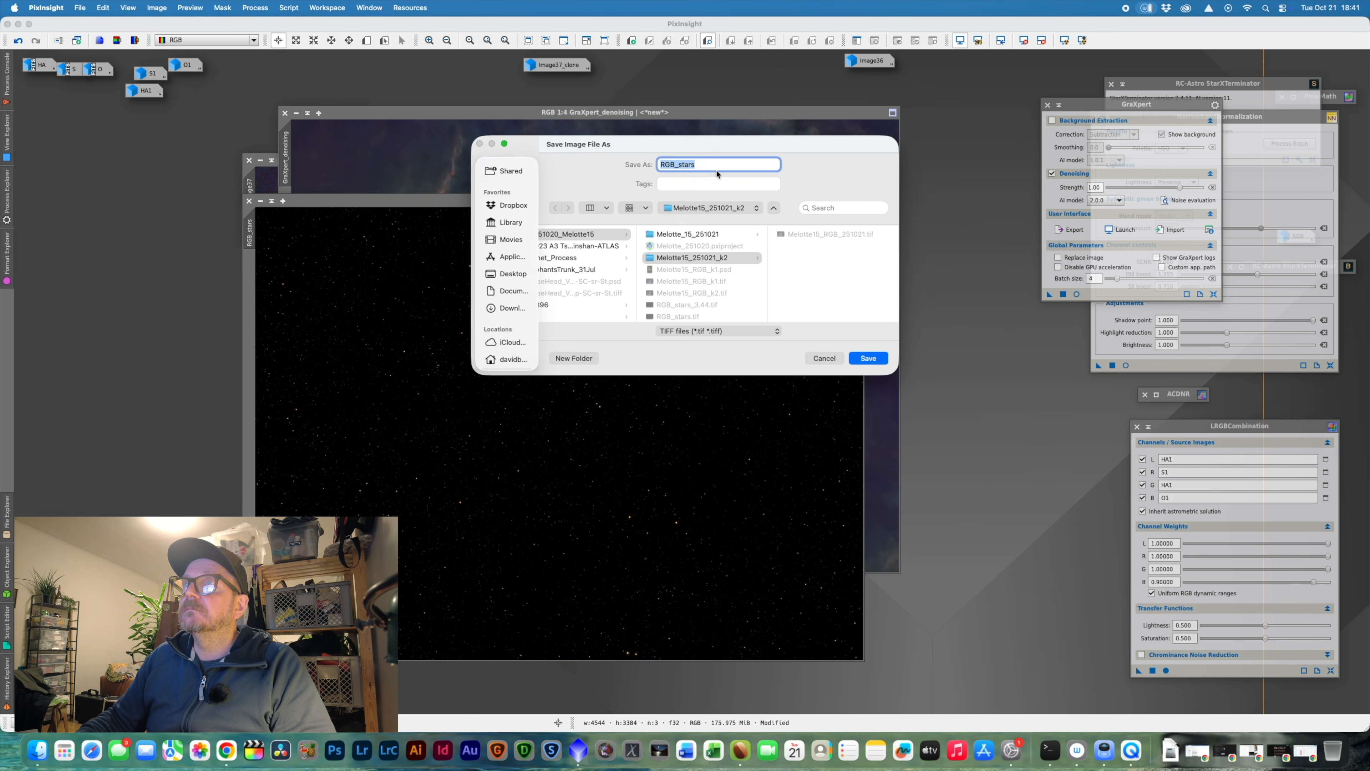
pyautogui.click(712, 164)
pyautogui.write('_')
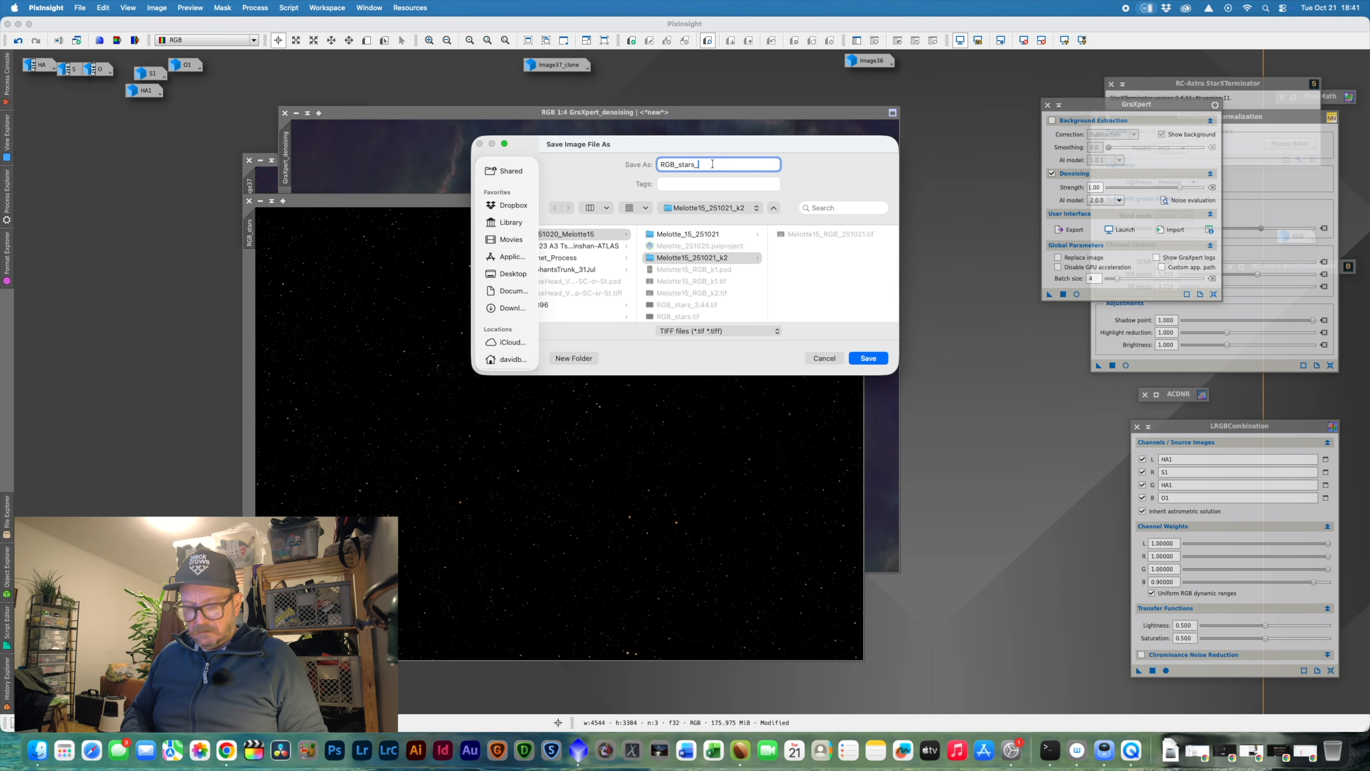
pyautogui.write('3.44')
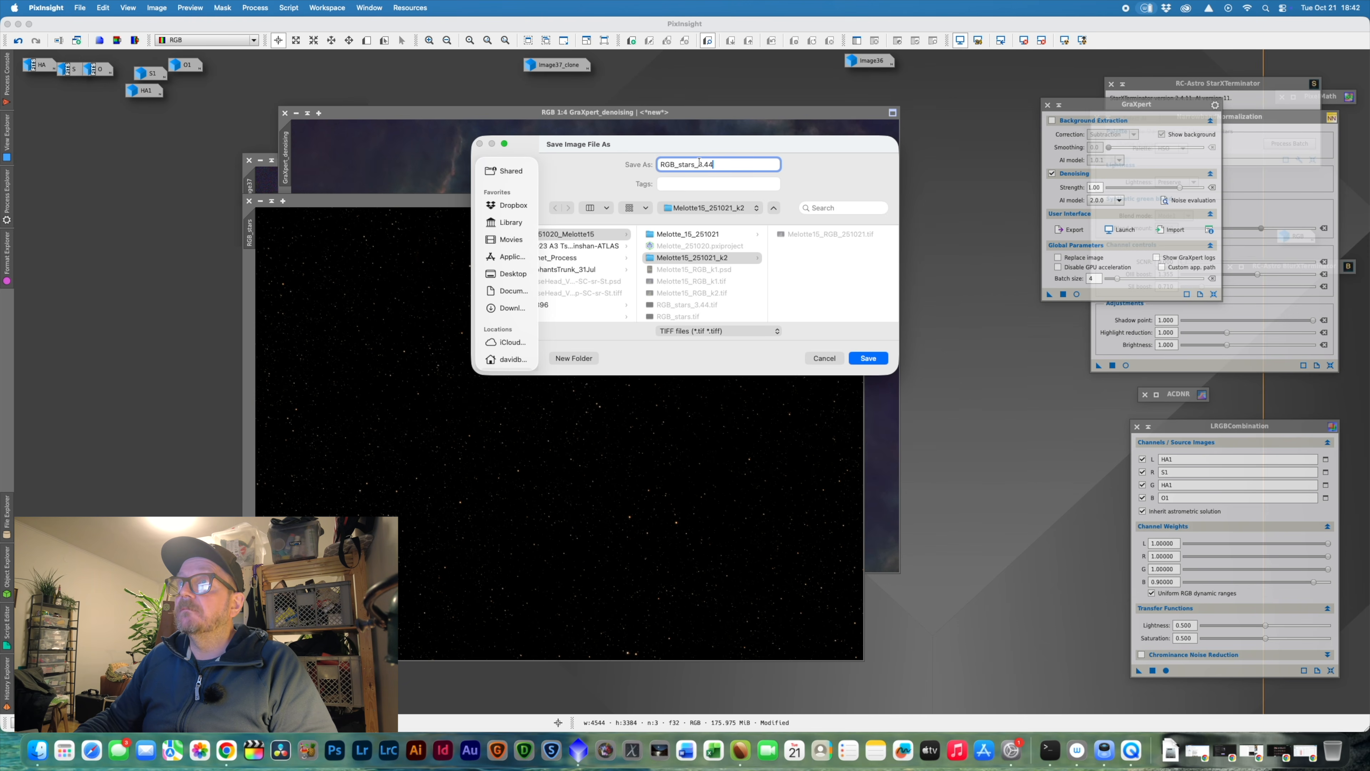
pyautogui.click(867, 359)
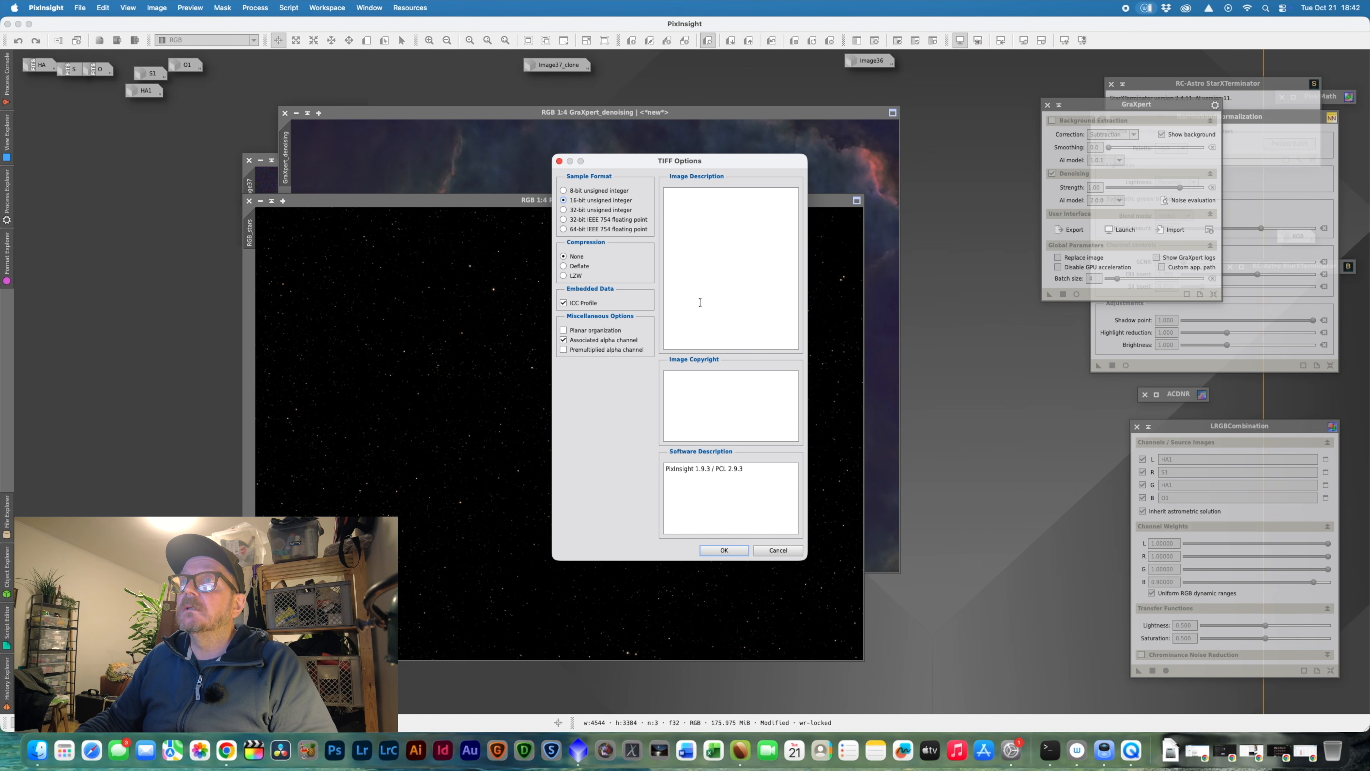
pyautogui.click(734, 548)
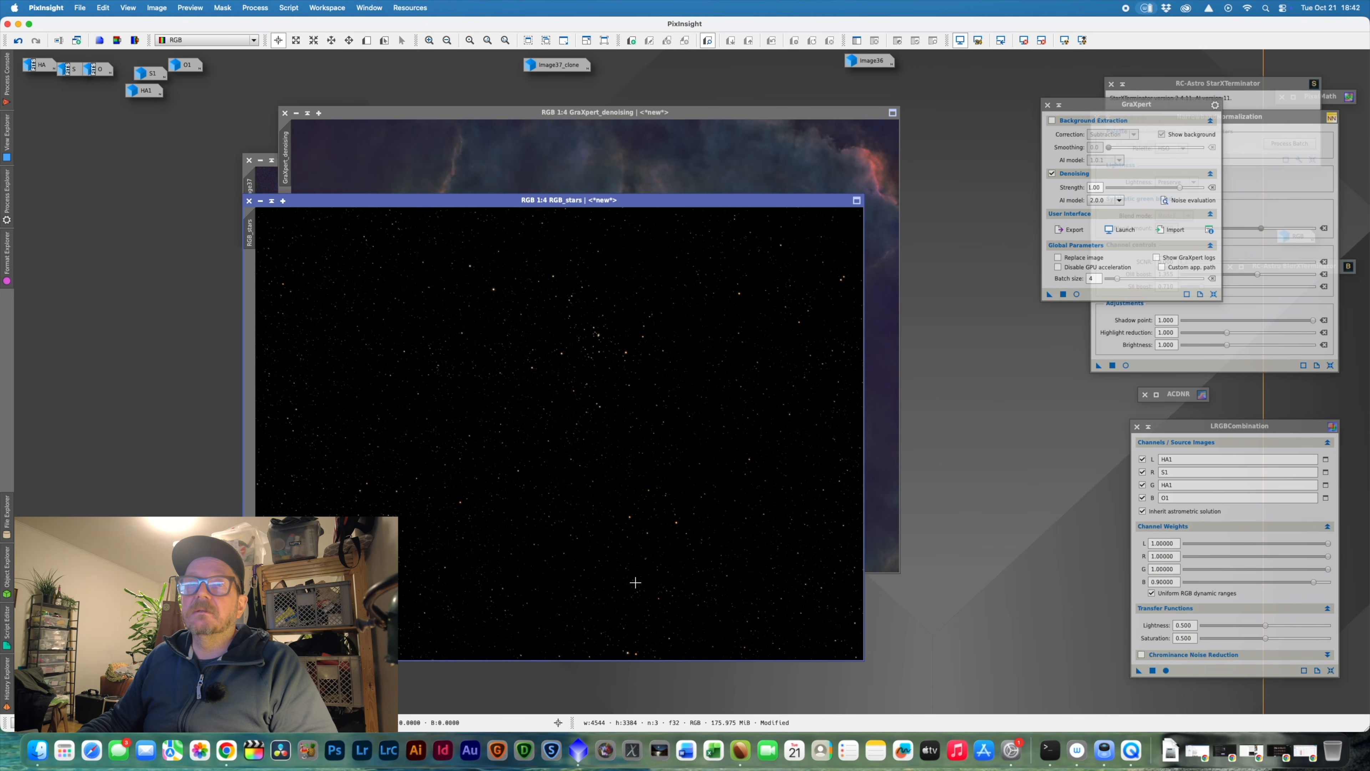
# - Switch to Finder and open the folder Melotte15_251021_k2 inside APP_TEMP/20251020_Melotte15 on the T9 drive
pyautogui.click(43, 752)
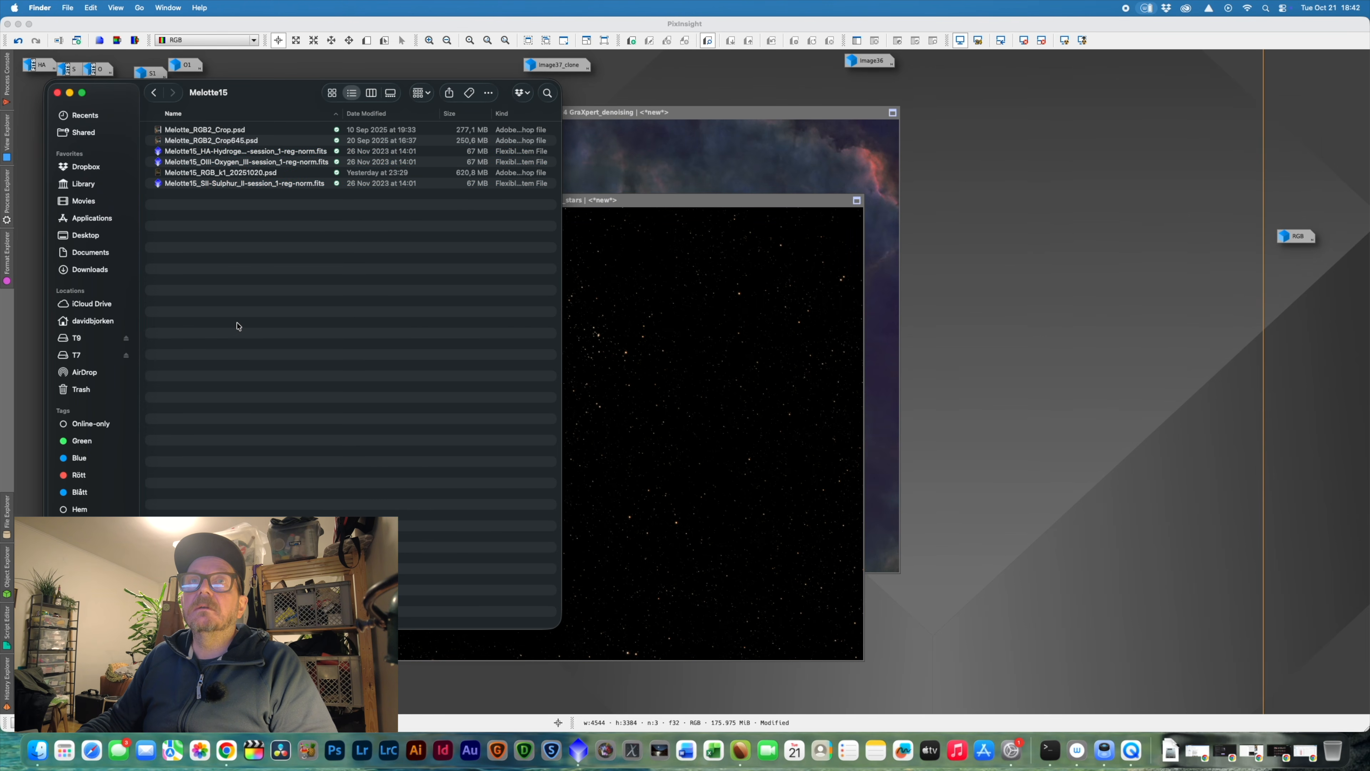
pyautogui.click(88, 338)
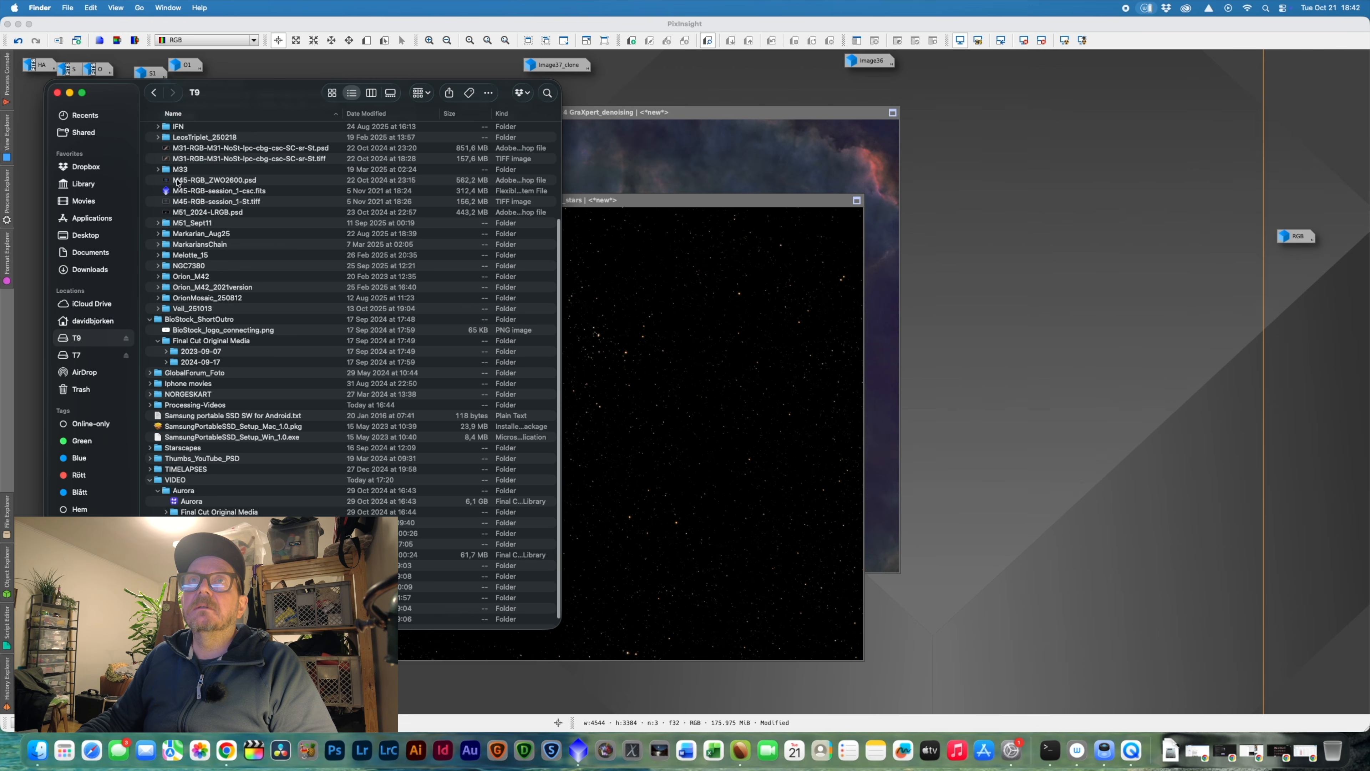
pyautogui.scroll(5, 178, 182)
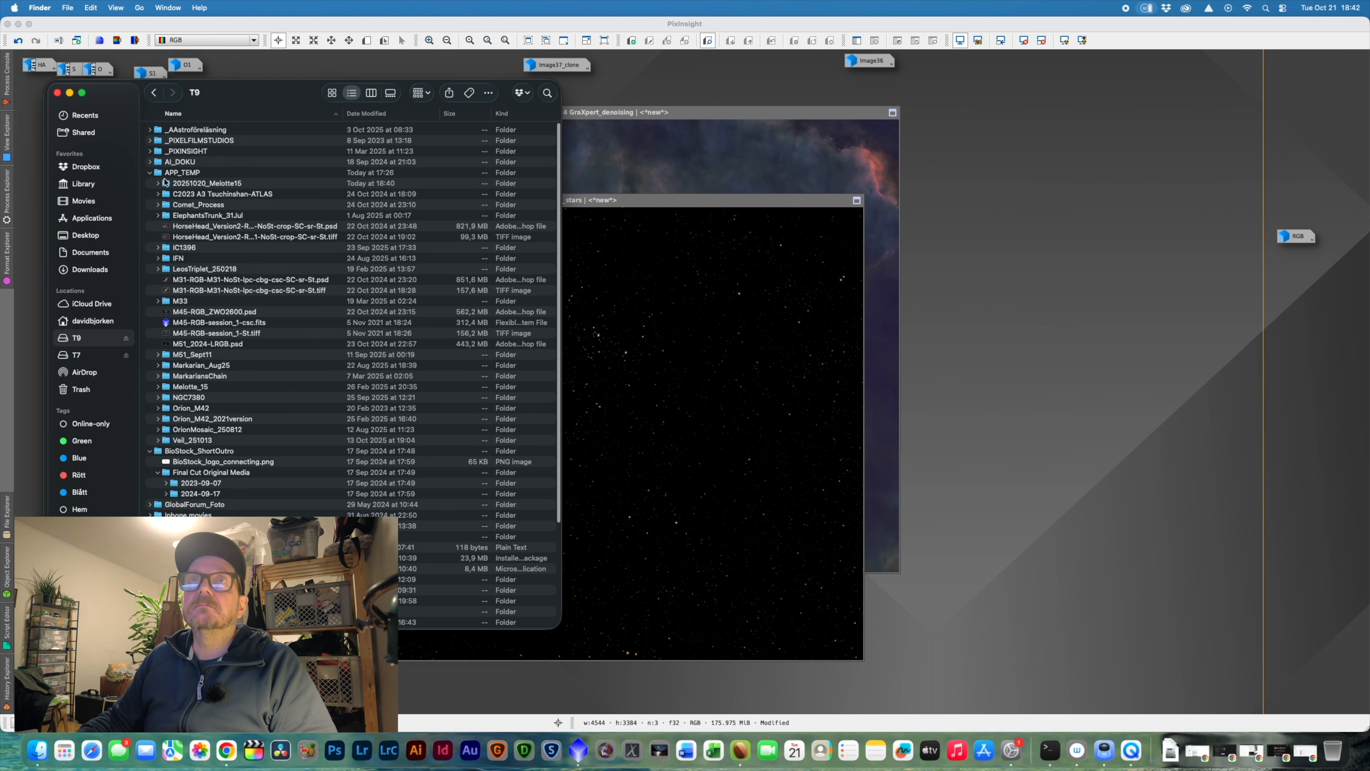
pyautogui.doubleClick(168, 186)
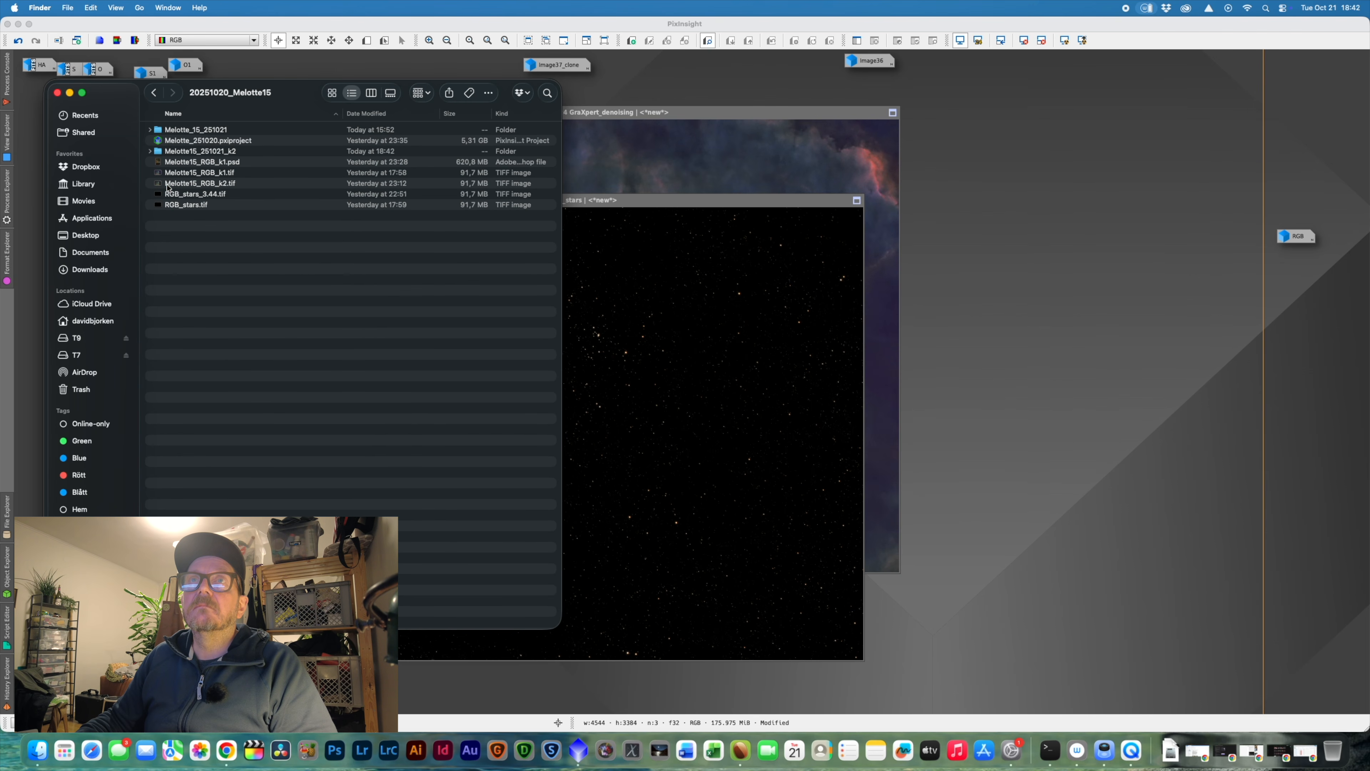
pyautogui.doubleClick(158, 152)
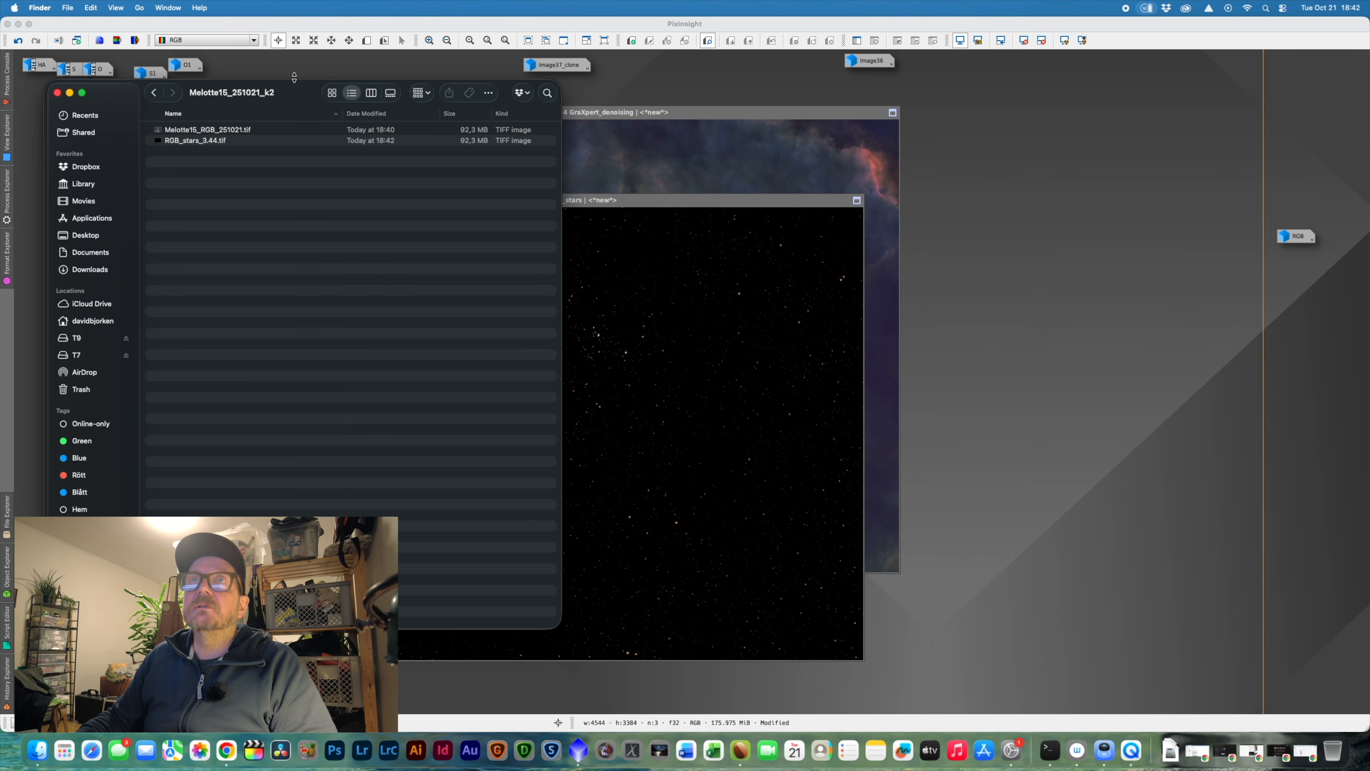
pyautogui.moveTo(294, 83); pyautogui.dragTo(617, 119)
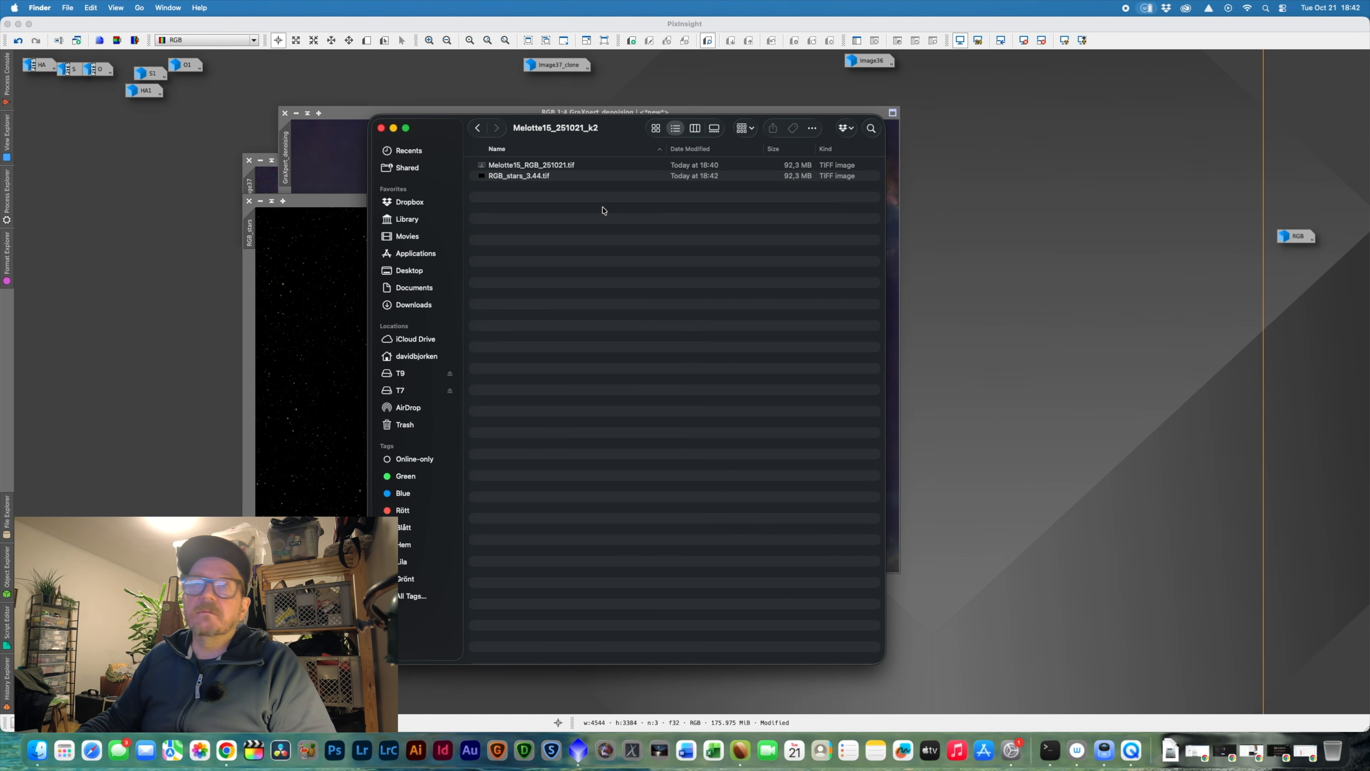
# - Open Melotte15_RGB_251021.tif in Adobe Photoshop 2025
pyautogui.click(573, 176)
pyautogui.click(586, 165)
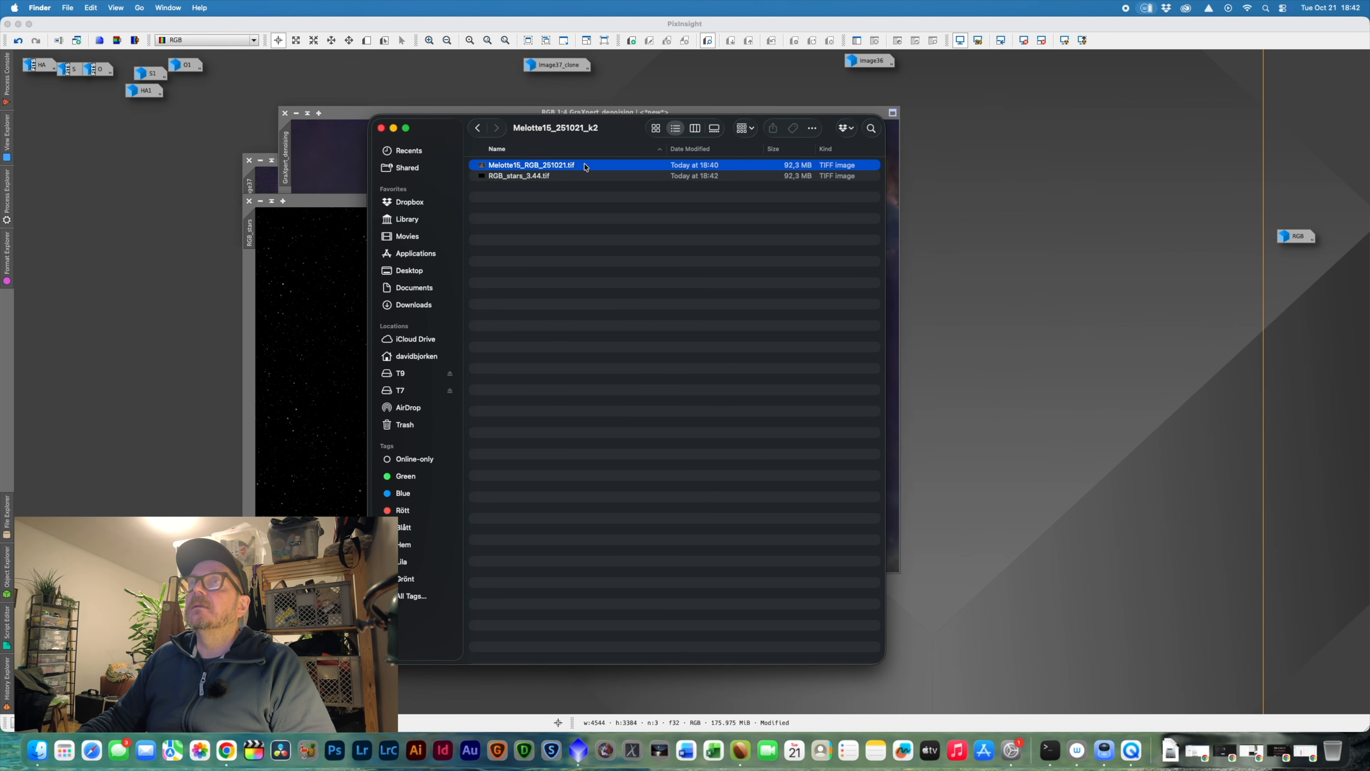
pyautogui.rightClick(586, 165)
pyautogui.moveTo(675, 183)
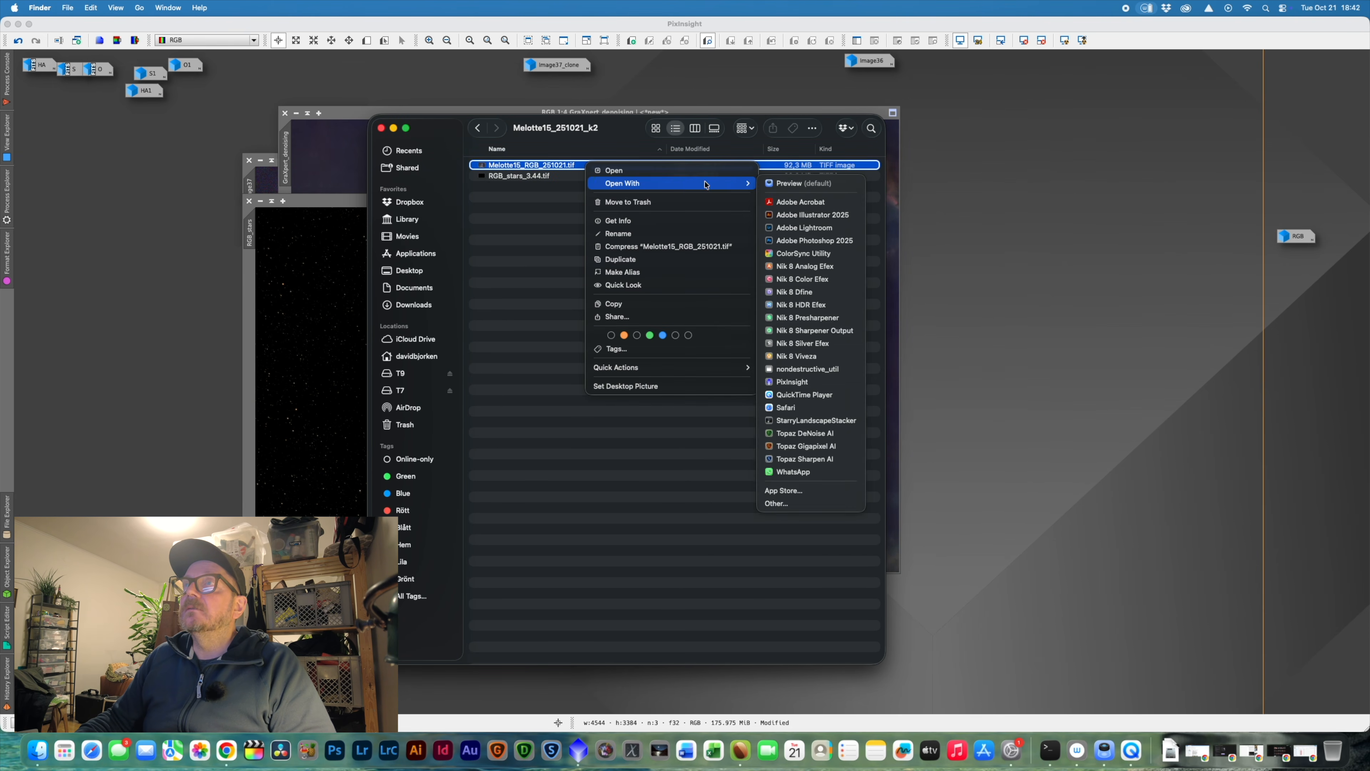
pyautogui.click(817, 243)
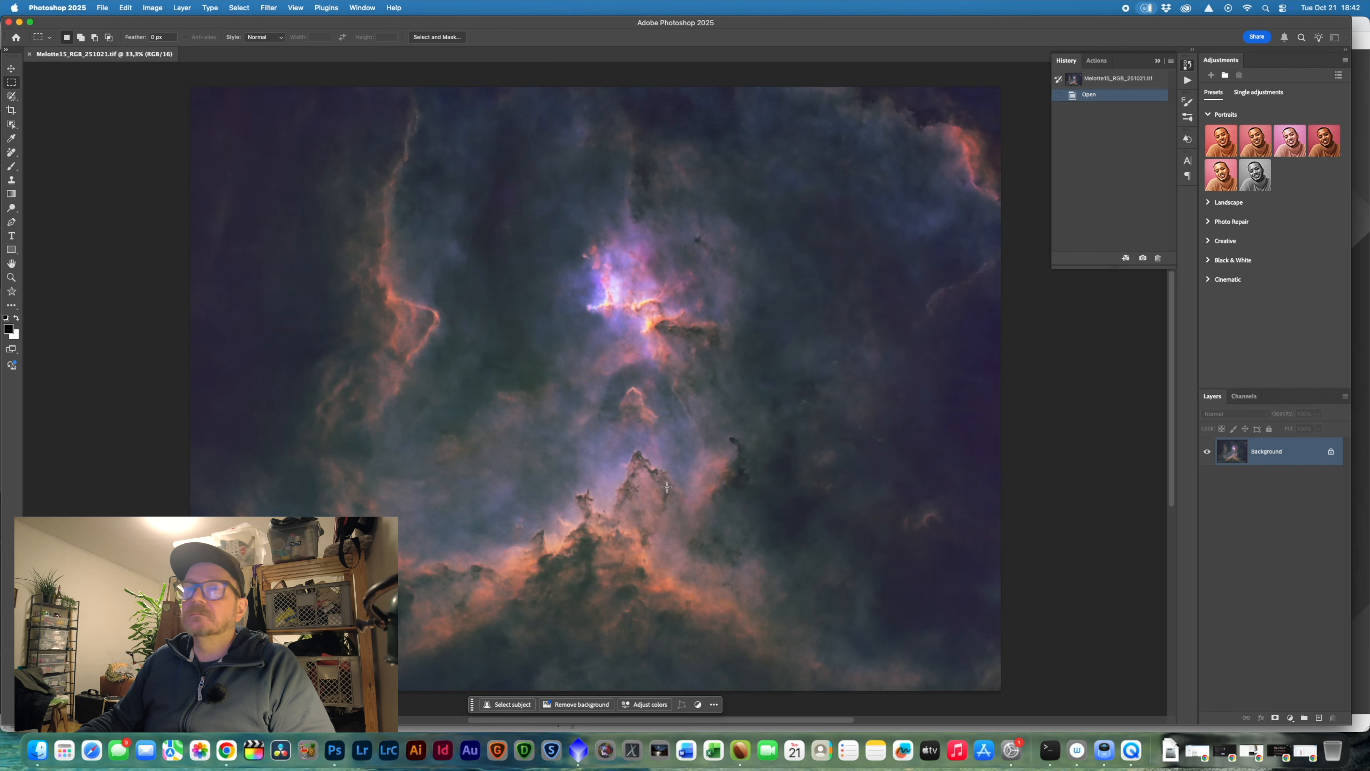
# - Return to the Finder folder and open RGB_stars_3.44.tif in Adobe Photoshop 2025
pyautogui.click(38, 750)
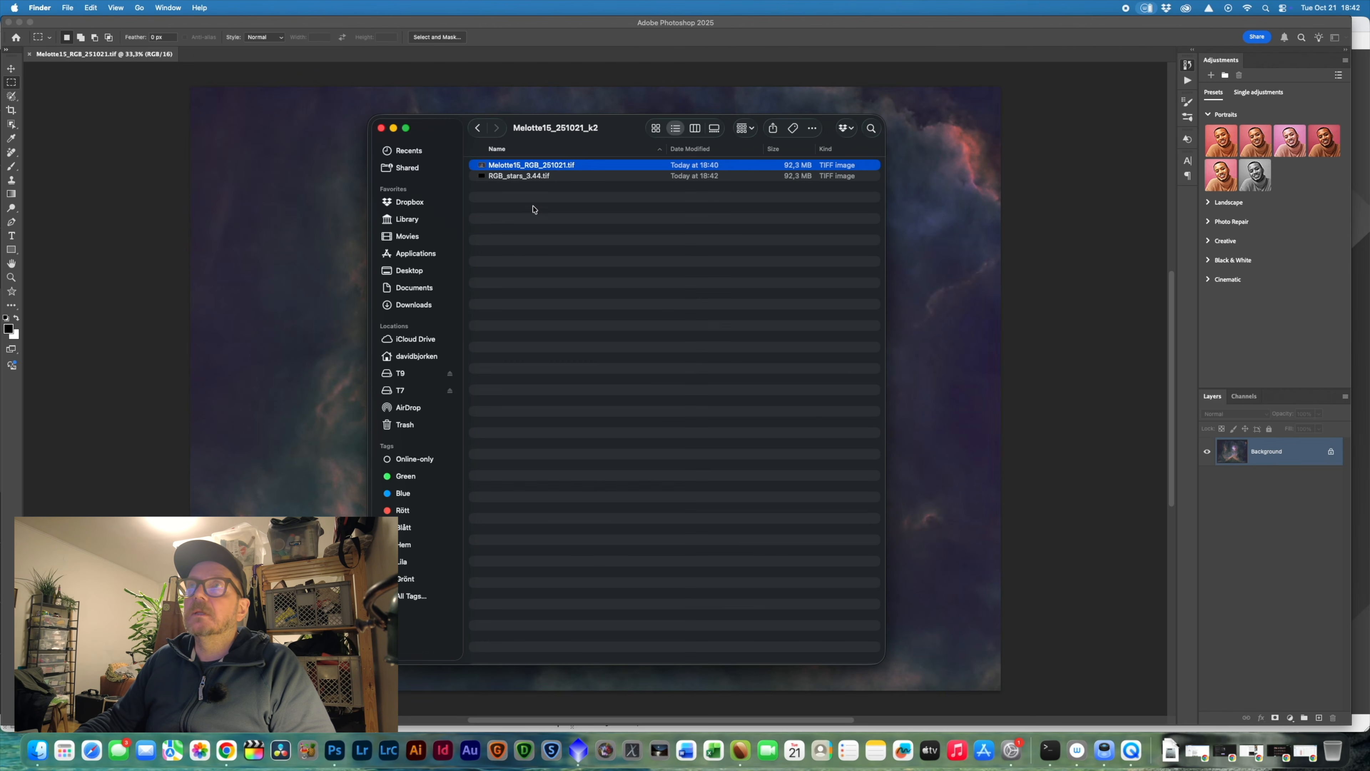
pyautogui.click(573, 176)
pyautogui.rightClick(573, 177)
pyautogui.moveTo(637, 196)
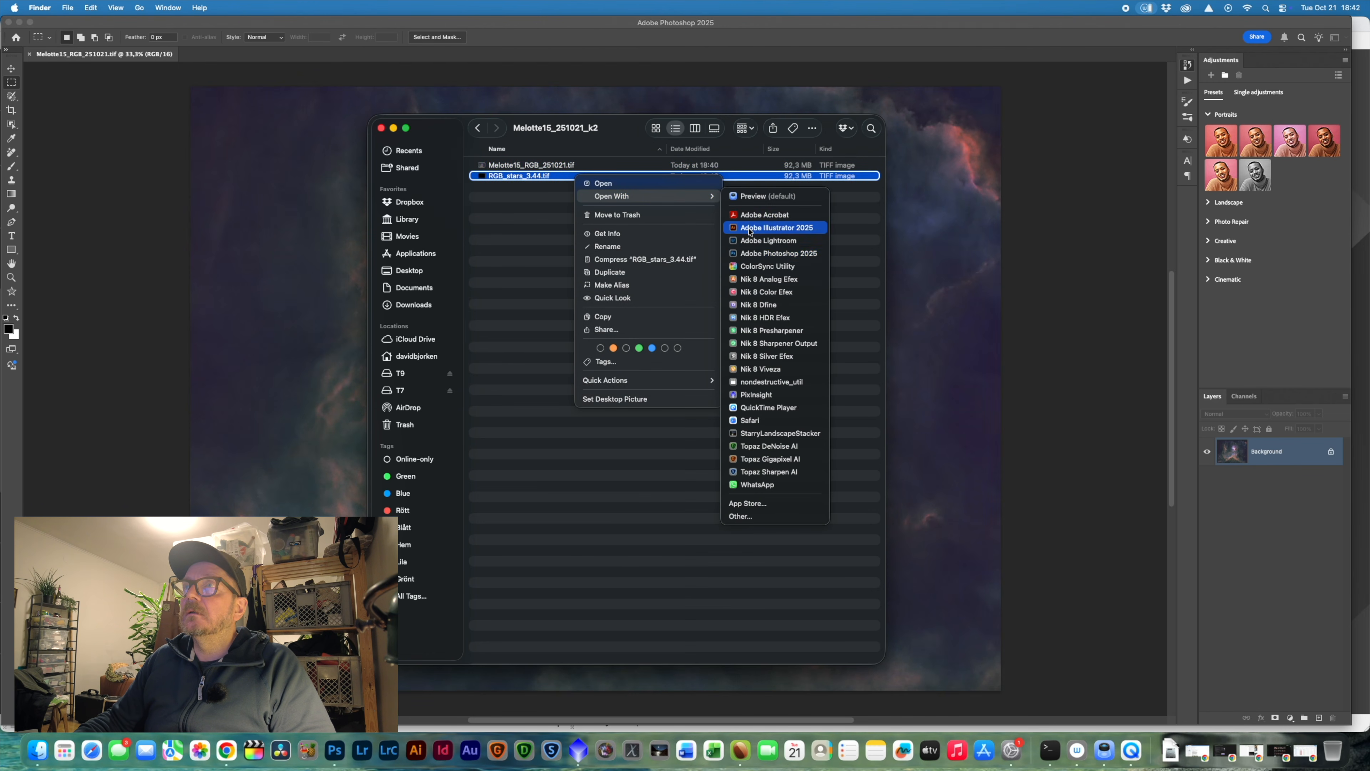
pyautogui.click(756, 253)
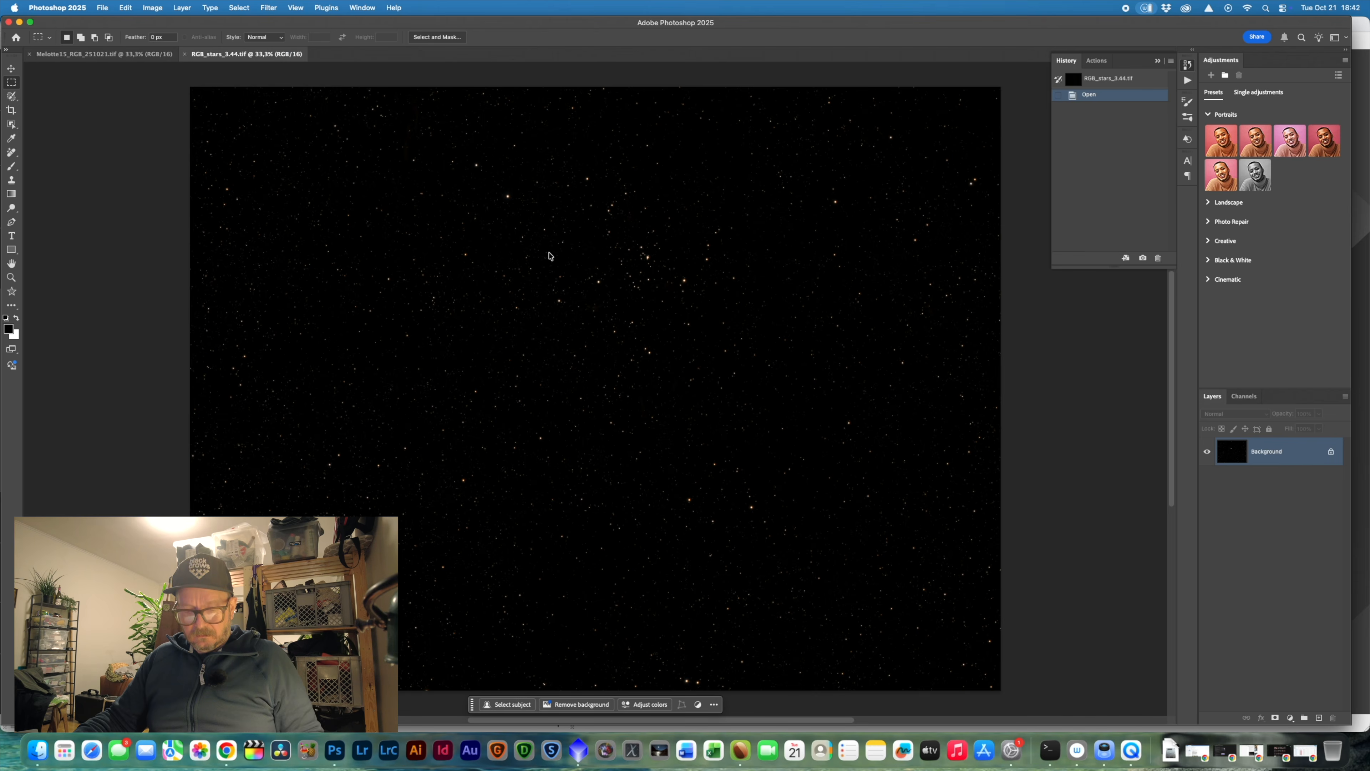
# - Copy the entire stars image, close its document, and paste it into the nebula image as a new layer
pyautogui.press('super+a')
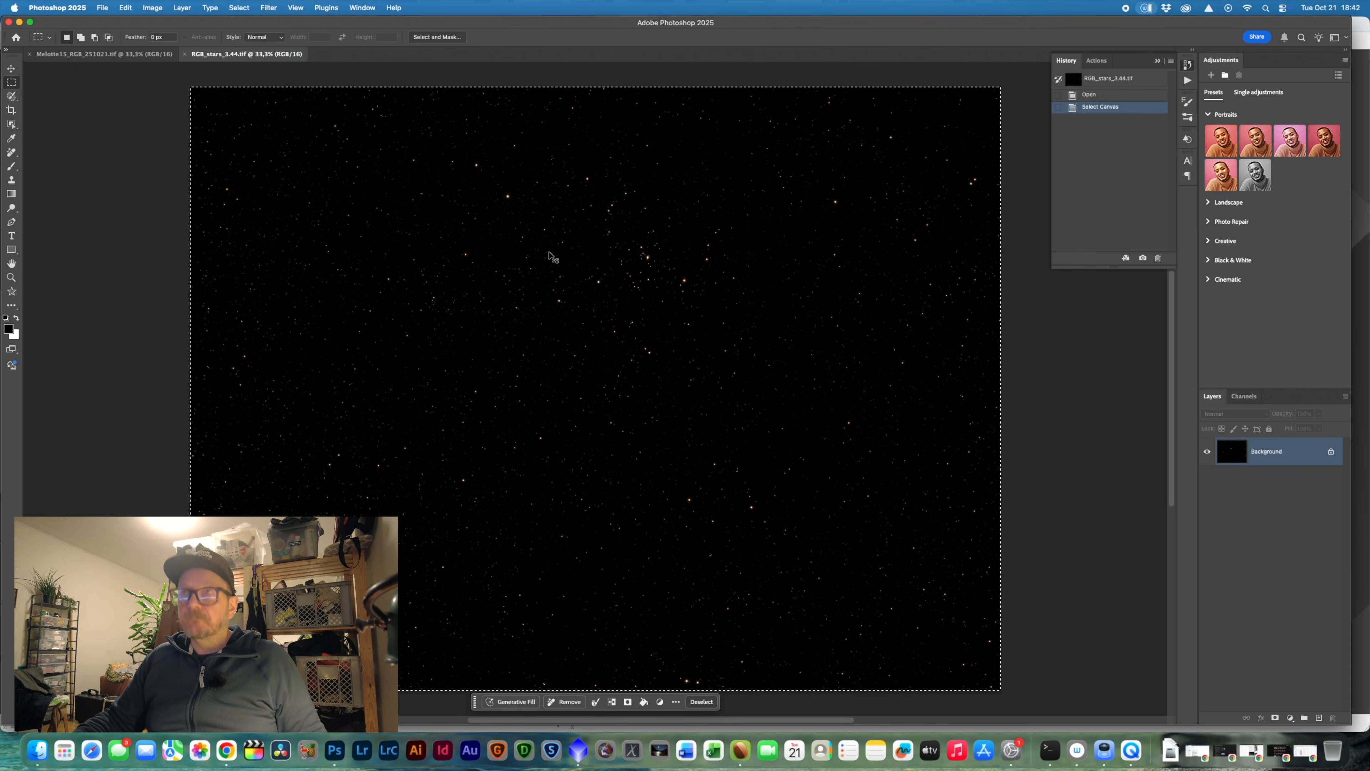
pyautogui.press('super+w')
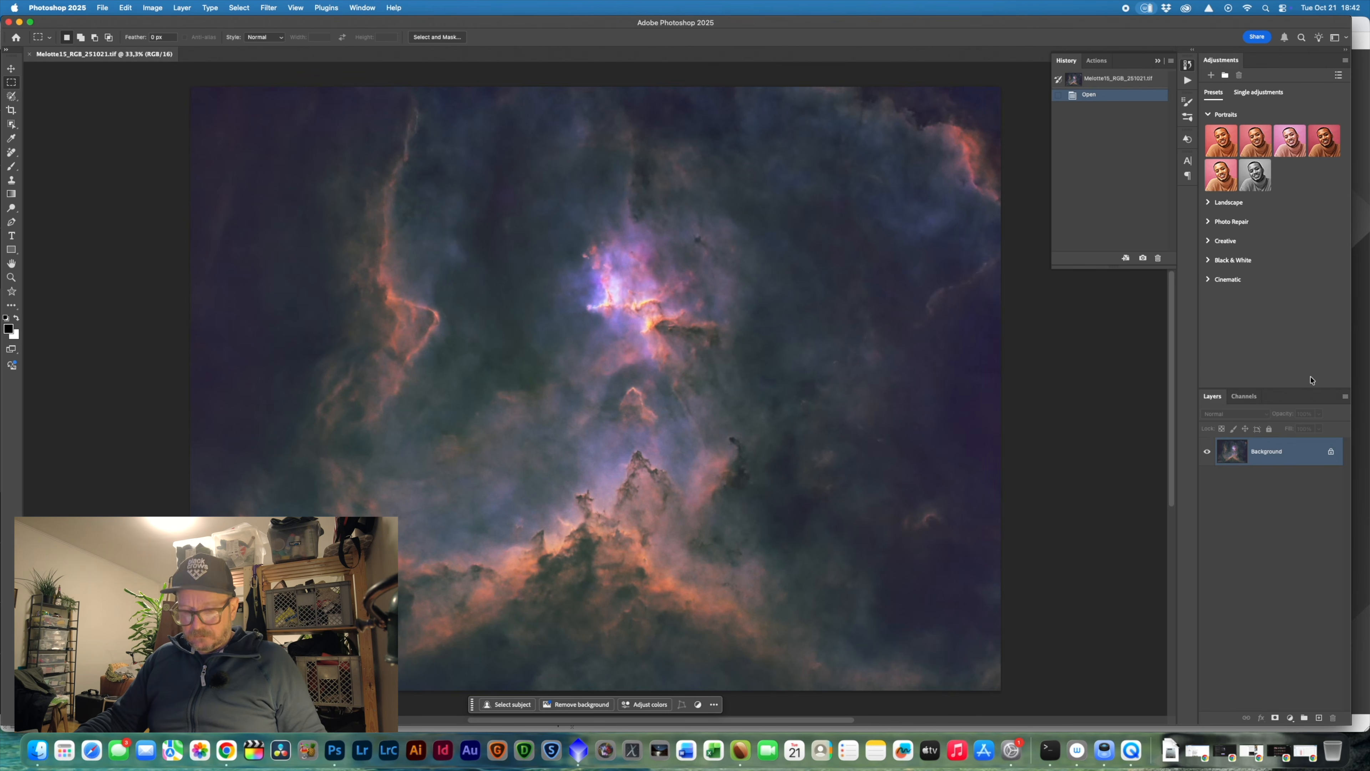
pyautogui.press('super+v')
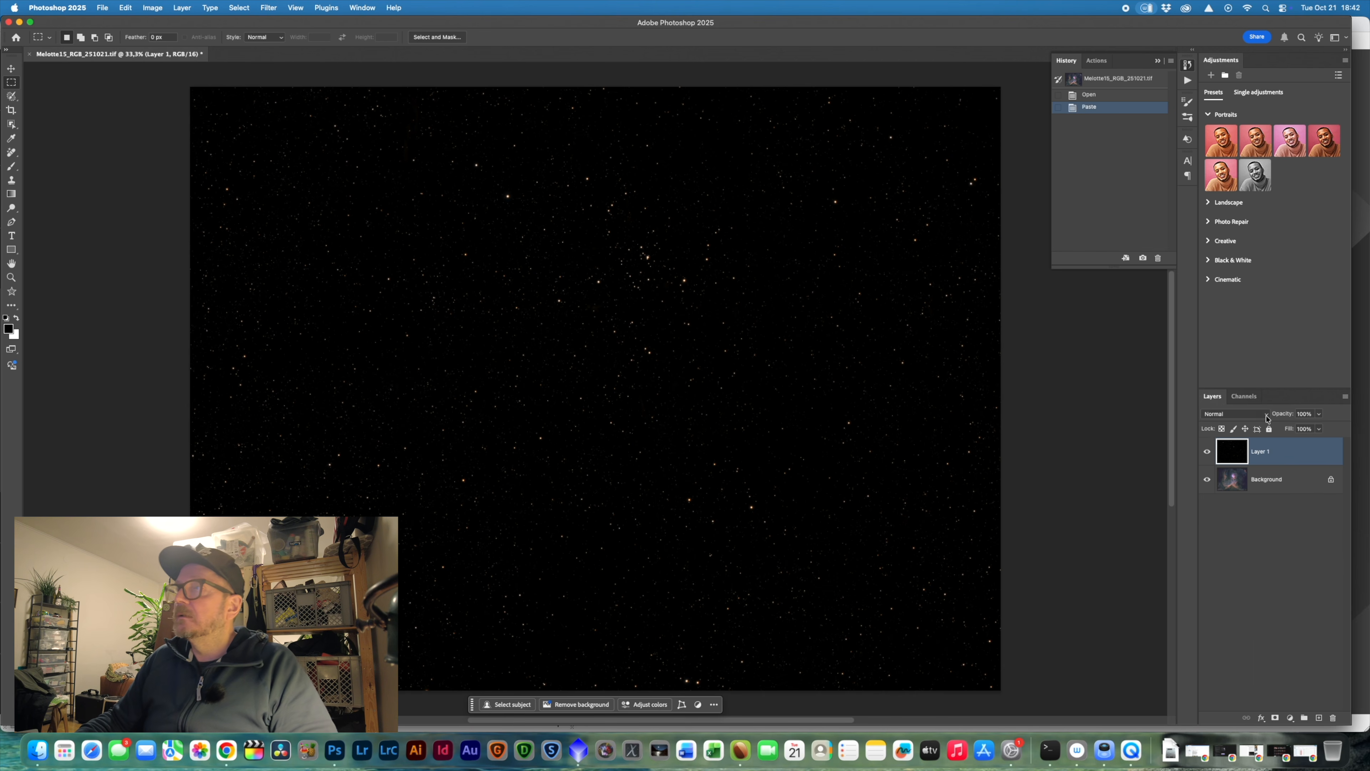
# - Set the blend mode of the pasted stars layer, Layer 1, to Linear Dodge (Add)
pyautogui.click(1266, 415)
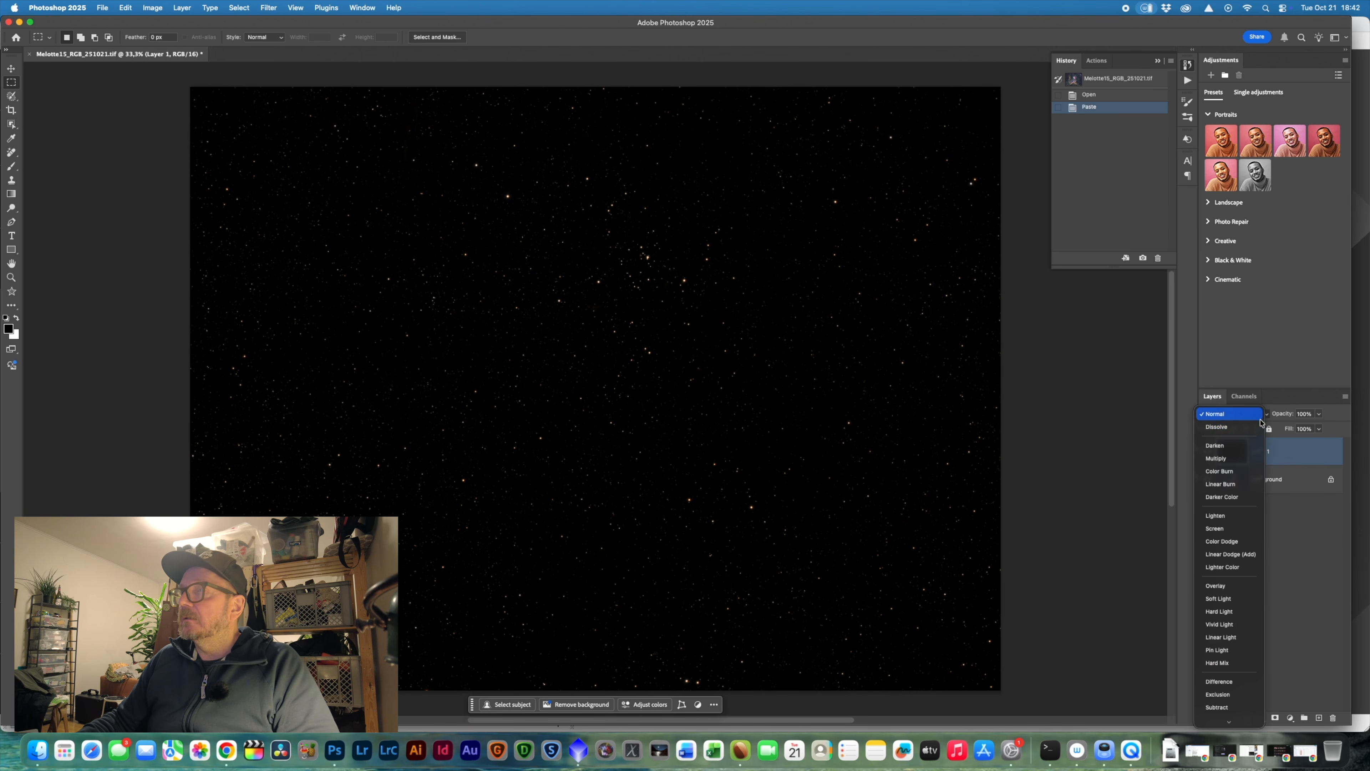
pyautogui.click(1257, 416)
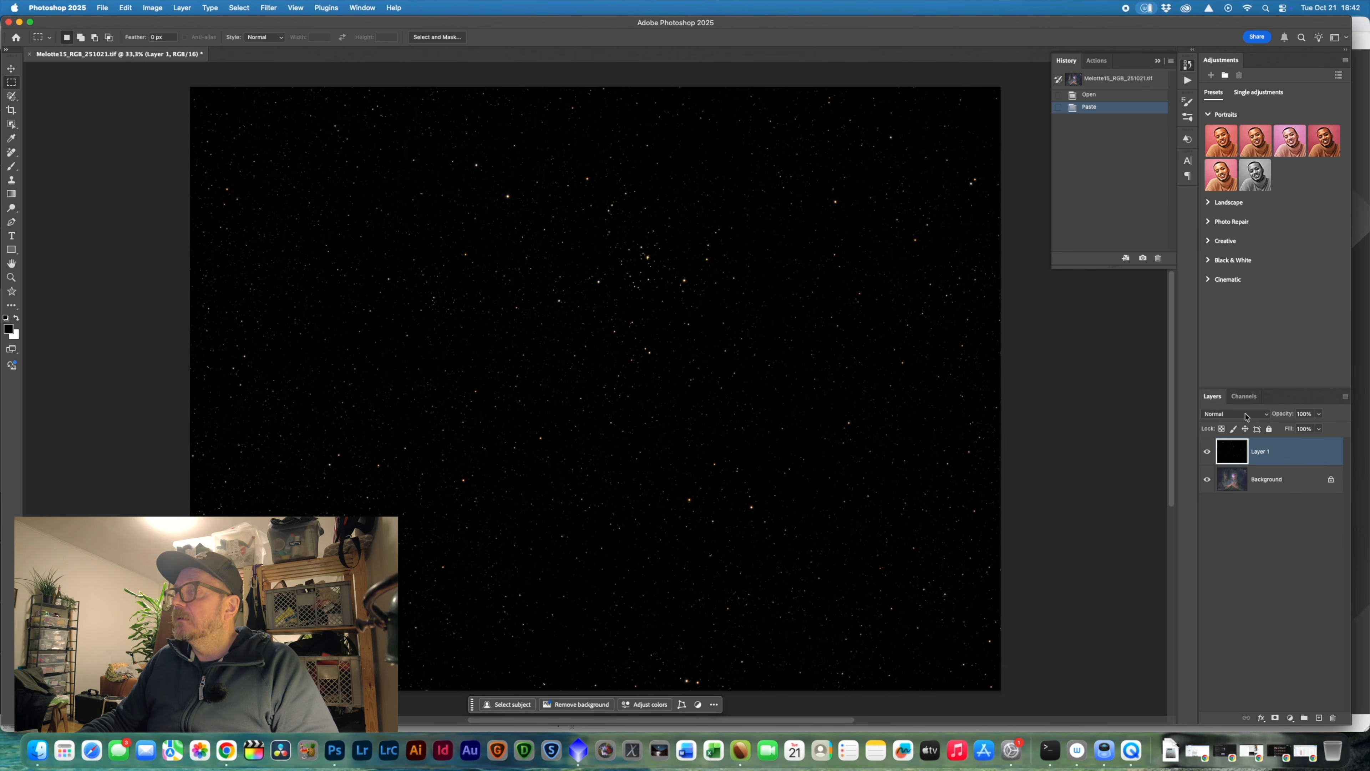
pyautogui.click(1247, 416)
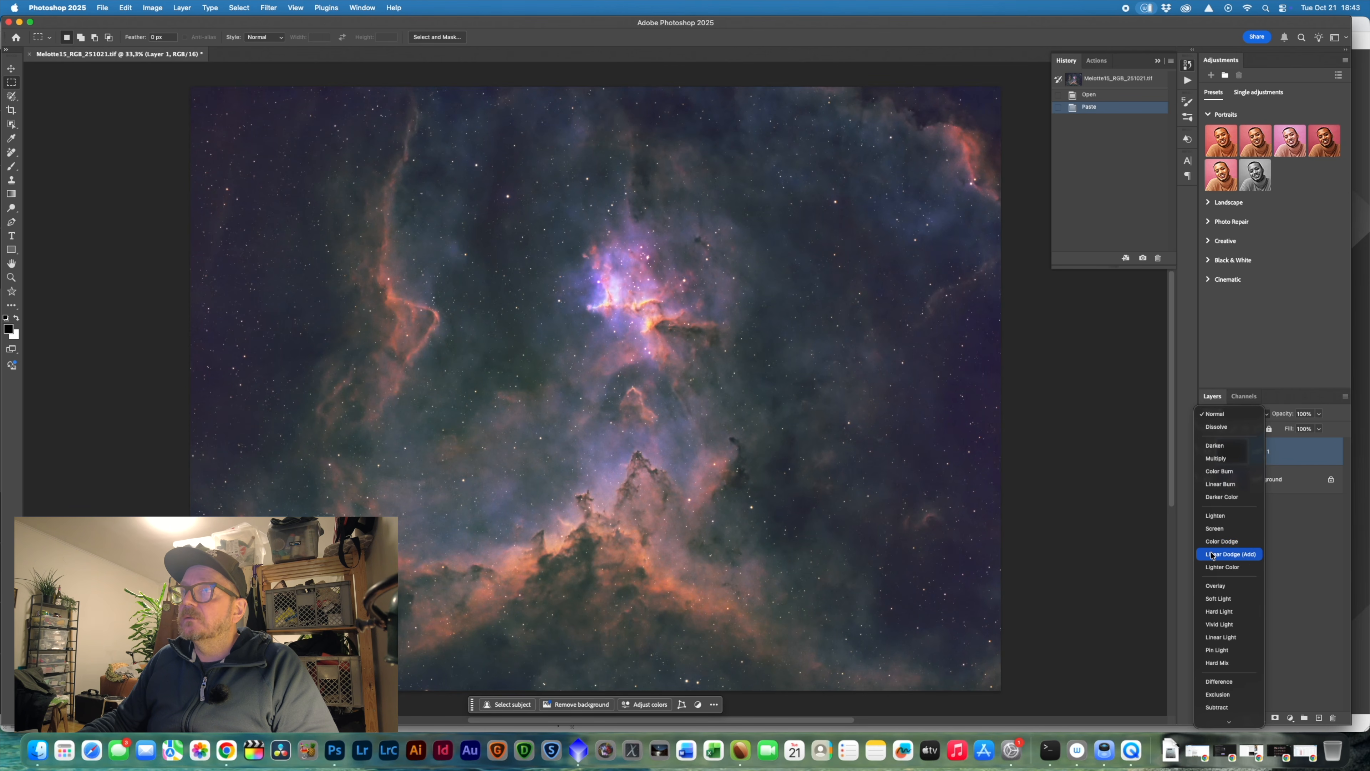
pyautogui.click(1213, 555)
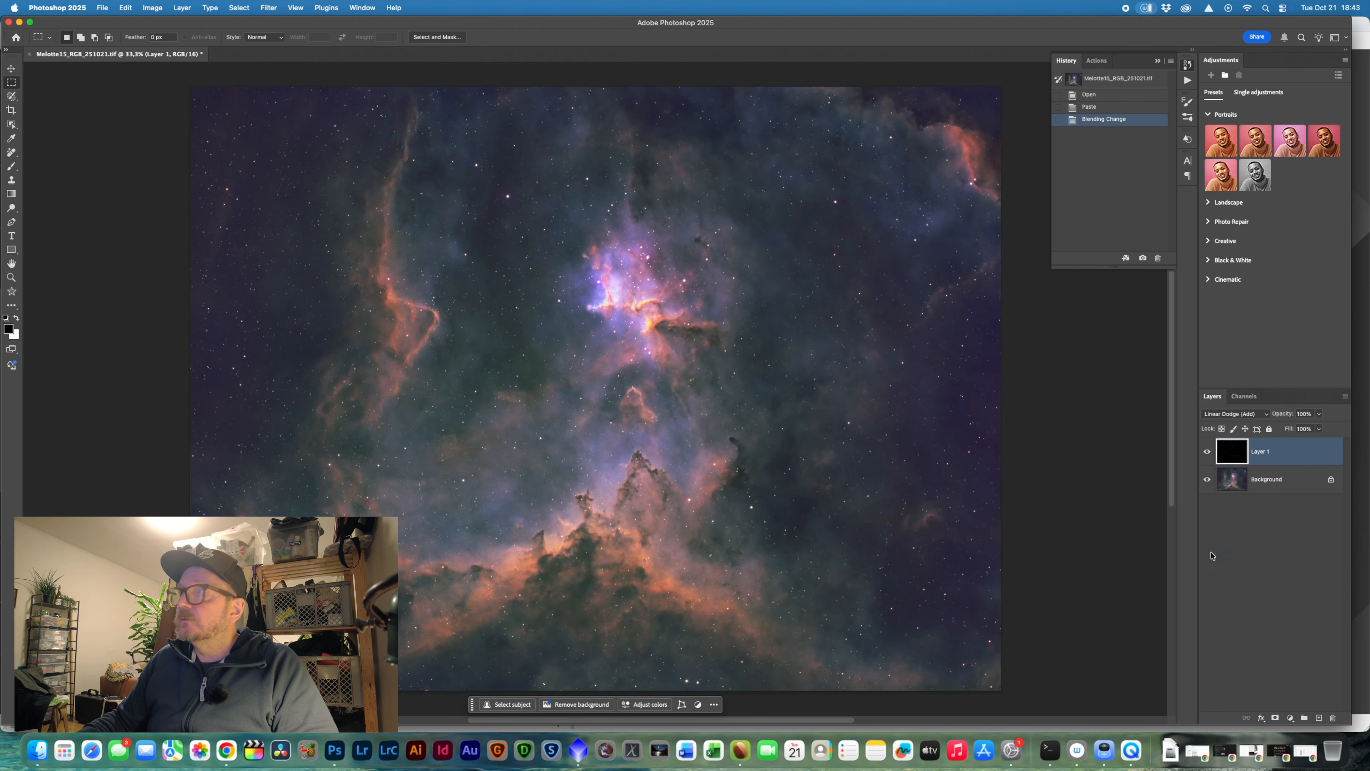
# - Toggle the stars layer's visibility to compare the nebula with and without the stars
pyautogui.click(1208, 453)
pyautogui.click(1208, 453)
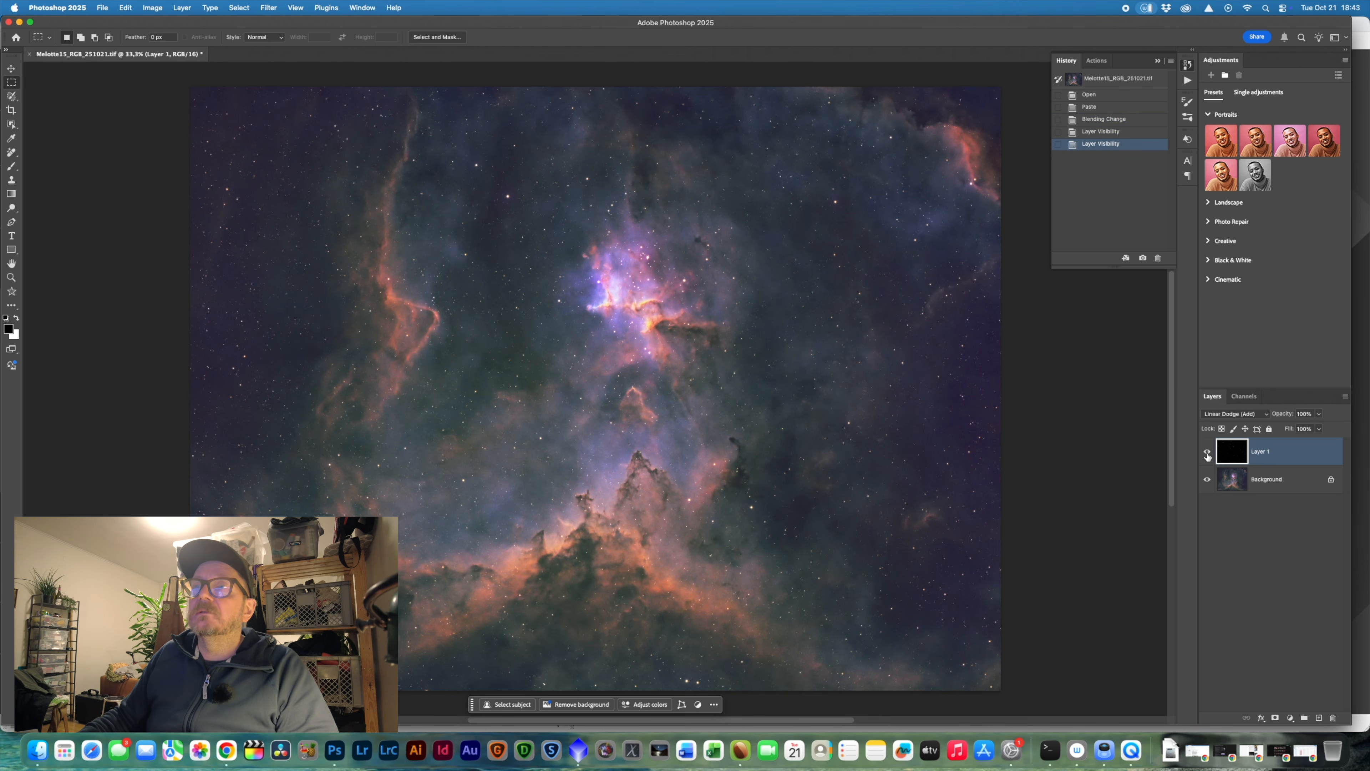
pyautogui.click(1208, 454)
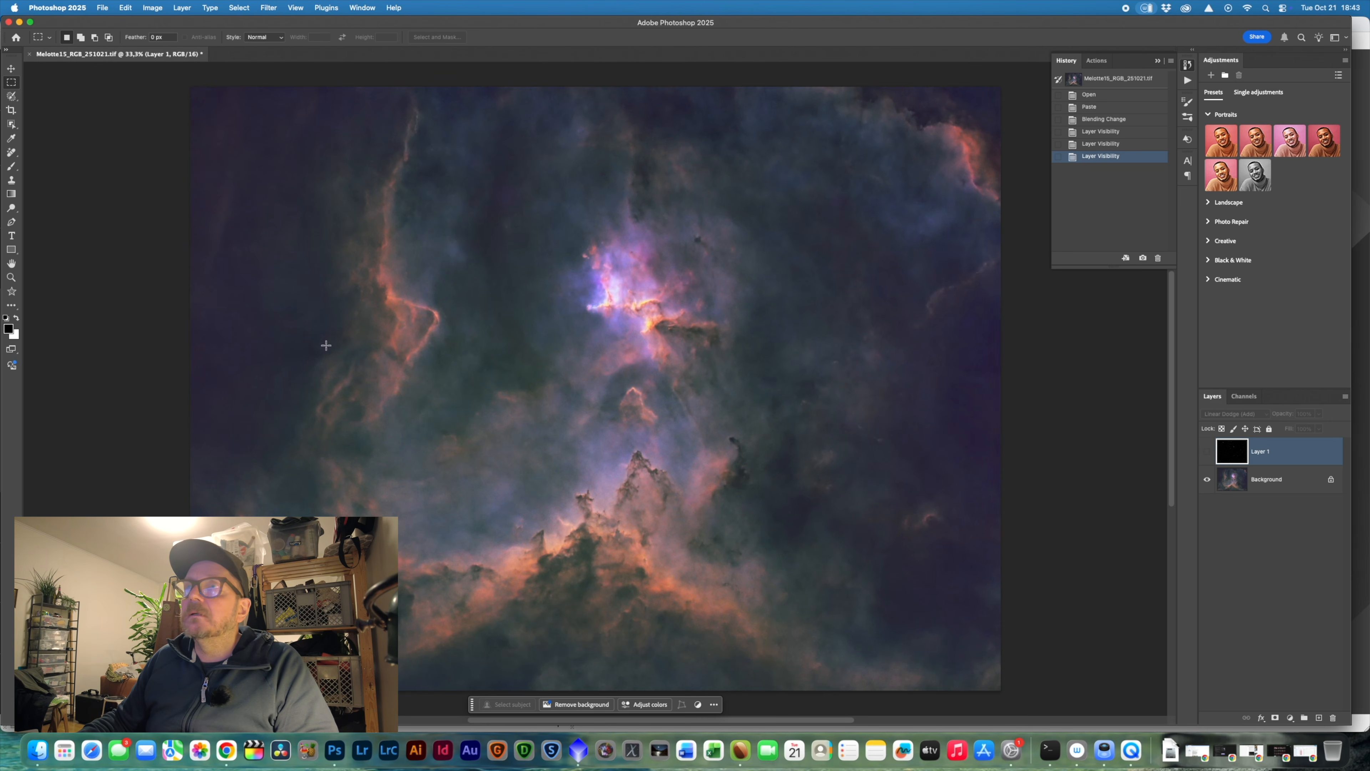
pyautogui.click(1207, 454)
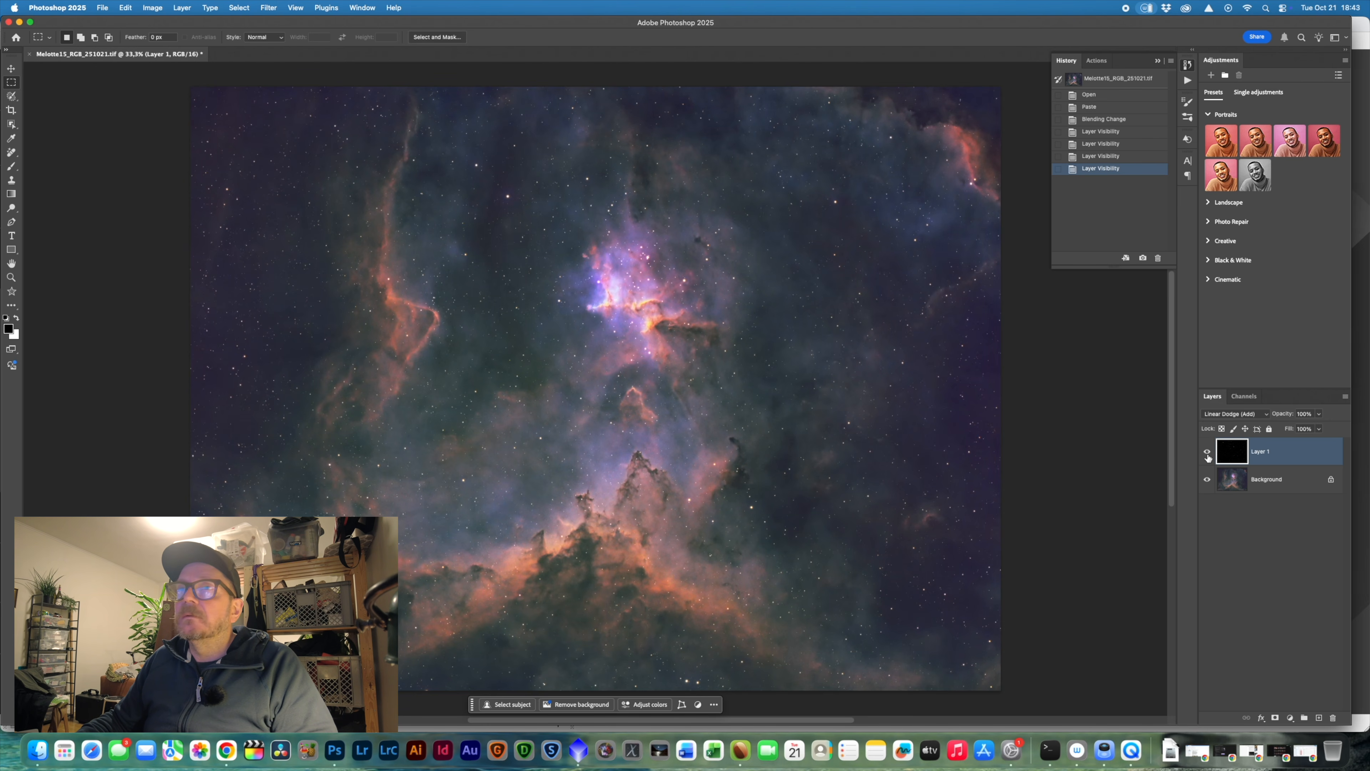
# - Hide the stars layer and duplicate the Background layer as Background copy in the same document
pyautogui.click(1288, 490)
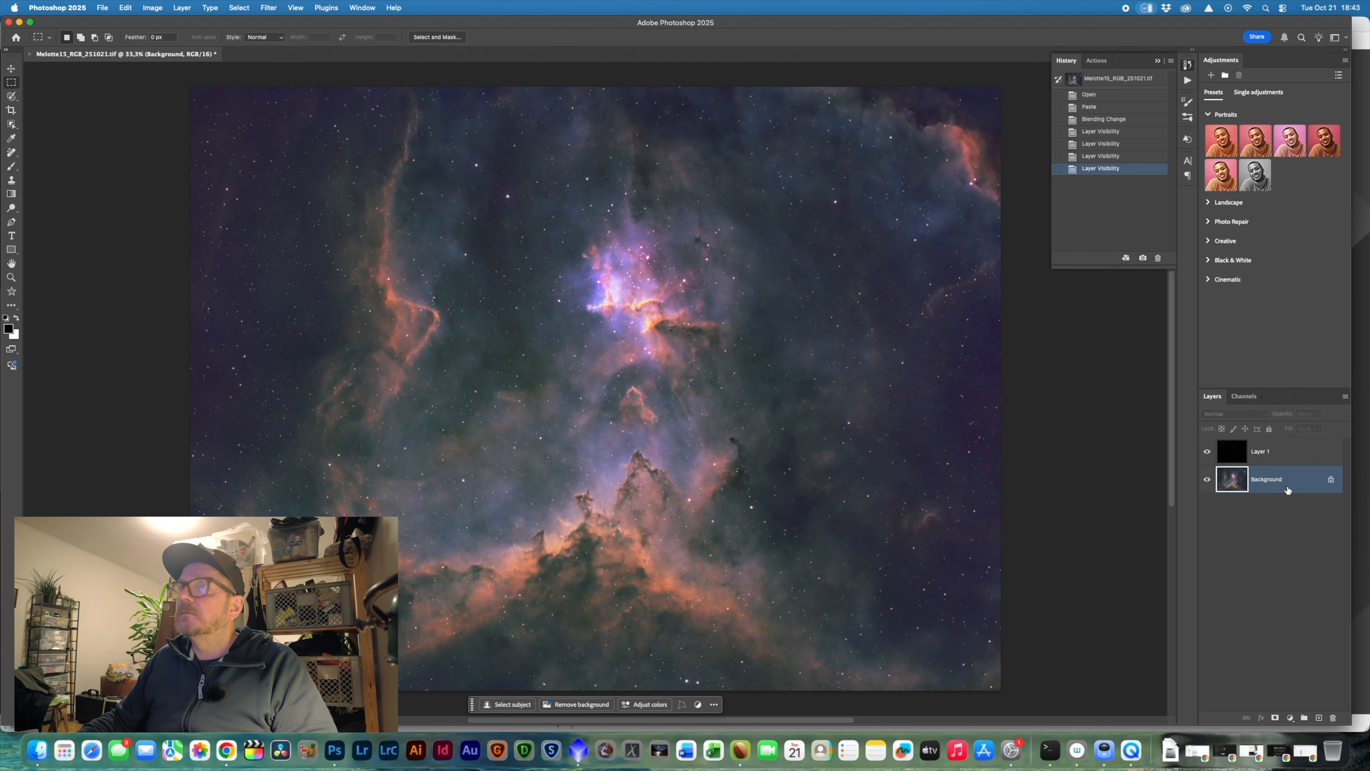
pyautogui.click(1206, 452)
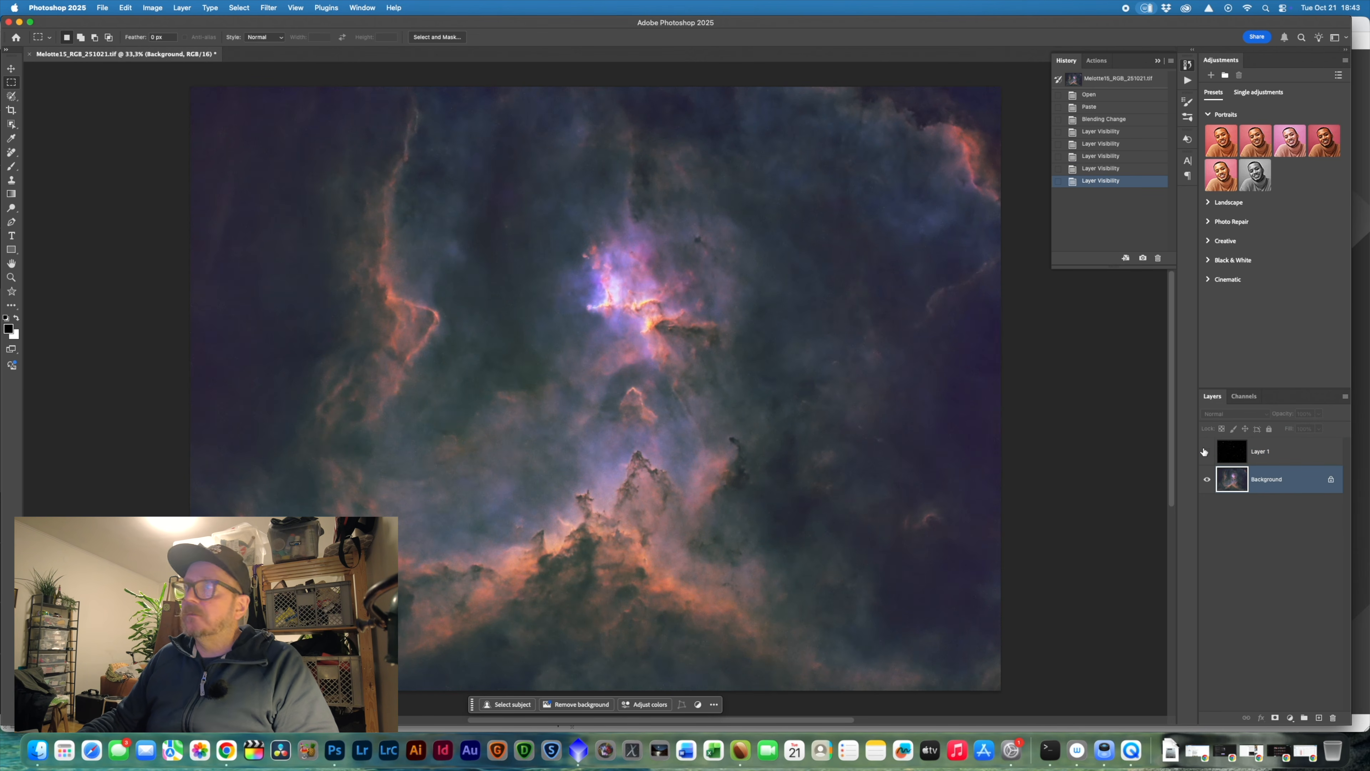
pyautogui.rightClick(1276, 486)
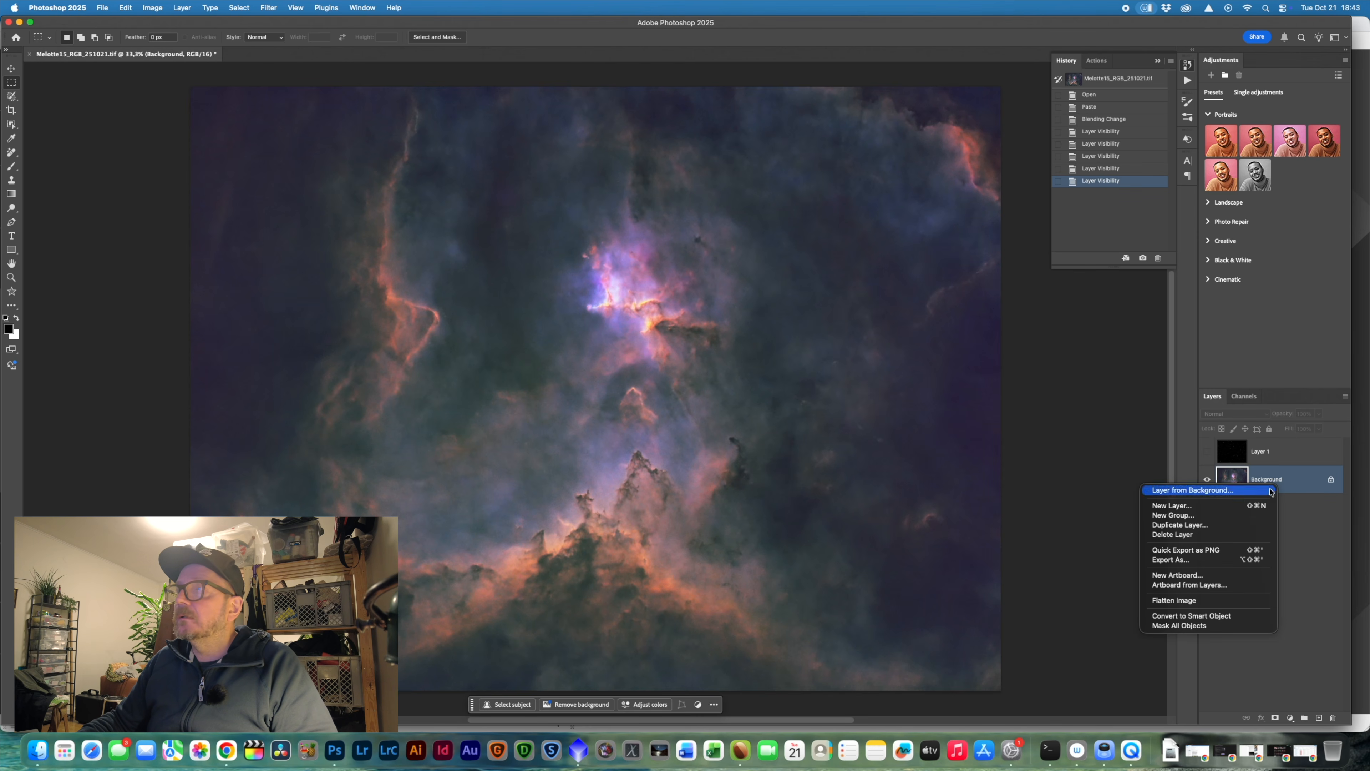
pyautogui.click(1187, 525)
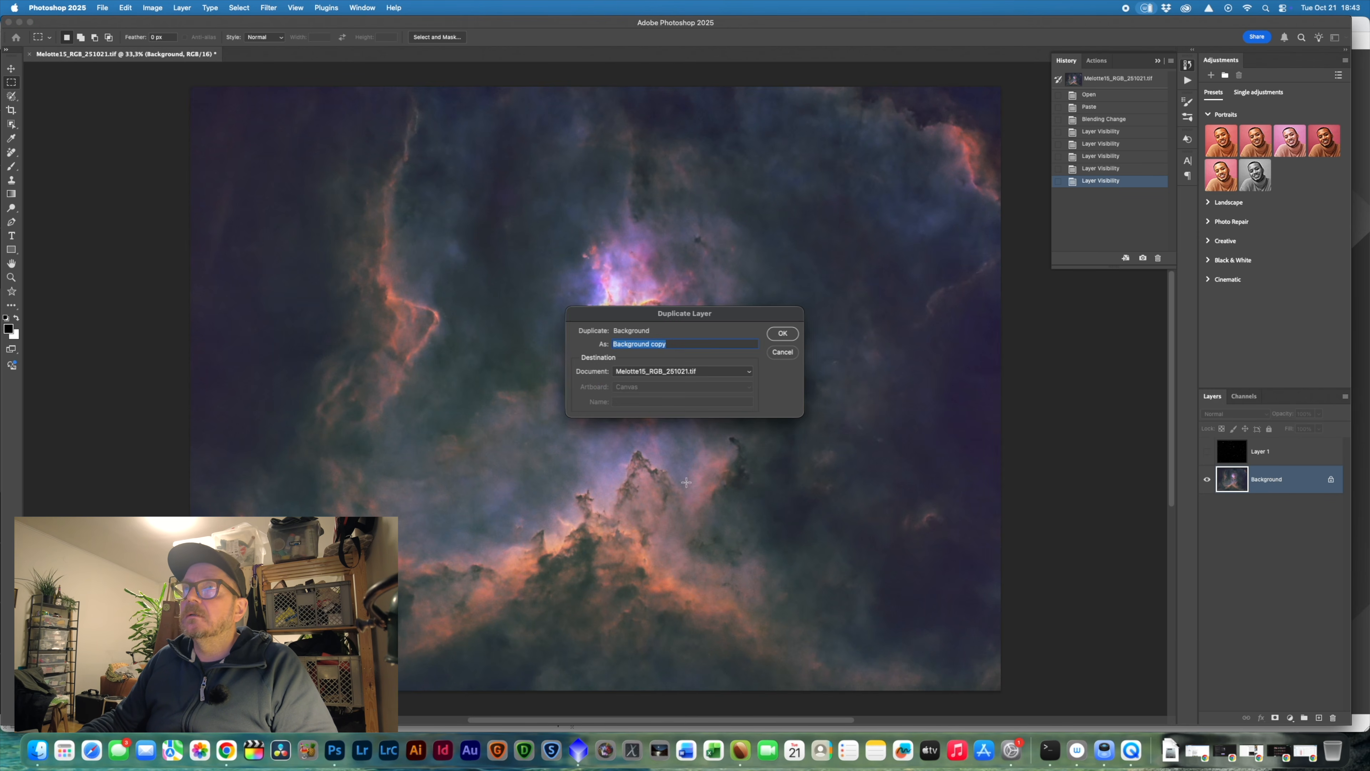
pyautogui.click(780, 334)
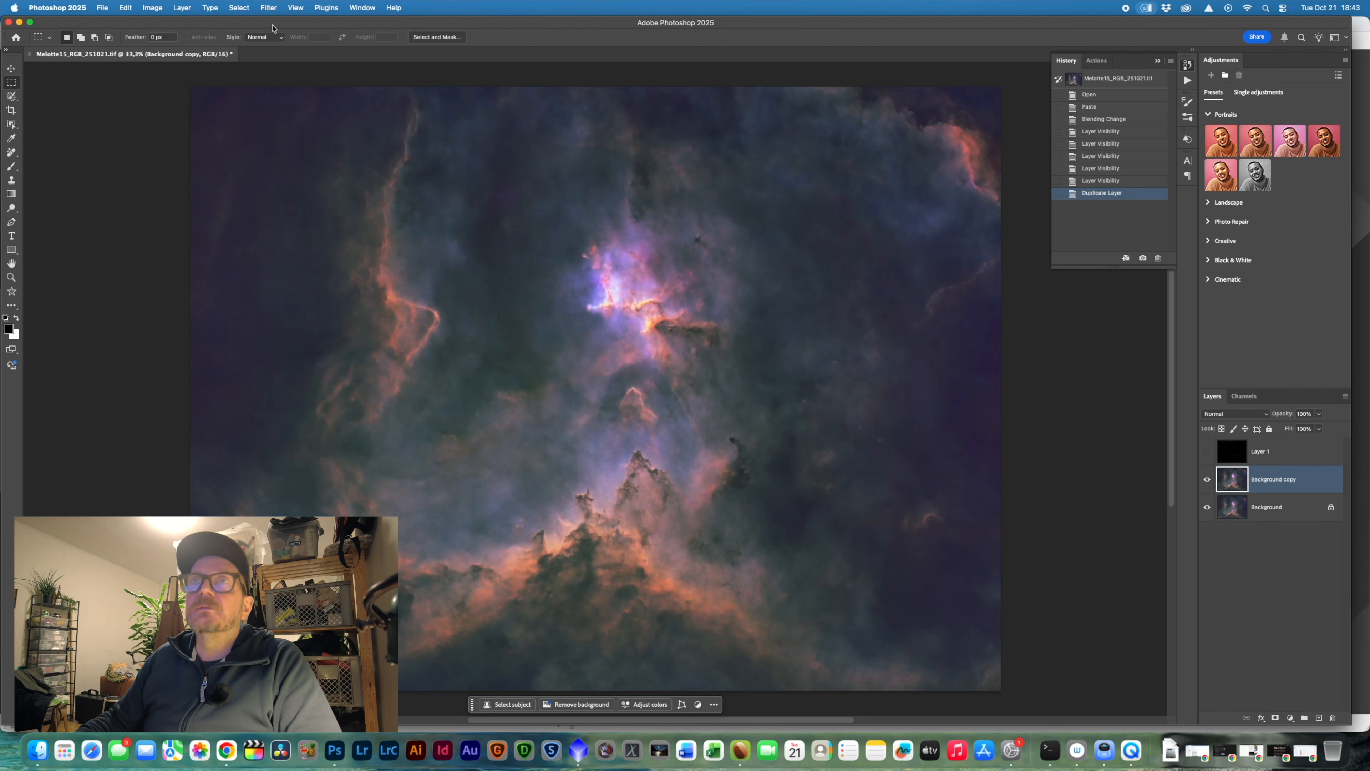
# - Open the background copy in Topaz DeNoise AI at 50% zoom and load the automatically recommended settings, leaving them in manual mode
pyautogui.click(268, 8)
pyautogui.moveTo(332, 249)
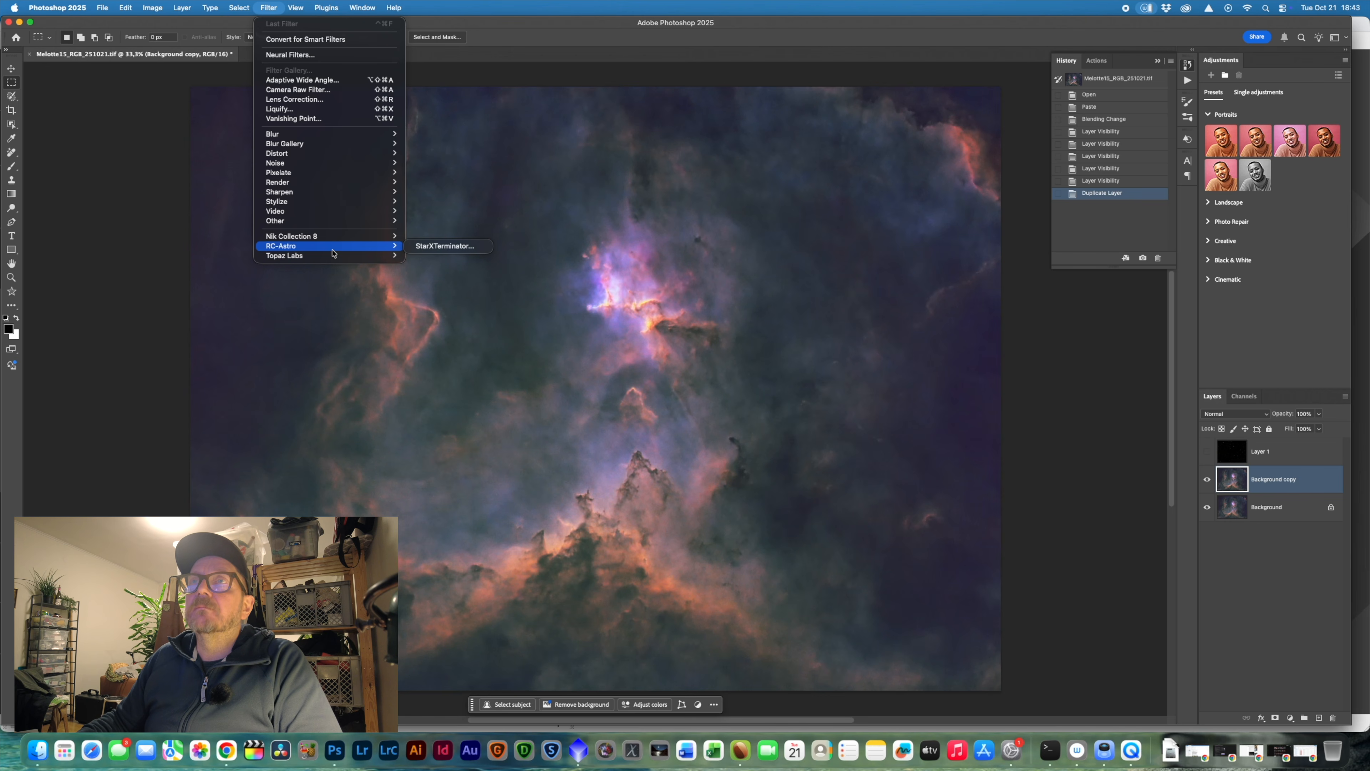
pyautogui.click(421, 262)
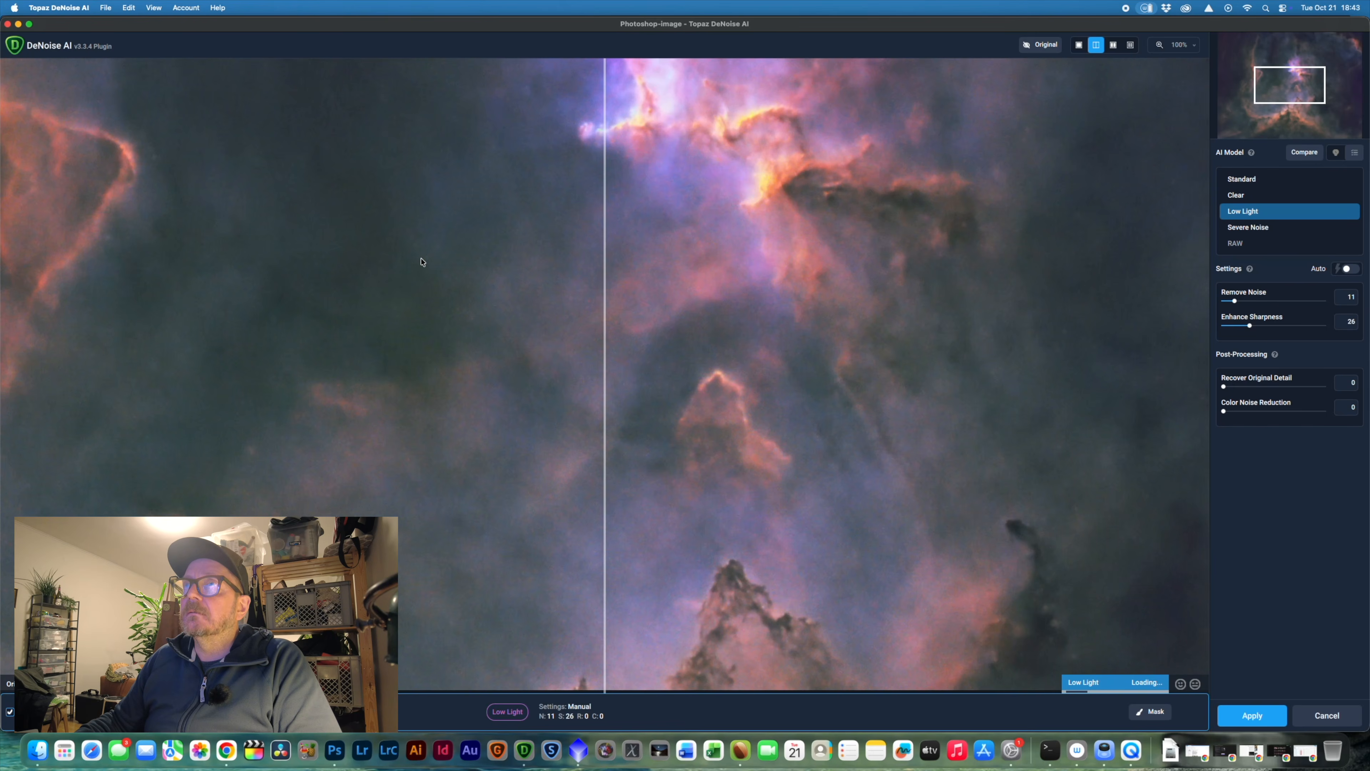
pyautogui.click(1194, 45)
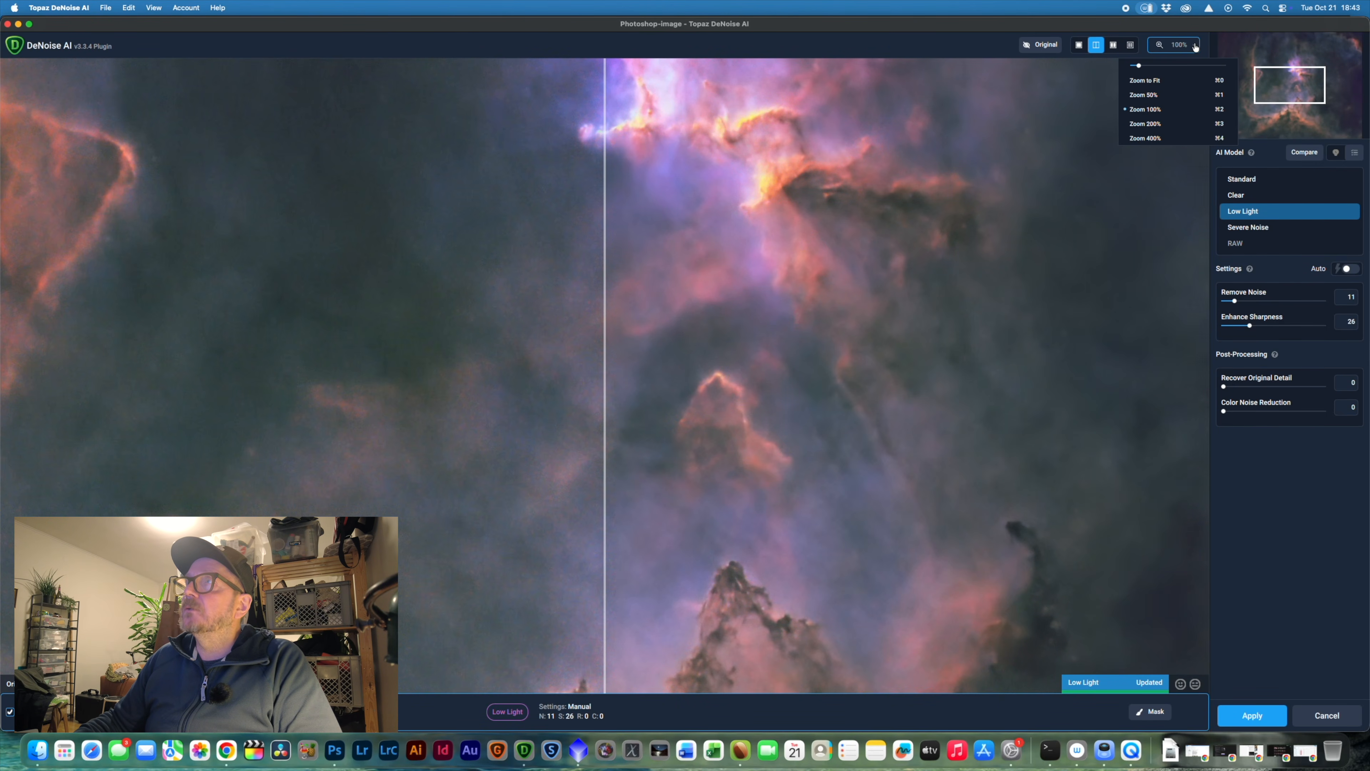
pyautogui.click(1159, 95)
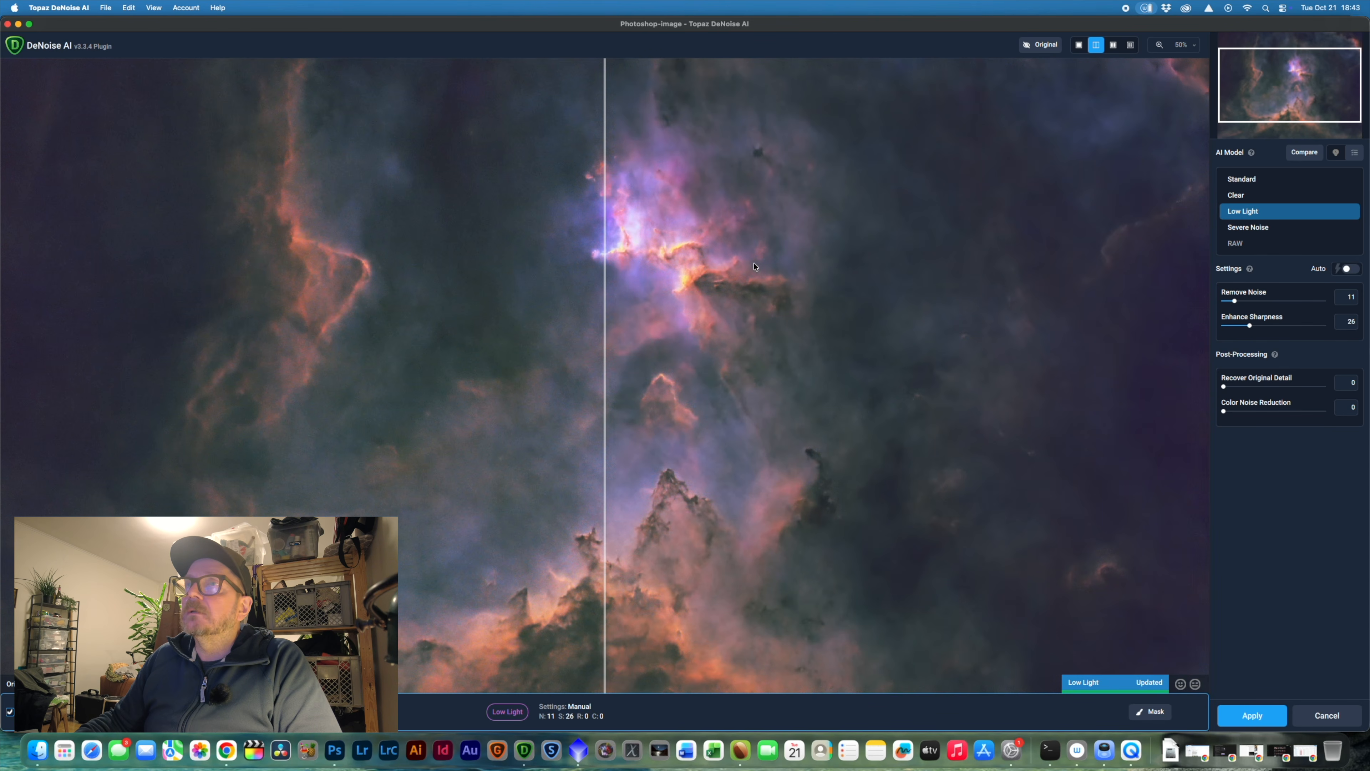
pyautogui.click(1354, 269)
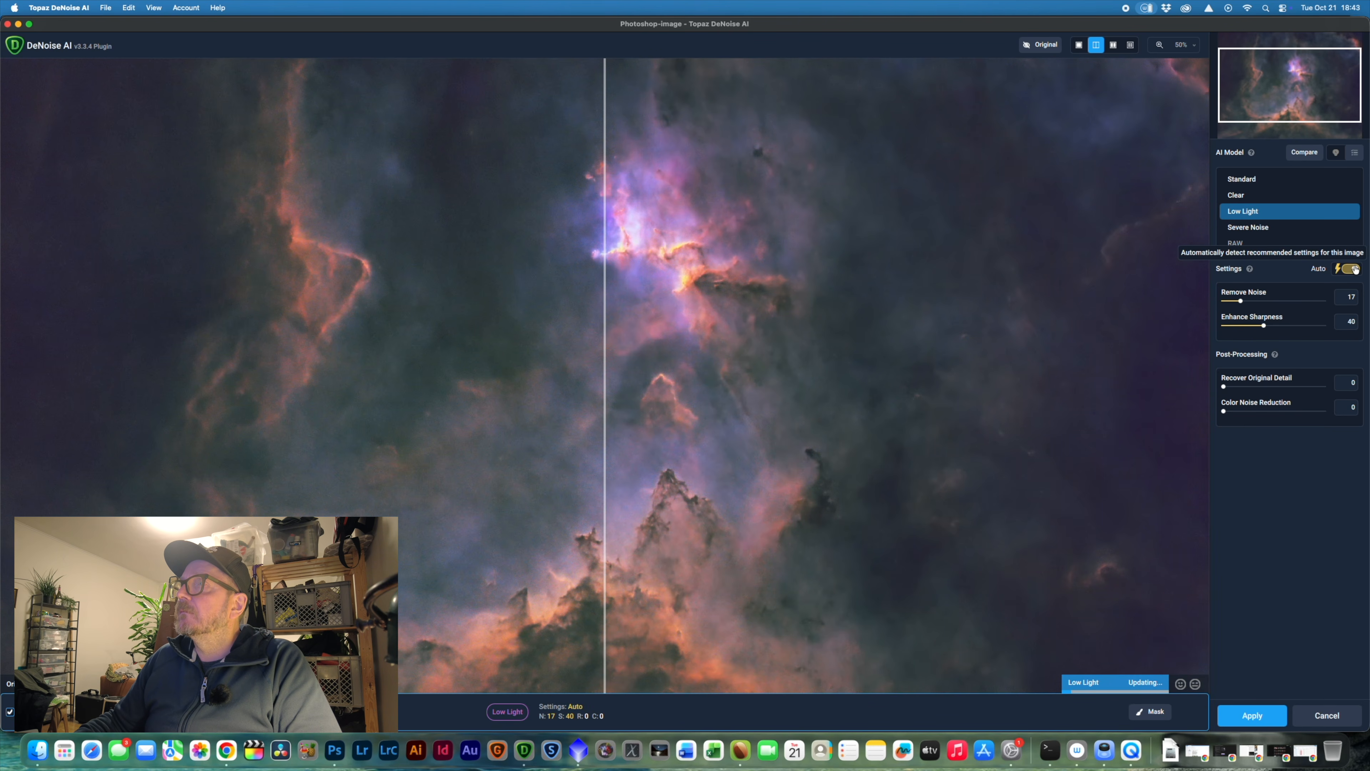
pyautogui.click(1354, 269)
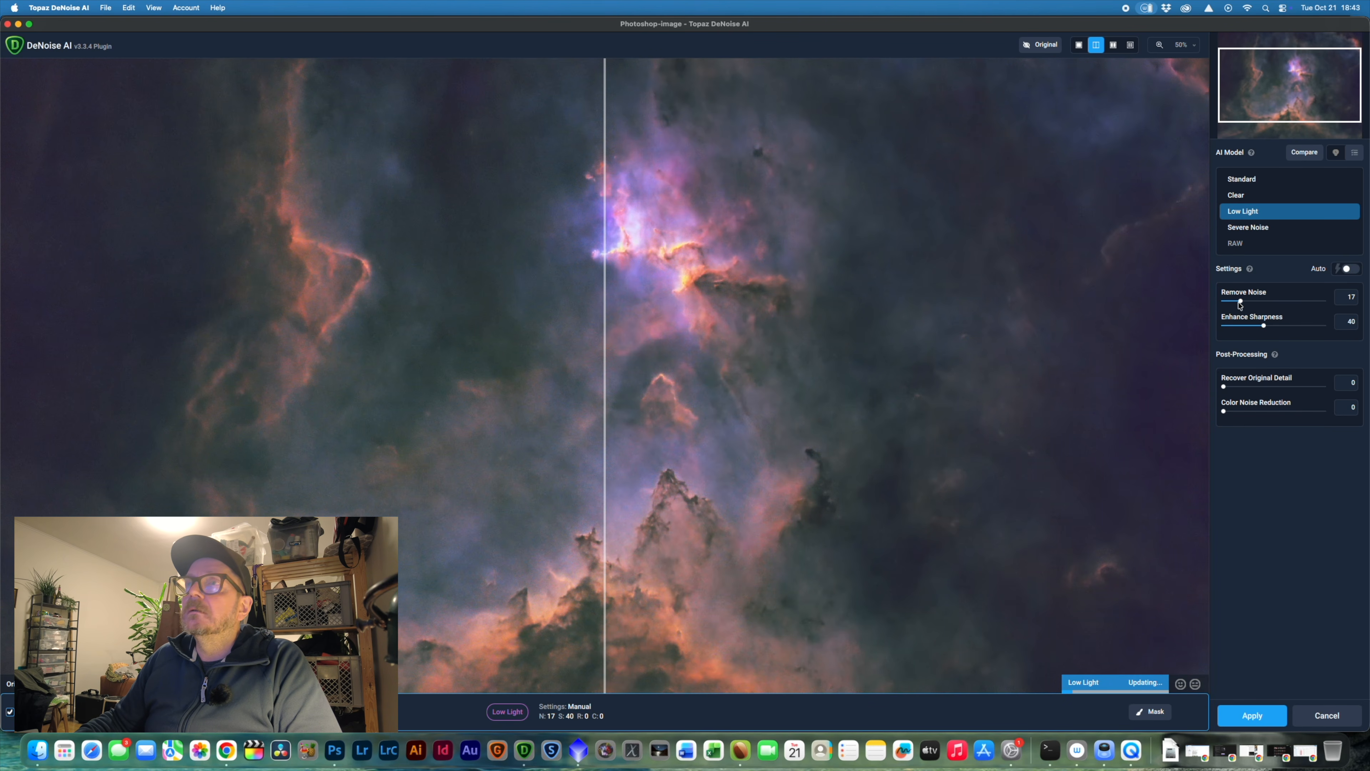
# - Set Remove Noise to 12 and Enhance Sharpness to 30, compare the split preview, and apply the denoising
pyautogui.moveTo(605, 304); pyautogui.dragTo(345, 276)
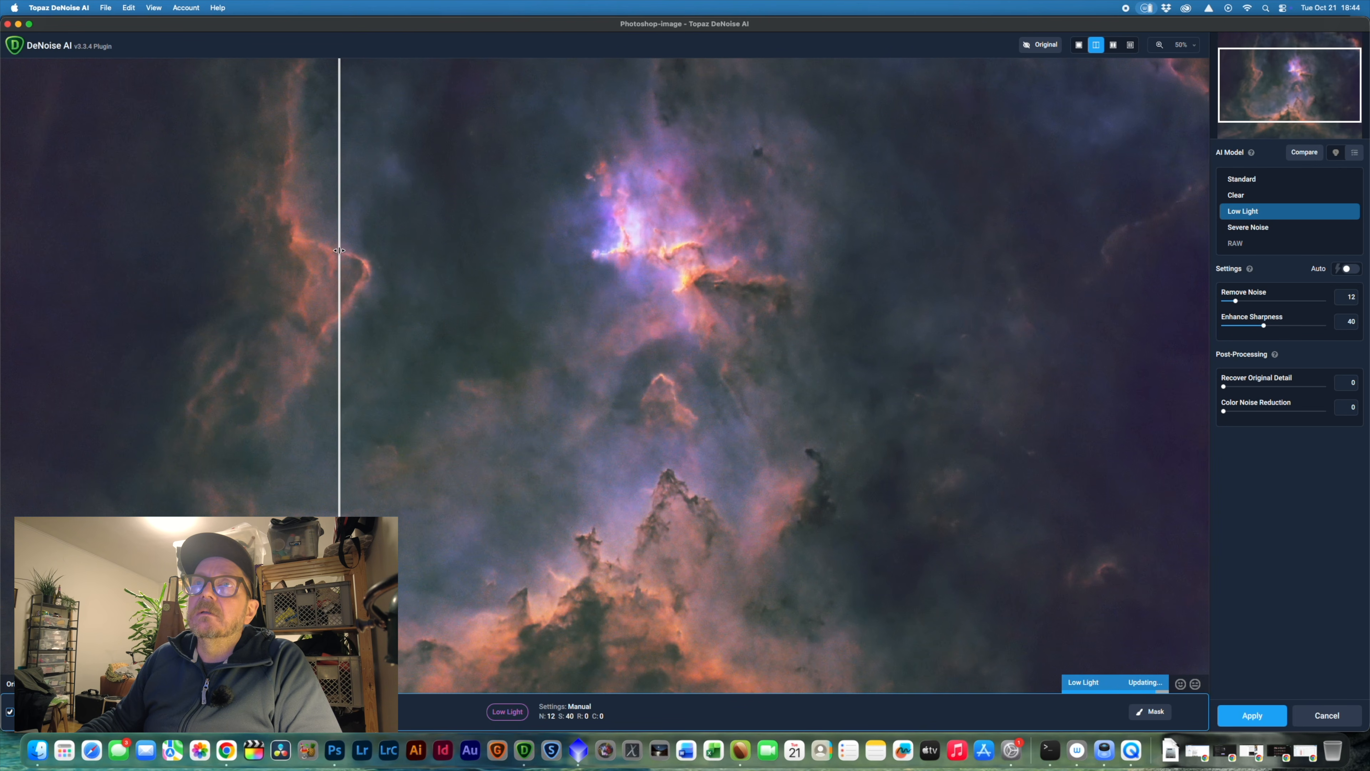
pyautogui.moveTo(338, 254); pyautogui.dragTo(222, 237)
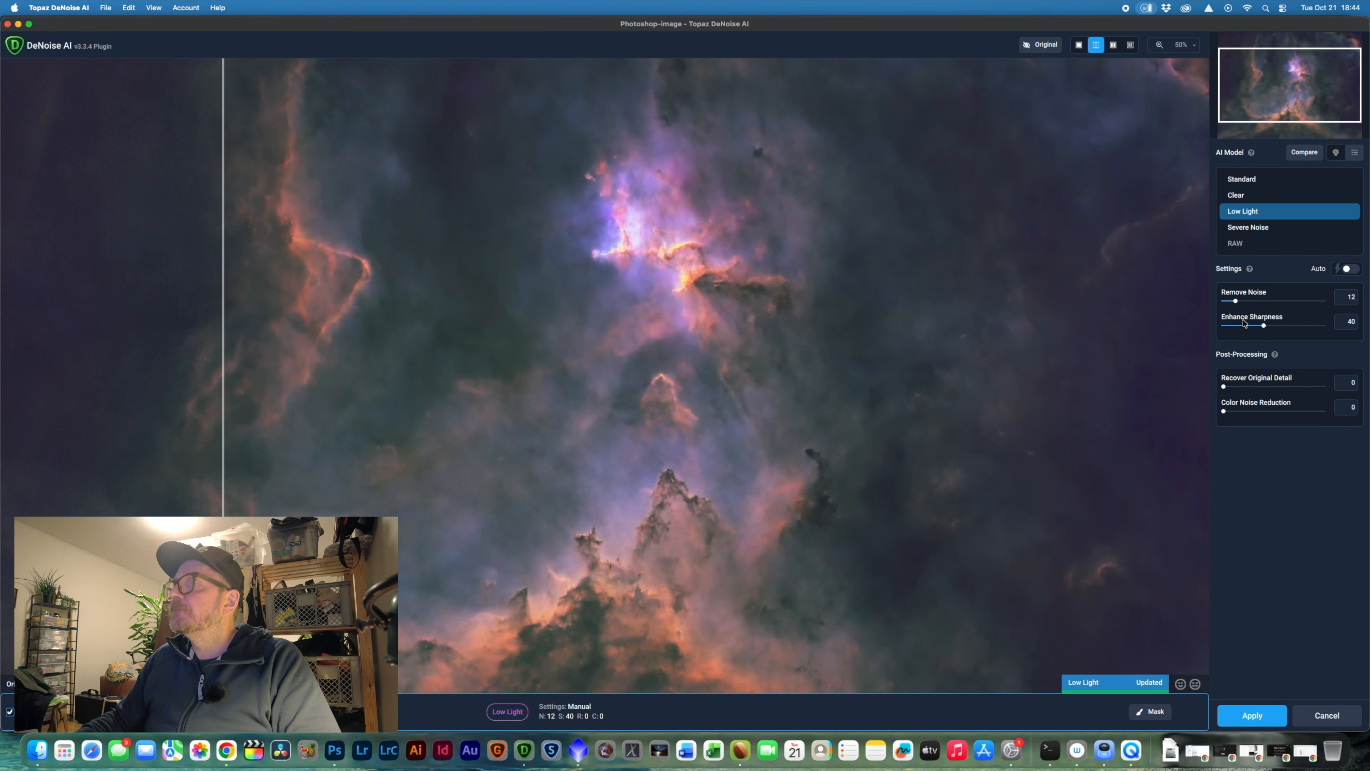
pyautogui.moveTo(1264, 327); pyautogui.dragTo(1255, 328)
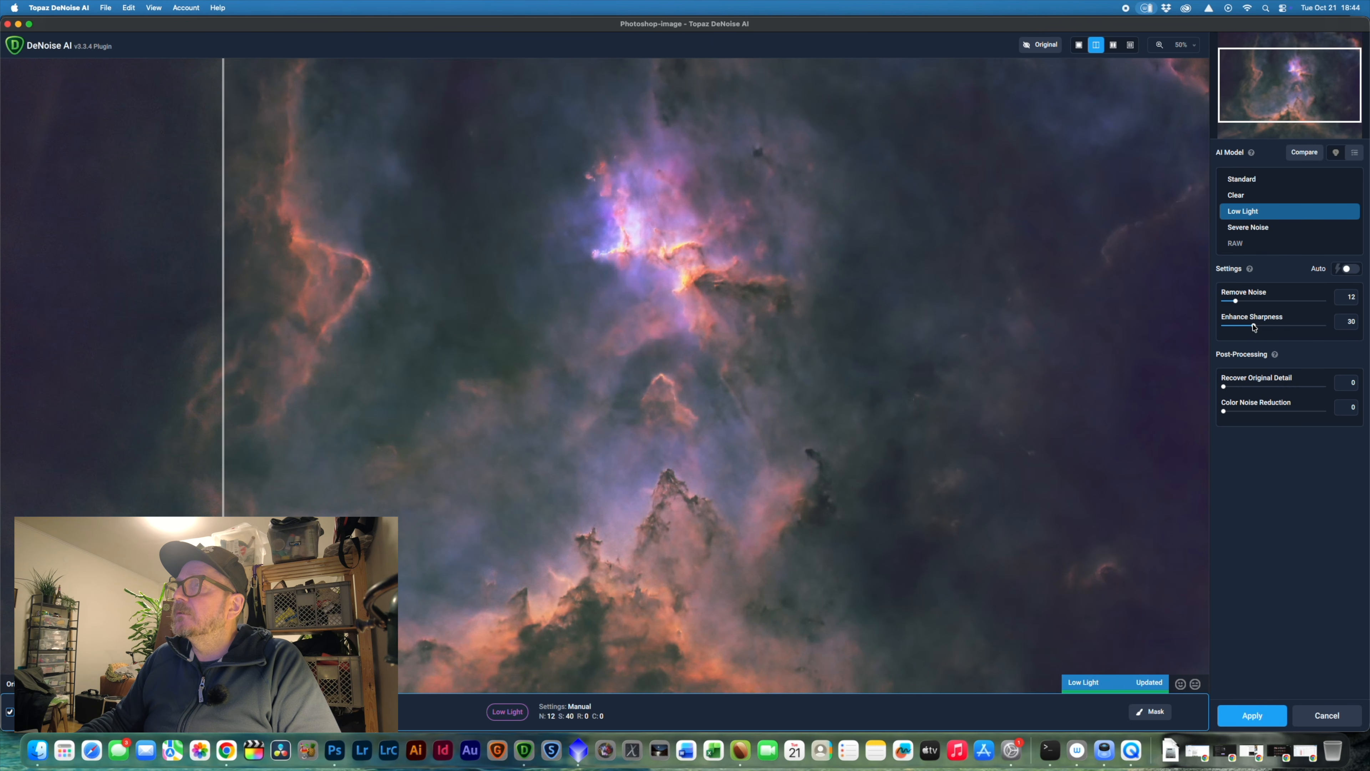
pyautogui.moveTo(223, 246); pyautogui.dragTo(438, 256)
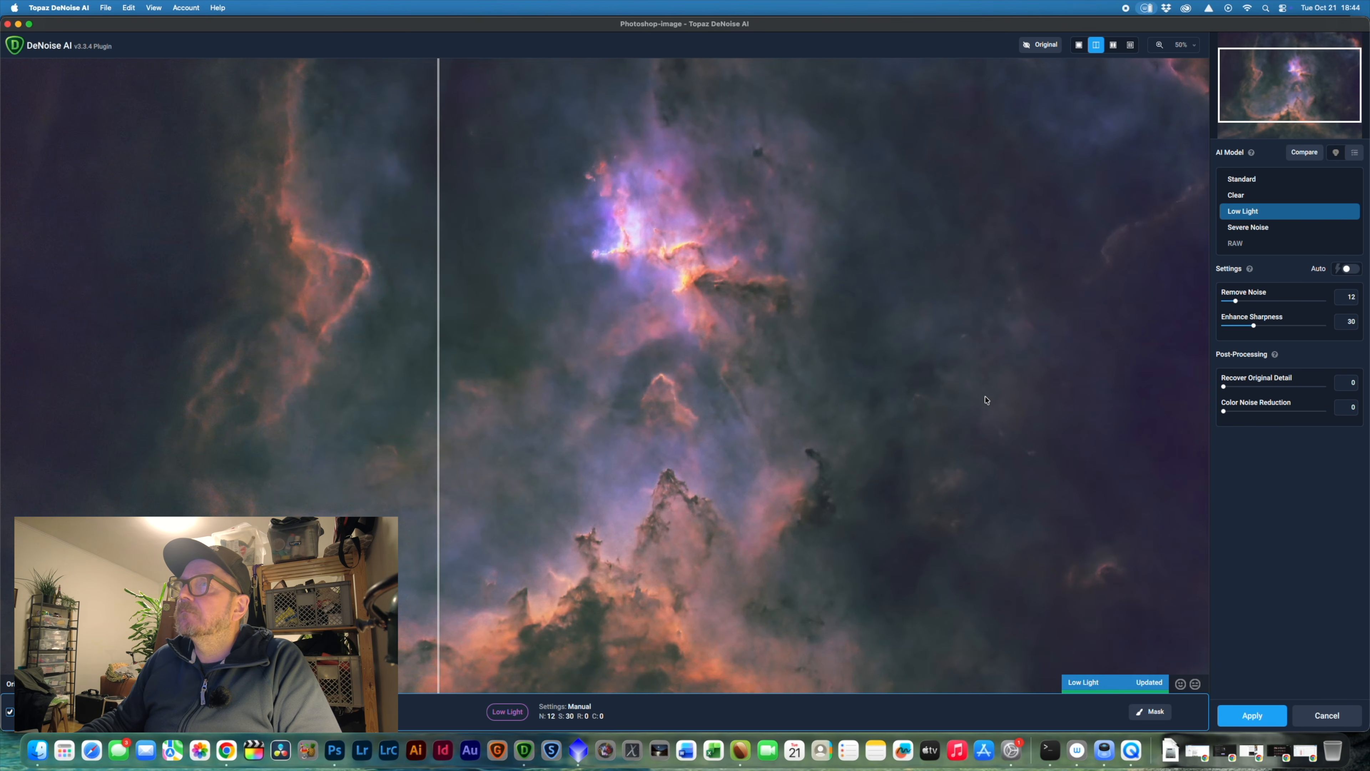
pyautogui.click(1255, 718)
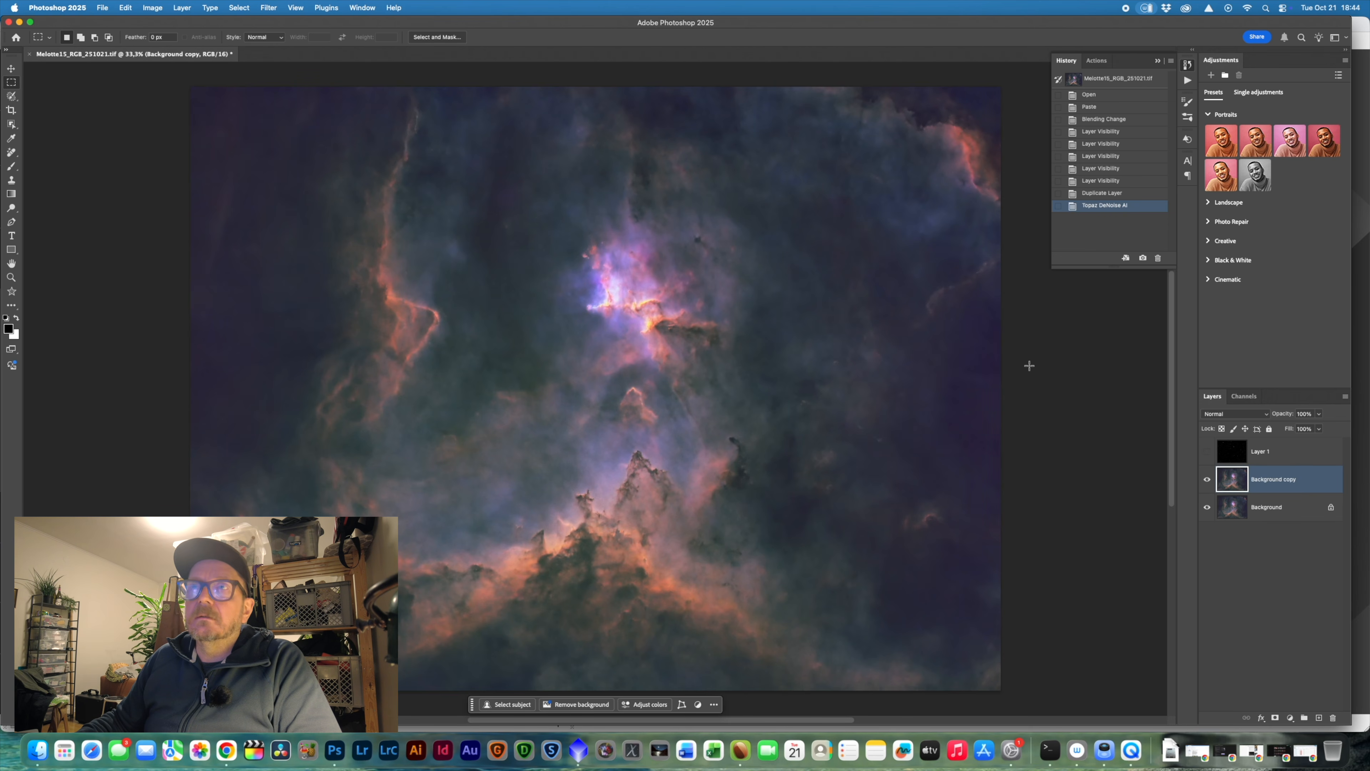
# - Add a Levels adjustment layer above the background copy and set the red channel's black input level to 30
pyautogui.click(183, 7)
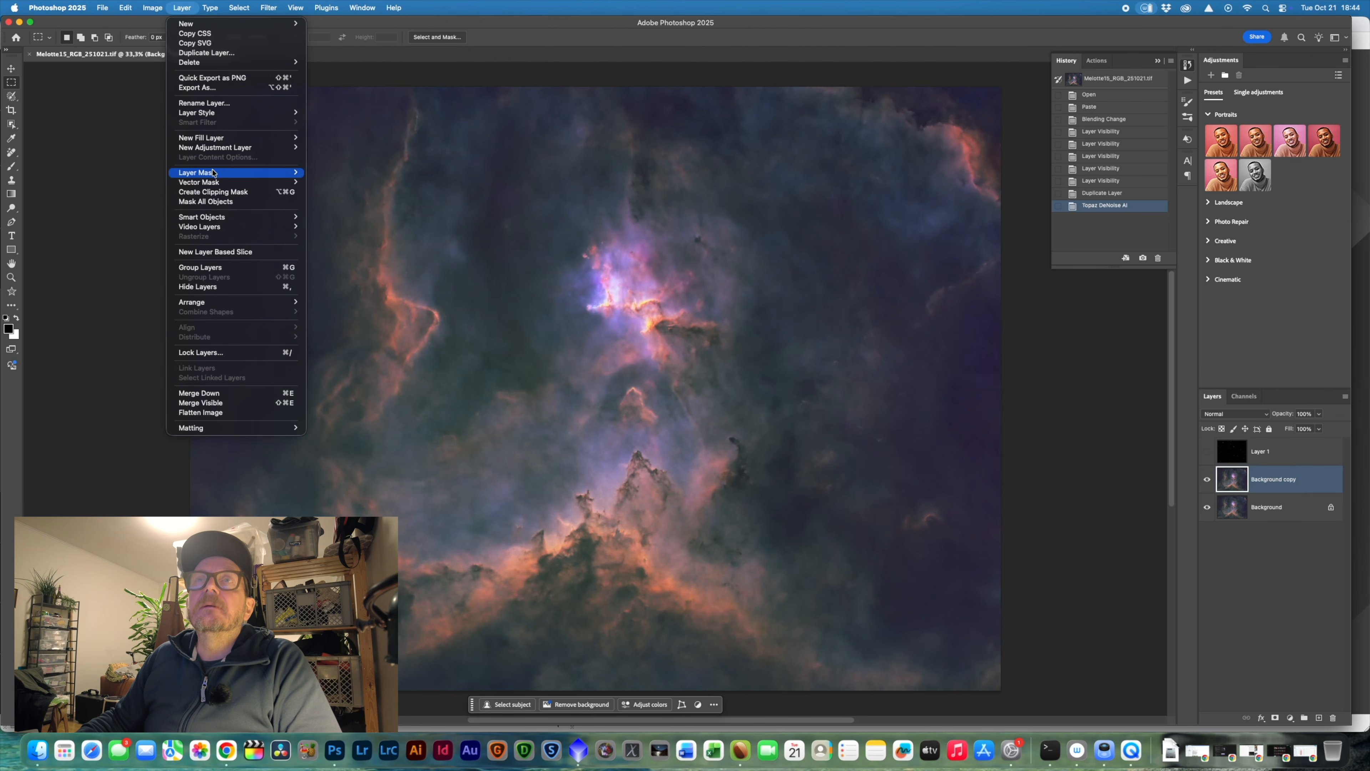
pyautogui.moveTo(213, 154)
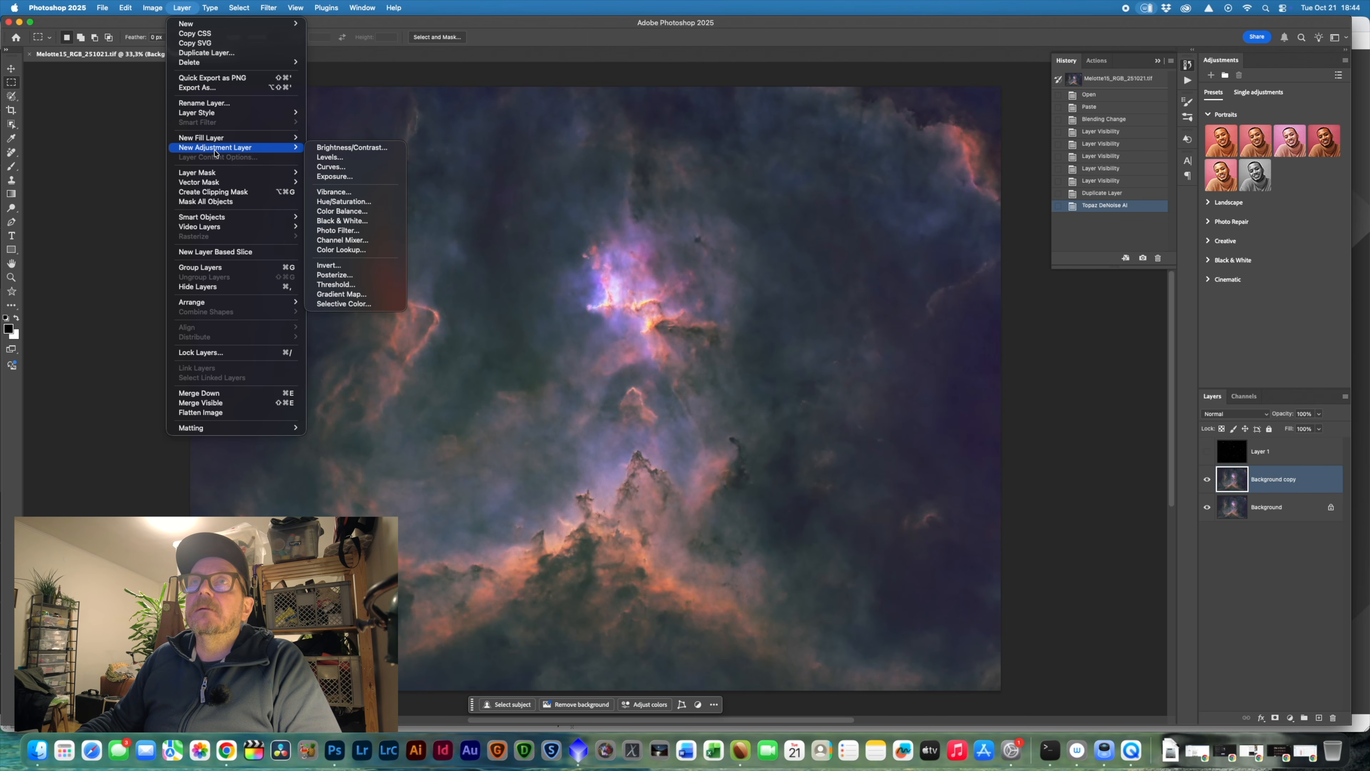
pyautogui.click(330, 158)
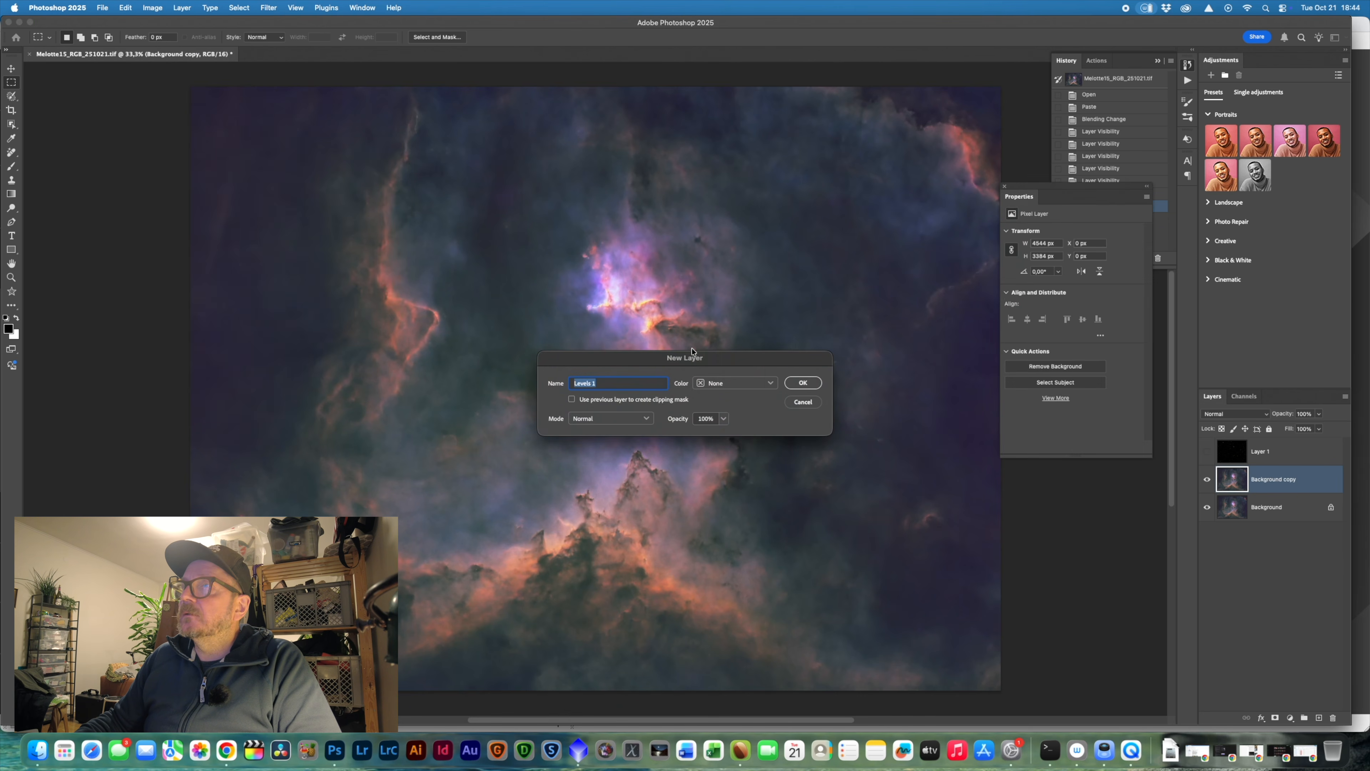
pyautogui.click(800, 385)
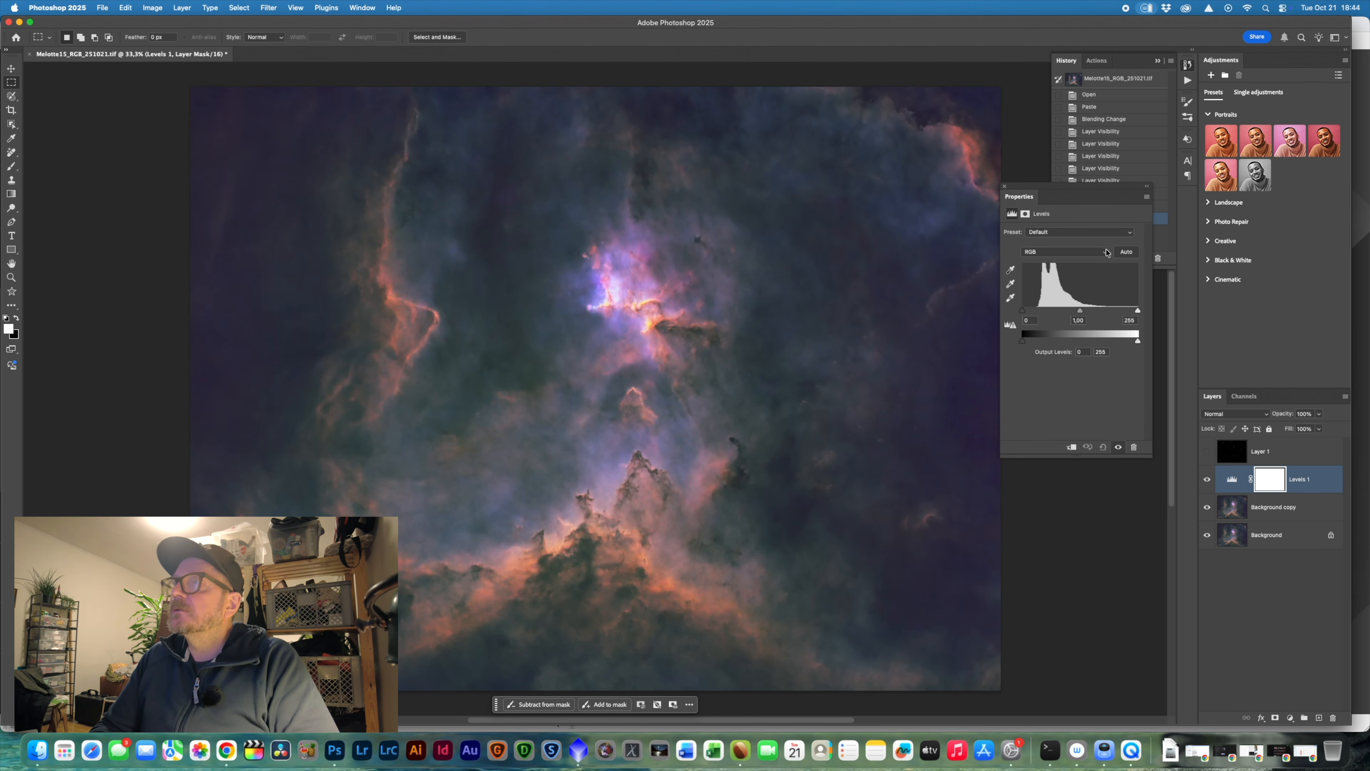
pyautogui.click(1062, 251)
pyautogui.click(1078, 266)
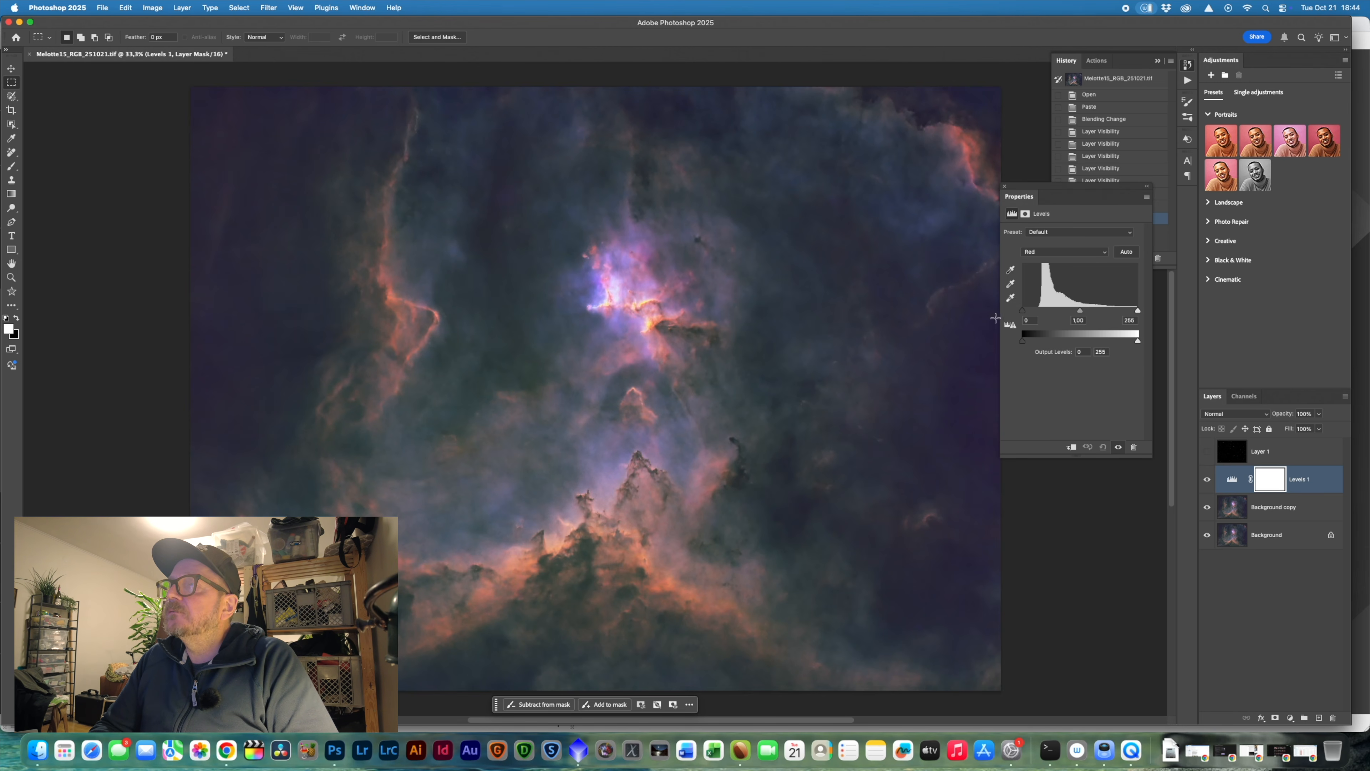
pyautogui.moveTo(1023, 311); pyautogui.dragTo(1033, 312)
# - Set the green channel's black and white input levels to 24 and 243, and the blue channel's black input level to 41
pyautogui.click(1062, 253)
pyautogui.click(1057, 266)
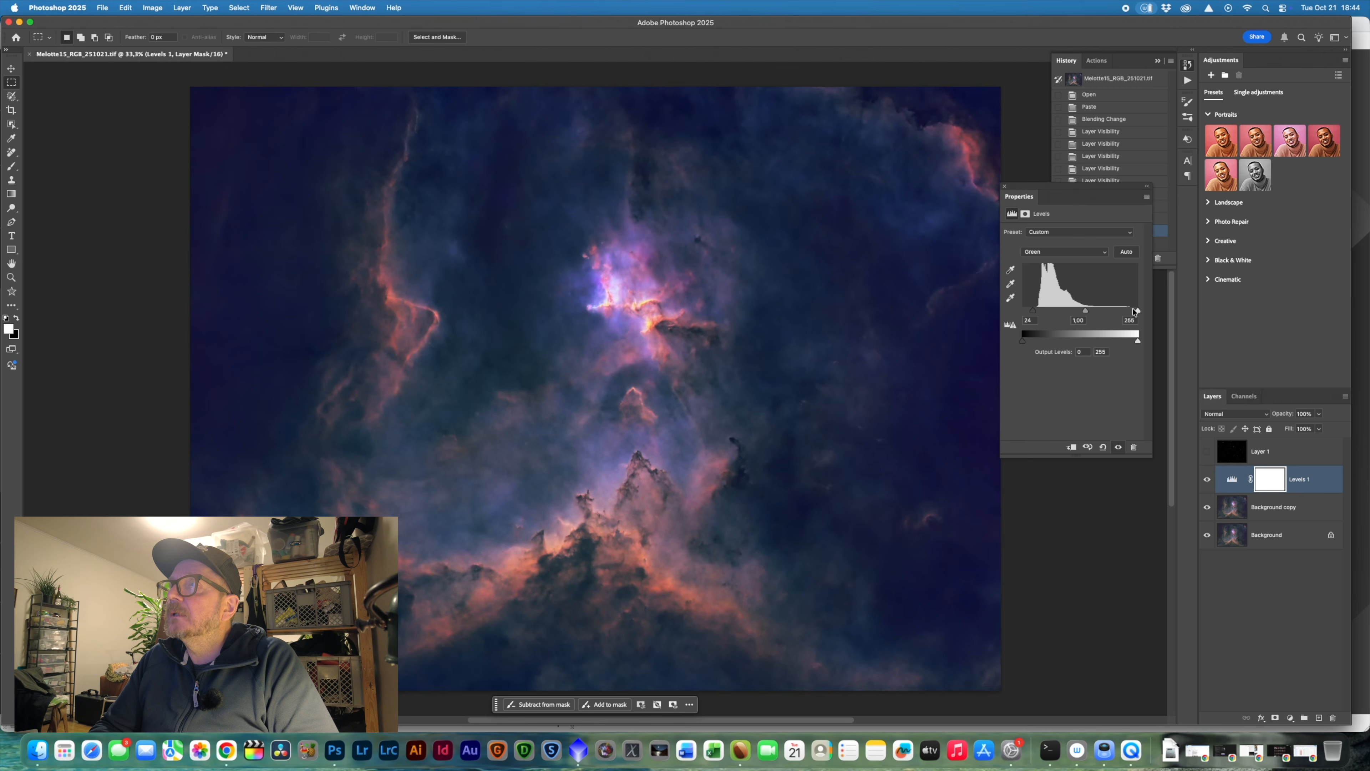
pyautogui.moveTo(1137, 312); pyautogui.dragTo(1133, 312)
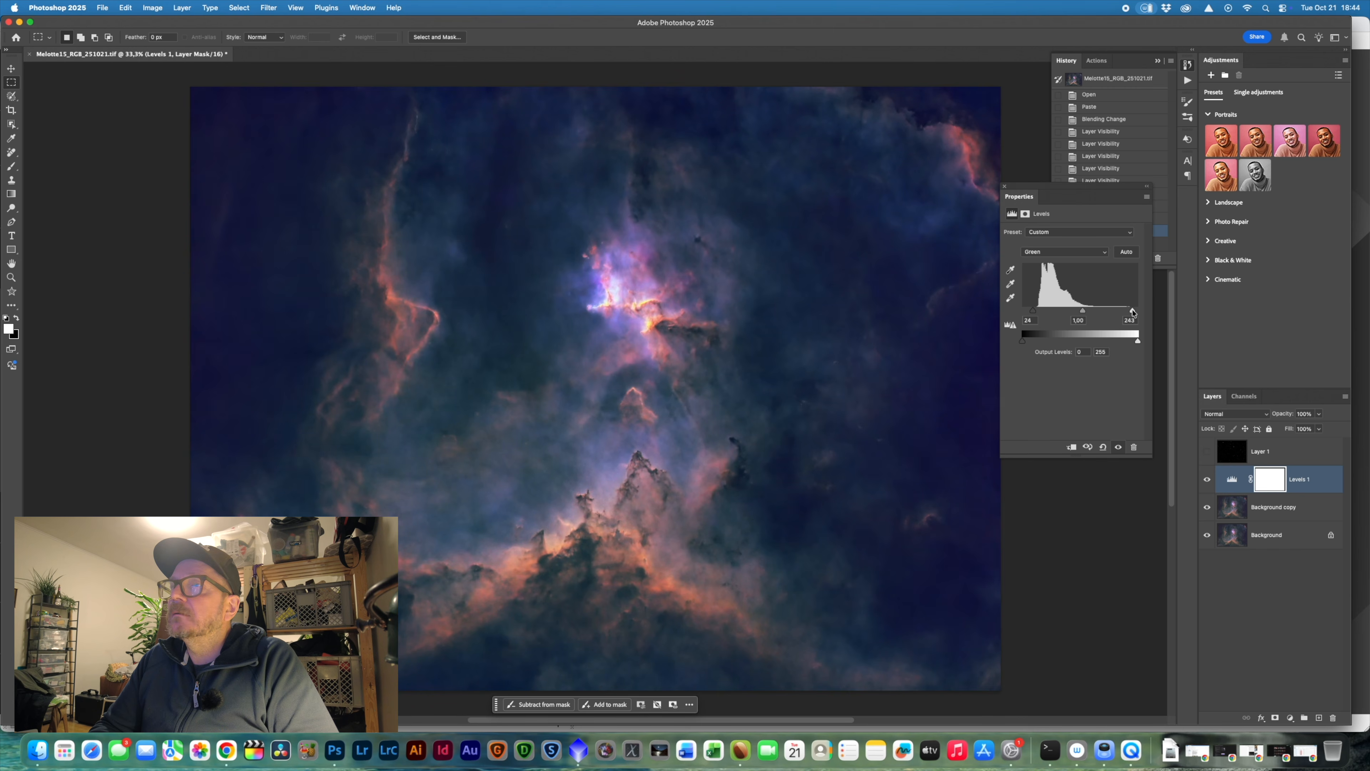
pyautogui.click(1062, 252)
pyautogui.click(1054, 265)
pyautogui.moveTo(1023, 311); pyautogui.dragTo(1042, 318)
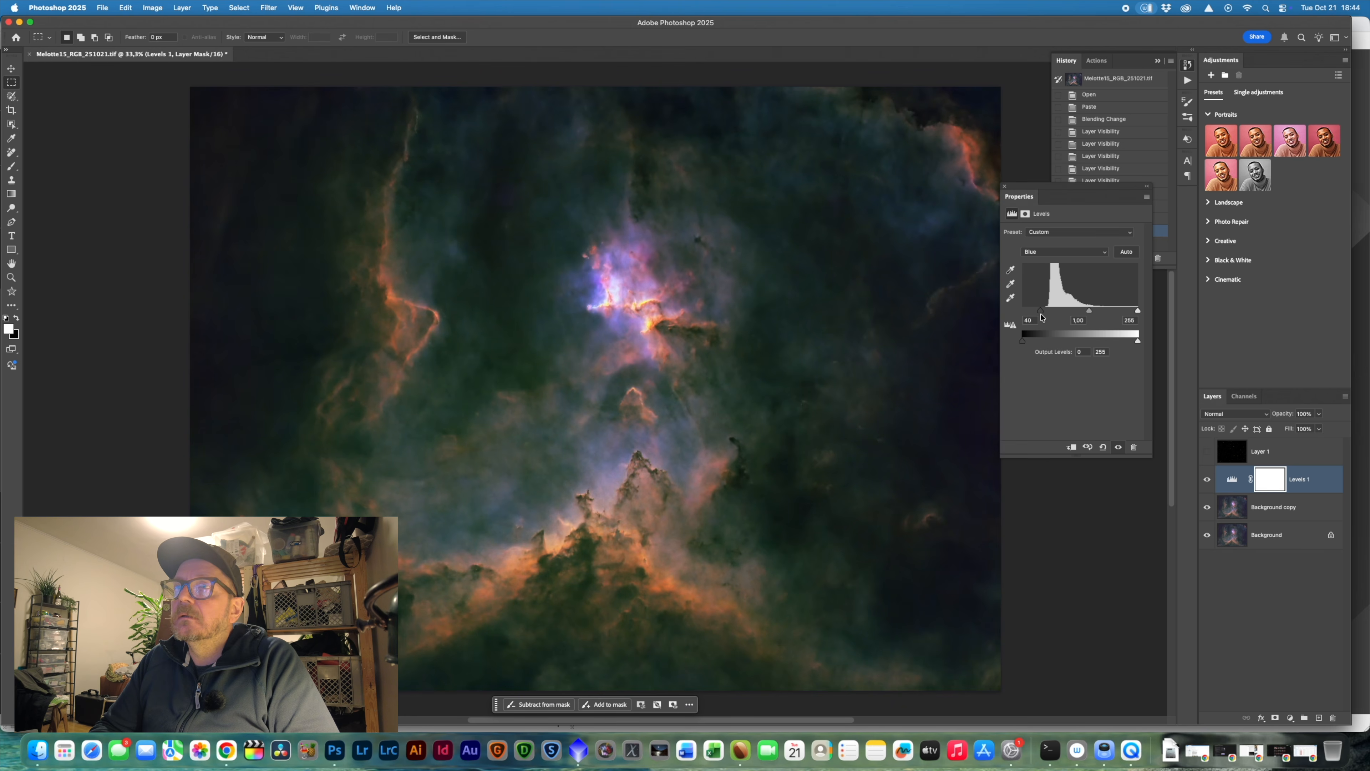
# - Set the red channel's white input level to 247 and its midtone level to 1.05
pyautogui.click(1074, 257)
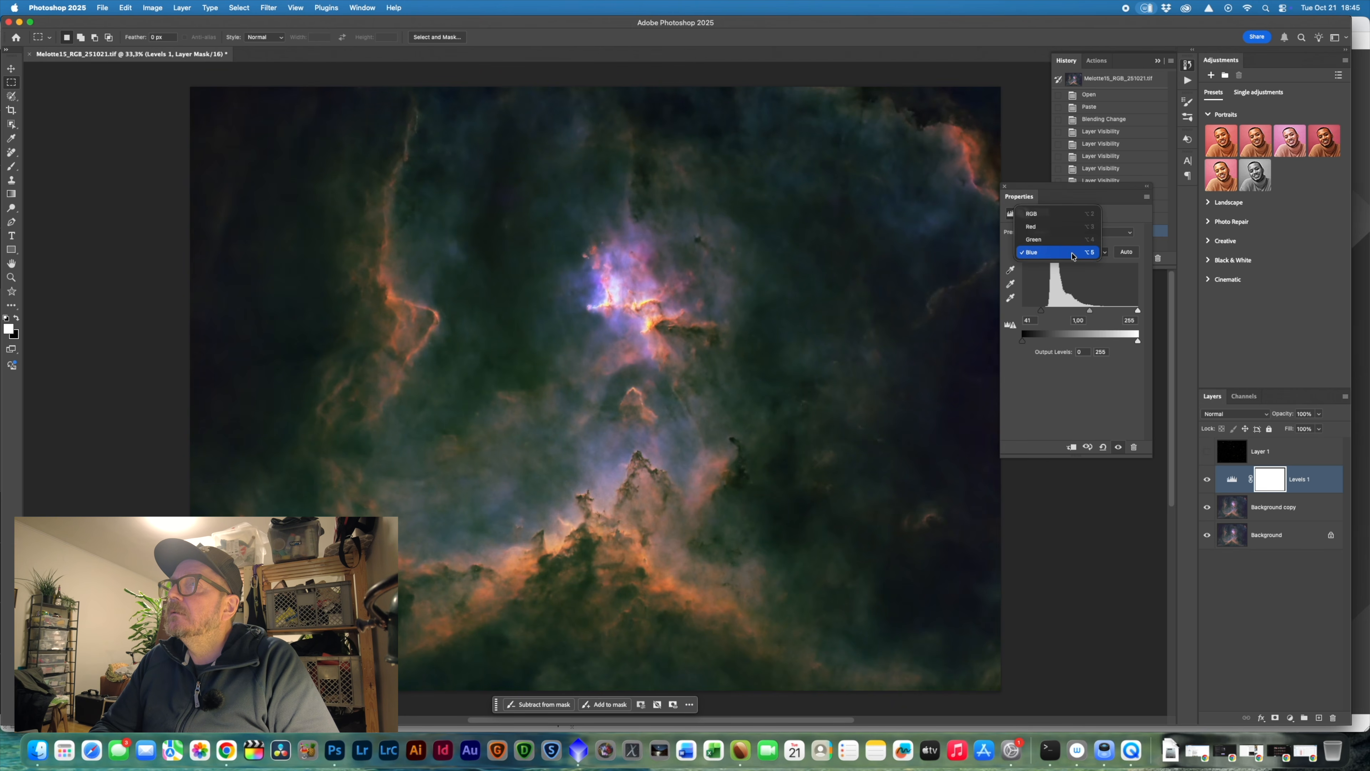
pyautogui.click(1060, 232)
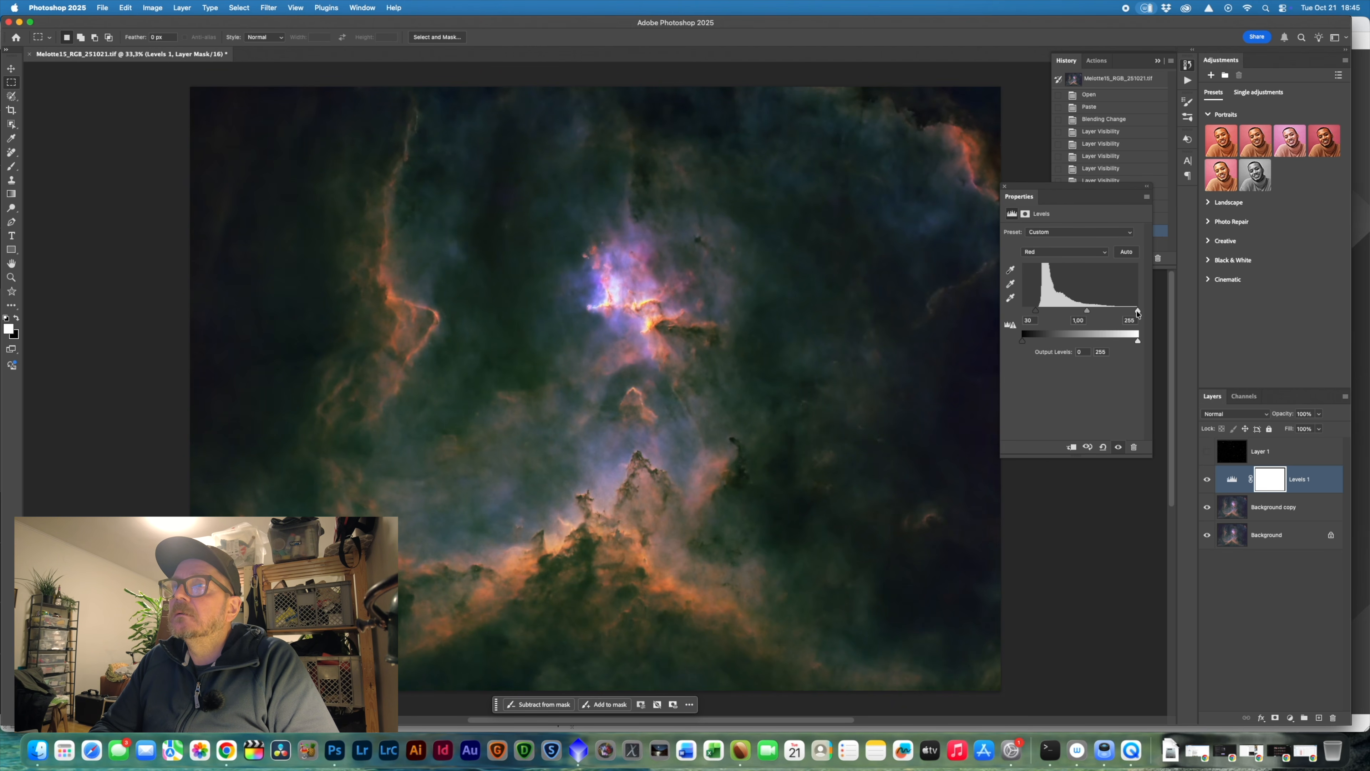
pyautogui.moveTo(1139, 310); pyautogui.dragTo(1088, 313)
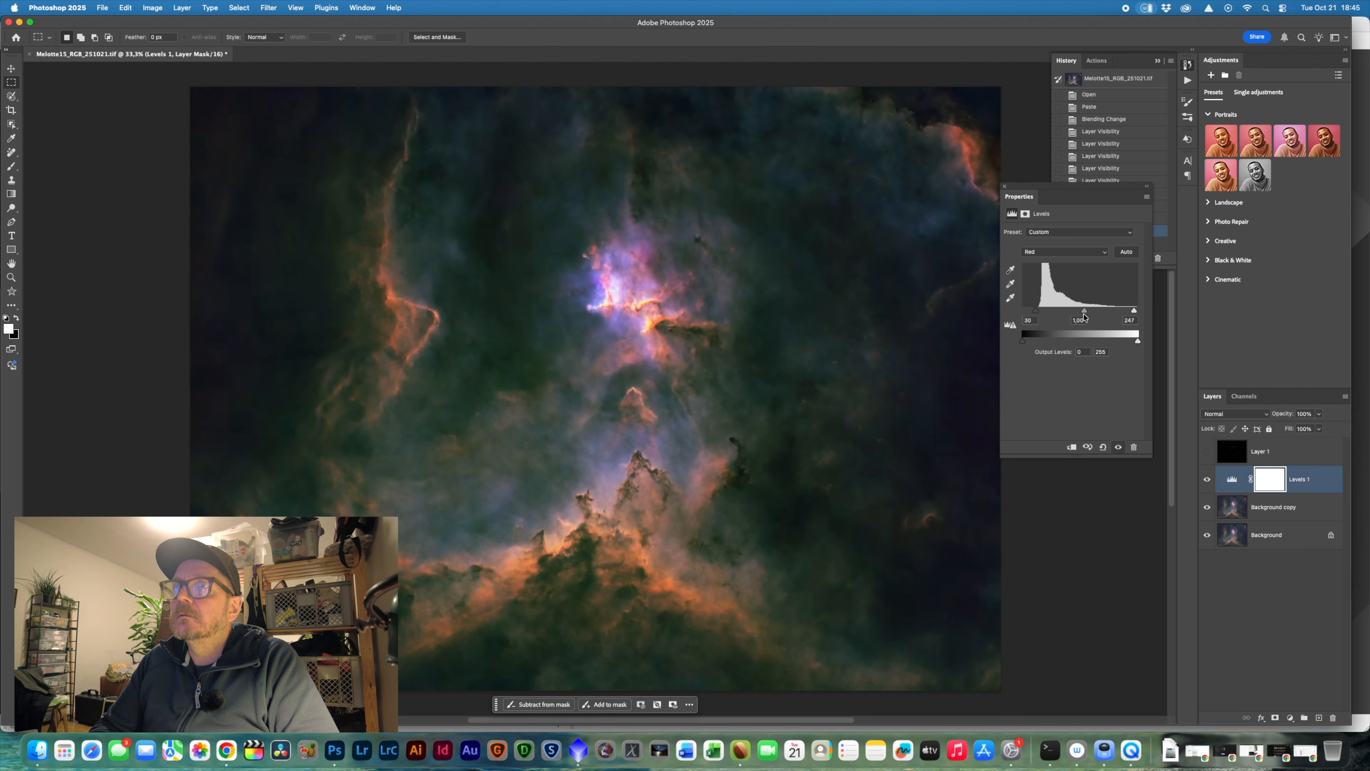
pyautogui.moveTo(1086, 317); pyautogui.dragTo(1084, 317)
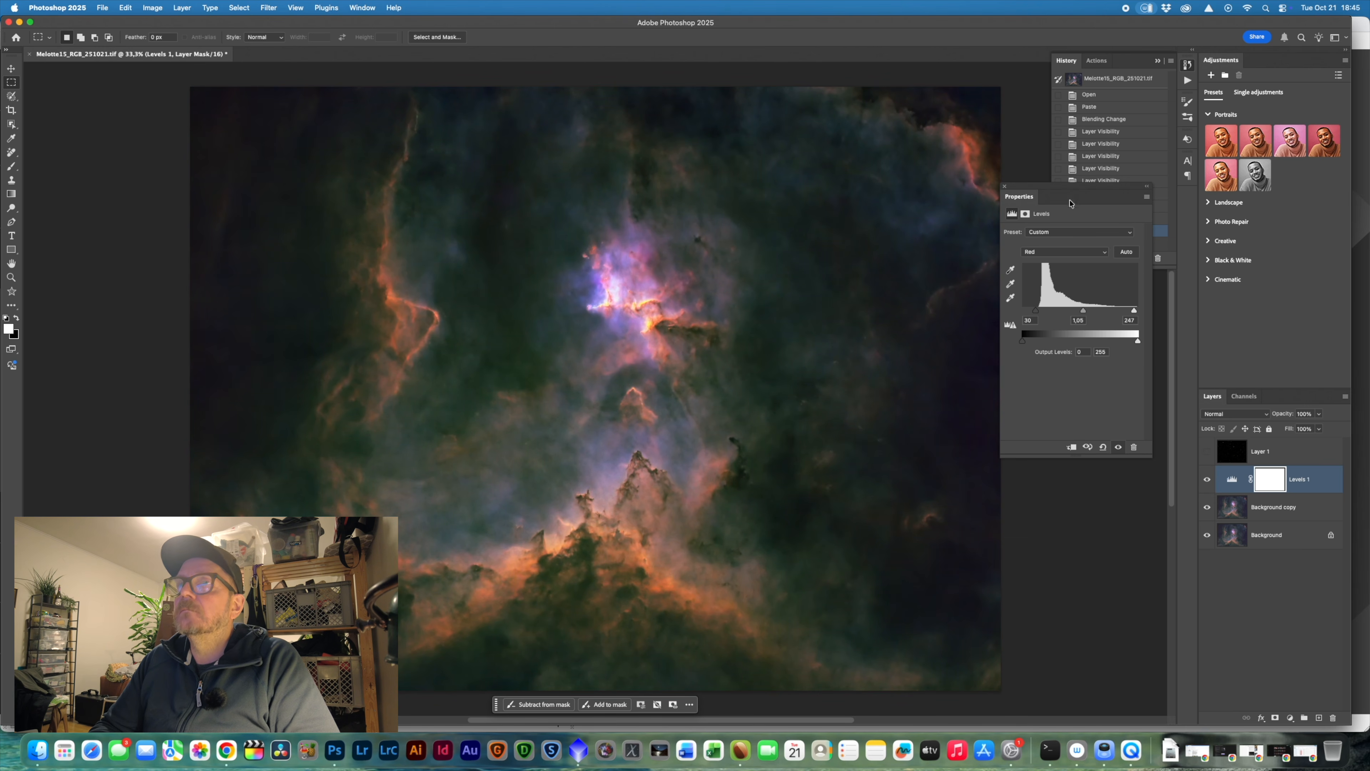
# - Set the green channel's black and white input levels to 31 and 242 in the Levels adjustment
pyautogui.click(1057, 253)
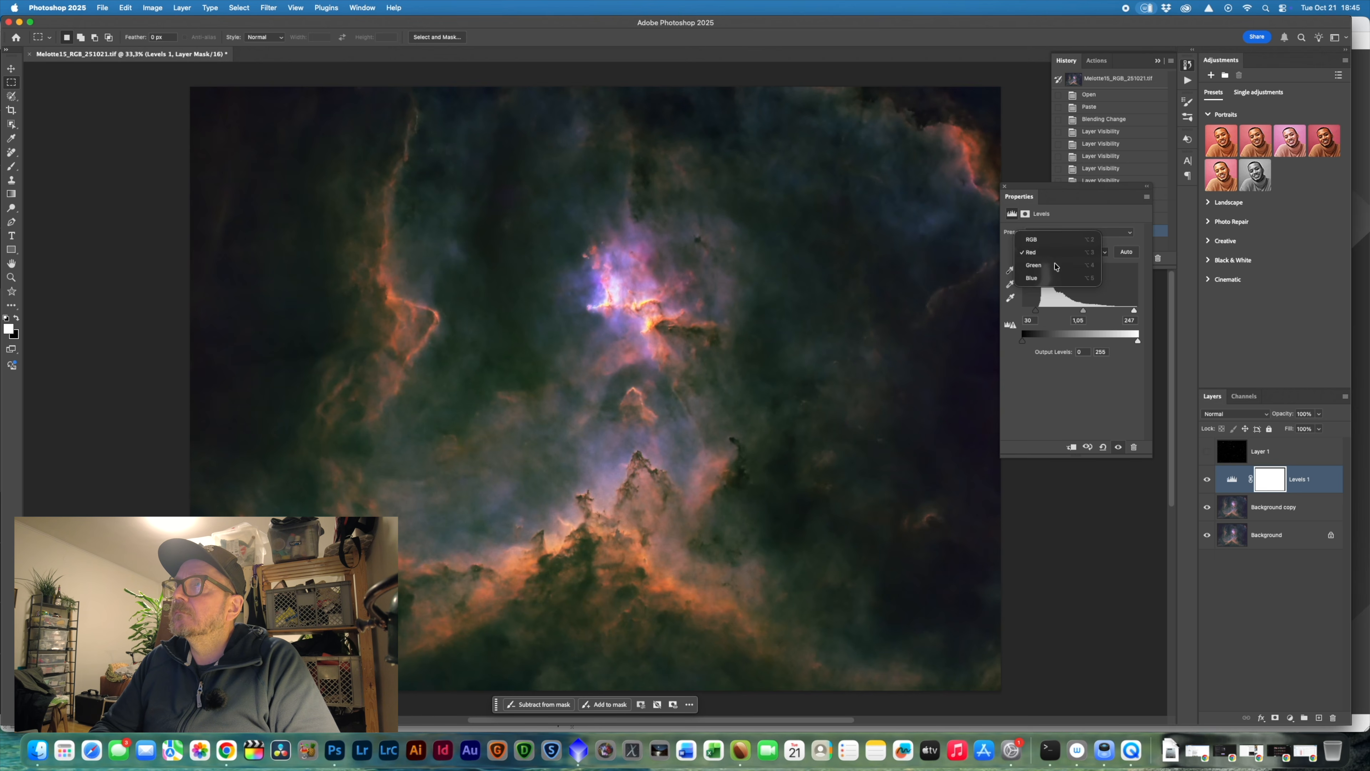
pyautogui.click(1057, 265)
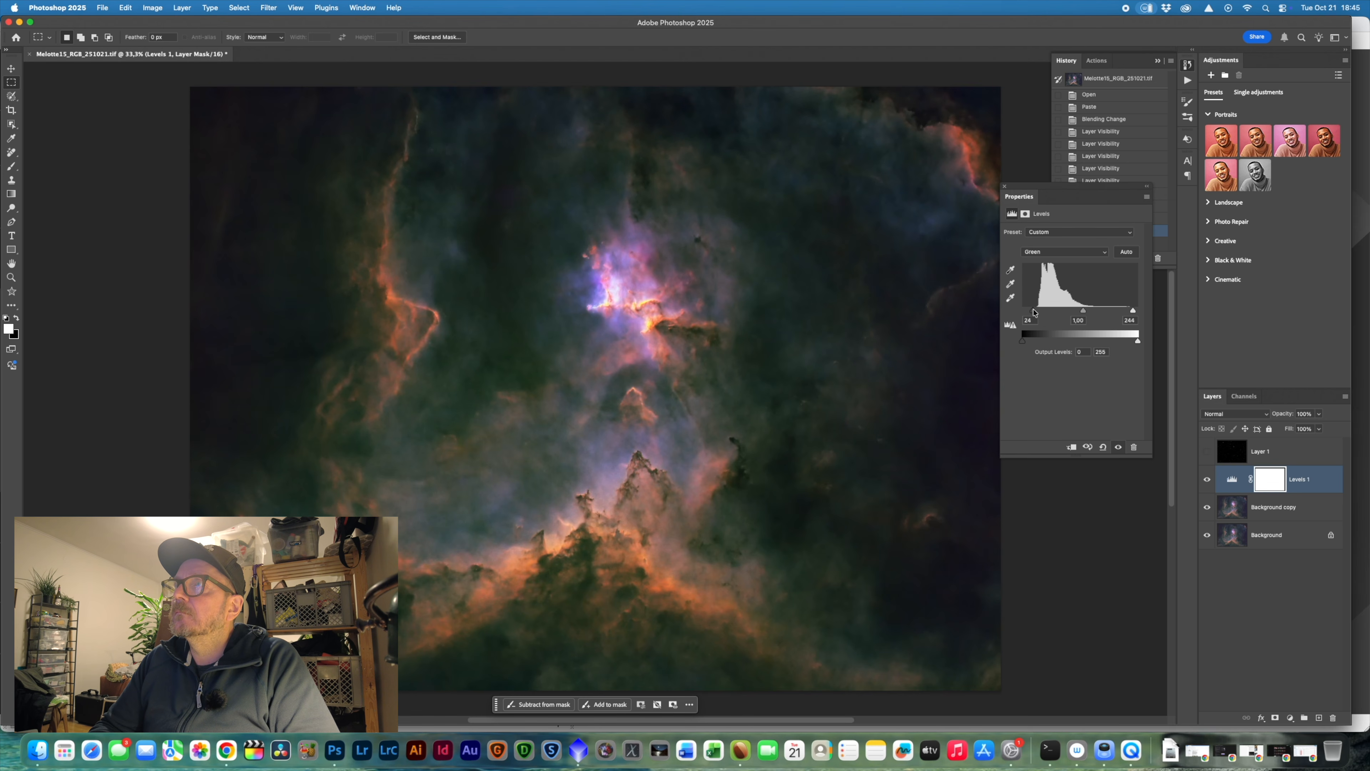
pyautogui.moveTo(1033, 311); pyautogui.dragTo(1086, 312)
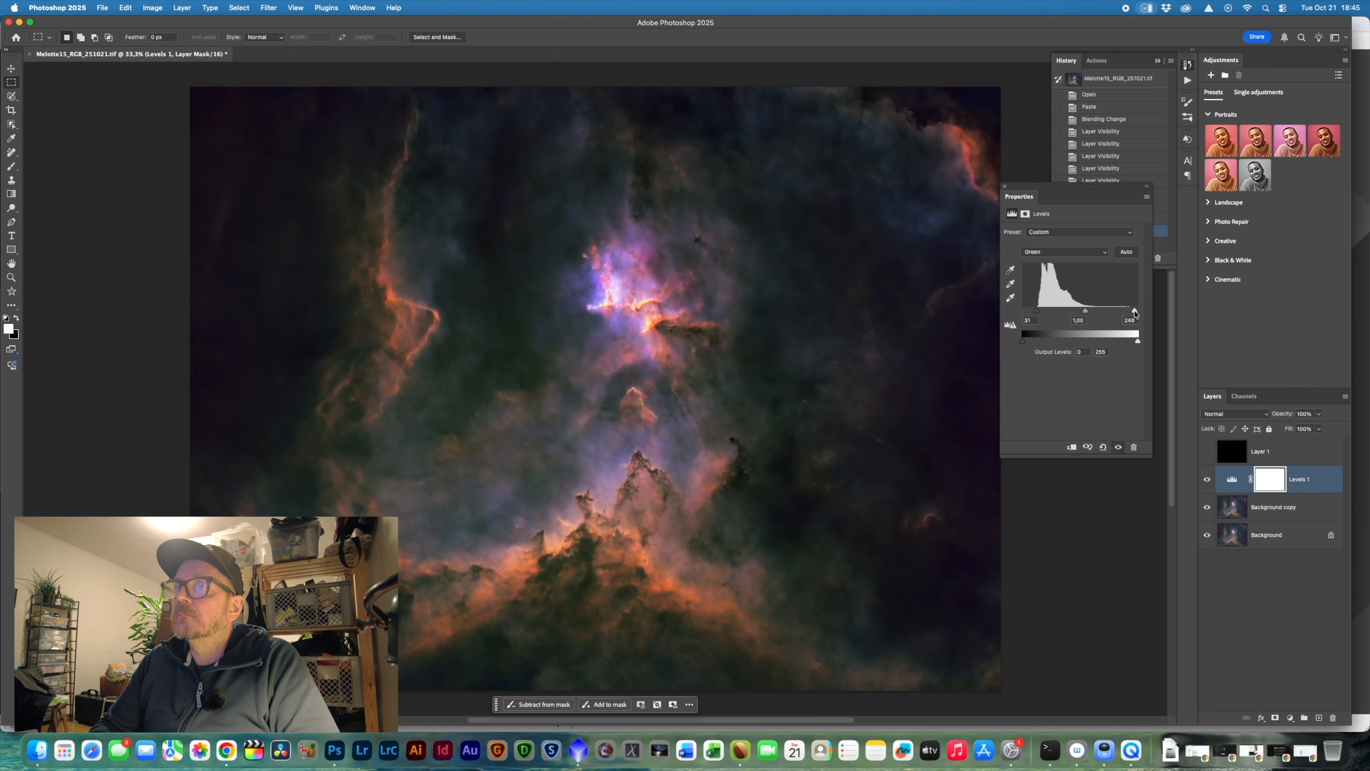
pyautogui.moveTo(1135, 314); pyautogui.dragTo(1132, 313)
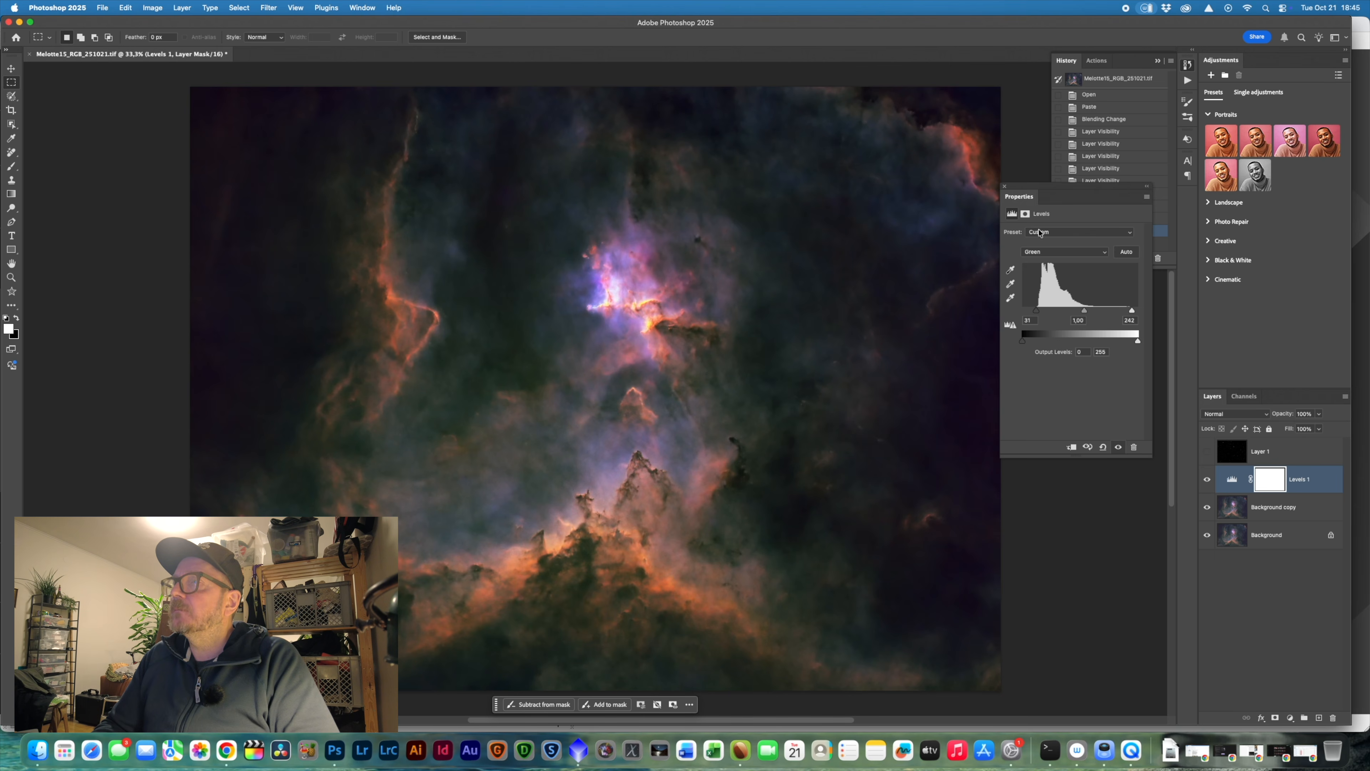
pyautogui.click(1005, 187)
# - Compare the nebula with and without the Levels adjustment layer
pyautogui.click(1207, 478)
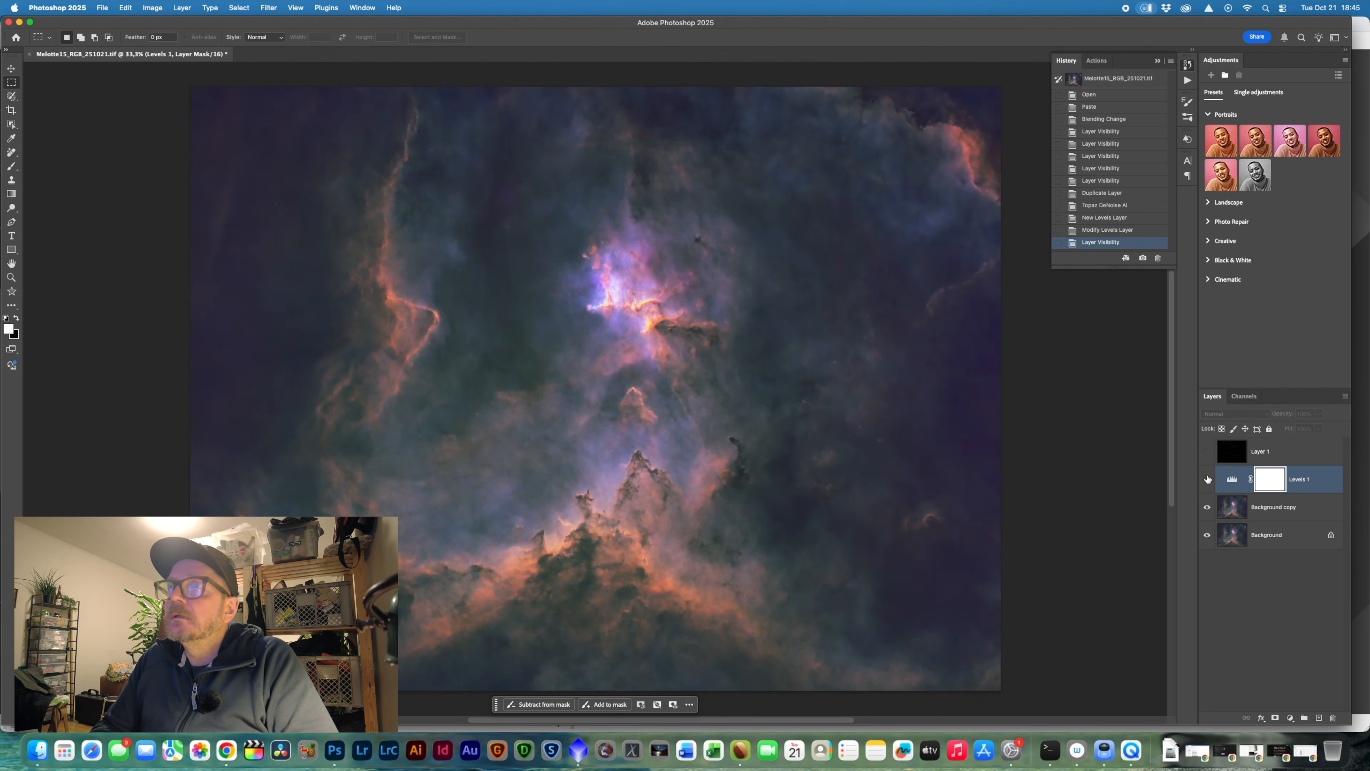
pyautogui.click(1207, 479)
pyautogui.click(1208, 478)
pyautogui.click(1208, 479)
pyautogui.click(1207, 479)
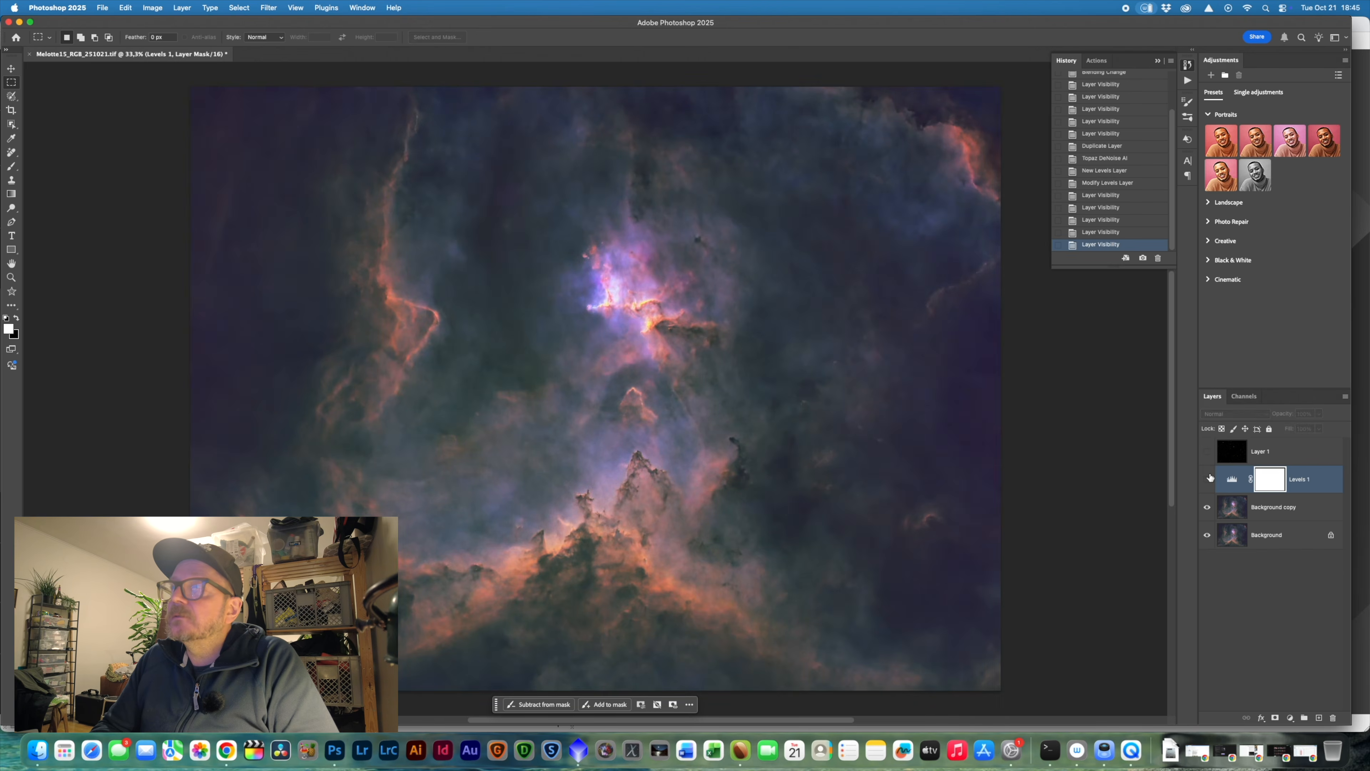
pyautogui.click(1208, 479)
# - Toggle the star layer and the Levels layer to compare the image with stars and levels on and off
pyautogui.click(1208, 456)
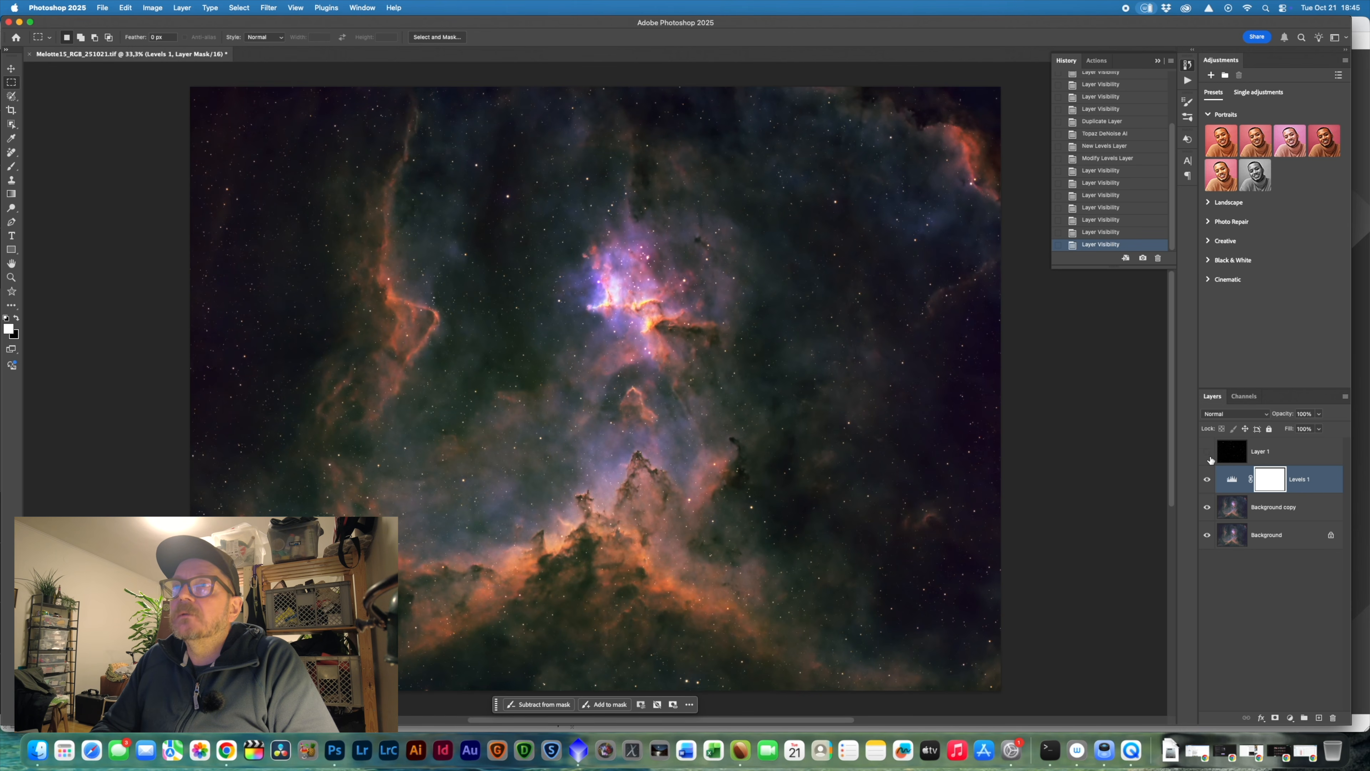
pyautogui.click(1208, 453)
pyautogui.click(1209, 478)
pyautogui.click(1208, 478)
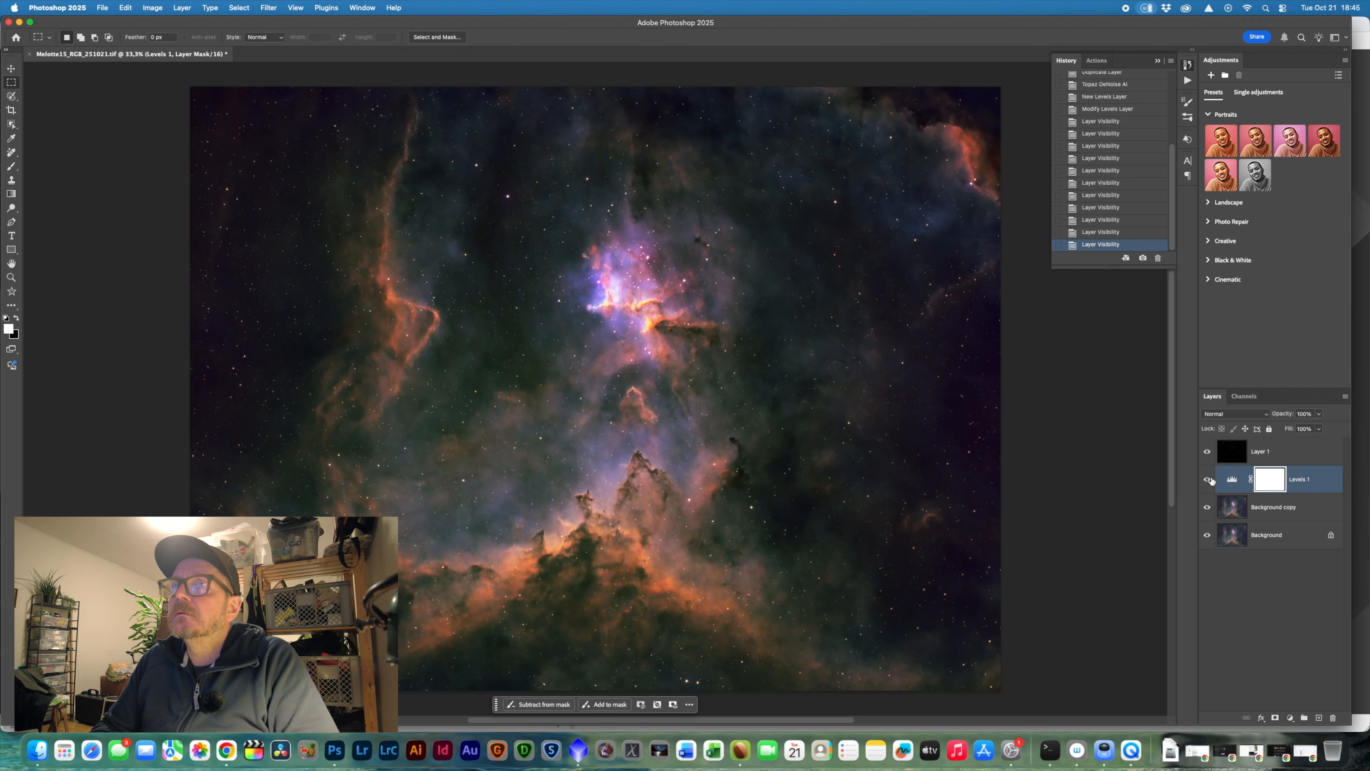
pyautogui.click(1208, 456)
pyautogui.click(1208, 455)
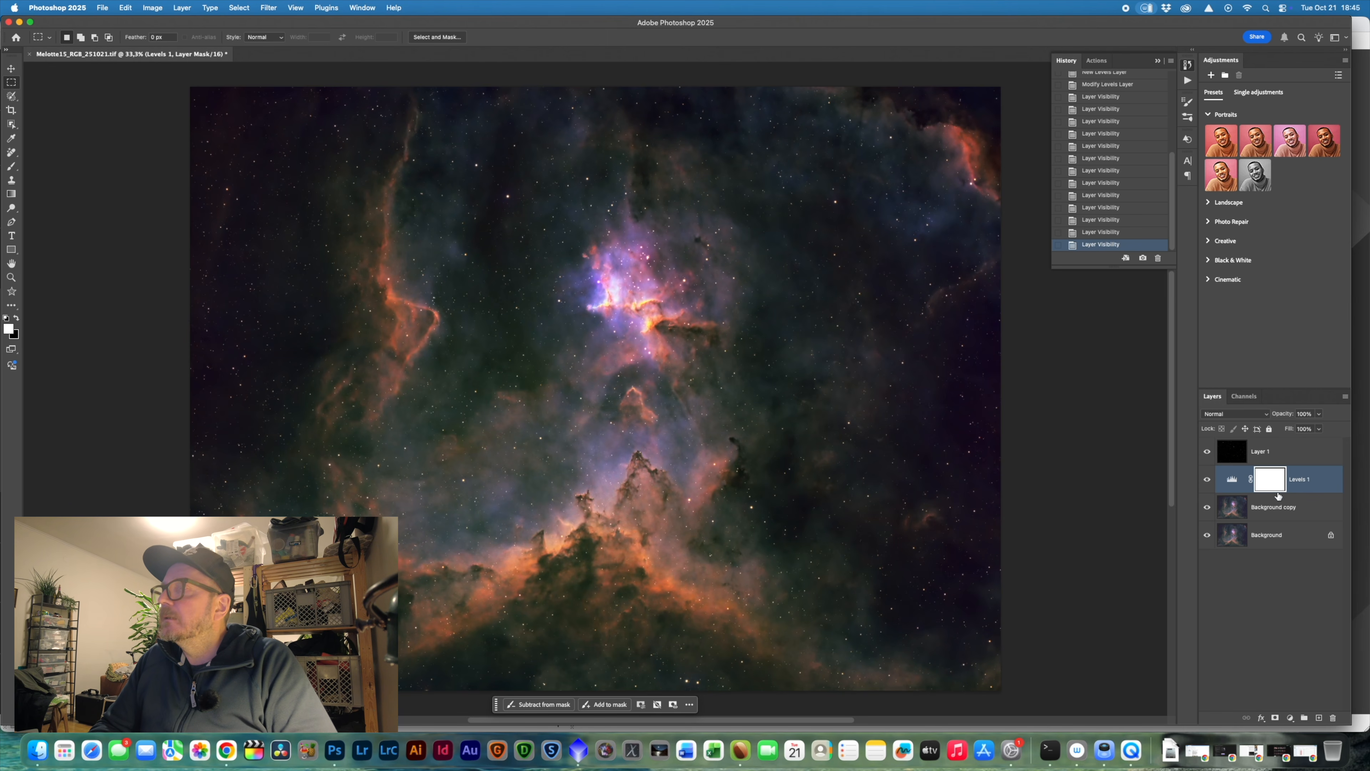
# - Add a Hue/Saturation adjustment layer above the Levels layer and hide the star layer
pyautogui.click(1280, 507)
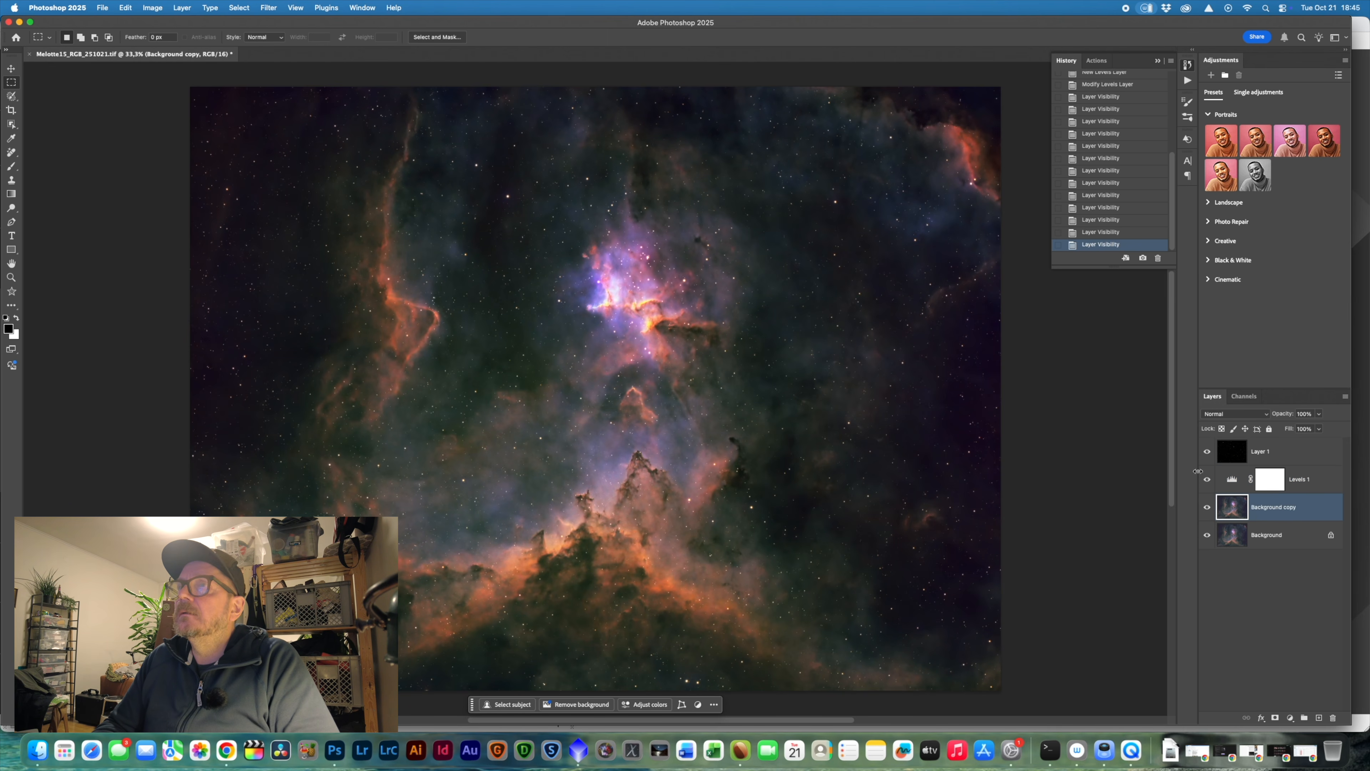
pyautogui.click(1277, 478)
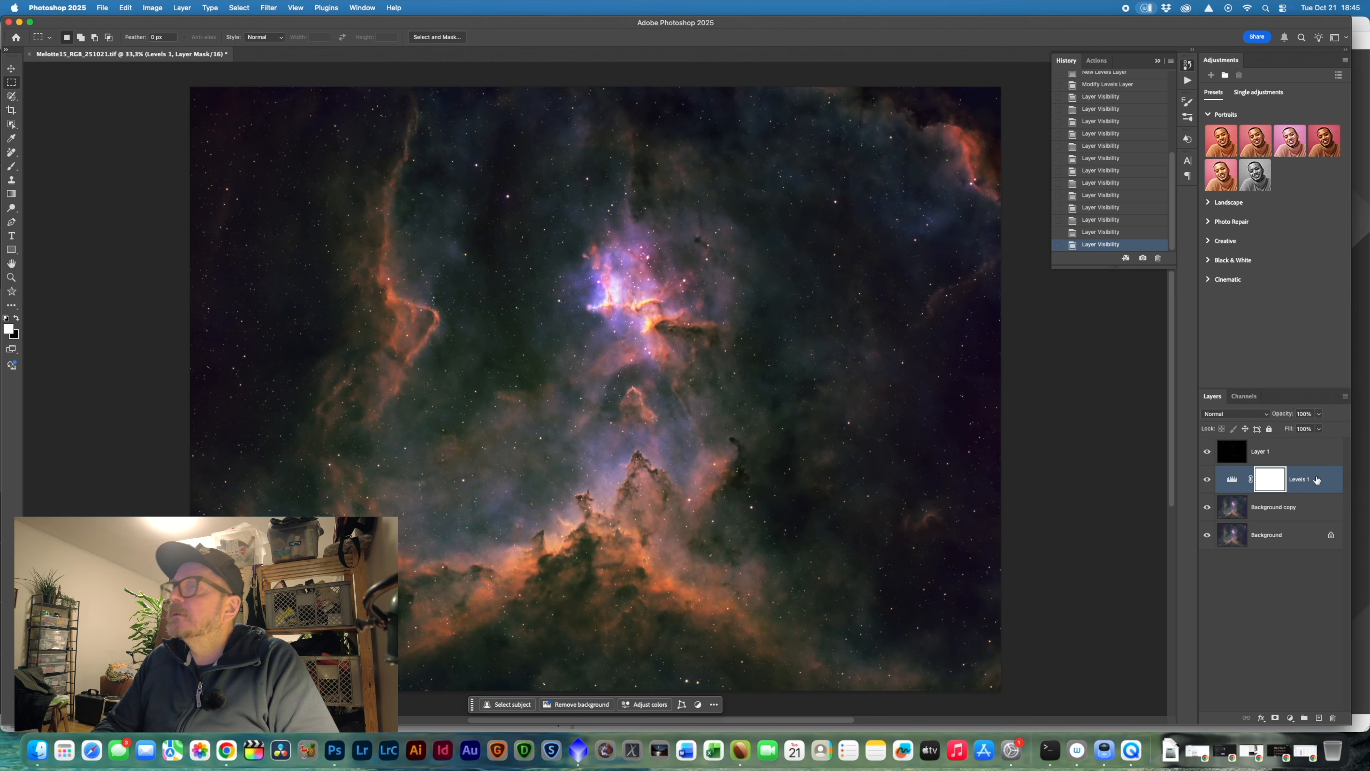
pyautogui.click(182, 7)
pyautogui.moveTo(242, 148)
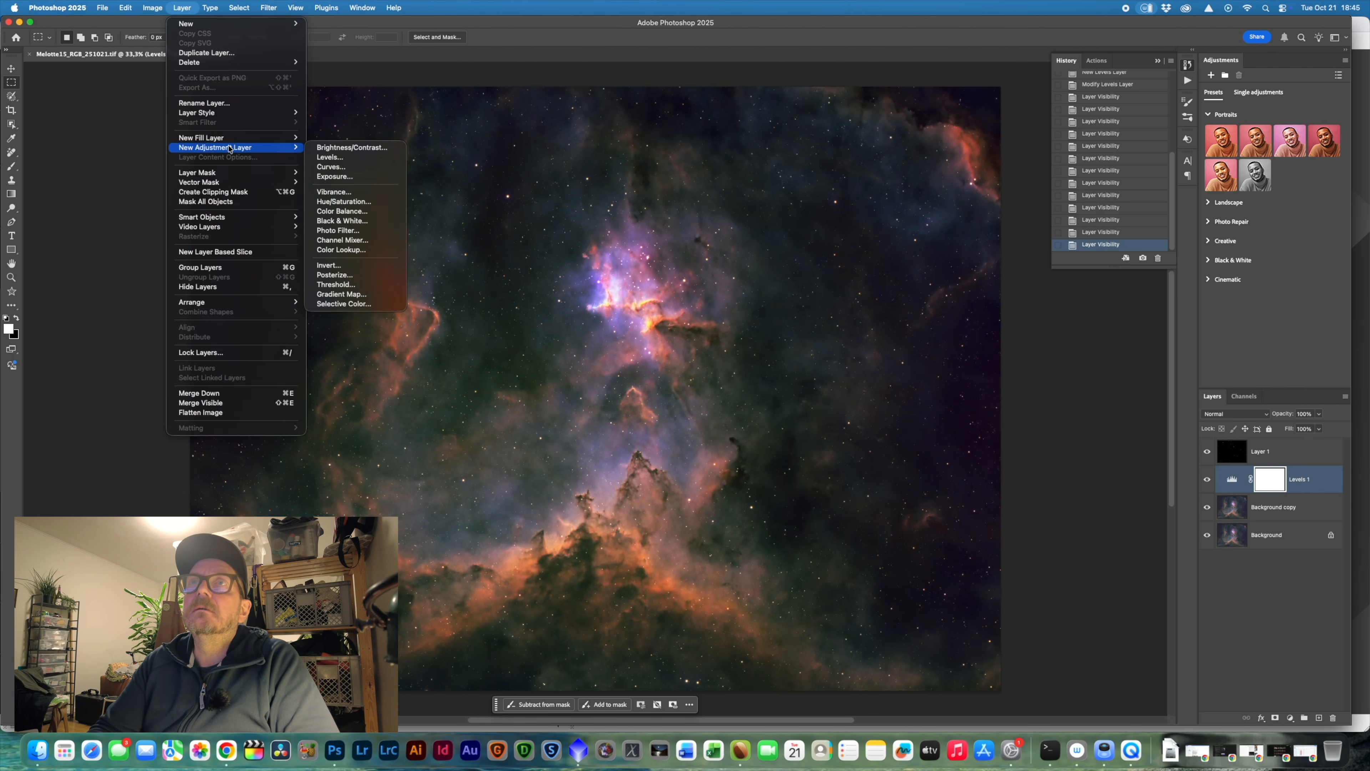
pyautogui.click(360, 203)
pyautogui.click(802, 384)
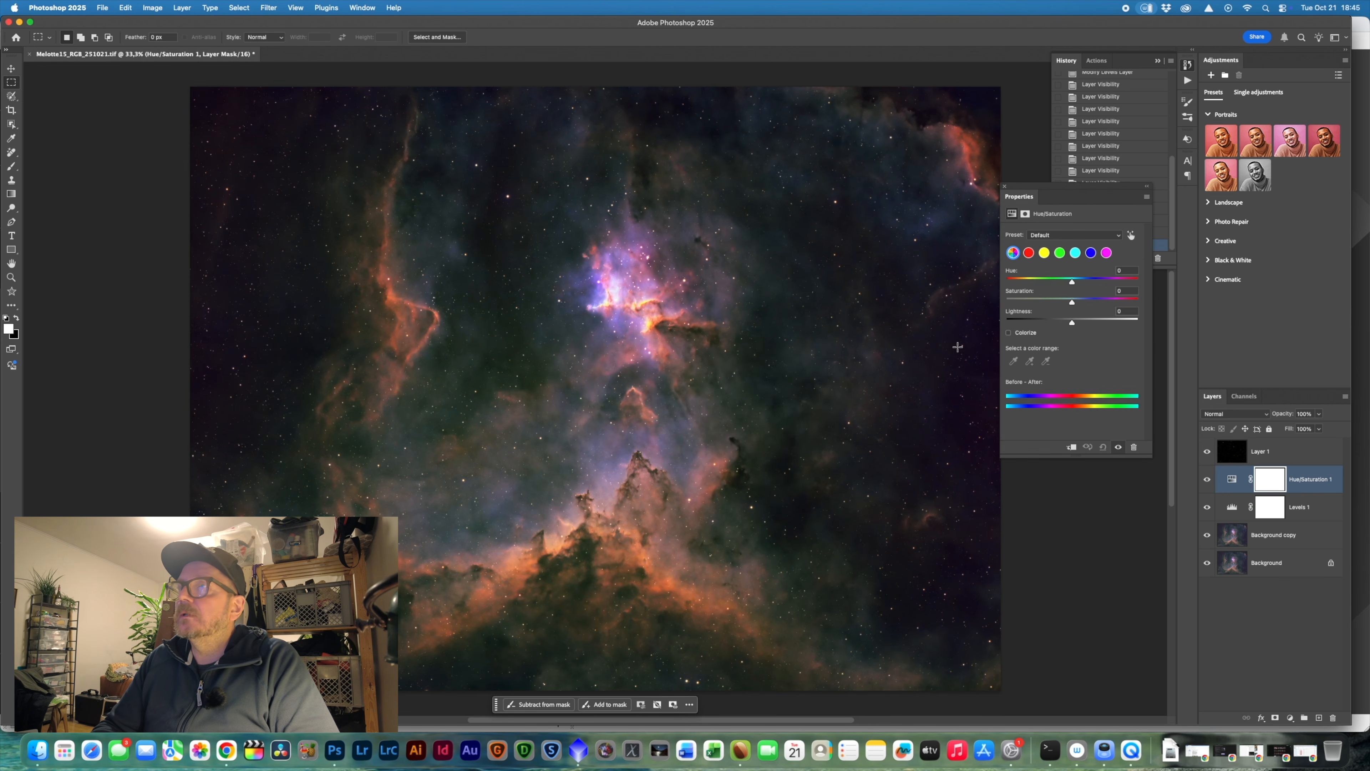
pyautogui.click(1207, 452)
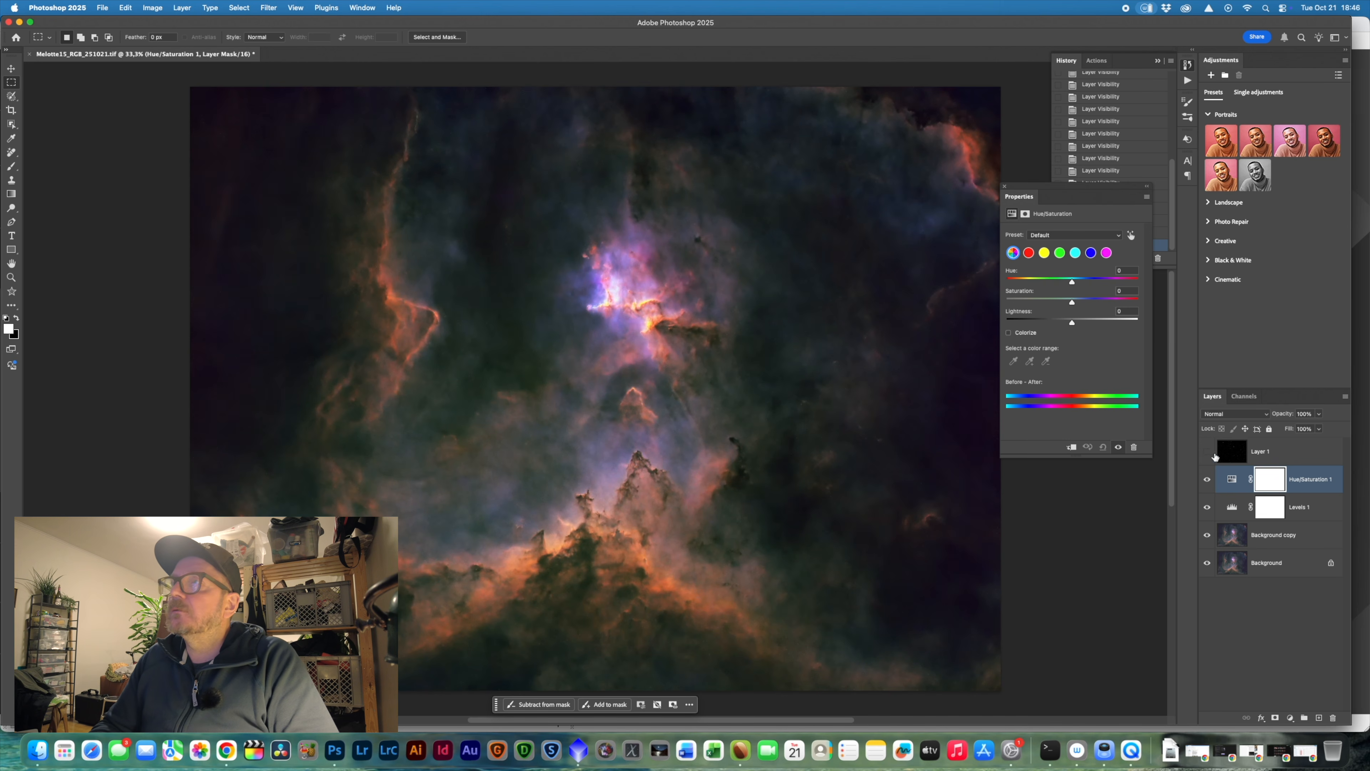
# - Set the yellows' hue to -9 and saturation to +28, and the reds' hue to +2 and saturation to +9
pyautogui.click(1045, 253)
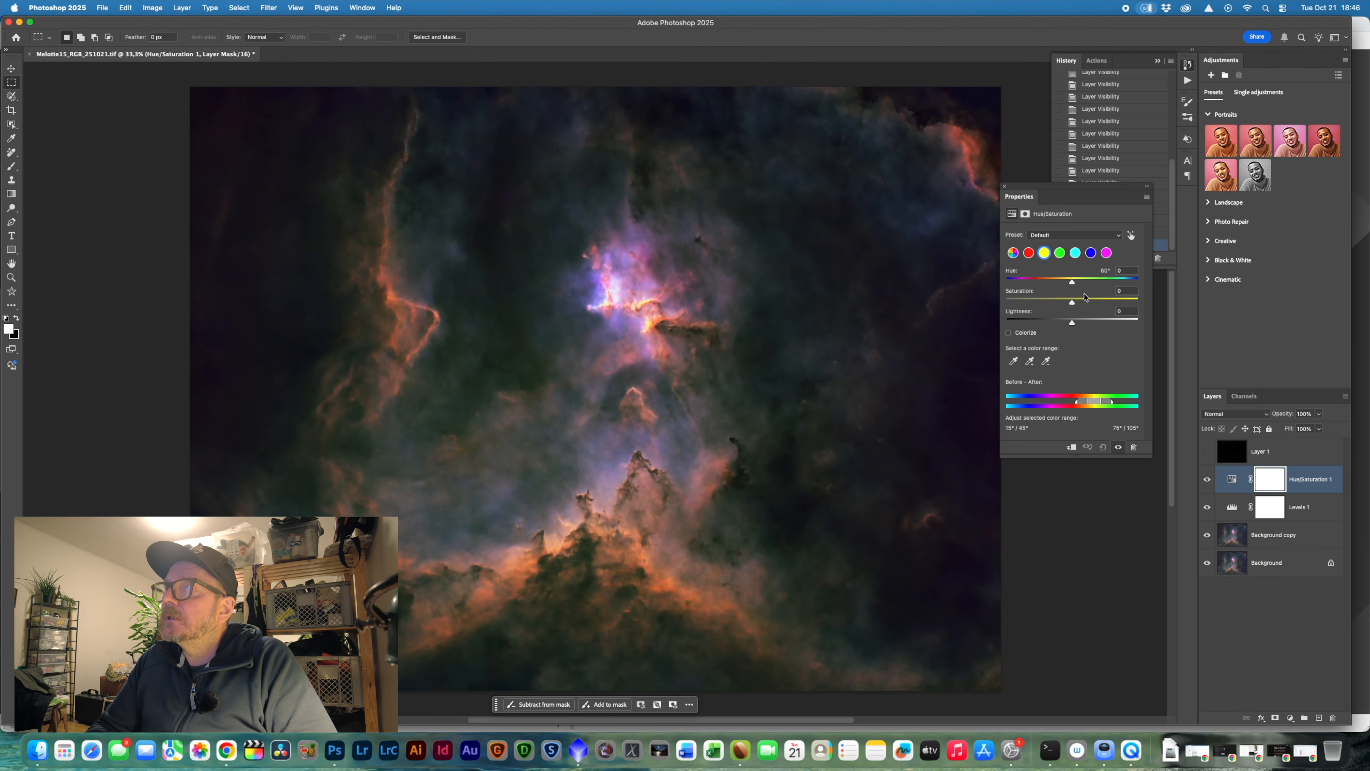
pyautogui.moveTo(1072, 303); pyautogui.dragTo(1073, 304)
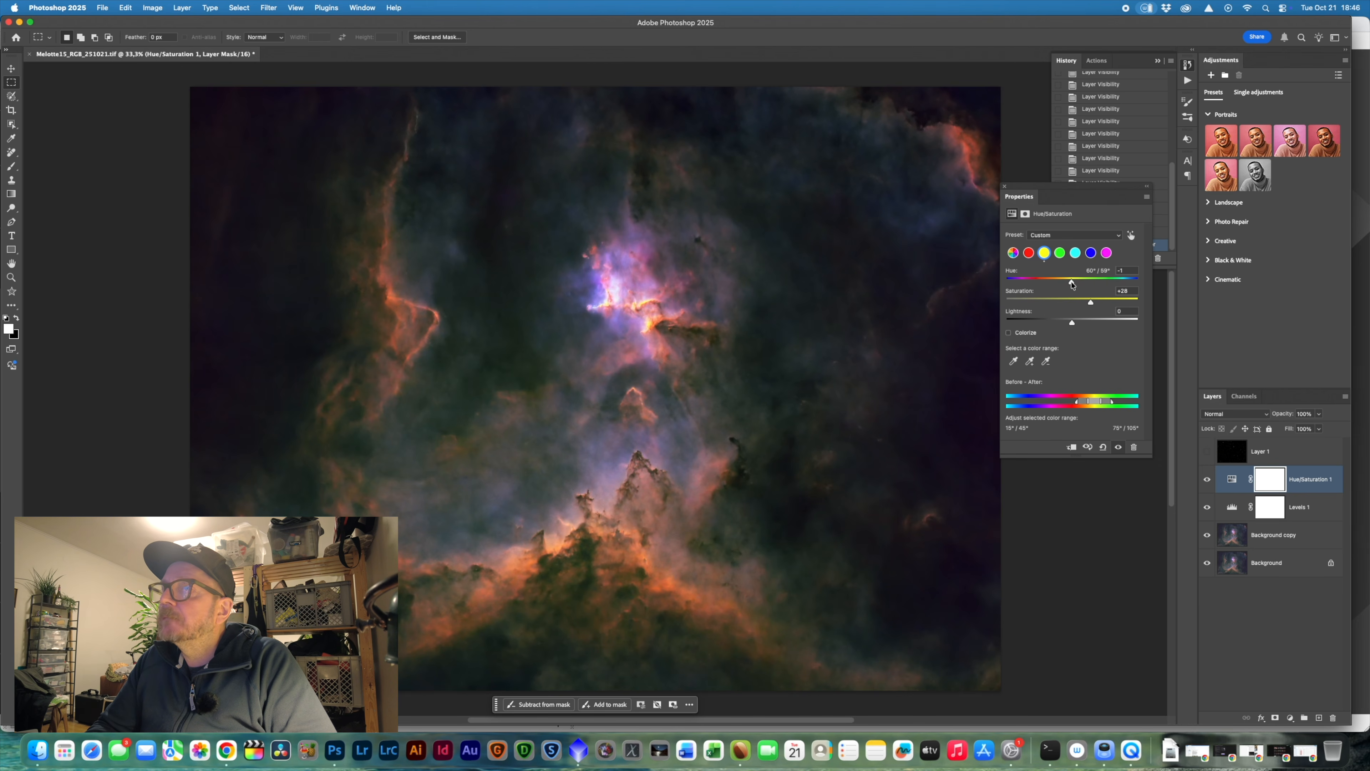
pyautogui.moveTo(1071, 285); pyautogui.dragTo(1068, 287)
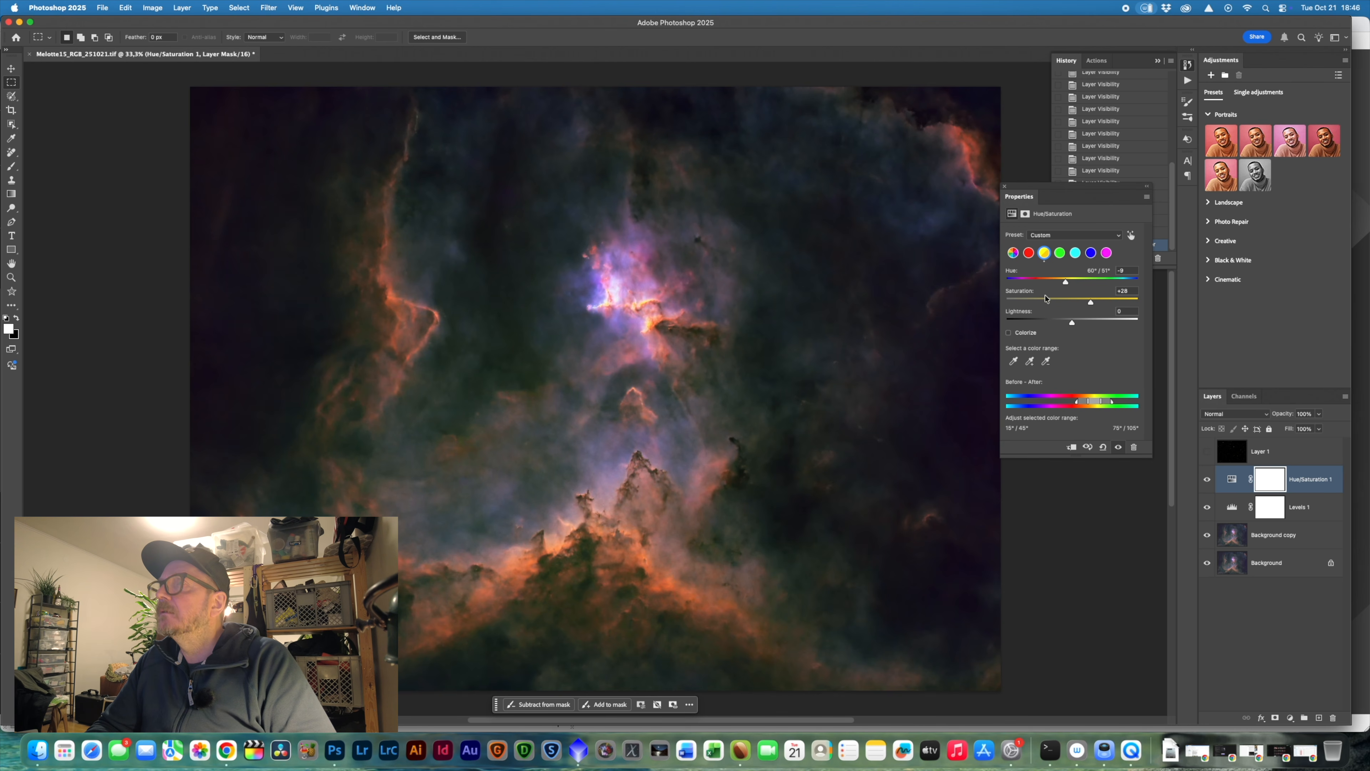
pyautogui.click(1029, 253)
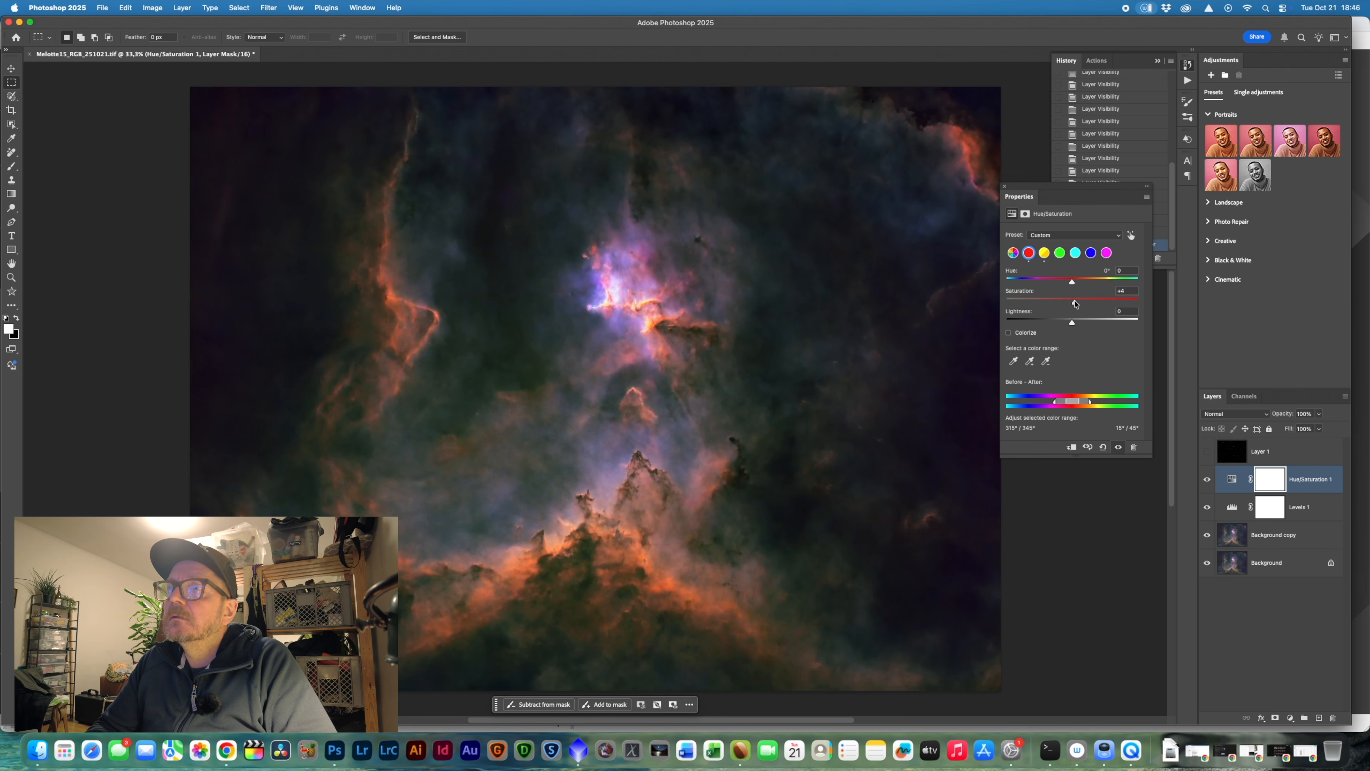
pyautogui.moveTo(1074, 284); pyautogui.dragTo(1078, 285)
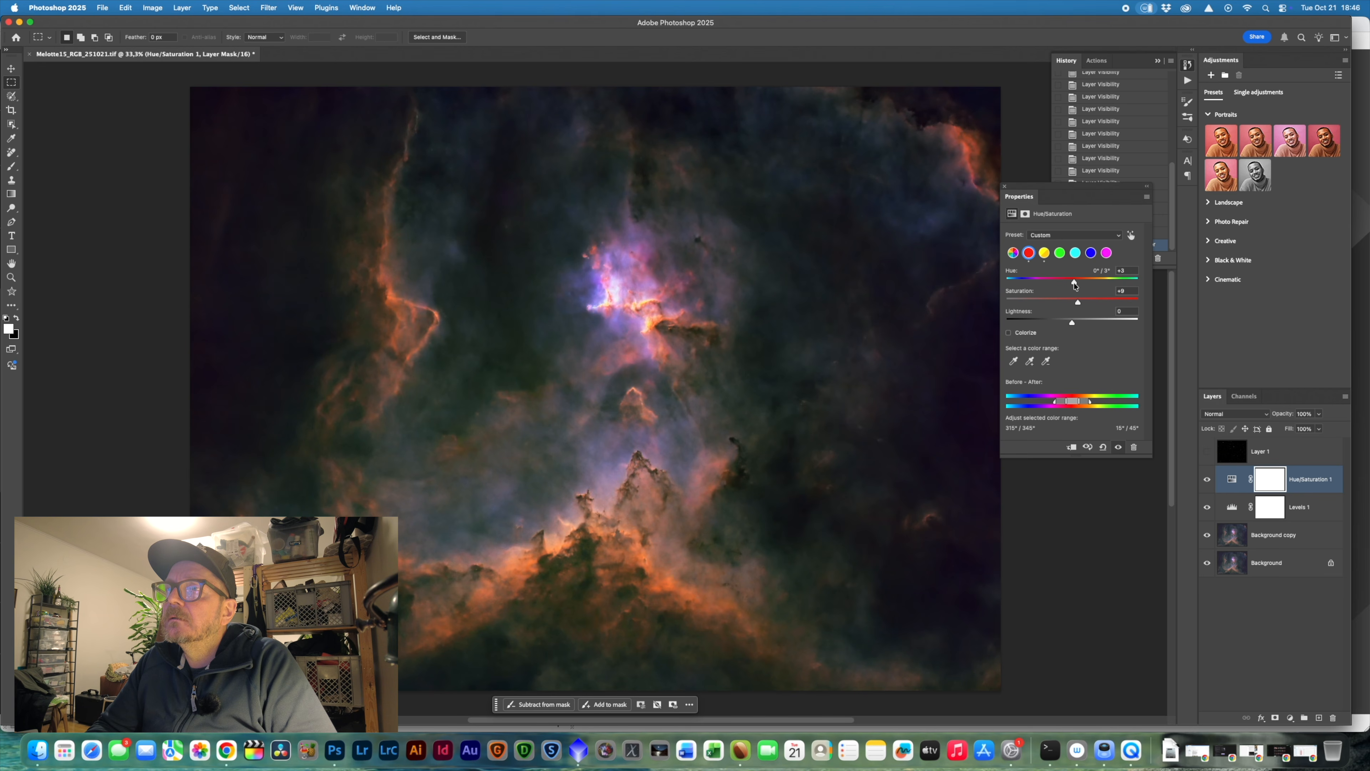
pyautogui.moveTo(1074, 283); pyautogui.dragTo(1072, 284)
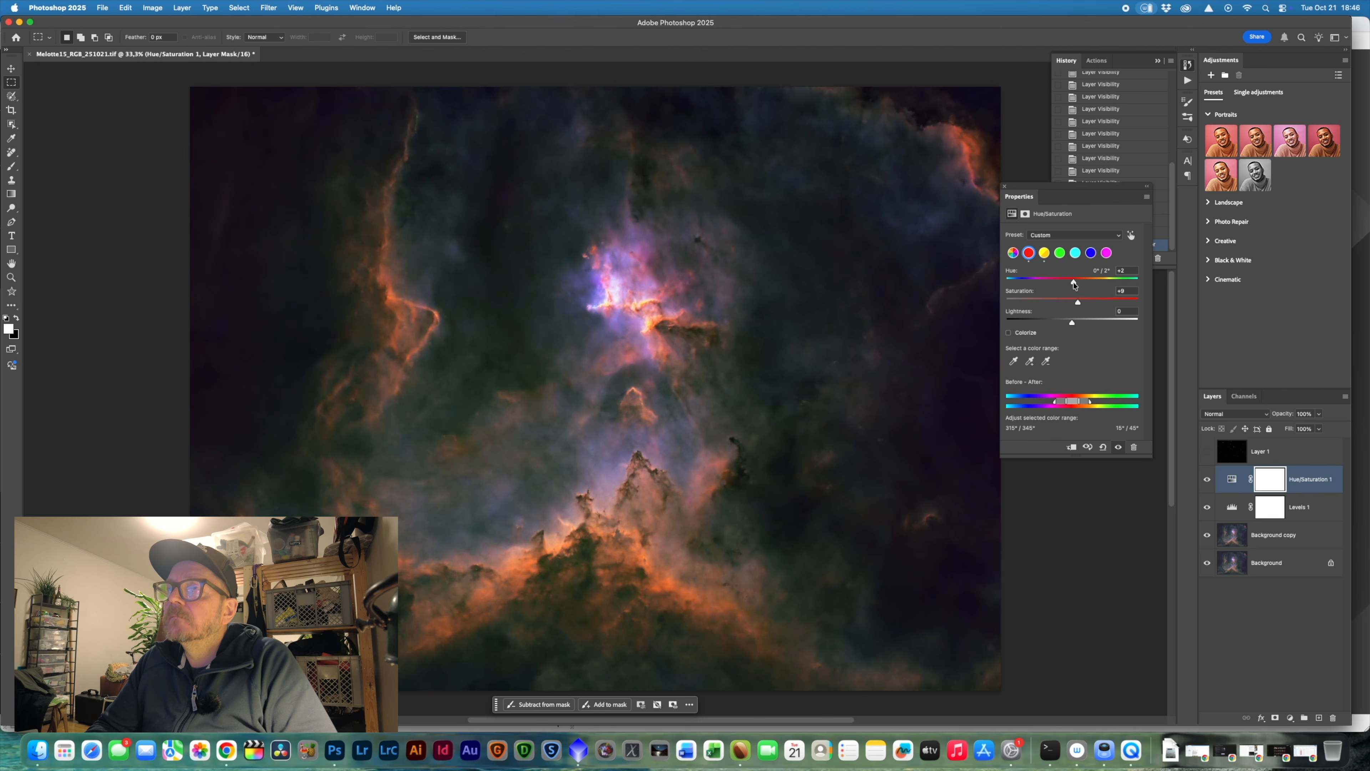
# - Set the cyans' saturation to about +8, and the blues' hue to -18 and saturation to +3
pyautogui.click(1075, 253)
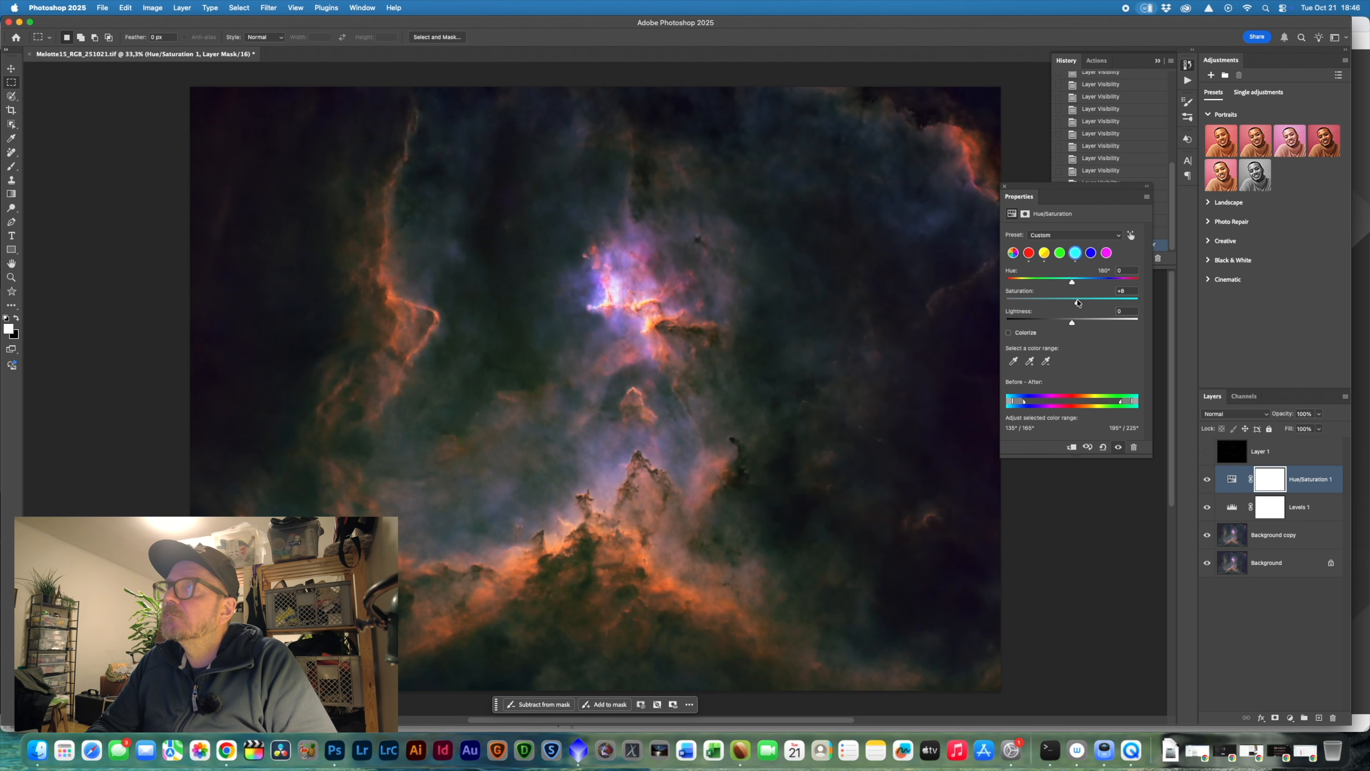
pyautogui.click(1090, 254)
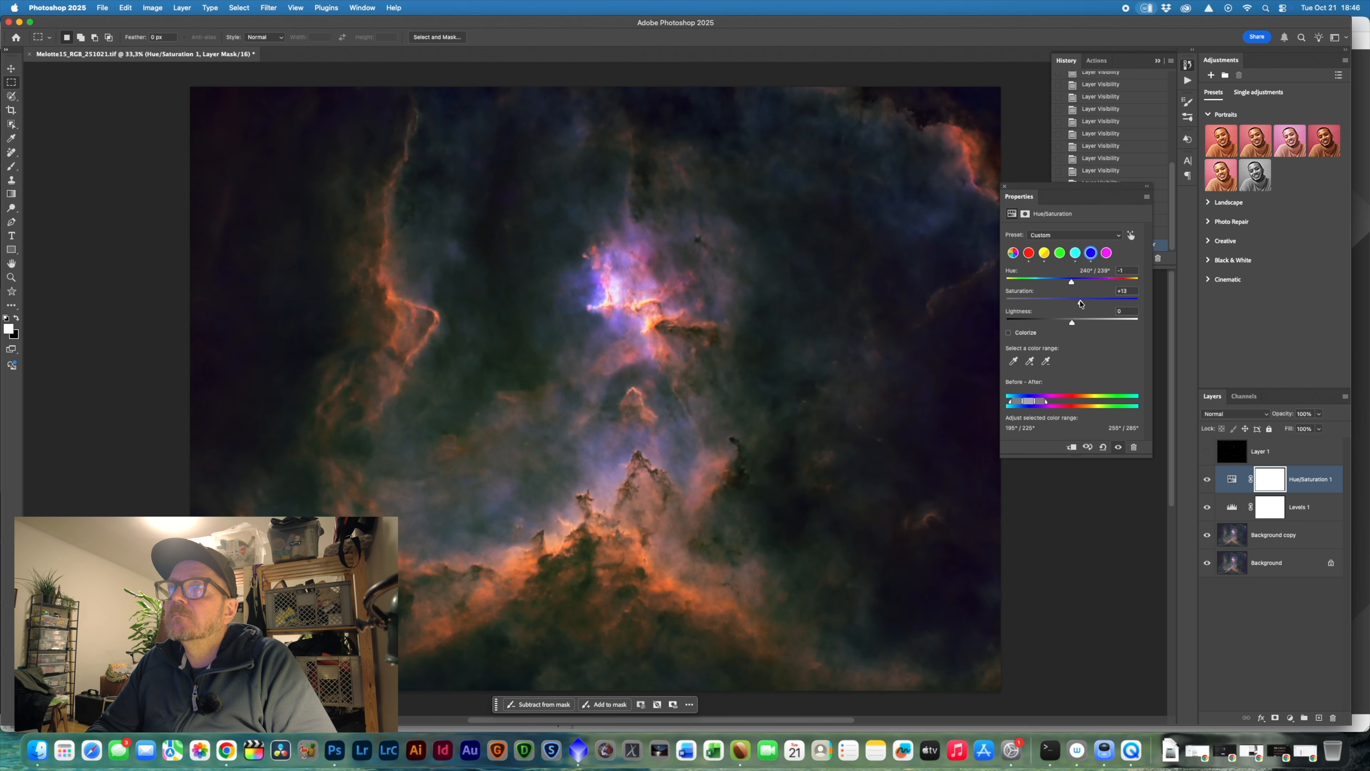
pyautogui.moveTo(1071, 281); pyautogui.dragTo(1066, 284)
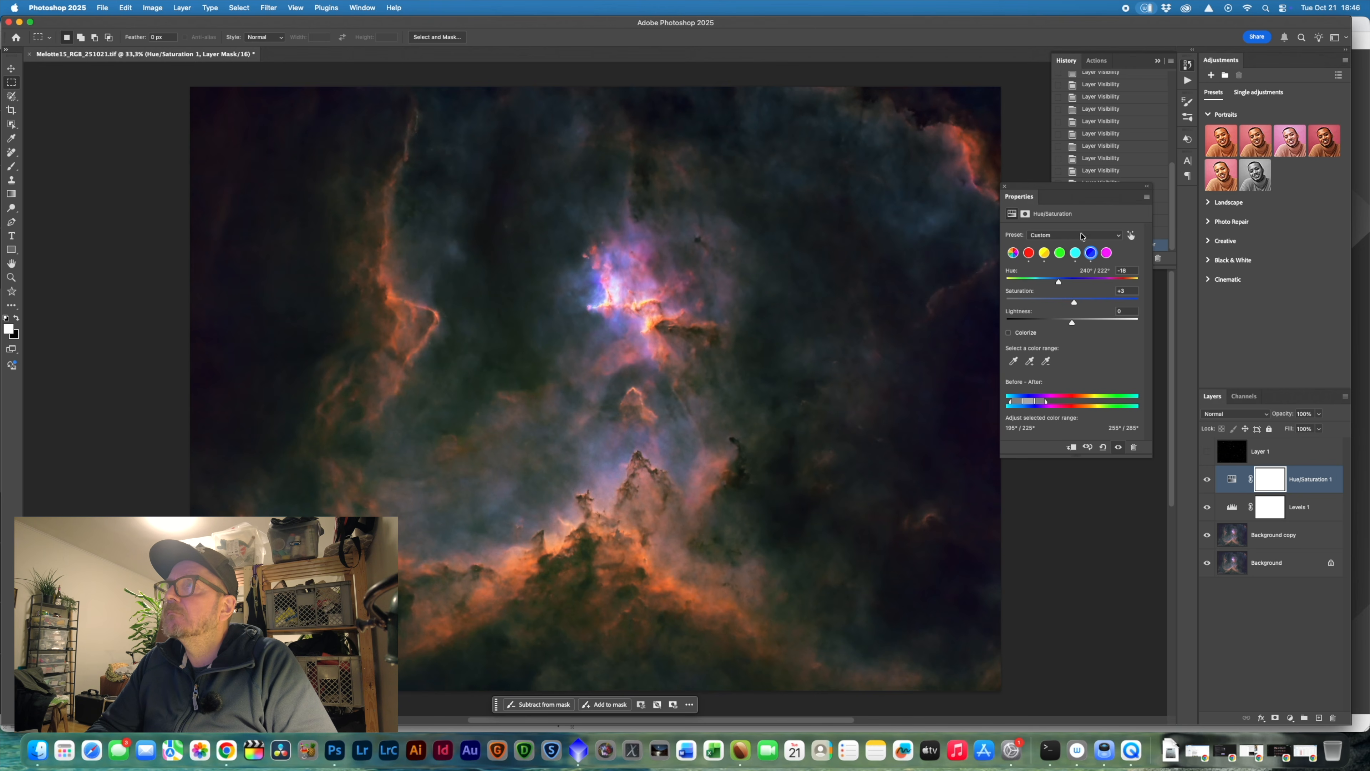
# - Set the magentas' hue to +1 and saturation to -6, and show the star layer over the adjusted nebula
pyautogui.click(1106, 253)
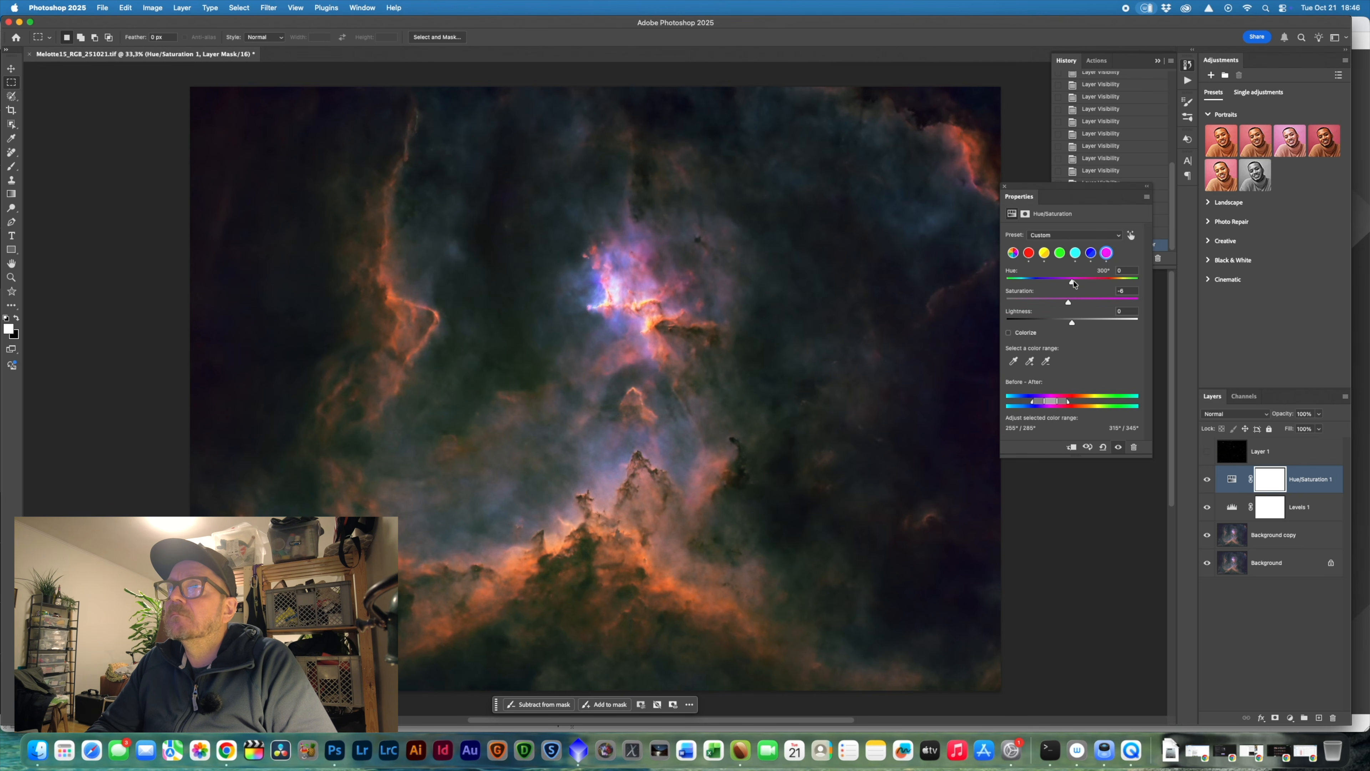
pyautogui.moveTo(1074, 284); pyautogui.dragTo(1073, 284)
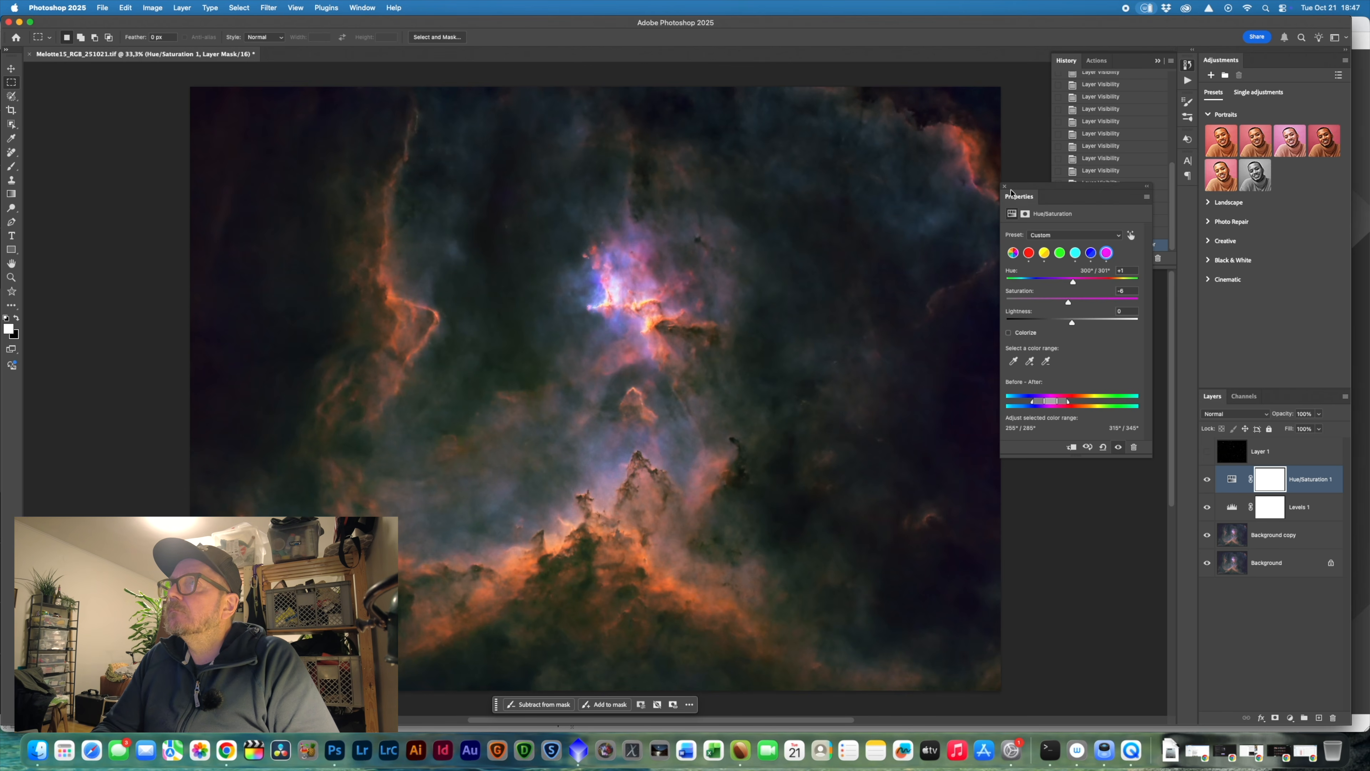
pyautogui.click(1208, 453)
pyautogui.click(1208, 452)
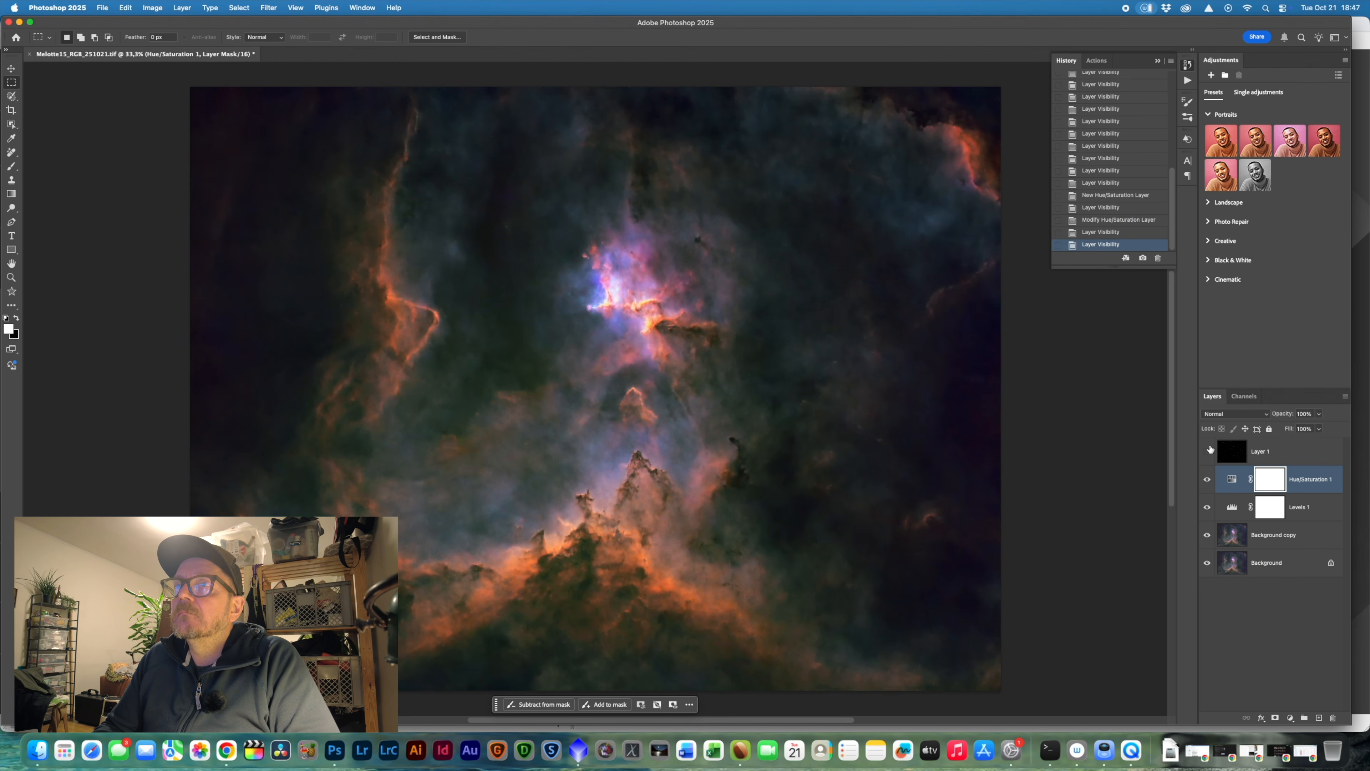
pyautogui.click(1208, 450)
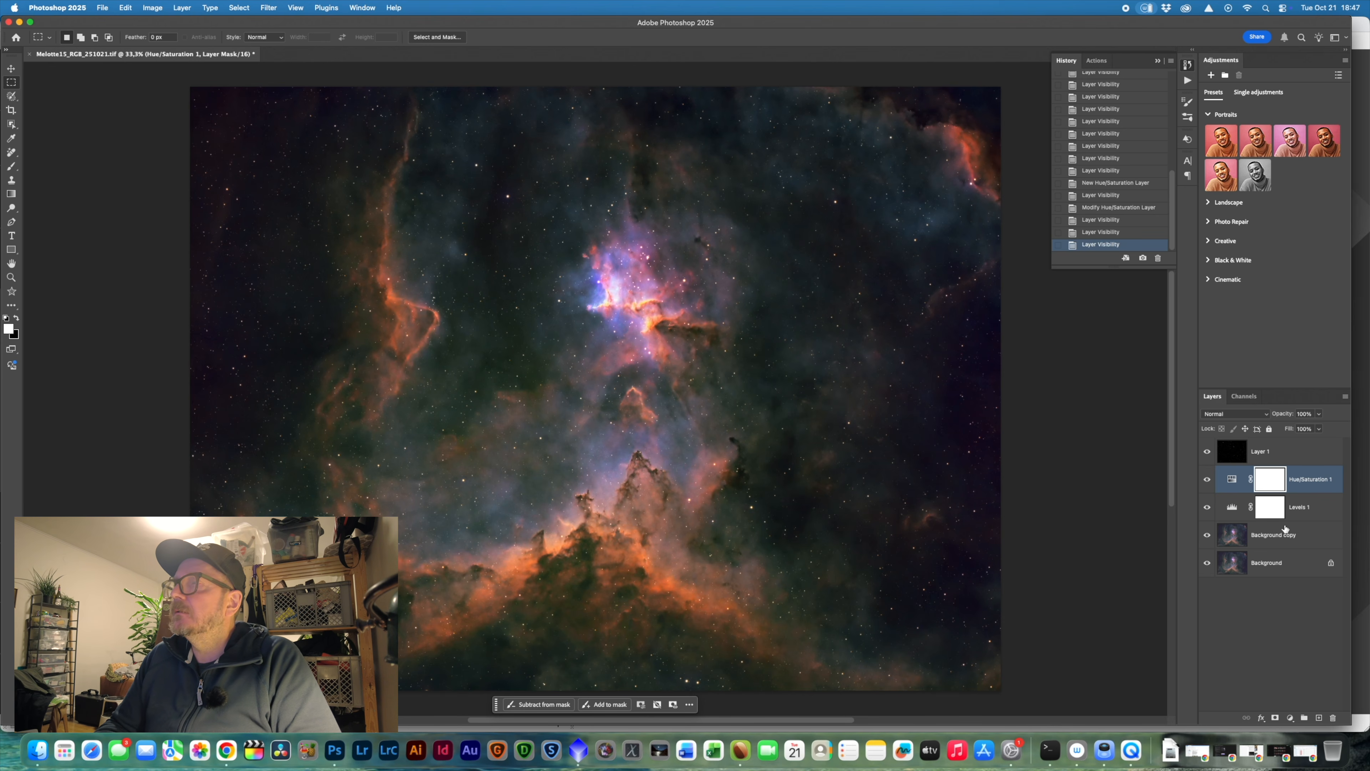
# - Select the entire canvas on the background copy layer and create a new 4496 x 3400 pixel, 16-bit RGB document
pyautogui.click(1296, 534)
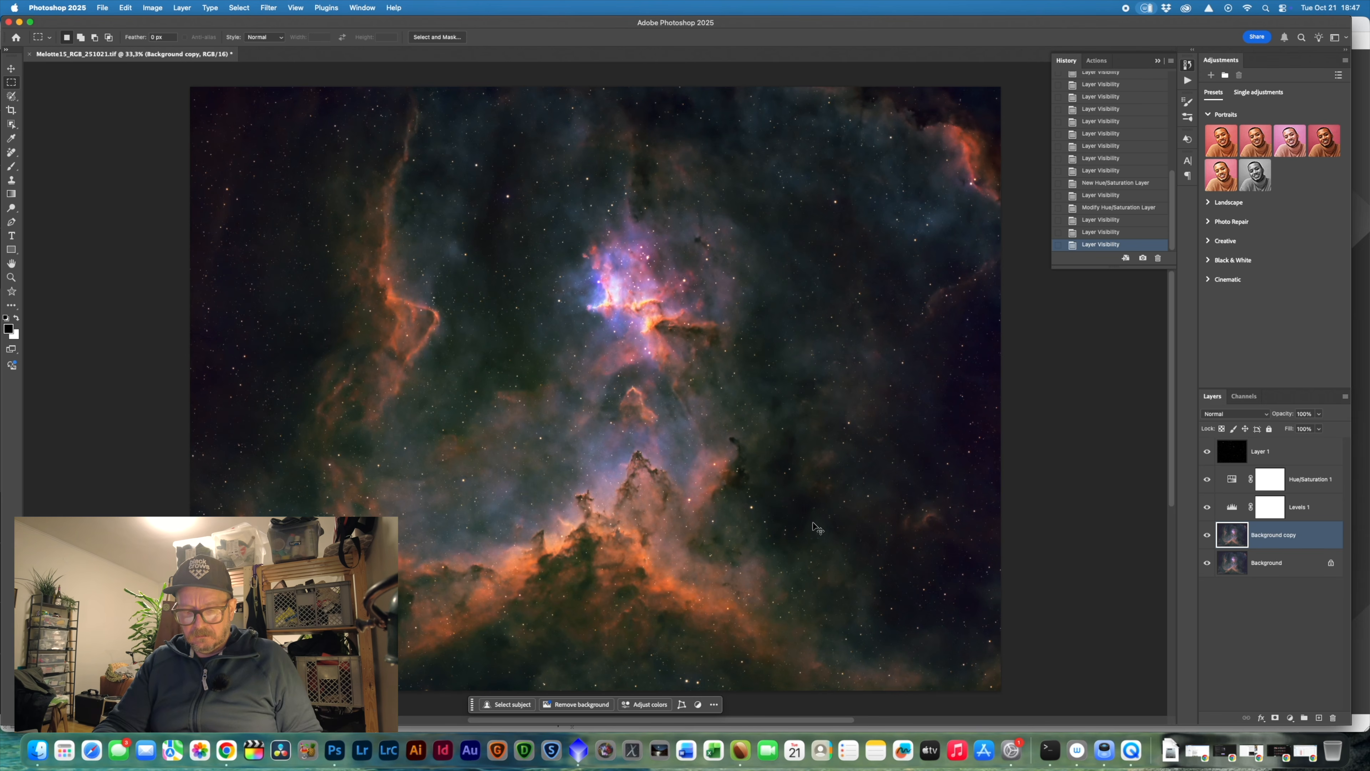
pyautogui.press('super+a')
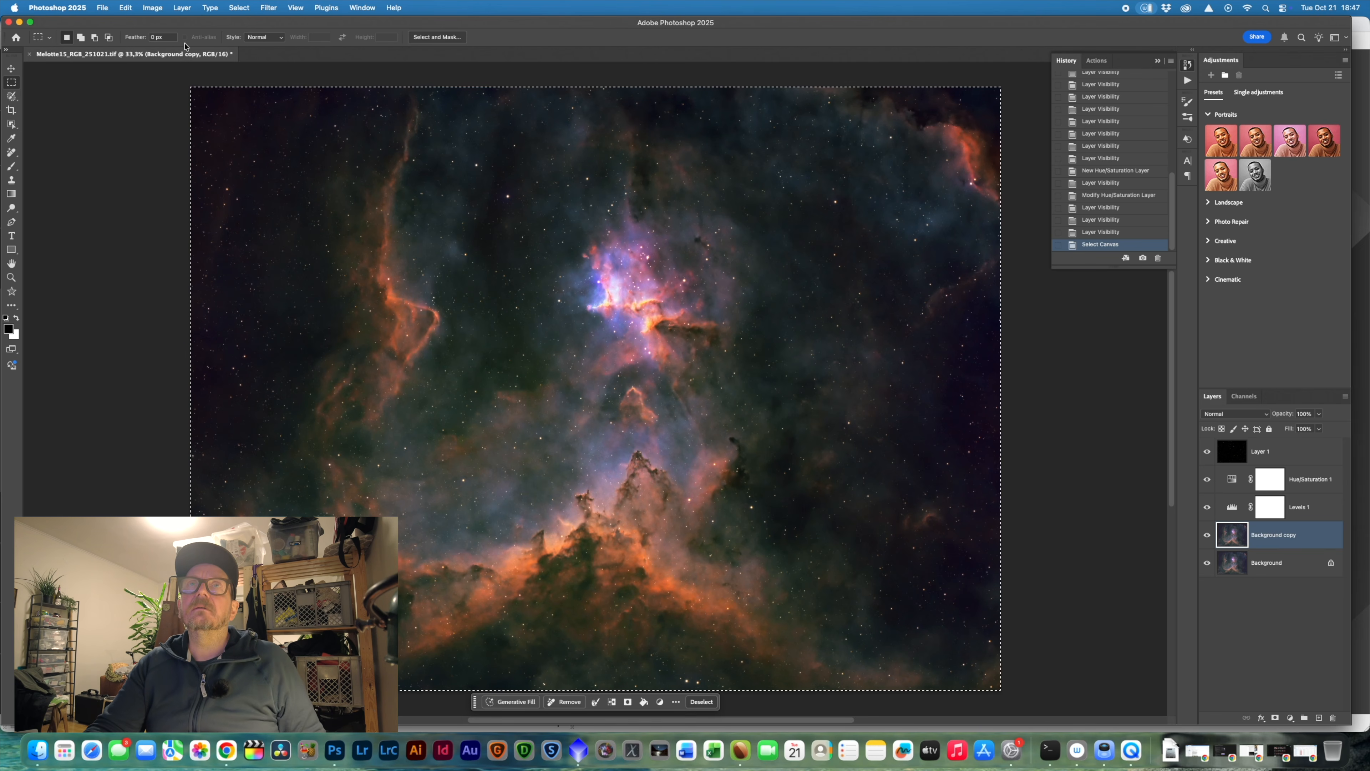
pyautogui.click(102, 7)
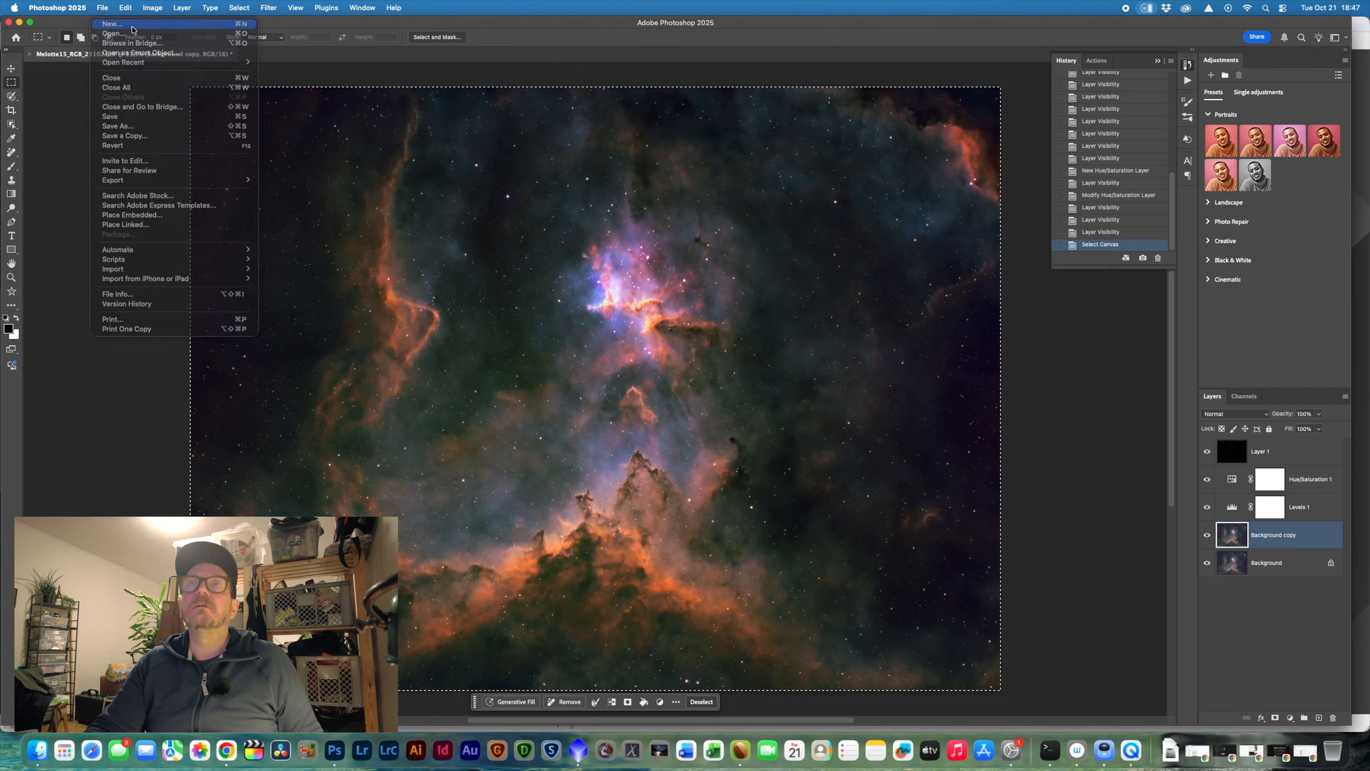
pyautogui.click(107, 24)
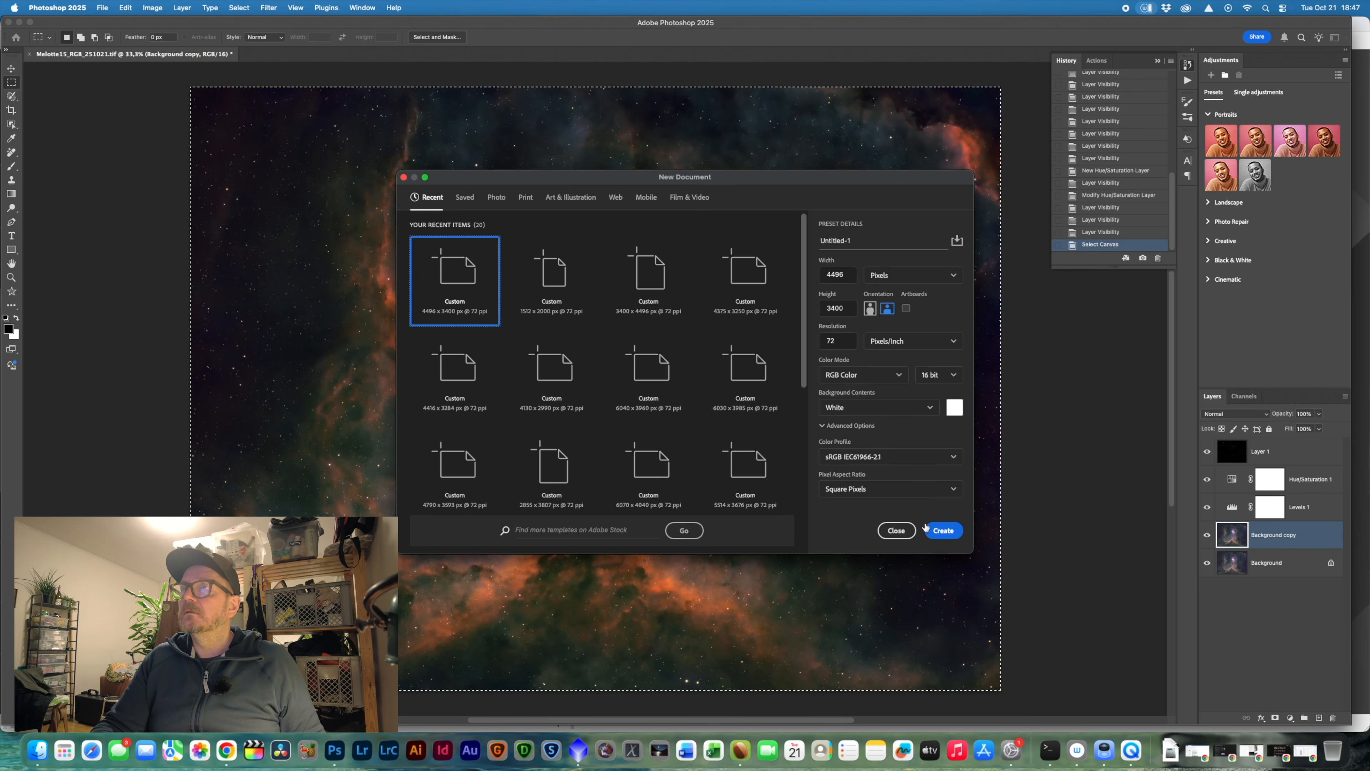
pyautogui.click(945, 533)
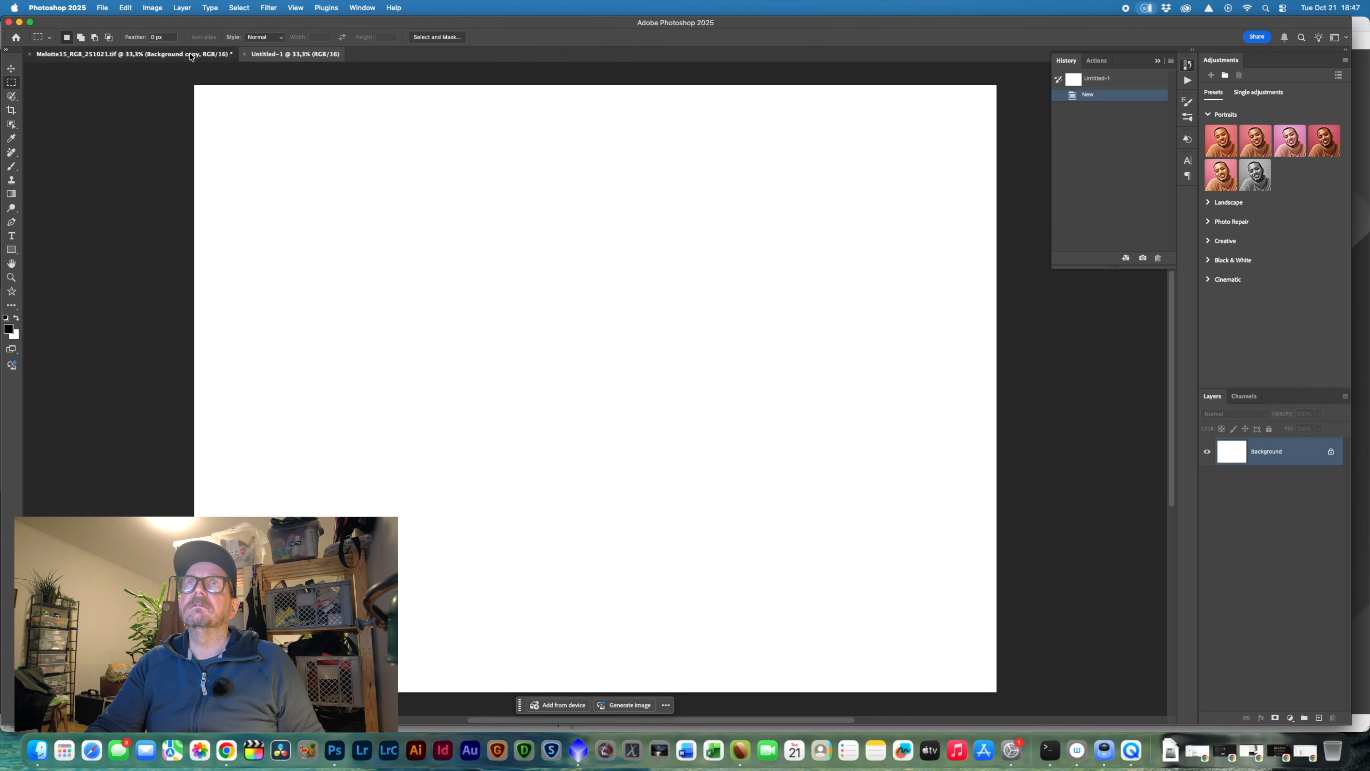
# - Copy the background copy layer's image from the Melotte15 document and paste it into the new untitled document
pyautogui.click(135, 54)
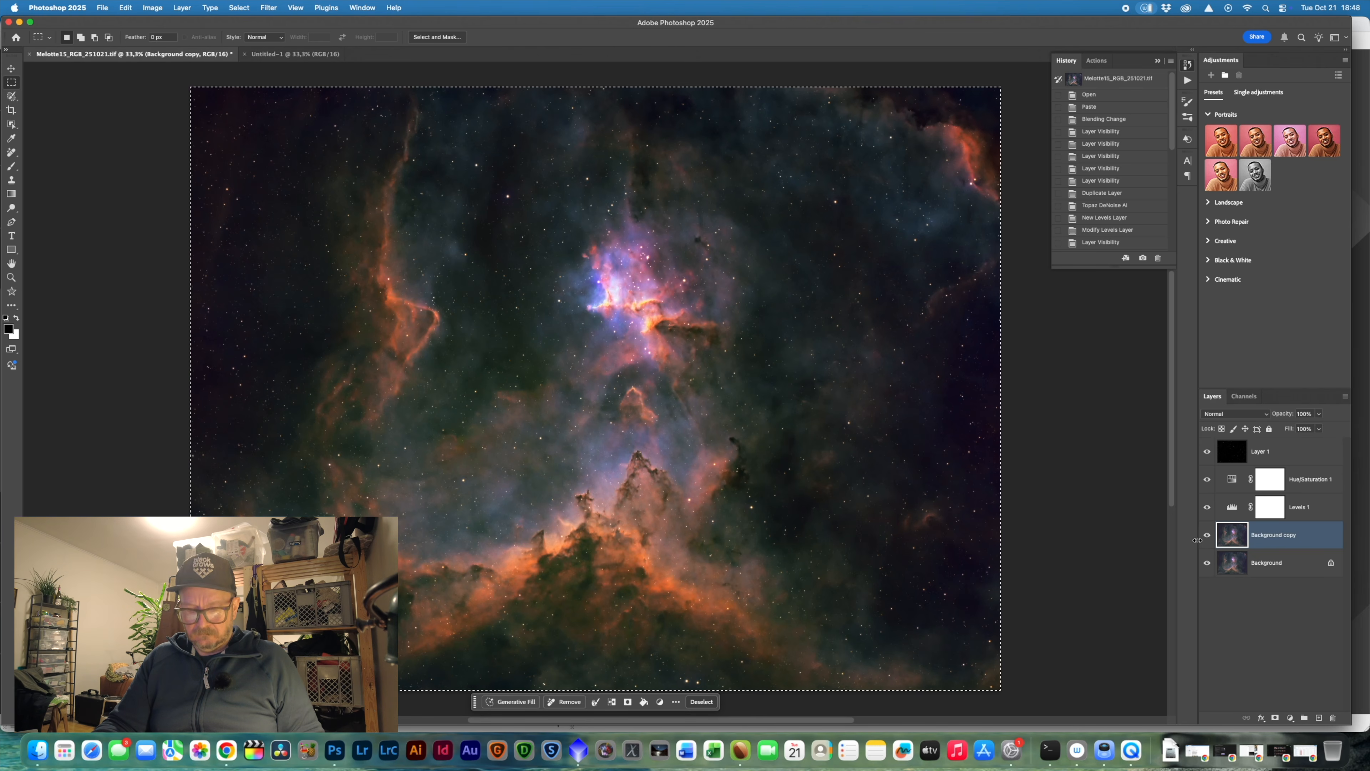
pyautogui.click(307, 58)
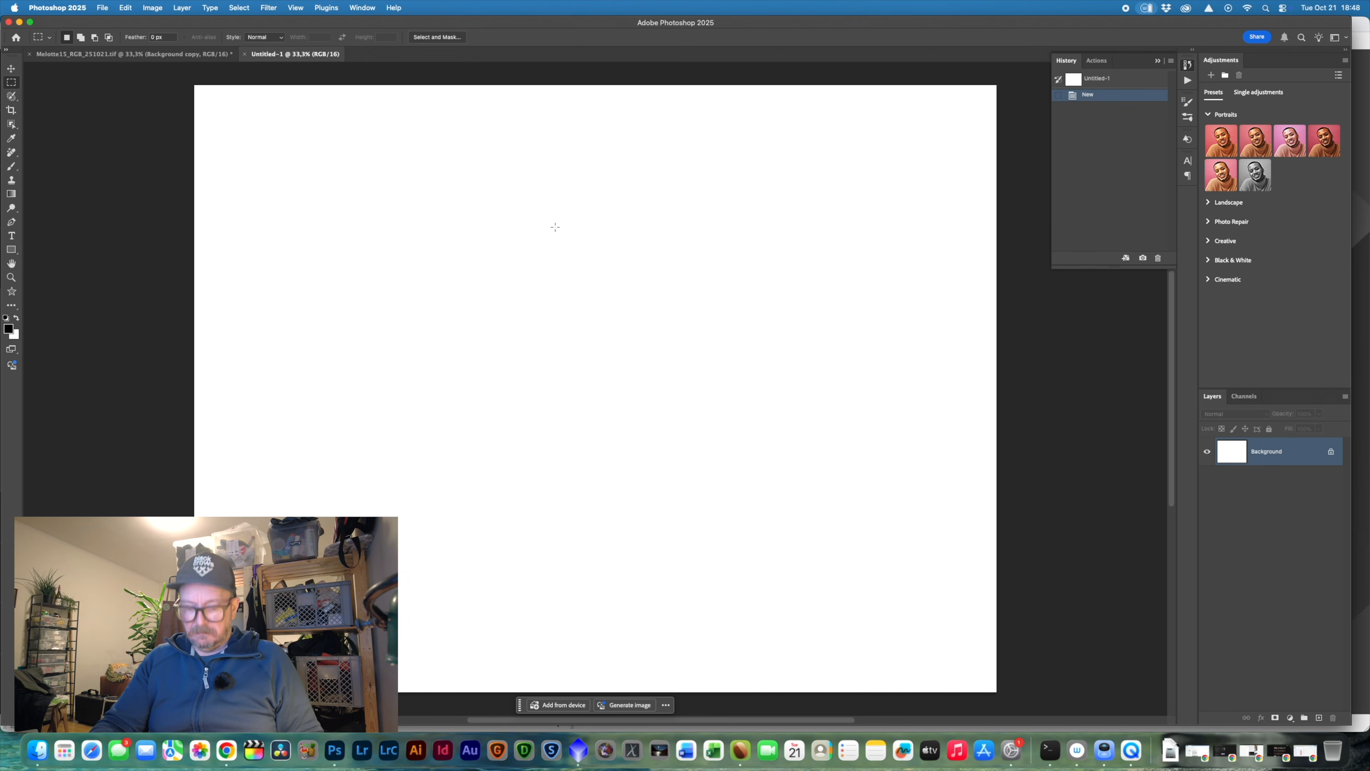
pyautogui.press('super+v')
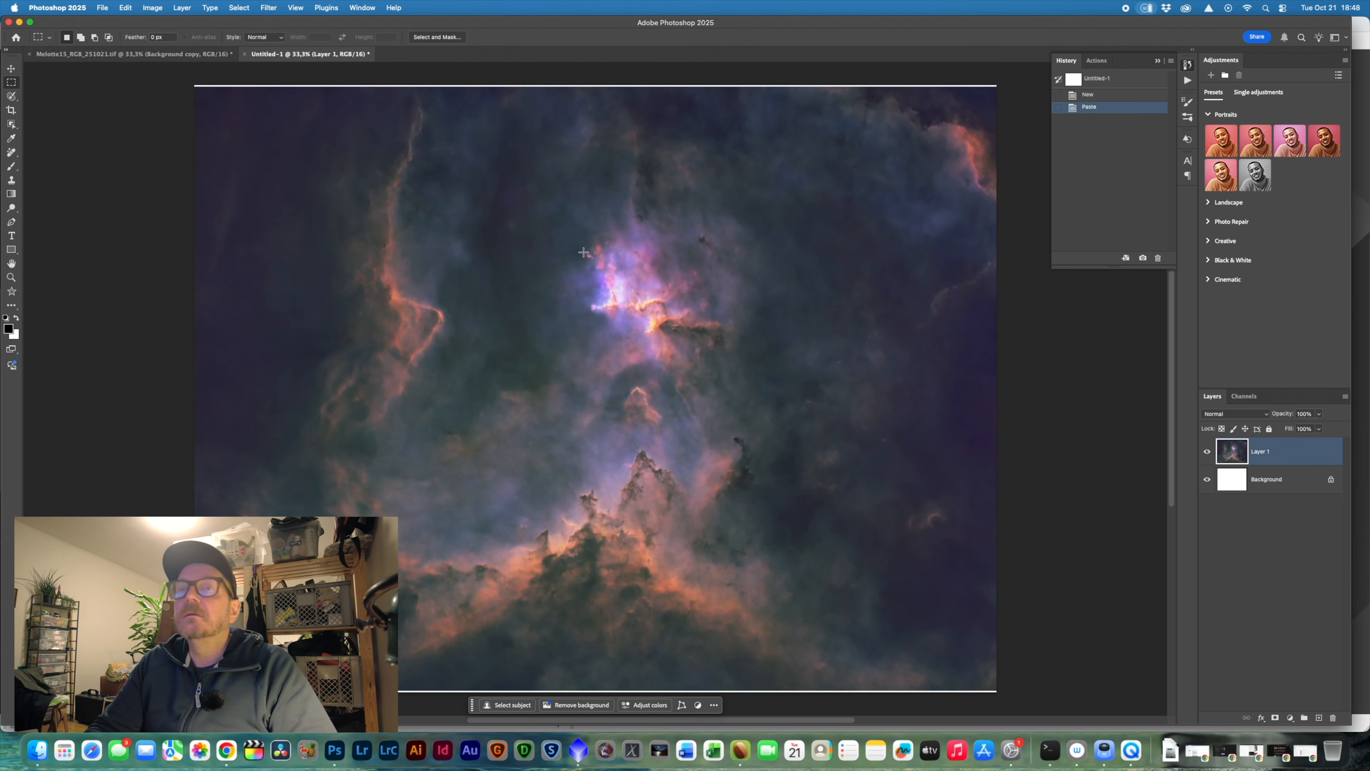
# - Close the untitled document with the mismatched canvas without saving it, returning to the Melotte15 document
pyautogui.click(192, 54)
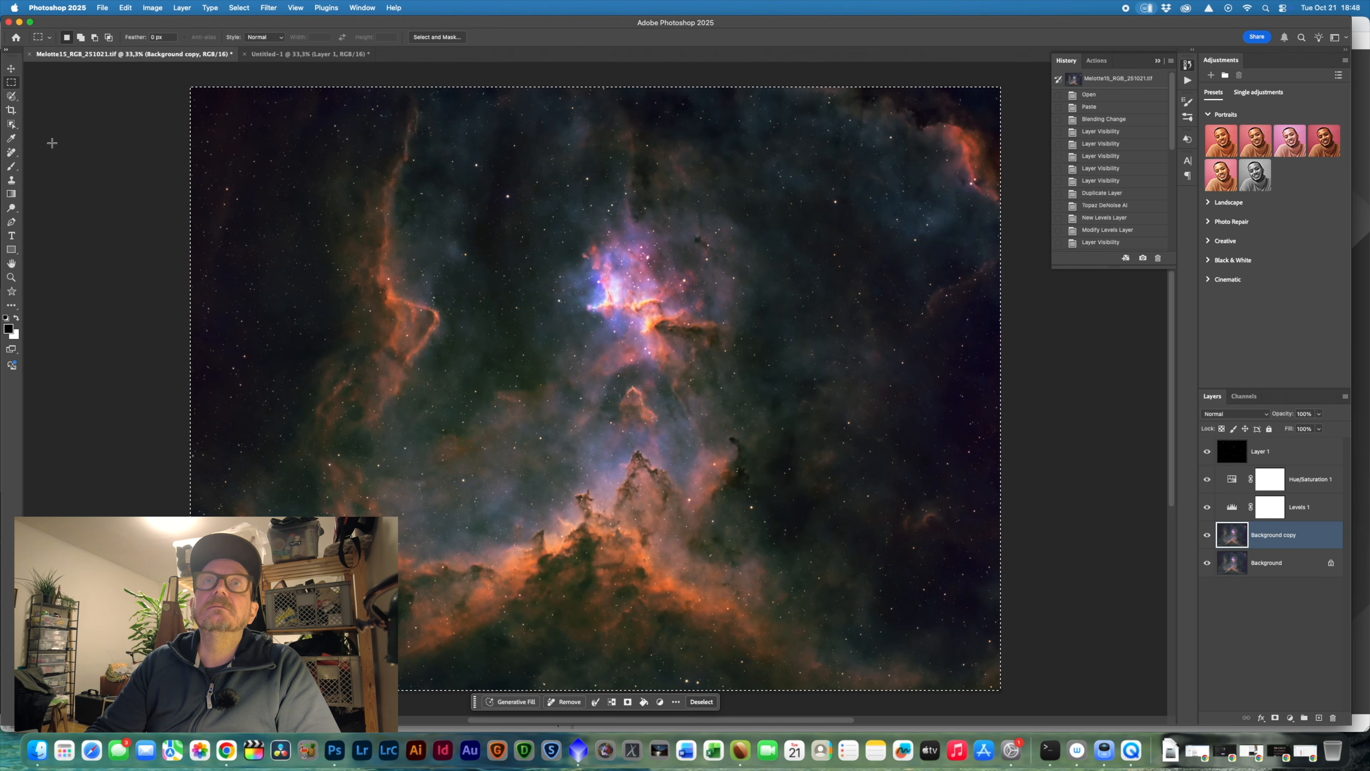
pyautogui.click(247, 59)
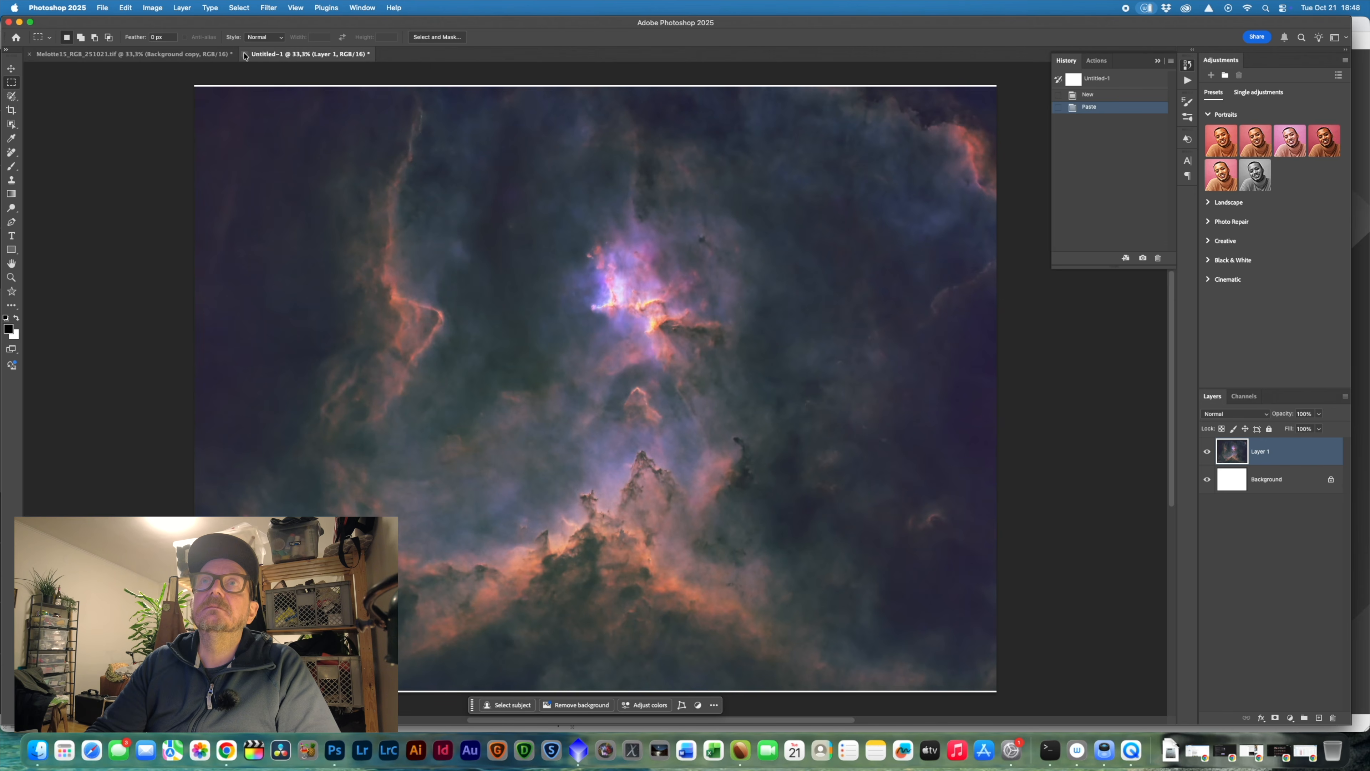
pyautogui.click(244, 54)
pyautogui.click(661, 278)
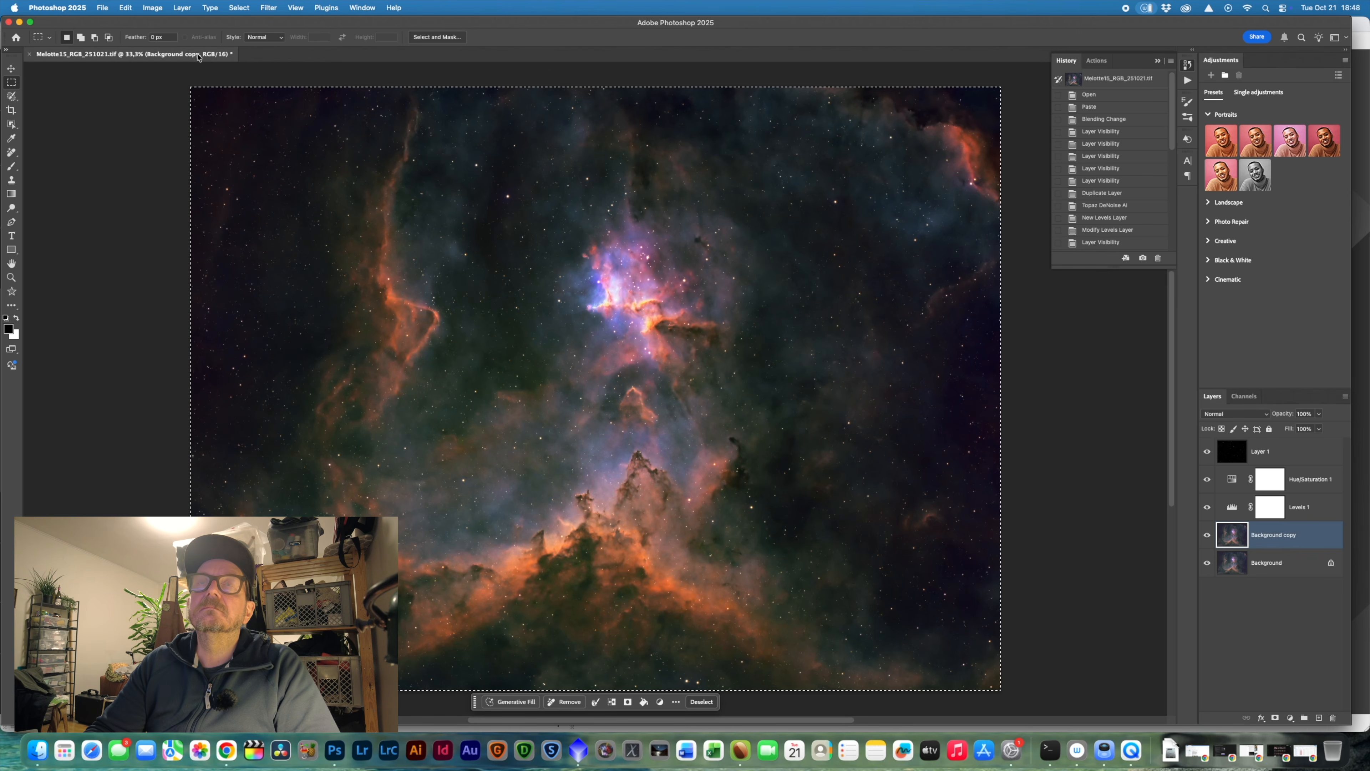
# - Reselect the whole background copy layer, create a new 4544 x 3384 pixel, 16-bit RGB document, and paste the starless nebula into it
pyautogui.press('super+d')
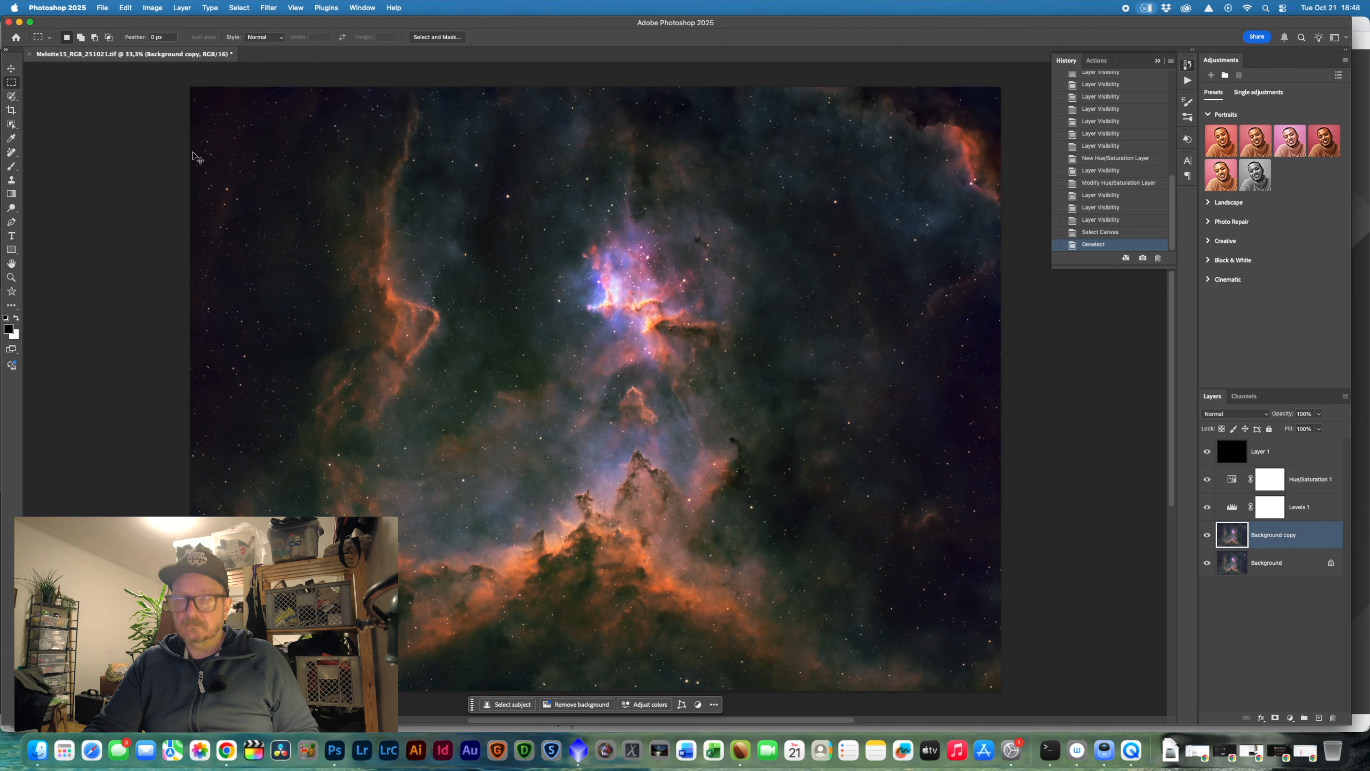
pyautogui.press('super+a')
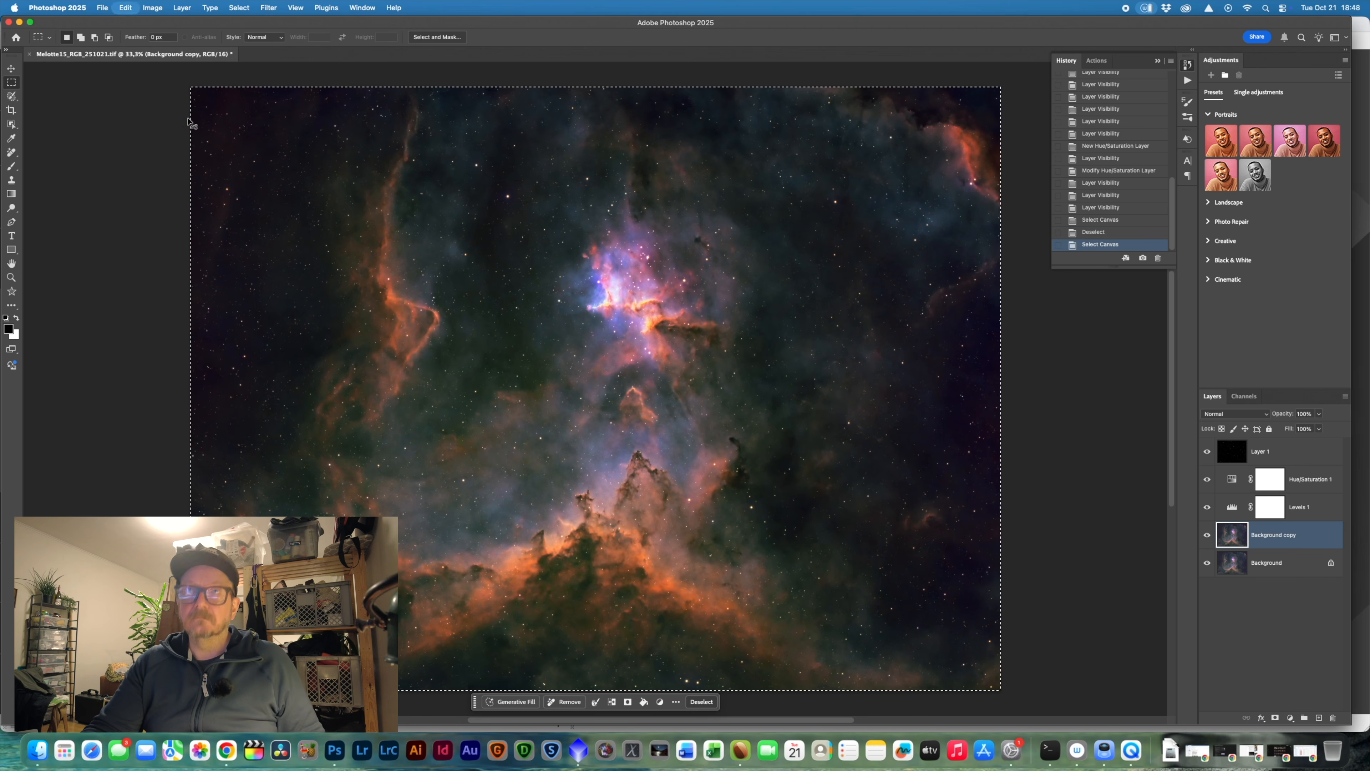
pyautogui.click(101, 7)
pyautogui.click(112, 23)
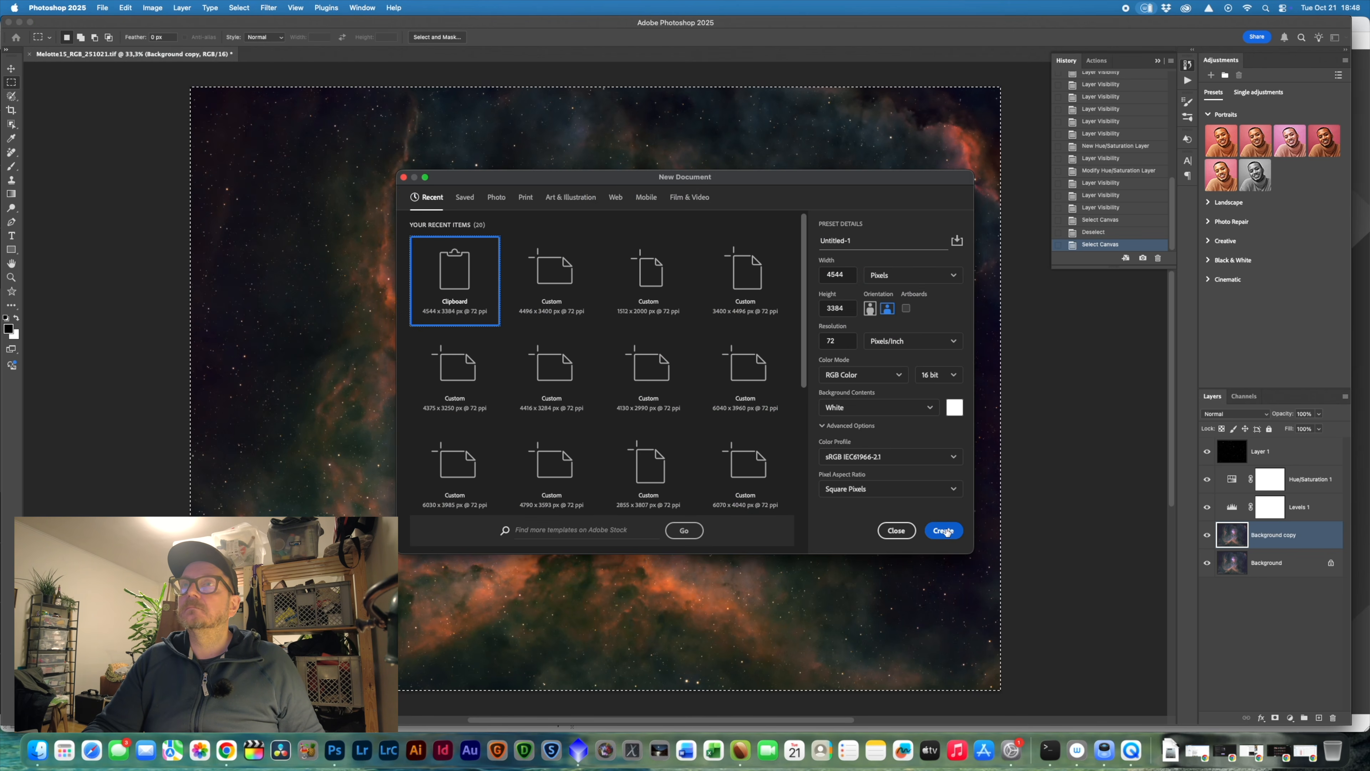
pyautogui.click(944, 531)
pyautogui.press('super+v')
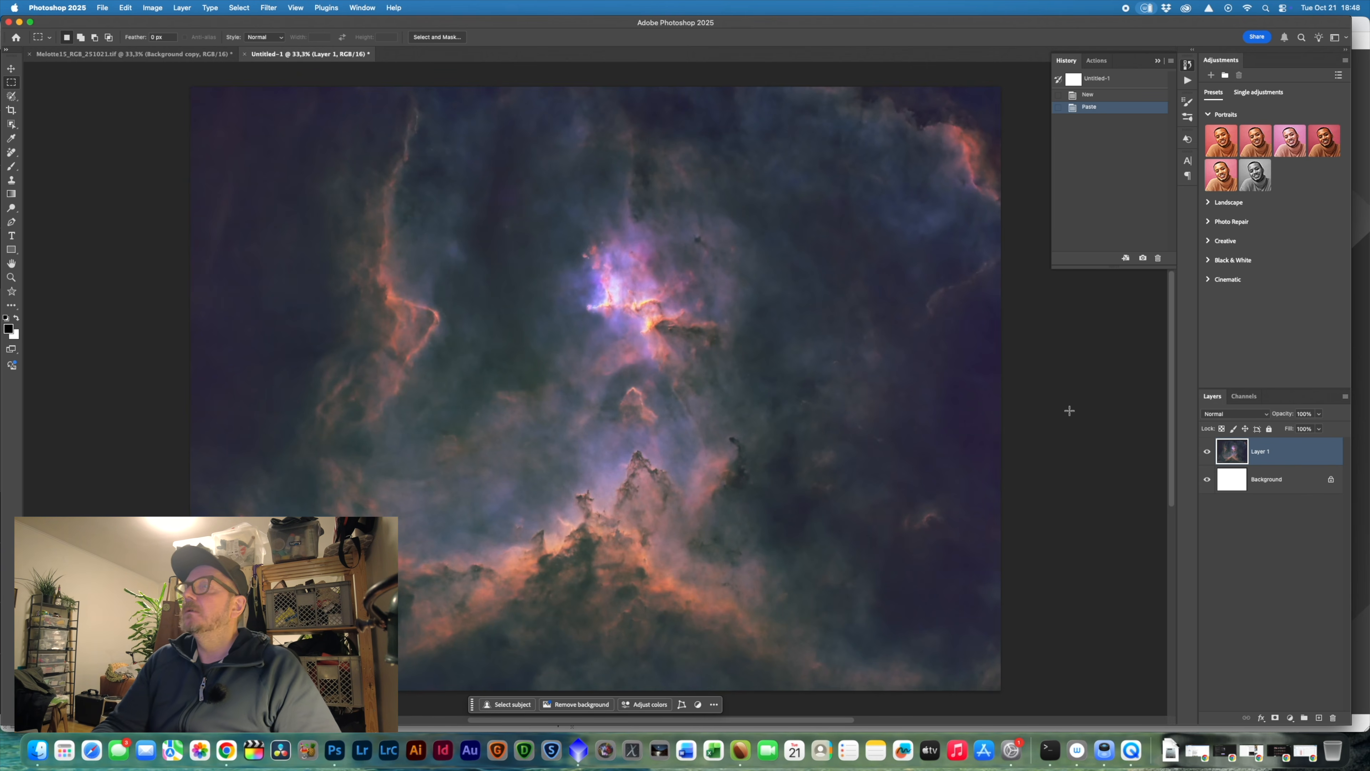
# - Flatten the new nebula document into a single layer and convert its color mode to Lab Color
pyautogui.click(182, 7)
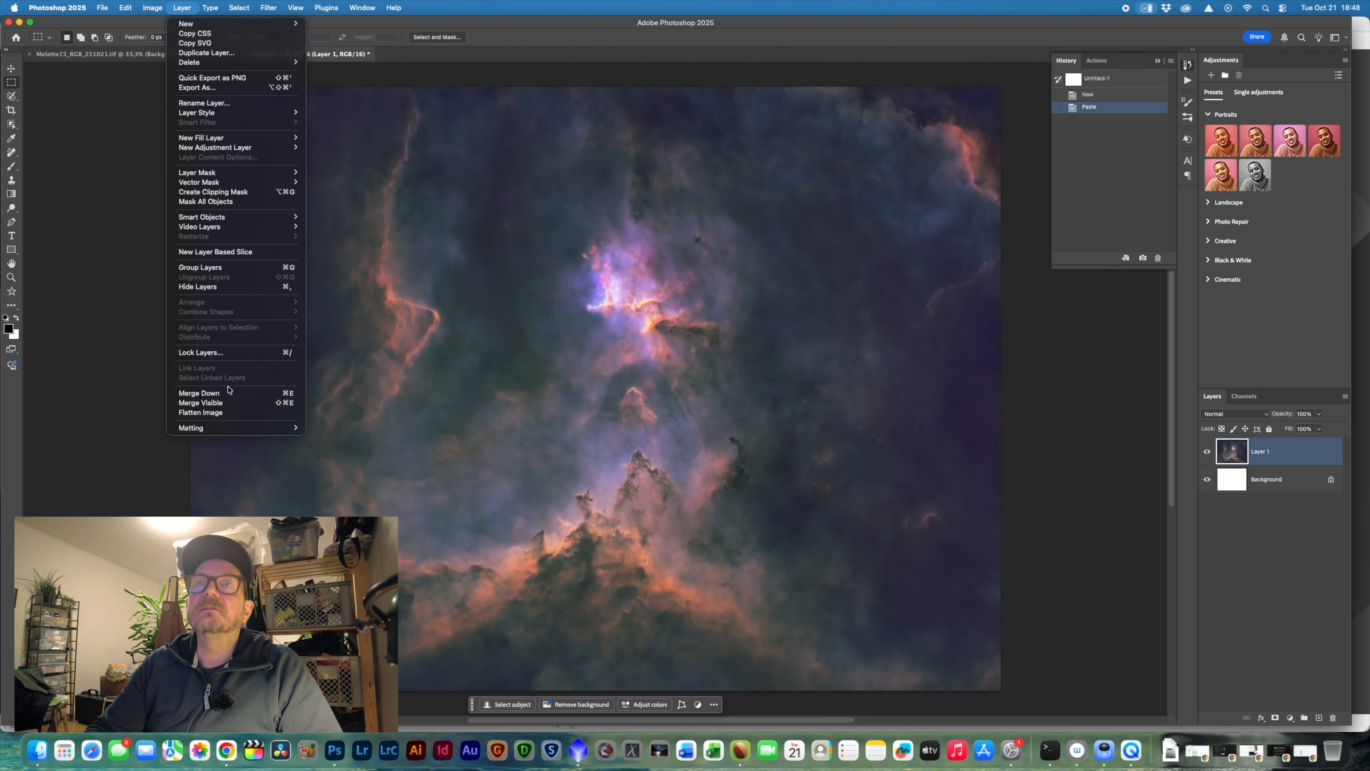
pyautogui.click(216, 412)
pyautogui.click(152, 8)
pyautogui.moveTo(164, 28)
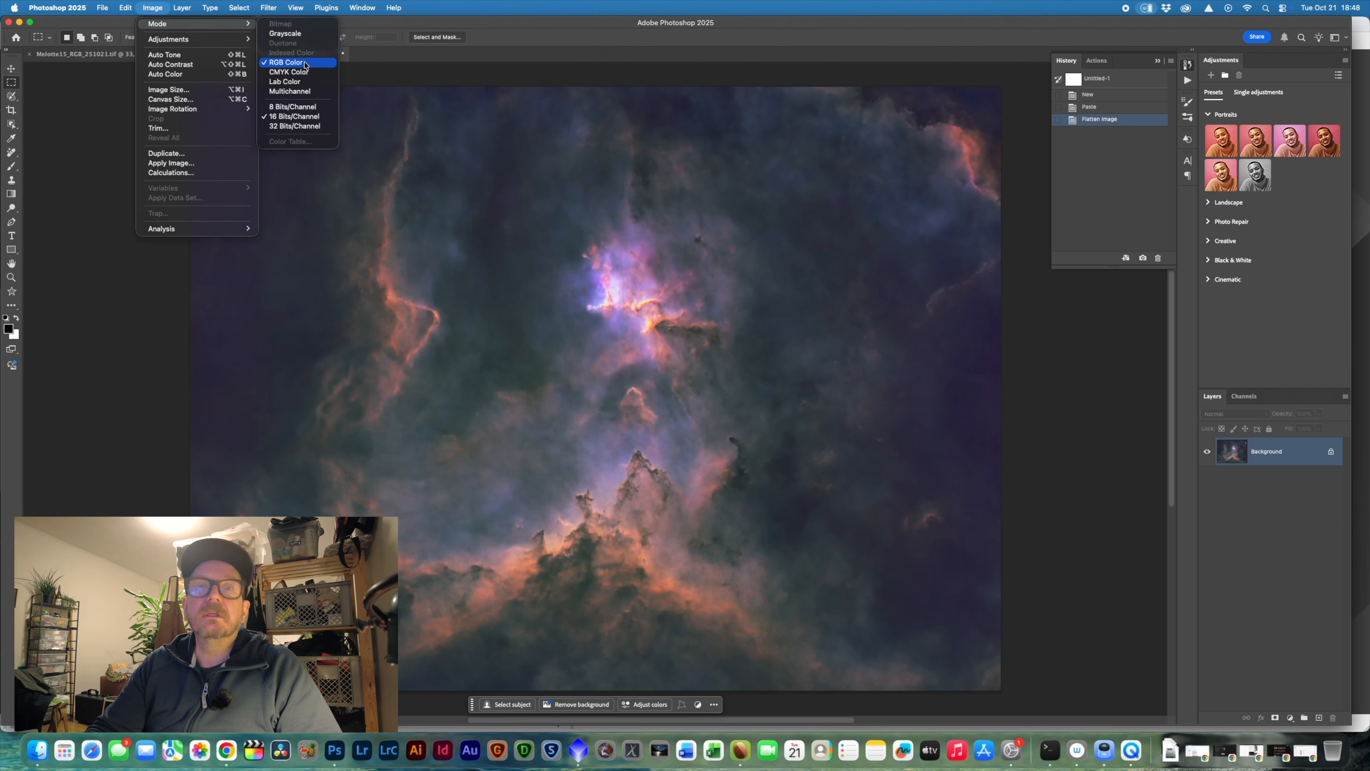
pyautogui.click(318, 82)
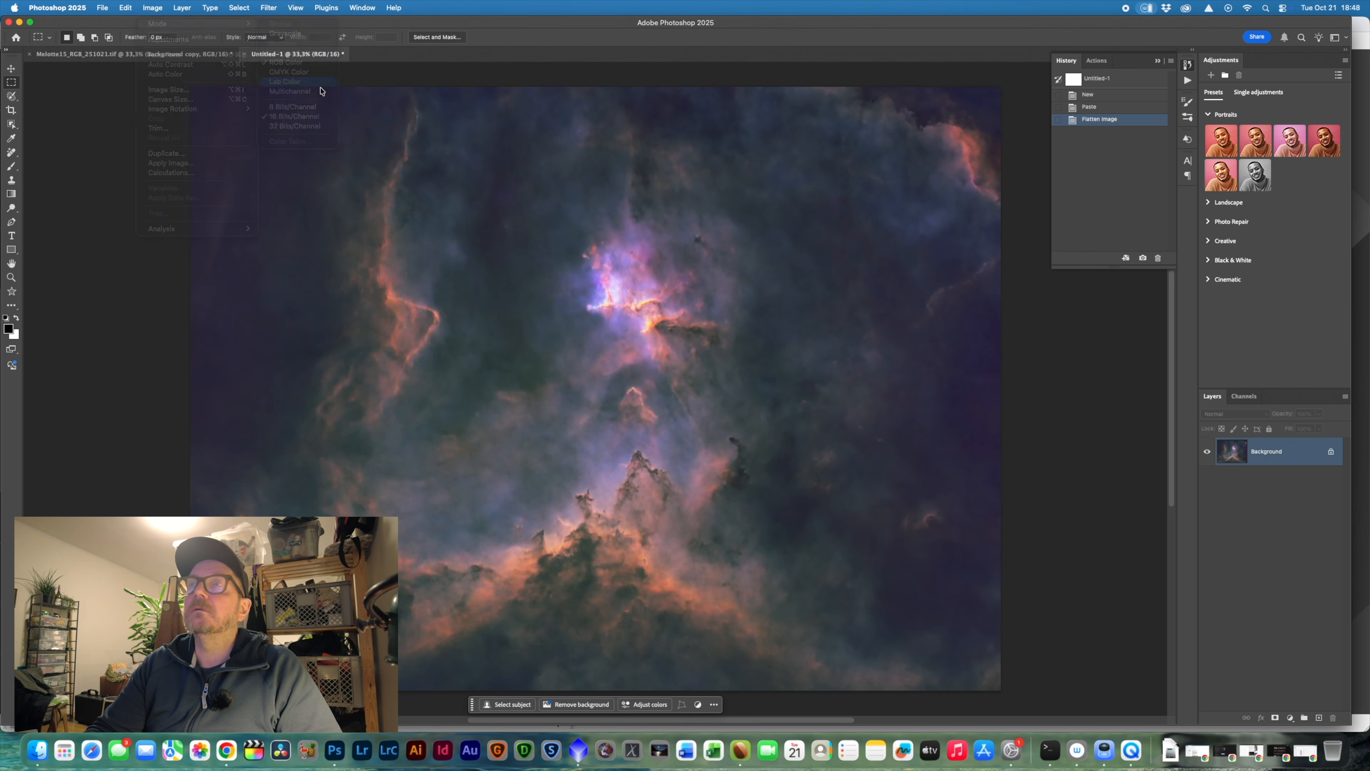
# - Duplicate the flattened background layer, keeping the default copy name
pyautogui.rightClick(1271, 458)
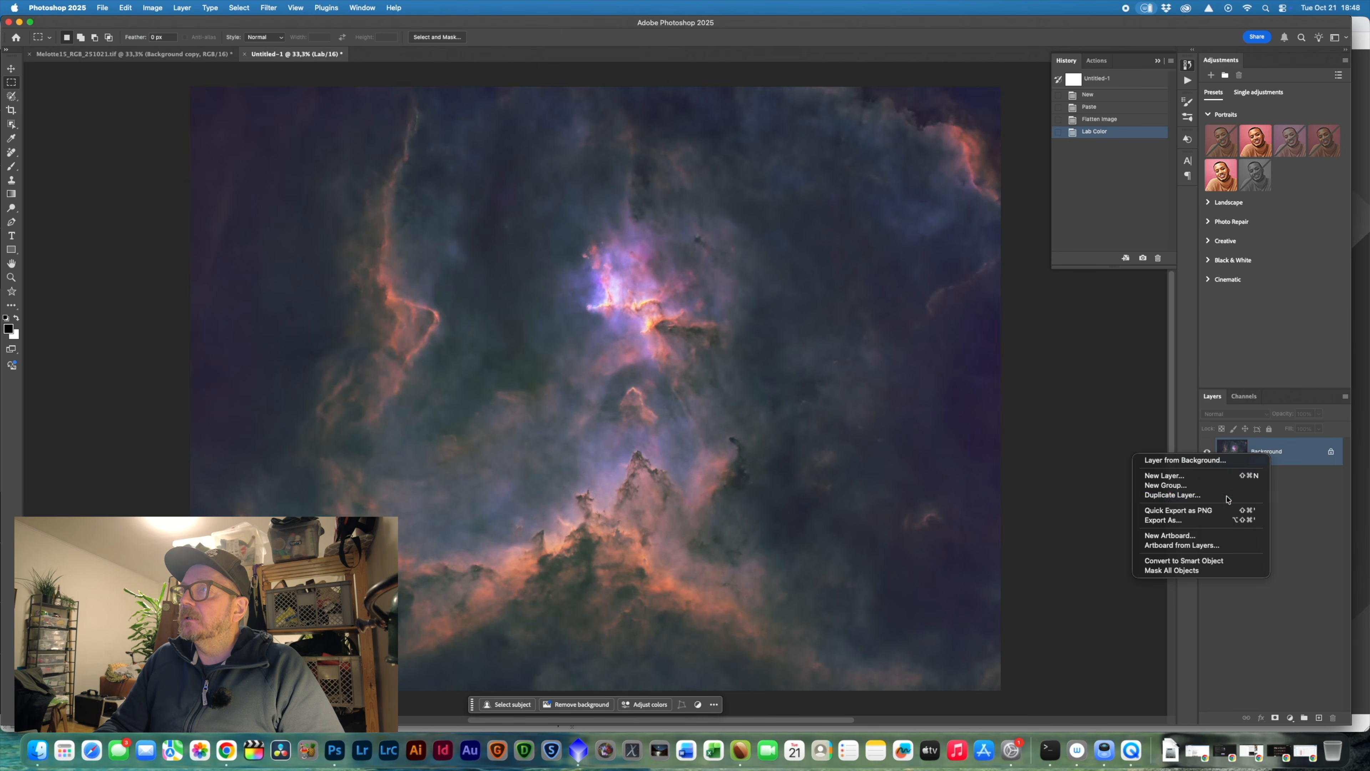
pyautogui.click(1263, 465)
pyautogui.click(783, 333)
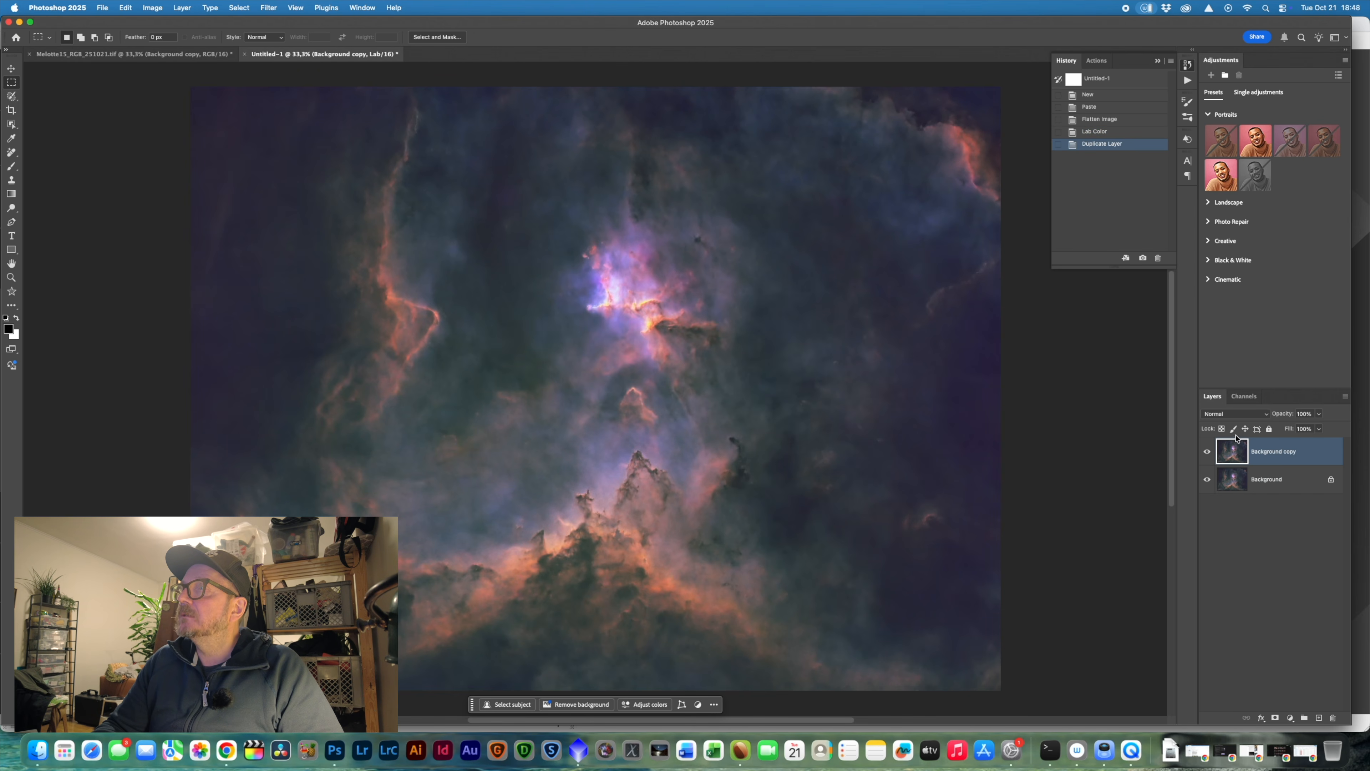
# - Sharpen only the Lightness channel of the background copy layer using Unsharp Mask with amount 209%, radius 2.6 pixels and threshold 0
pyautogui.click(1251, 398)
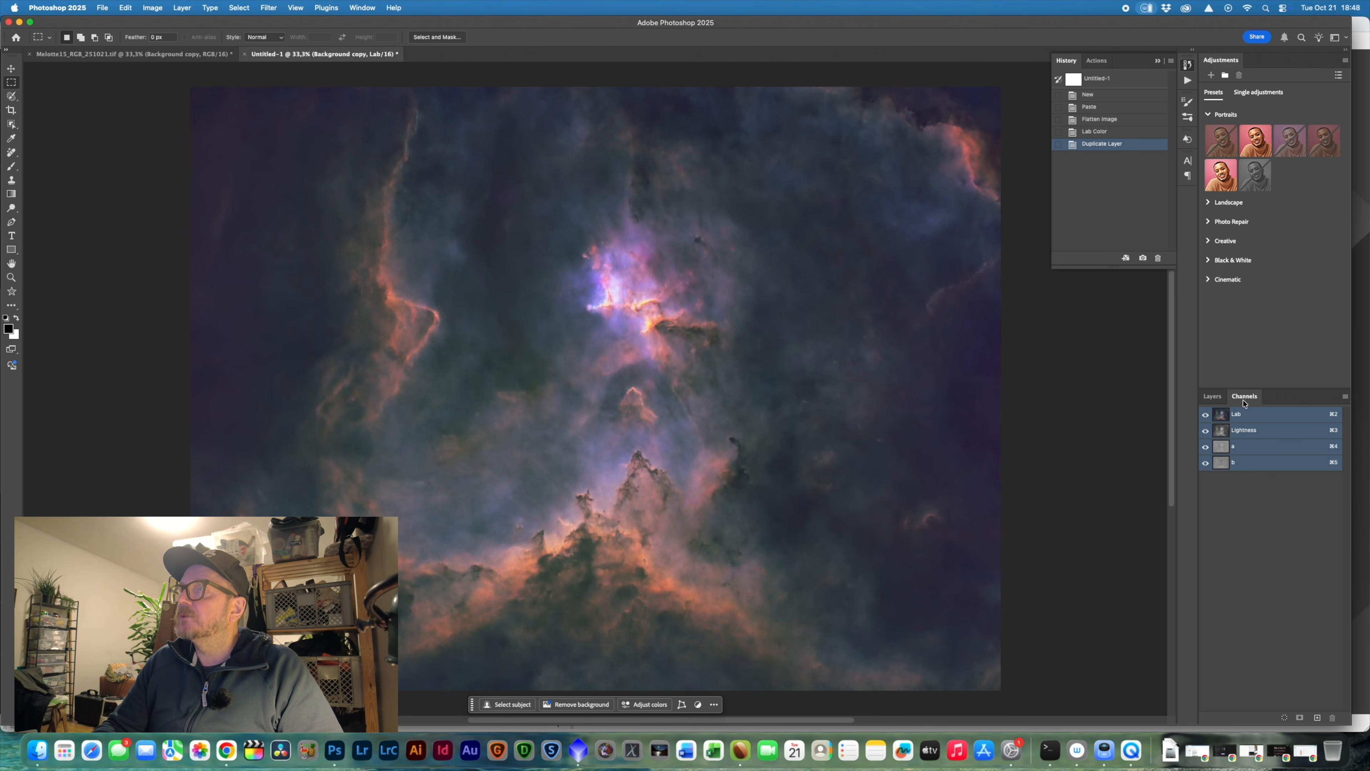
pyautogui.click(1263, 431)
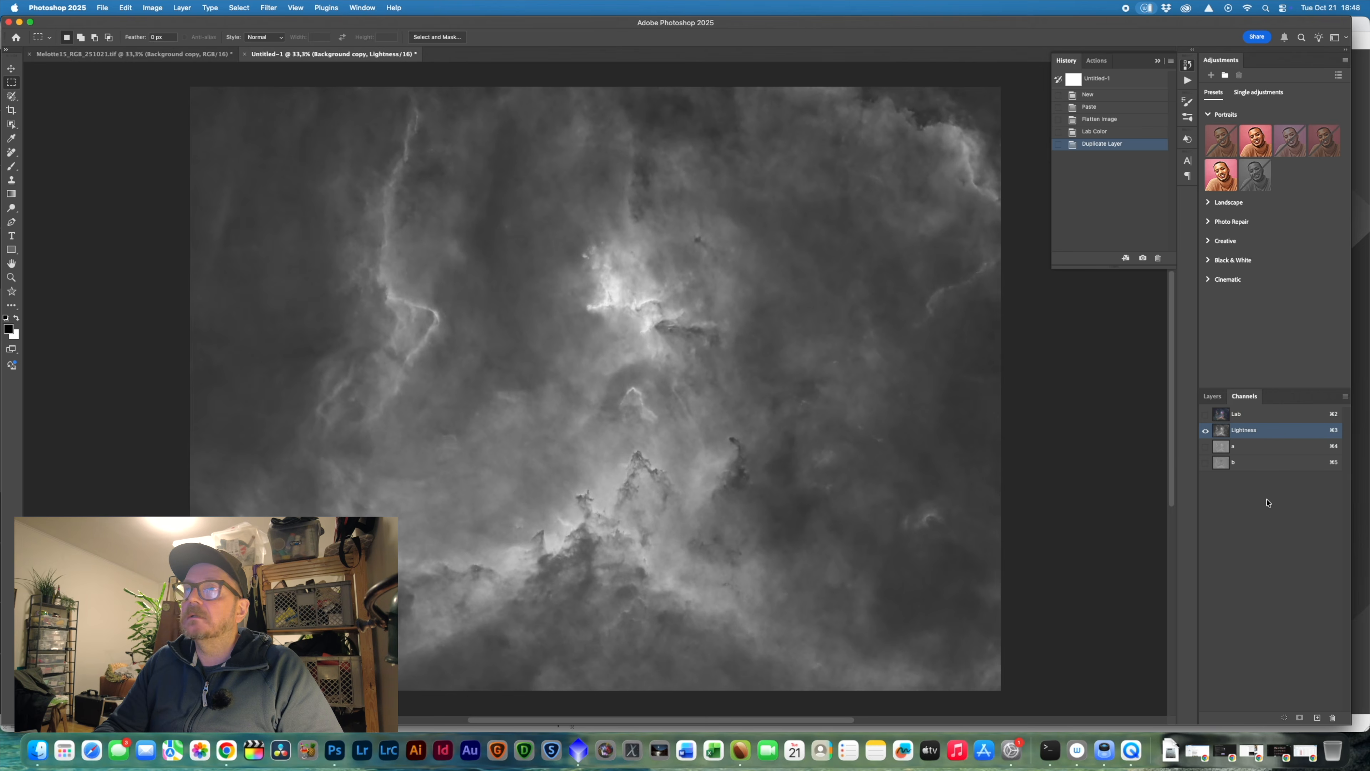
pyautogui.click(271, 10)
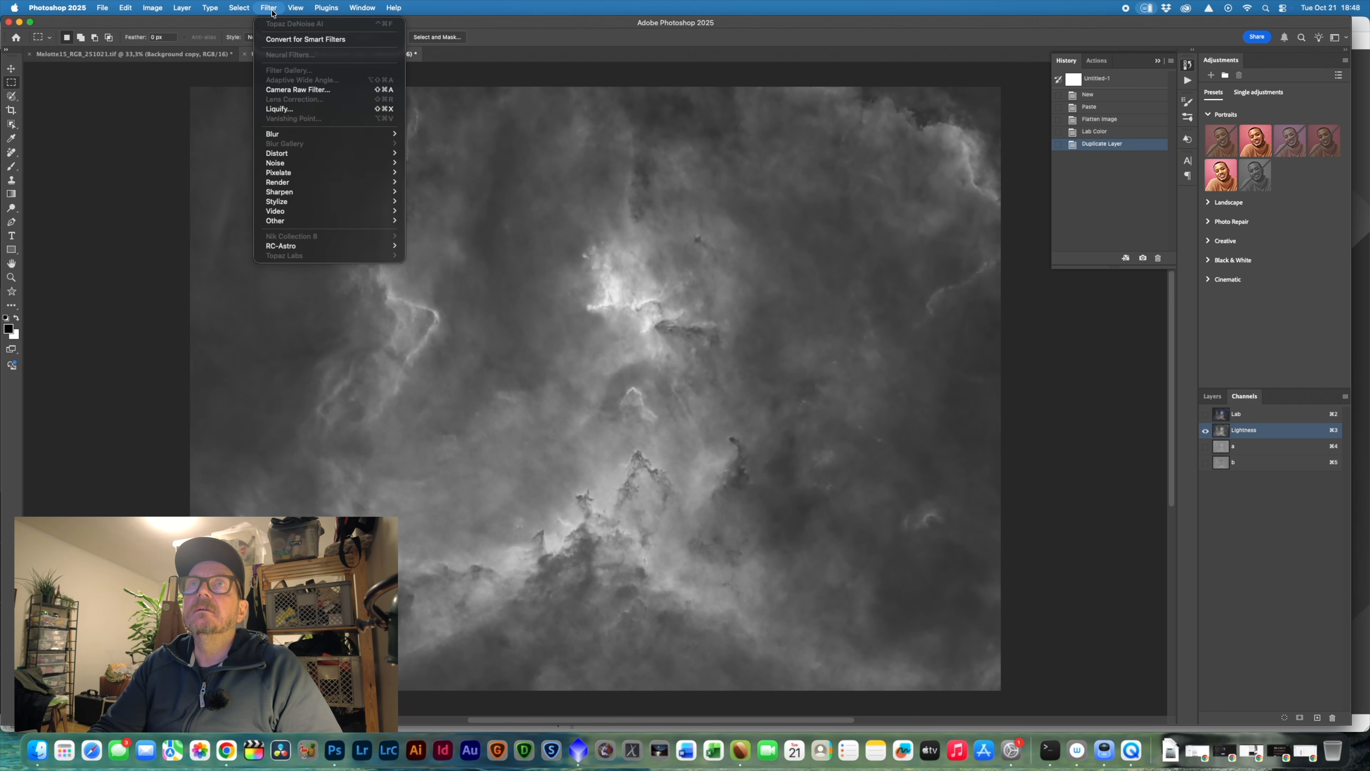
pyautogui.moveTo(309, 192)
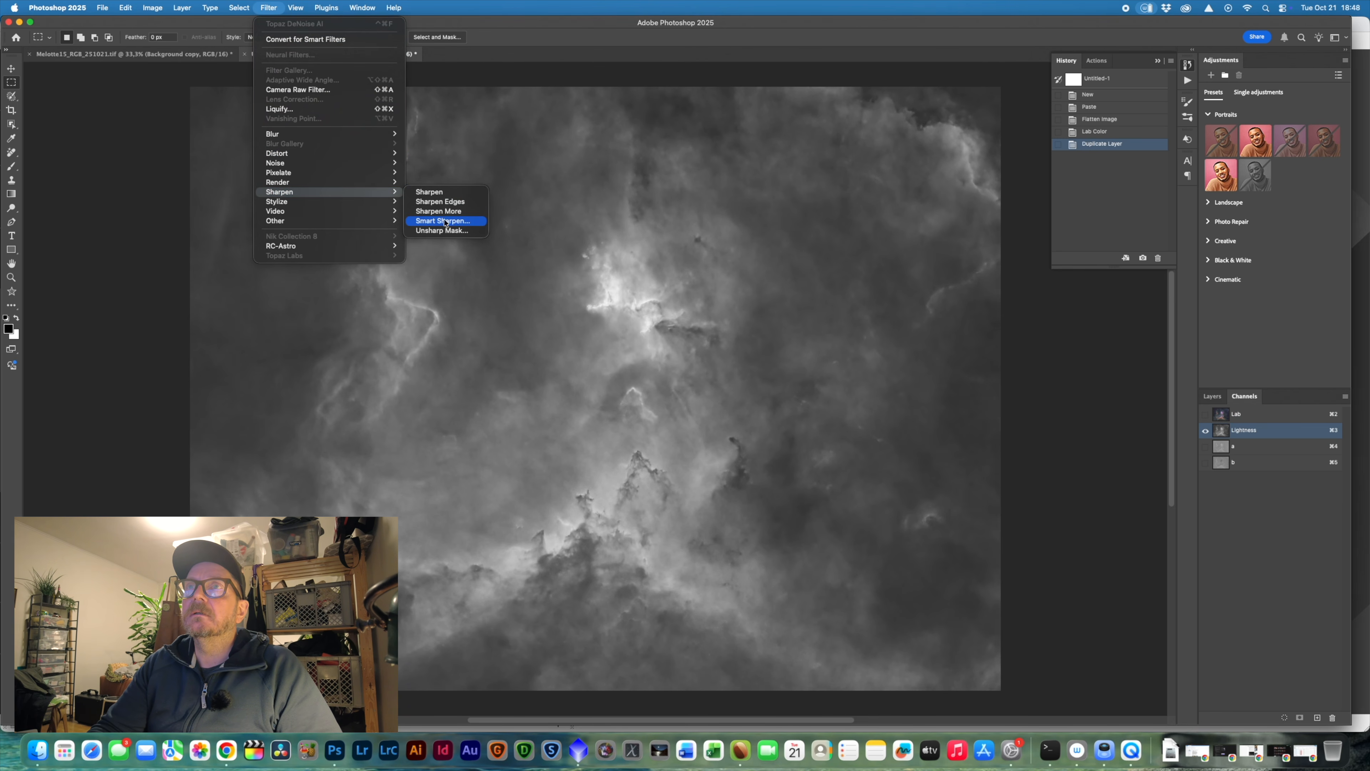
pyautogui.click(469, 232)
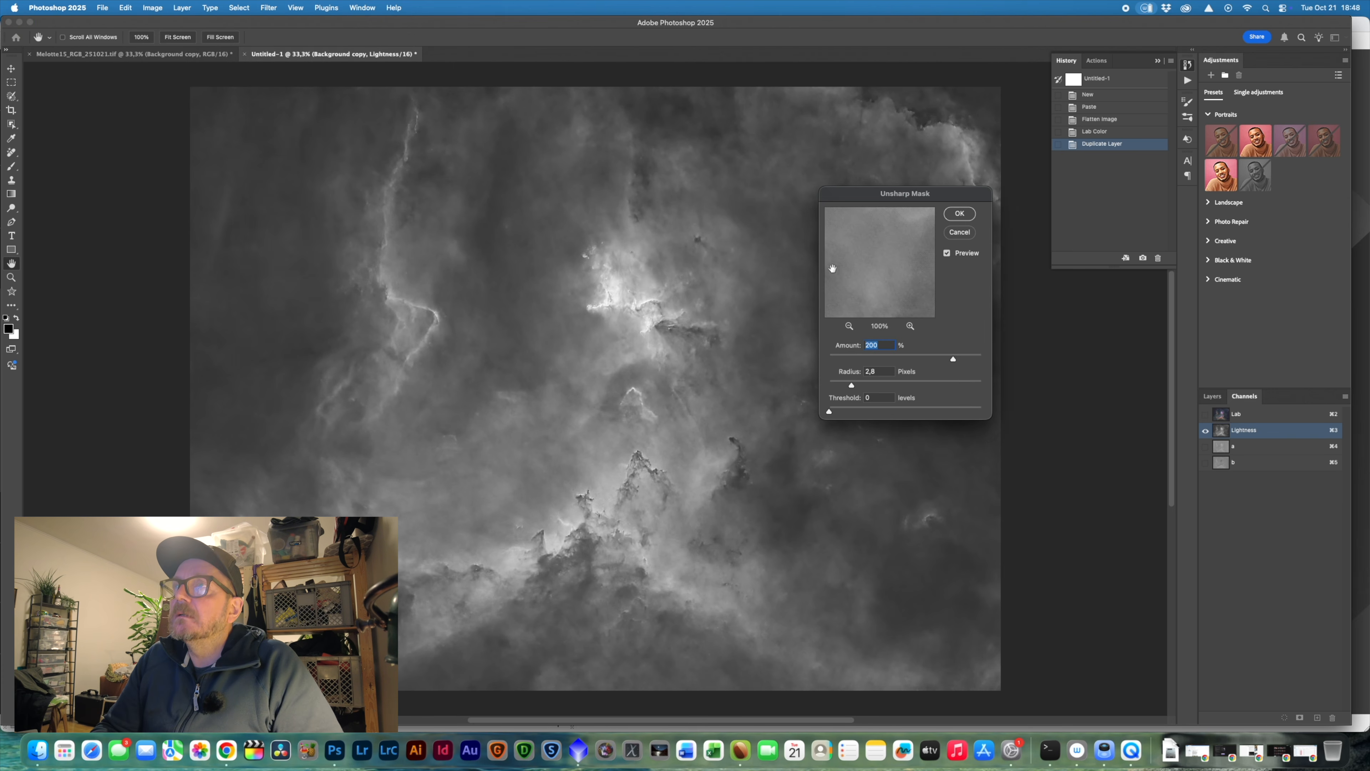
pyautogui.moveTo(953, 359); pyautogui.dragTo(943, 360)
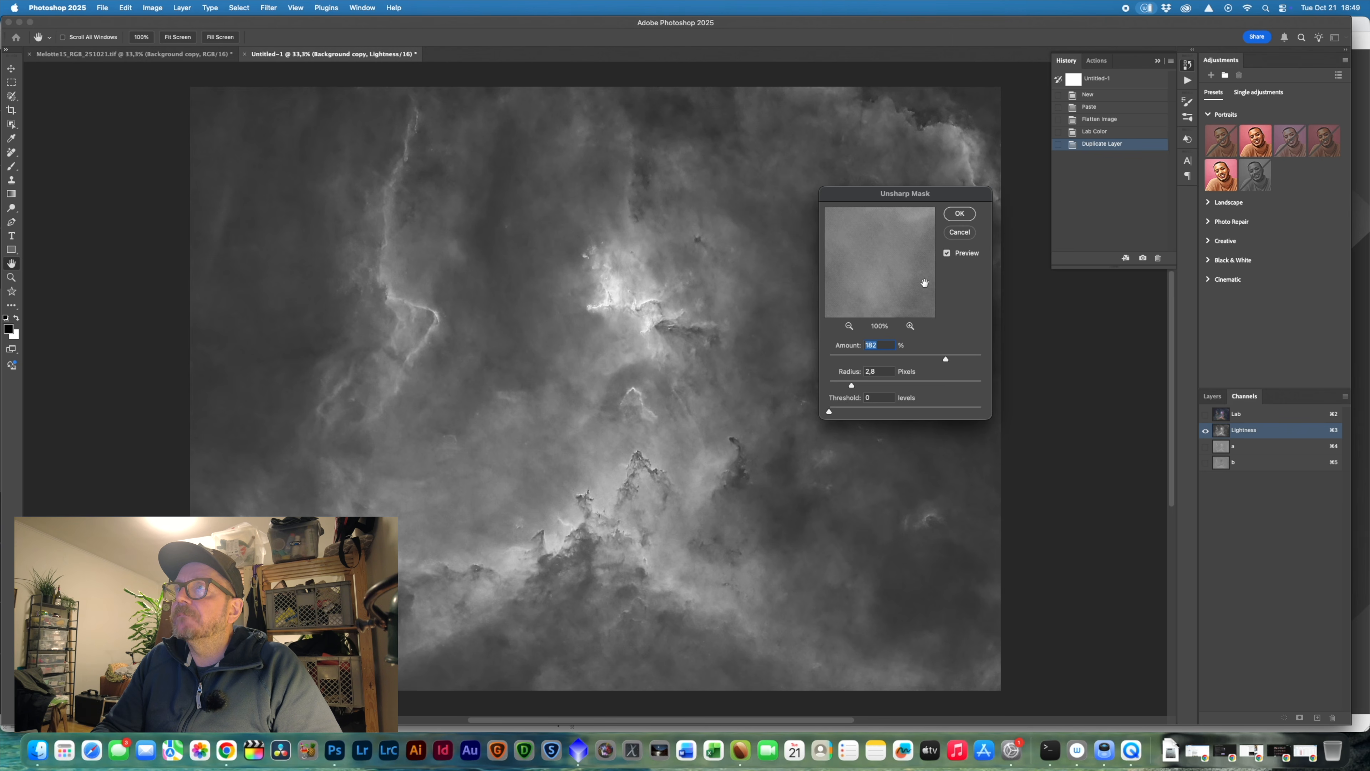
pyautogui.click(948, 253)
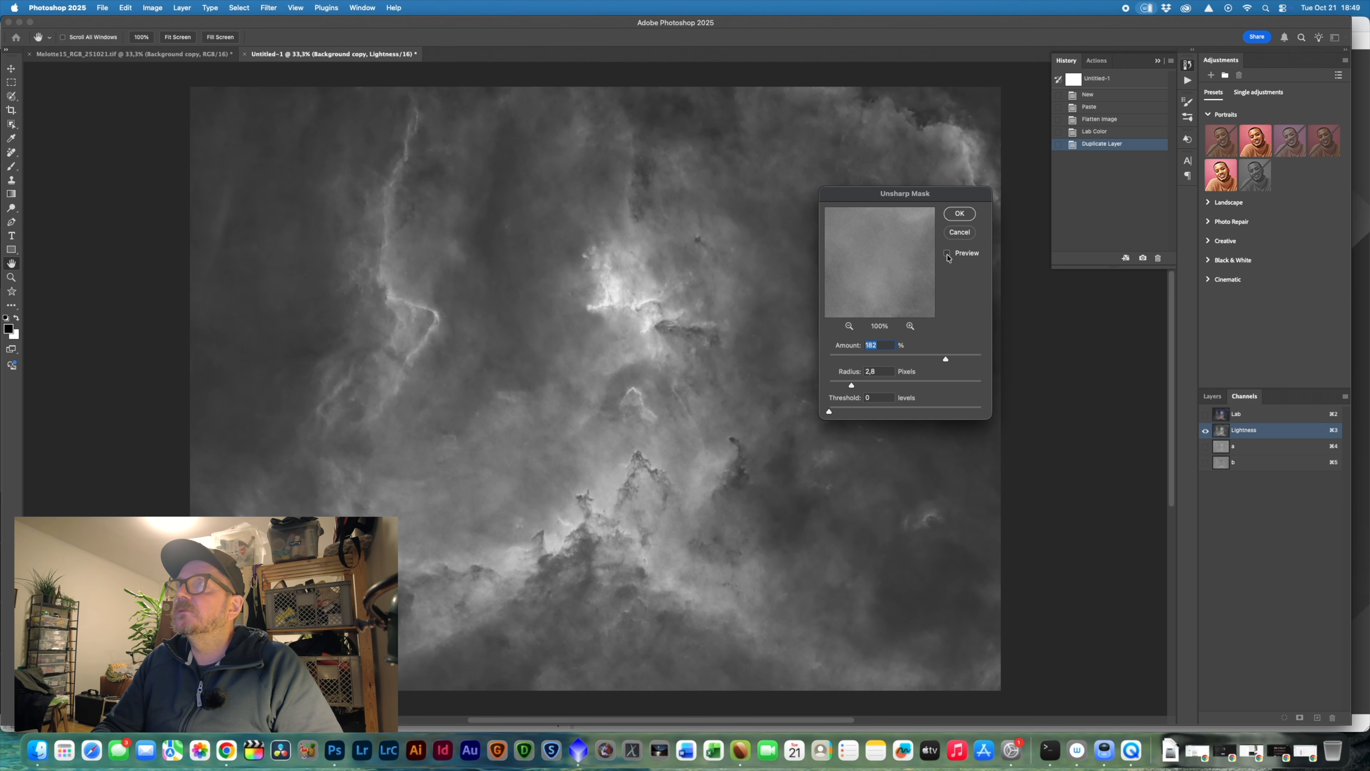
pyautogui.click(948, 256)
pyautogui.click(948, 255)
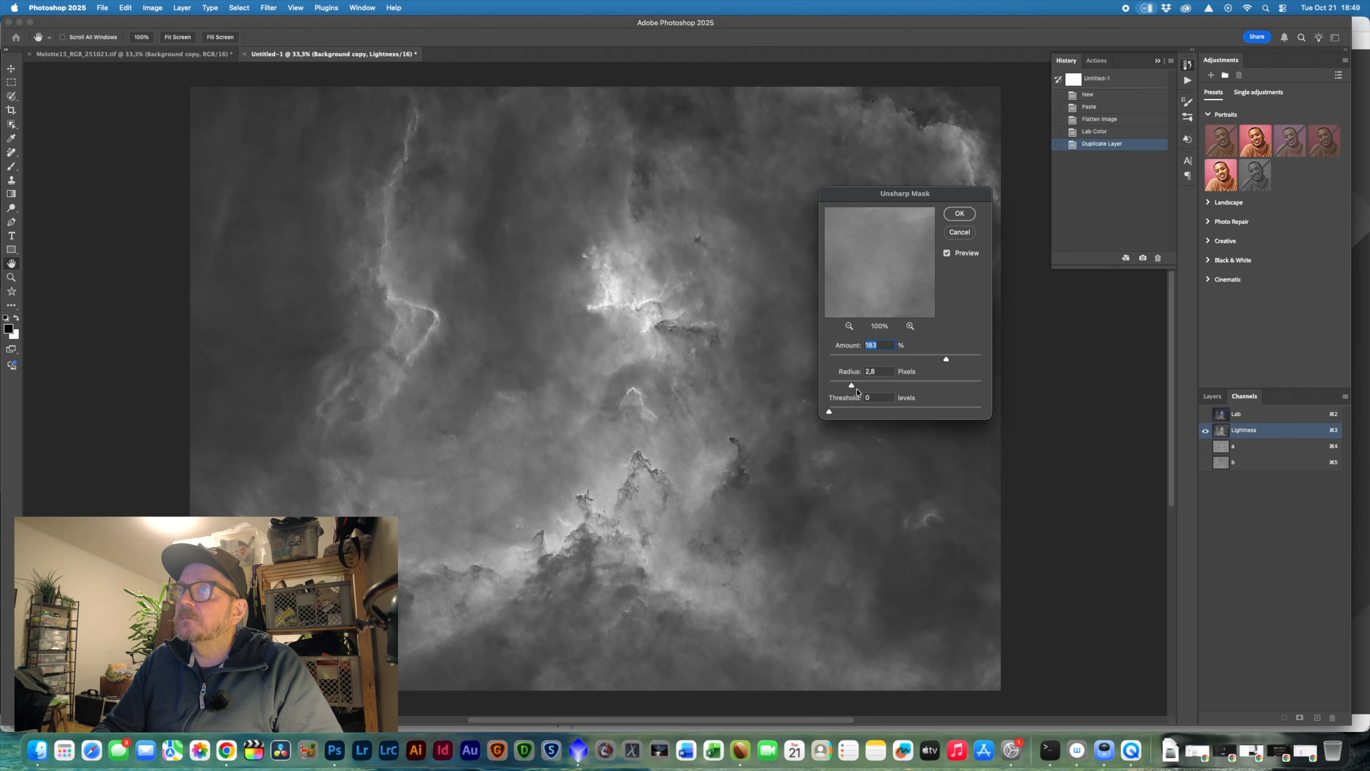
pyautogui.moveTo(855, 389); pyautogui.dragTo(854, 387)
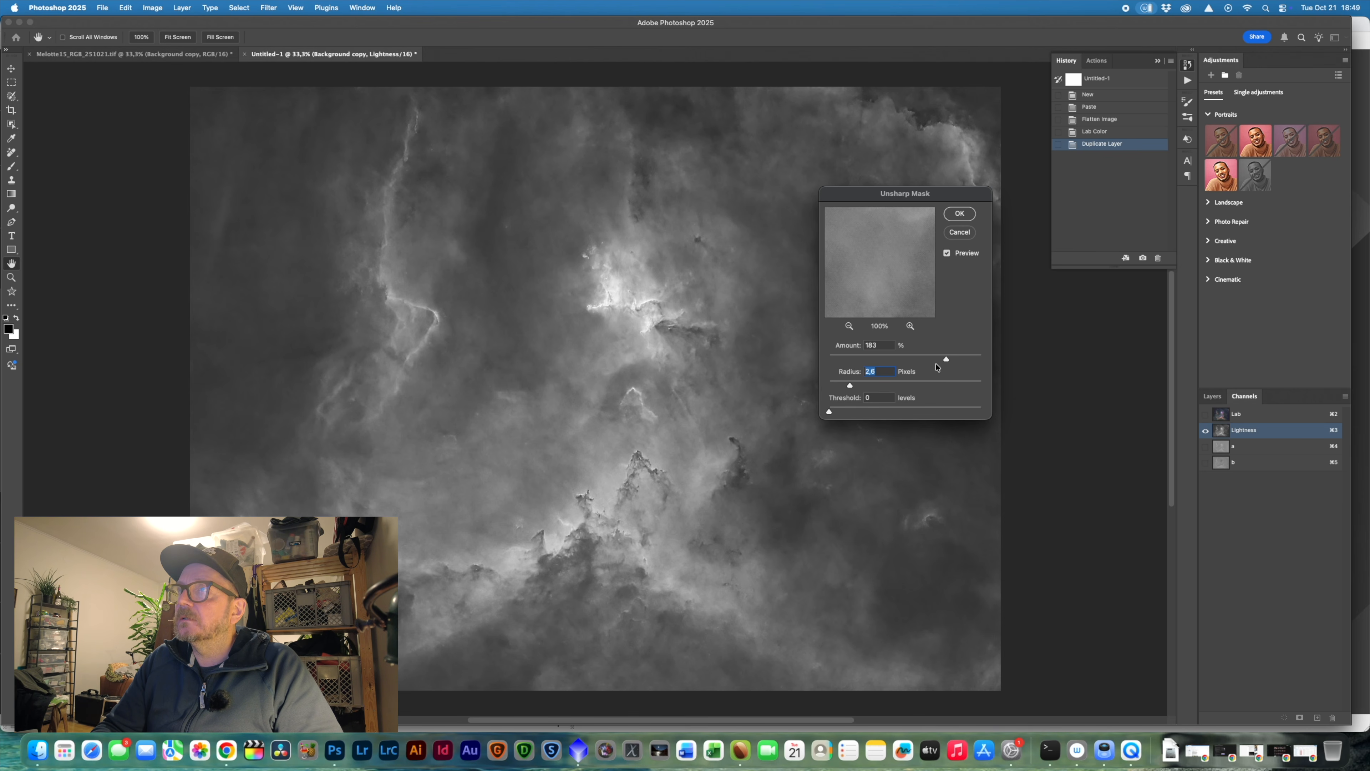
pyautogui.moveTo(947, 360); pyautogui.dragTo(954, 330)
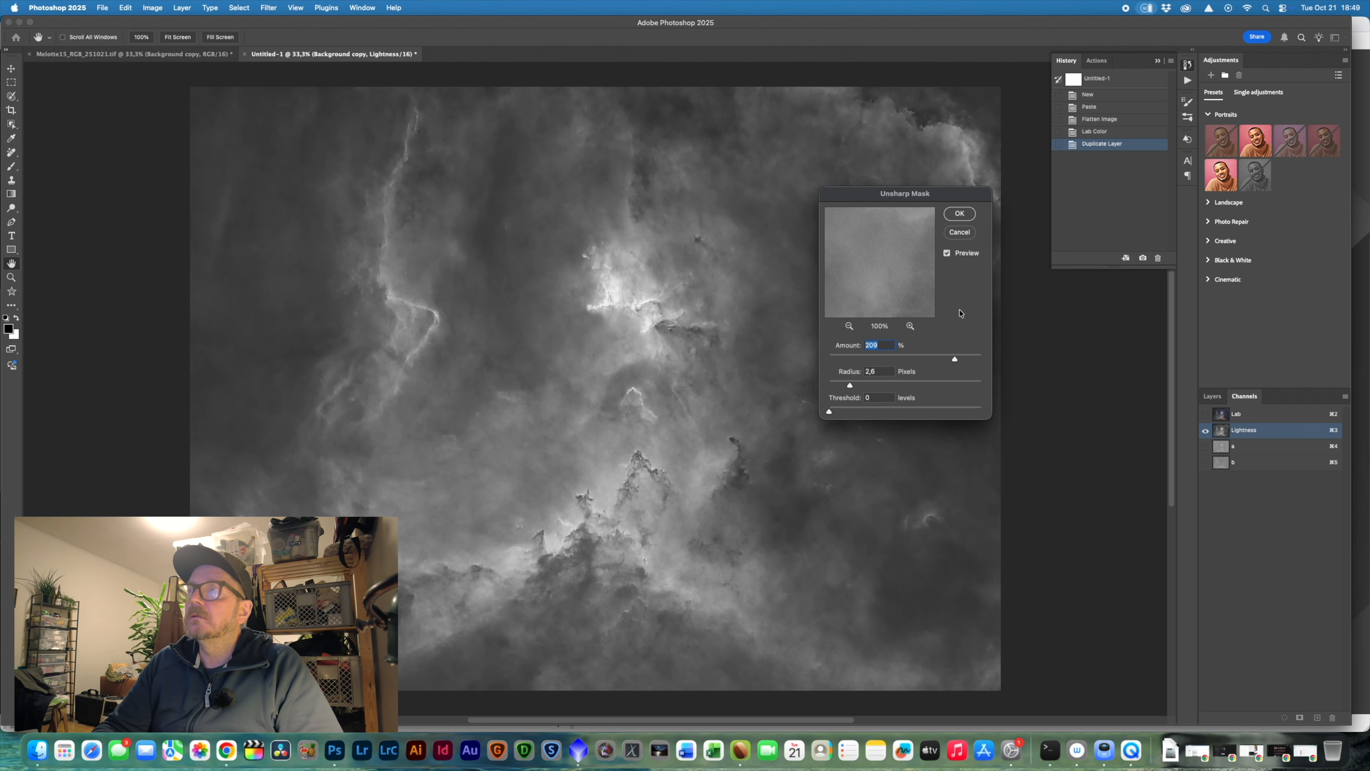
pyautogui.click(961, 213)
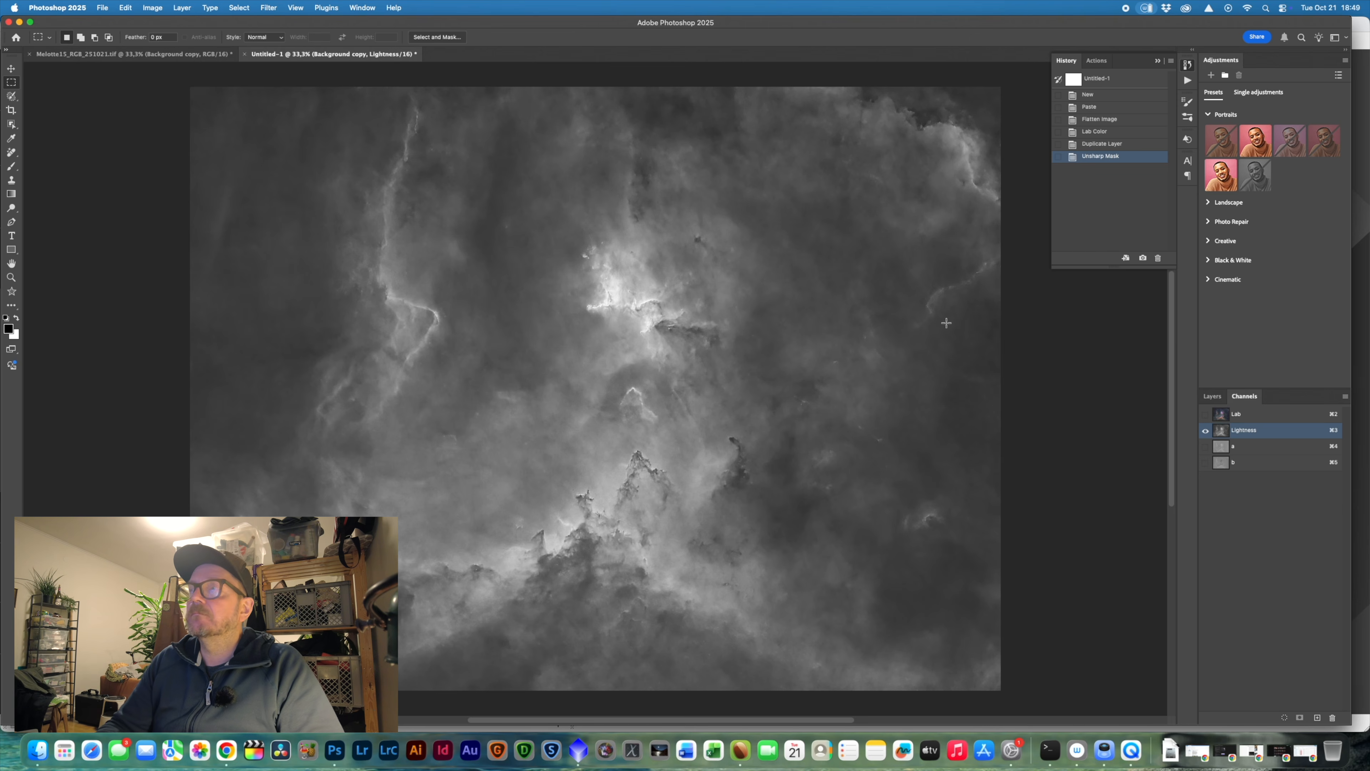
# - Show the full Lab composite and compare the sharpened background copy layer with the original by toggling its visibility
pyautogui.click(1268, 417)
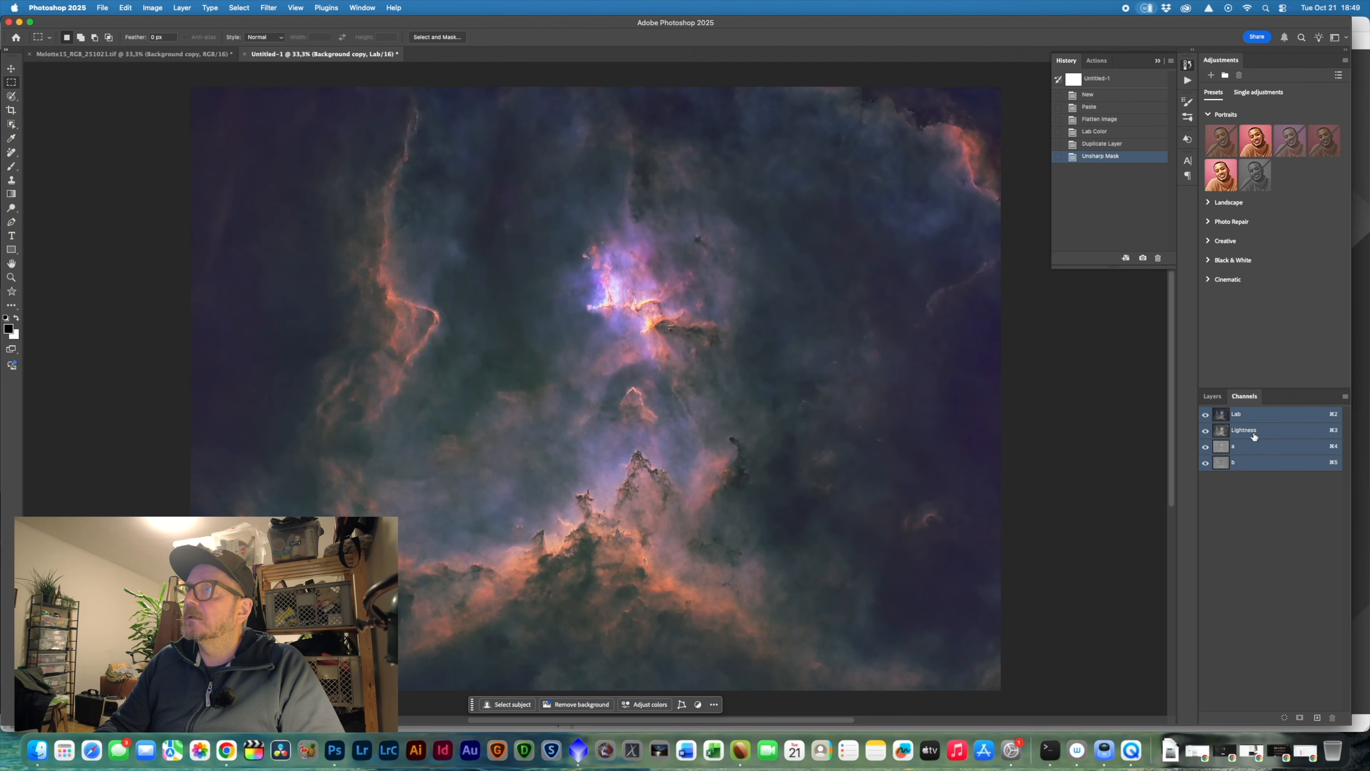
pyautogui.click(1213, 397)
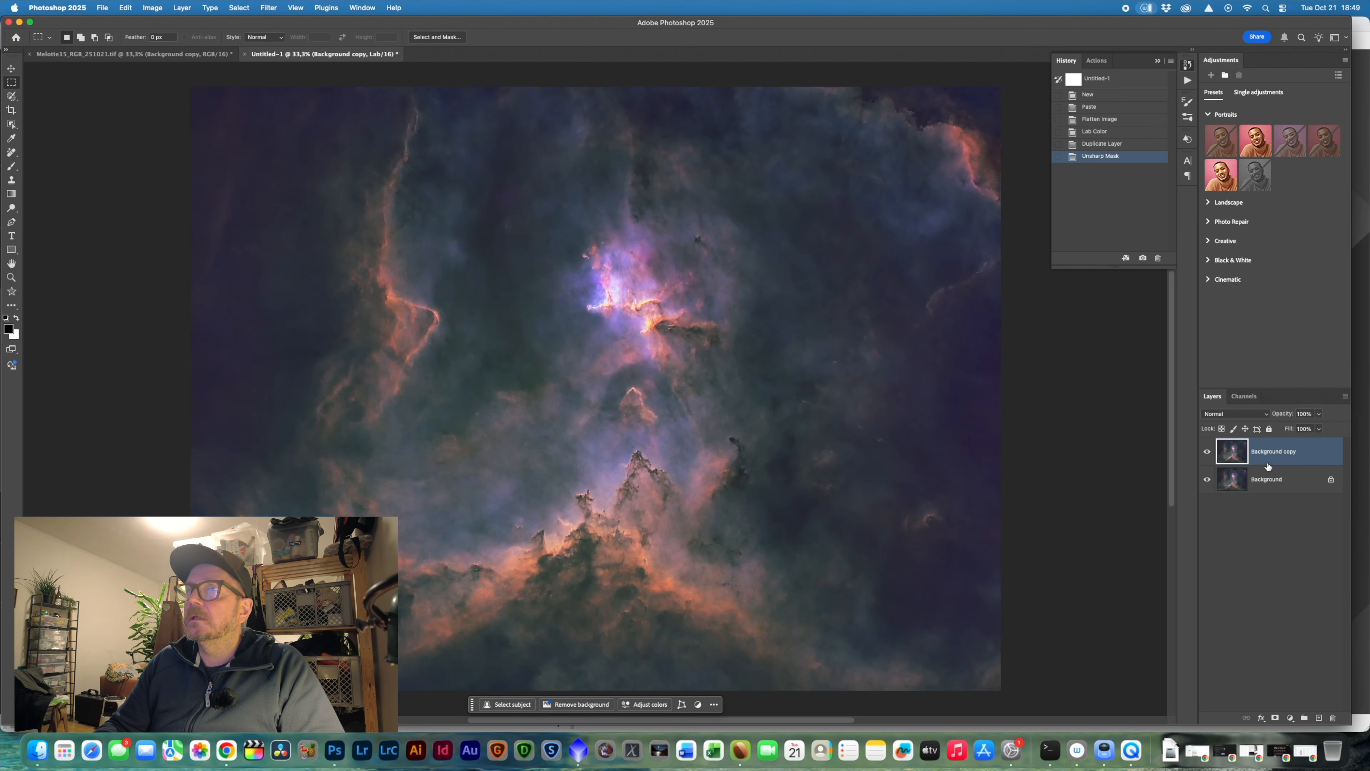
pyautogui.click(1208, 455)
pyautogui.click(1208, 455)
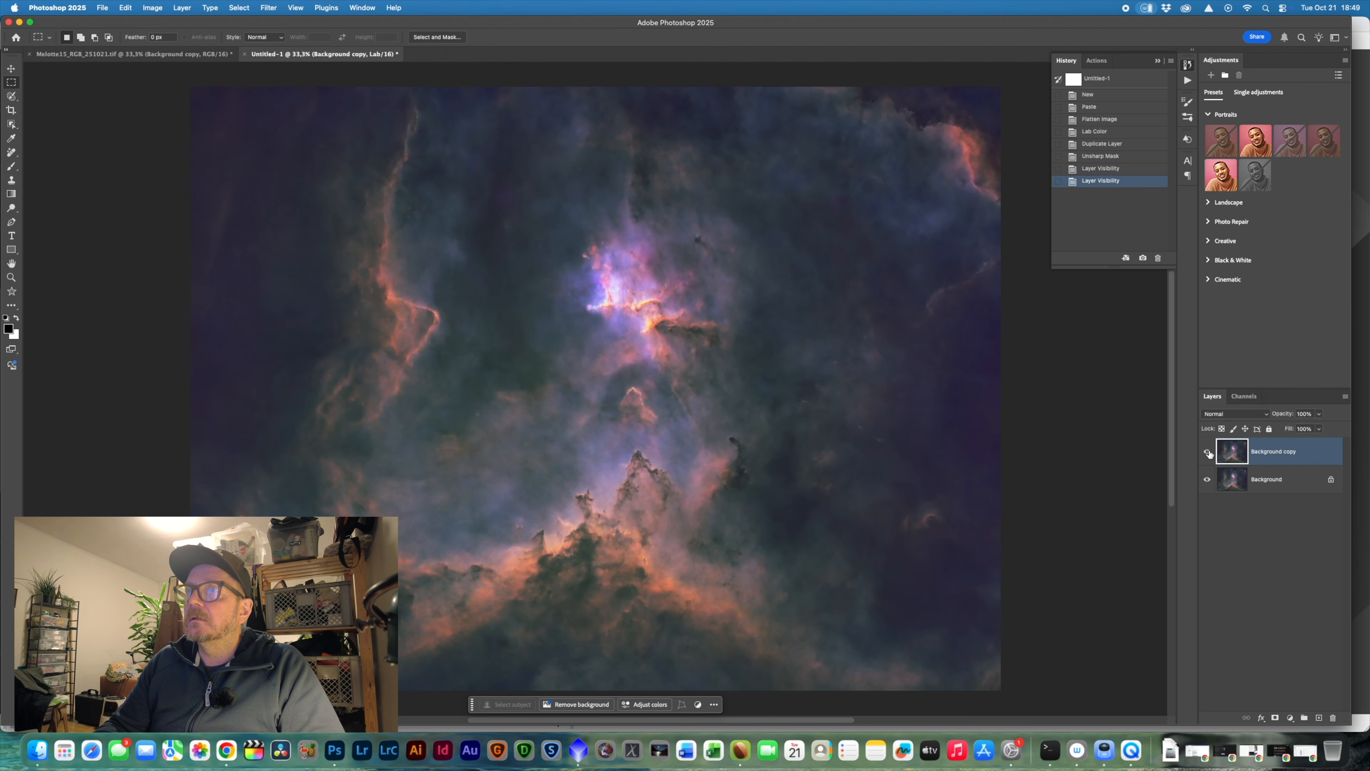
pyautogui.click(1208, 454)
pyautogui.click(1208, 453)
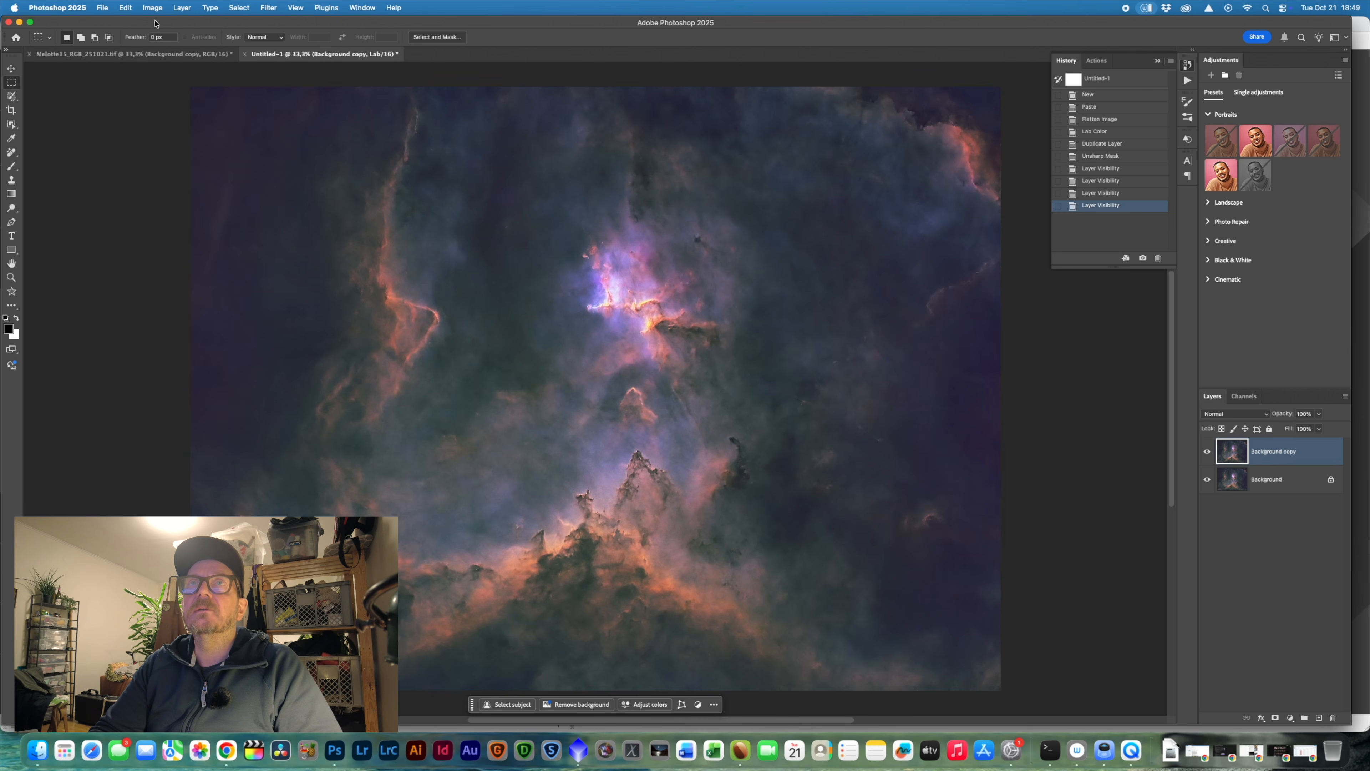
# - Add a layer mask that hides all of the sharpened background copy layer
pyautogui.click(152, 4)
pyautogui.moveTo(181, 8)
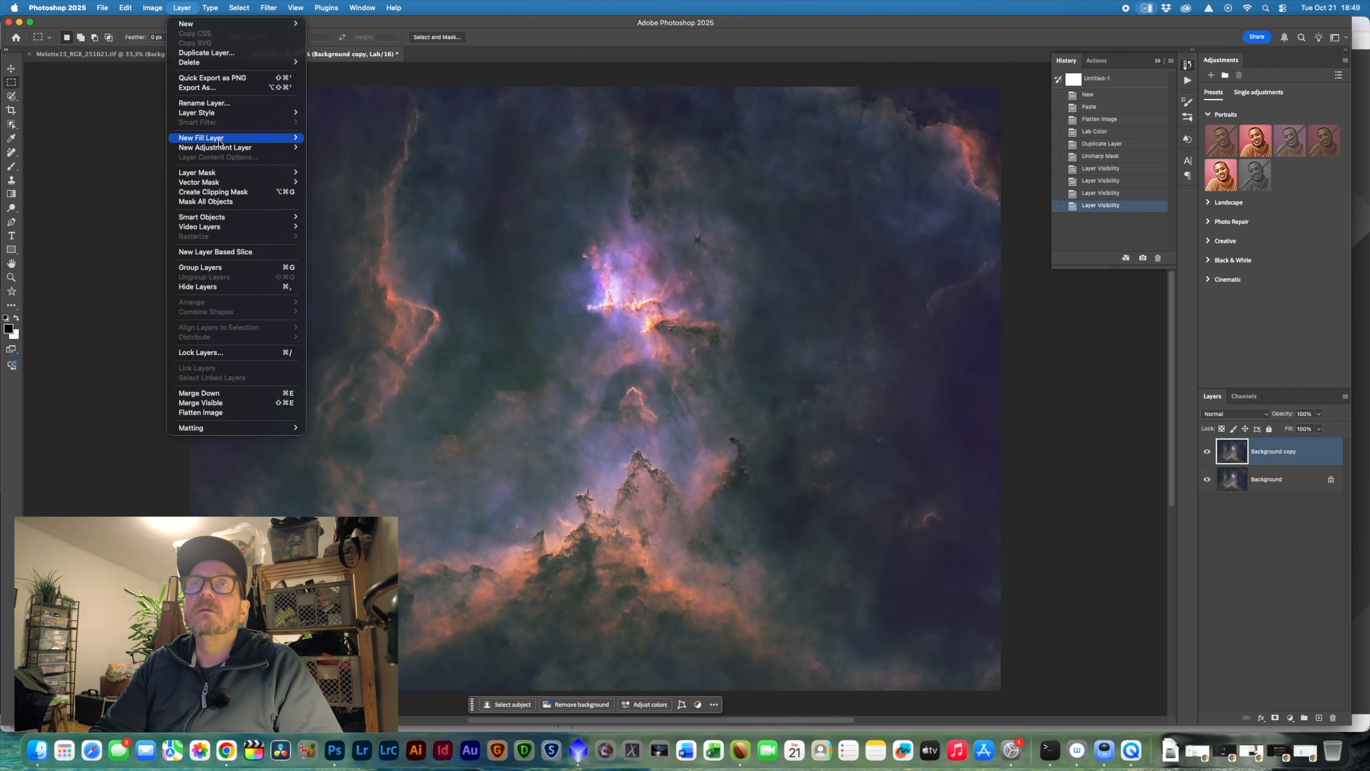
pyautogui.moveTo(237, 173)
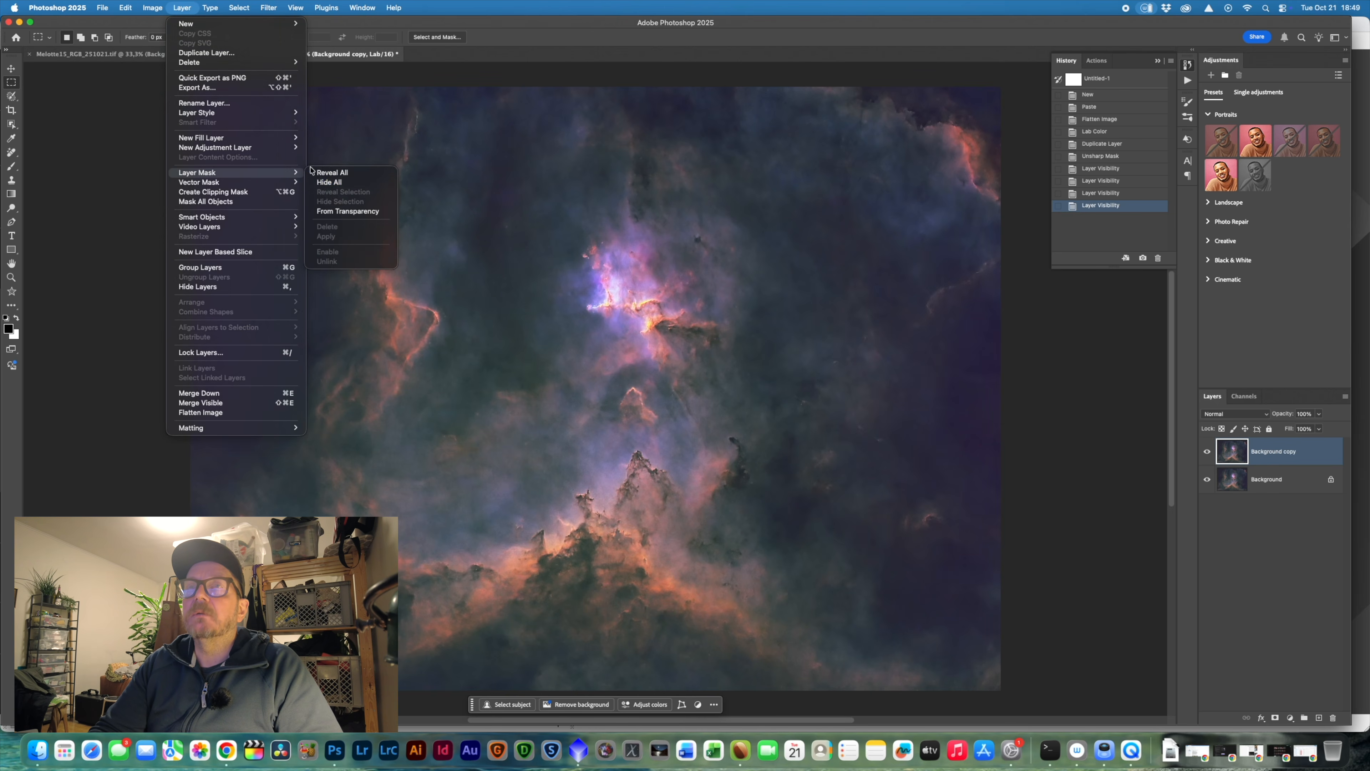
pyautogui.click(333, 182)
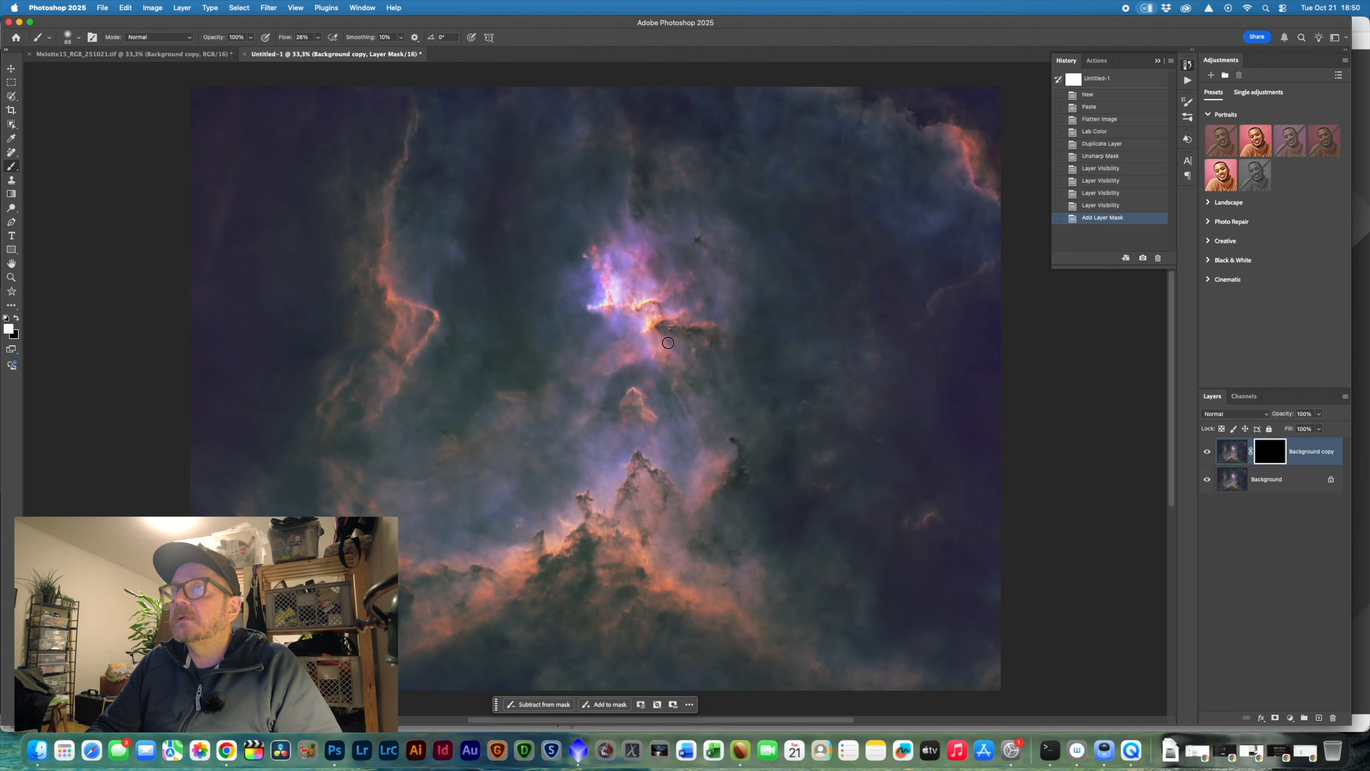
# - Paint white on the Background copy layer's mask over the bright core, dark pillars and lower nebula ridges to reveal the sharpening
pyautogui.moveTo(714, 333); pyautogui.dragTo(673, 323)
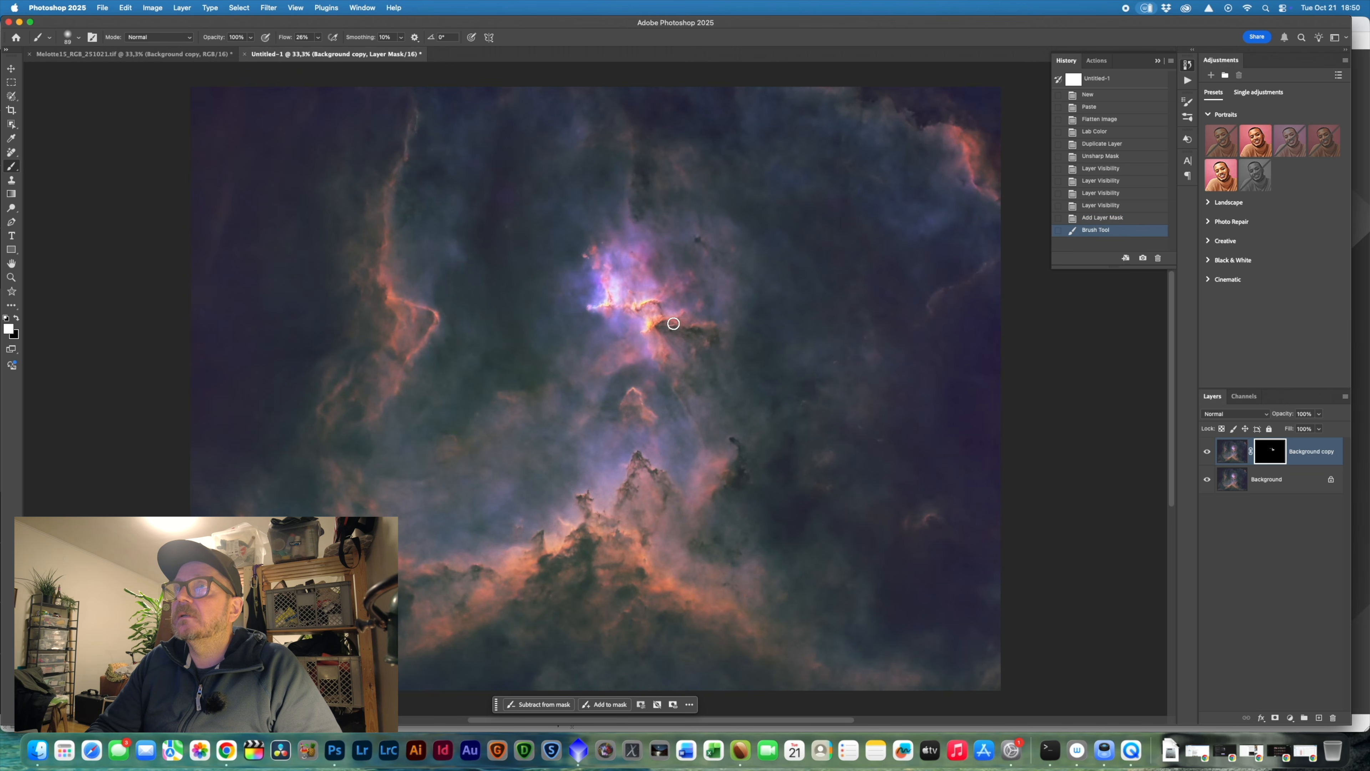
pyautogui.moveTo(597, 275)
pyautogui.mouseDown()
pyautogui.moveTo(645, 275)
pyautogui.moveTo(593, 259)
pyautogui.mouseUp()
pyautogui.click(609, 285)
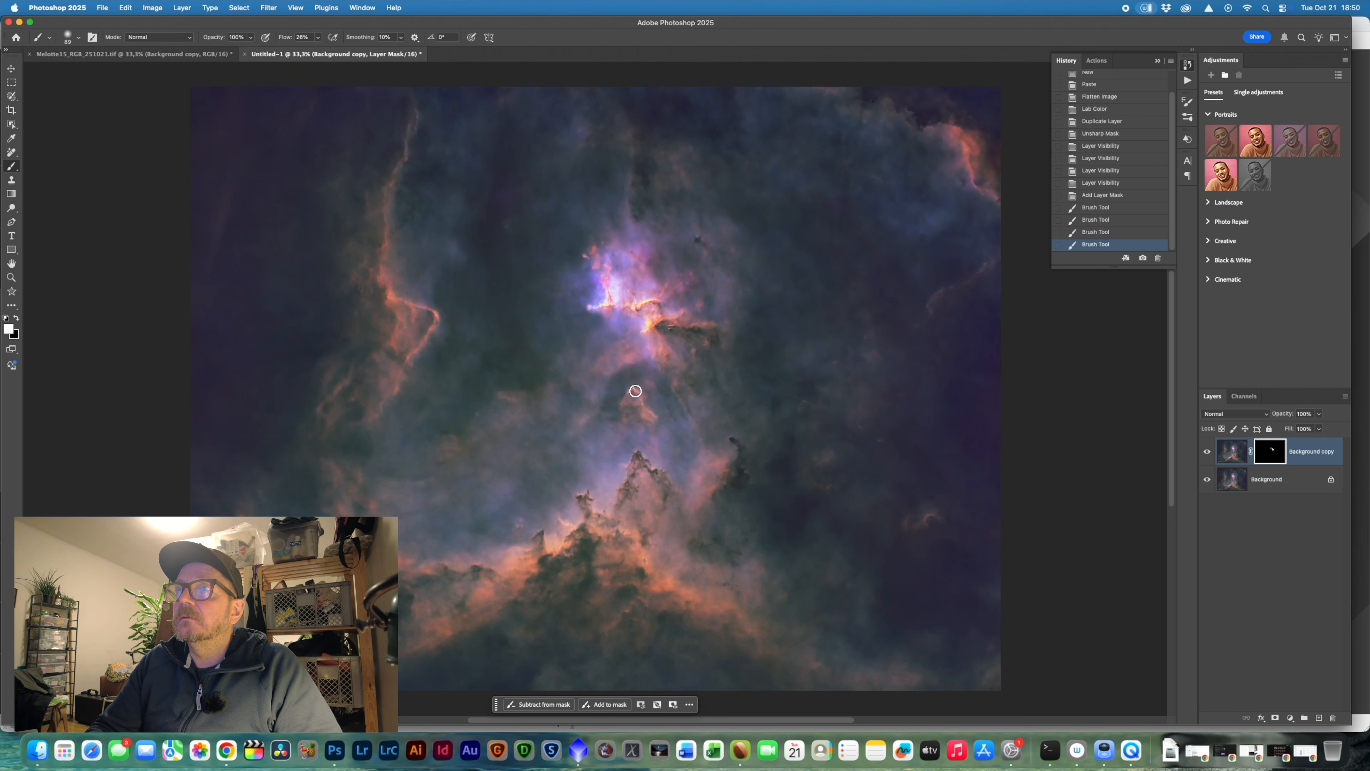
pyautogui.click(642, 411)
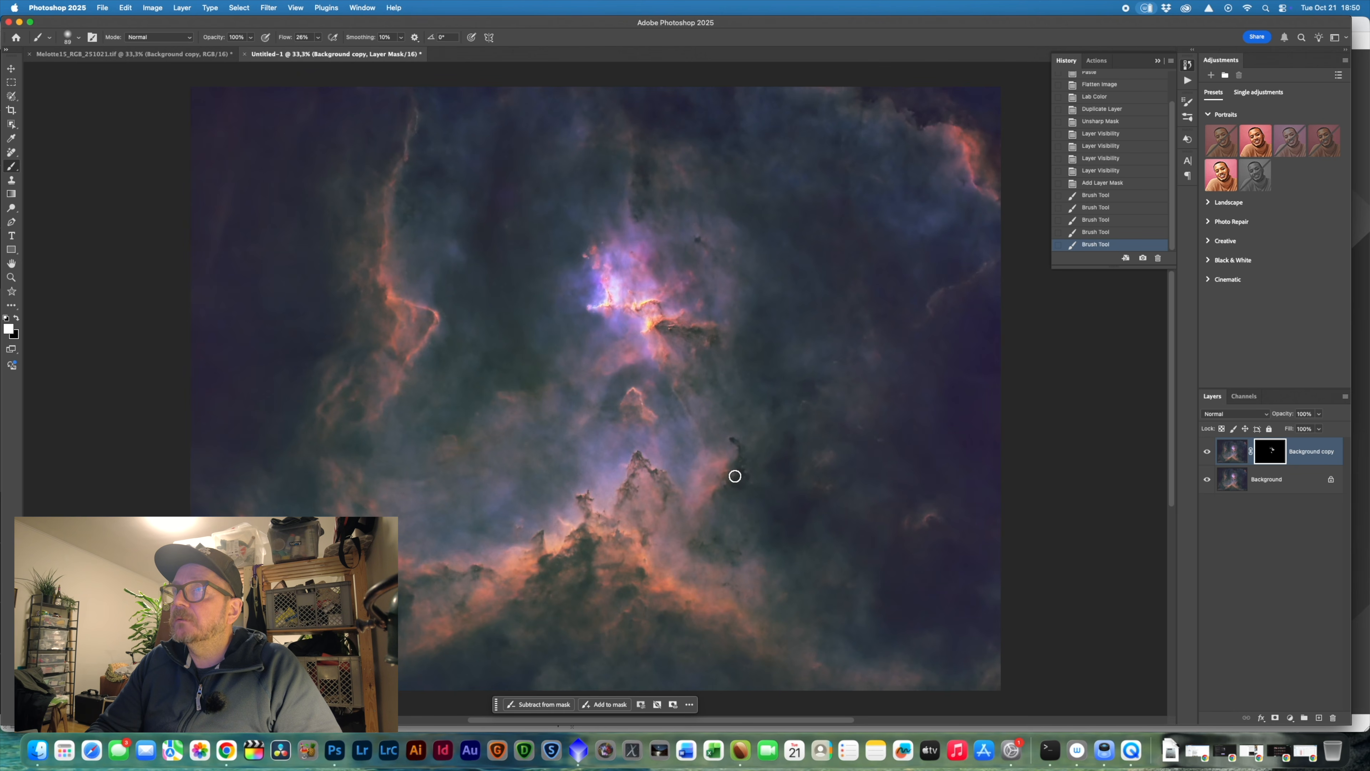
pyautogui.click(715, 494)
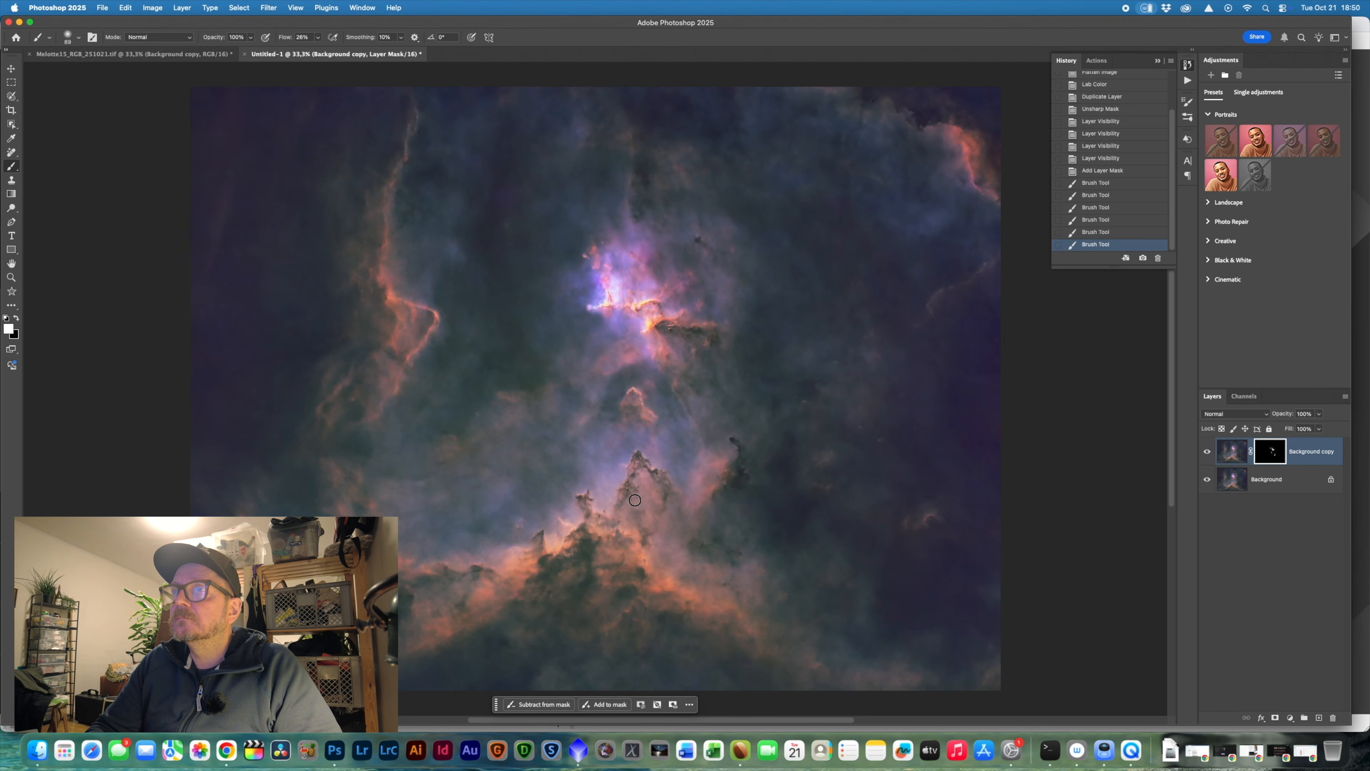
pyautogui.click(649, 535)
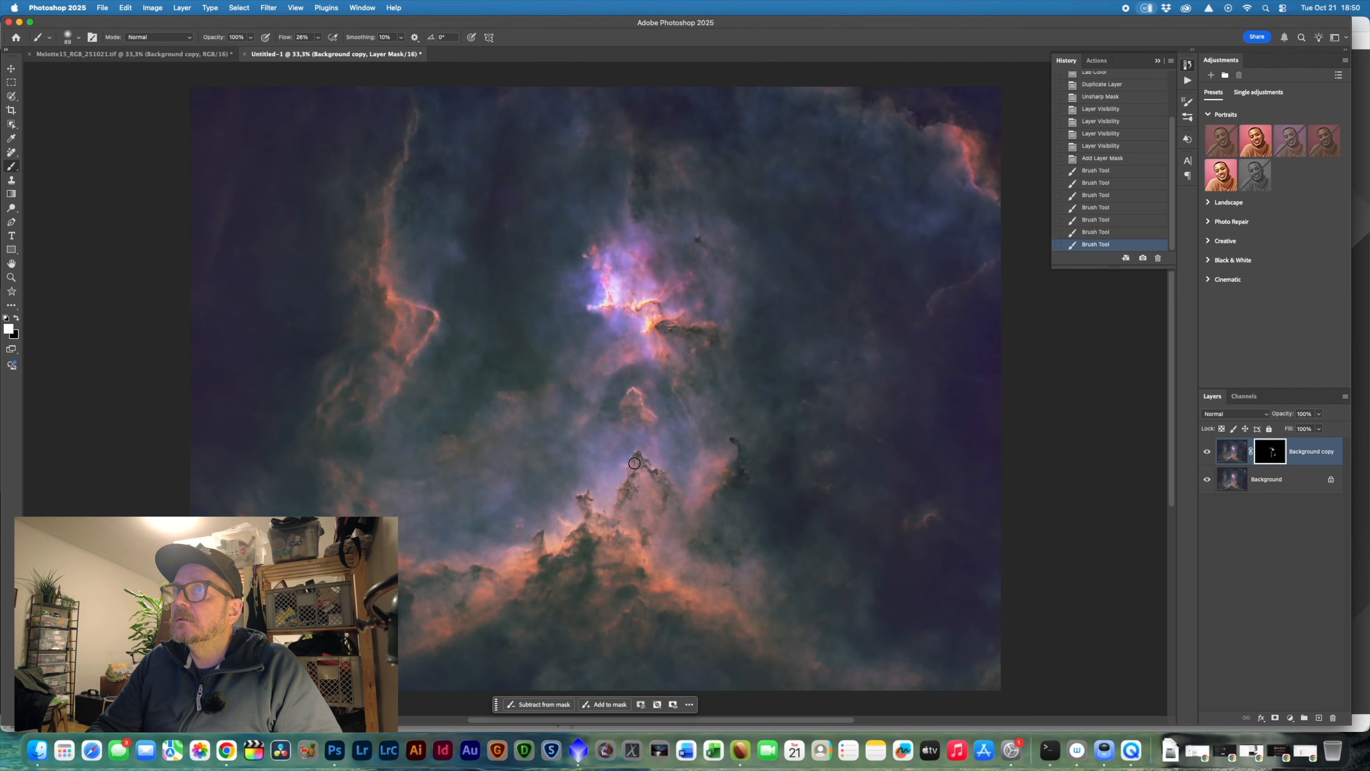
pyautogui.moveTo(658, 484); pyautogui.dragTo(664, 475)
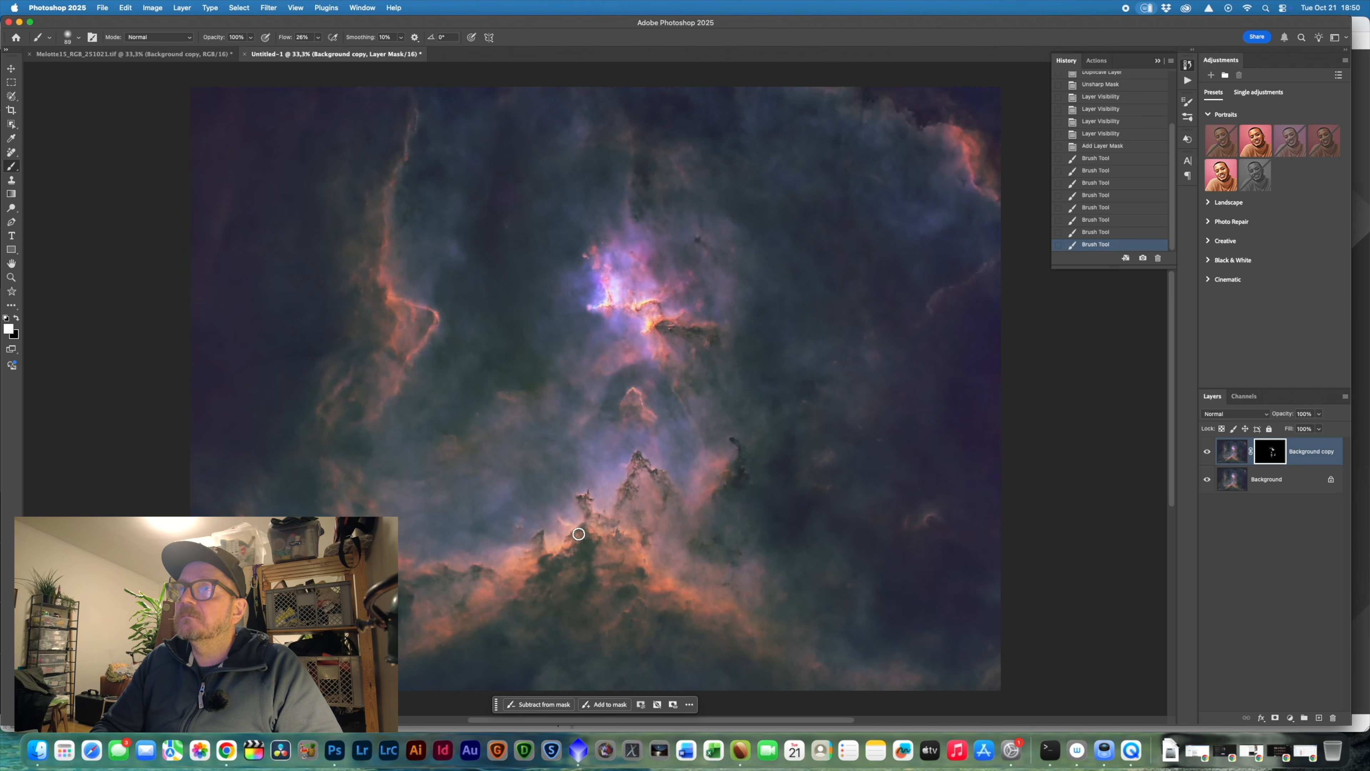
pyautogui.moveTo(536, 542); pyautogui.dragTo(547, 553)
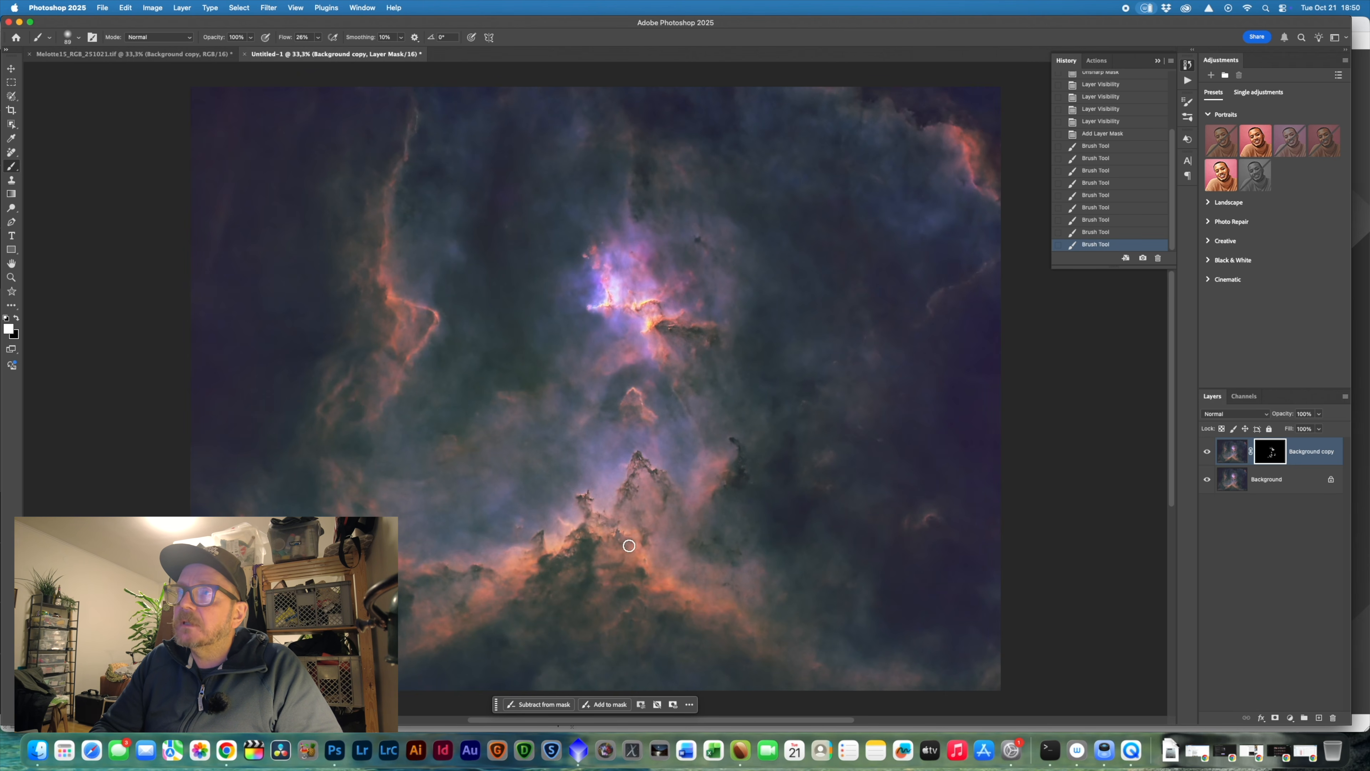
pyautogui.moveTo(629, 545); pyautogui.dragTo(625, 566)
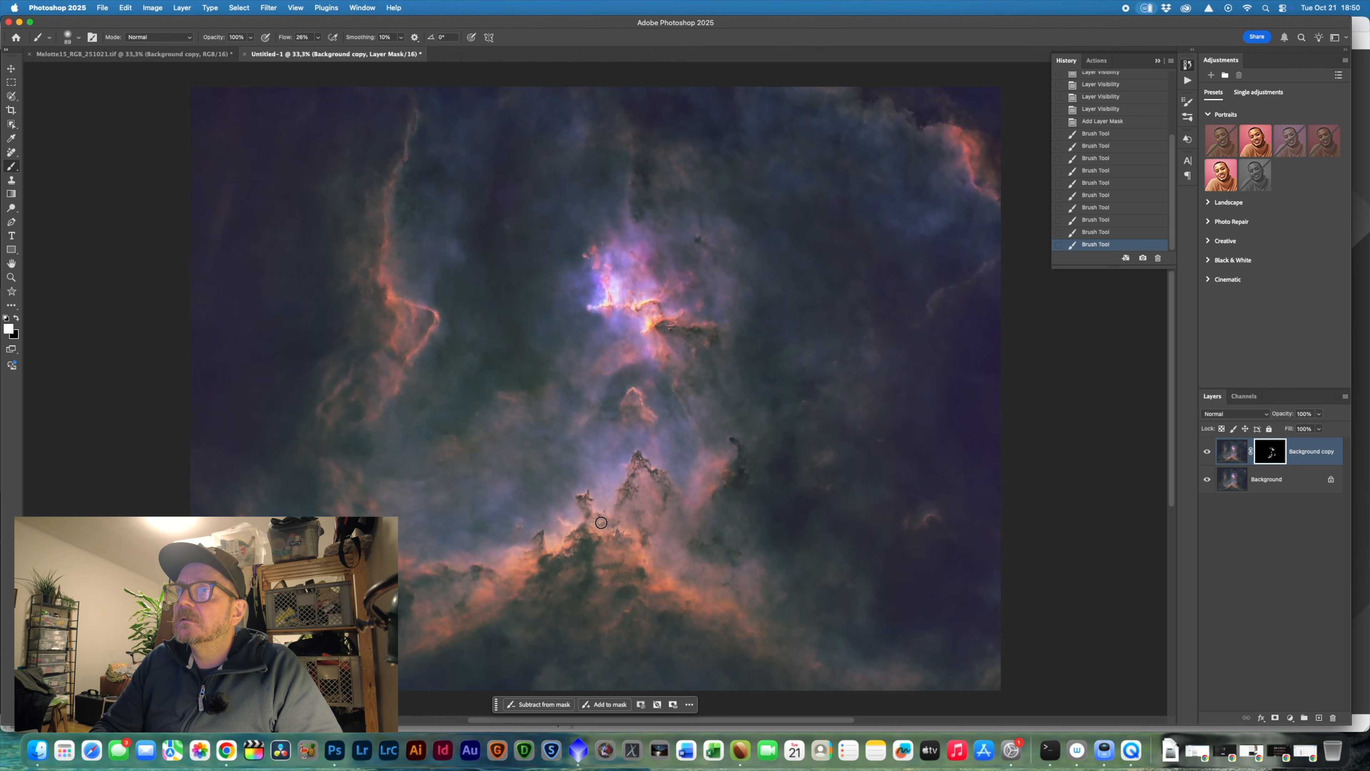
pyautogui.moveTo(588, 497)
pyautogui.mouseDown()
pyautogui.moveTo(622, 507)
pyautogui.moveTo(641, 536)
pyautogui.mouseUp()
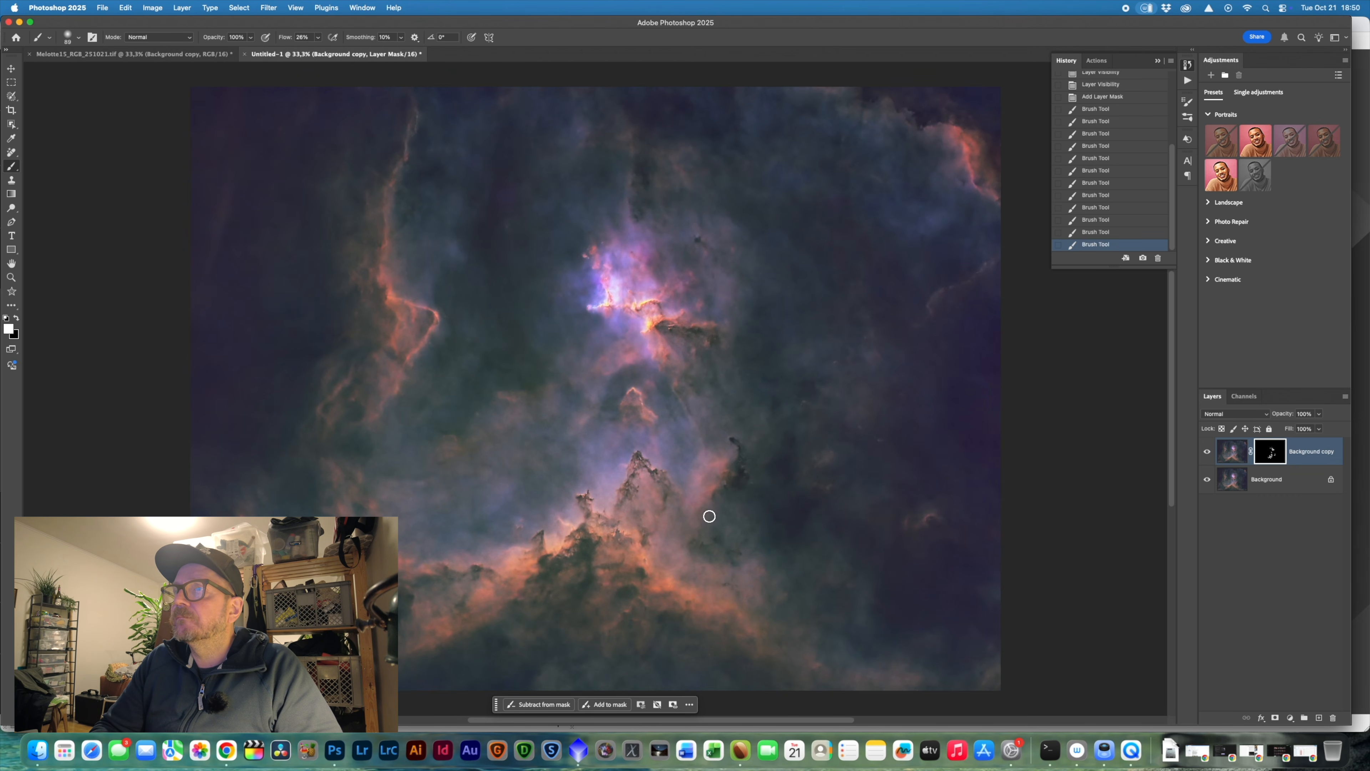
pyautogui.click(722, 548)
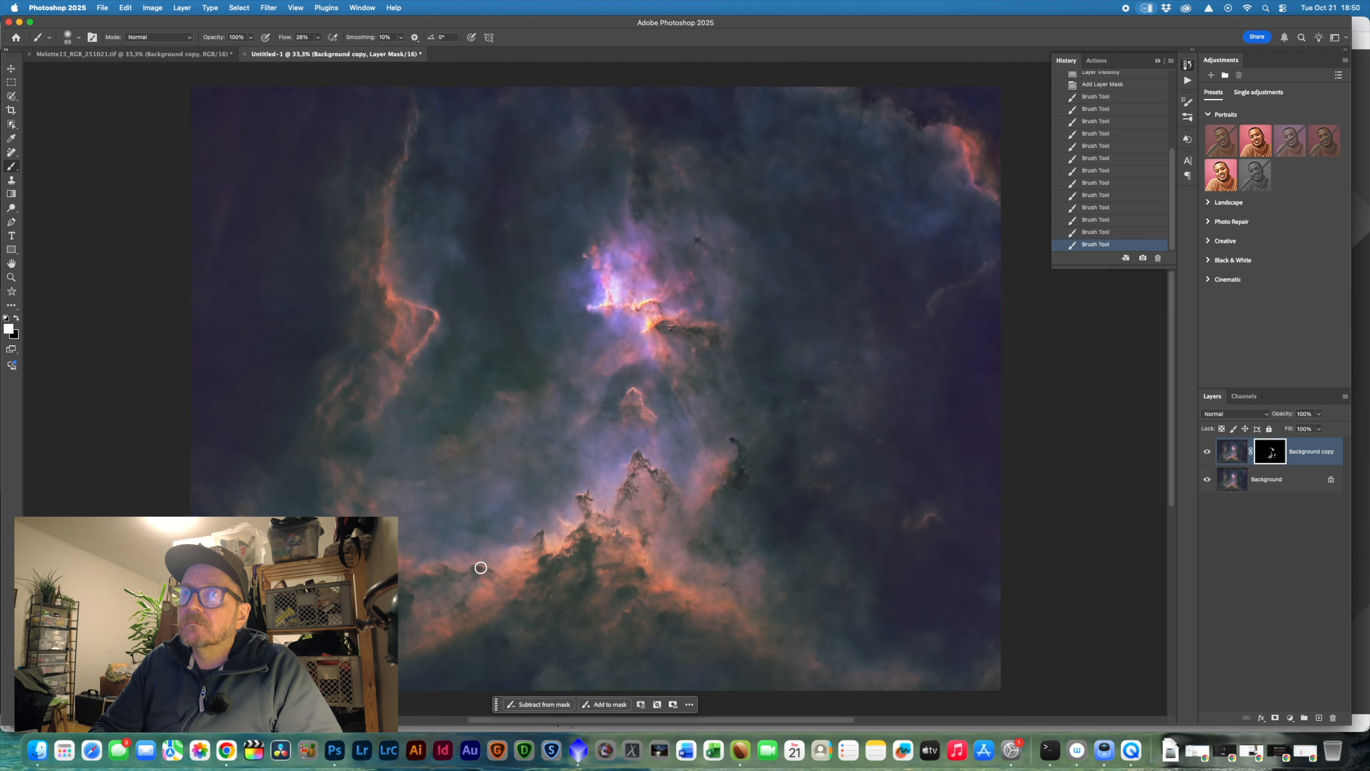
pyautogui.moveTo(437, 583); pyautogui.dragTo(401, 592)
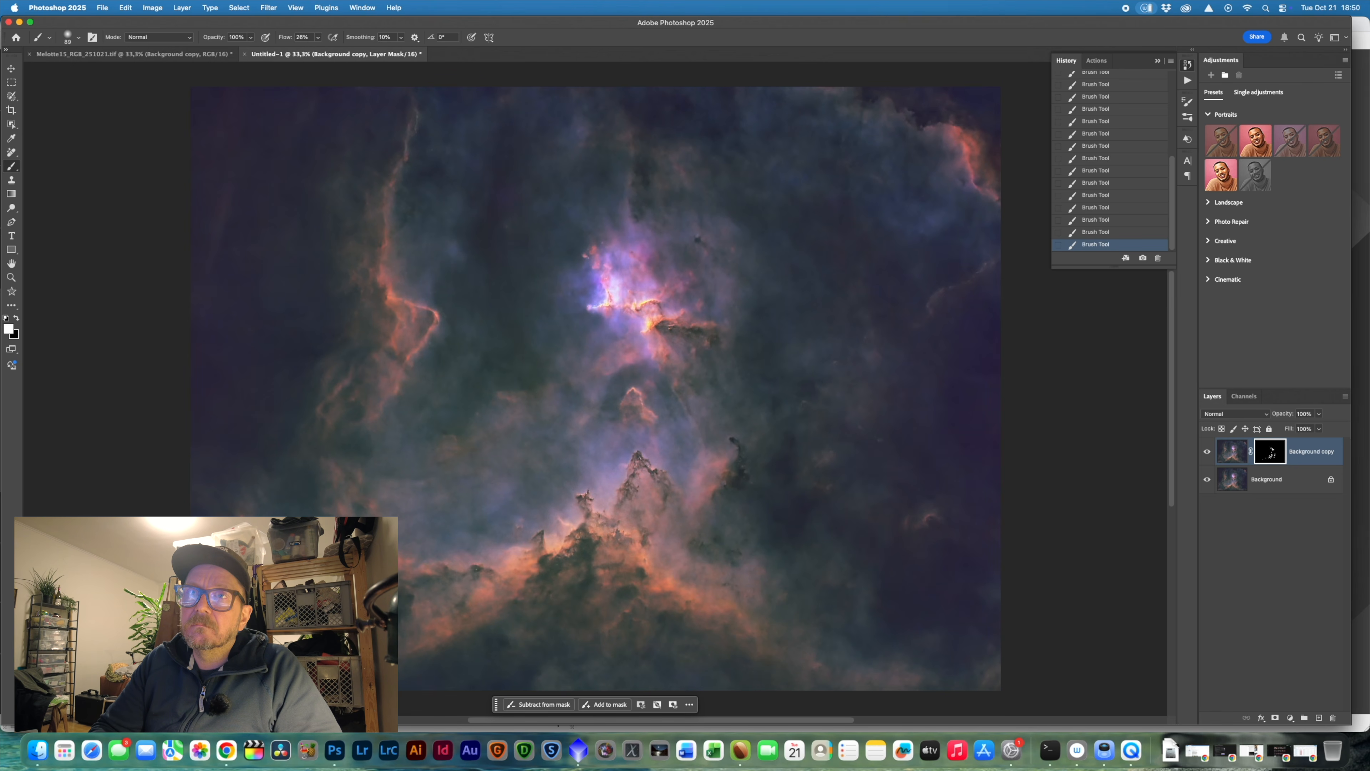
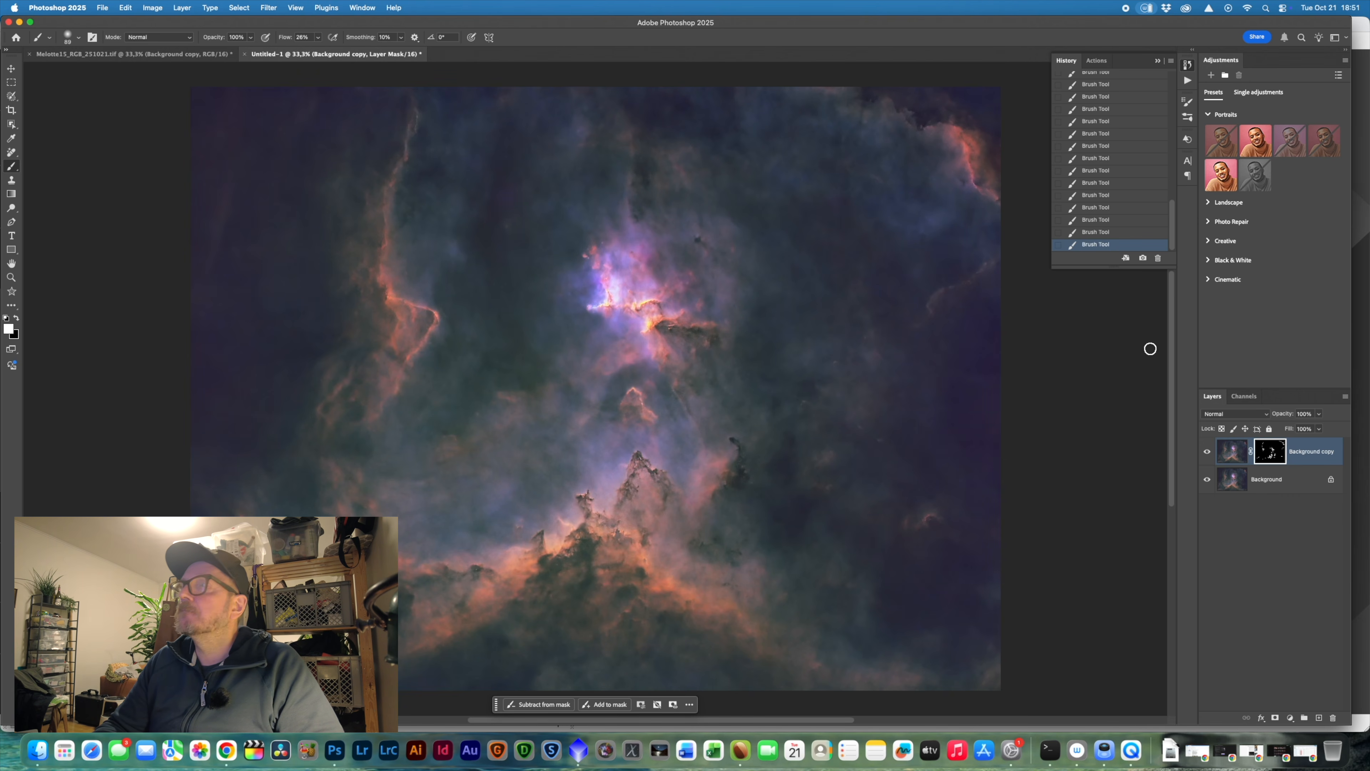
# - Compare the image with and without the masked sharpening by toggling the Background copy layer's visibility
pyautogui.click(1208, 452)
pyautogui.click(1208, 452)
pyautogui.click(1208, 452)
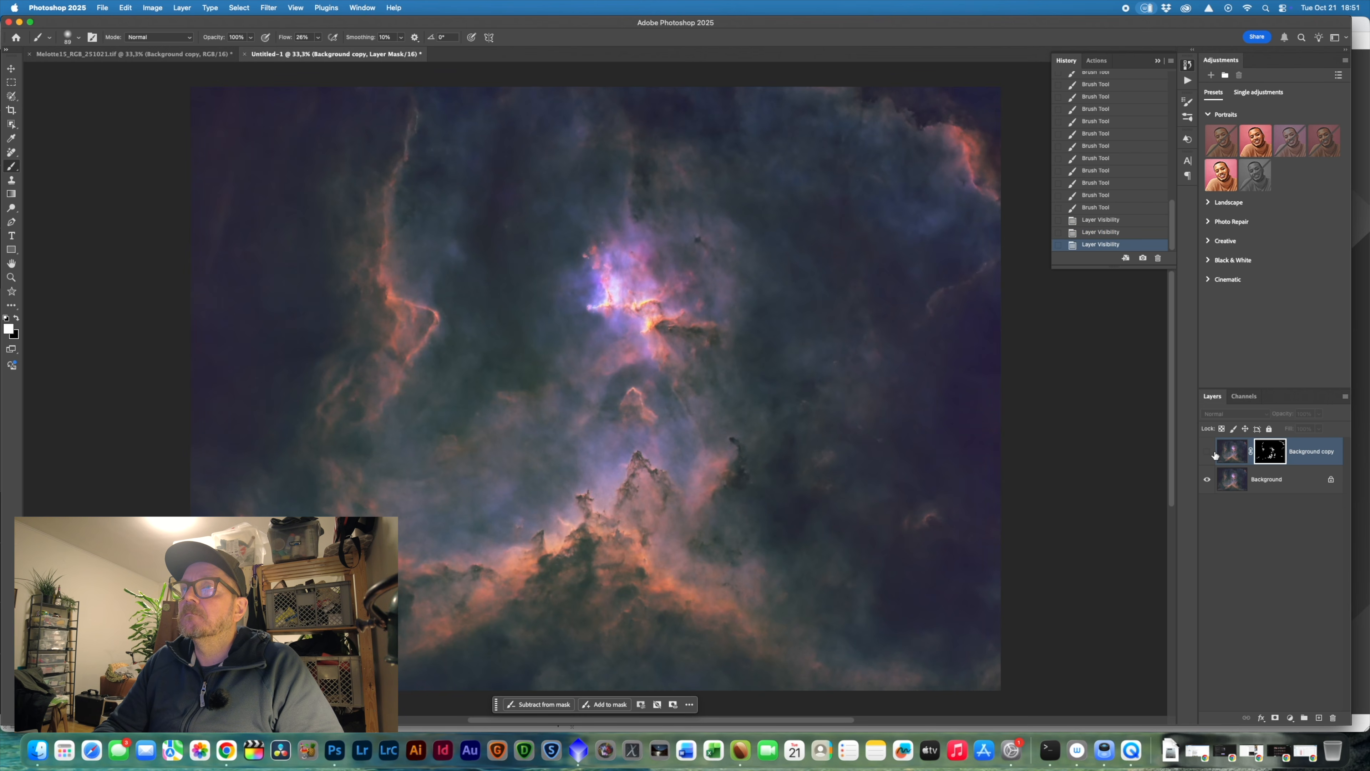
pyautogui.click(1208, 453)
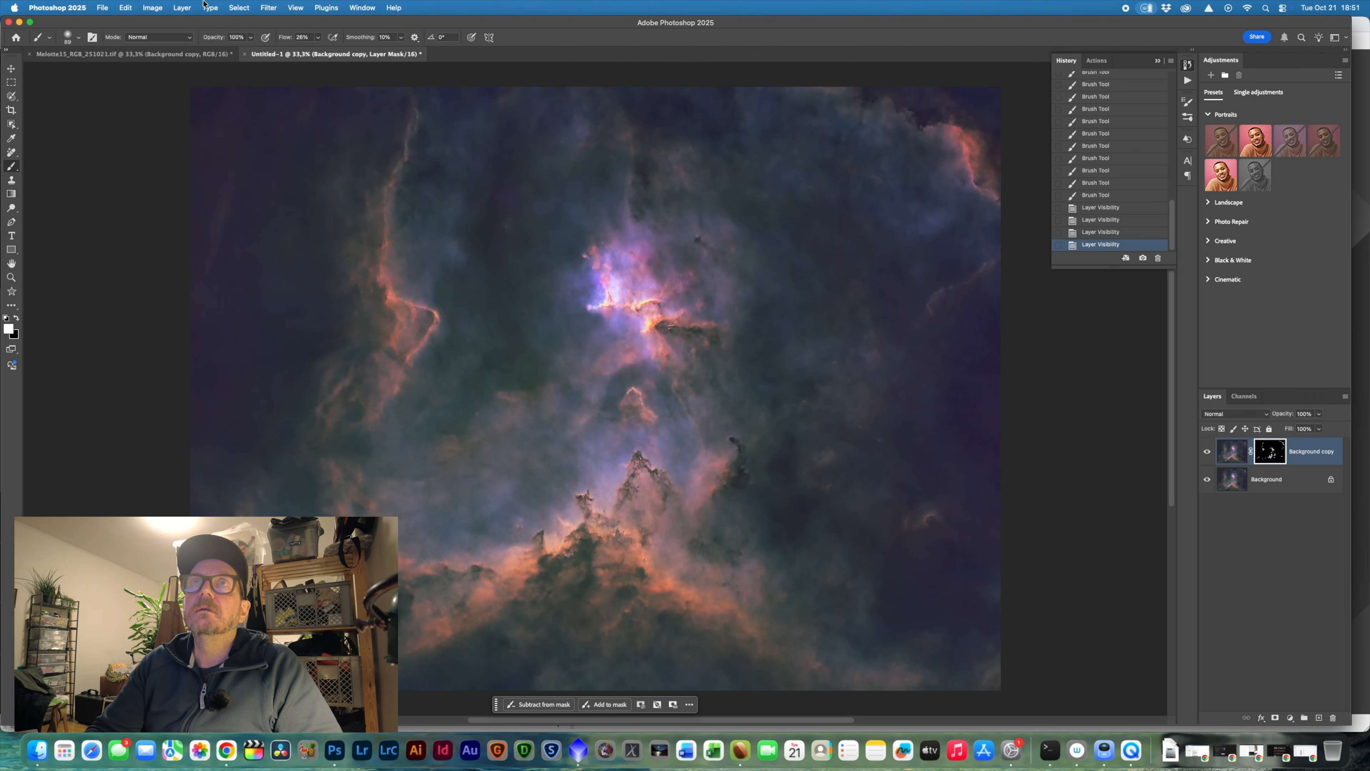
# - Flatten the Lab document and paste its entire image into Melotte15_RGB_251021.tif directly above the Background copy layer
pyautogui.click(182, 8)
pyautogui.click(200, 412)
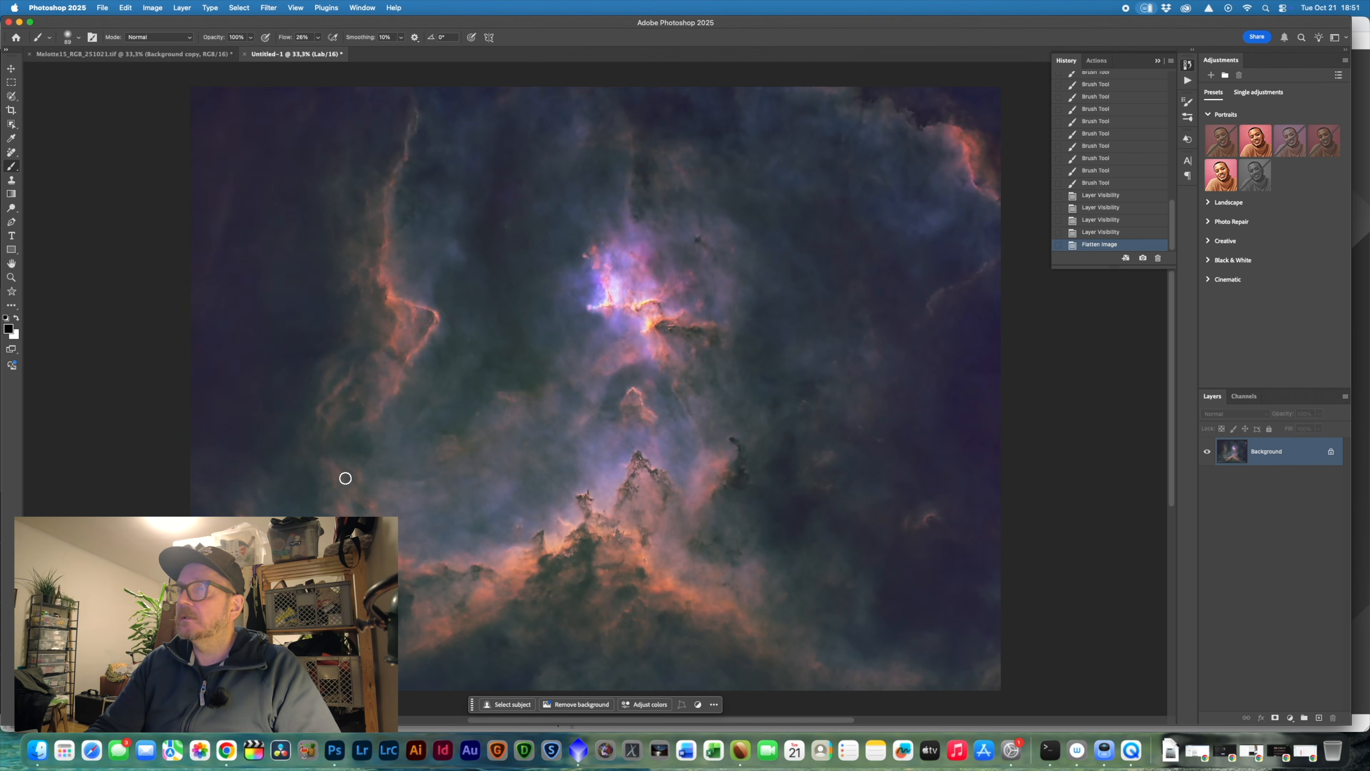
pyautogui.press('super+a')
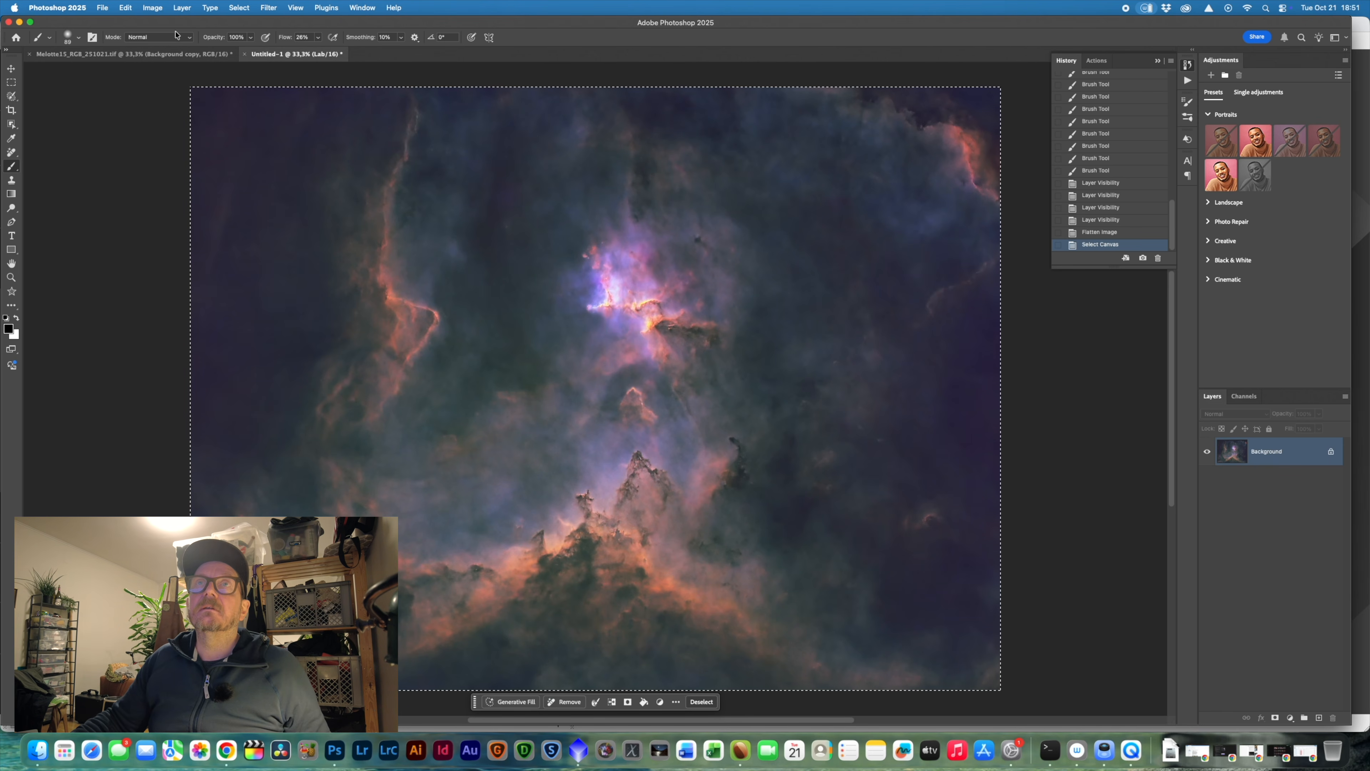
pyautogui.click(132, 54)
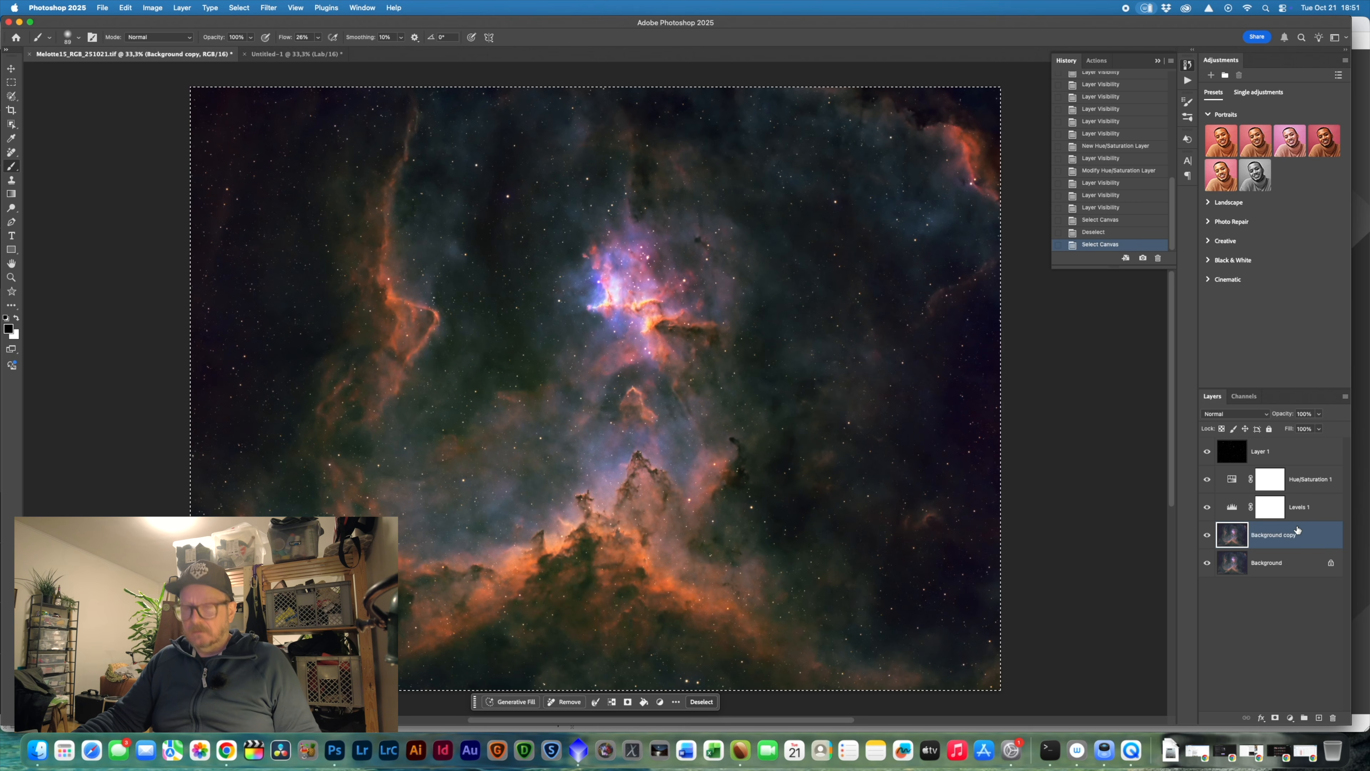
pyautogui.press('super+v')
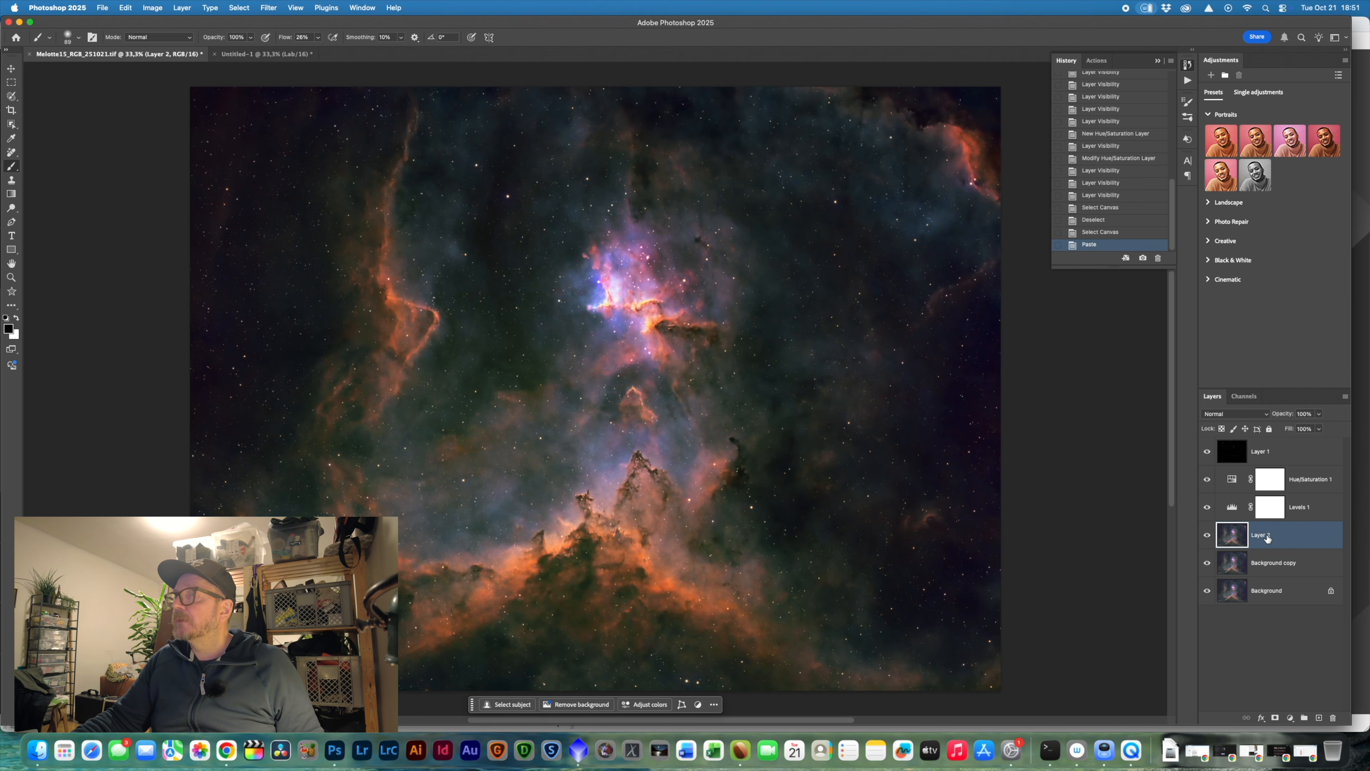
# - Rename the pasted layer as lab sharpness
pyautogui.write('lab')
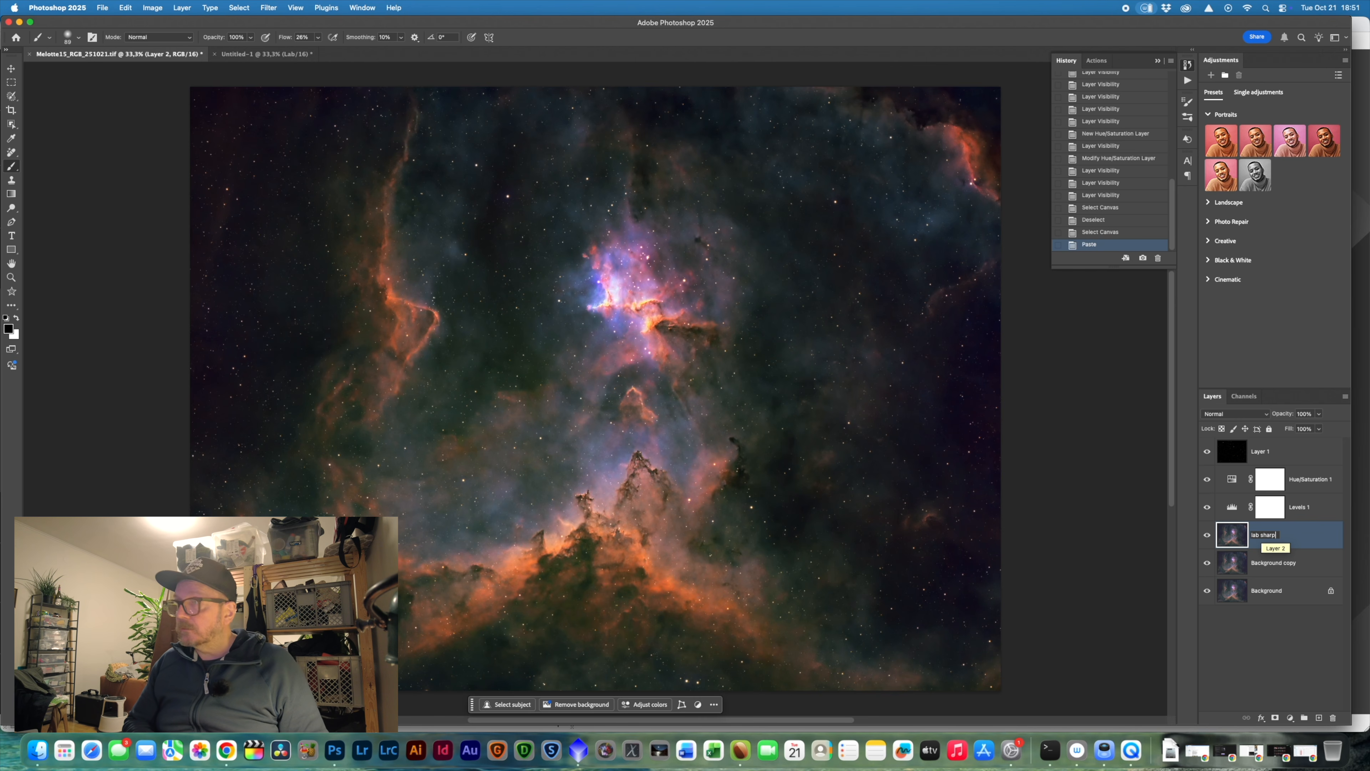
pyautogui.write('sharpness')
pyautogui.press('Return')
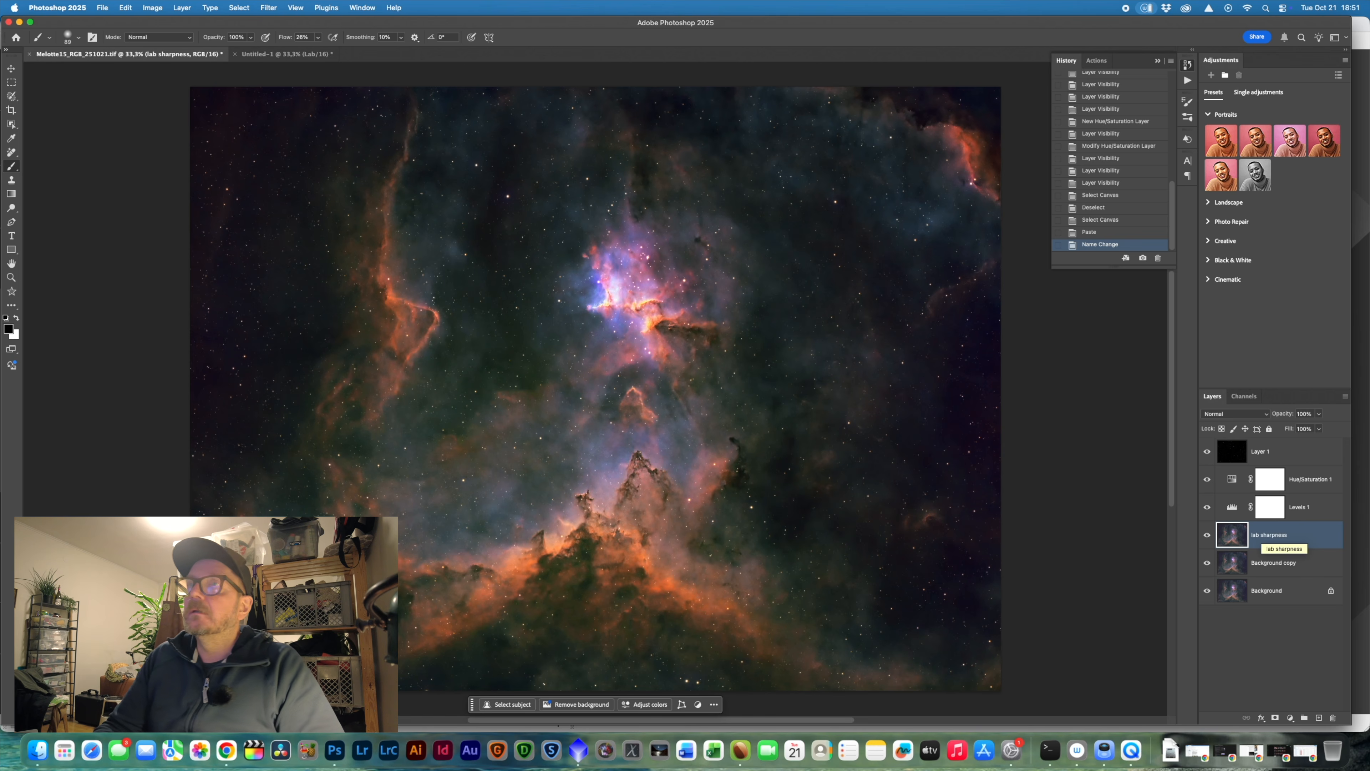
# - Compare the composite with and without the lab sharpness layer by toggling its visibility
pyautogui.click(1209, 535)
pyautogui.click(1209, 536)
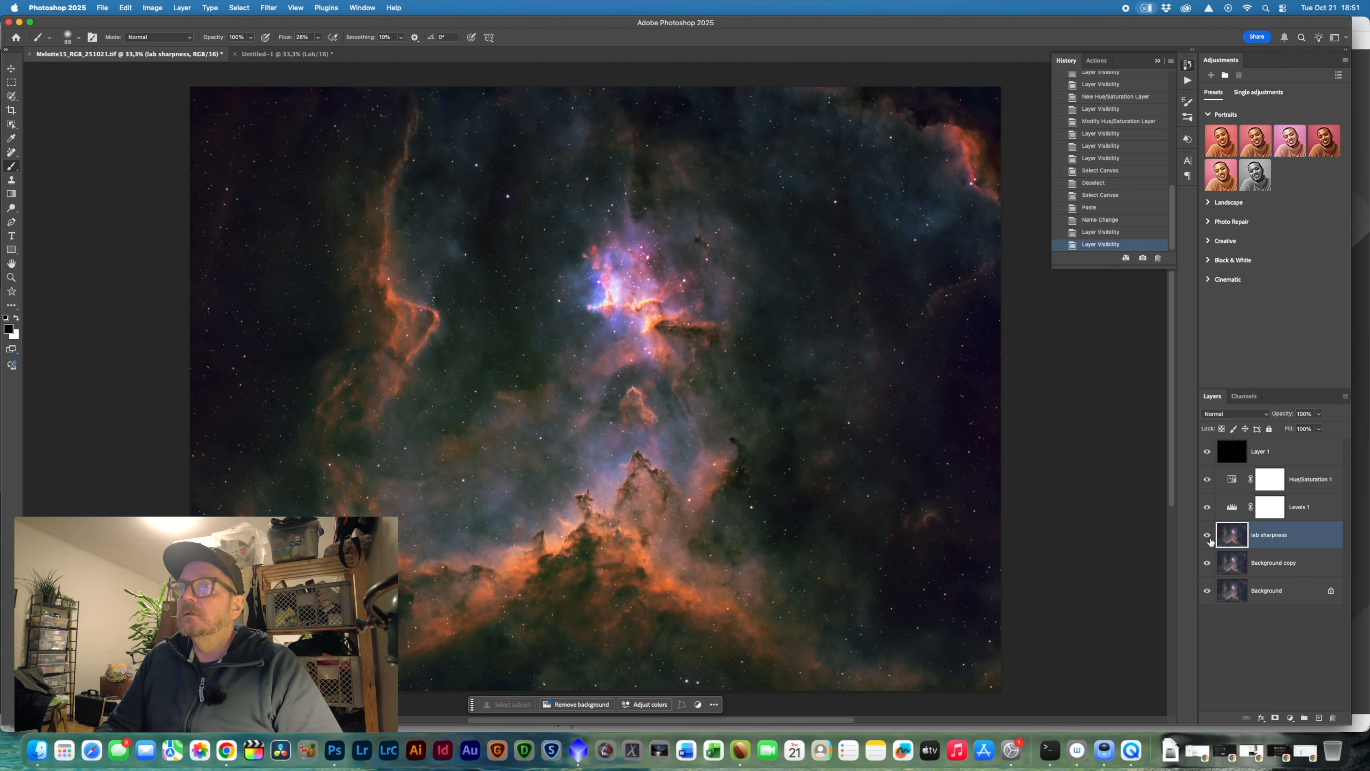
pyautogui.click(1209, 536)
pyautogui.click(1209, 536)
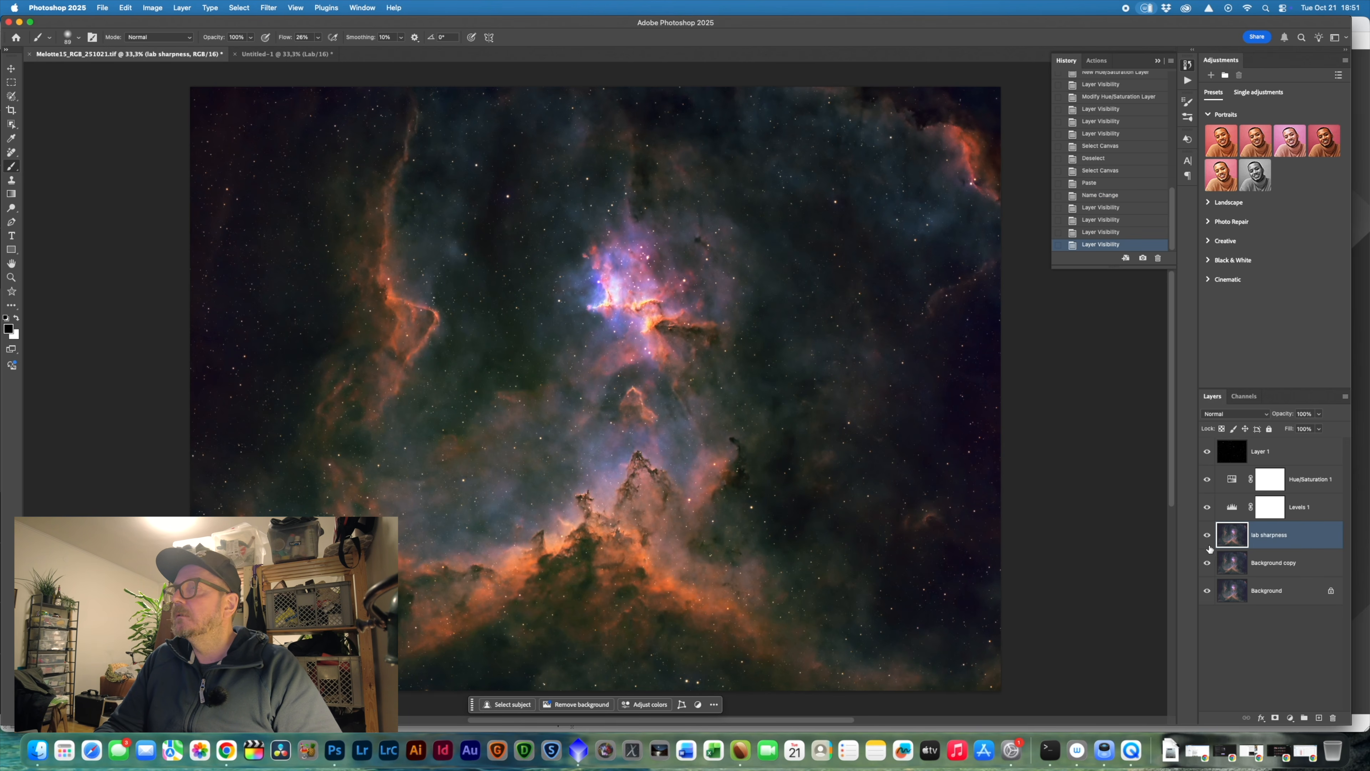
pyautogui.hotkey('ctrl', 'Tab')
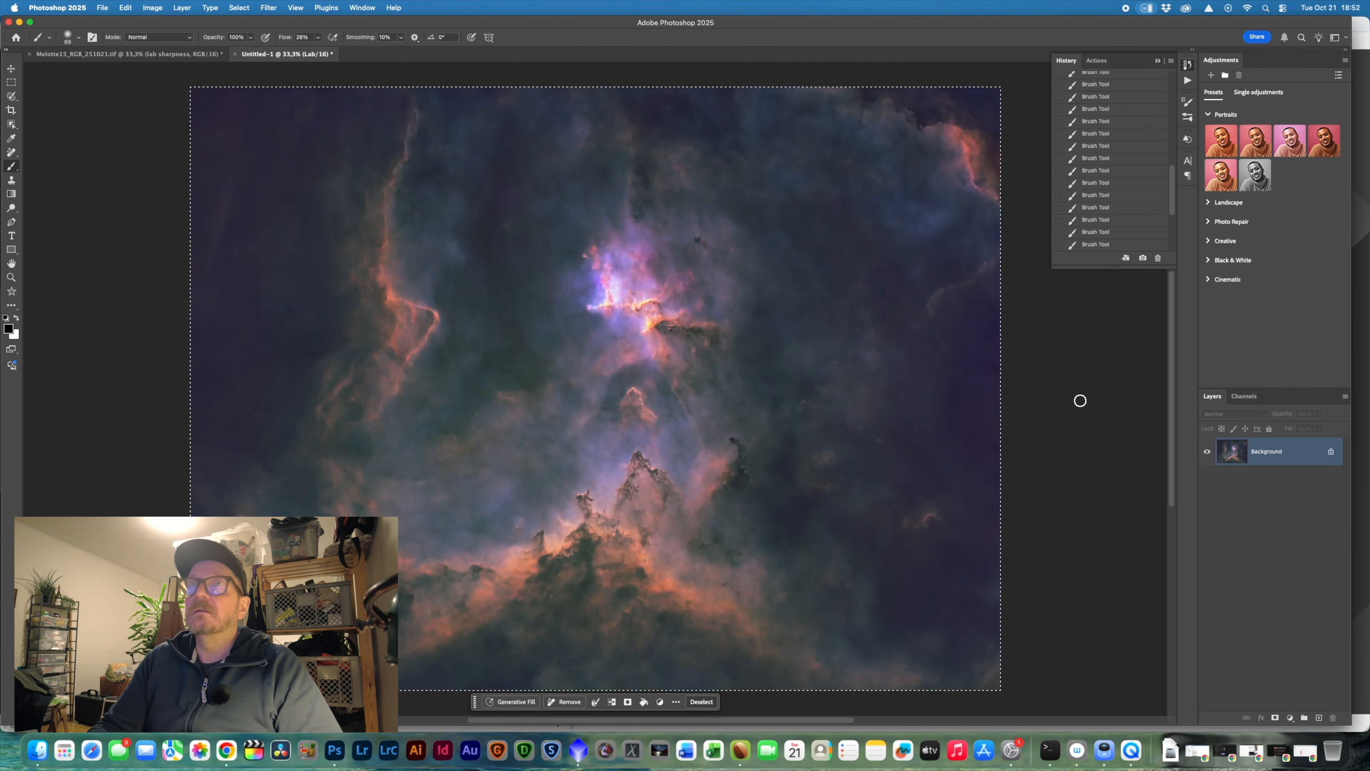
pyautogui.click(207, 54)
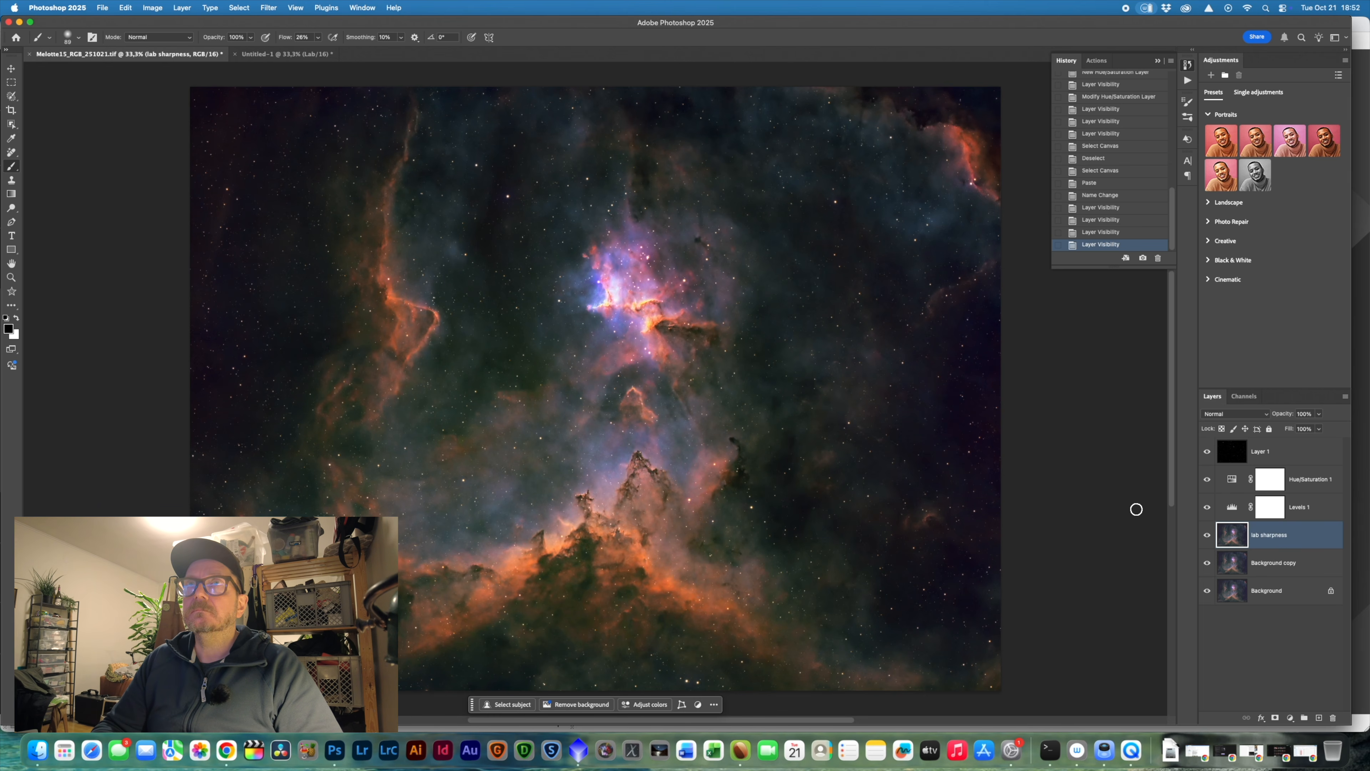
pyautogui.click(256, 54)
pyautogui.hotkey('ctrl', 'Tab')
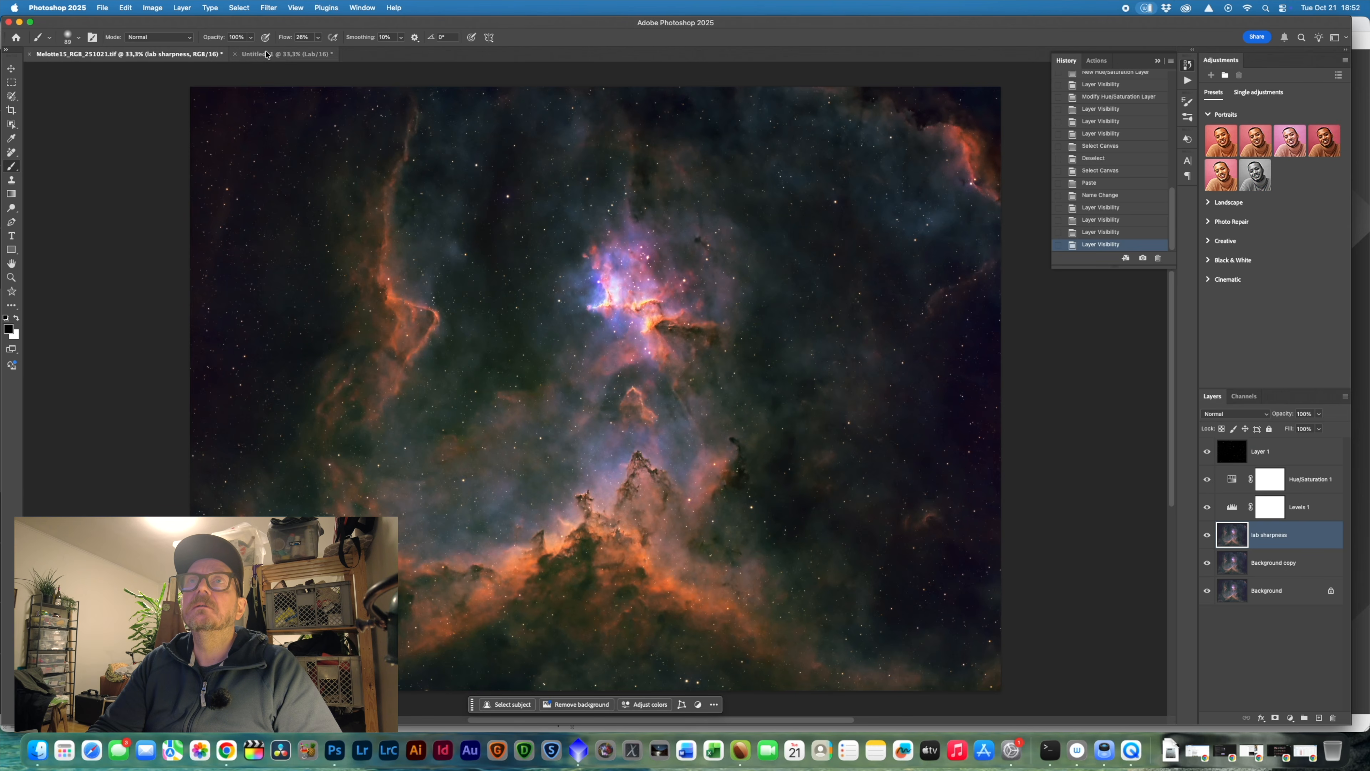
# - Return to the untitled Lab document and add a Curves adjustment layer with the default name and settings
pyautogui.click(267, 54)
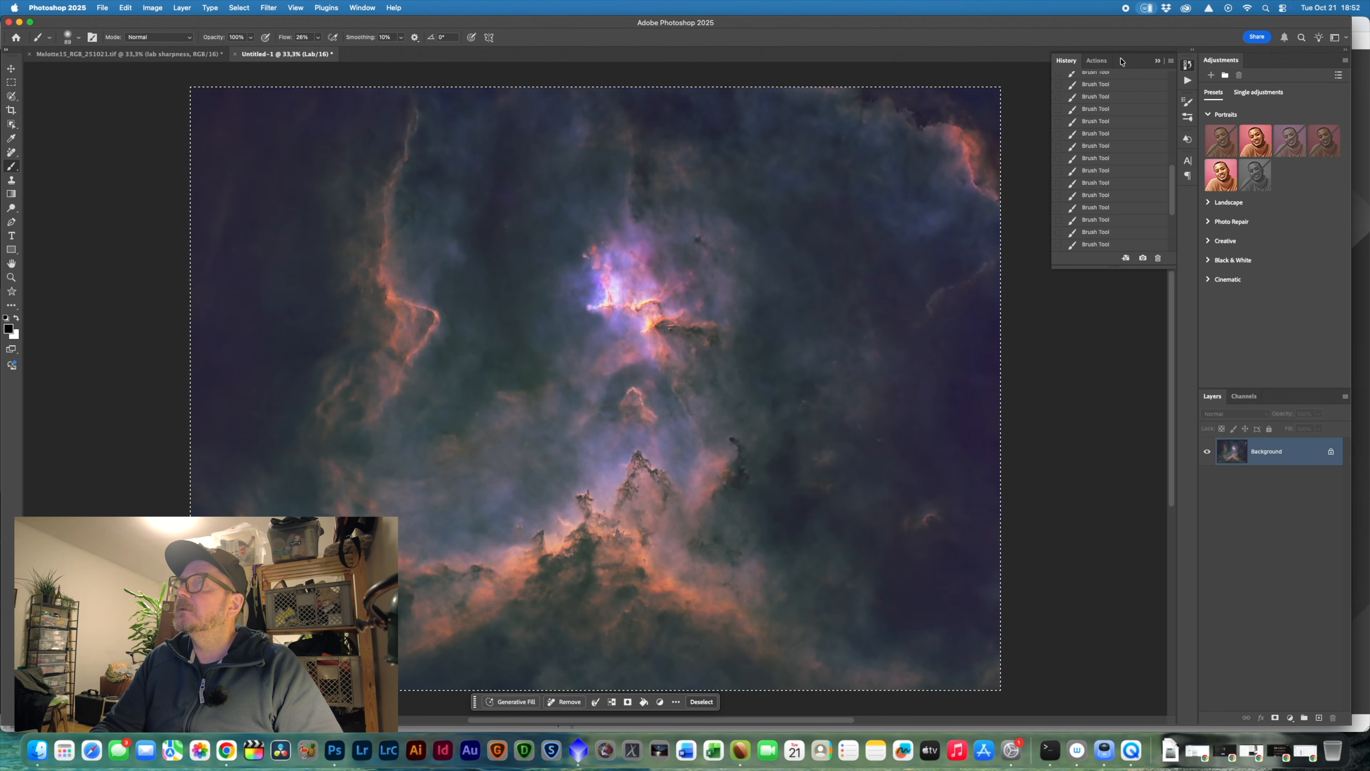
pyautogui.click(1101, 61)
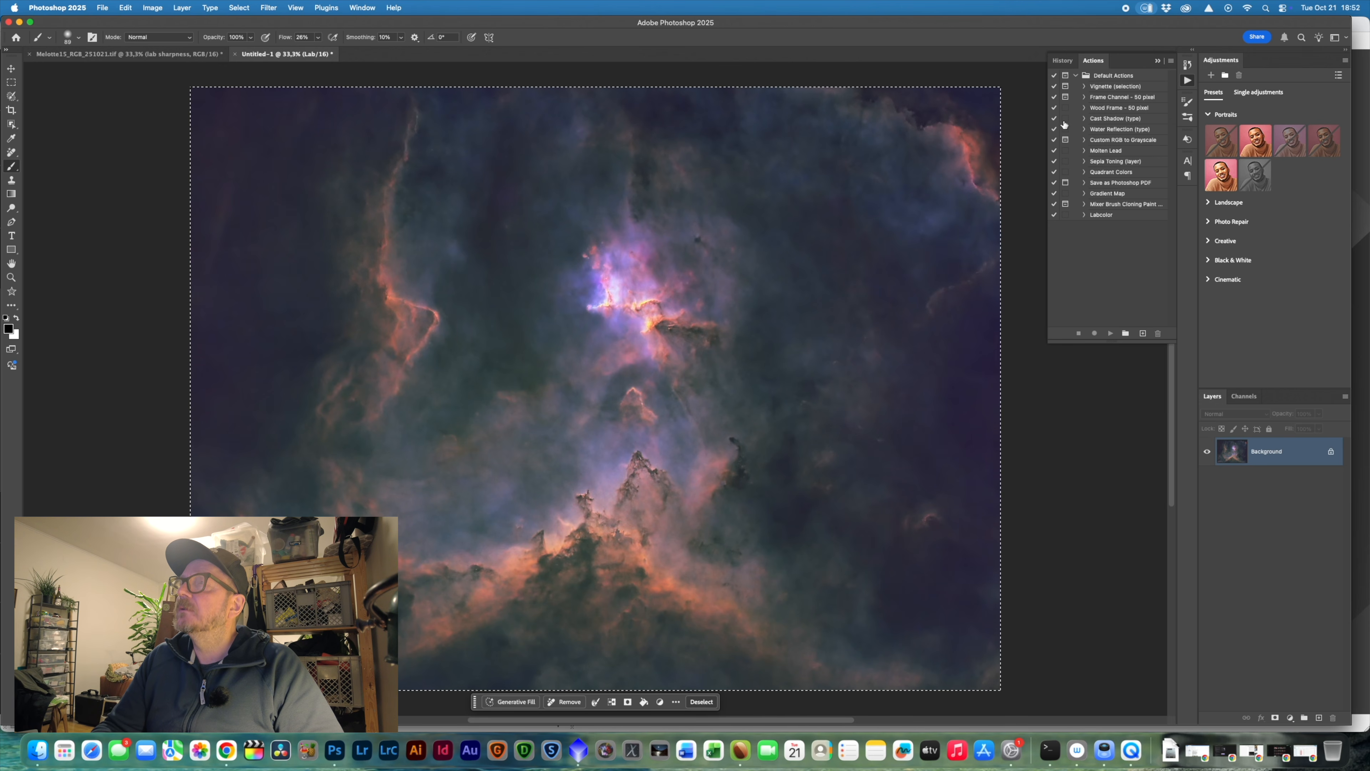
pyautogui.click(157, 11)
pyautogui.moveTo(162, 26)
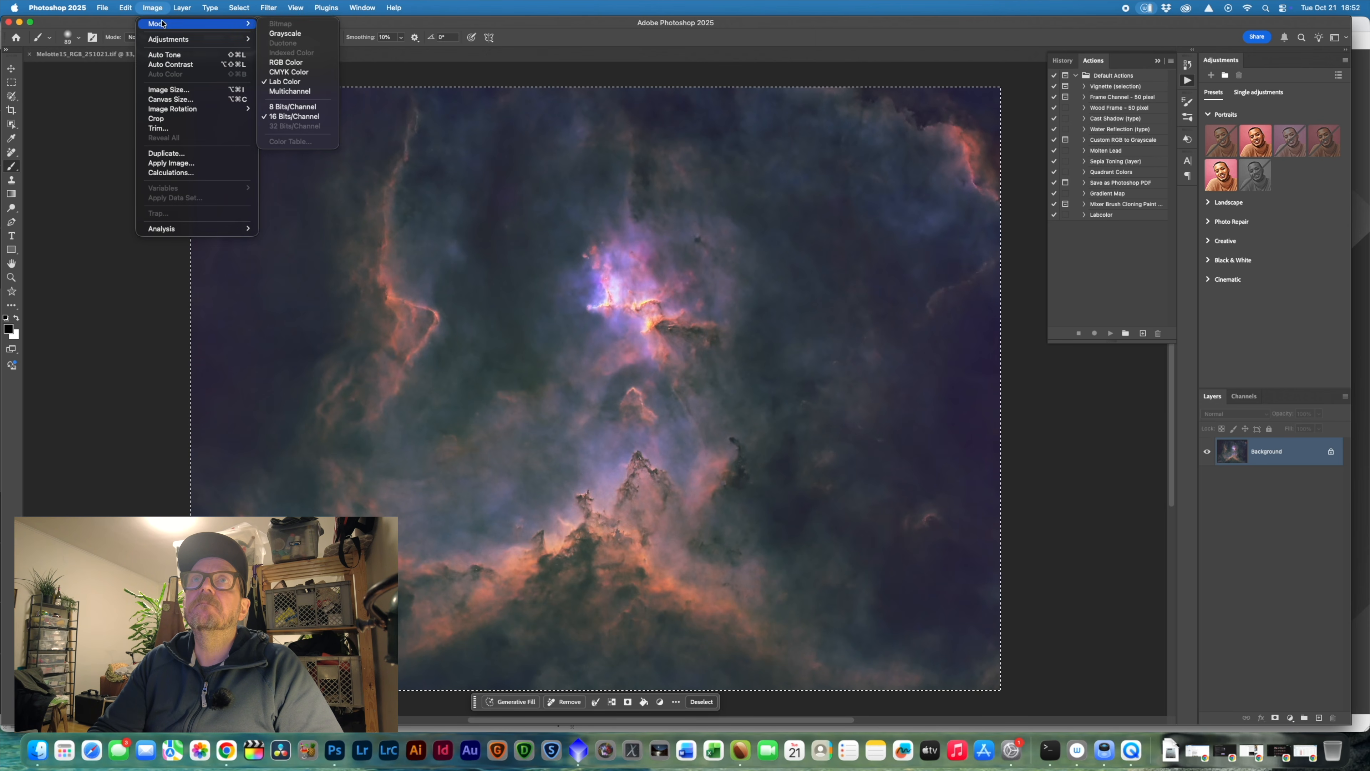
pyautogui.moveTo(223, 150)
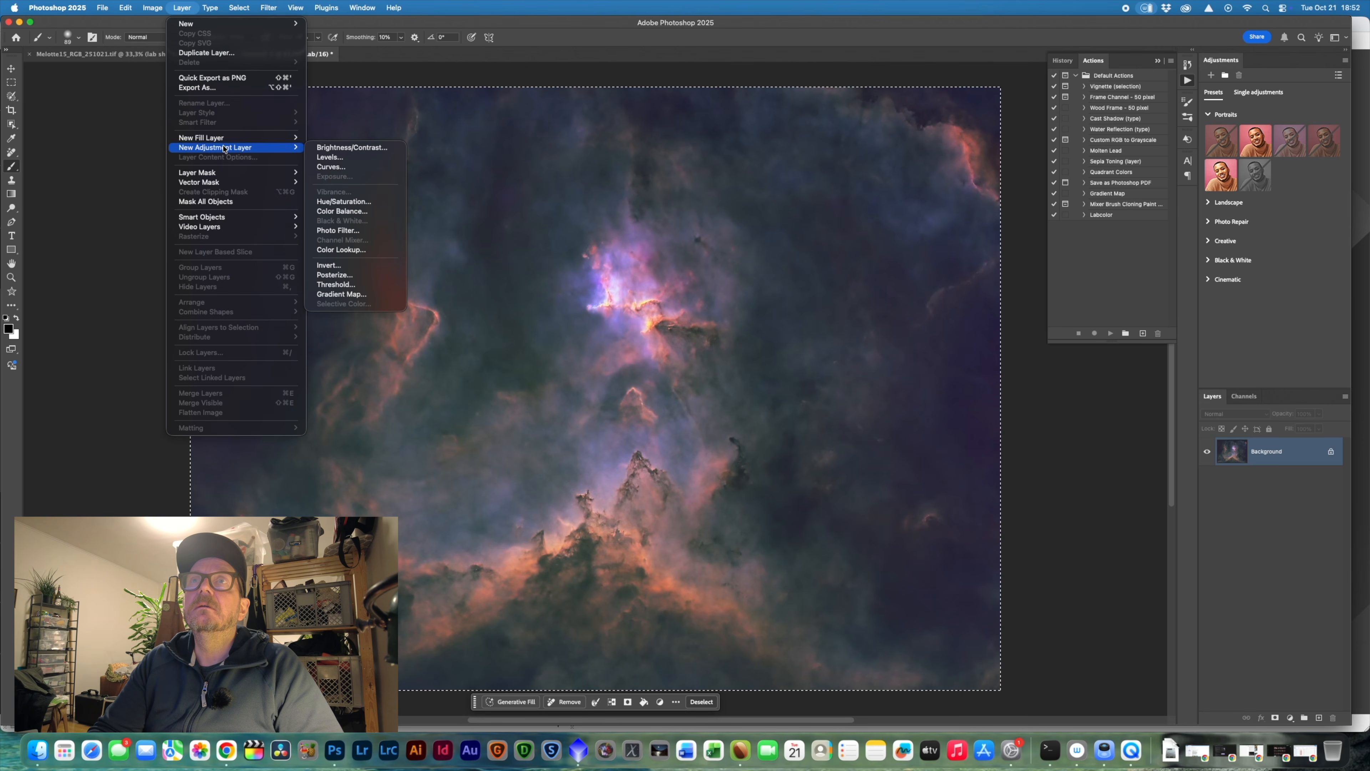
pyautogui.click(354, 167)
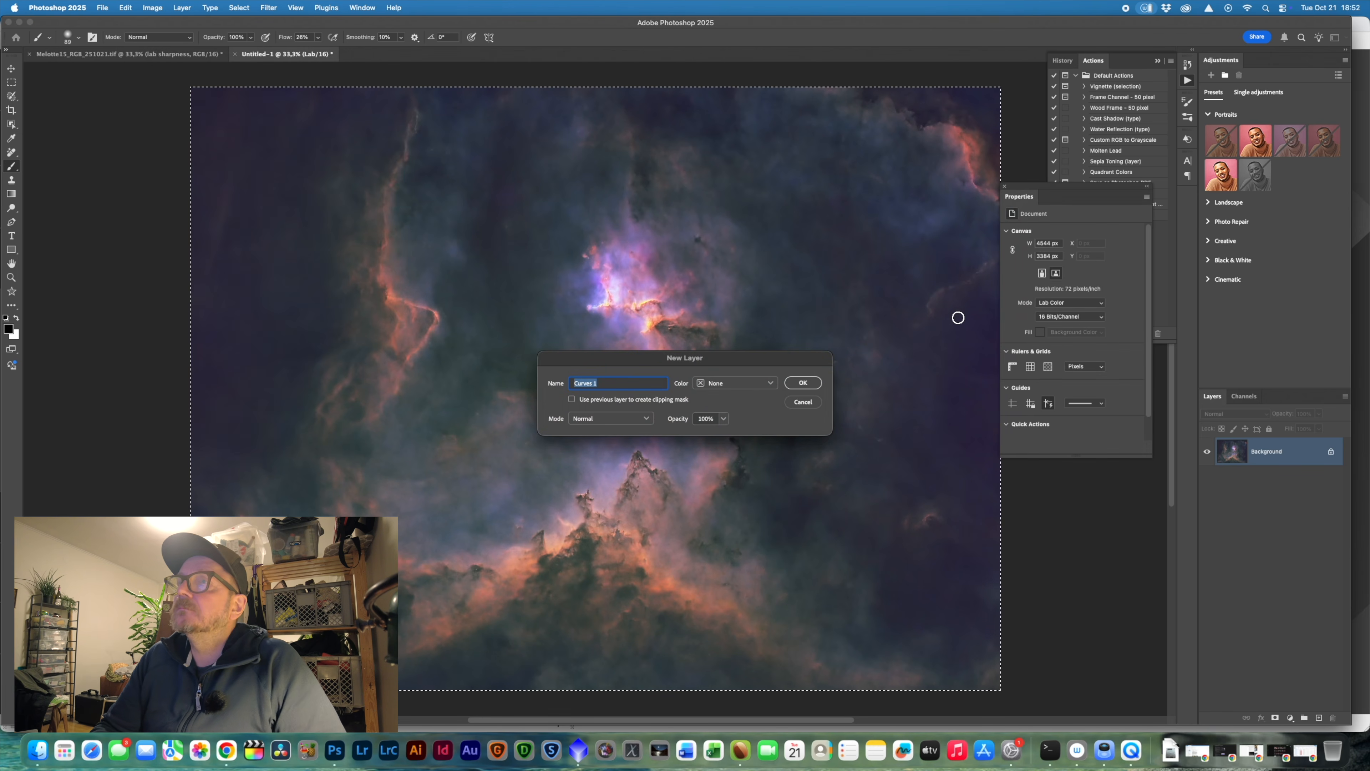
pyautogui.click(803, 382)
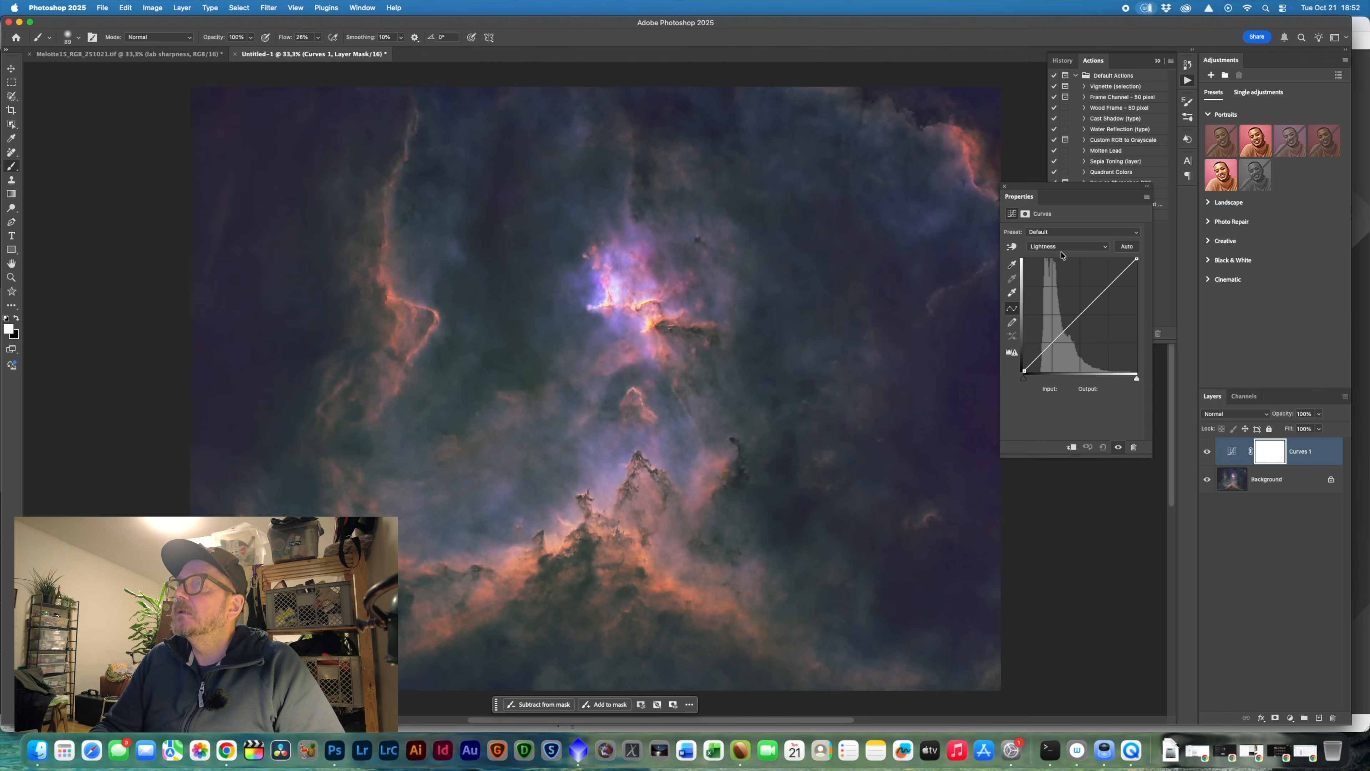
# - Steepen the Curves adjustment's a channel by setting its white point input to 90 and its black point input to -90
pyautogui.click(1080, 250)
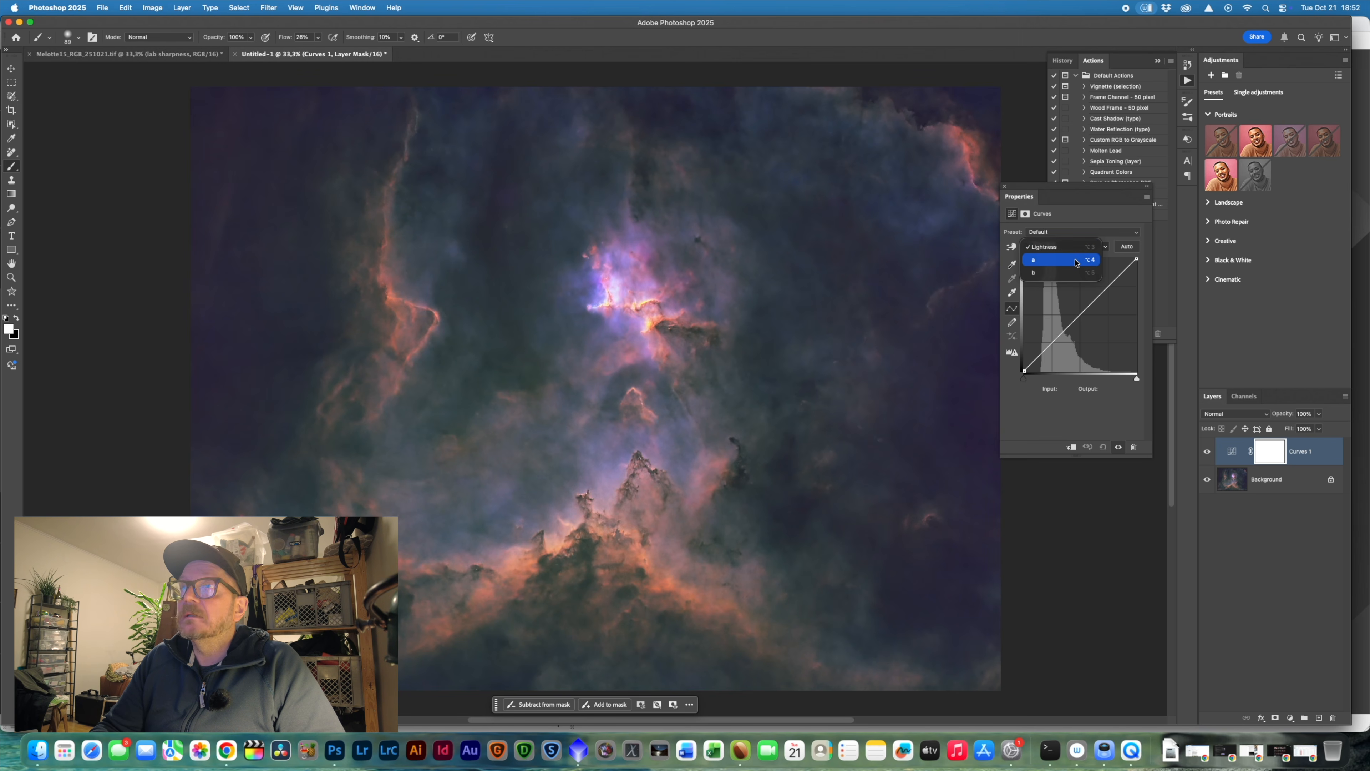
pyautogui.click(1075, 261)
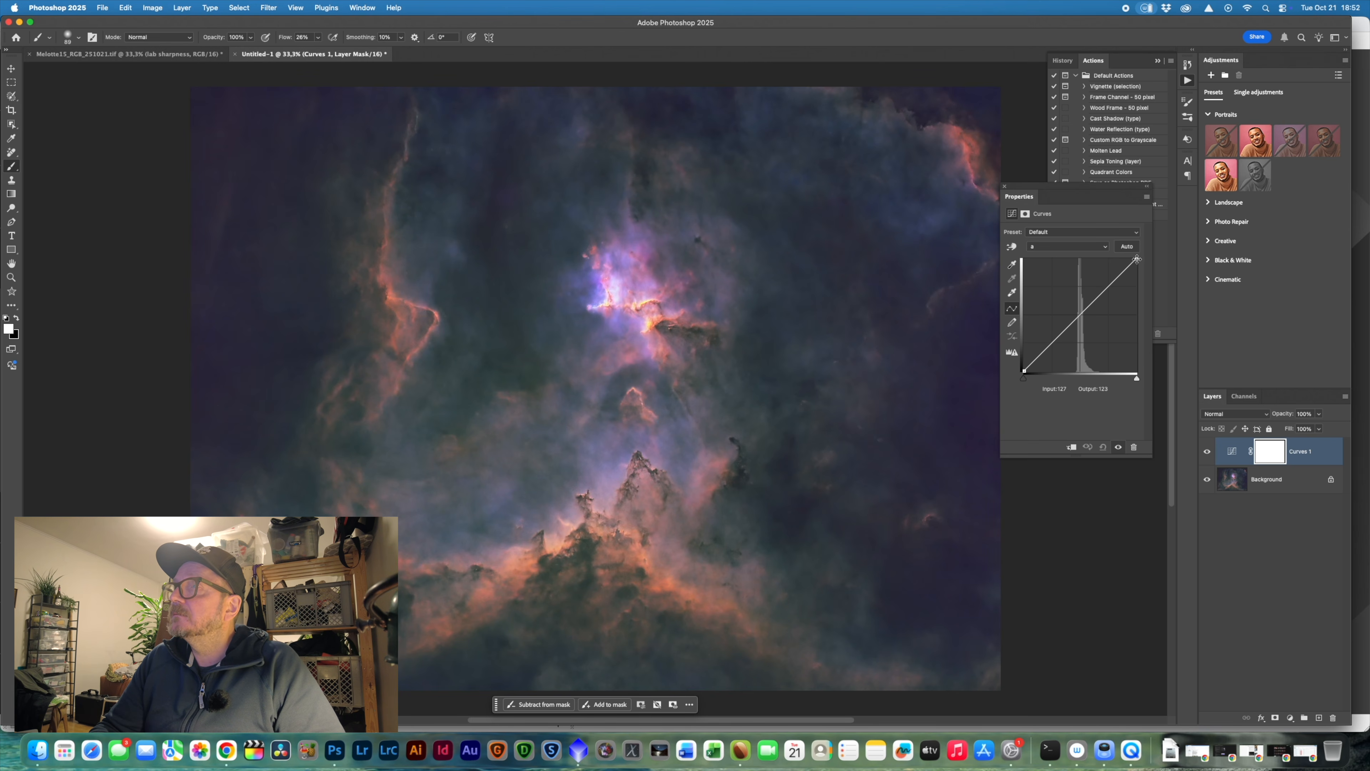
pyautogui.moveTo(1136, 259); pyautogui.dragTo(1125, 258)
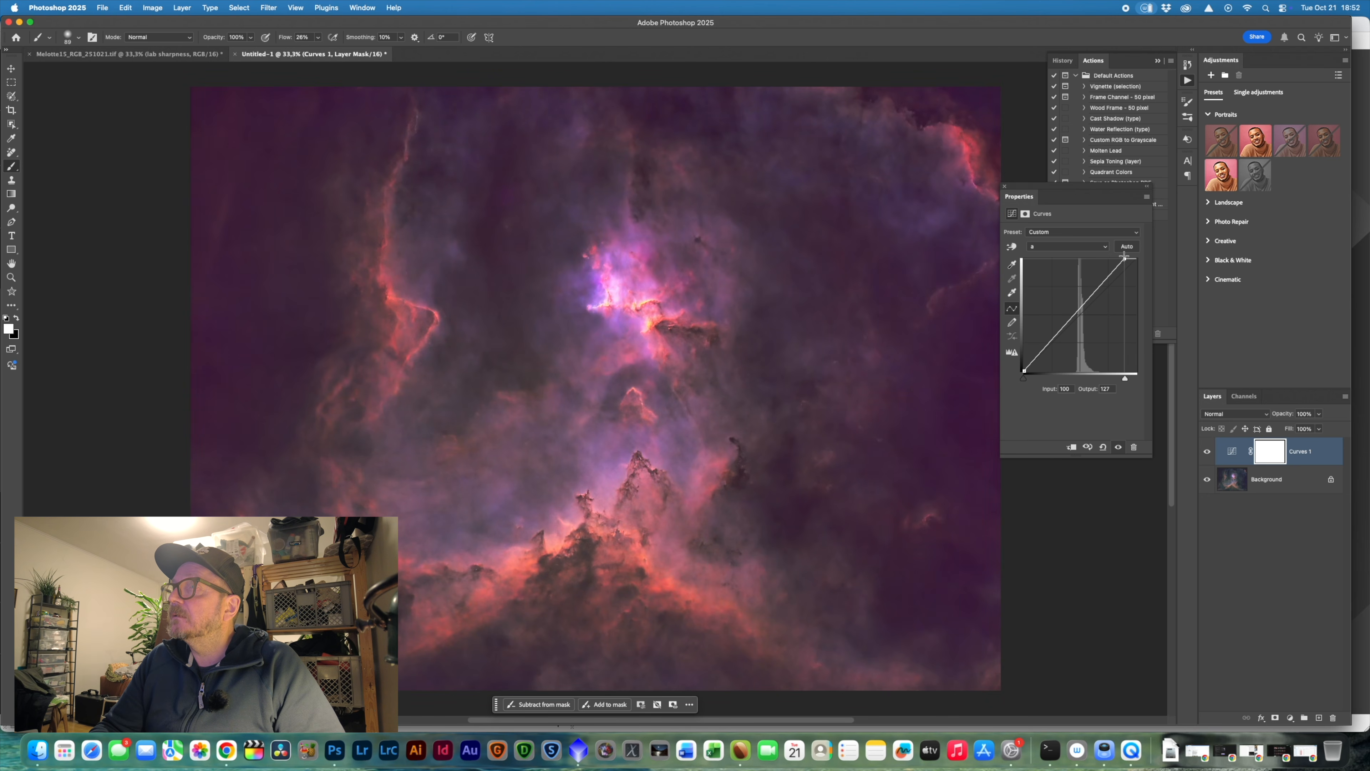
pyautogui.moveTo(1122, 256); pyautogui.dragTo(1120, 255)
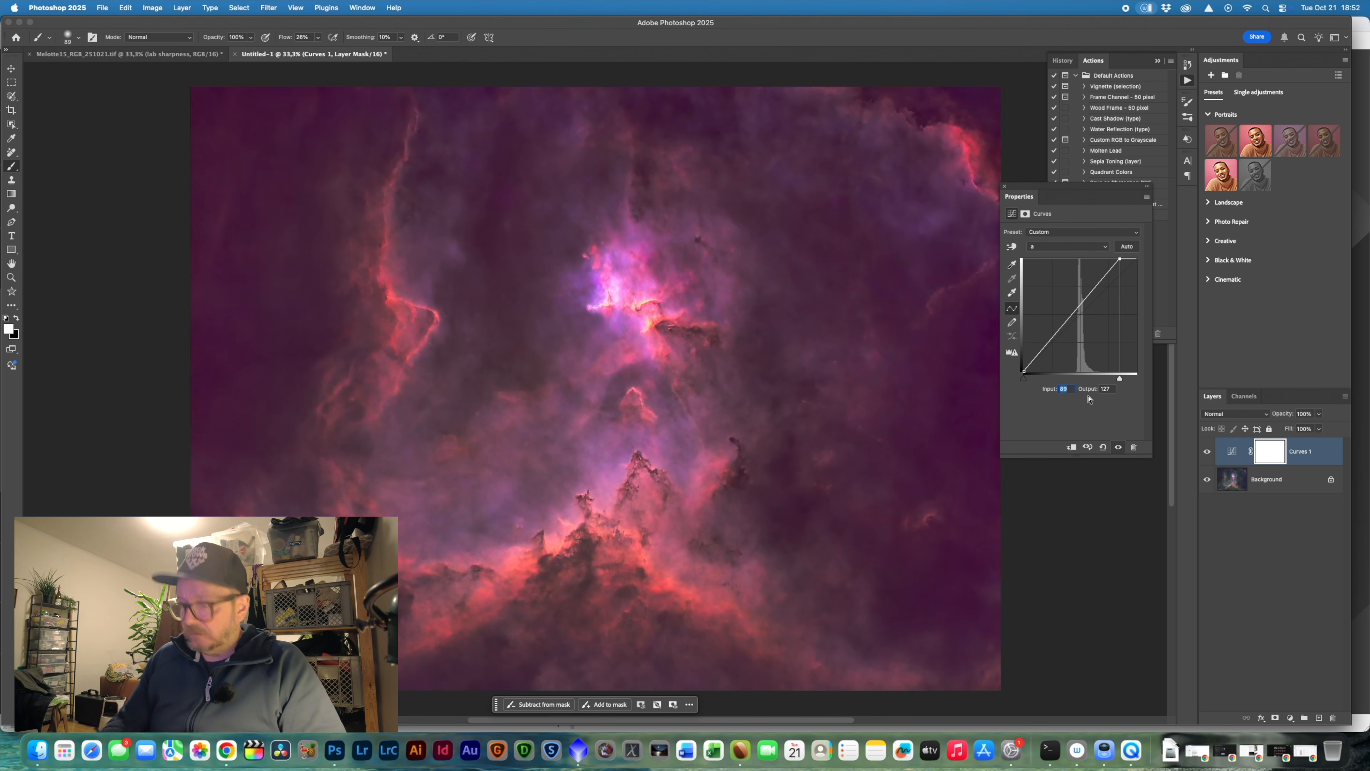
pyautogui.write('90')
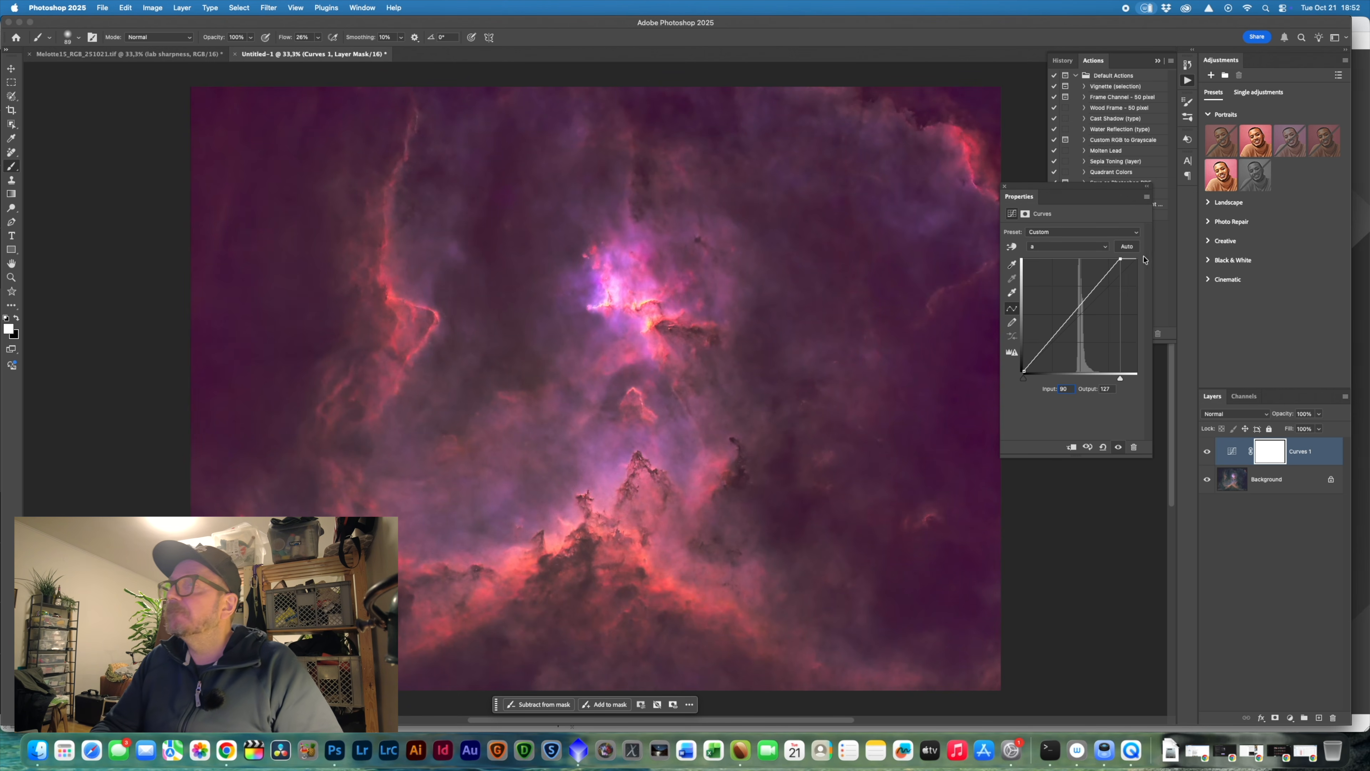
pyautogui.moveTo(1023, 379); pyautogui.dragTo(1039, 382)
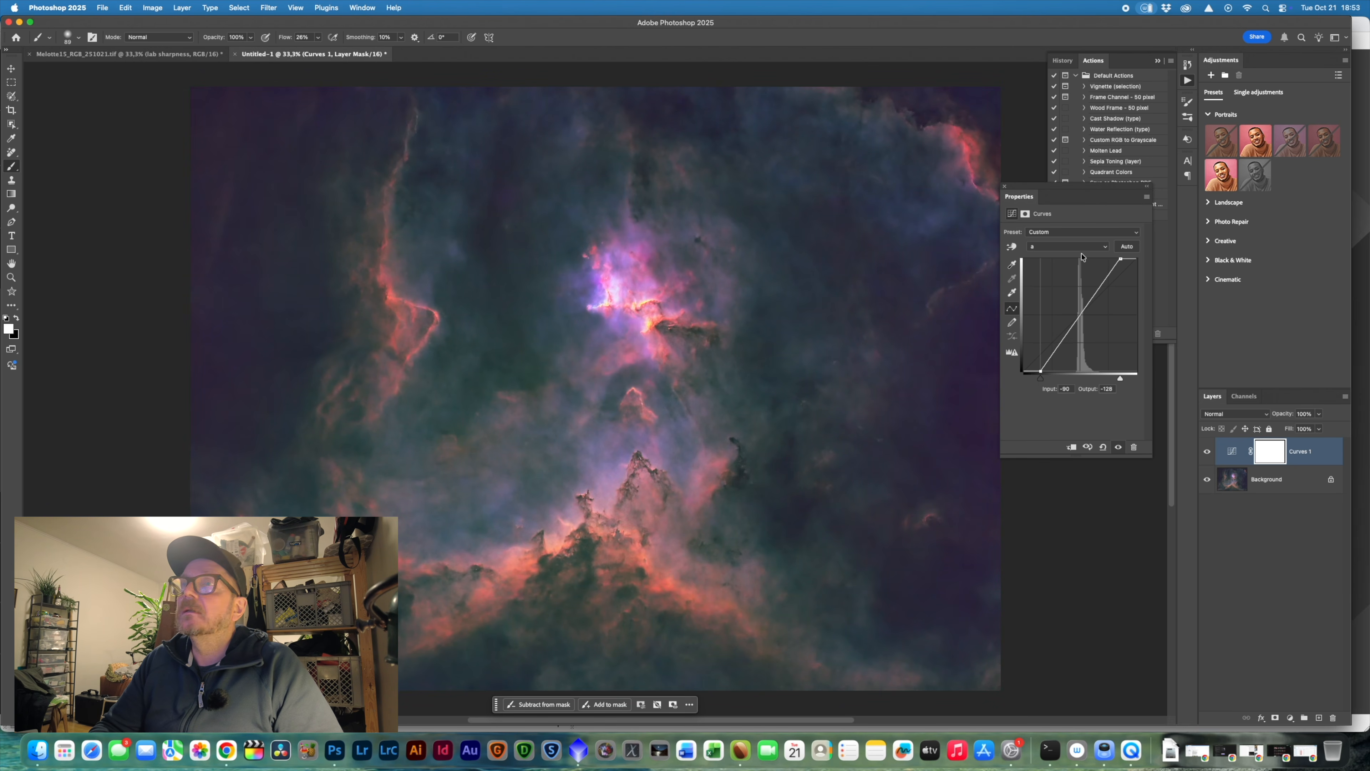
# - Steepen the b channel of the Curves adjustment with white point input 90 and black point input -90, and close its settings
pyautogui.click(1103, 247)
pyautogui.click(1052, 260)
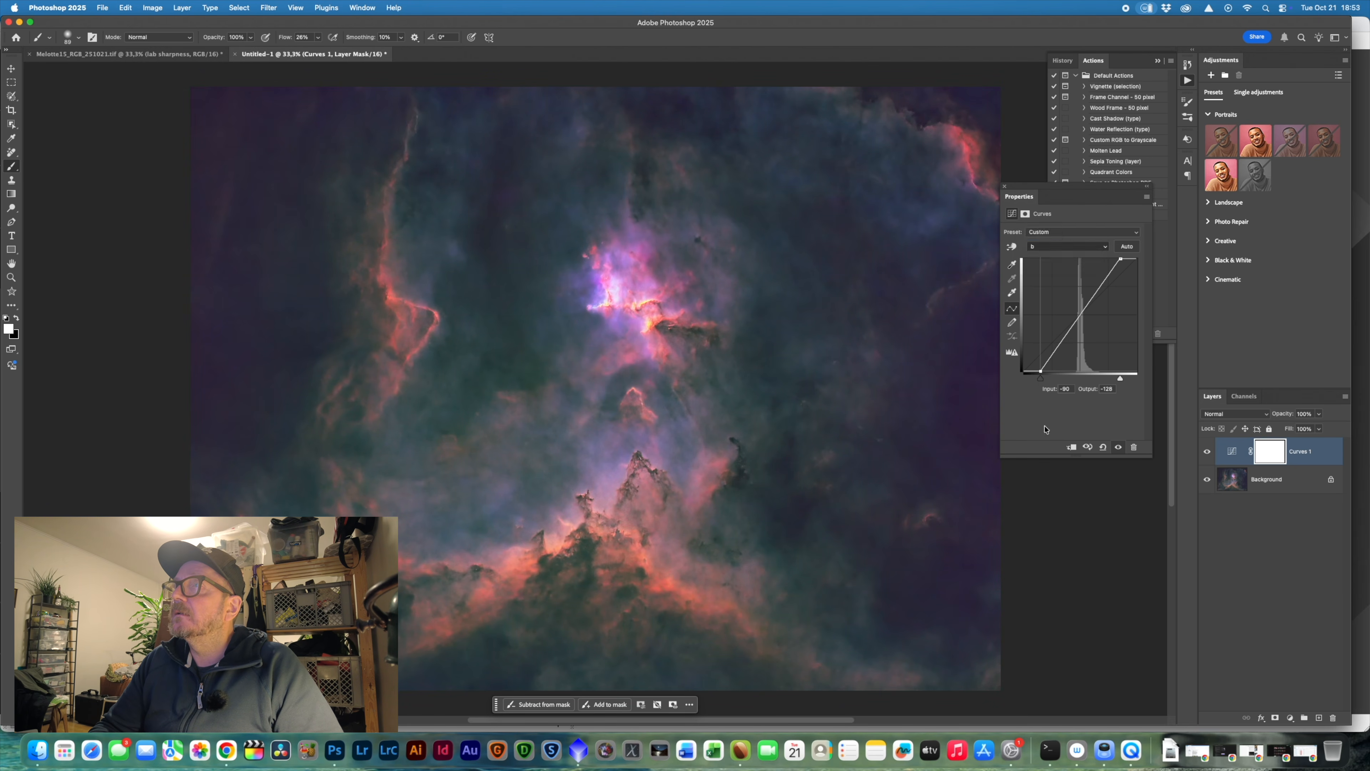
pyautogui.moveTo(1139, 261); pyautogui.dragTo(1120, 252)
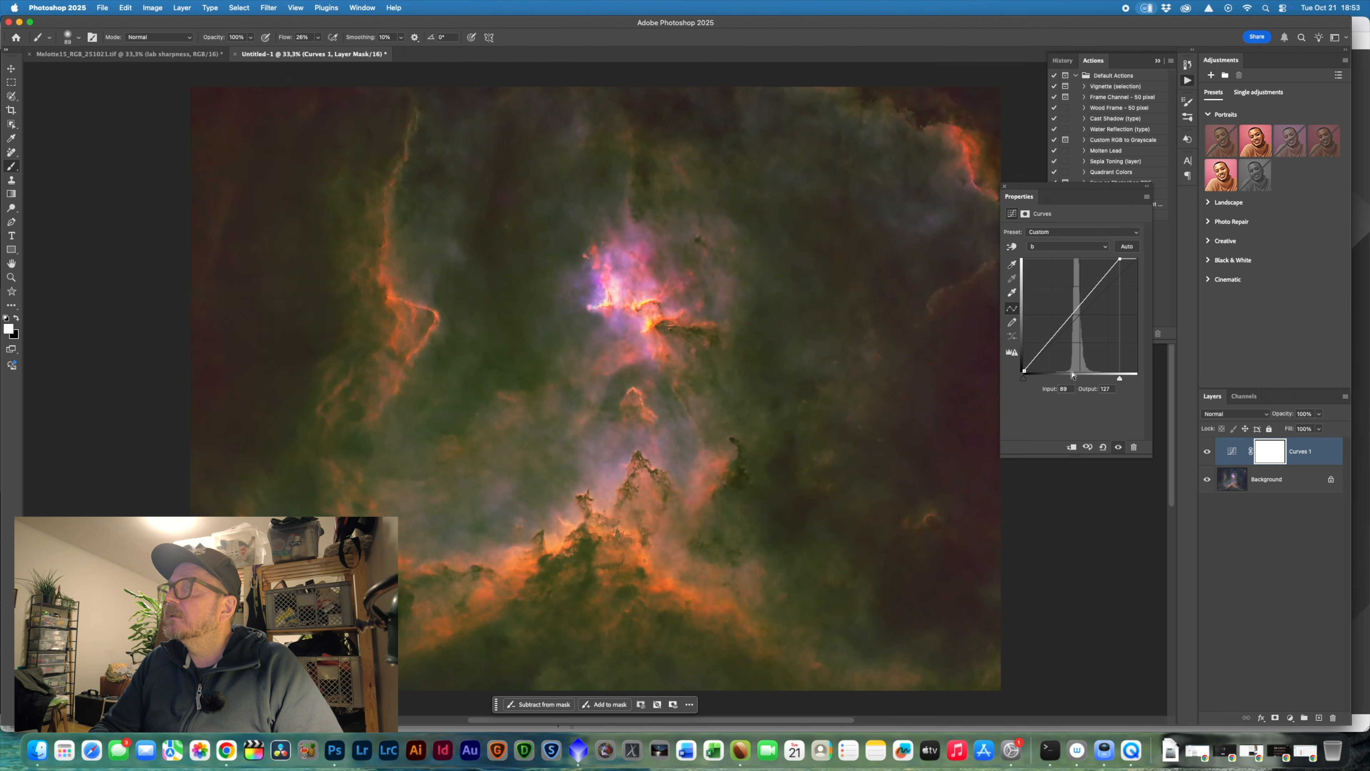
pyautogui.write('90')
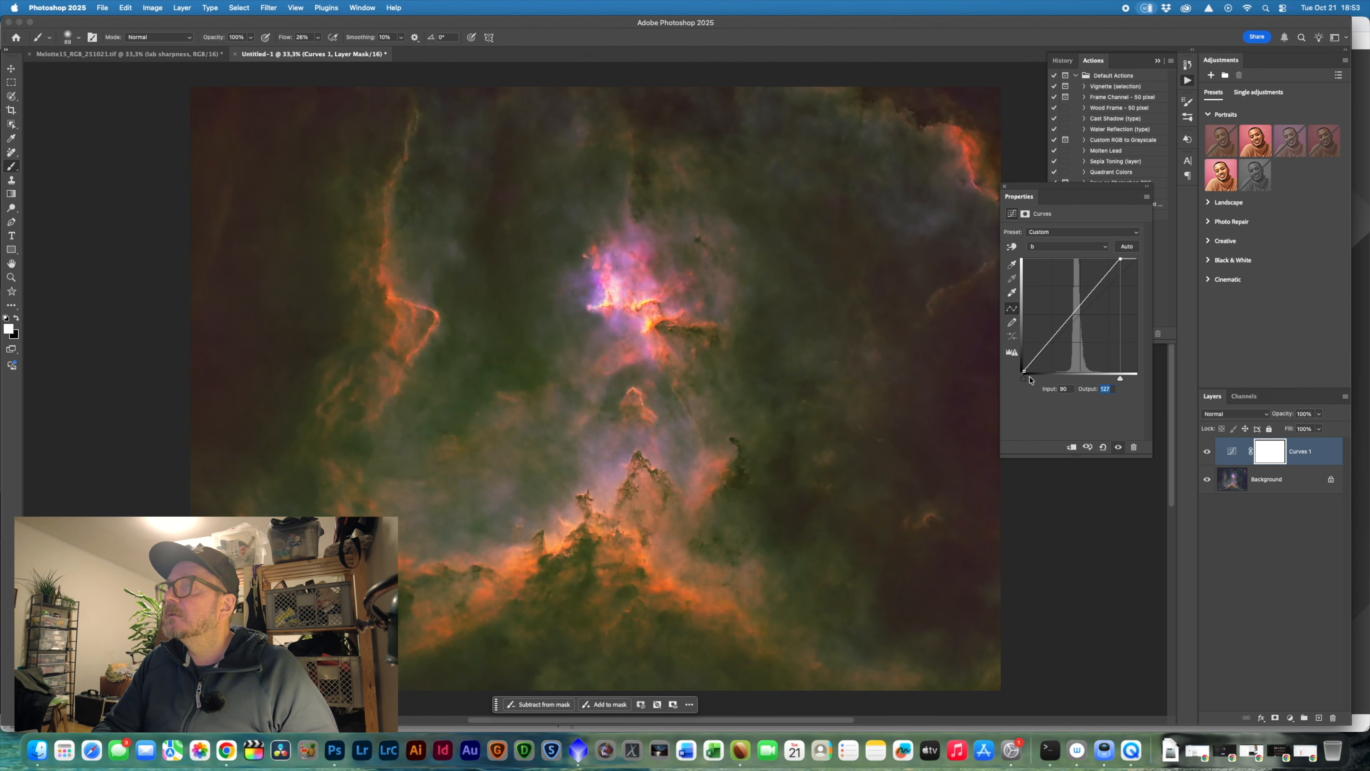
pyautogui.moveTo(1023, 377); pyautogui.dragTo(1038, 380)
pyautogui.moveTo(1041, 379); pyautogui.dragTo(1040, 380)
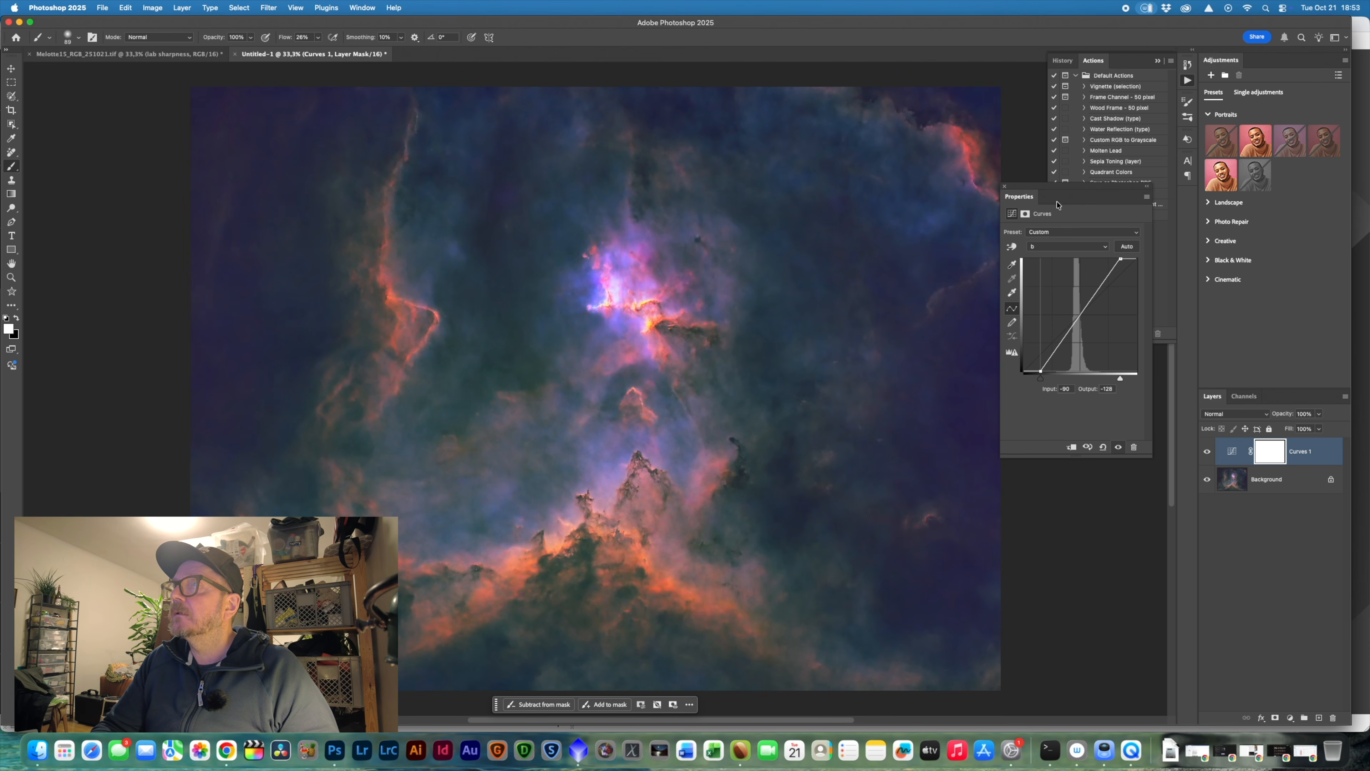
pyautogui.click(1004, 187)
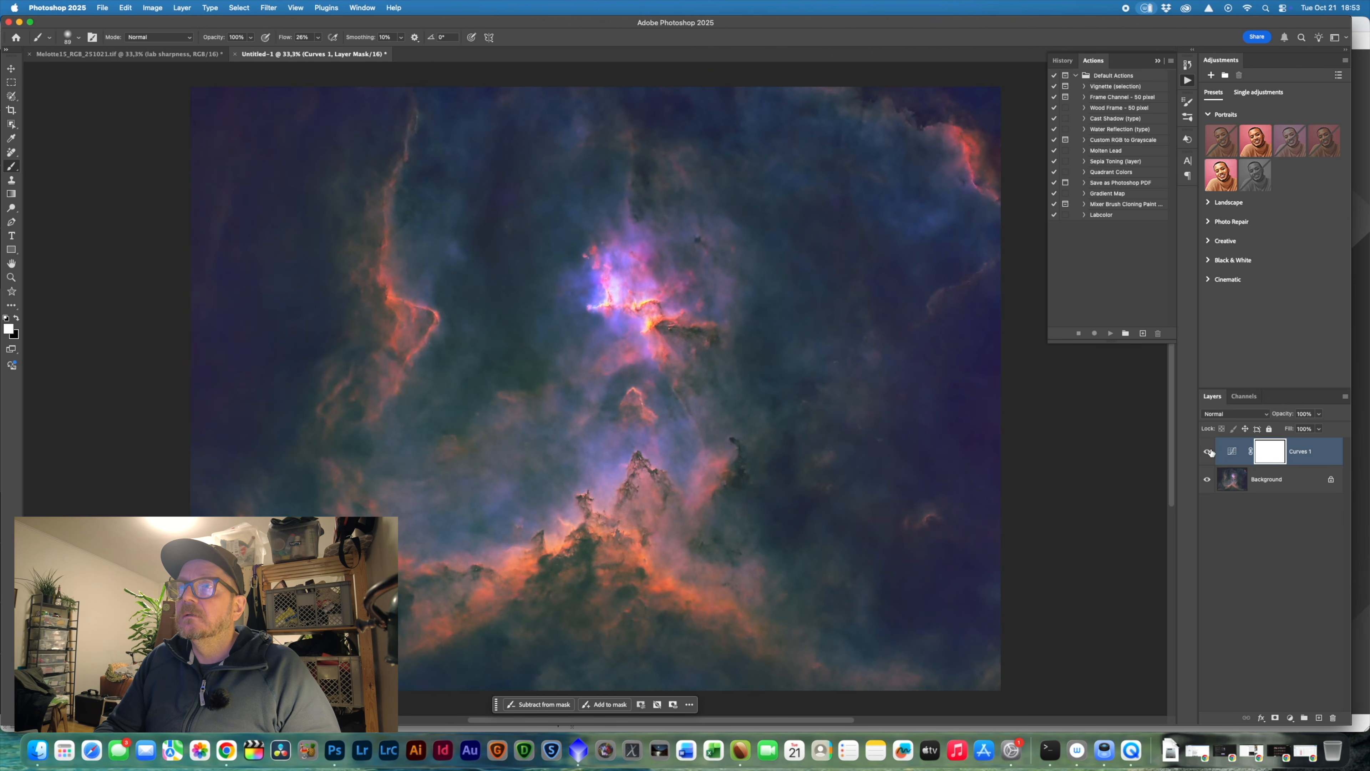
# - Compare the nebula's colors with and without the Curves 1 layer by toggling its visibility
pyautogui.click(1210, 452)
pyautogui.click(1209, 452)
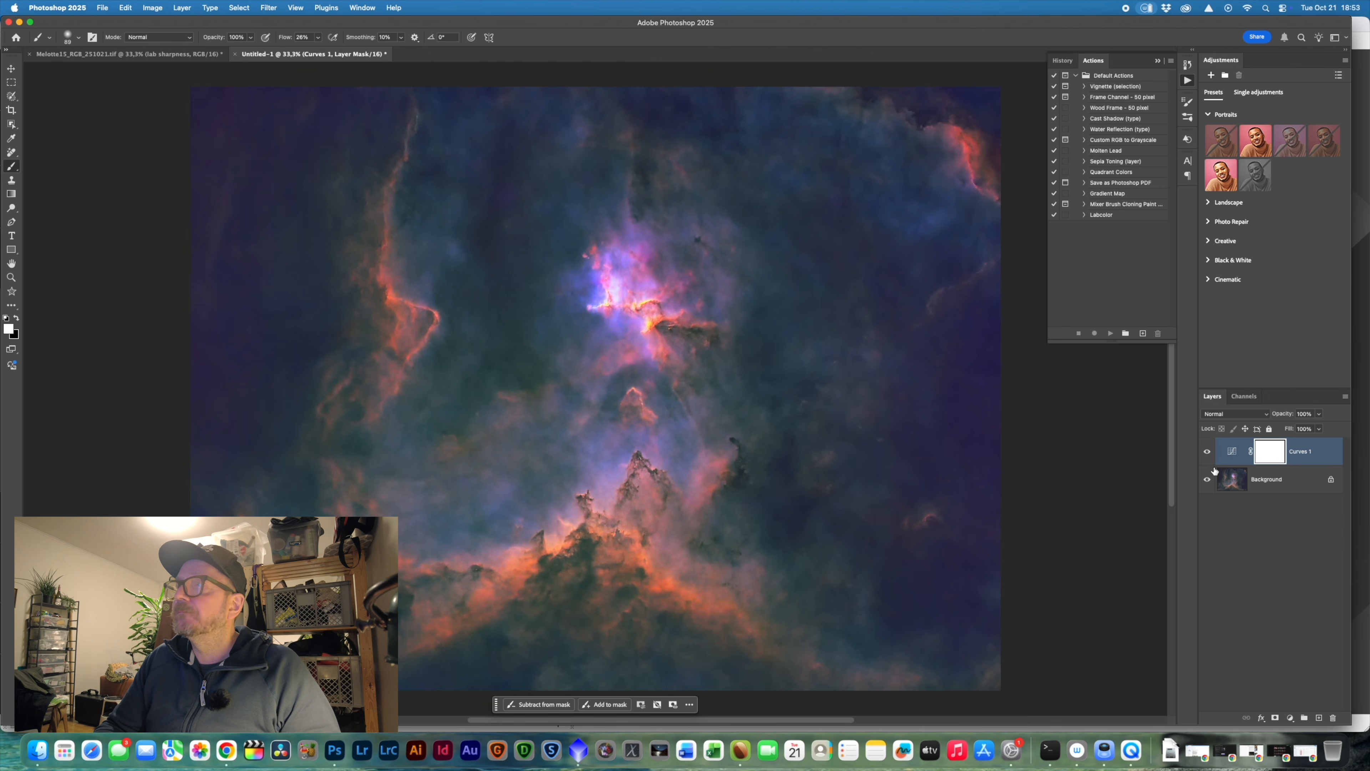
pyautogui.click(1207, 455)
pyautogui.click(1207, 454)
pyautogui.click(1207, 454)
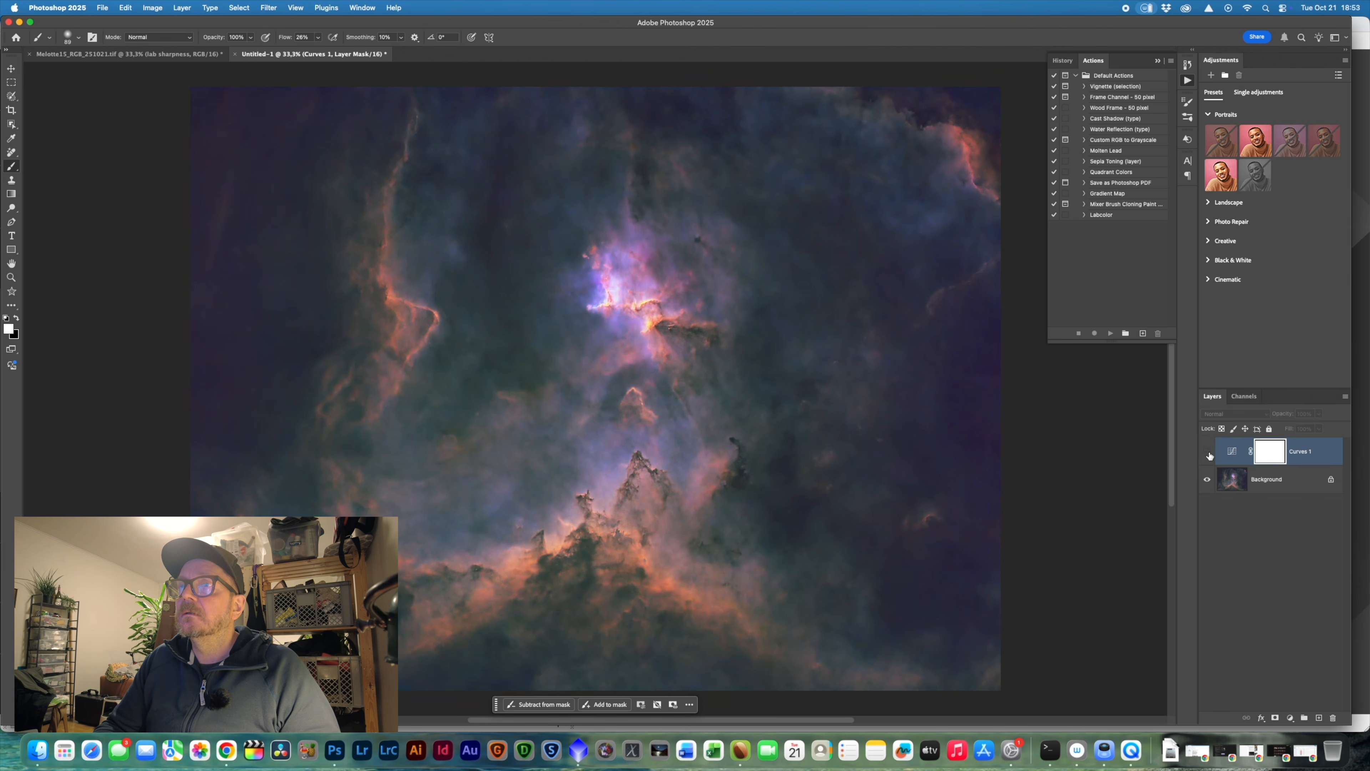
pyautogui.click(1207, 455)
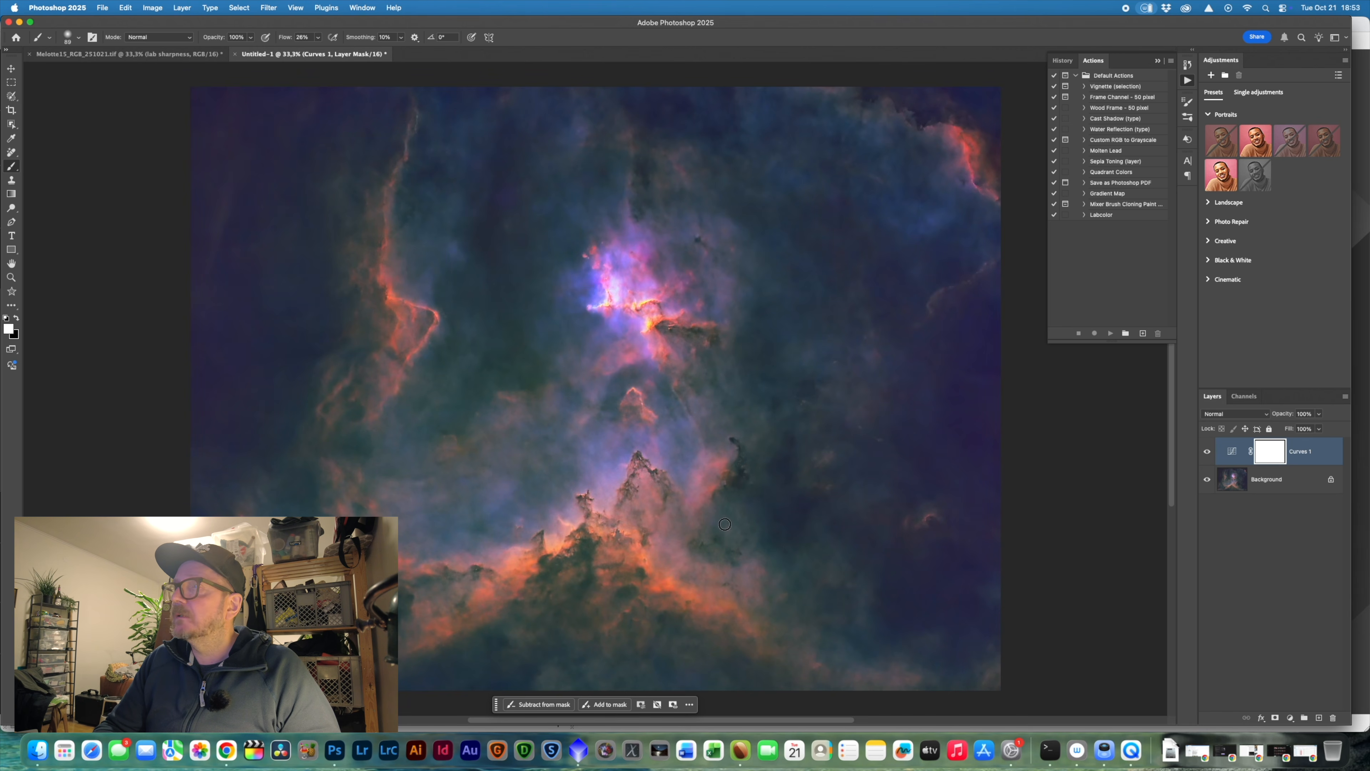
# - Reduce the Curves 1 layer's opacity to 50% and flatten the Lab image
pyautogui.click(1319, 413)
pyautogui.moveTo(1319, 429); pyautogui.dragTo(1295, 430)
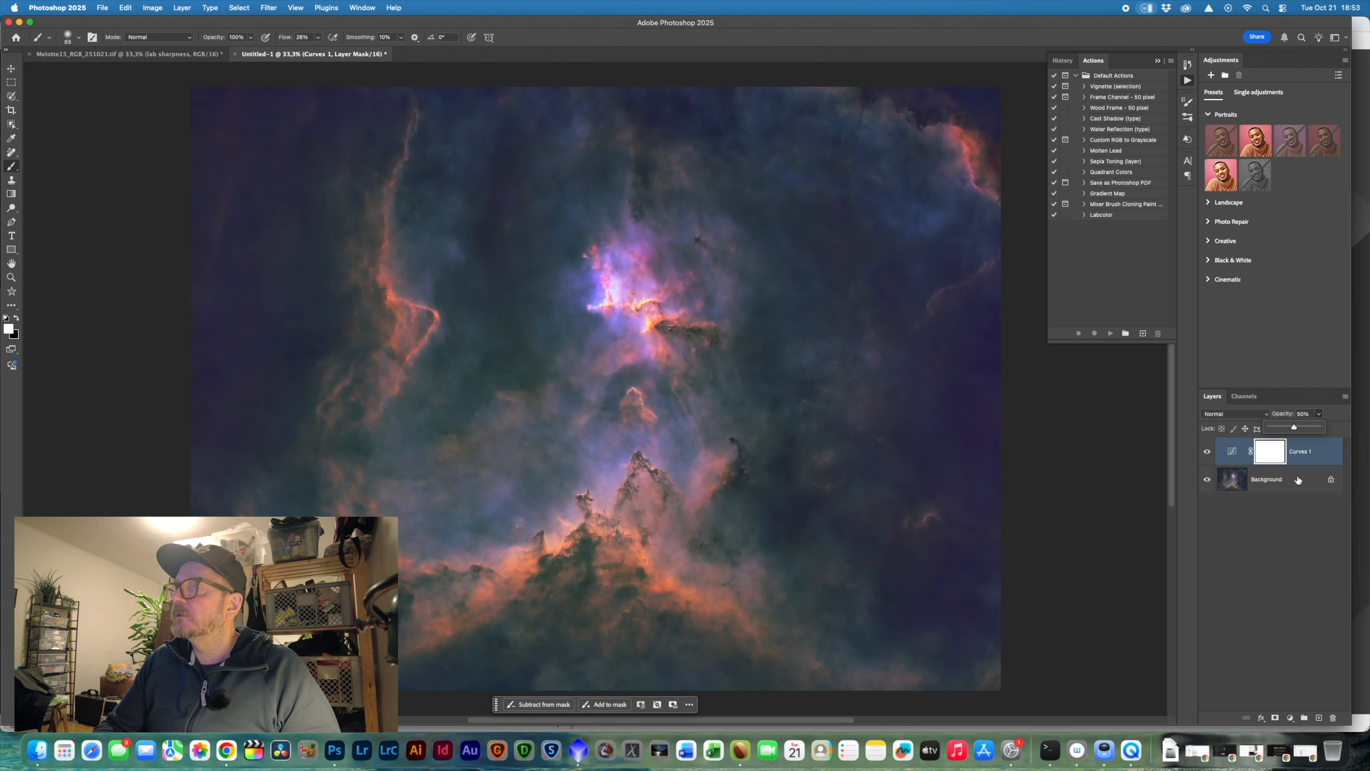
pyautogui.click(182, 7)
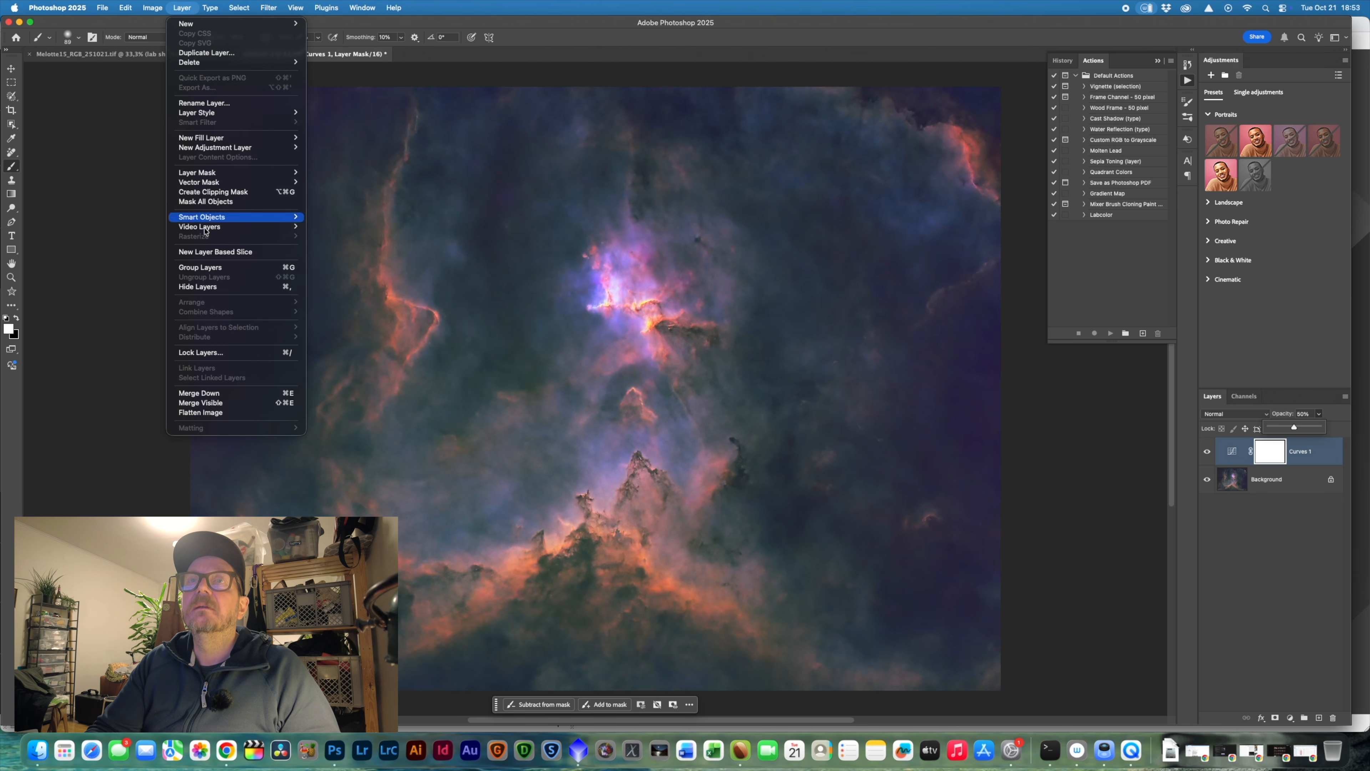
pyautogui.click(243, 412)
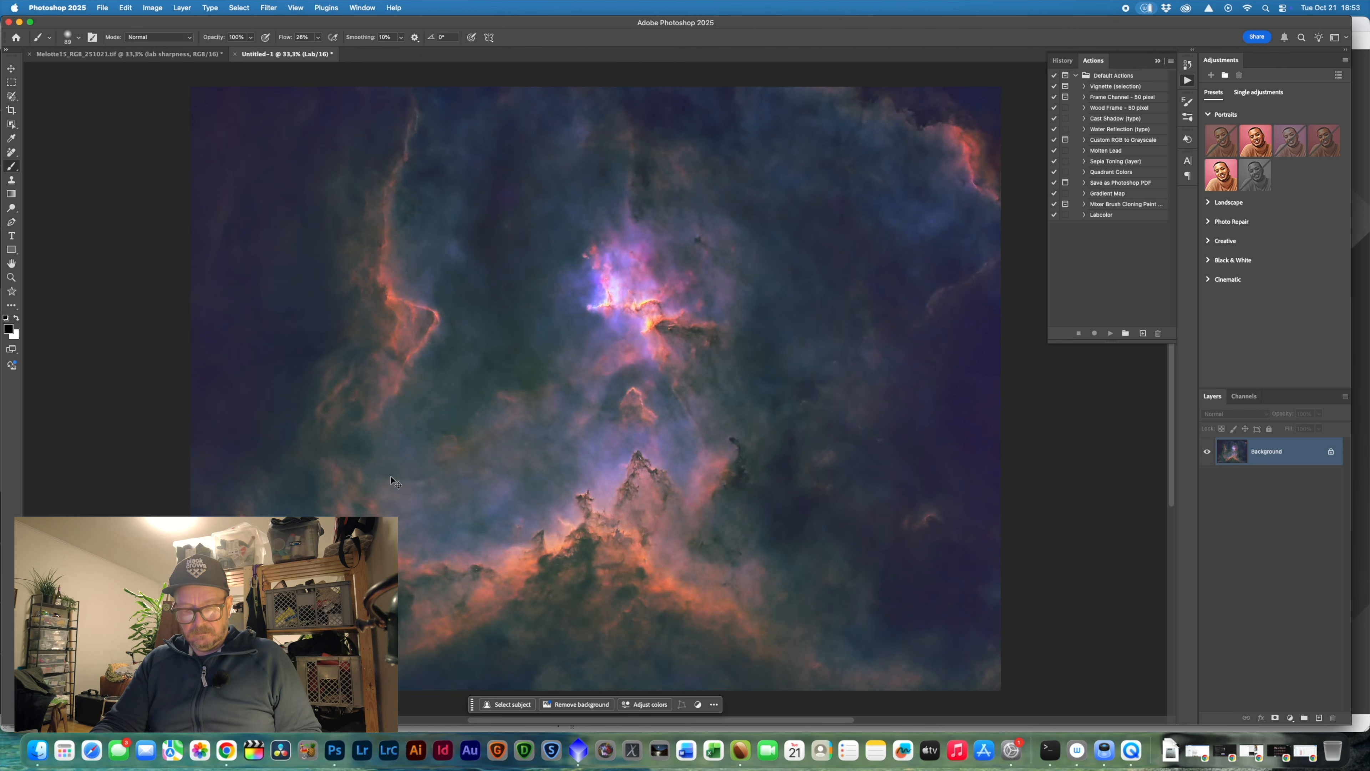
# - Copy the entire flattened Lab image and paste it into Melotte15_RGB_251021.tif directly above the lab sharpness layer
pyautogui.press('super+a')
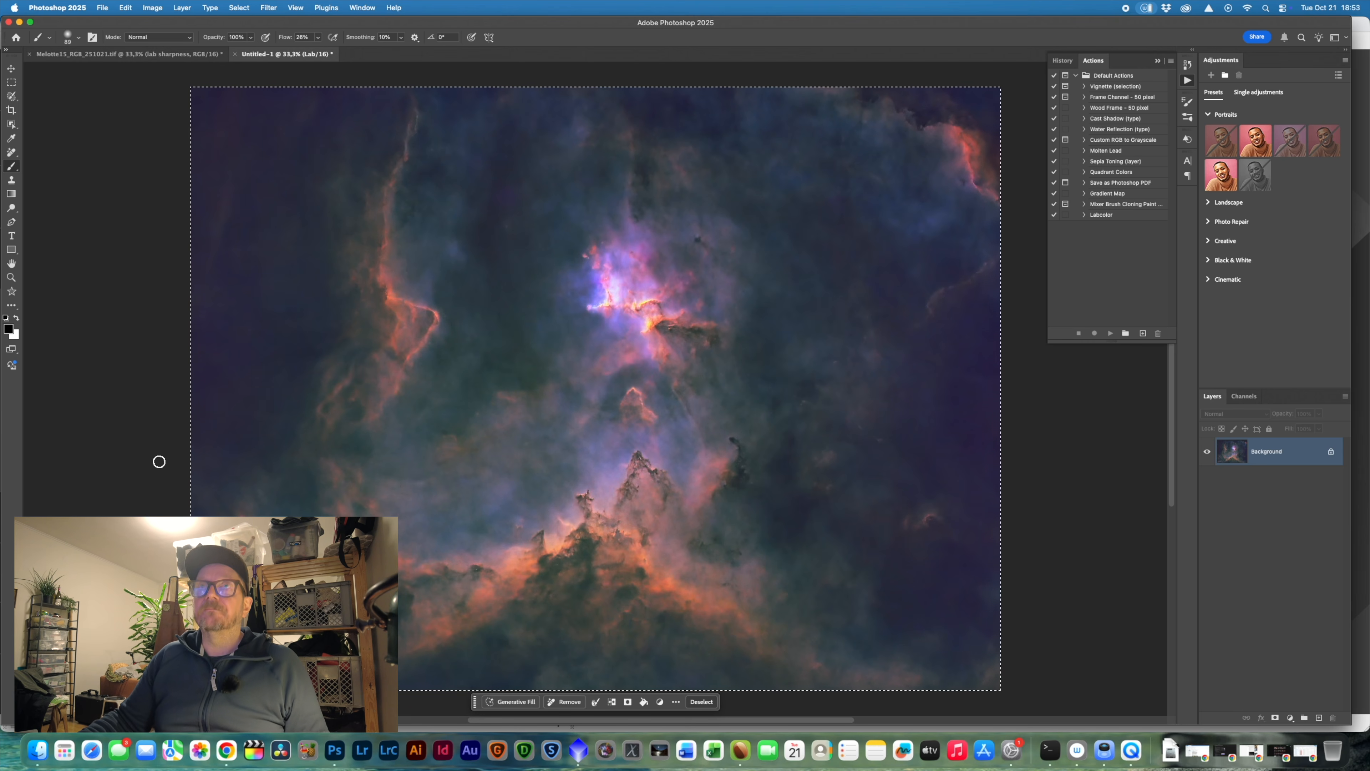
pyautogui.click(168, 53)
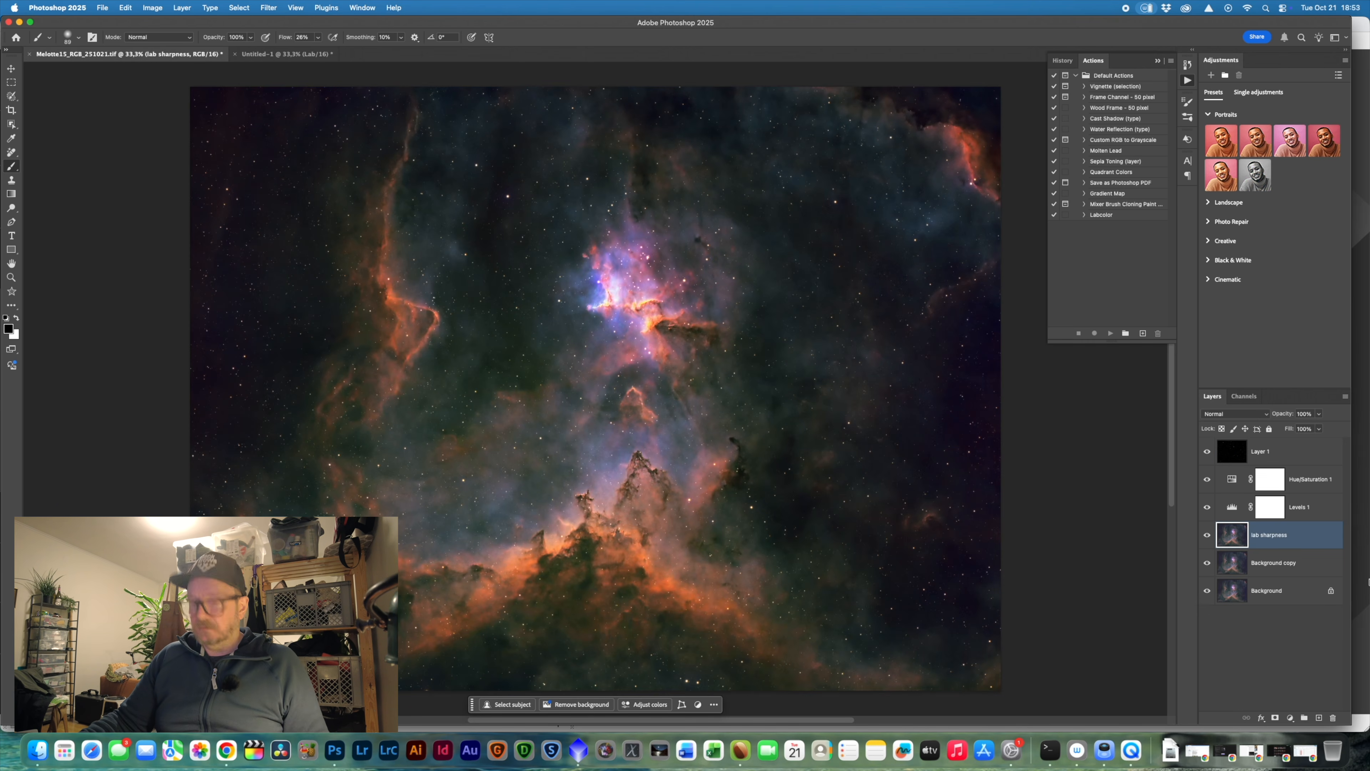
pyautogui.press('super+v')
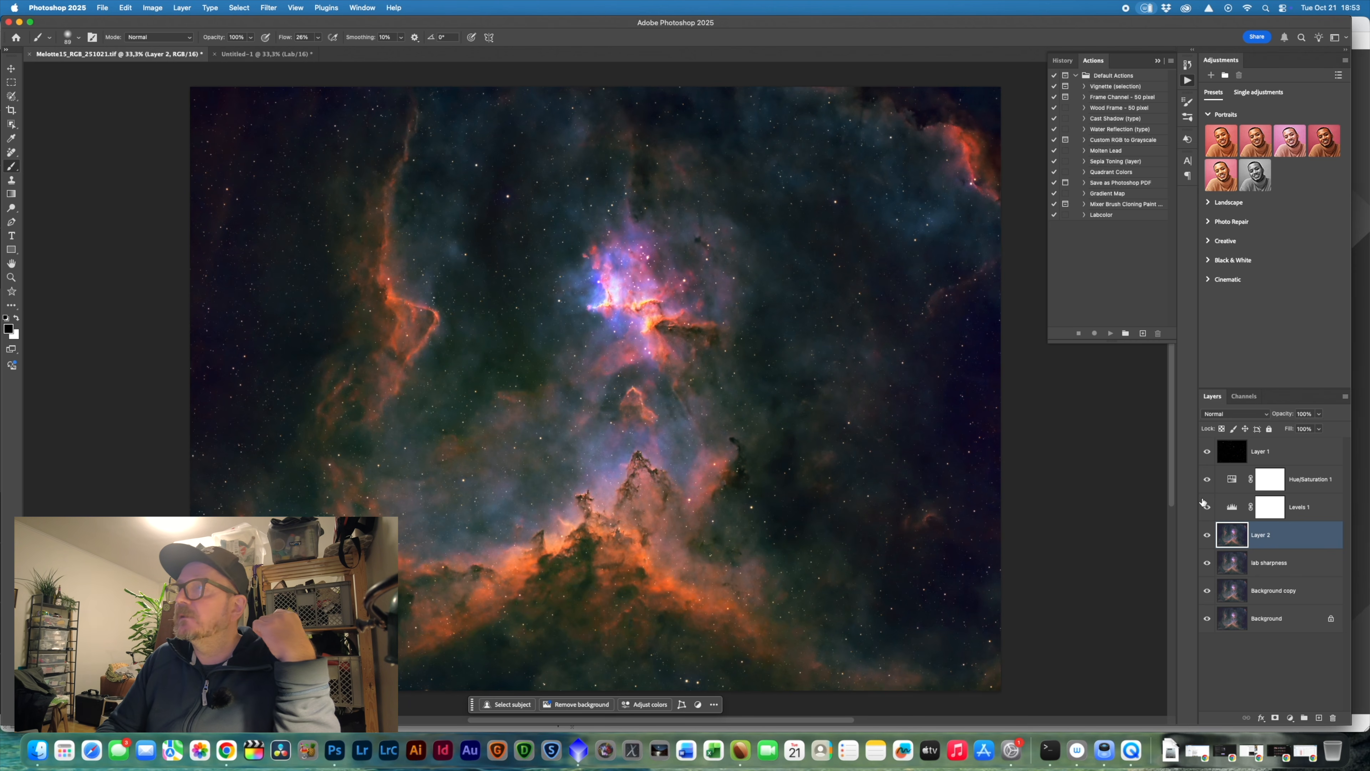
# - Compare the composite with and without the newly pasted Lab color layer by toggling its visibility
pyautogui.click(1207, 534)
pyautogui.click(1207, 534)
pyautogui.click(1207, 534)
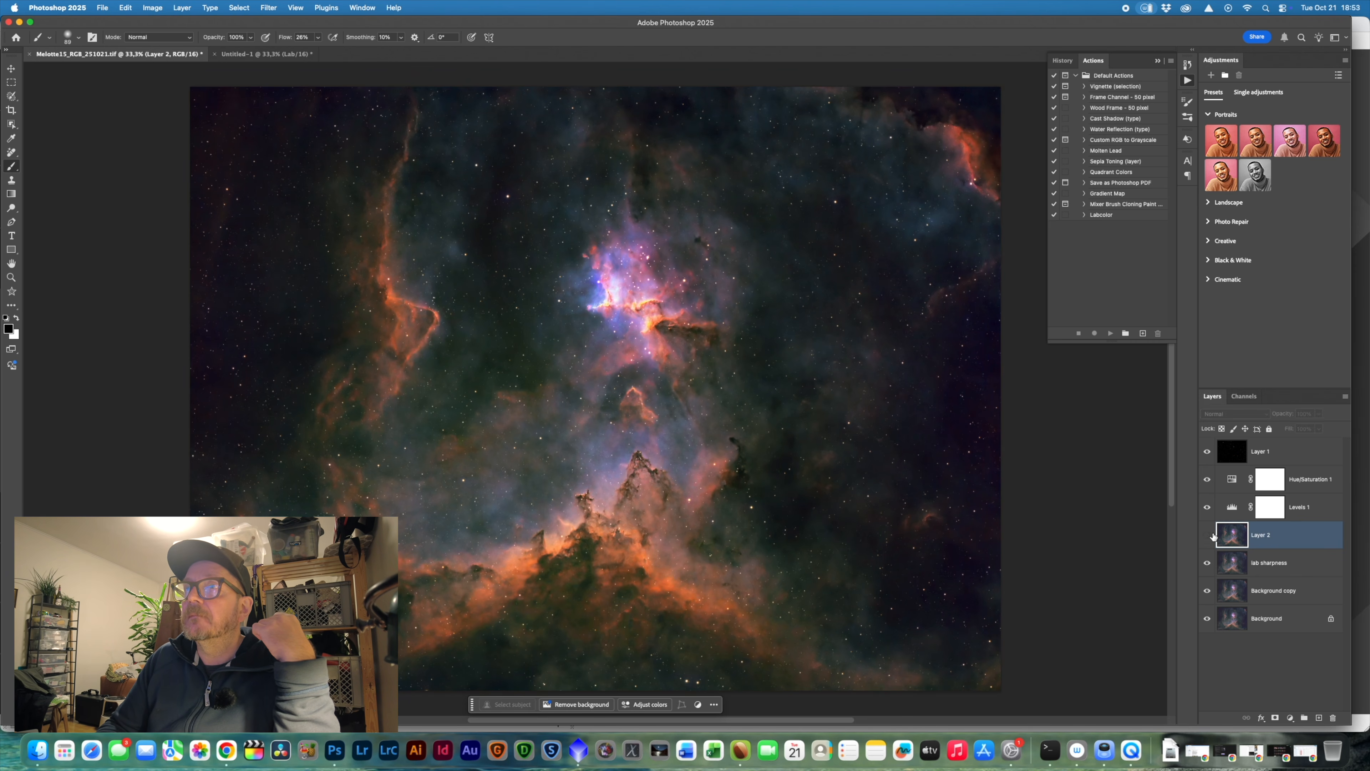
pyautogui.click(1208, 535)
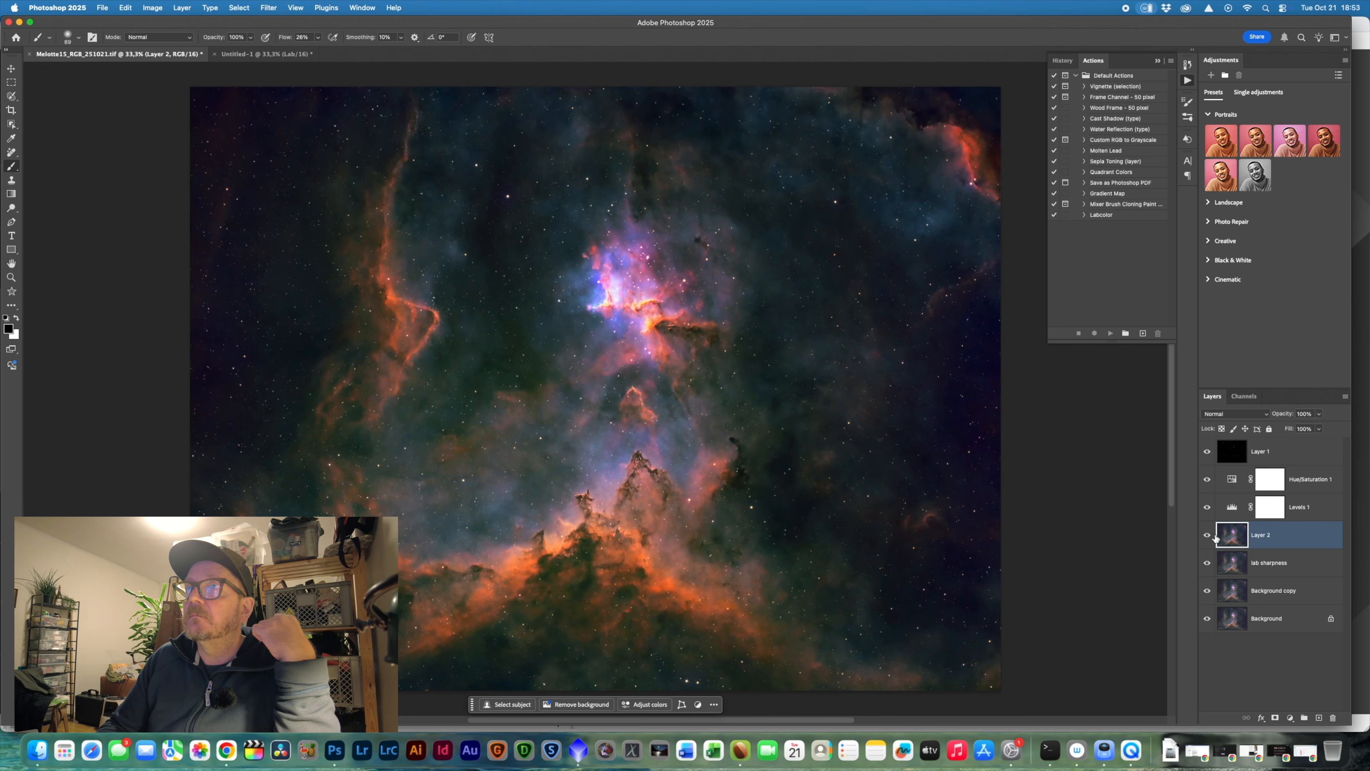
pyautogui.click(1208, 536)
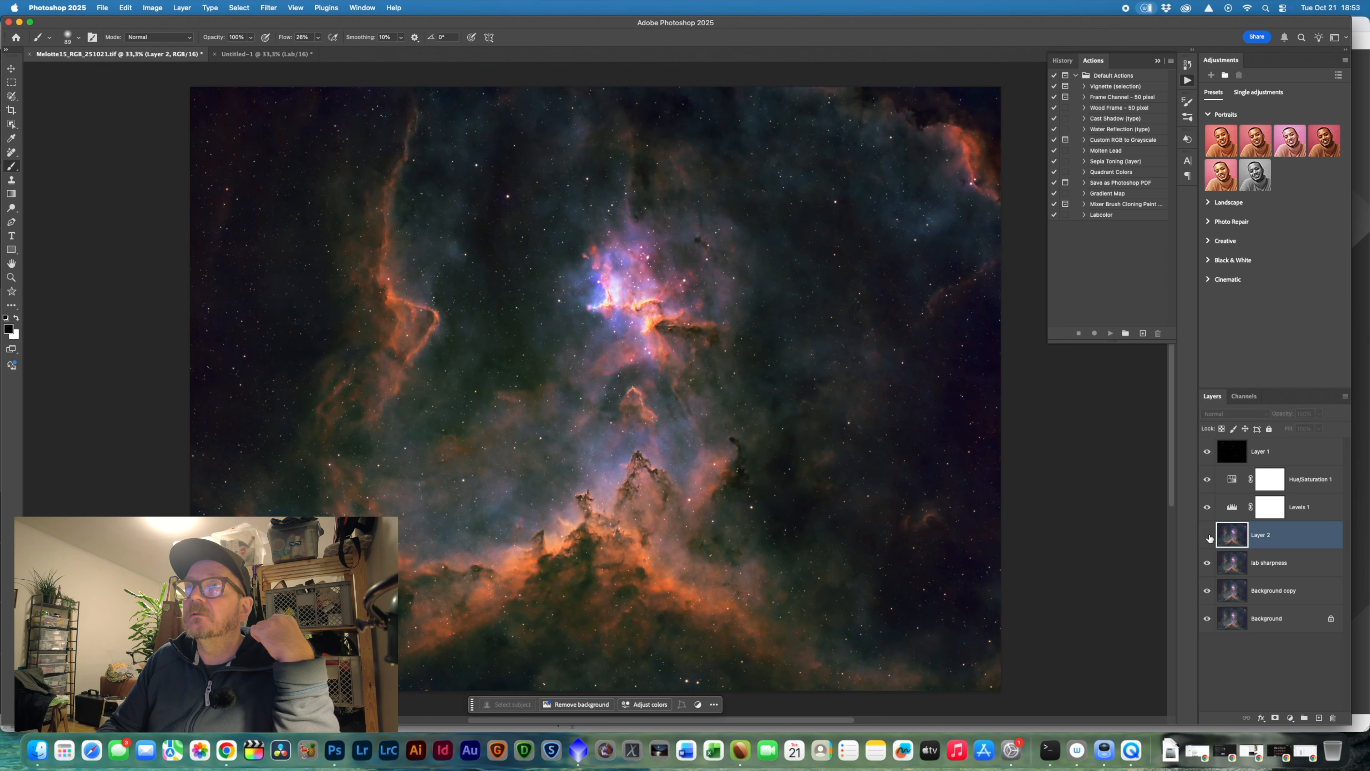
pyautogui.click(1208, 536)
pyautogui.click(1208, 536)
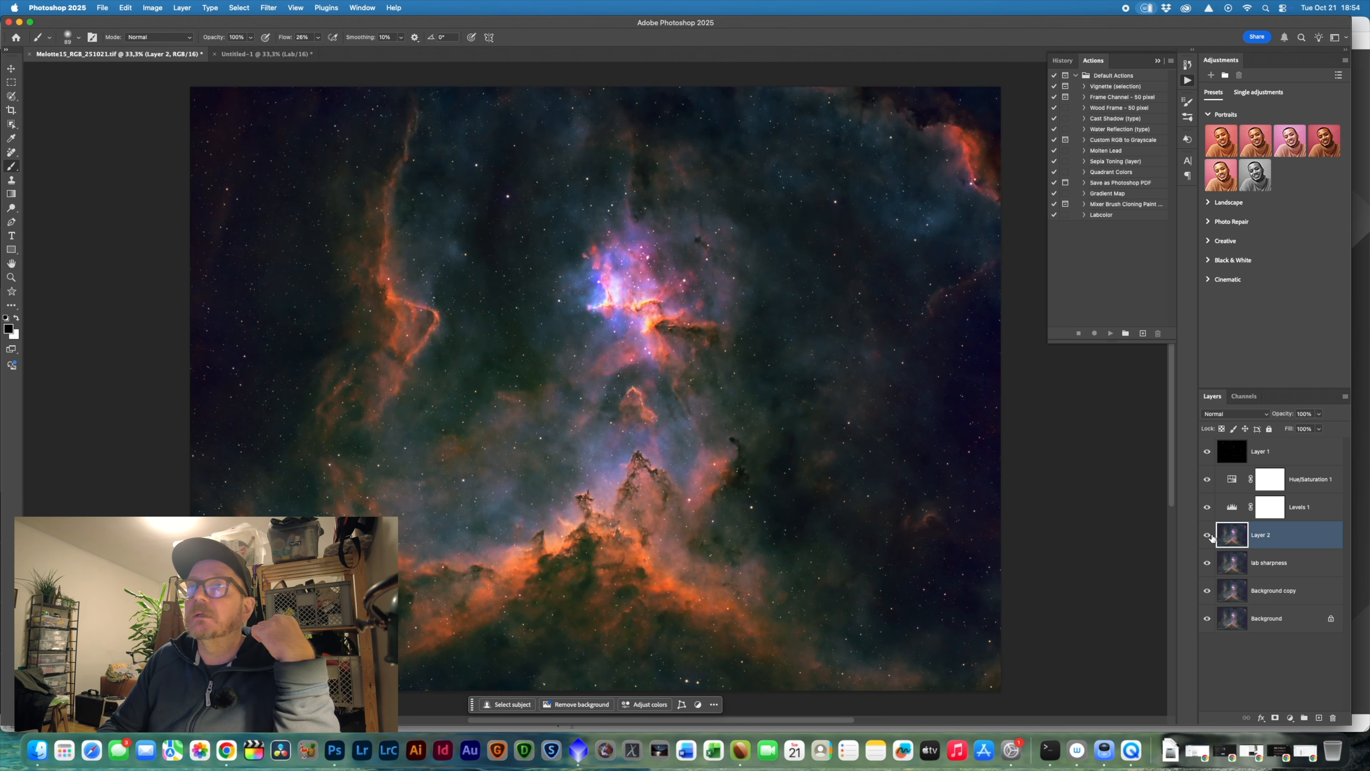
# - Reduce the opacity of Layer 2 to 60%, checking its color effect by toggling the layer's visibility
pyautogui.click(1319, 413)
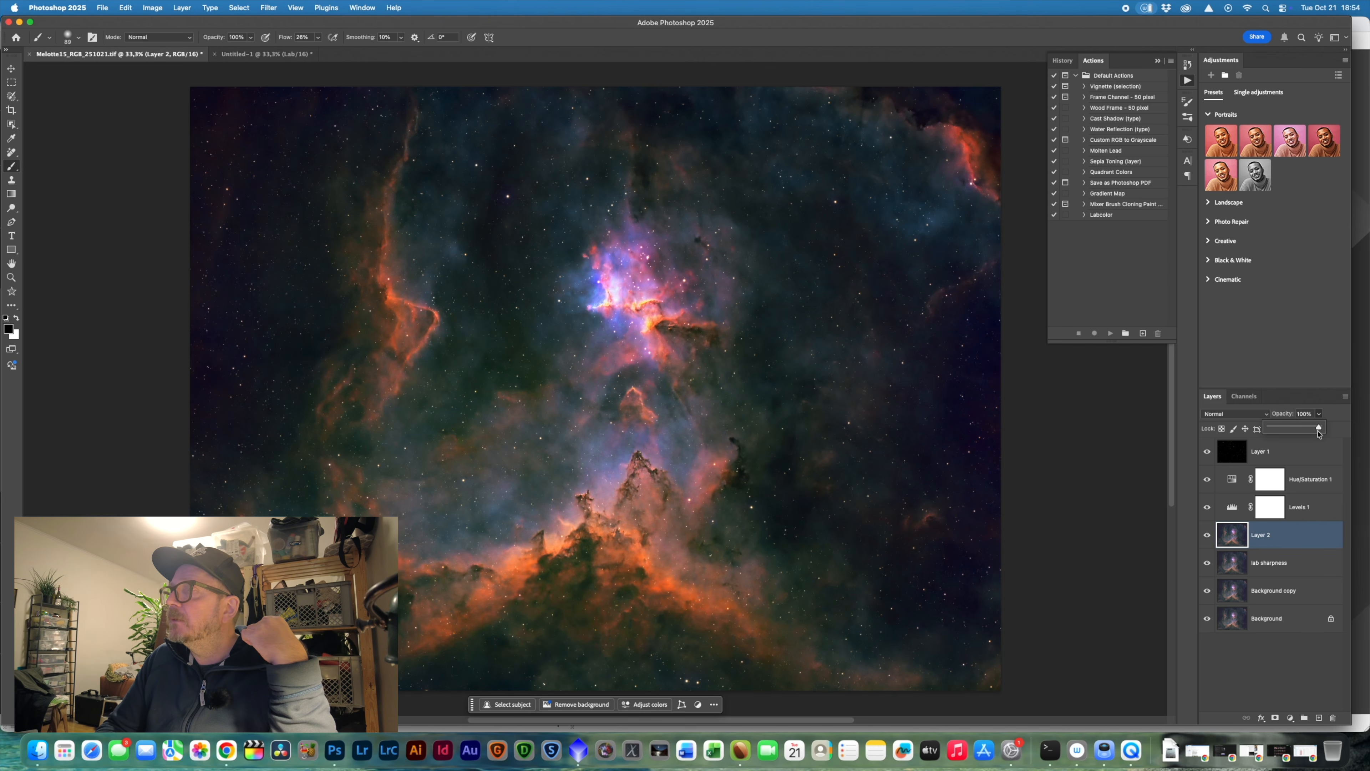
pyautogui.moveTo(1321, 428); pyautogui.dragTo(1299, 430)
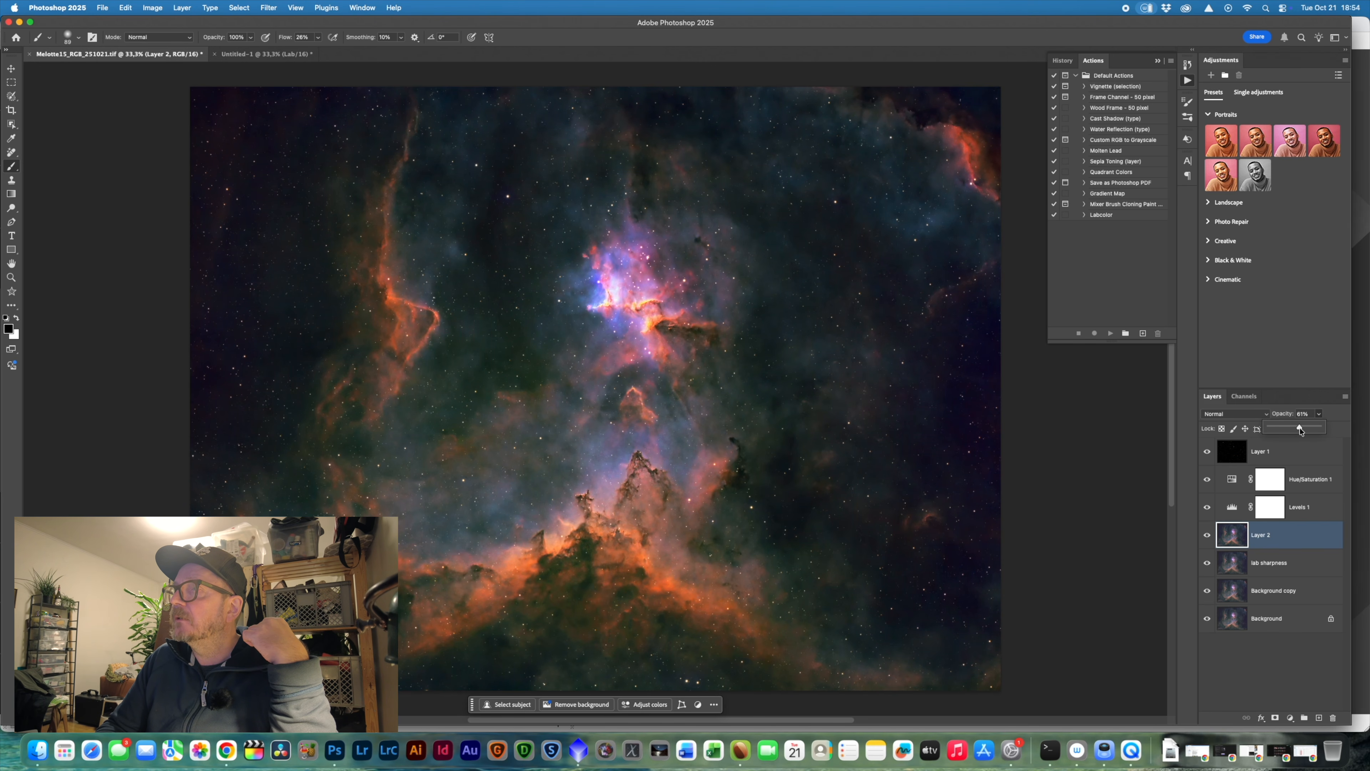
pyautogui.click(1208, 536)
pyautogui.click(1208, 535)
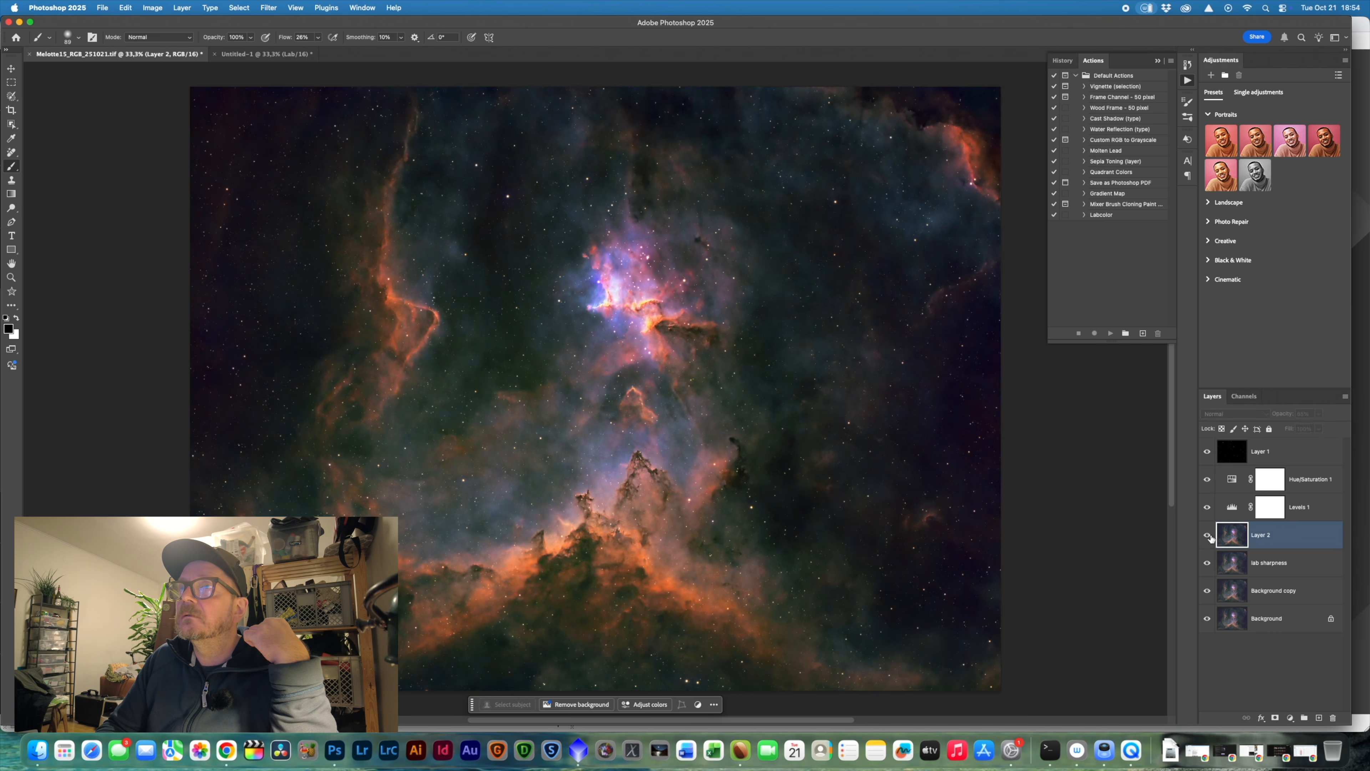
pyautogui.click(1208, 536)
pyautogui.click(1208, 535)
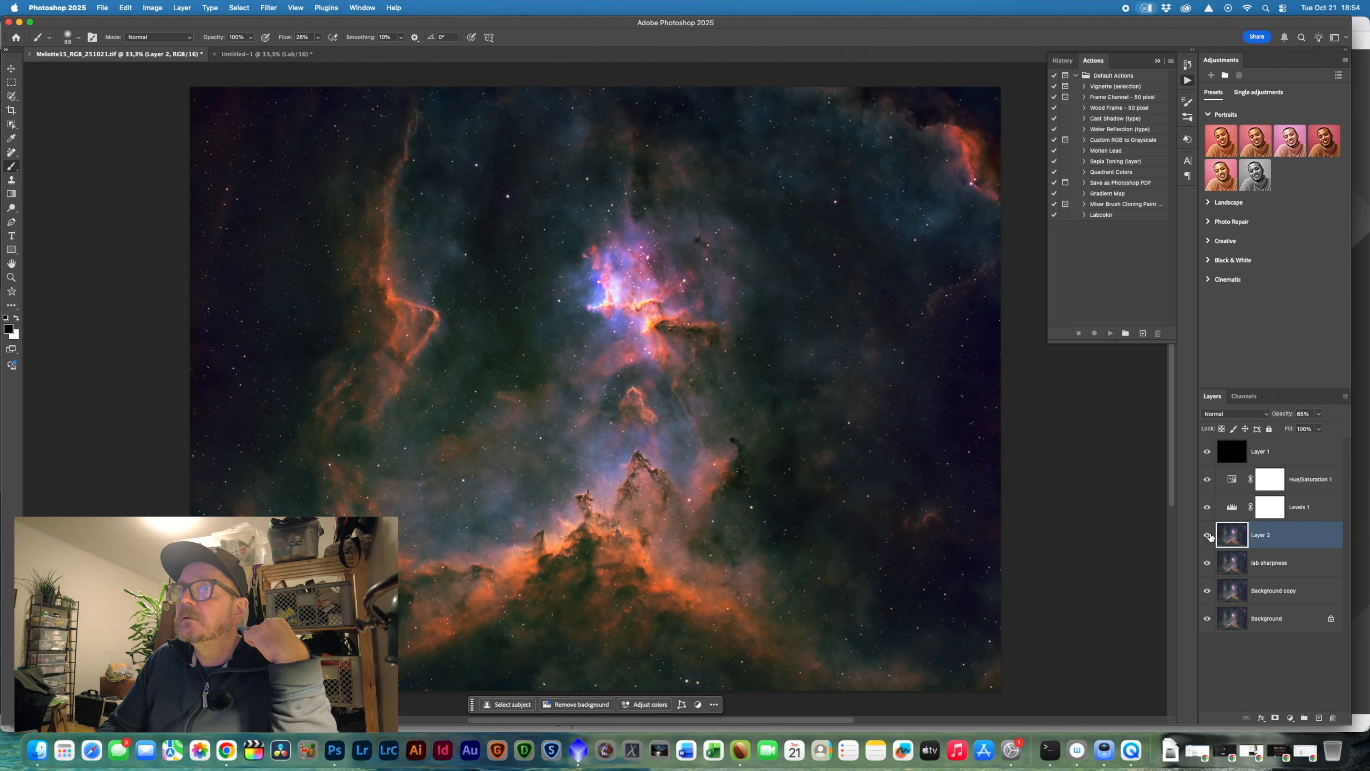
pyautogui.click(1209, 536)
pyautogui.click(1208, 536)
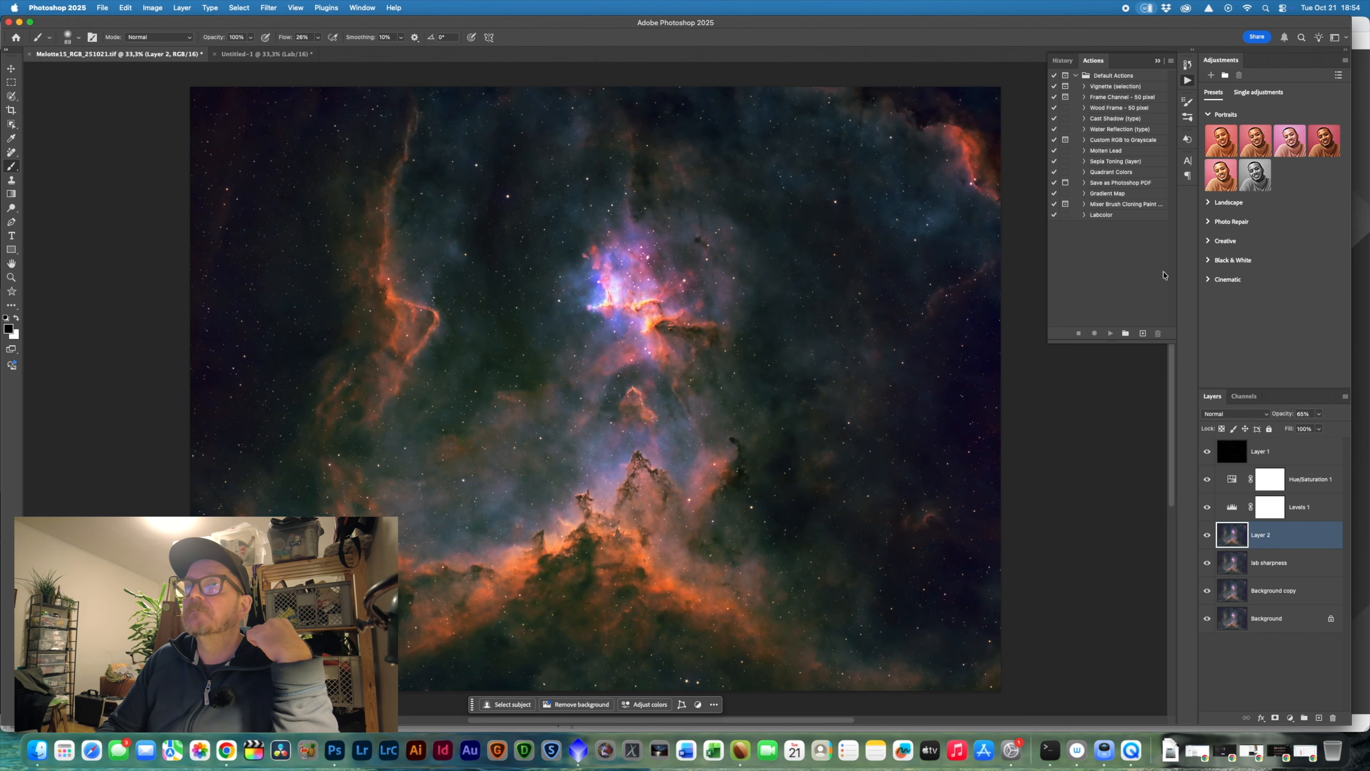
pyautogui.click(1320, 415)
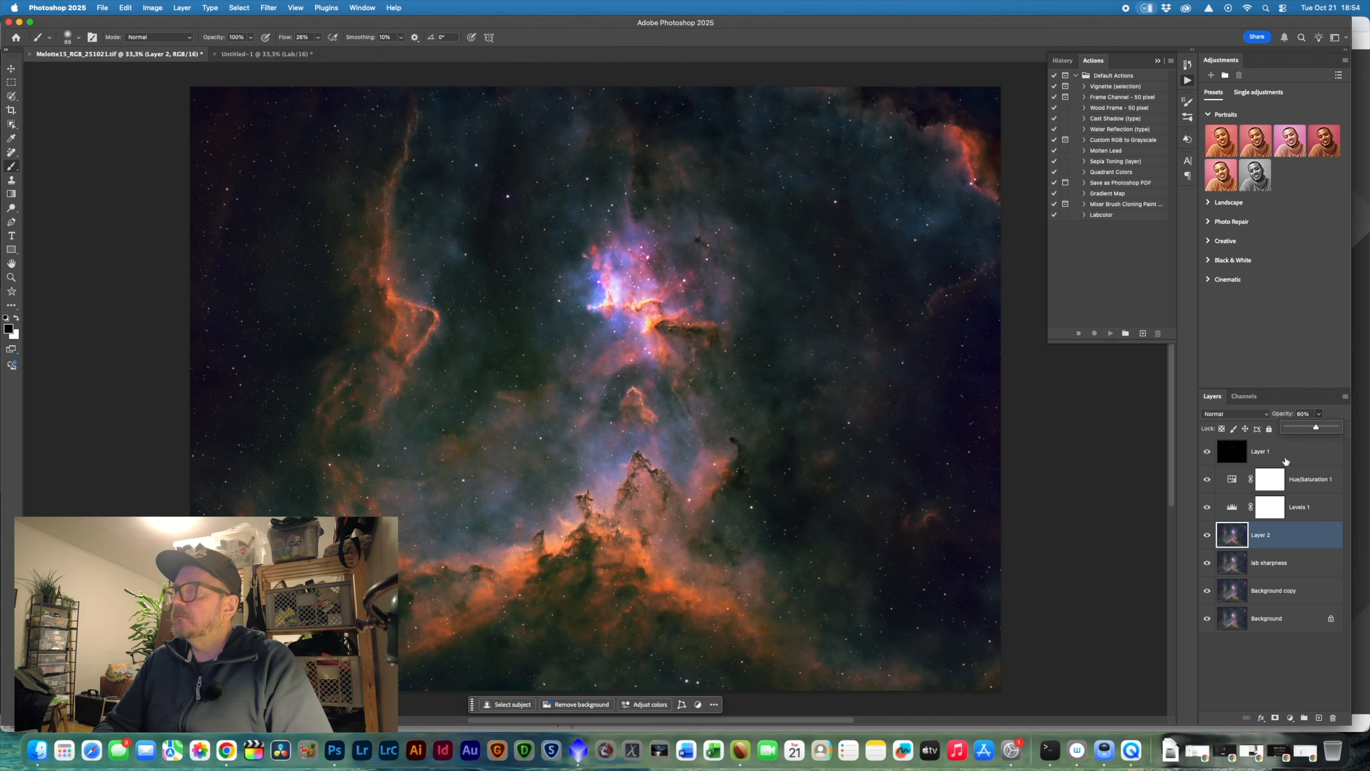
# - Add a Color Balance adjustment layer with the default name above Hue/Saturation 1 and set its tone to Shadows
pyautogui.click(1322, 477)
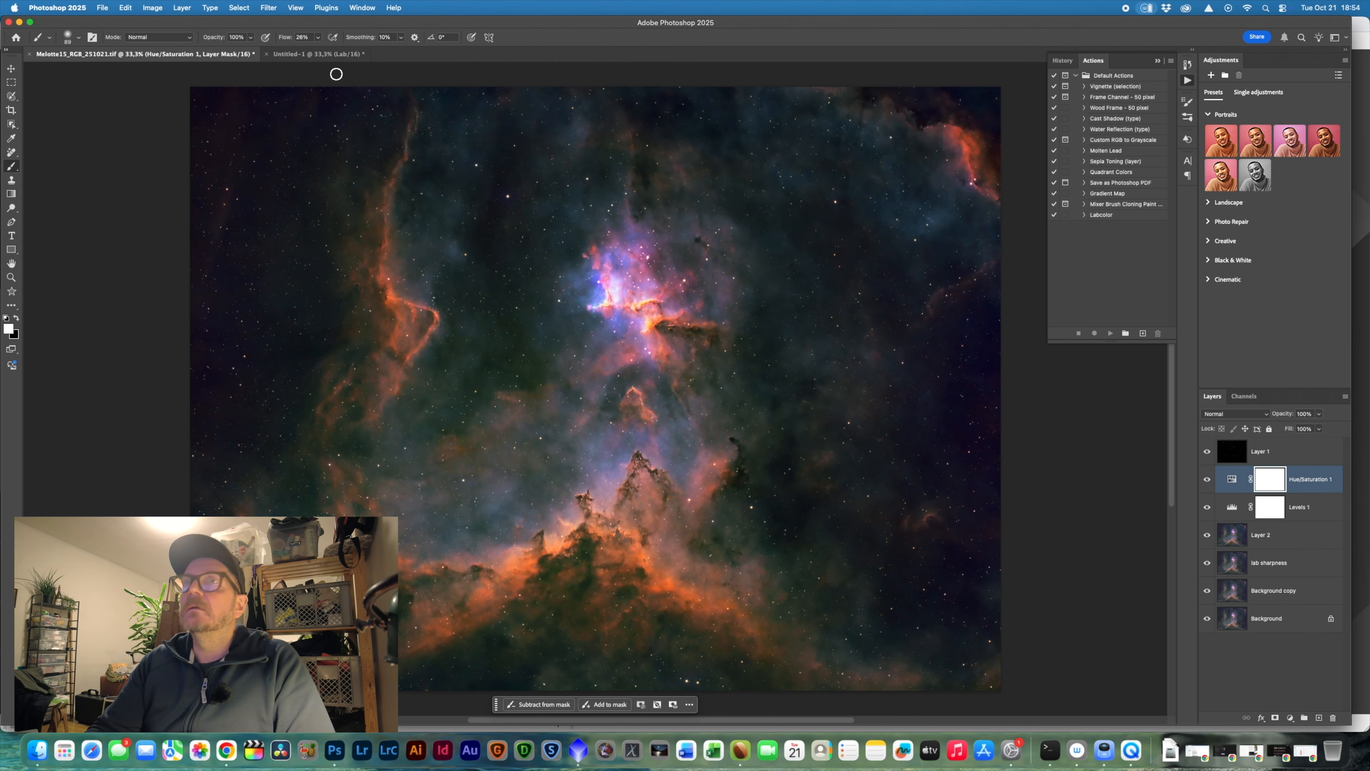
pyautogui.click(182, 7)
pyautogui.moveTo(226, 148)
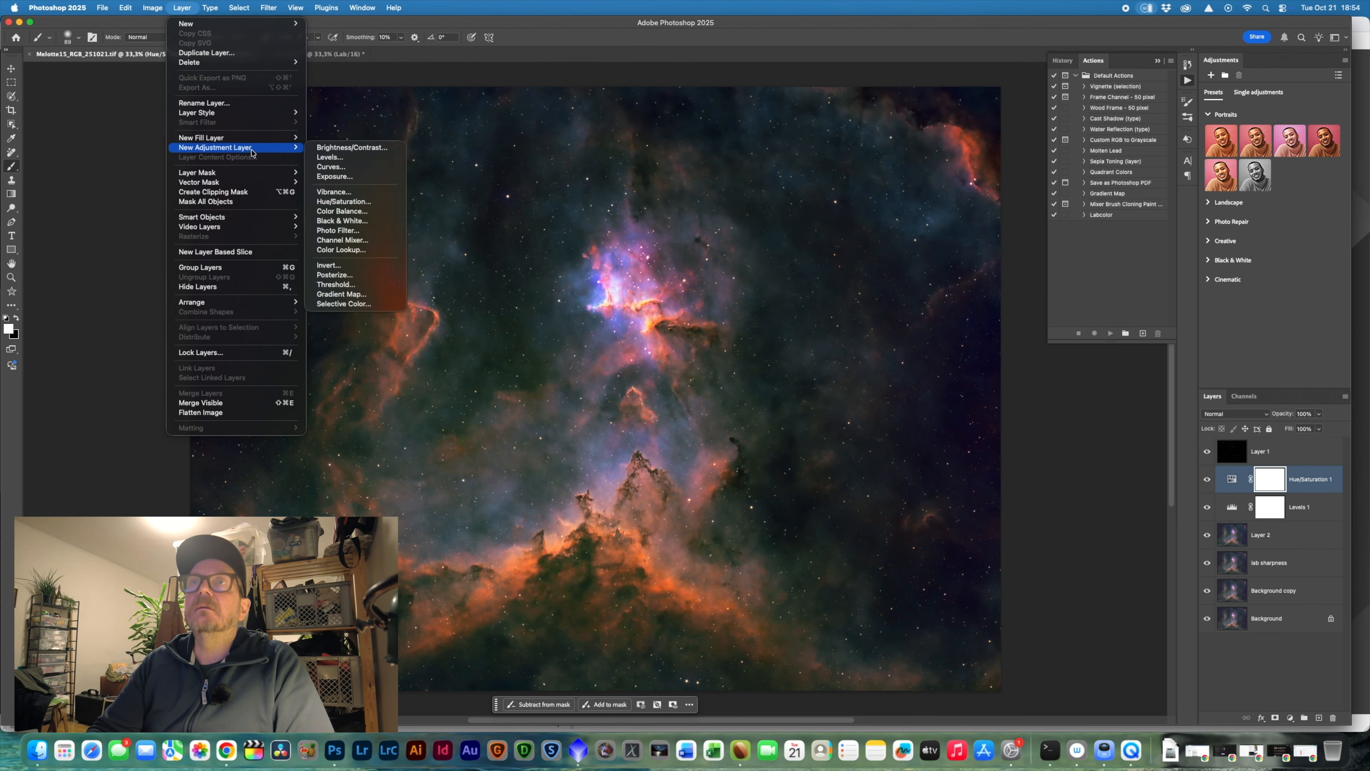
pyautogui.click(358, 211)
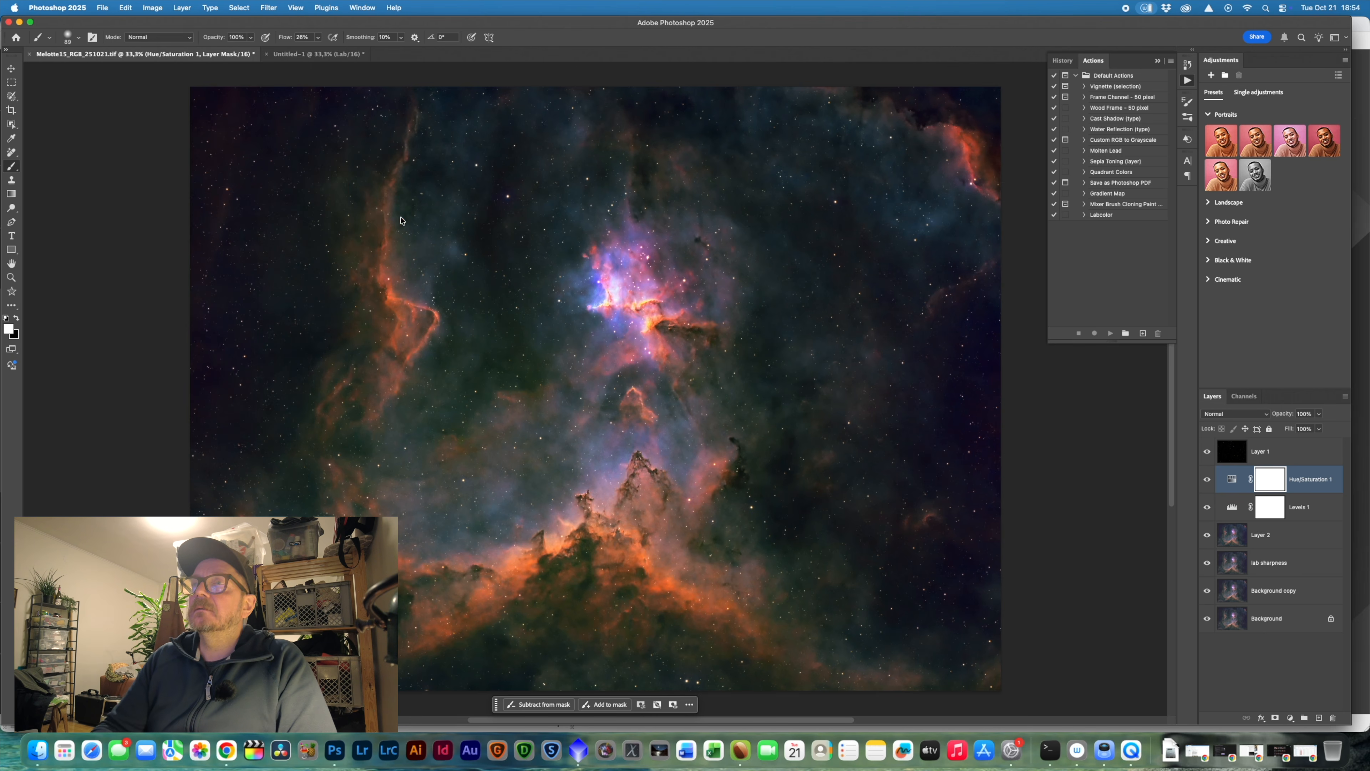
pyautogui.press('Return')
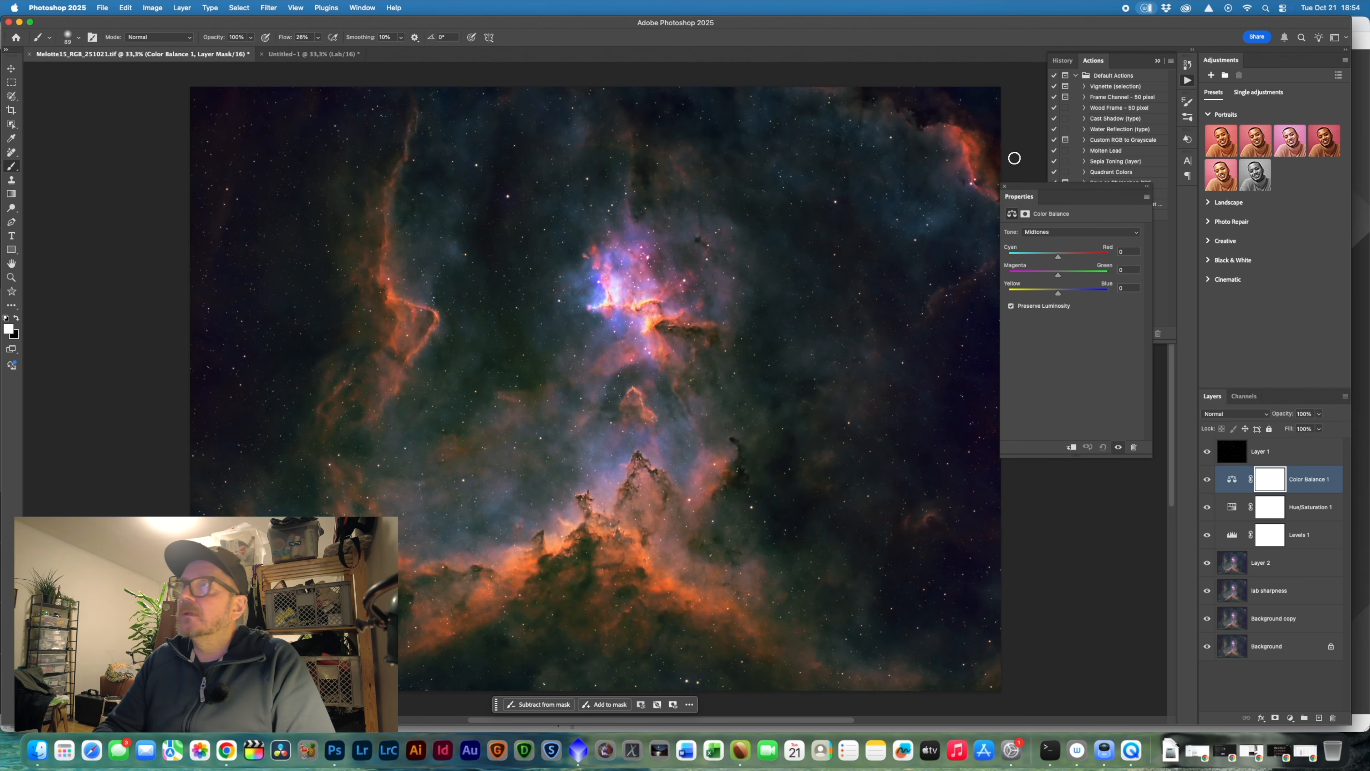
pyautogui.click(1073, 231)
pyautogui.click(1072, 222)
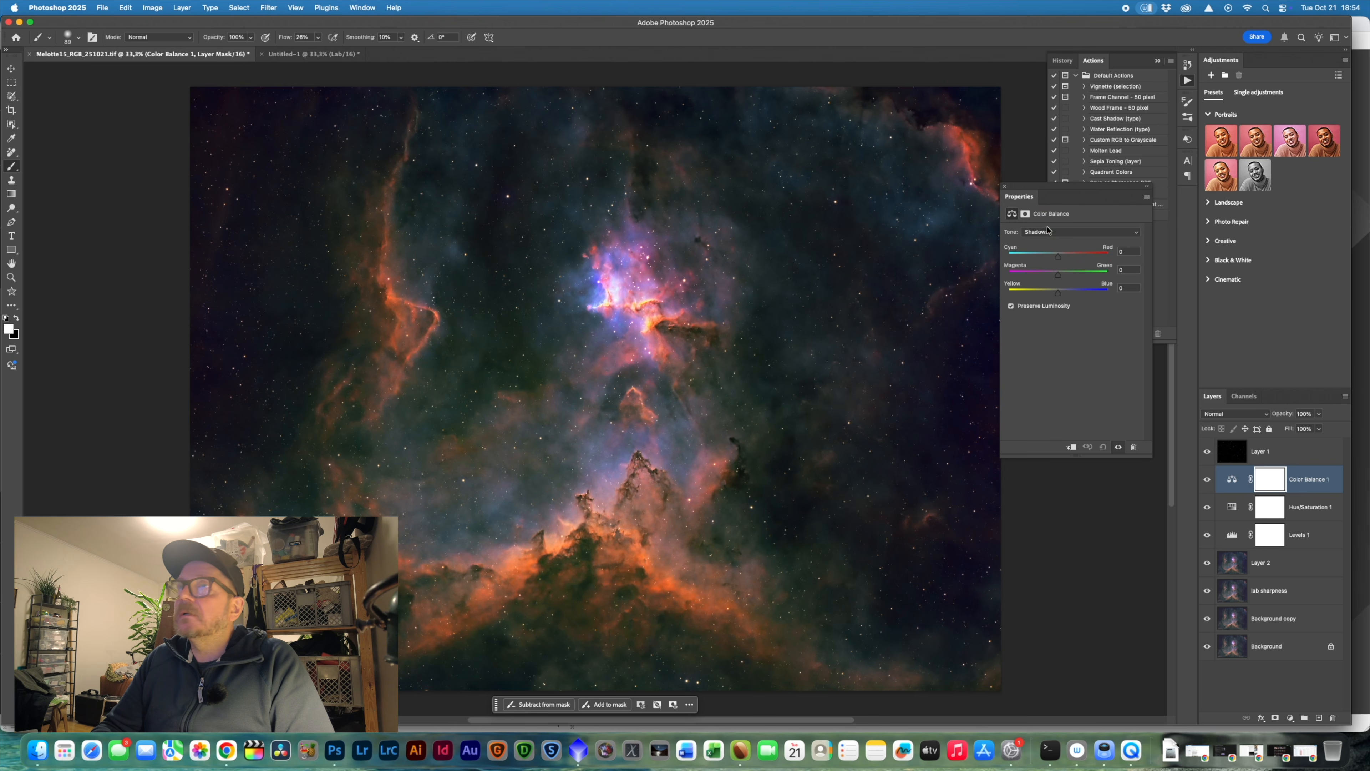
# - In Color Balance 1, set shadows to Cyan–Red -2 and Yellow–Blue -2, and highlights to Cyan–Red +12 and Yellow–Blue -9
pyautogui.moveTo(1058, 293); pyautogui.dragTo(1060, 295)
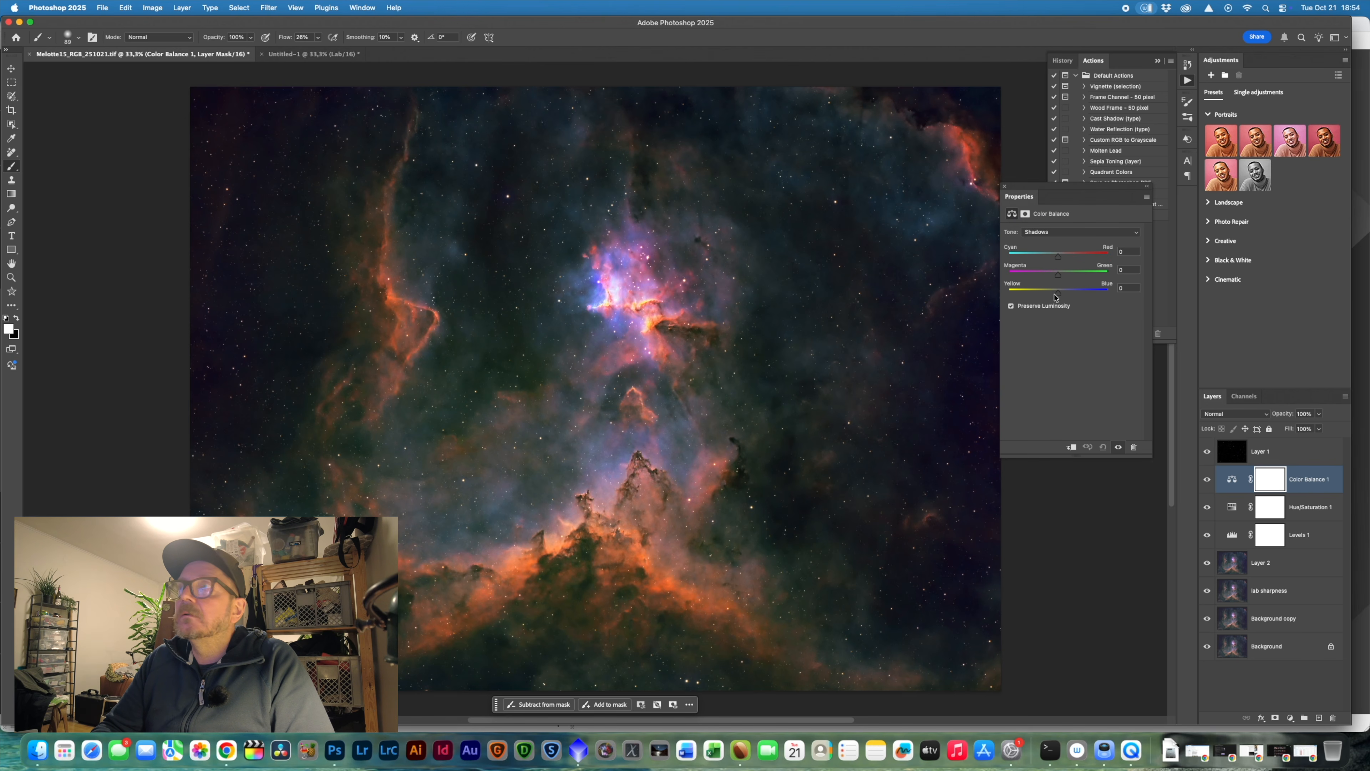
pyautogui.moveTo(1059, 293); pyautogui.dragTo(1059, 294)
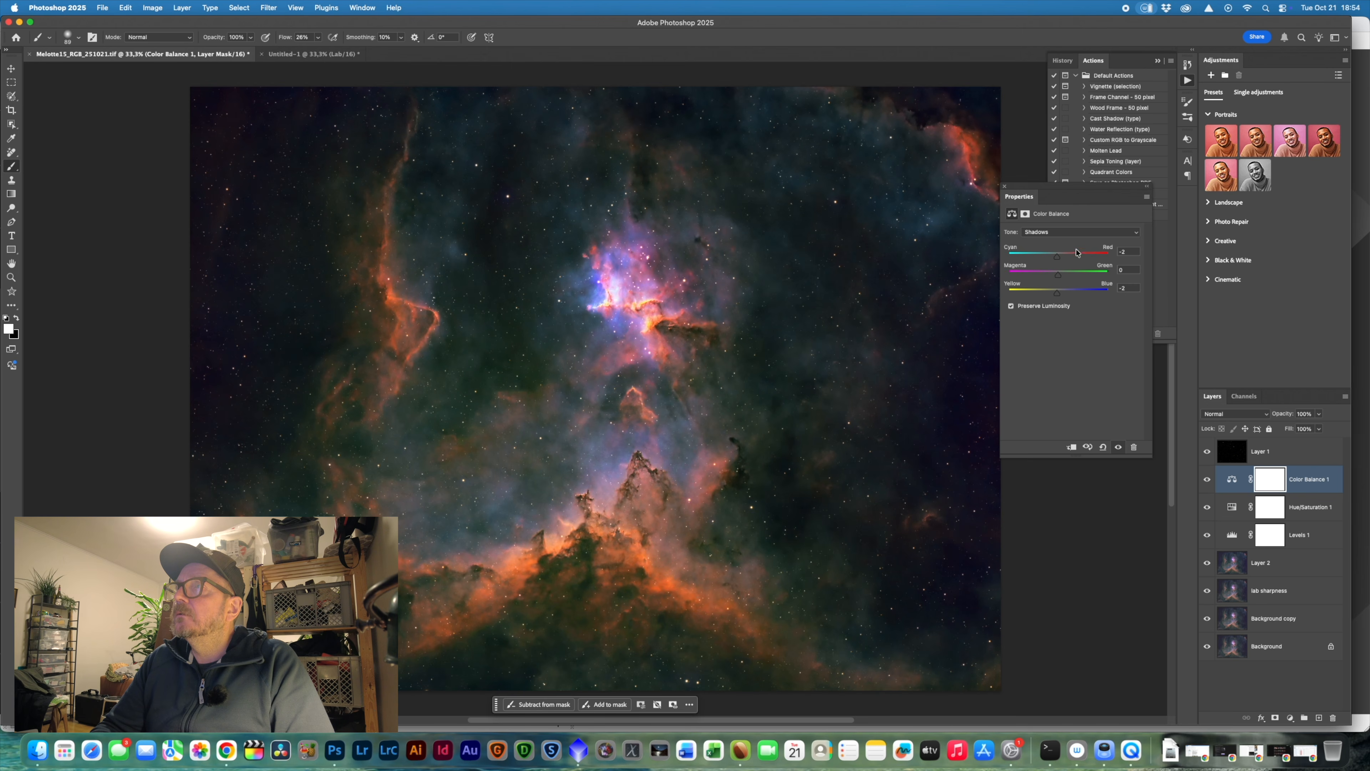
pyautogui.click(1076, 231)
pyautogui.click(1074, 253)
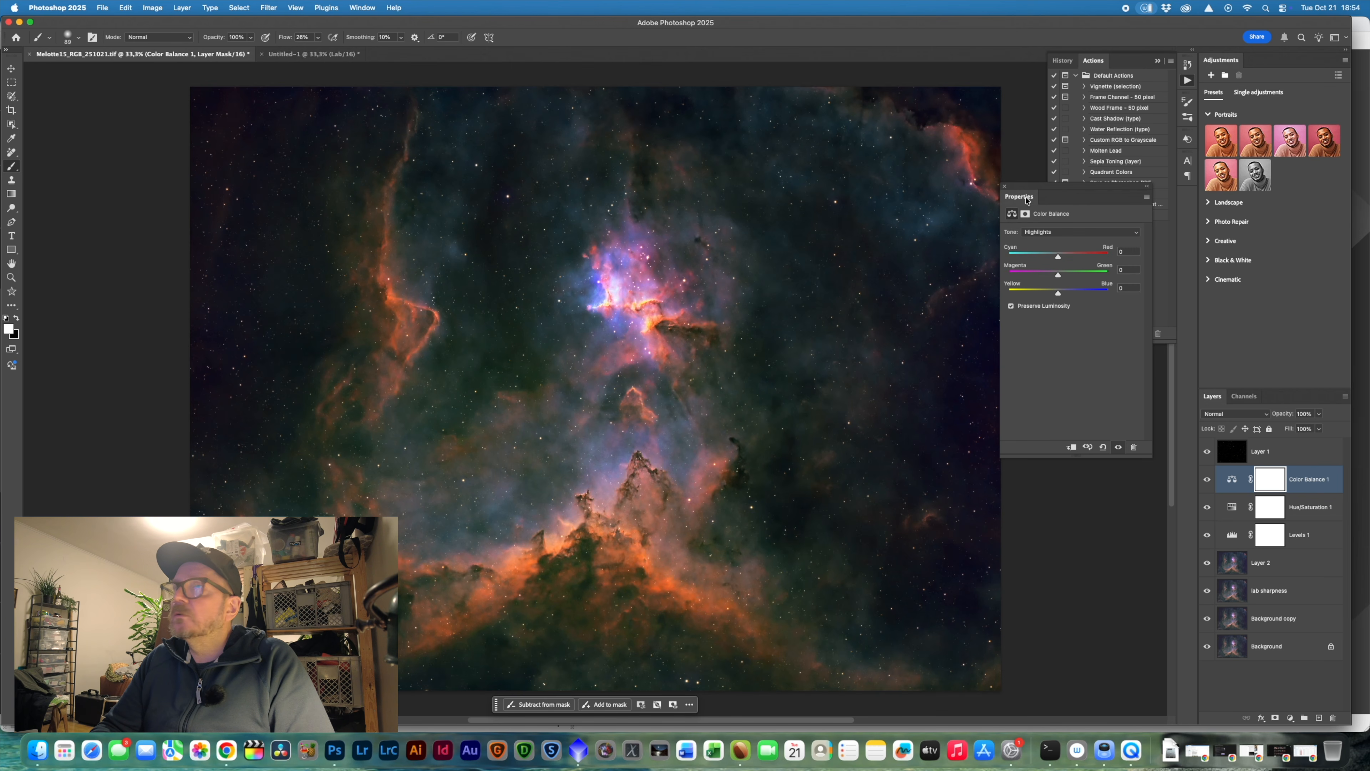
pyautogui.moveTo(1058, 294); pyautogui.dragTo(1052, 294)
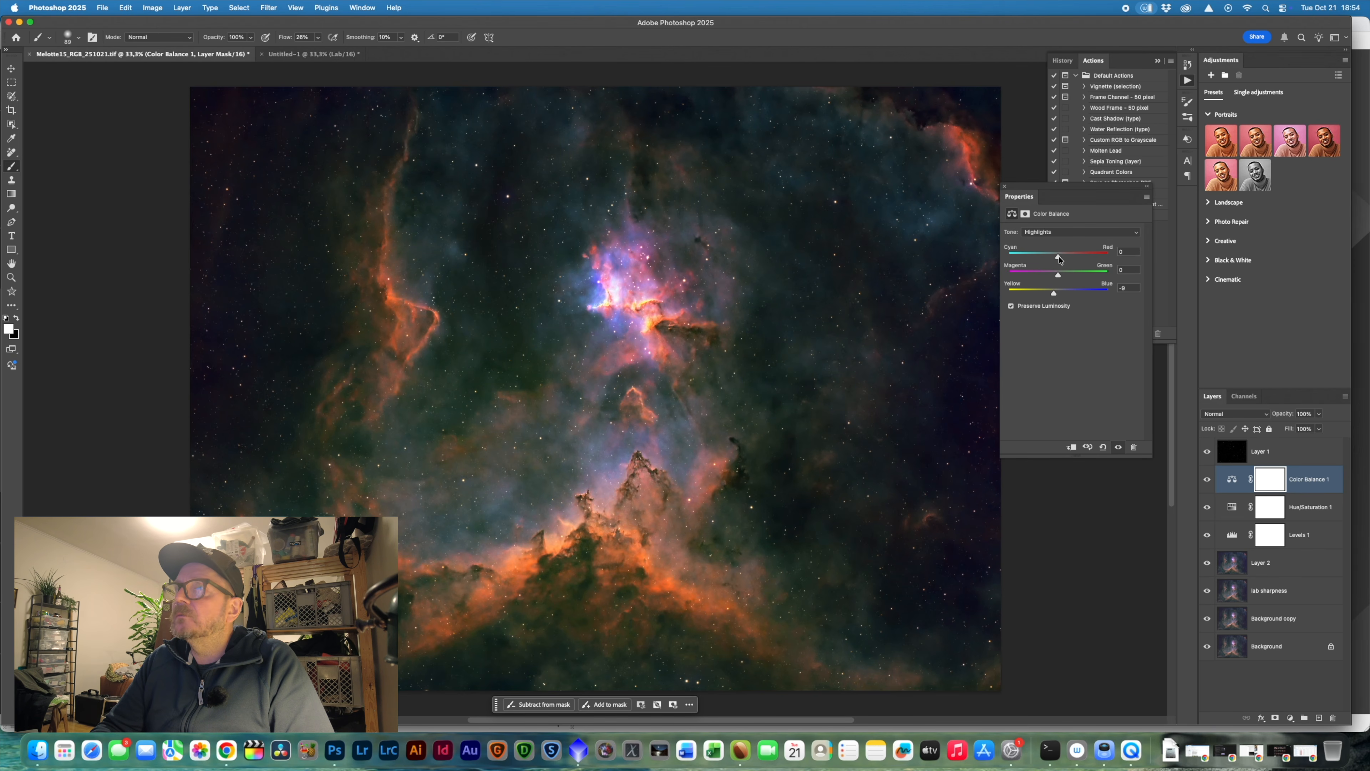
pyautogui.moveTo(1059, 258); pyautogui.dragTo(1067, 258)
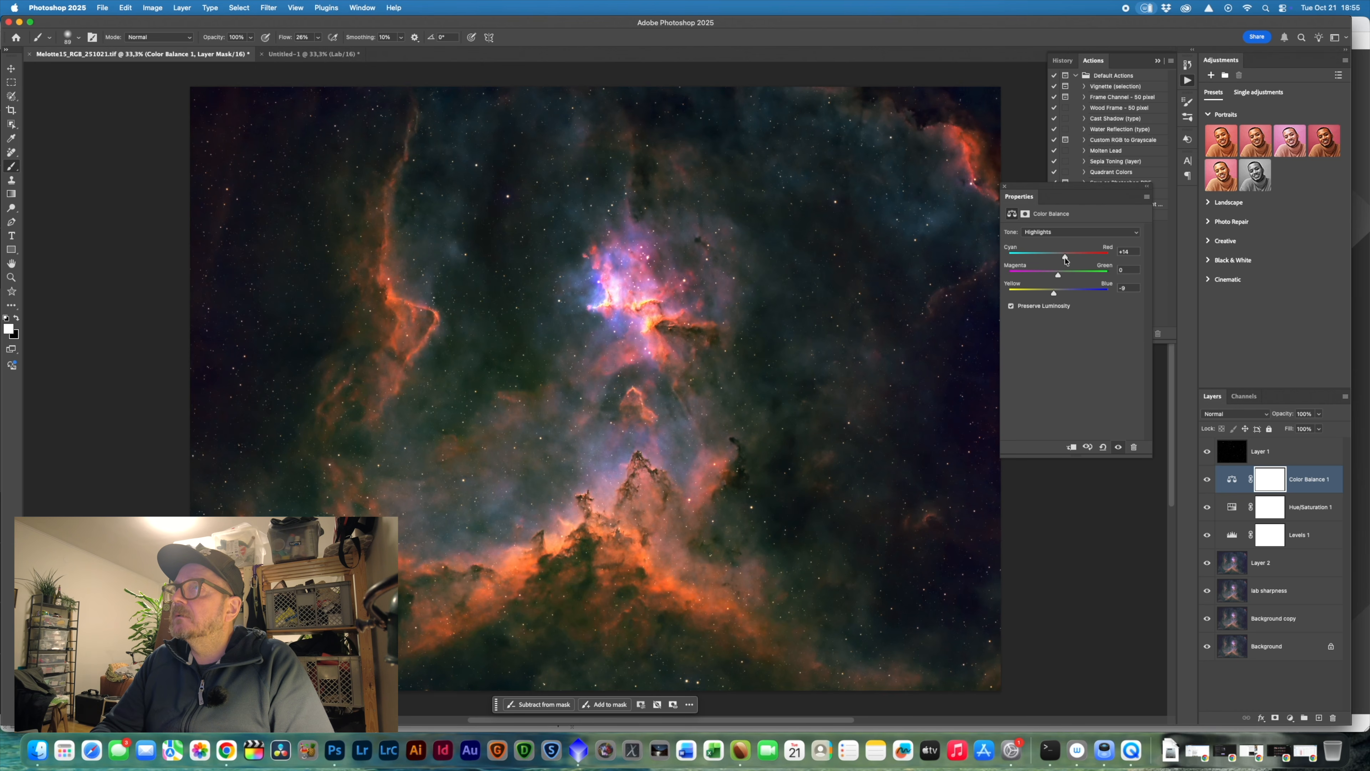
pyautogui.moveTo(1065, 261); pyautogui.dragTo(1062, 263)
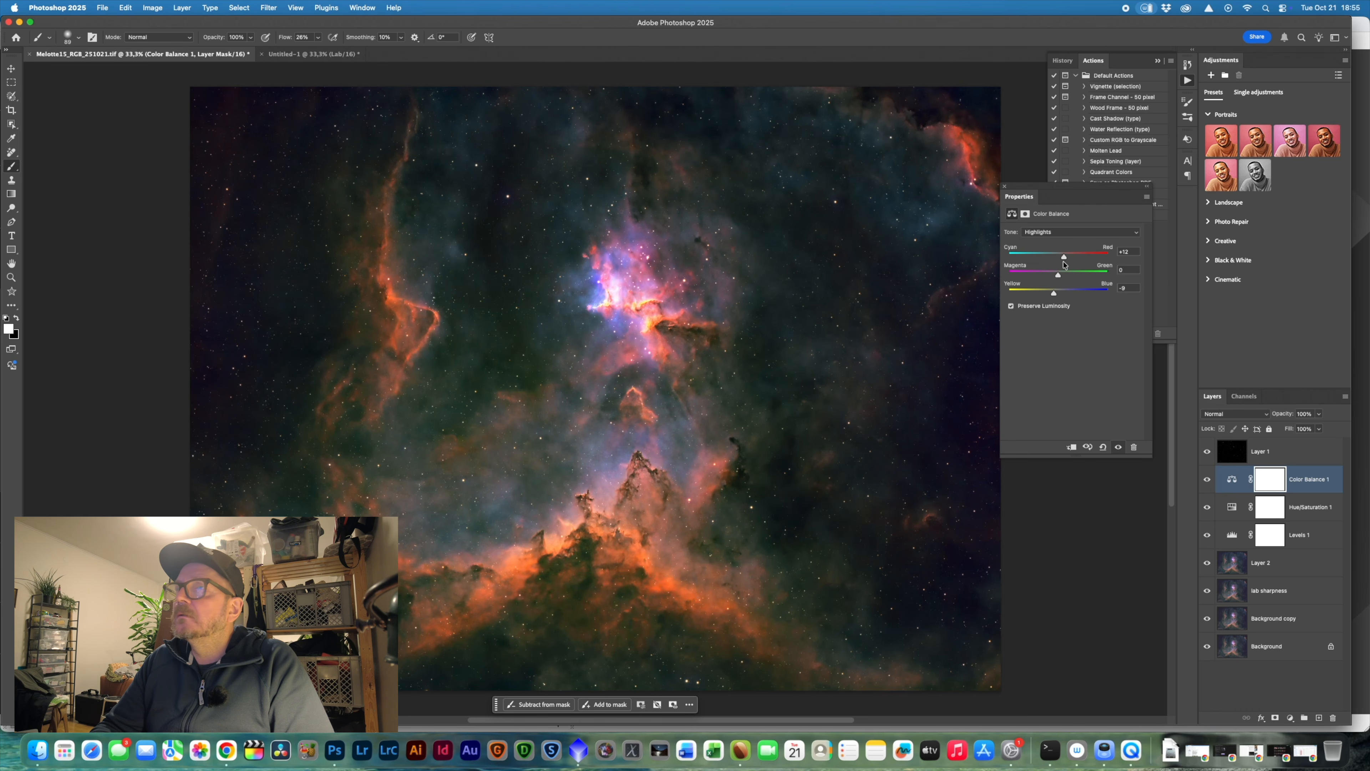
# - Set the Color Balance midtones to Cyan–Red -11 and Yellow–Blue +9, and the shadows' Yellow–Blue to -9, closing the adjustment settings
pyautogui.click(1063, 237)
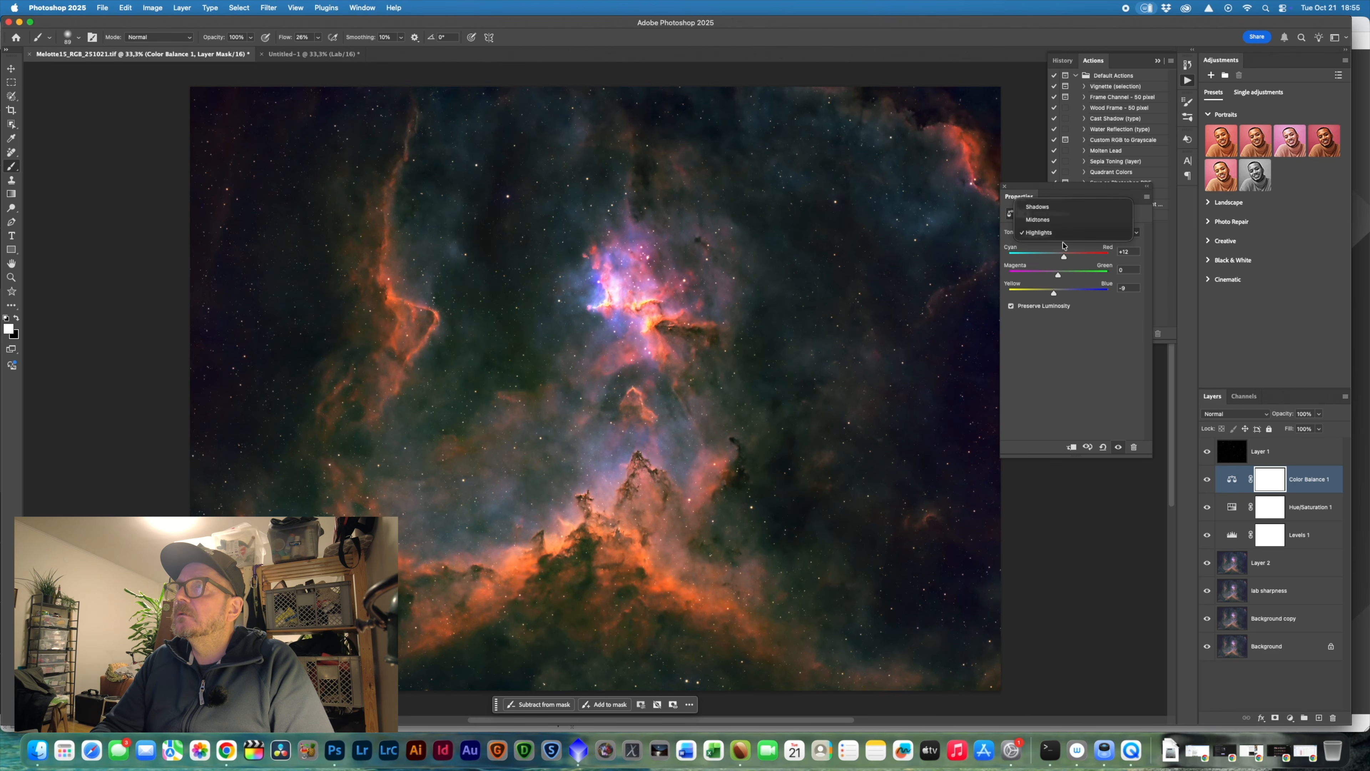
pyautogui.click(1067, 221)
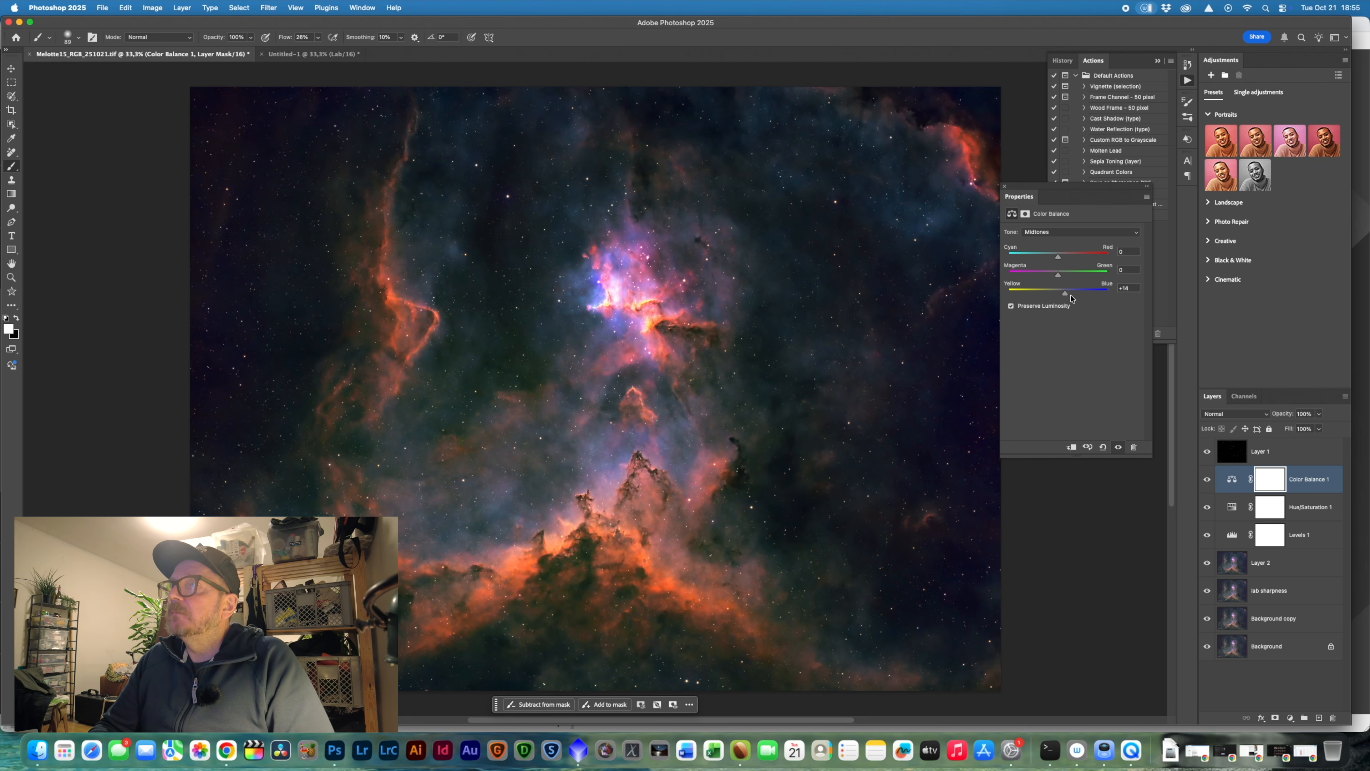
pyautogui.moveTo(1066, 295); pyautogui.dragTo(1057, 260)
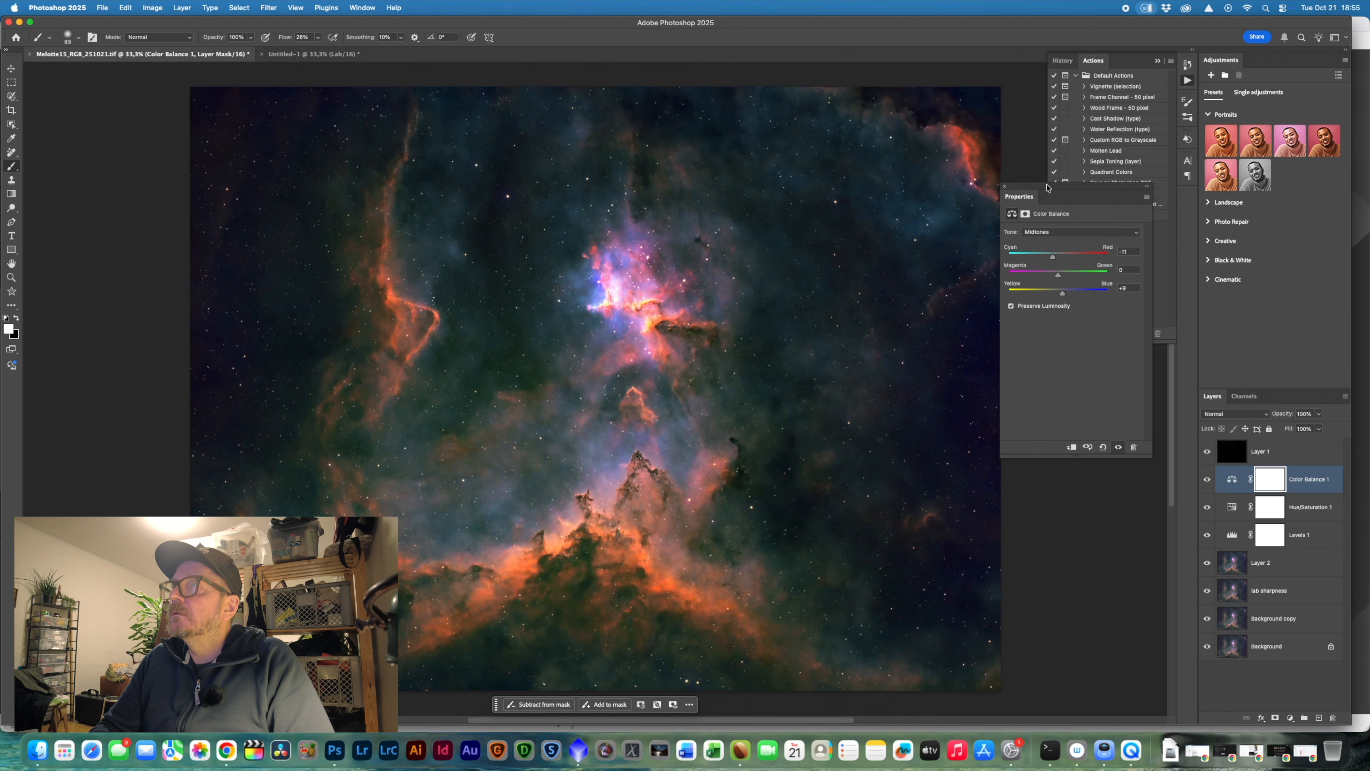
pyautogui.click(1079, 231)
pyautogui.click(1041, 222)
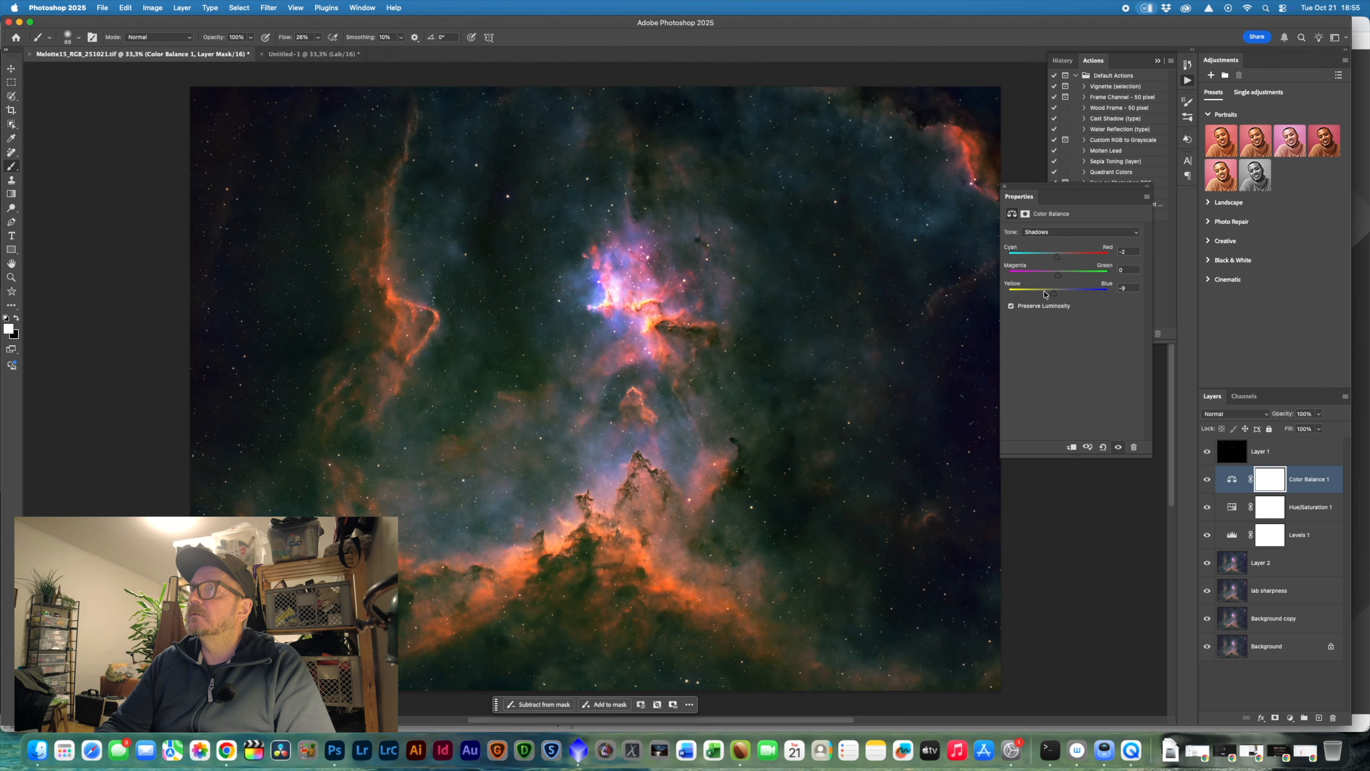
pyautogui.click(1006, 186)
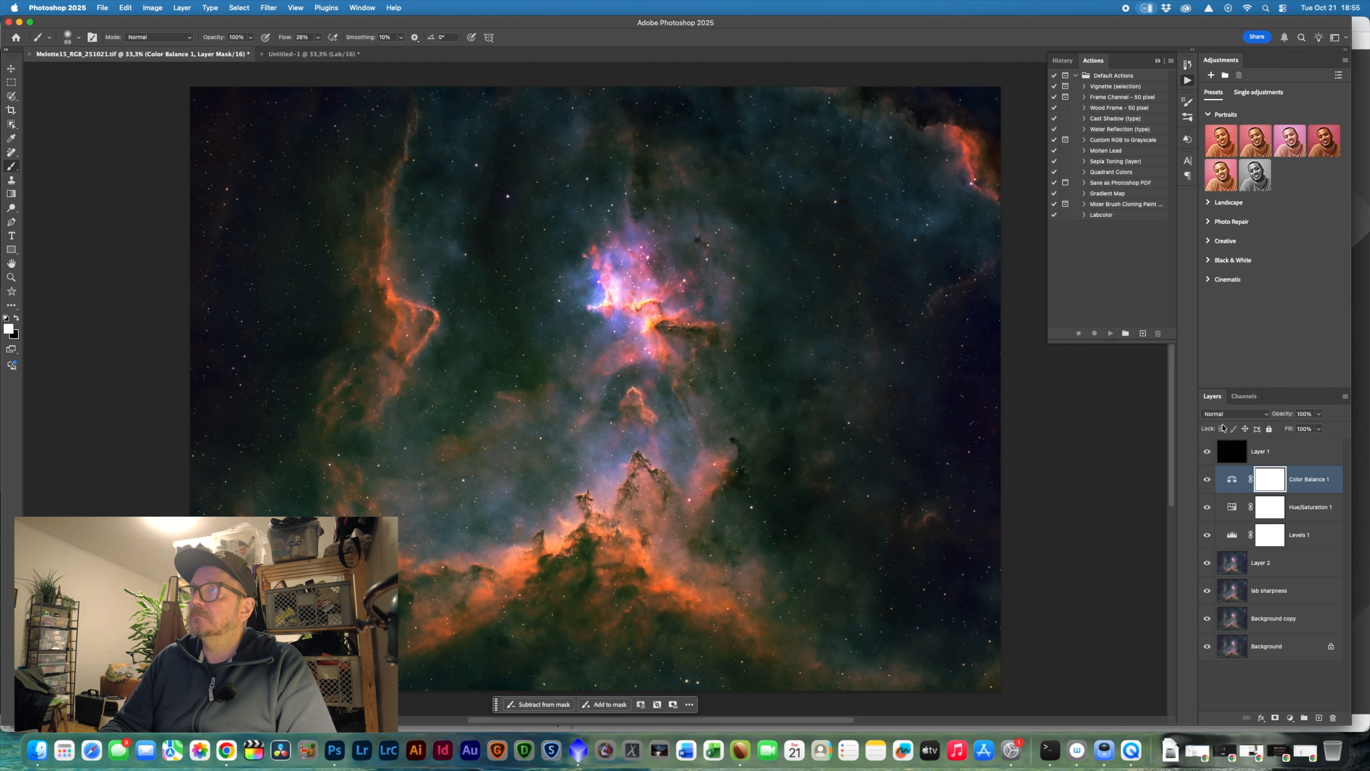
# - Compare the image with and without the stars of Layer 1, and rename that layer RGB_Stars
pyautogui.click(1207, 451)
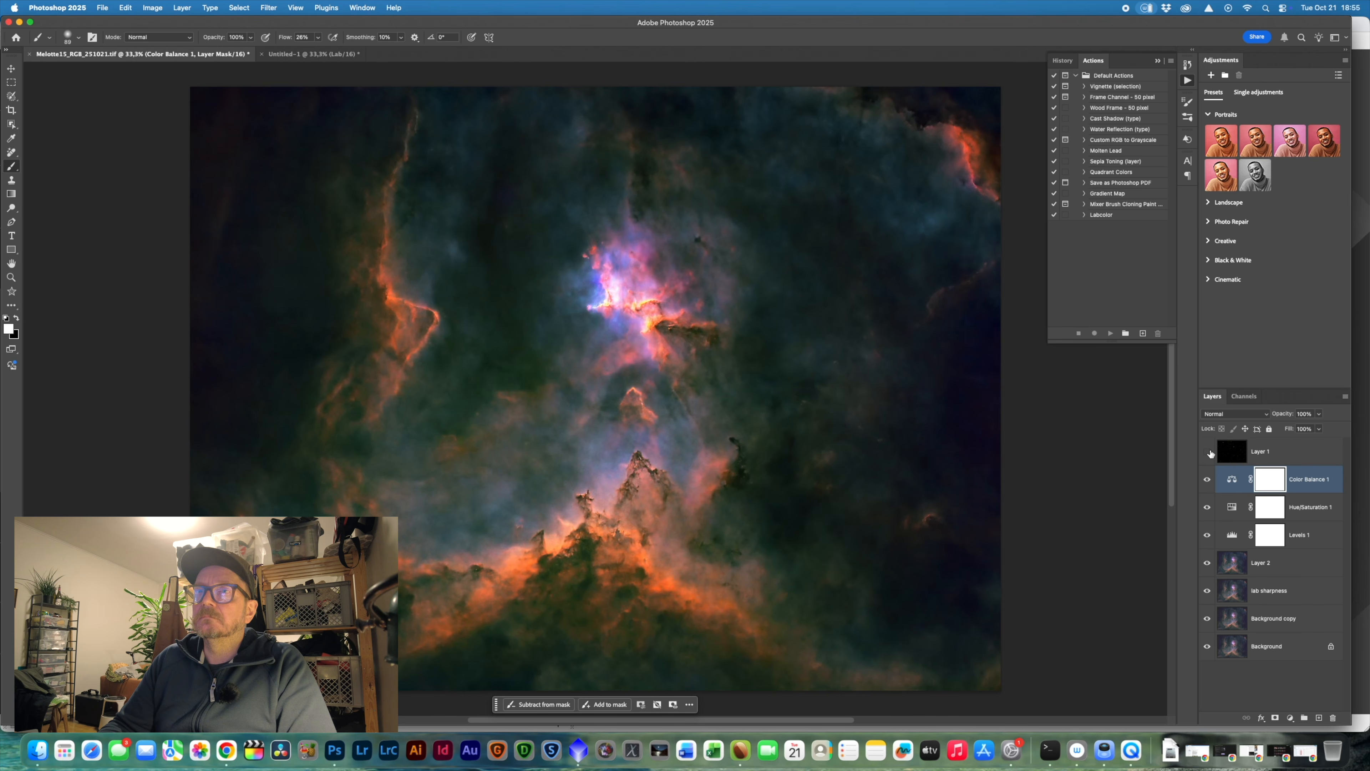
pyautogui.click(1232, 451)
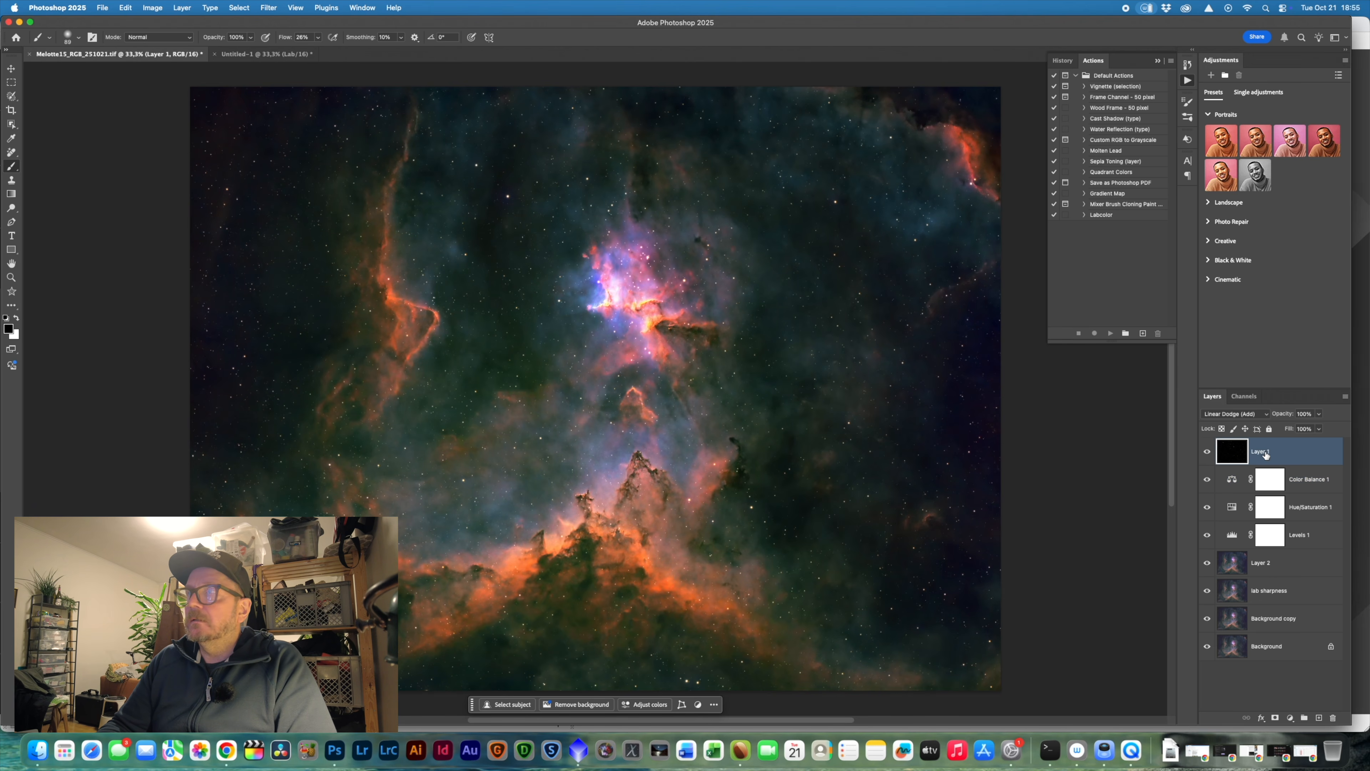
pyautogui.doubleClick(1262, 452)
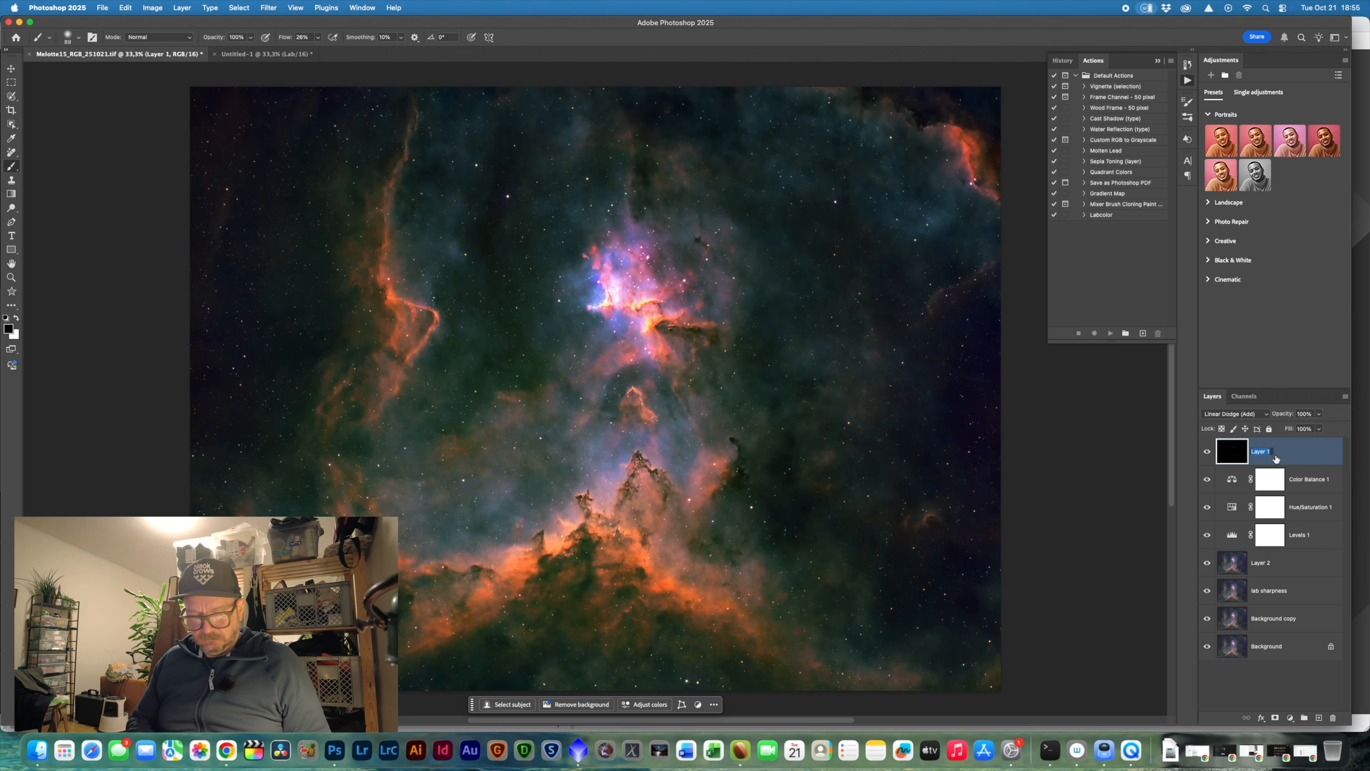
pyautogui.write('RGB')
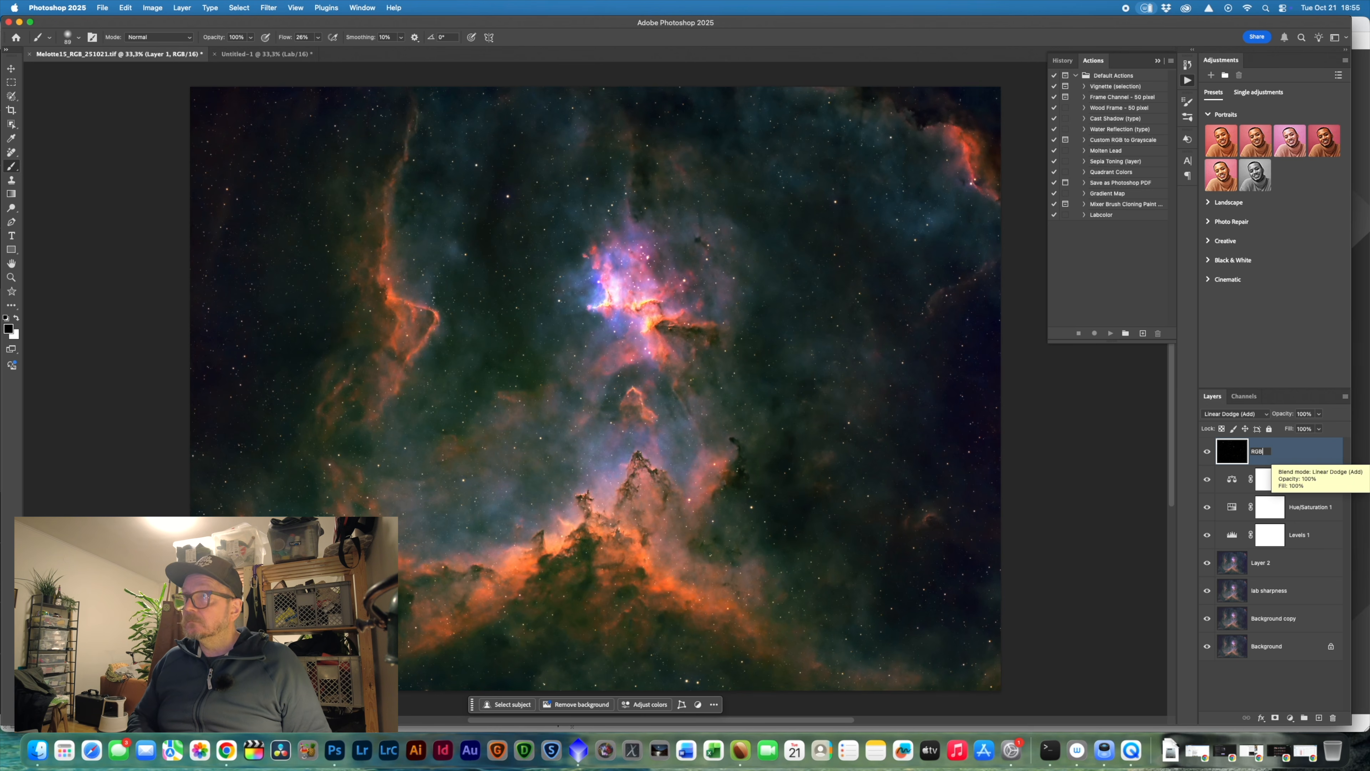
pyautogui.write('_Stars')
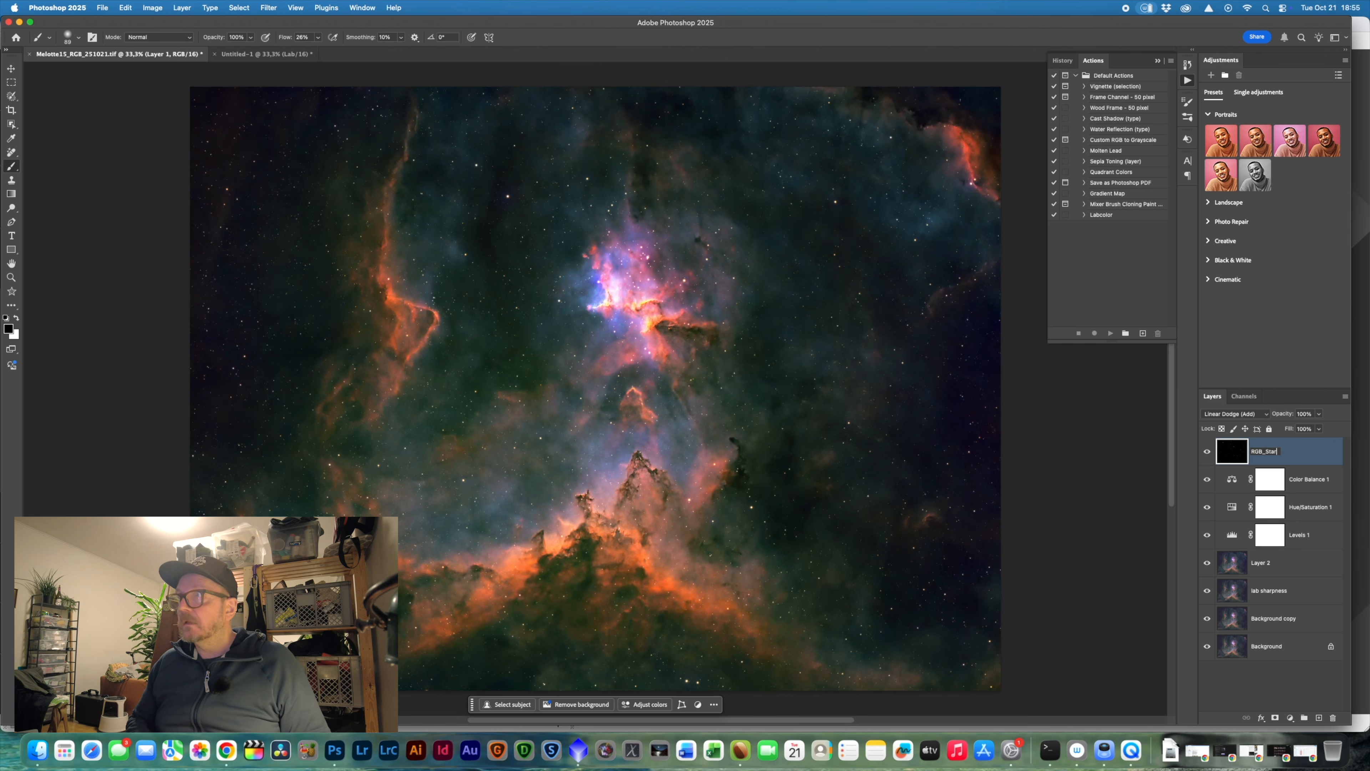
pyautogui.press('Return')
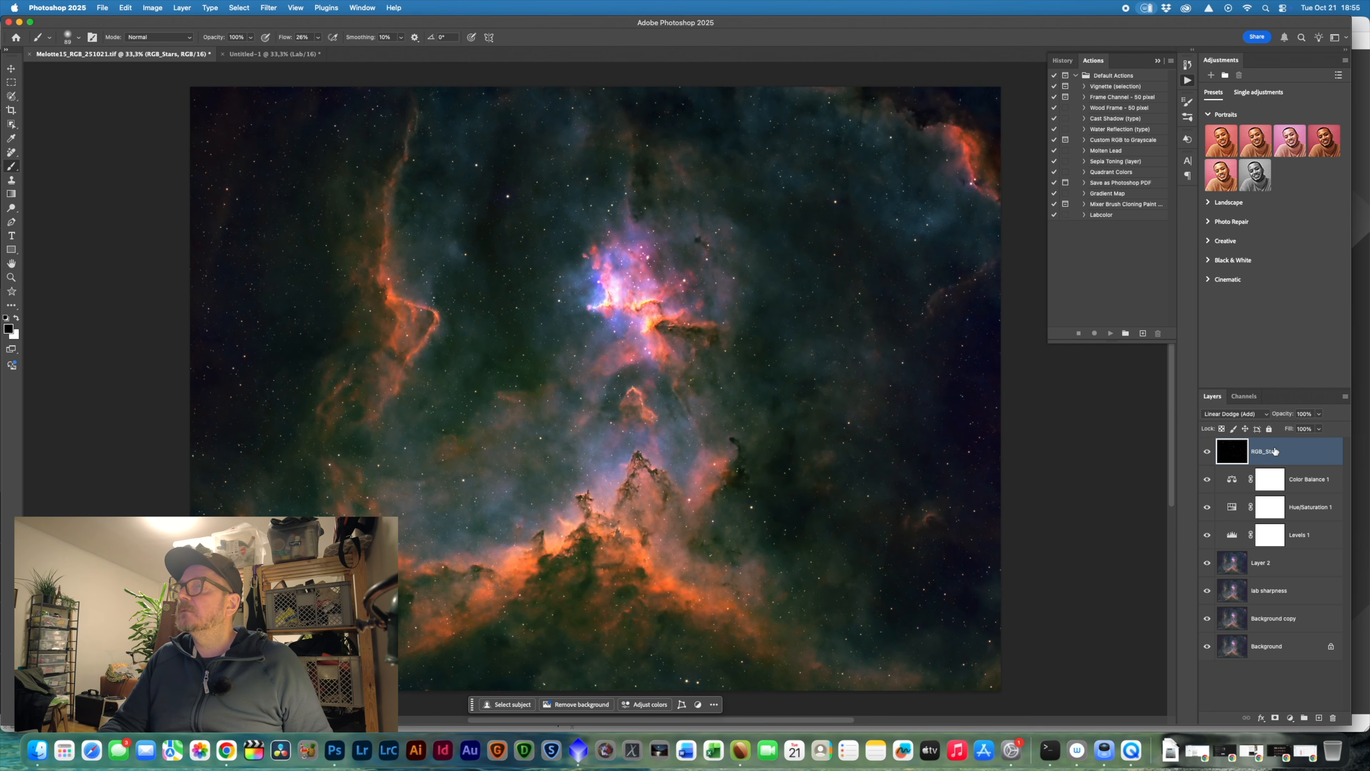
# - Duplicate the RGB_Stars layer with the default name in the same document and hide the original RGB_Stars layer
pyautogui.rightClick(1280, 452)
pyautogui.click(1235, 454)
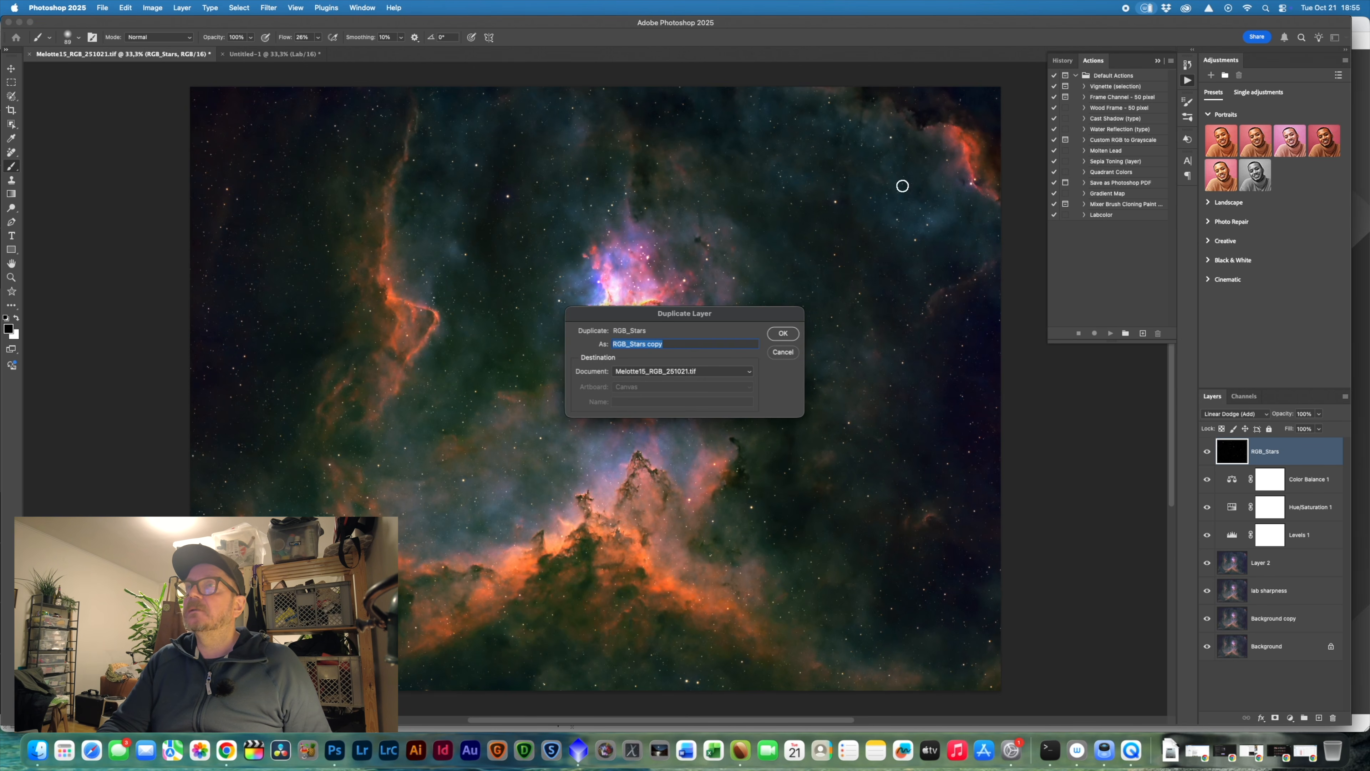
pyautogui.press('Return')
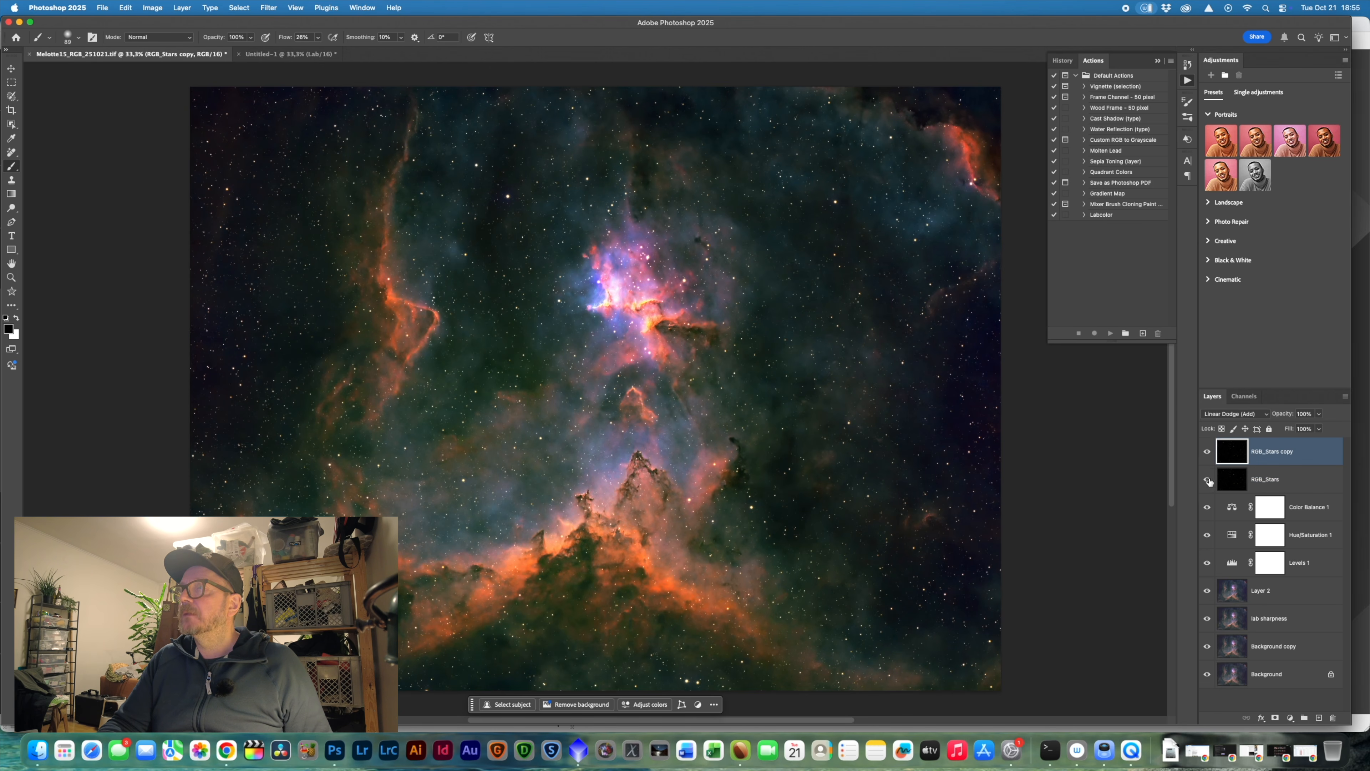
pyautogui.click(1207, 479)
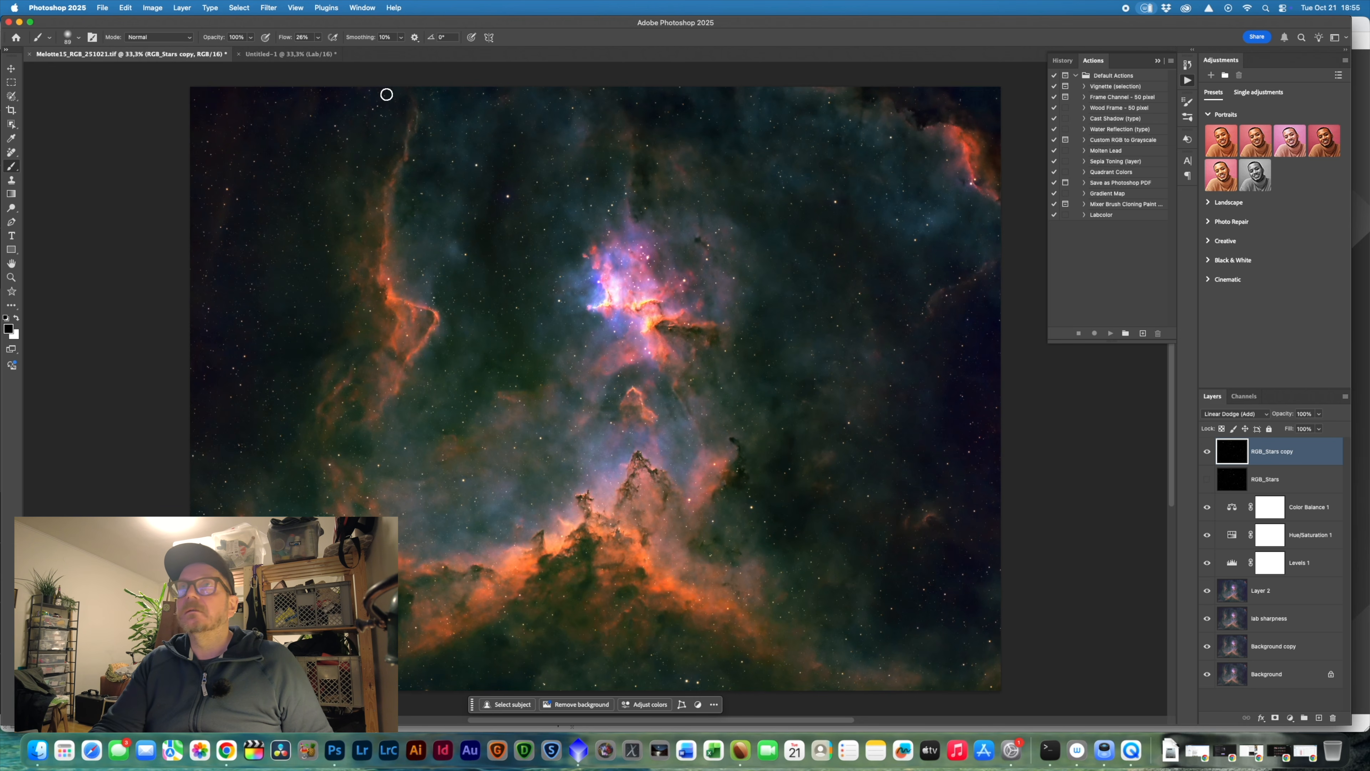
# - Open the Camera Raw Filter on RGB_Stars copy and set Clarity to +5, Vibrance to +14 and Saturation to +13
pyautogui.click(270, 4)
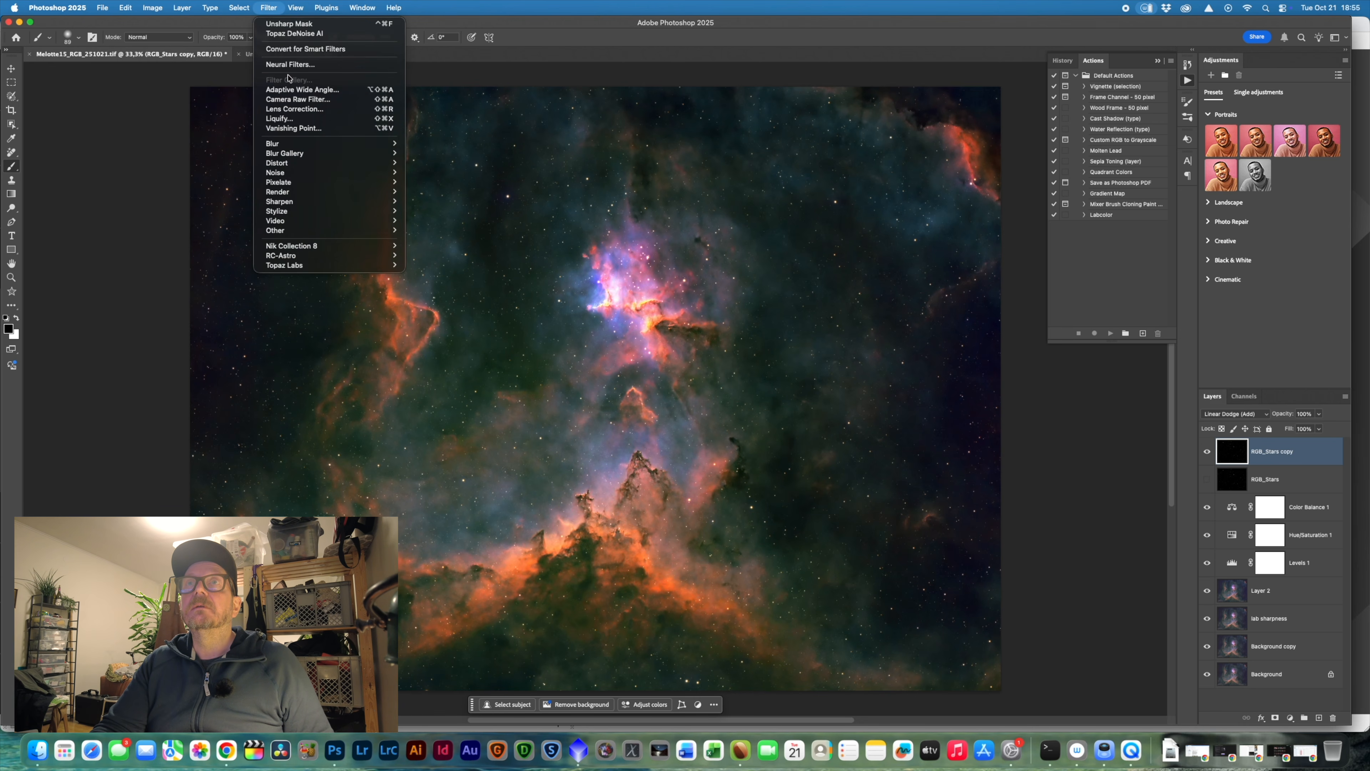
pyautogui.click(306, 100)
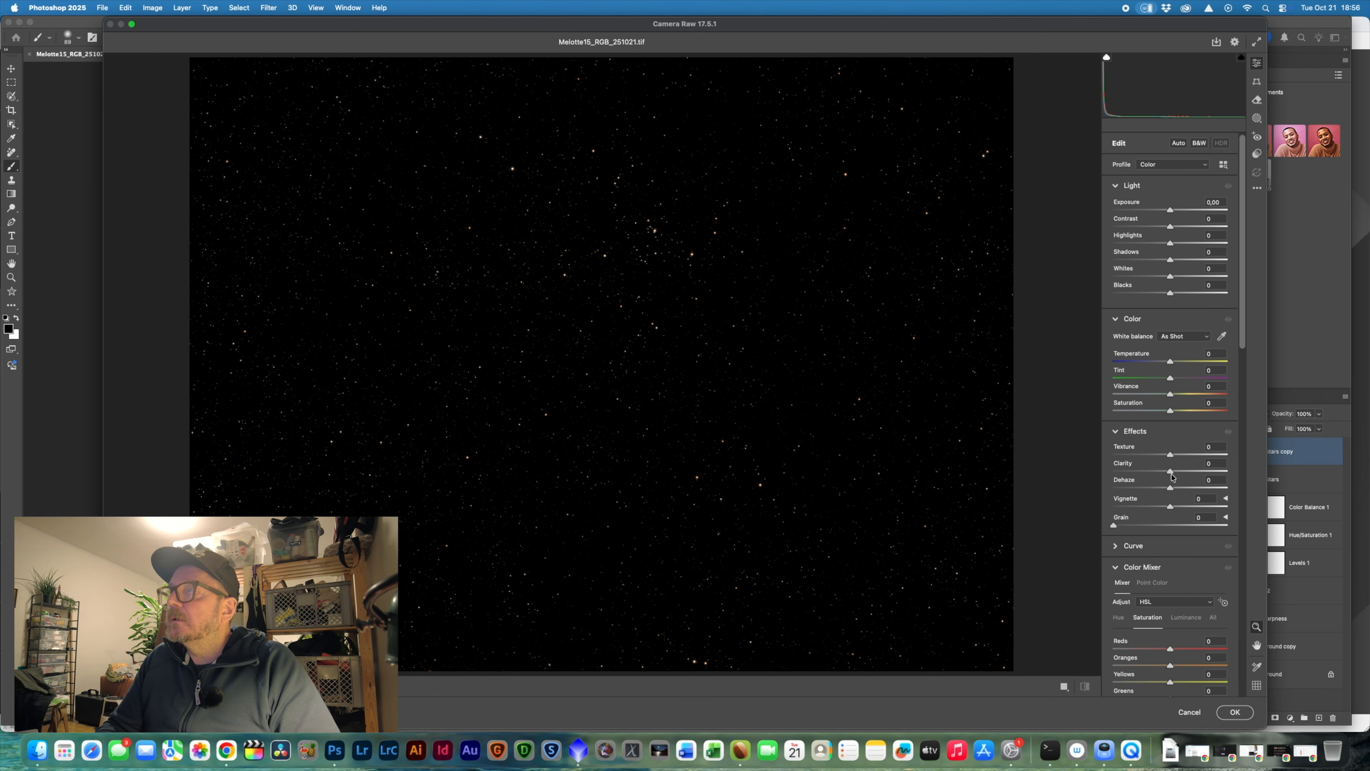
pyautogui.moveTo(1171, 472); pyautogui.dragTo(1178, 475)
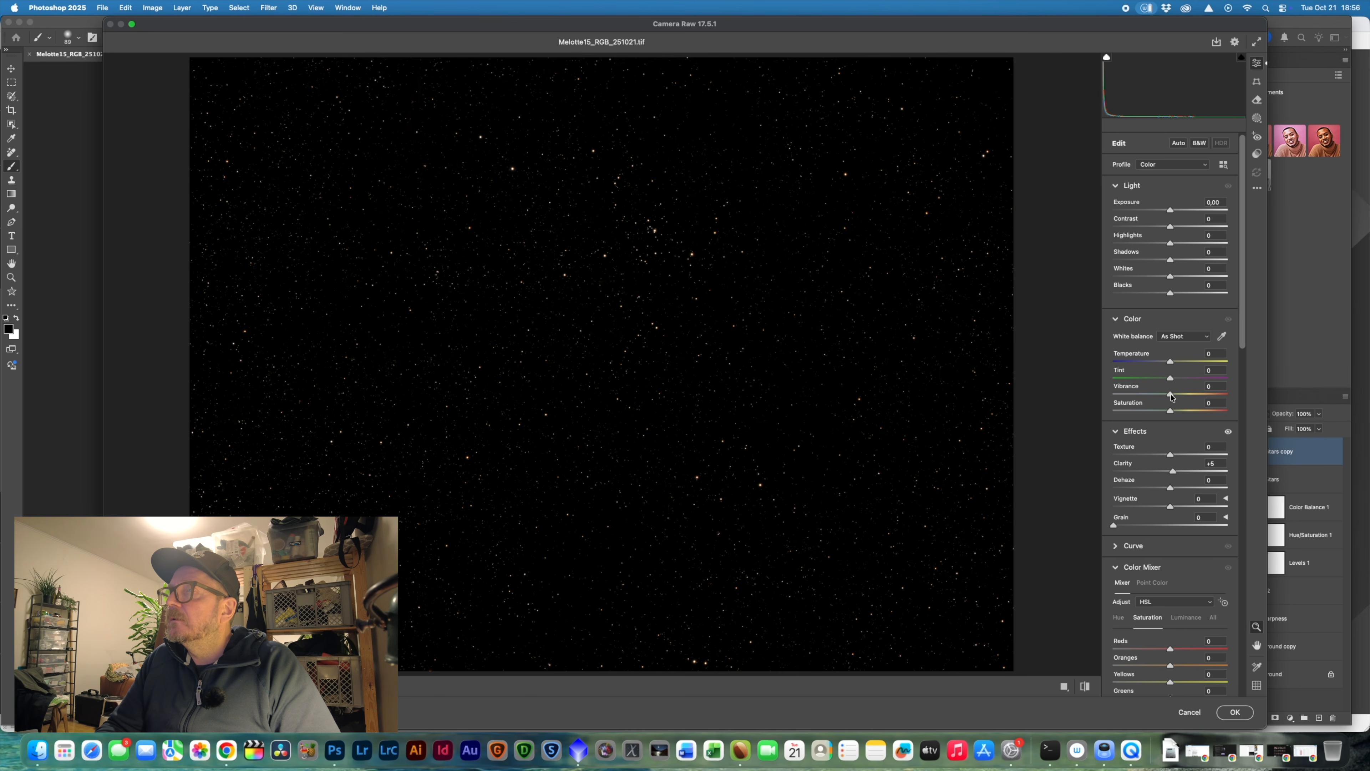
pyautogui.moveTo(1171, 396); pyautogui.dragTo(1178, 411)
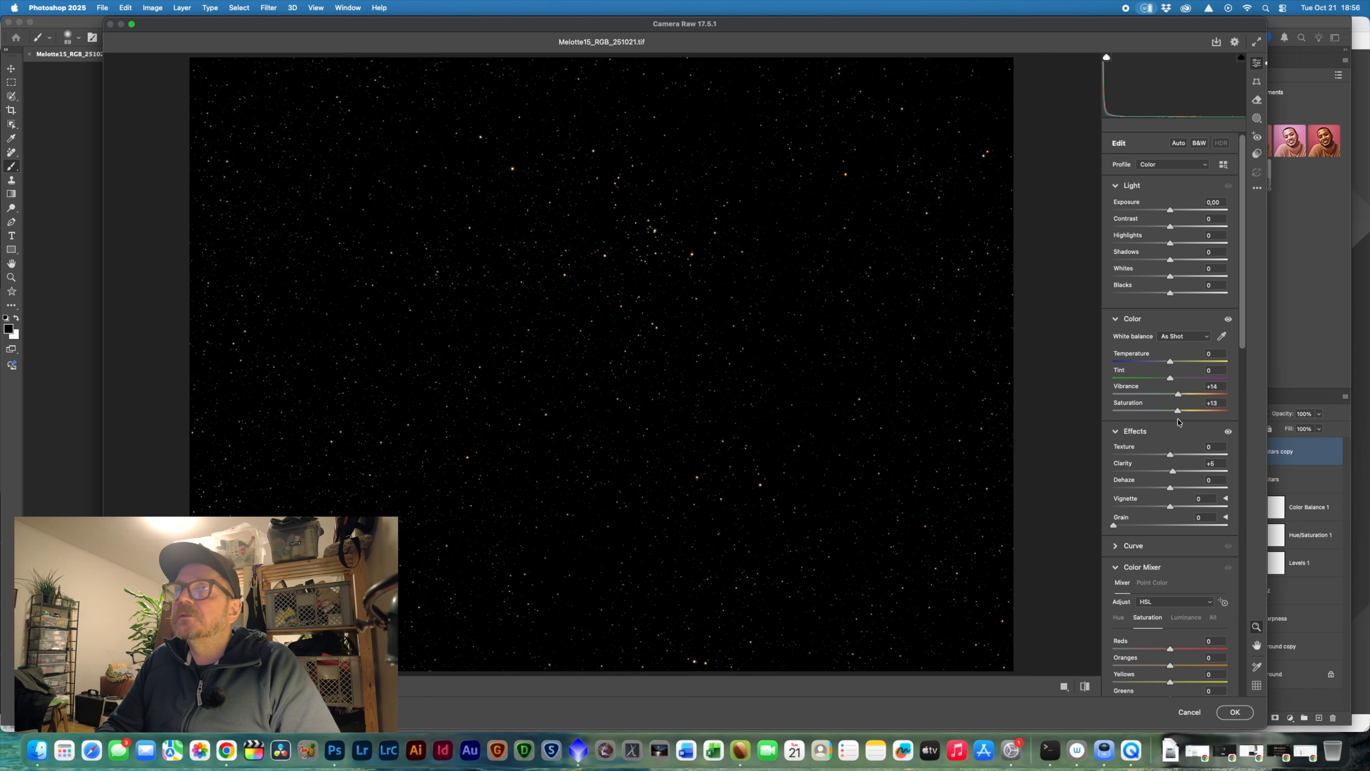
# - Desaturate Purples to -100, Magentas to -98 and strongly reduce Greens in the Color Mixer, apply the filter and check the star layer's visibility
pyautogui.moveTo(1244, 333); pyautogui.dragTo(1242, 441)
pyautogui.moveTo(1171, 483); pyautogui.dragTo(1113, 467)
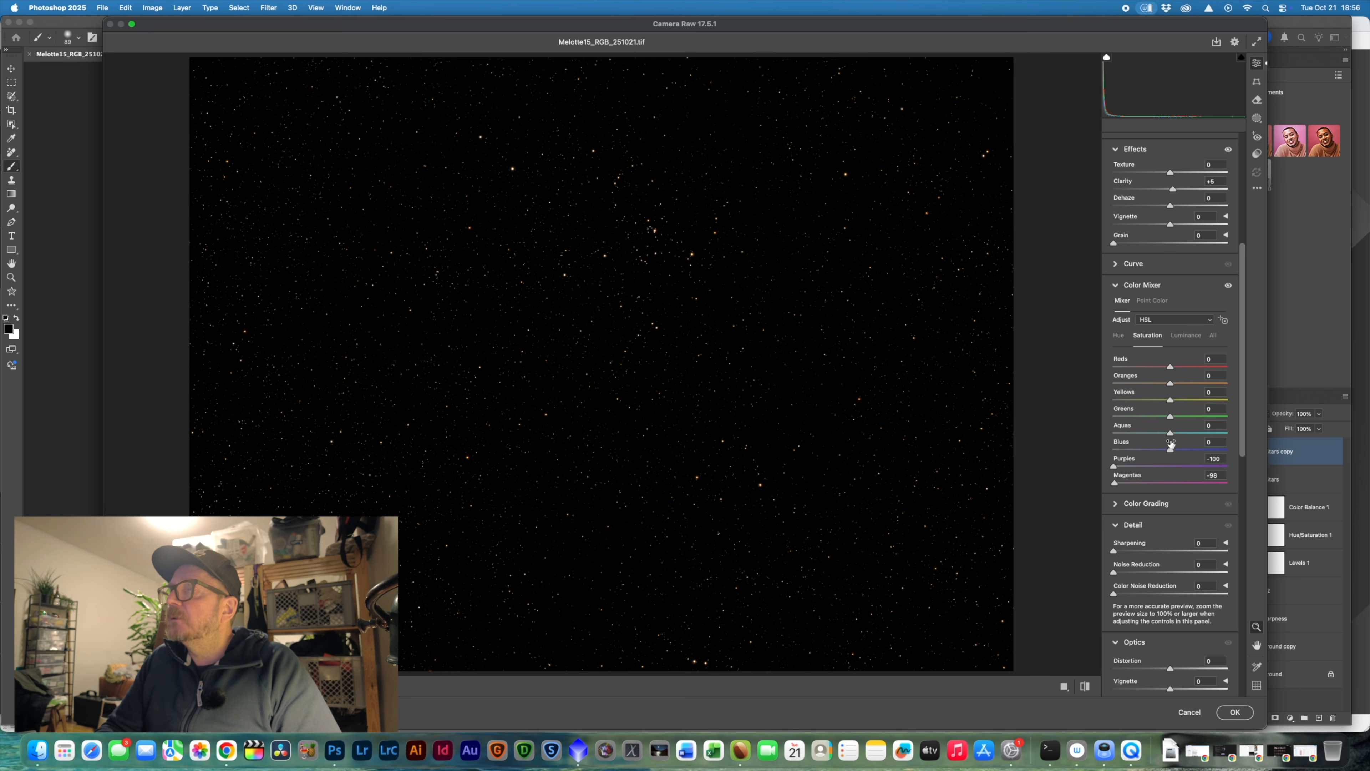
pyautogui.moveTo(1171, 418); pyautogui.dragTo(1114, 418)
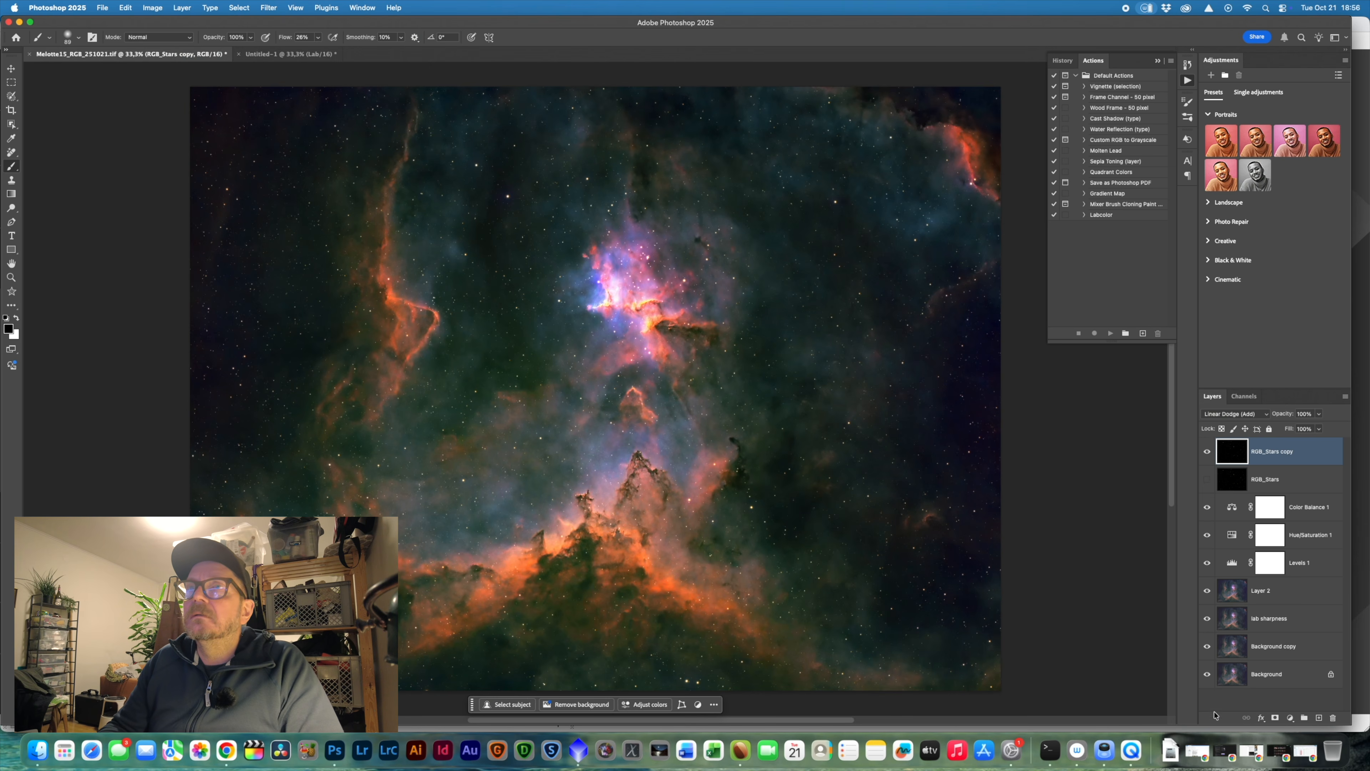
pyautogui.click(1207, 451)
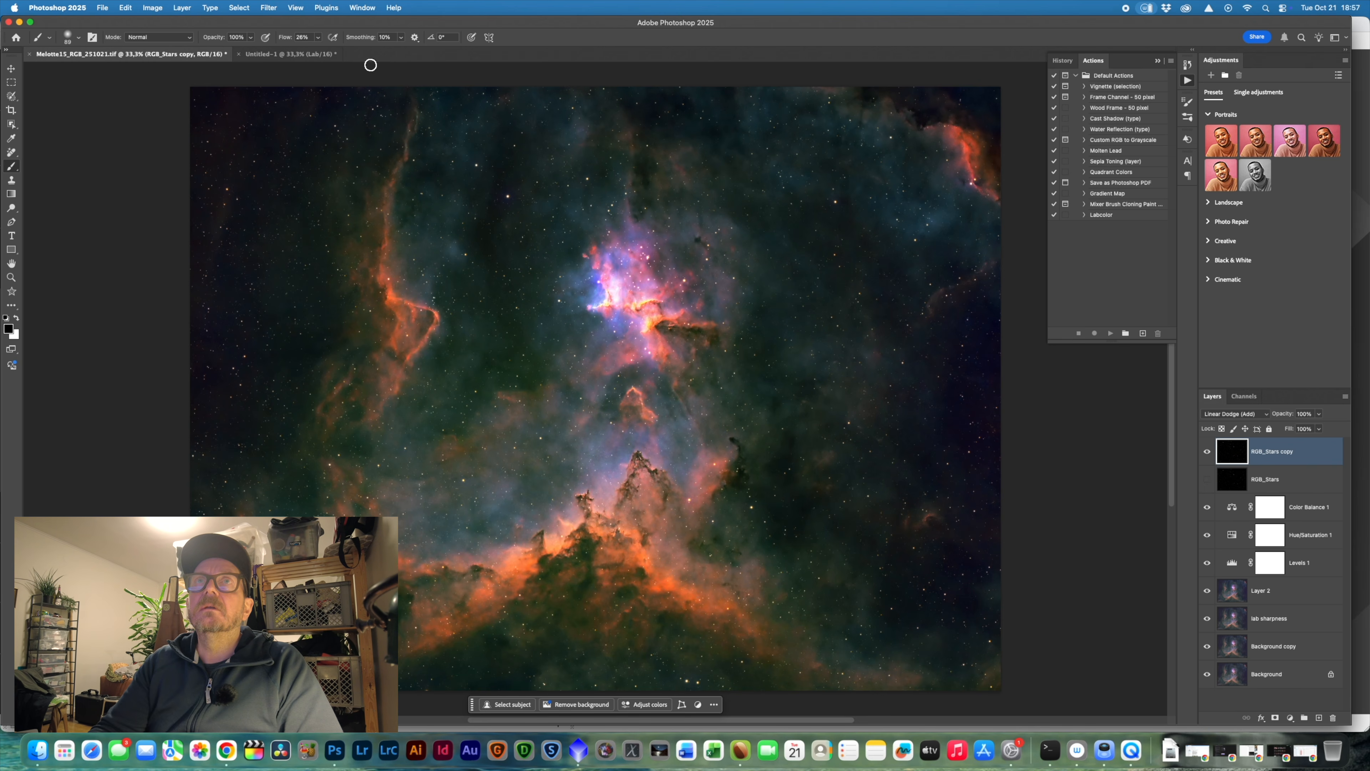
pyautogui.click(101, 7)
pyautogui.click(102, 6)
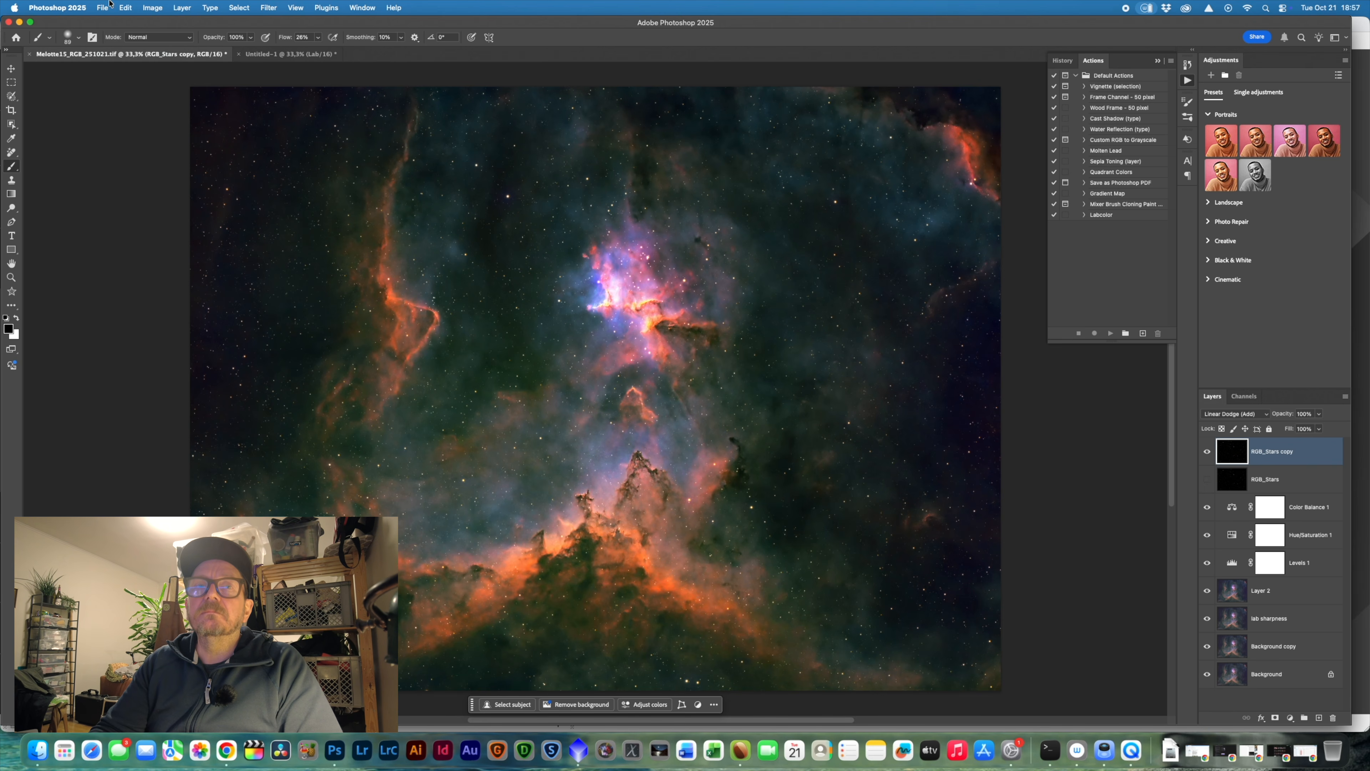